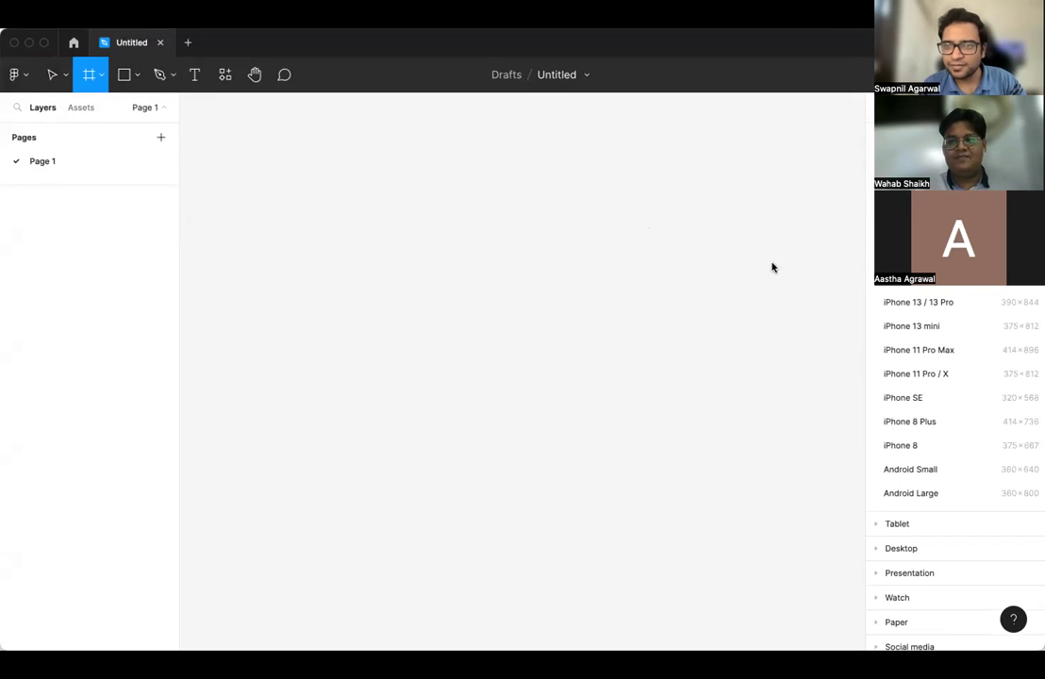
- Add a 1280×832 MacBook Air M2 frame from the Desktop presets
scroll(958, 300, "down", 2)
scroll(955, 325, "down", 2)
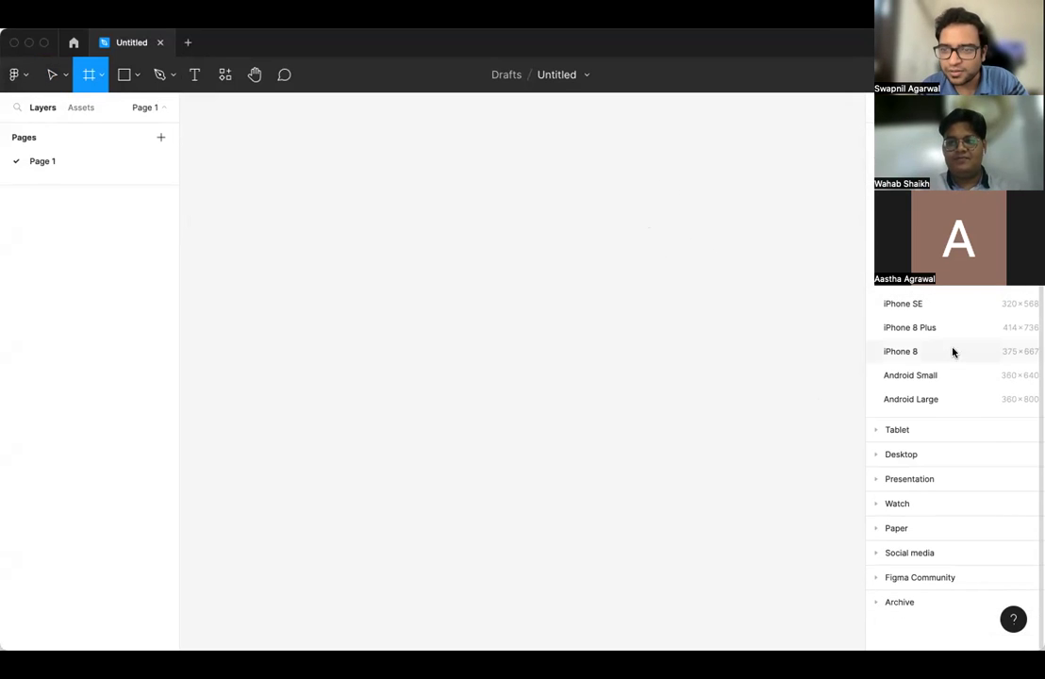
left_click(925, 456)
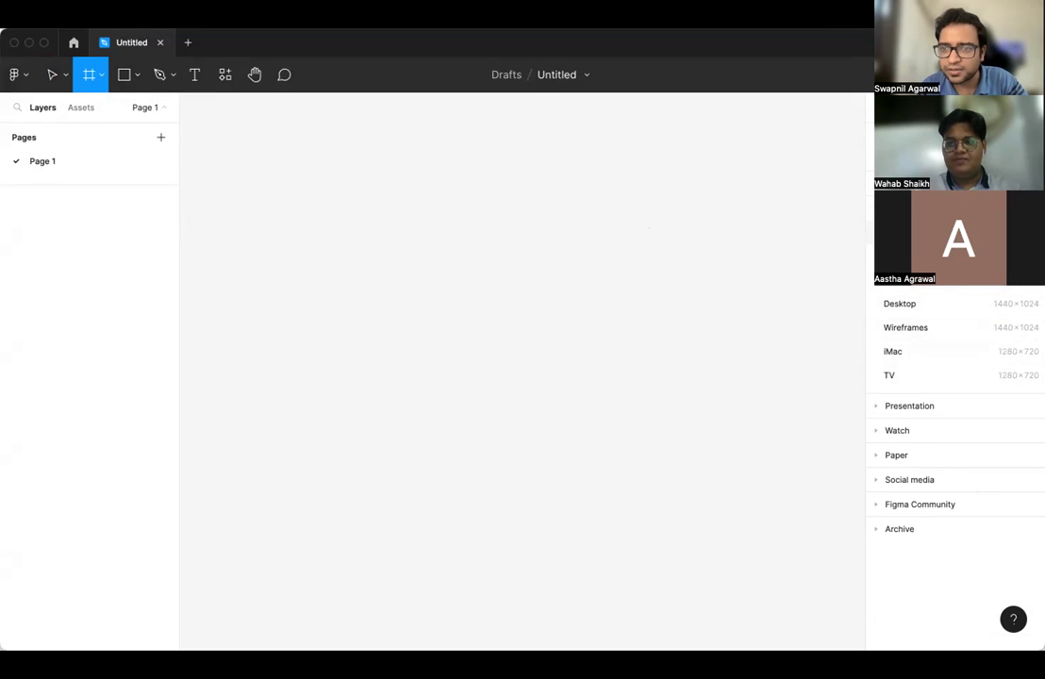
left_click(934, 279)
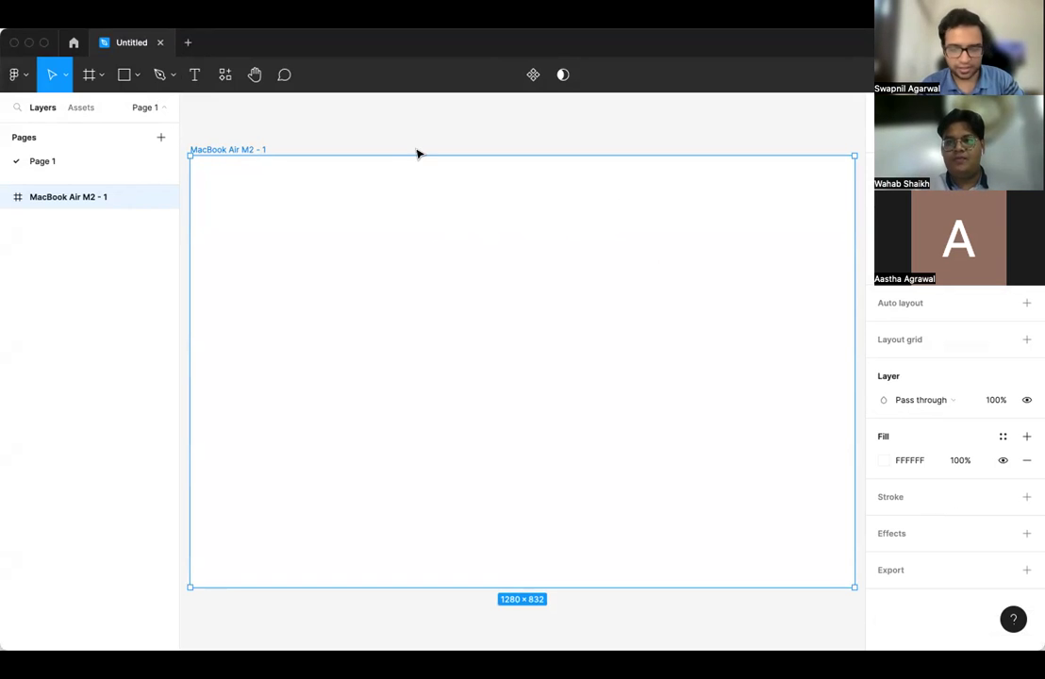
- Add a 390×844 iPhone 14 frame beside the MacBook frame
key("f")
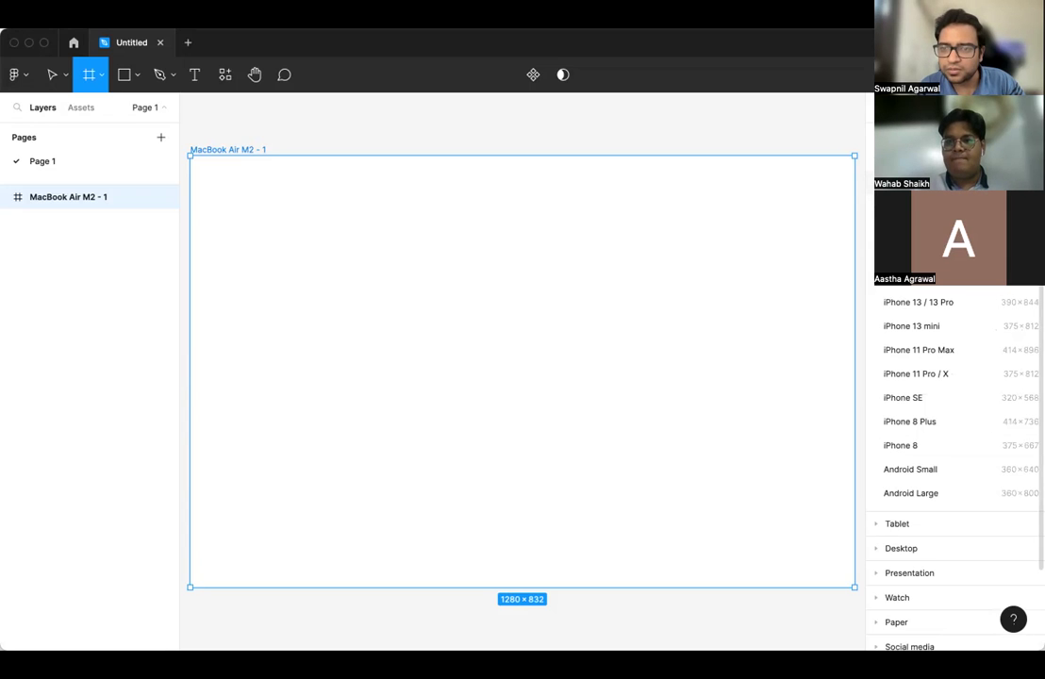
left_click(911, 207)
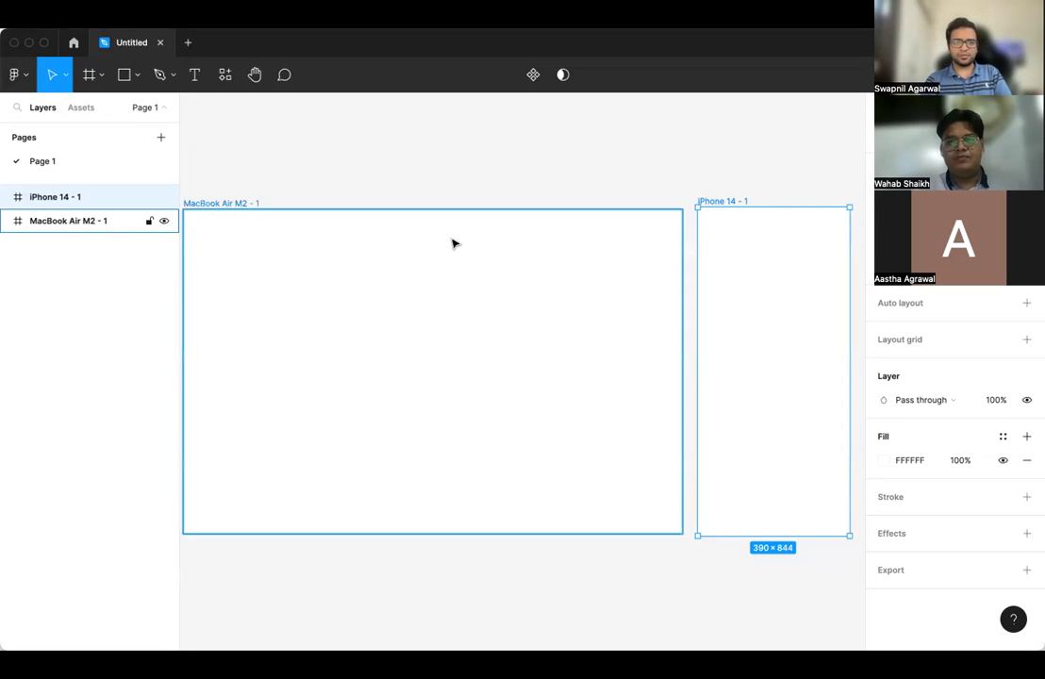
left_click(363, 13)
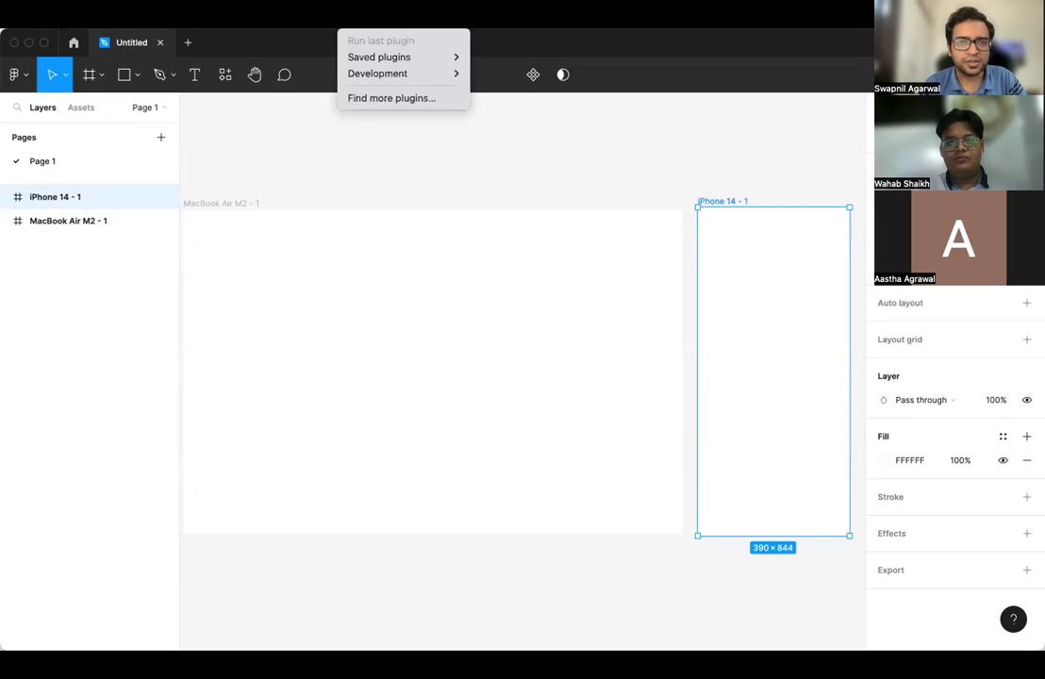
- Insert a Green note from the saved Sticky Notes plugin onto the canvas
mouse_move(380, 58)
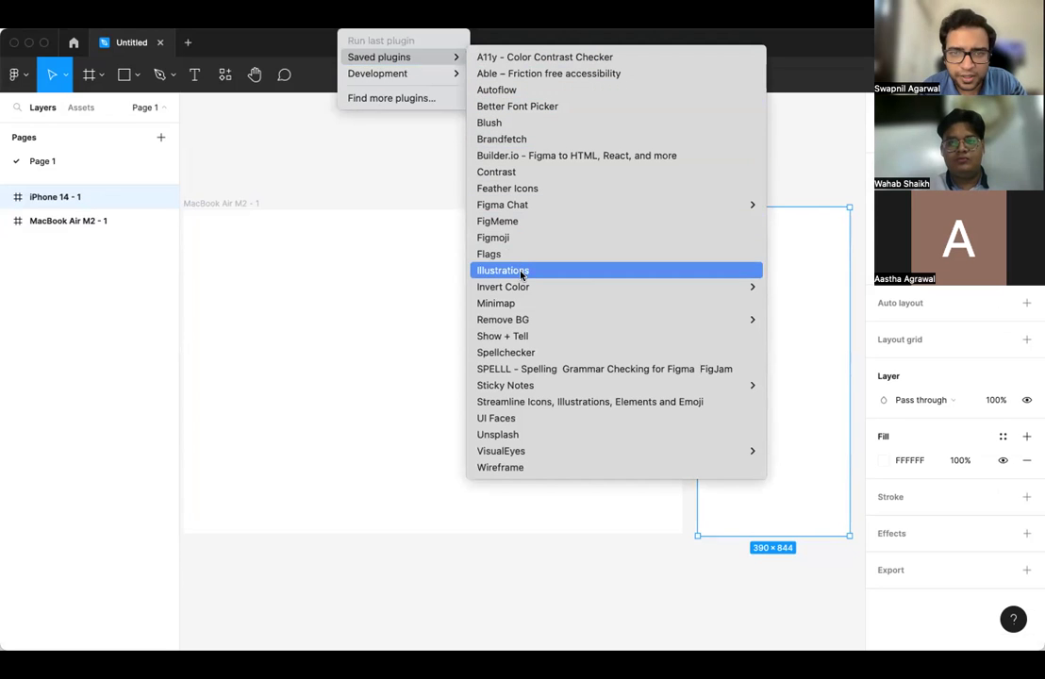
mouse_move(519, 324)
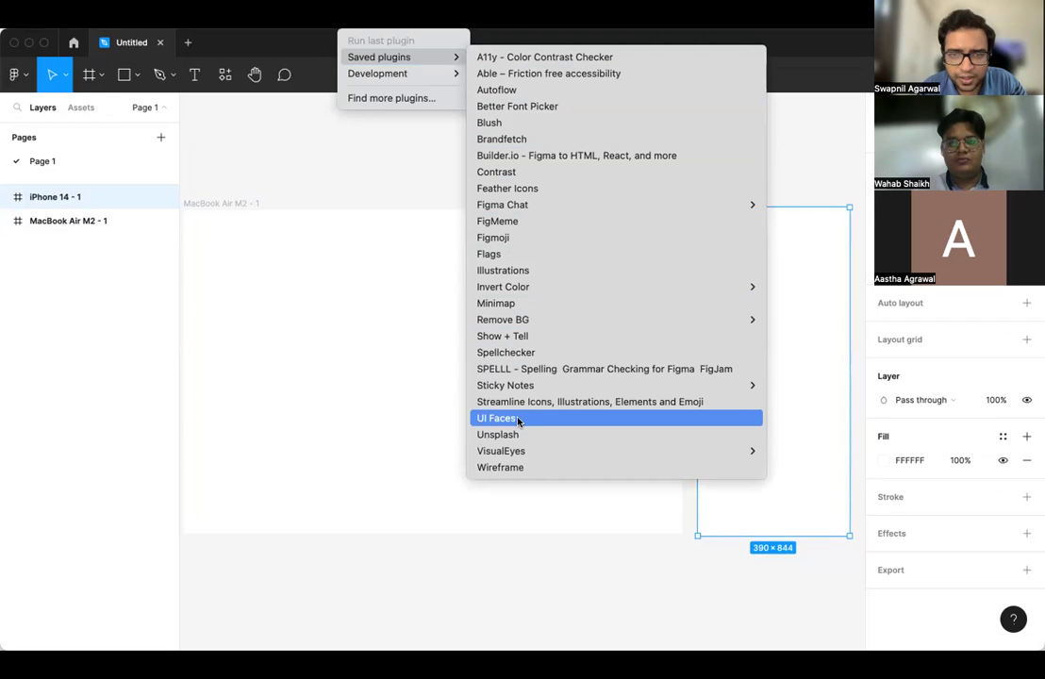
mouse_move(569, 390)
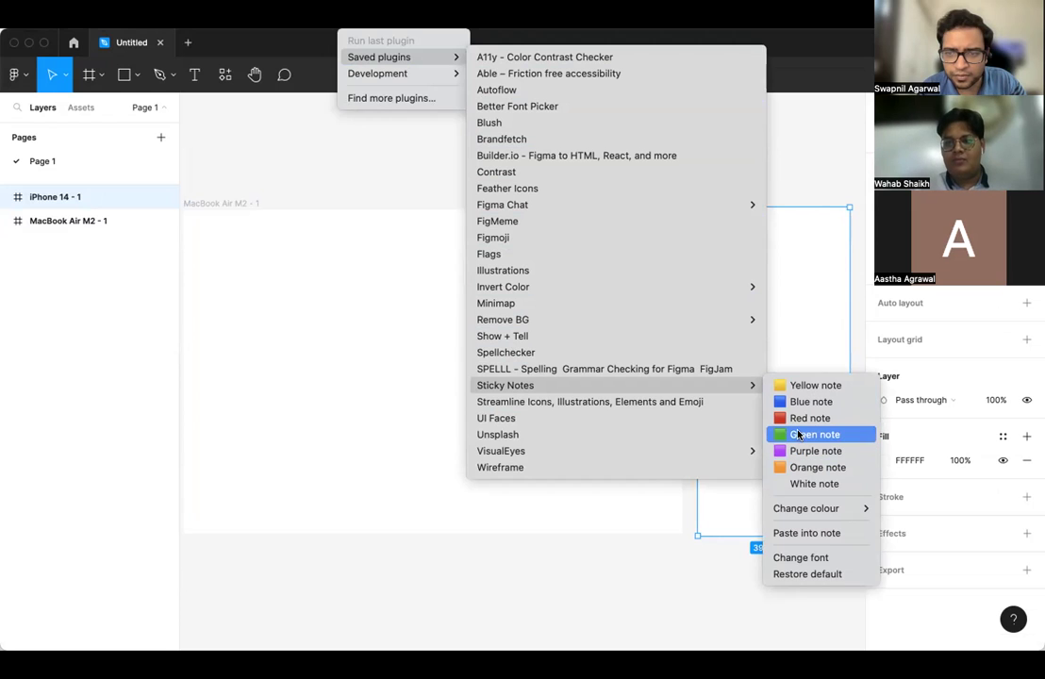
left_click(564, 219)
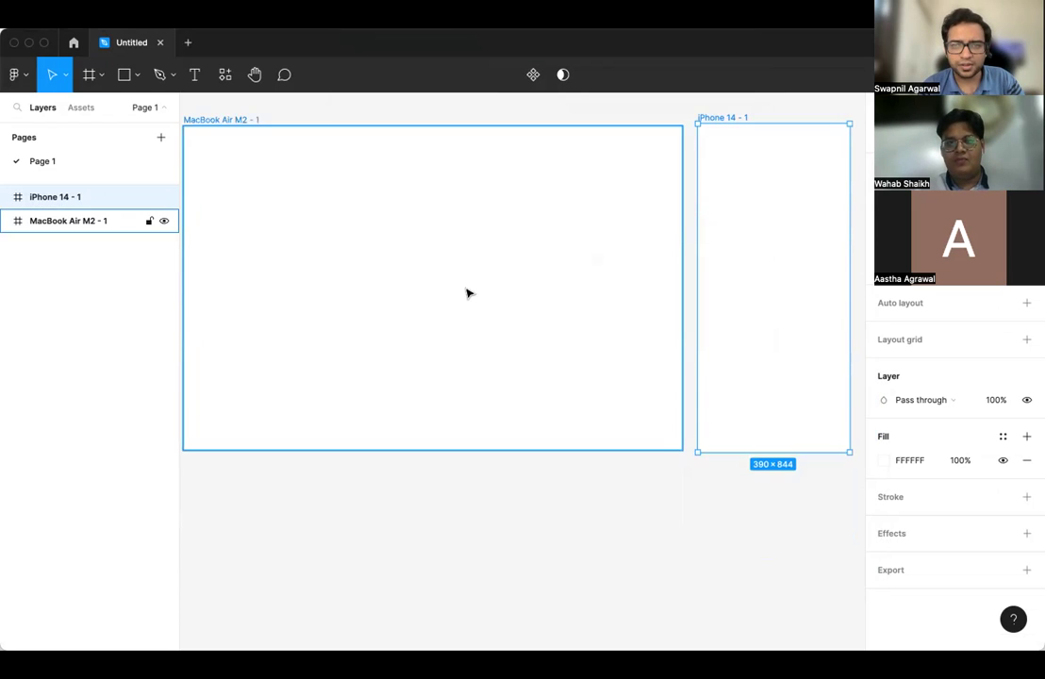
scroll(443, 261, "up", 5)
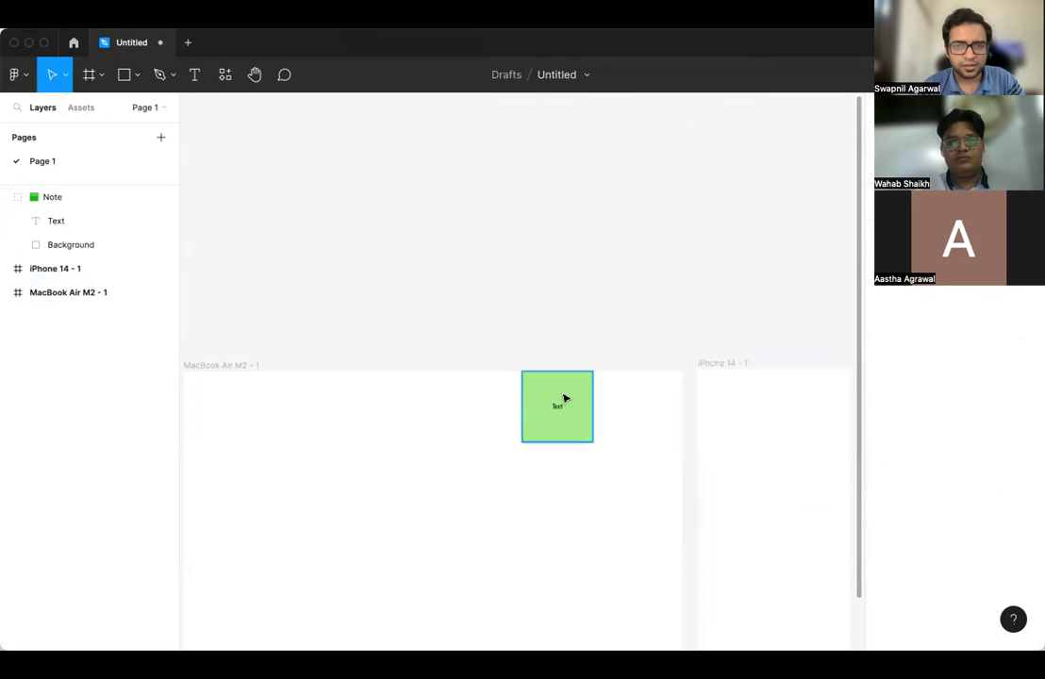
- Move the sticky note above the MacBook frame and start editing its text
left_click_drag(547, 379, 328, 275)
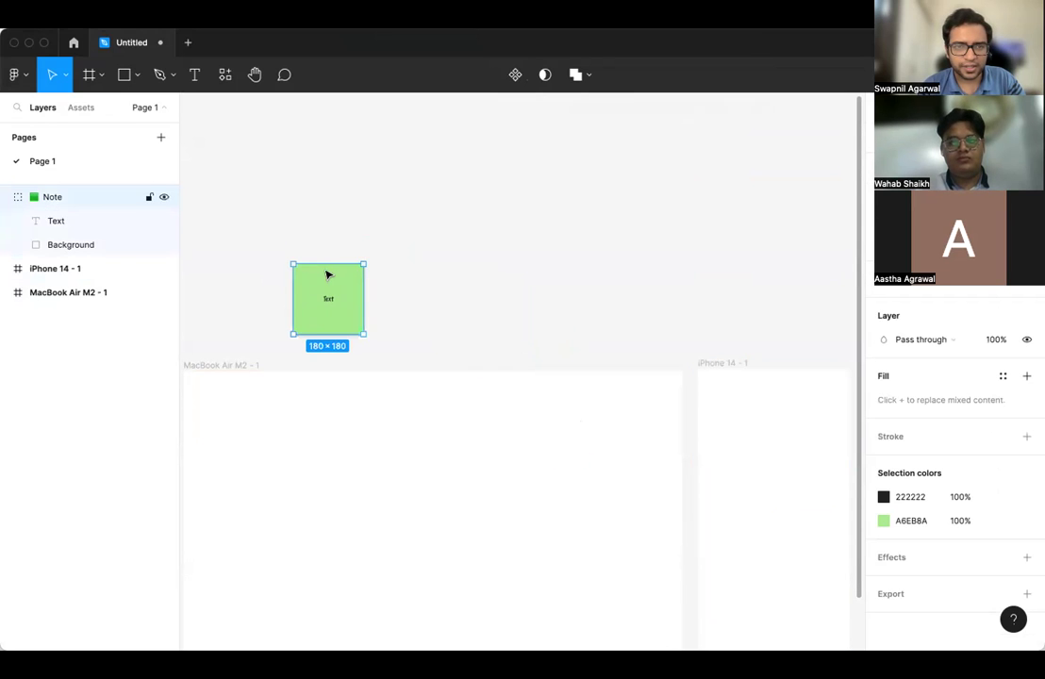
double_click(329, 300)
double_click(327, 297)
key("Escape")
- Write a '- Current Book' bullet, add an empty bullet below, and left-align the text
type("- Curren")
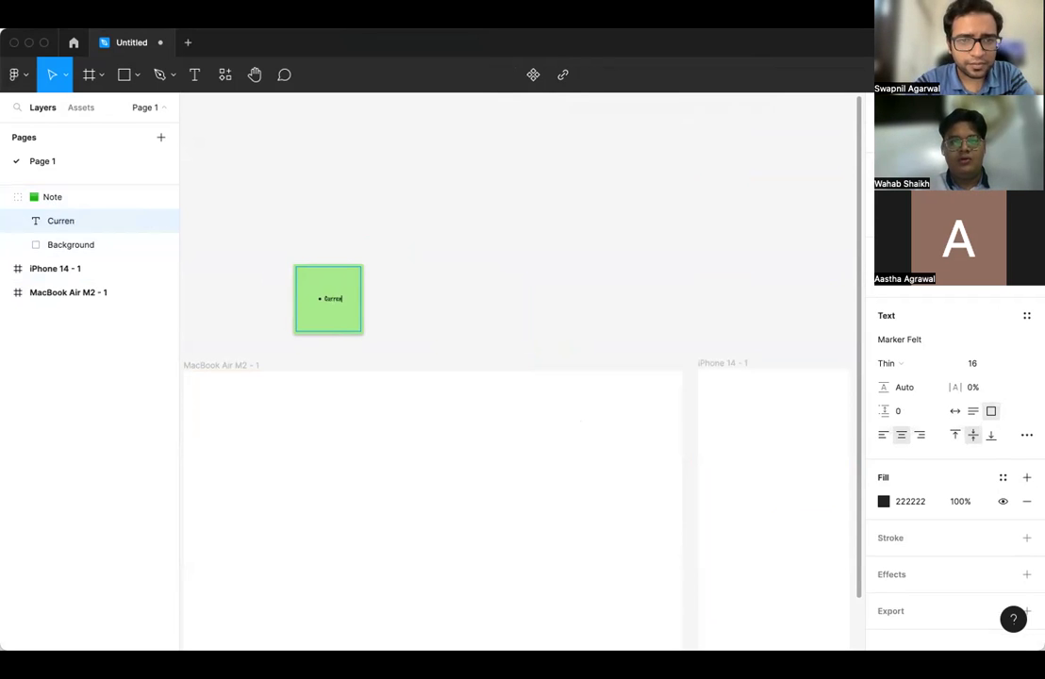
type("t")
scroll(315, 322, "up", 5)
type("Book")
double_click(333, 318)
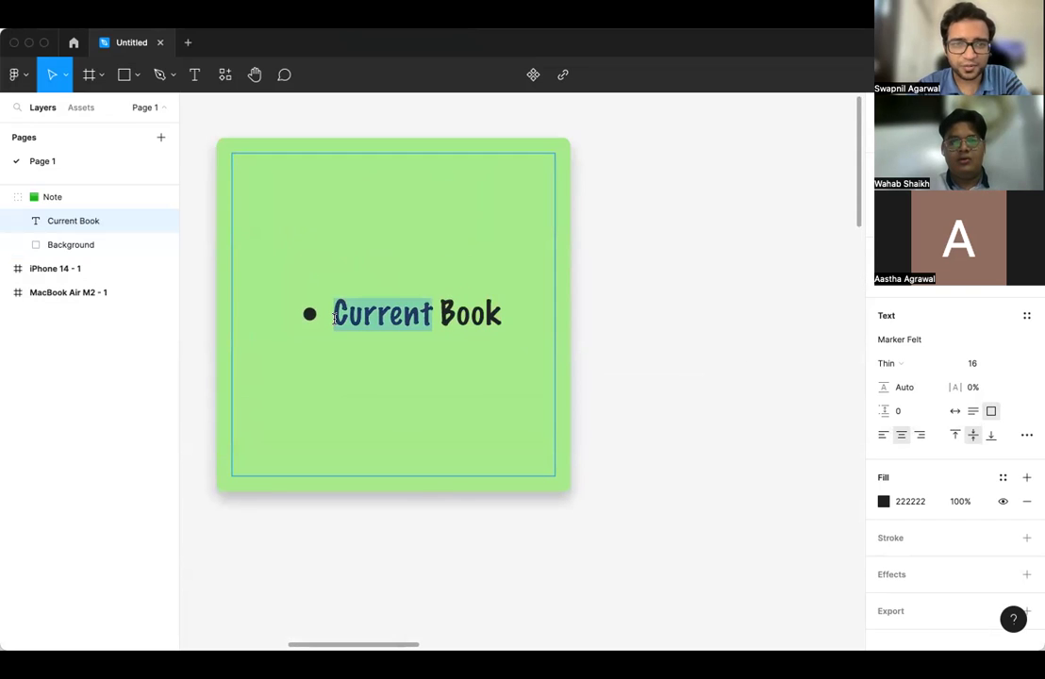
triple_click(333, 318)
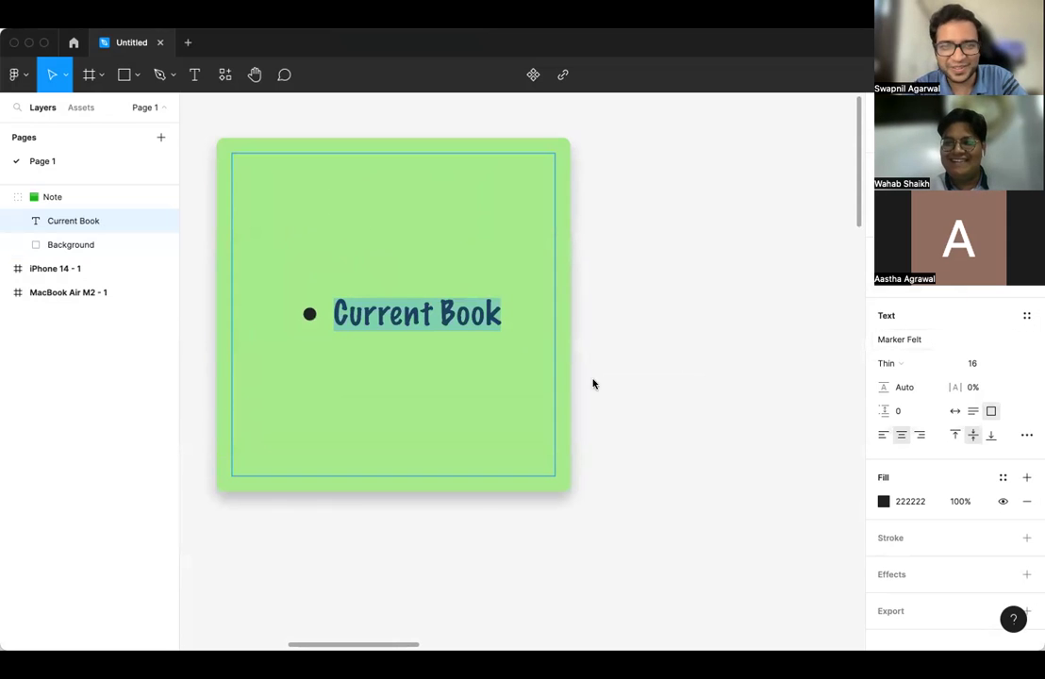
left_click(506, 318)
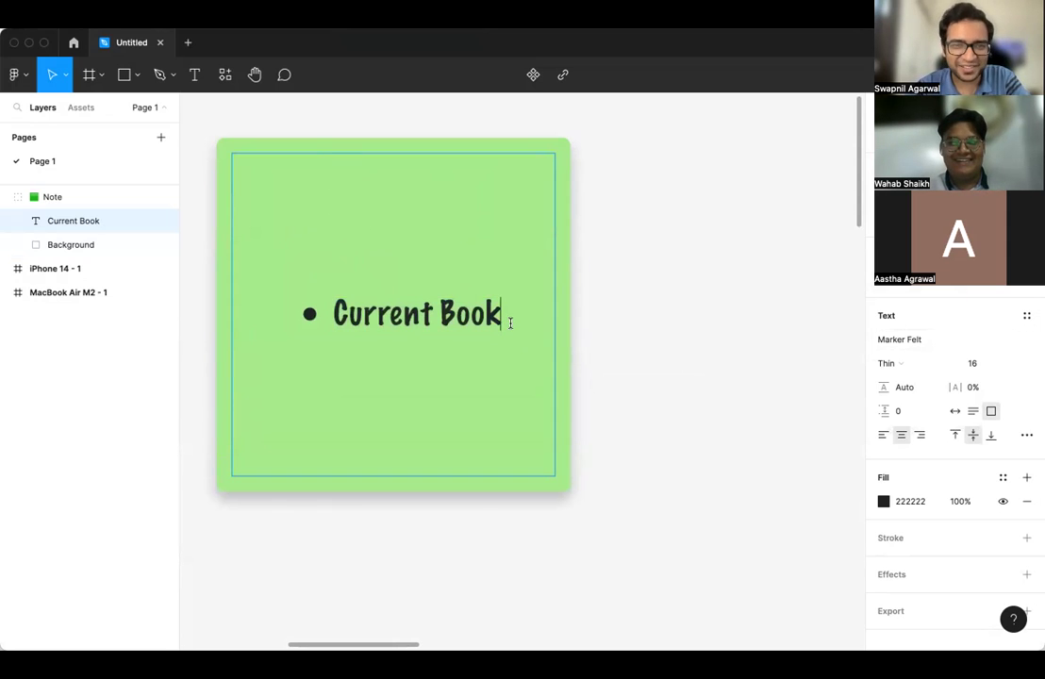
key("Return")
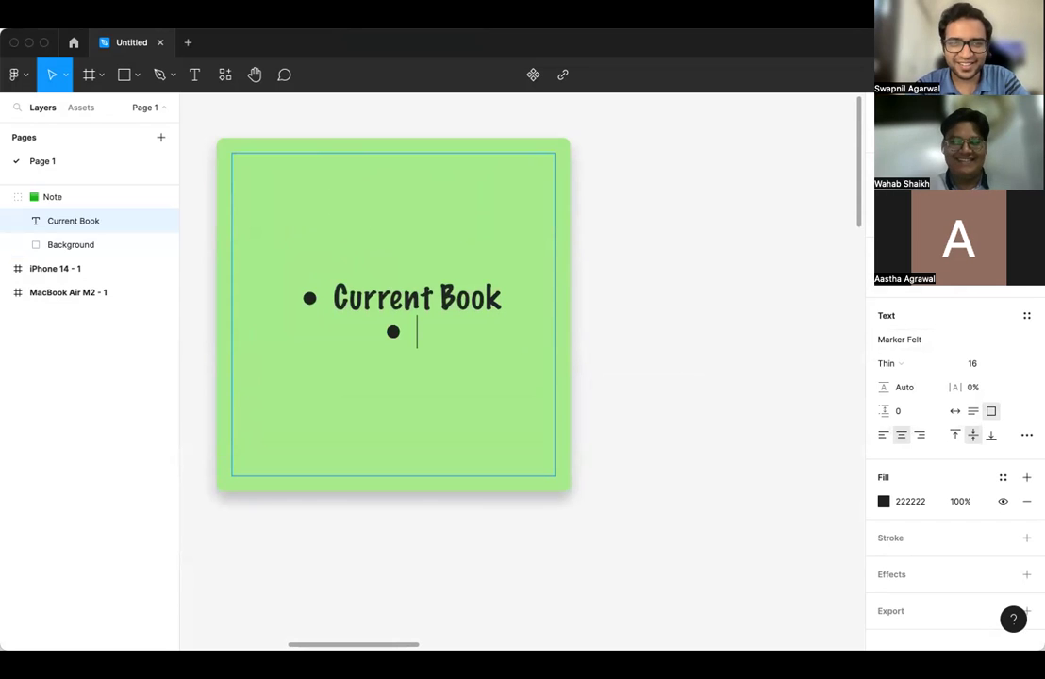
key("super+a")
left_click(883, 434)
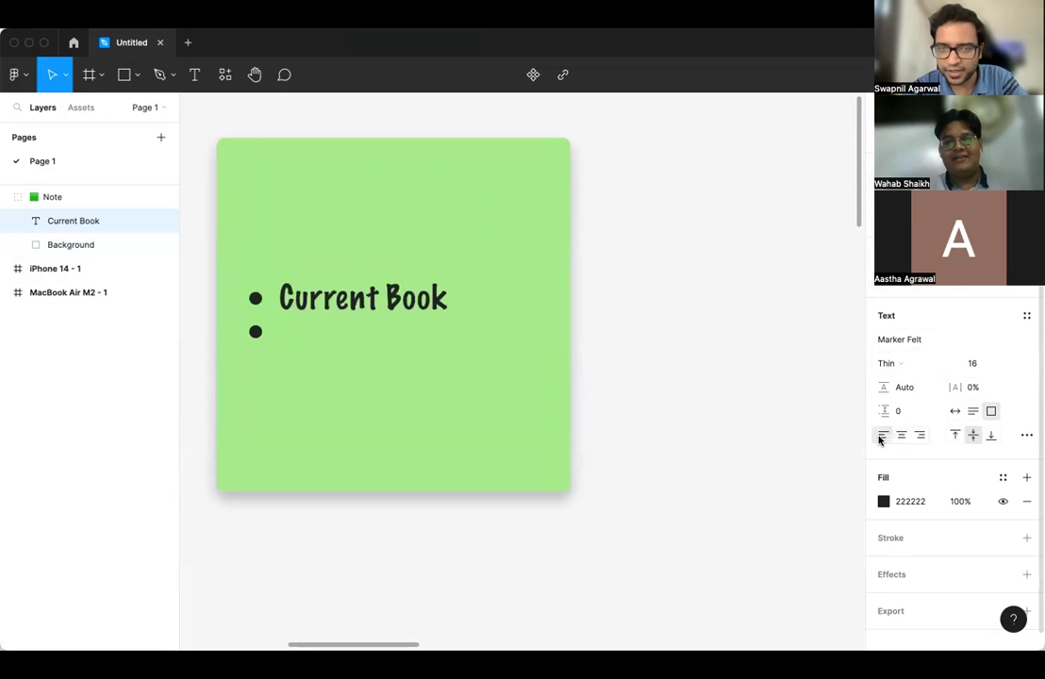
- List Days Read, Top Books and Excerpts Log as bullets under Current Book
left_click(349, 340)
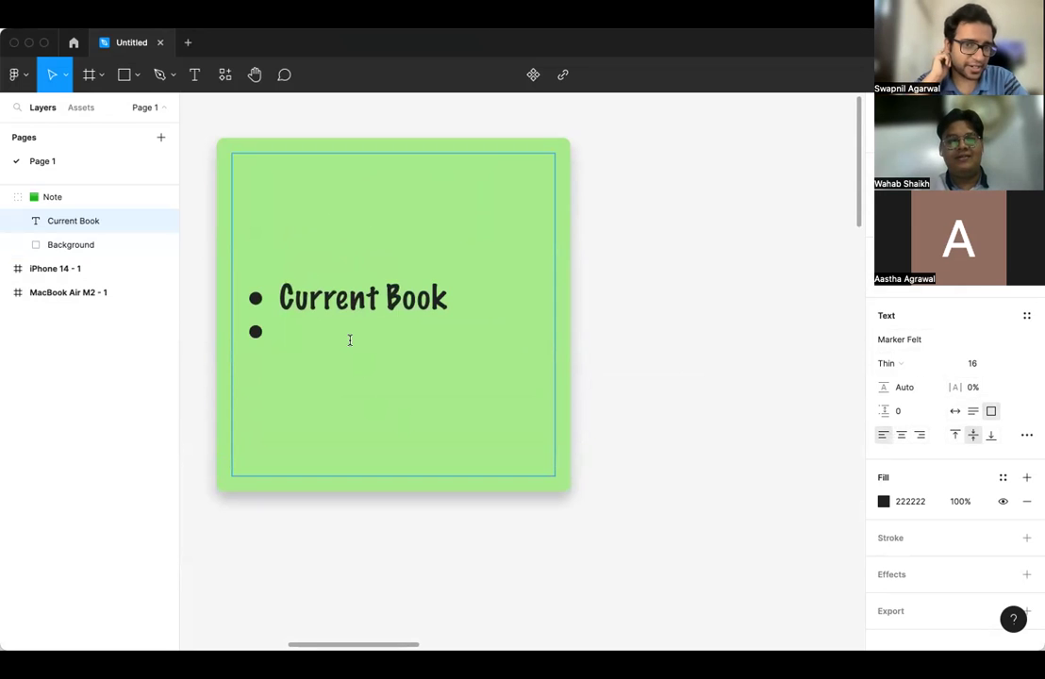
type("Days R")
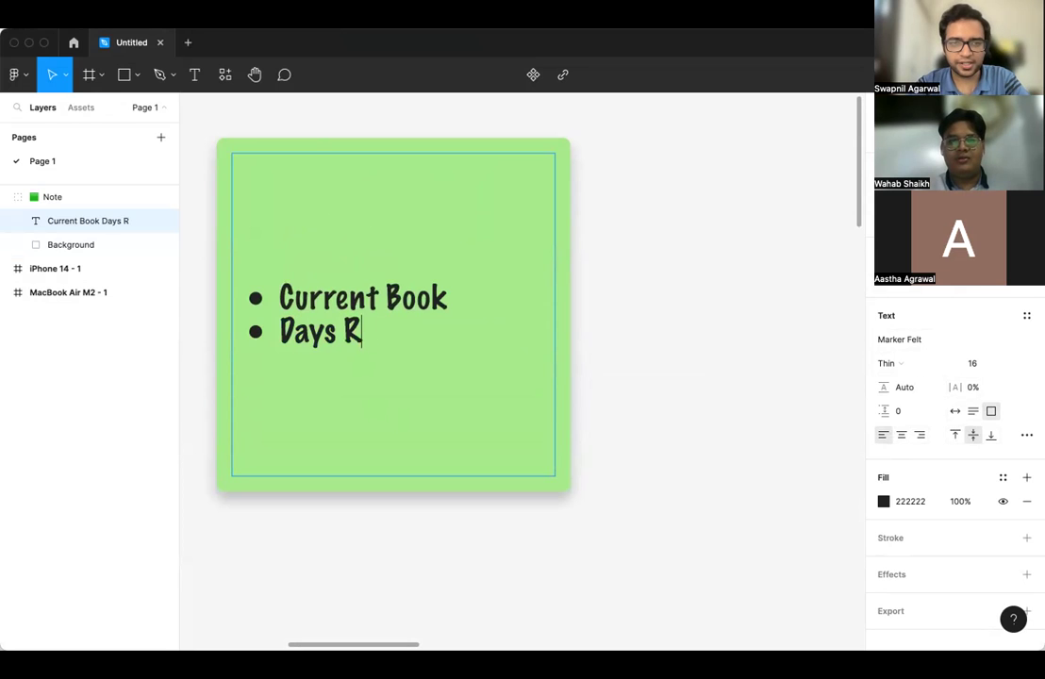
type("ead")
key("Return")
type("Top ")
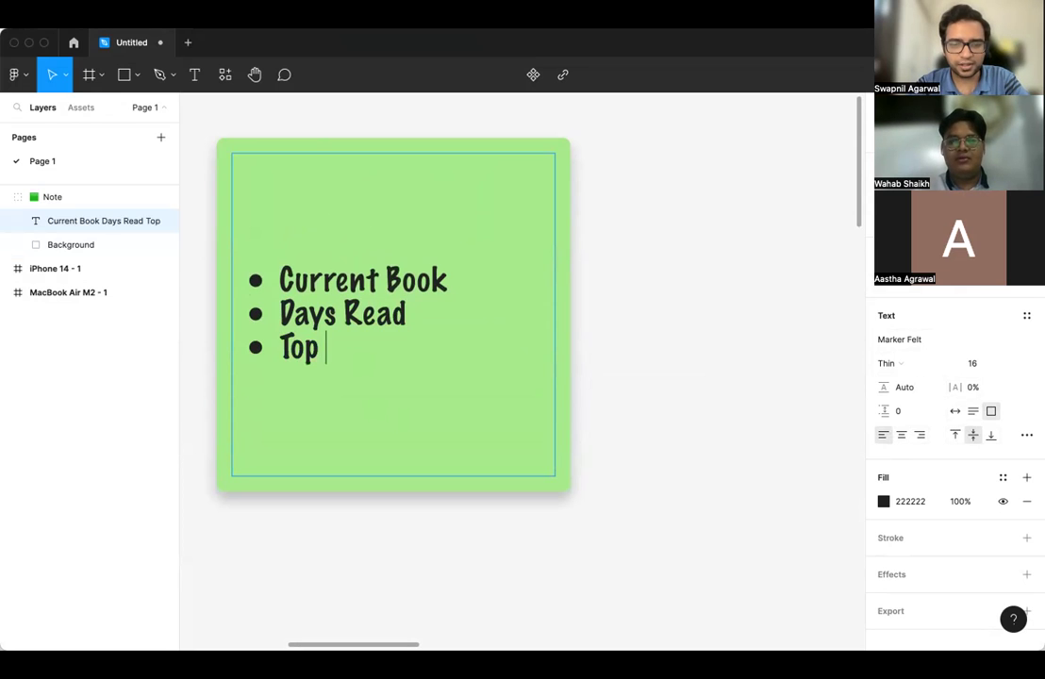
type("Books")
key("Return")
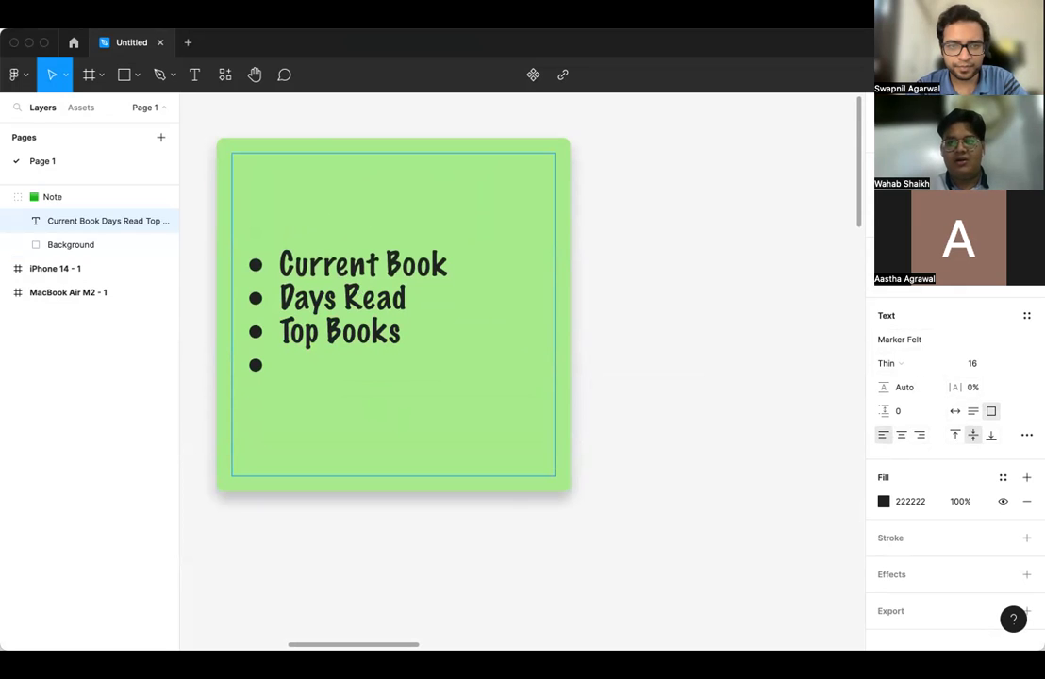
type("Ex")
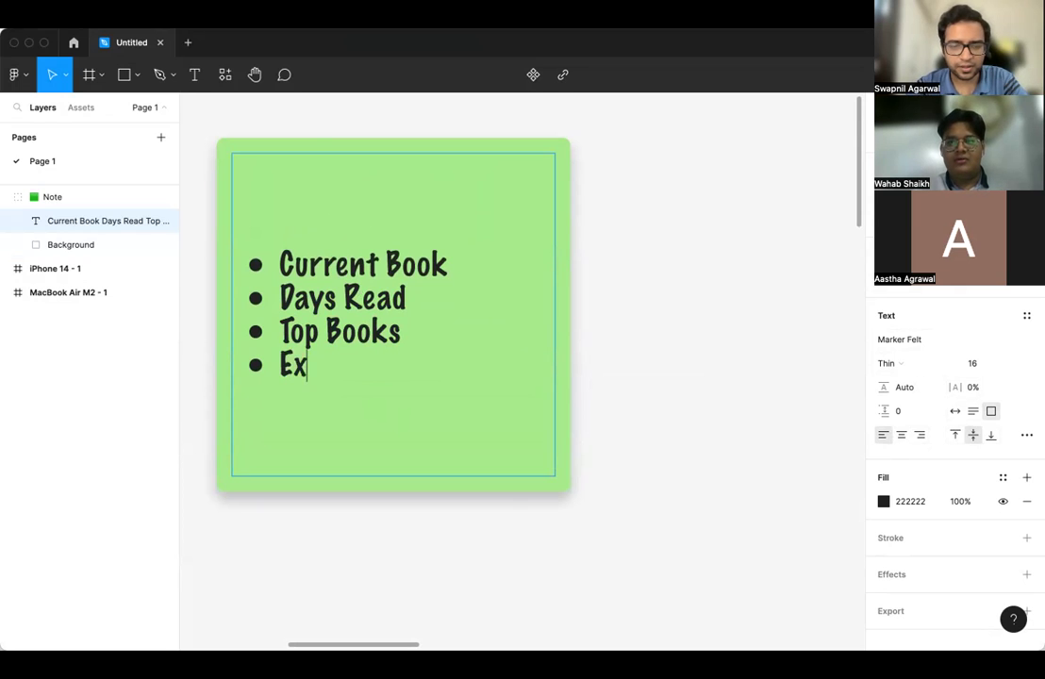
type("cerpts Log")
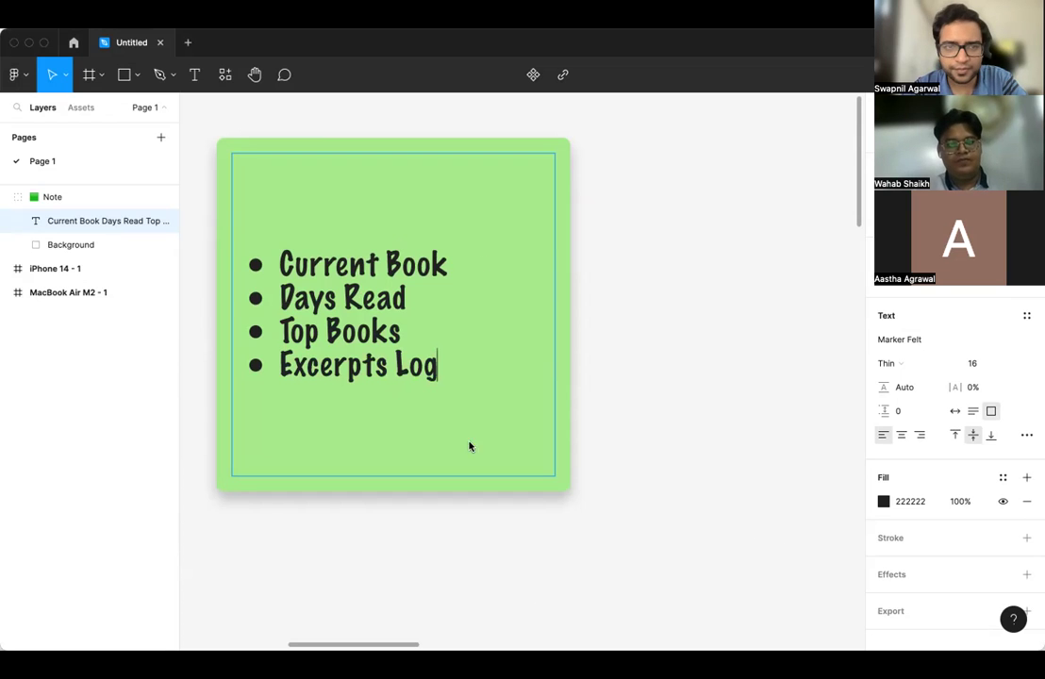
- Add a new 'Log' bullet above Current Book
scroll(287, 310, "down", 1)
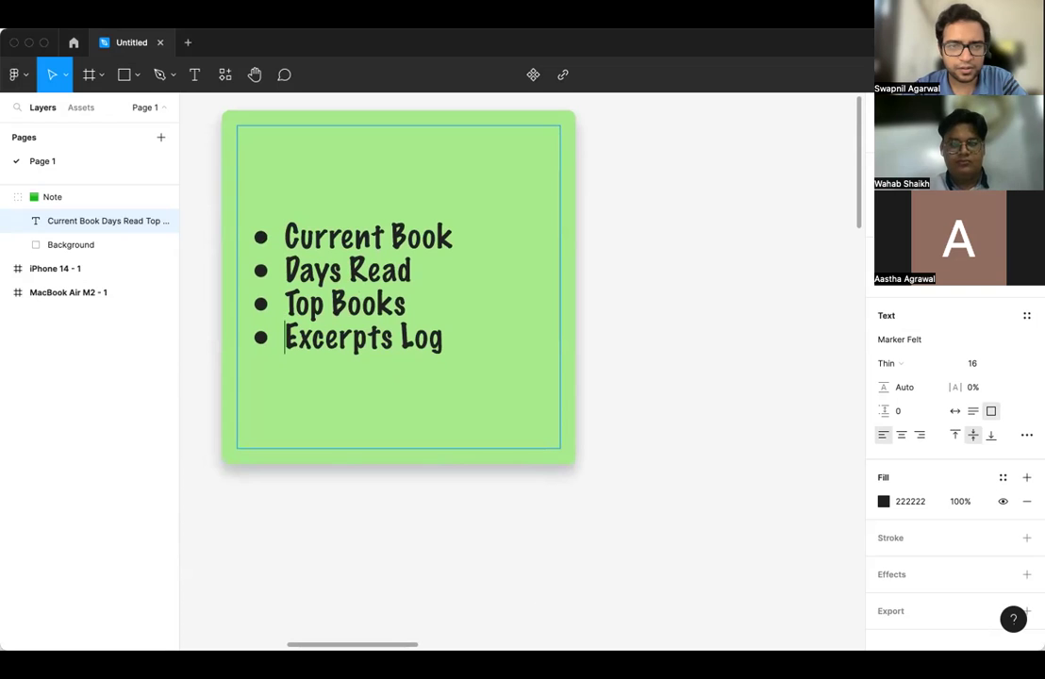
type("Log")
key("Return")
key("Left")
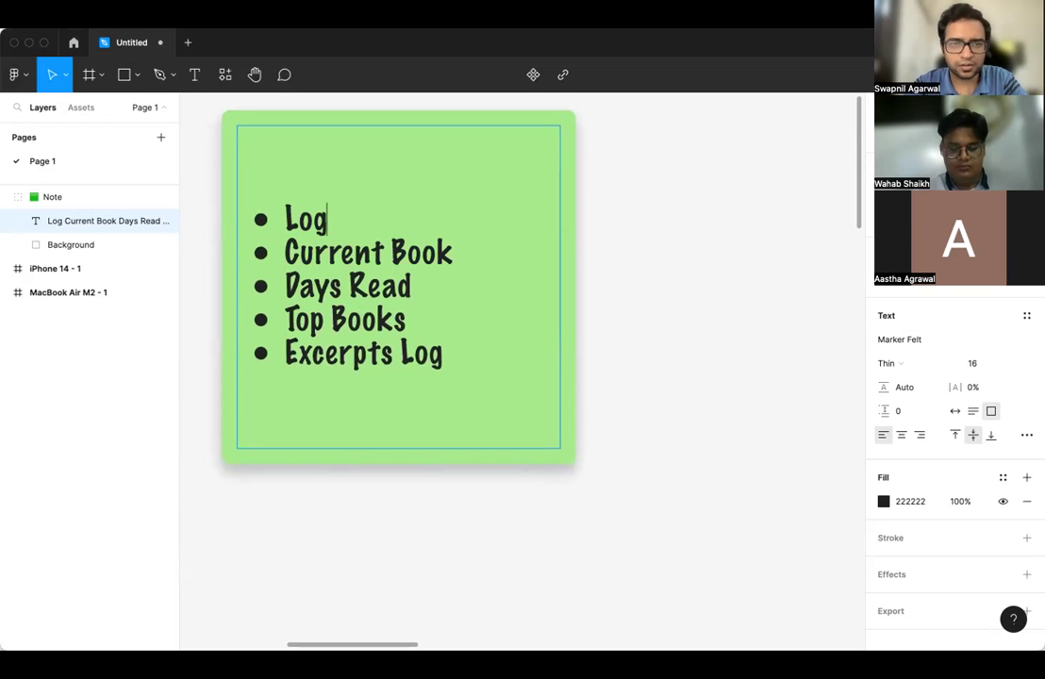
- Make the top bullet 'Log what you read today' with sub-bullets 'if read, show success status' and 'if not, motivate'
type("what you read today")
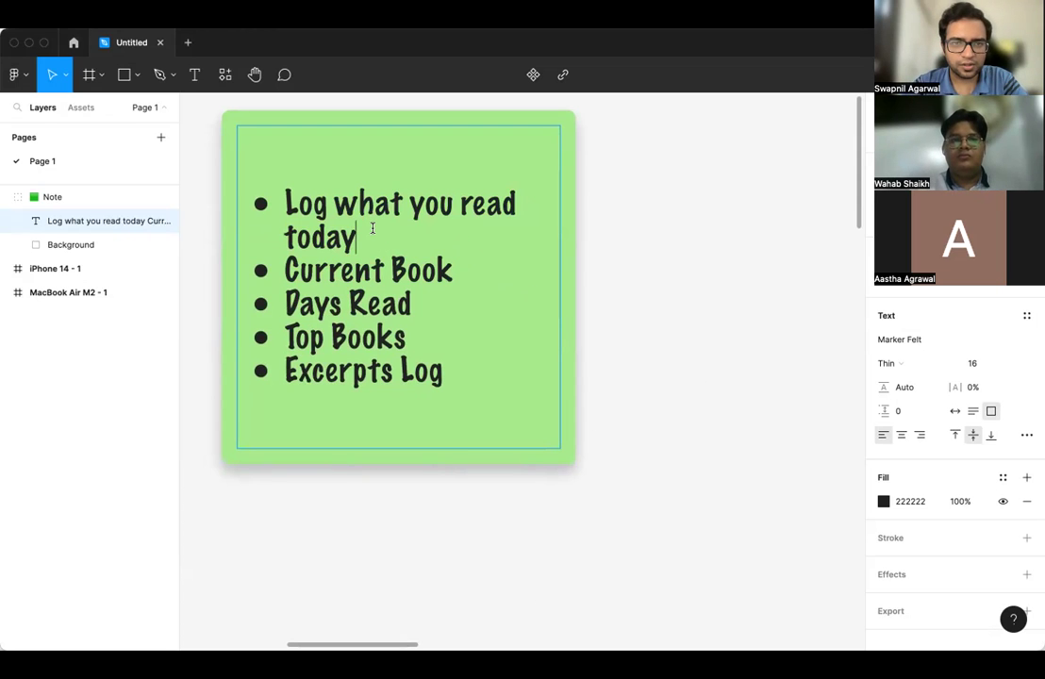
key("Return")
key("Tab")
type("if ")
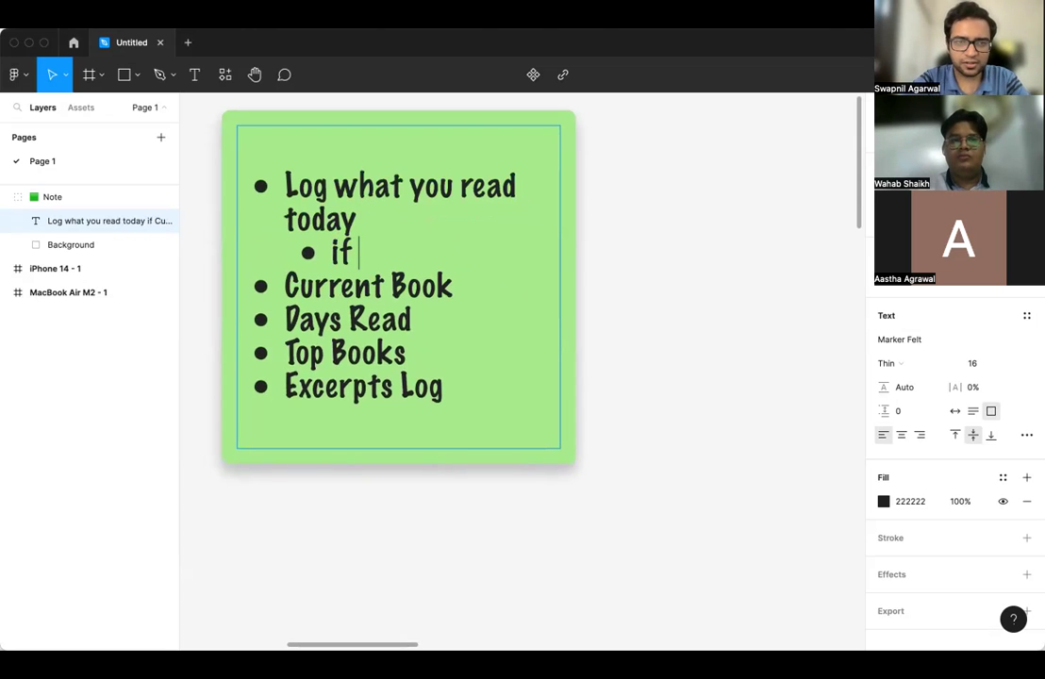
type("read, show ")
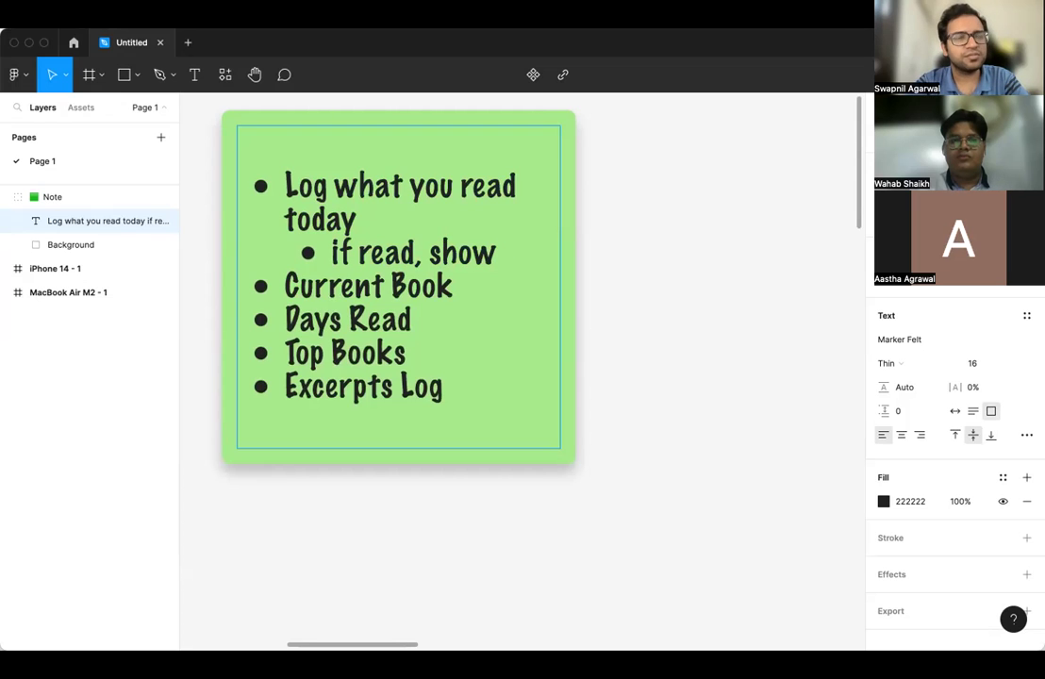
type("status")
key("alt+Left")
type("success")
key("alt+Right")
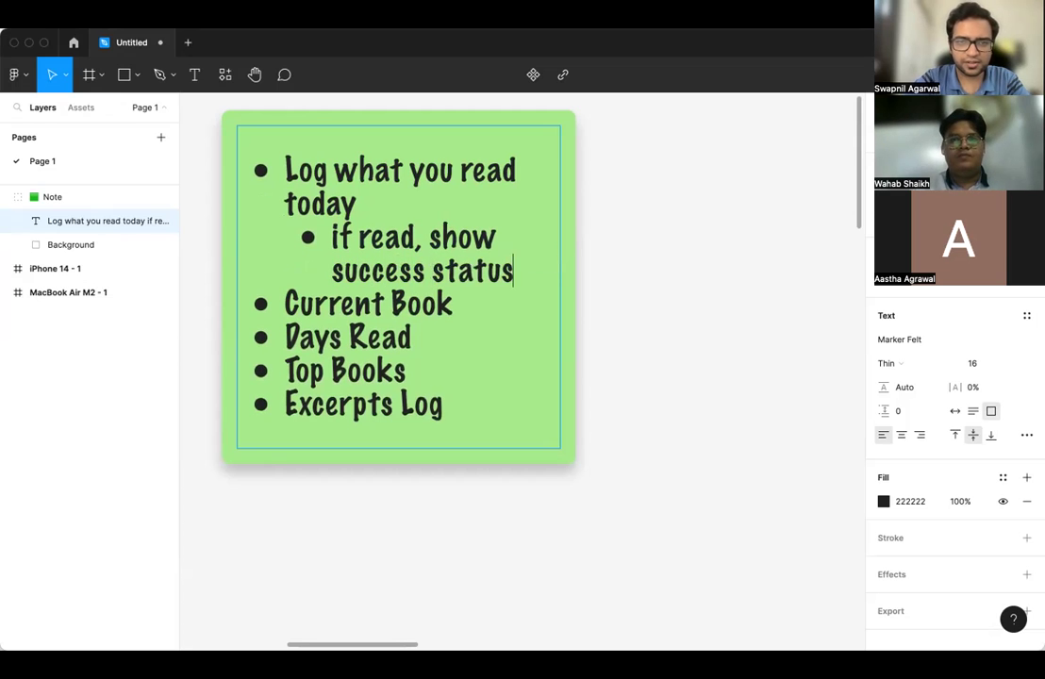
key("Return")
type("if not")
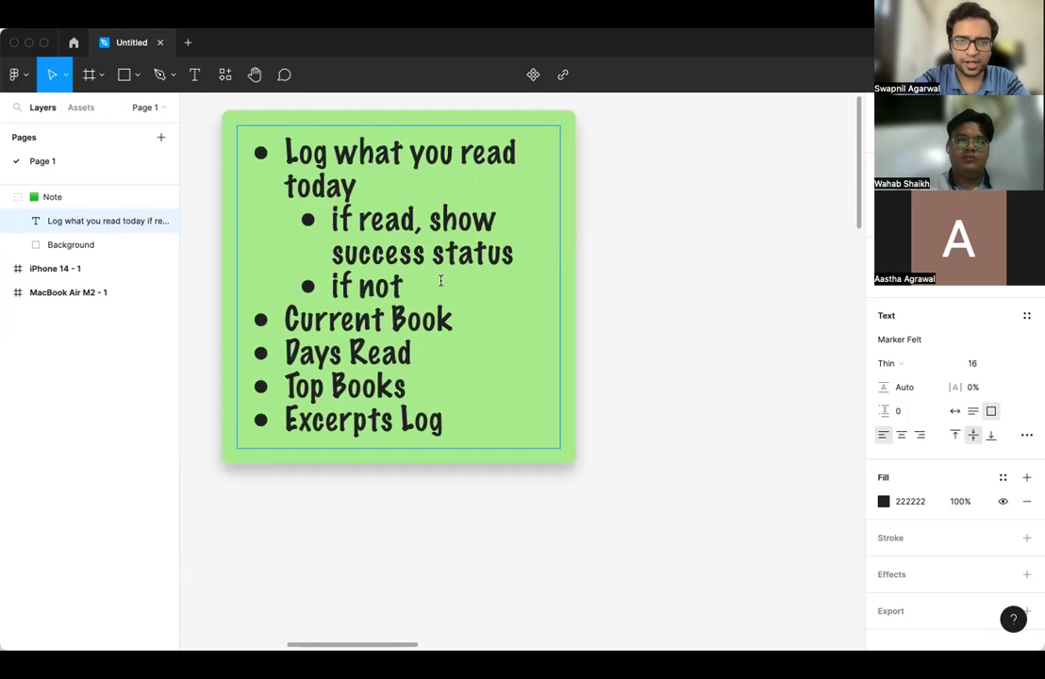
type(", motiv")
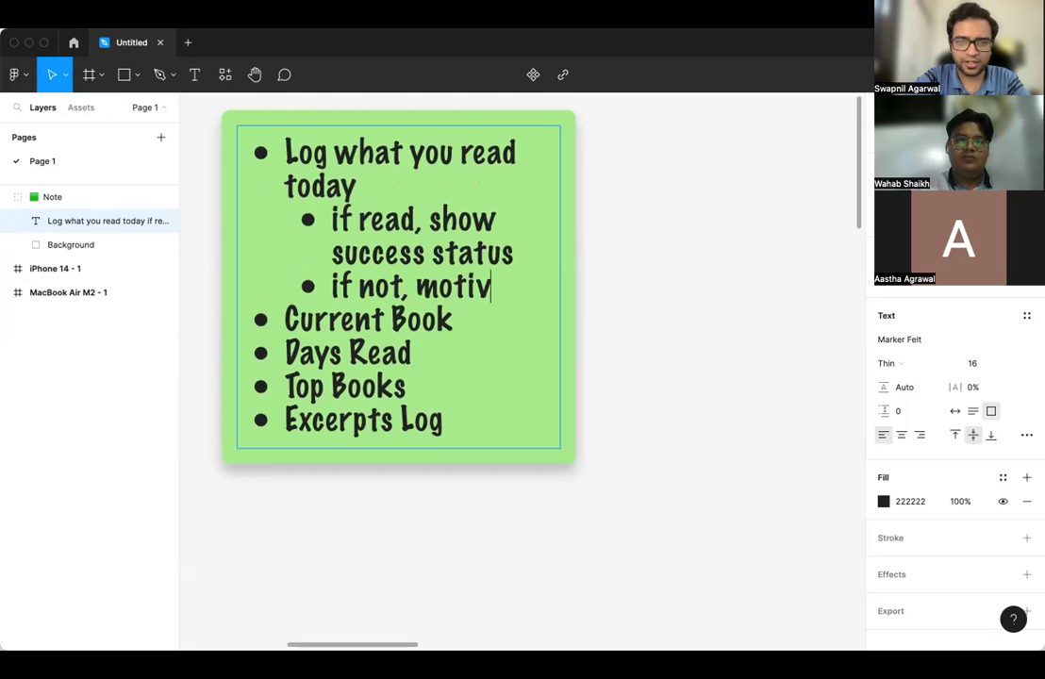
type("ate")
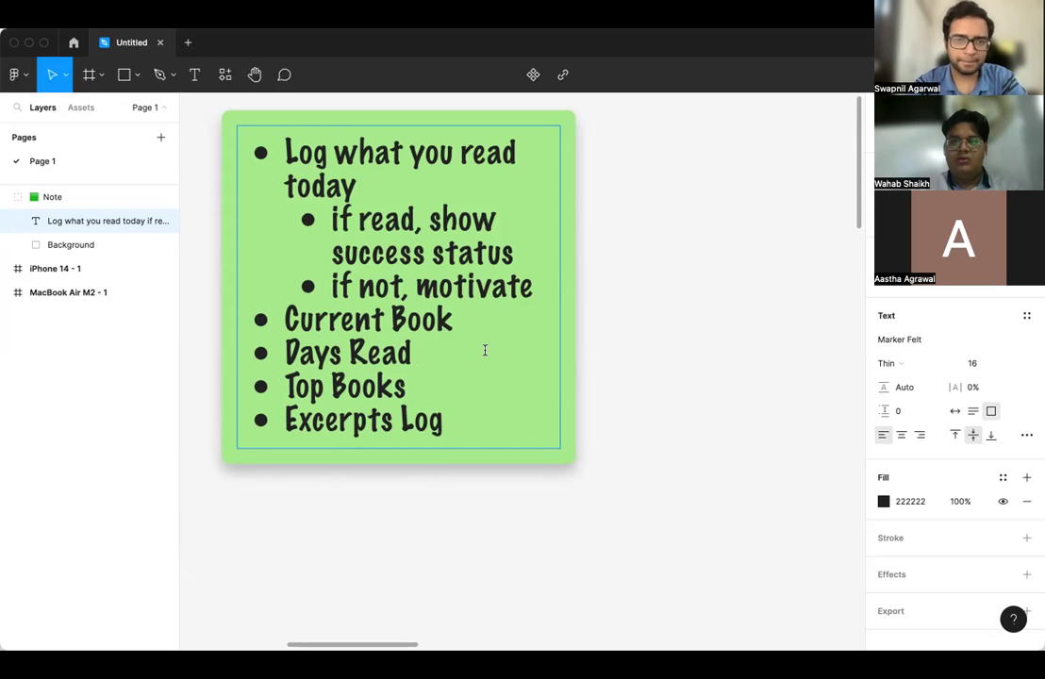
- Add 'streak' and 'total' sub-bullets under Days Read
key("Return")
key("Tab")
type("streak")
key("Return")
type("total")
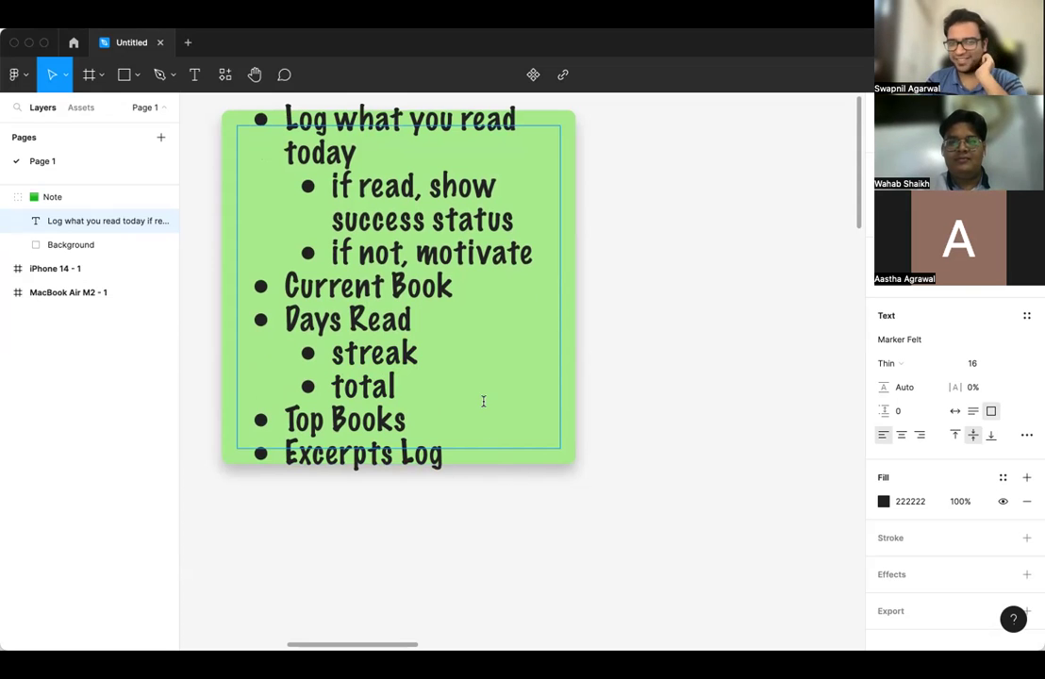
- Extend the item to 'Days Read - github contribution graph'
left_click(470, 327)
type("- ")
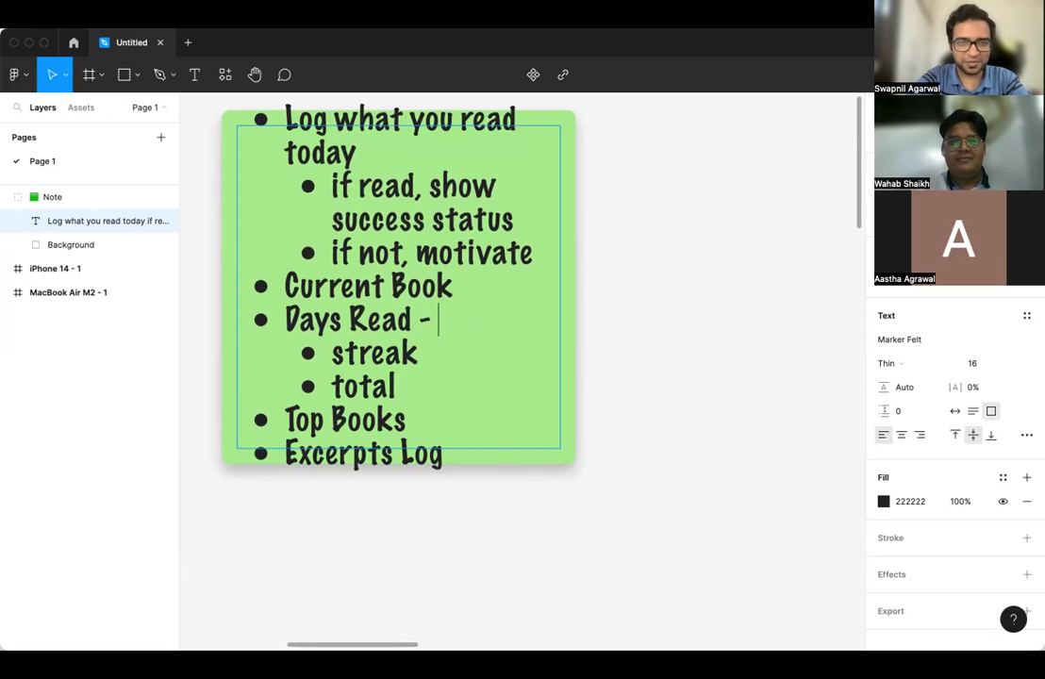
type("github ")
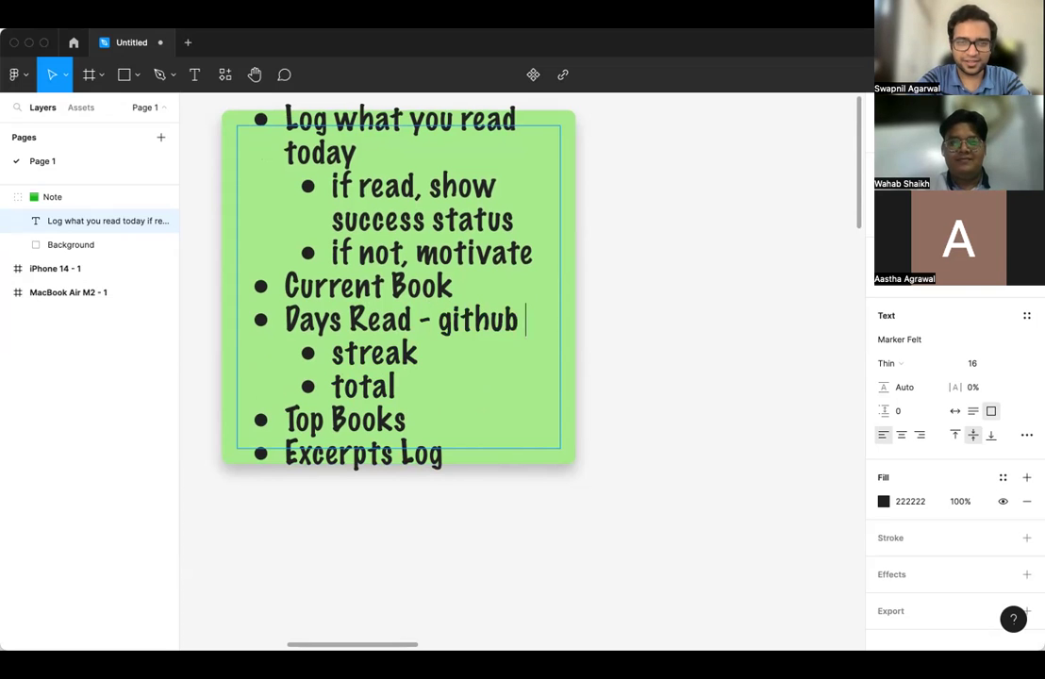
type("contr")
type("ion graph")
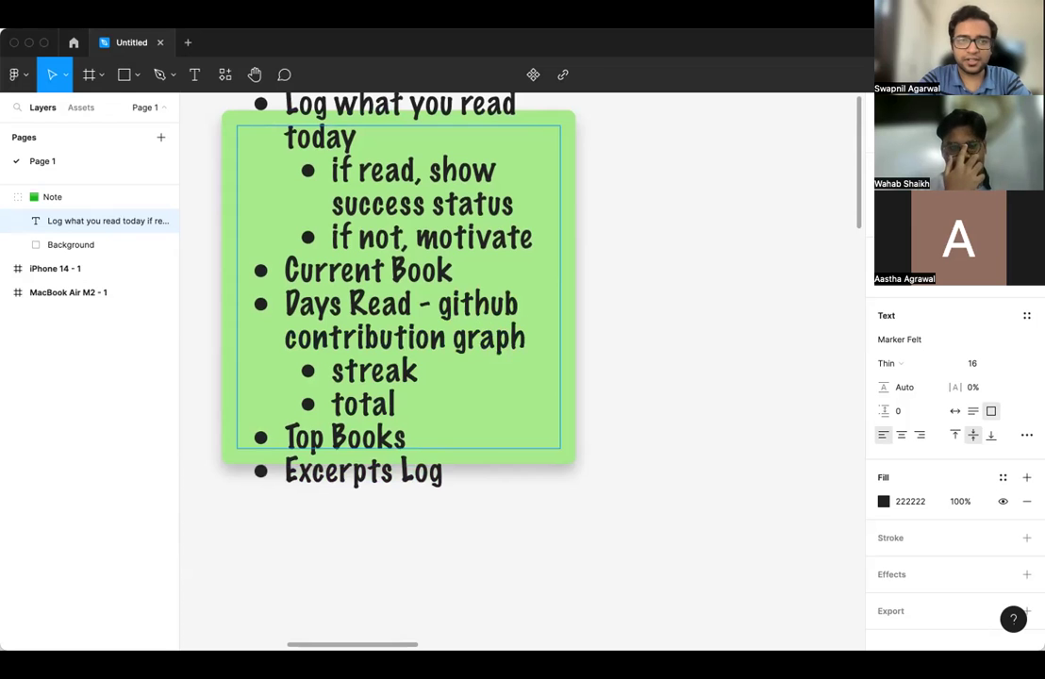
scroll(474, 331, "down", 5)
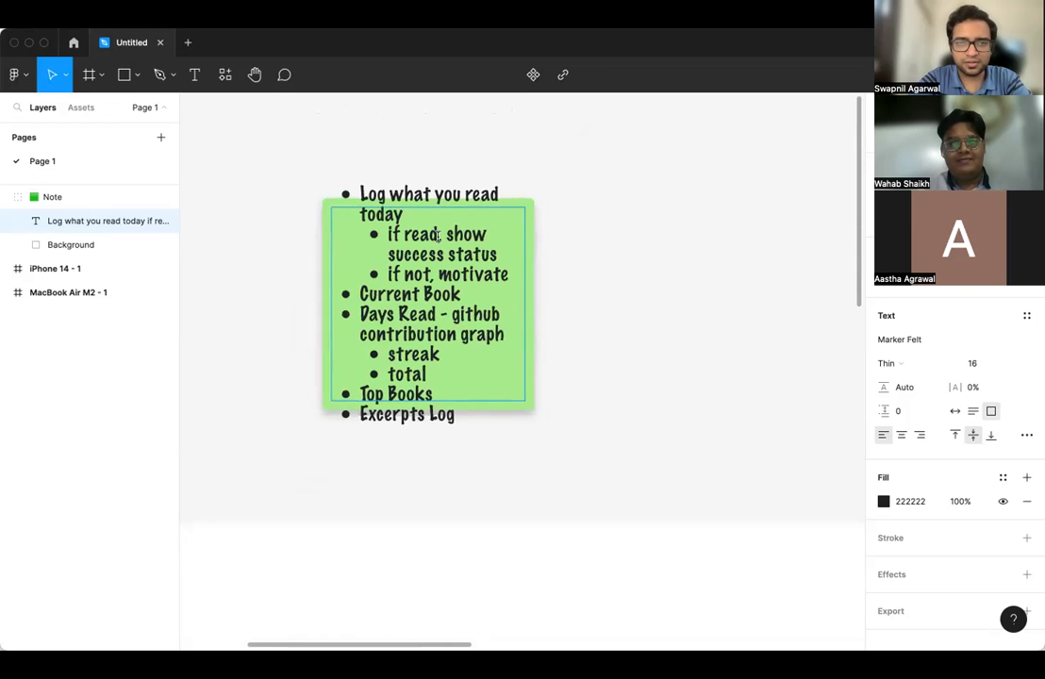
triple_click(416, 255)
- Set all of the note's text to font size 12
key("super+a")
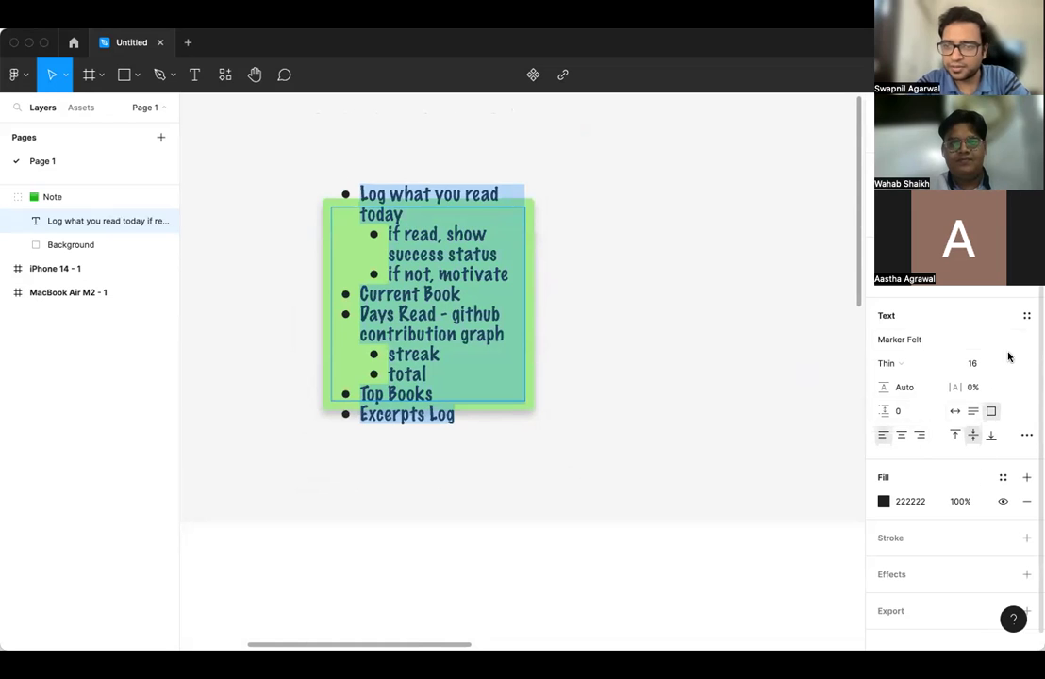
left_click(1006, 364)
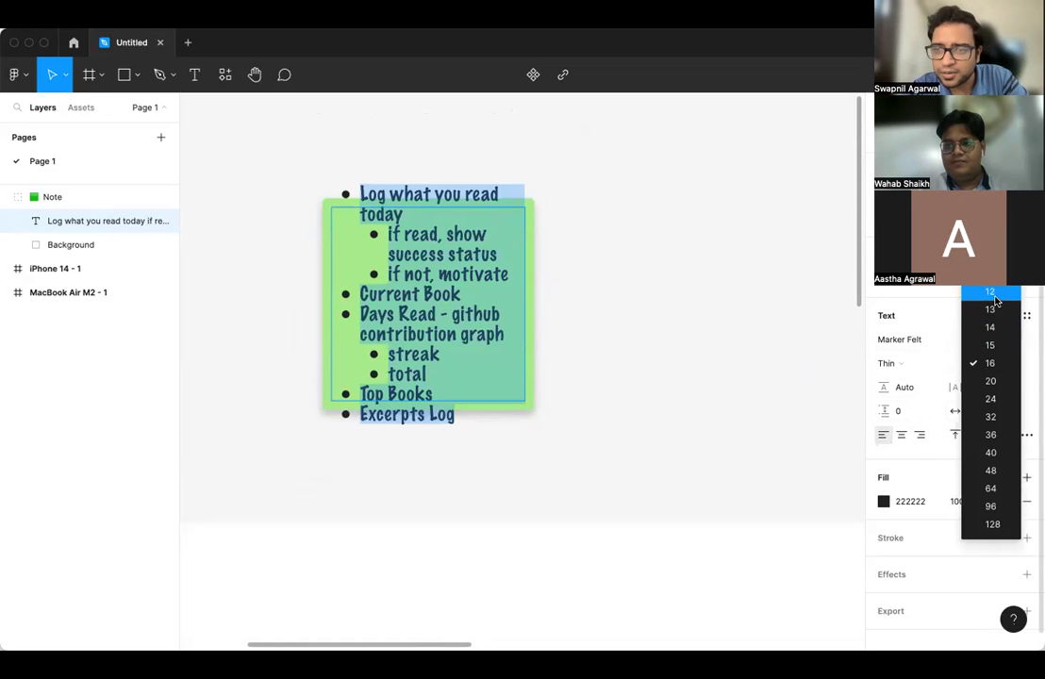
left_click(991, 292)
scroll(600, 388, "up", 2)
scroll(600, 389, "down", 2)
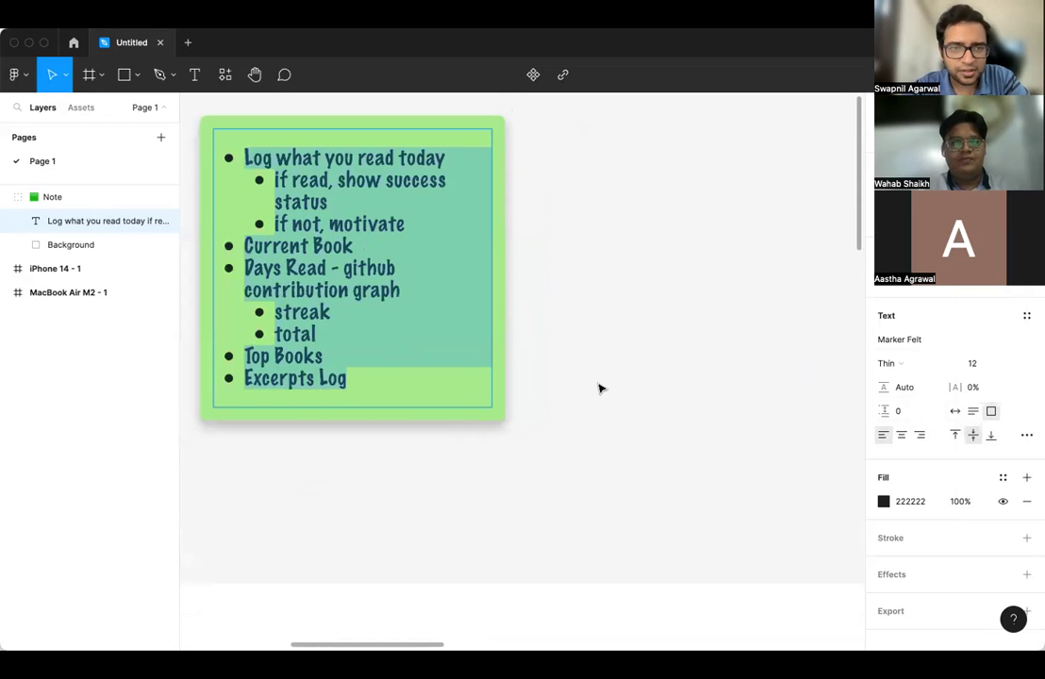
key("Escape")
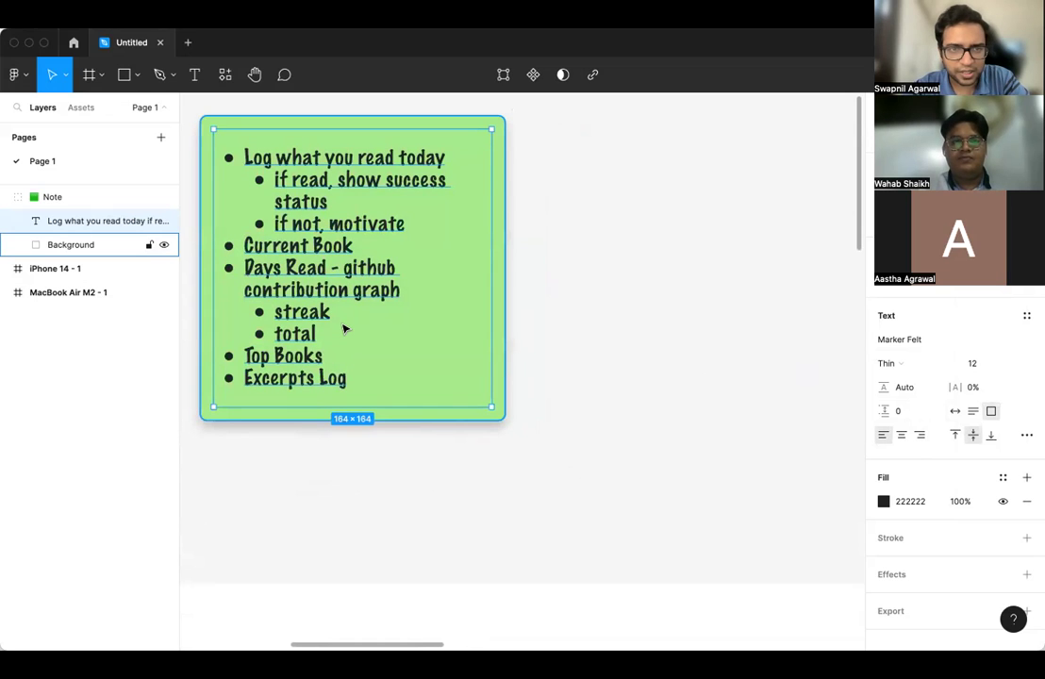
- Select the whole Note group in the Layers panel
scroll(345, 328, "down", 3)
scroll(345, 330, "right", 4)
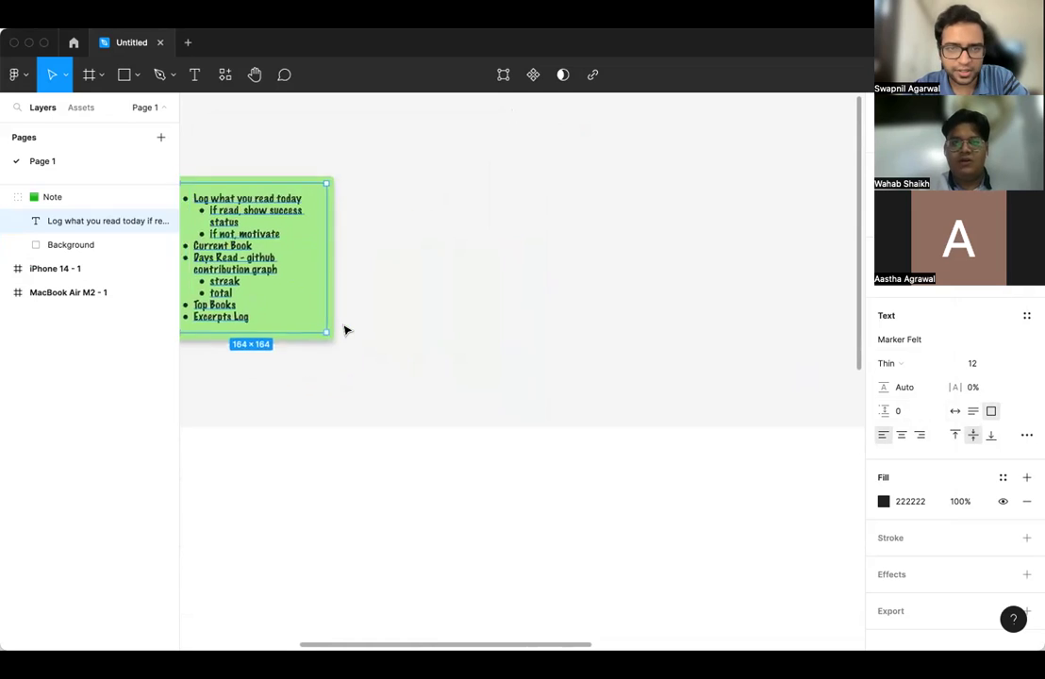
scroll(345, 344, "down", 1)
scroll(345, 344, "left", 4)
scroll(345, 343, "up", 2)
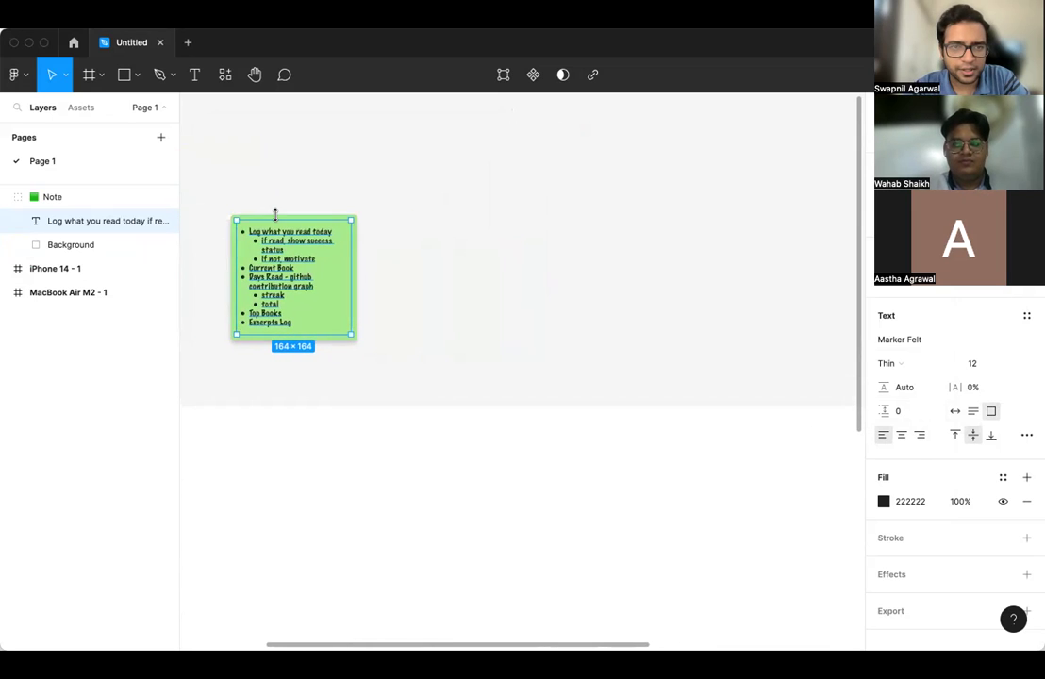
left_click_drag(284, 215, 730, 261)
key("super+z")
left_click(54, 197)
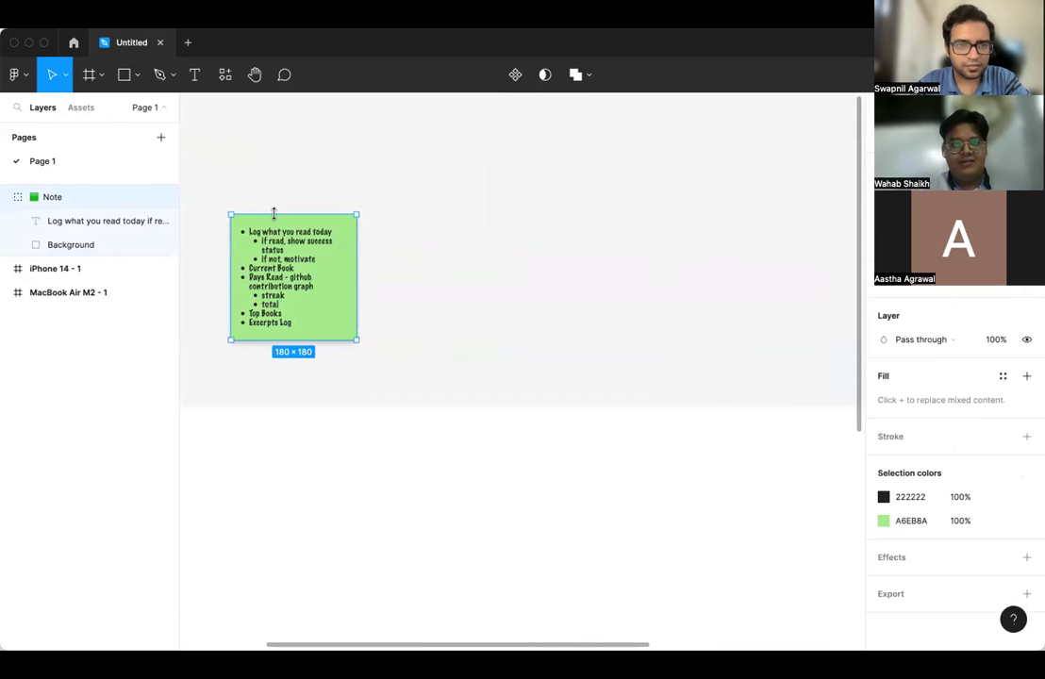
- Drag the note rightward across the canvas toward the iPhone 14 frame
left_click_drag(280, 229, 736, 269)
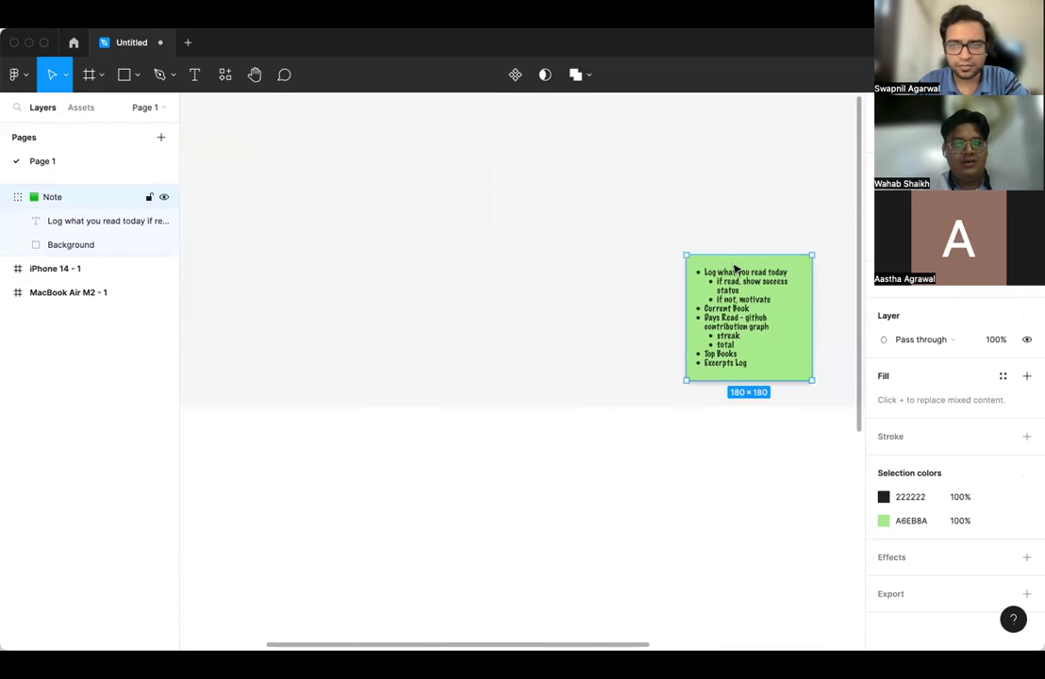
scroll(737, 271, "right", 10)
scroll(707, 268, "down", 2)
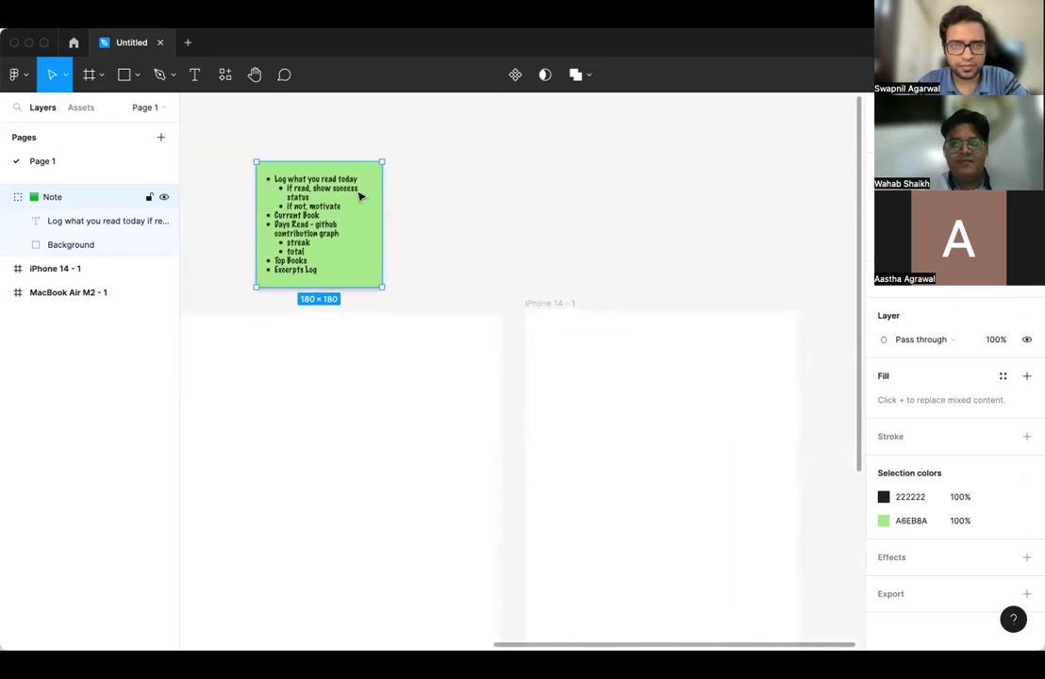
left_click_drag(331, 169, 681, 173)
scroll(485, 327, "down", 2)
scroll(485, 327, "down", 3)
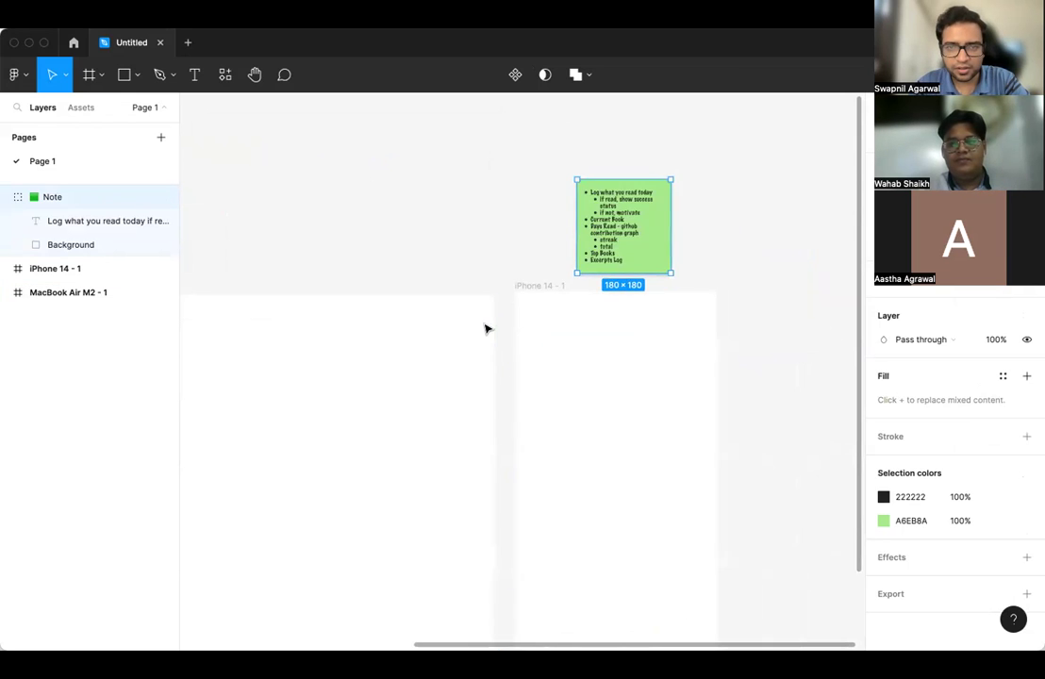
scroll(455, 322, "right", 3)
- Place the note right of the iPhone 14 frame and open the plugin browser
left_click(508, 374)
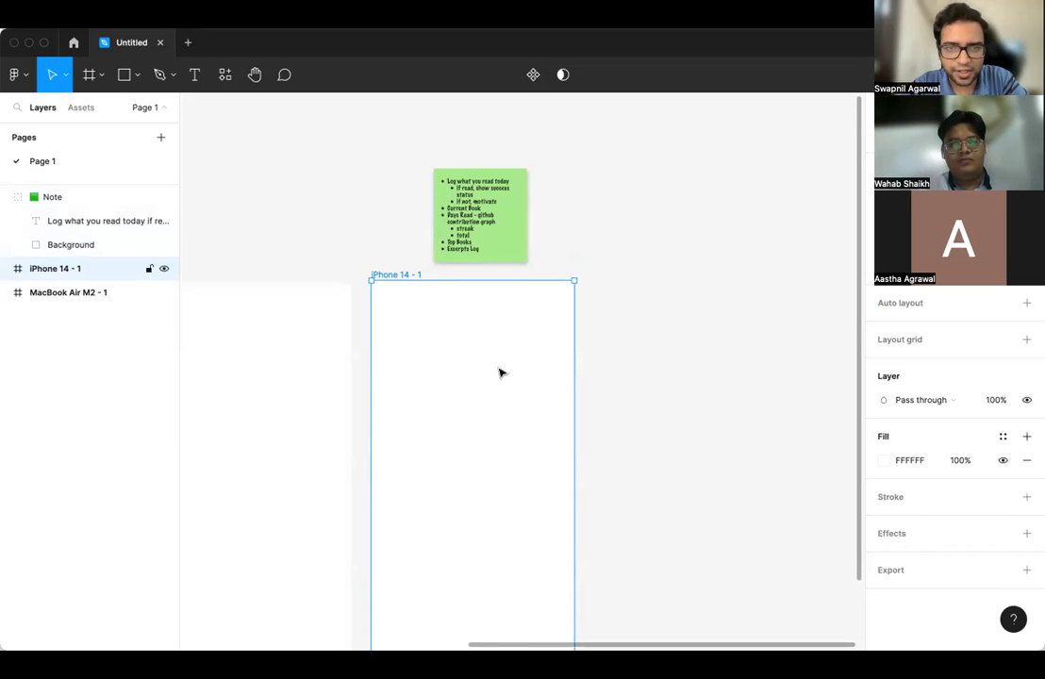
scroll(500, 372, "down", 2)
scroll(500, 372, "right", 1)
left_click_drag(458, 138, 647, 331)
scroll(647, 332, "down", 2)
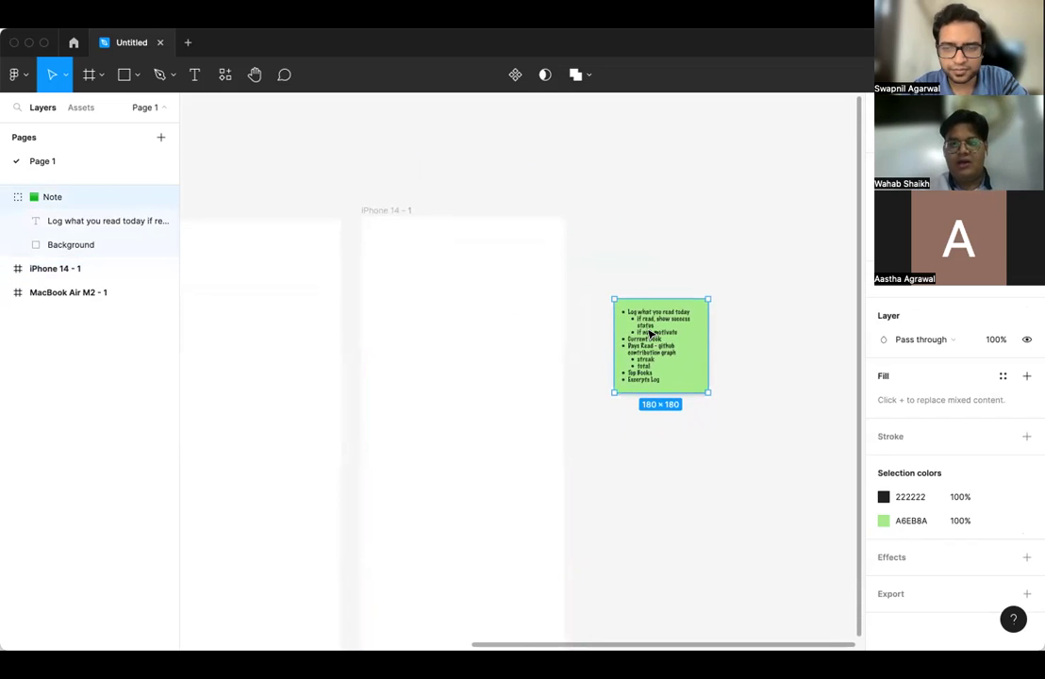
left_click(366, 15)
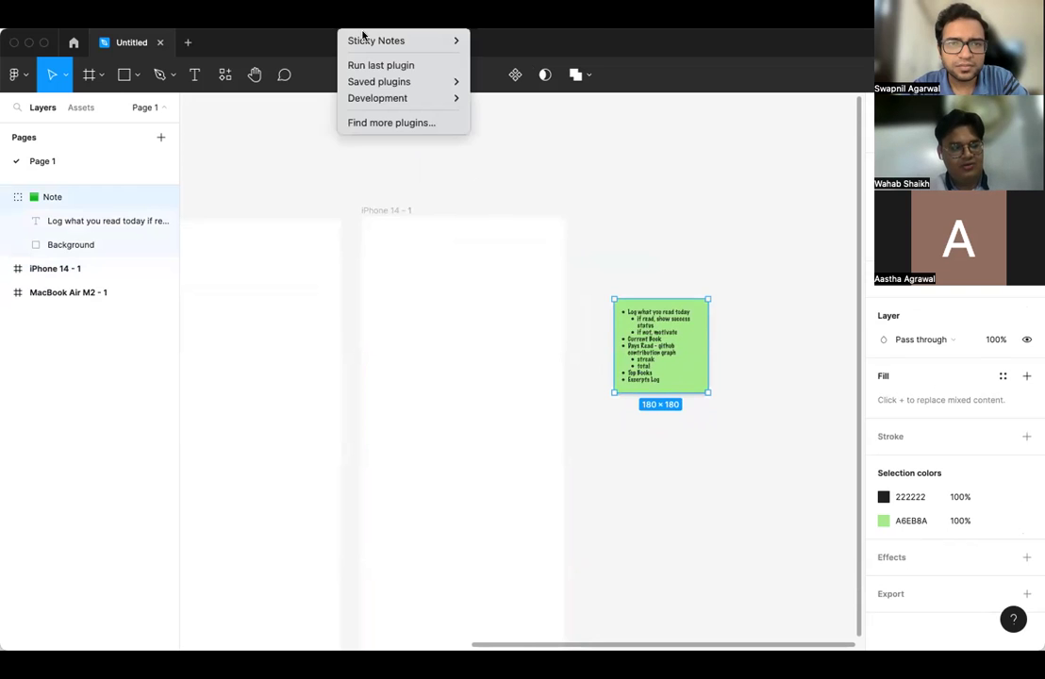
left_click(358, 123)
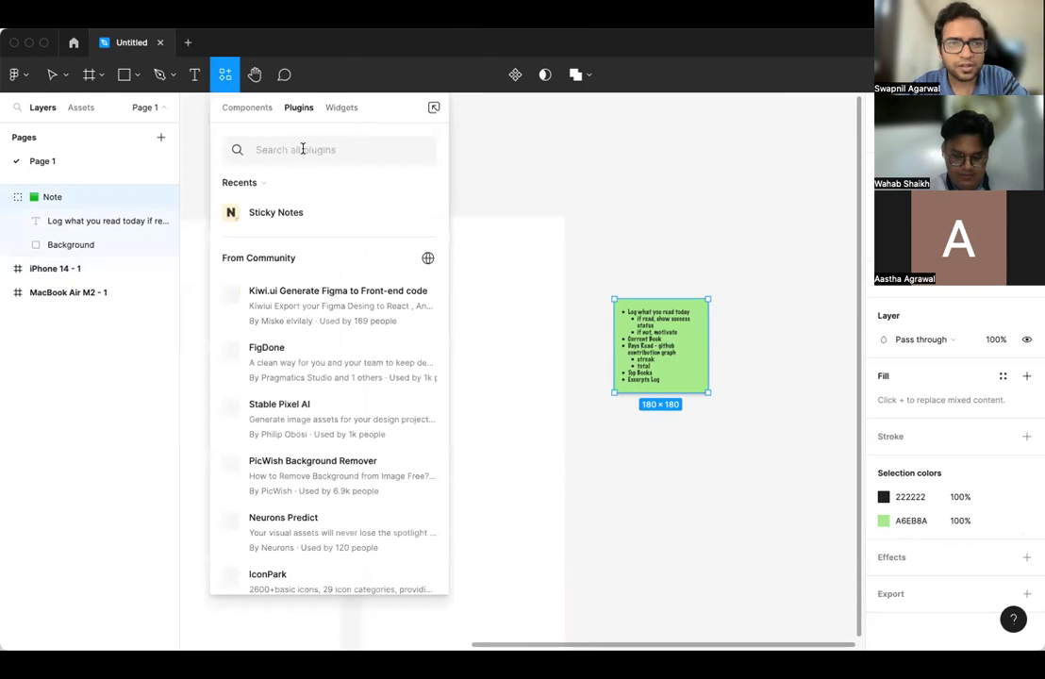
type("mockup")
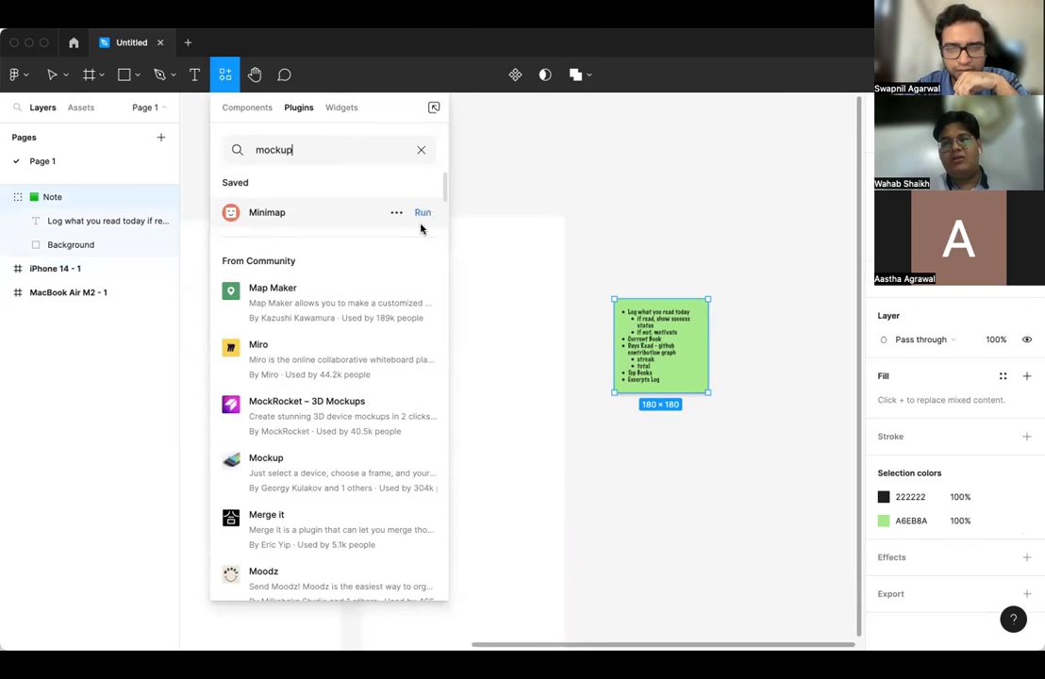
left_click(466, 203)
scroll(418, 245, "right", 2)
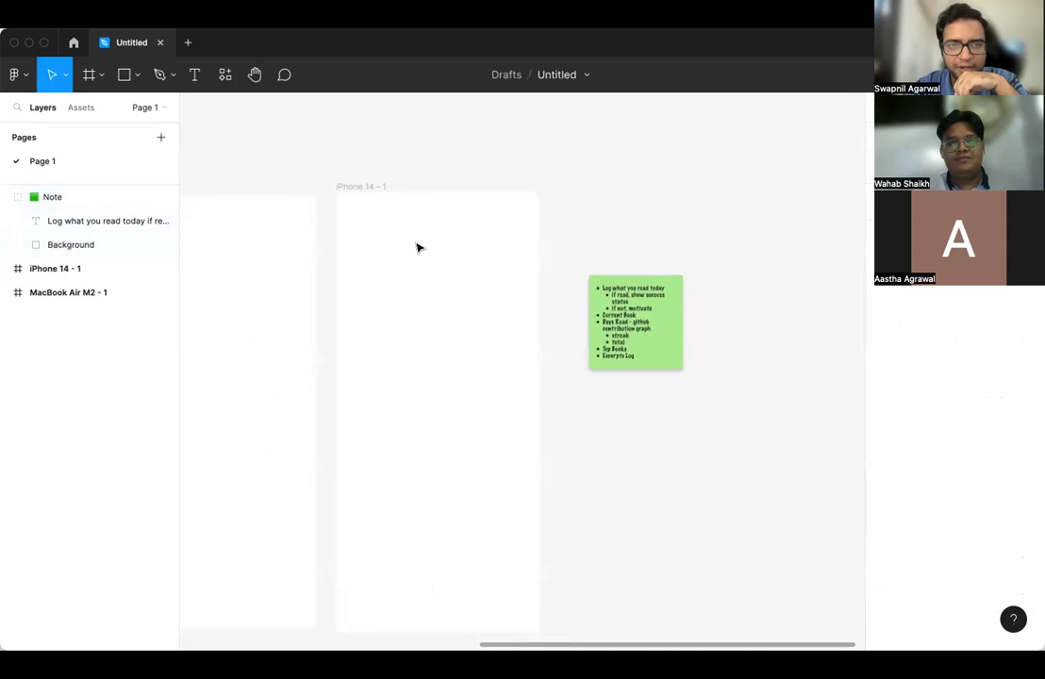
left_click(350, 188)
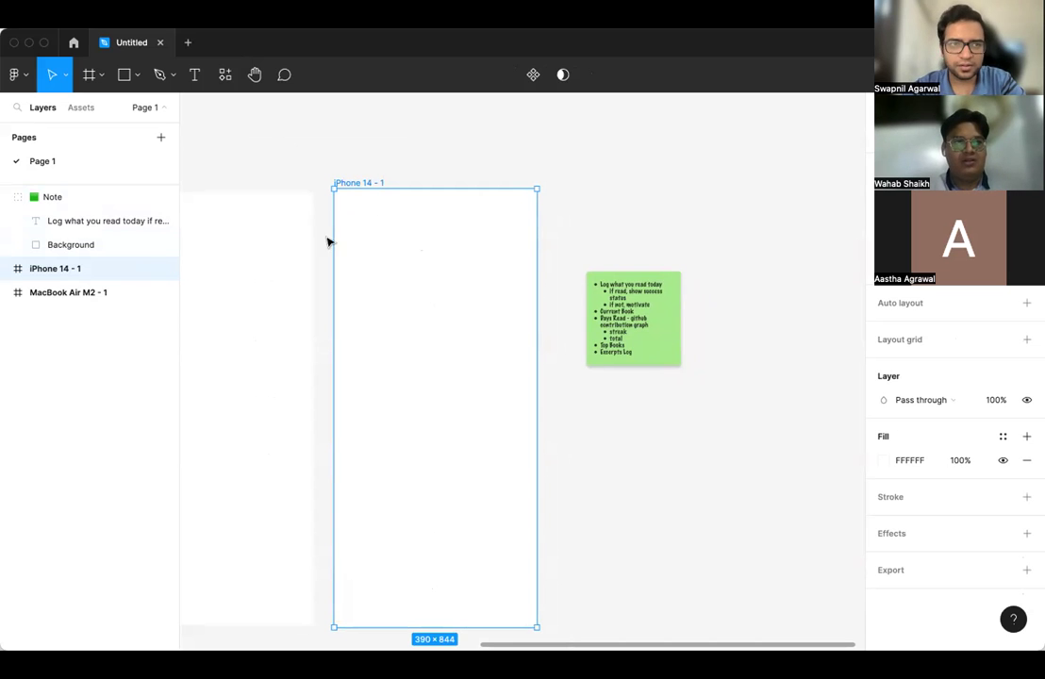
left_click(101, 77)
left_click(101, 77)
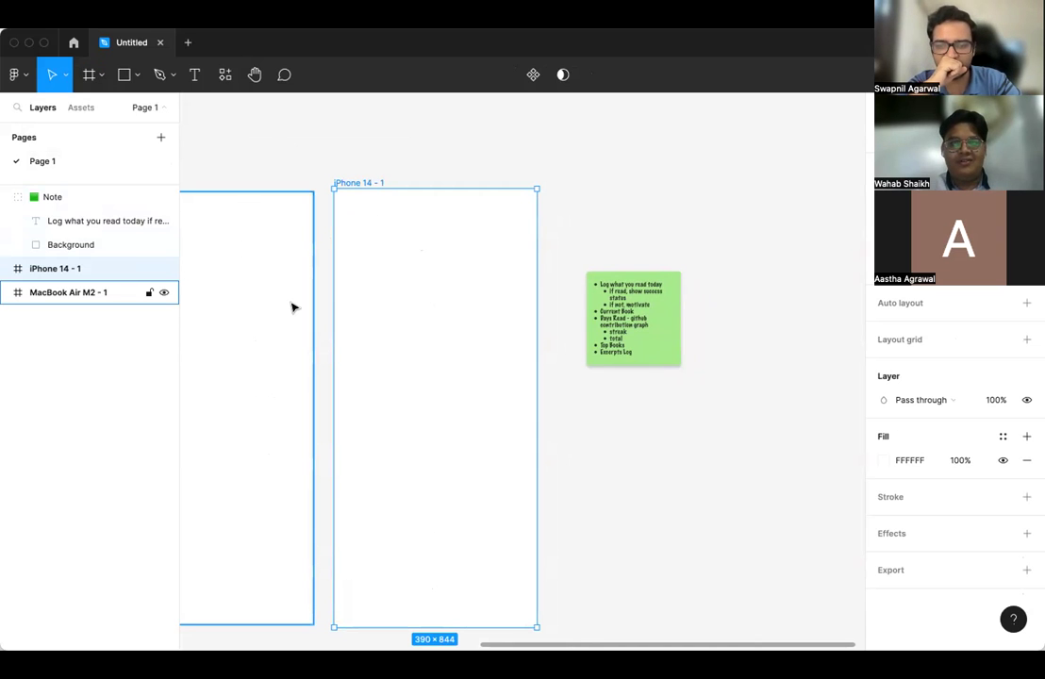
right_click(77, 165)
left_click(63, 163)
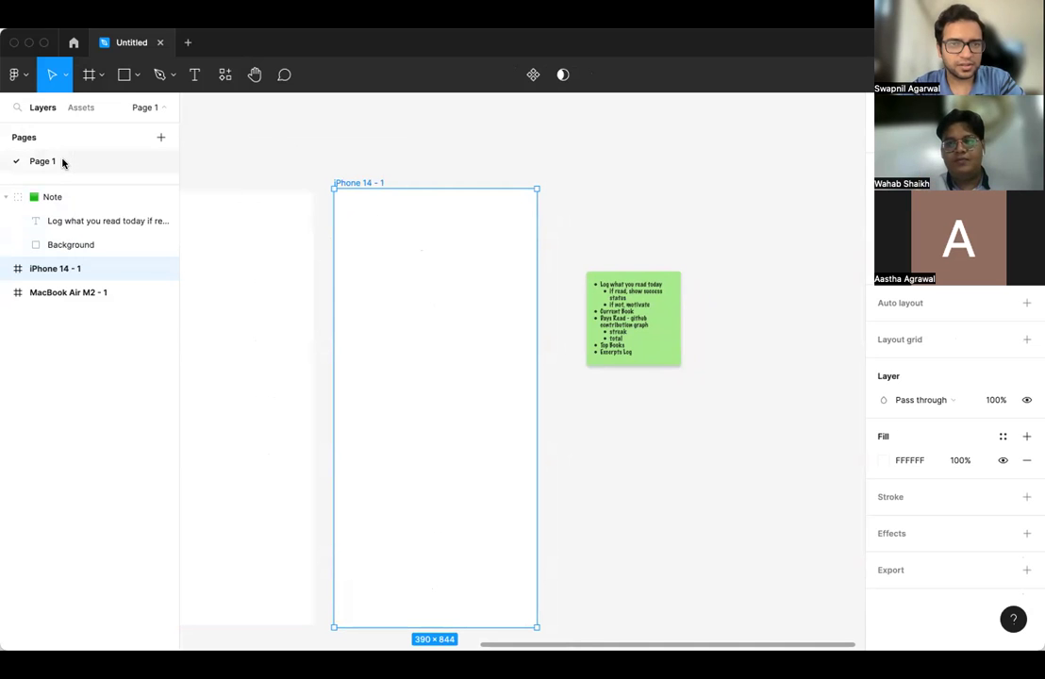
- Add a new page named 'Inspiration'
left_click(160, 137)
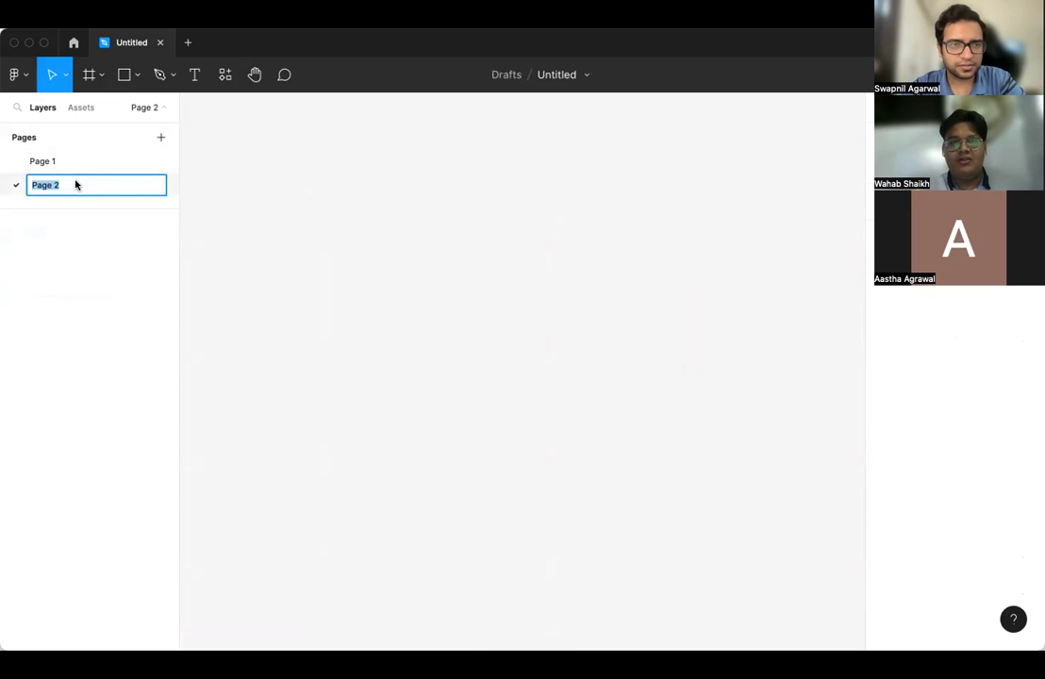
type("Inspiration")
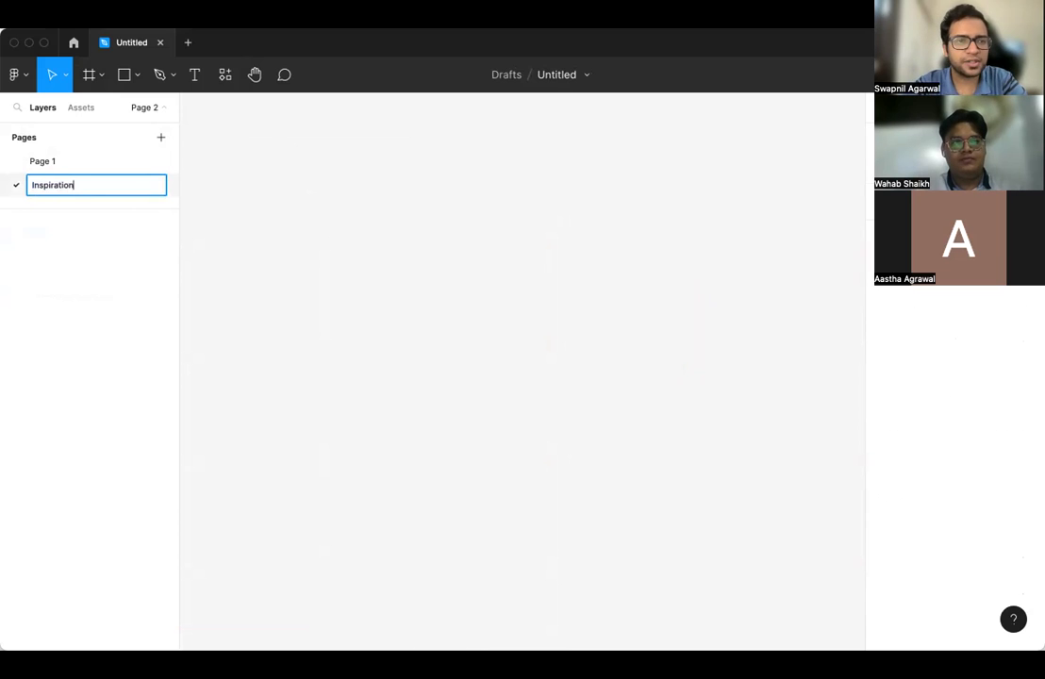
key("Return")
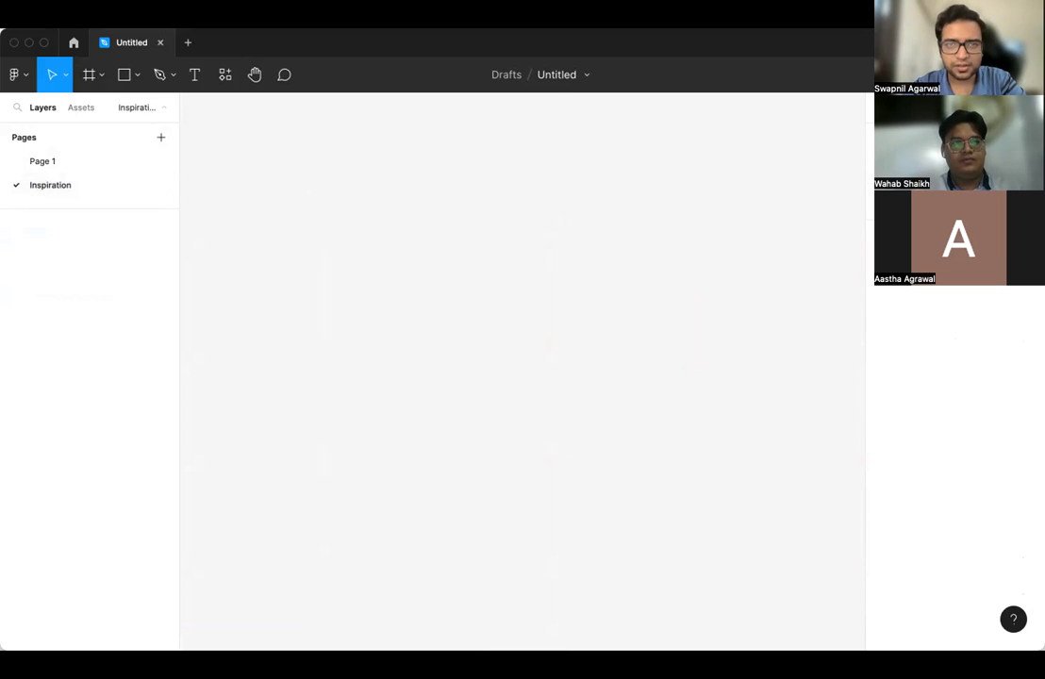
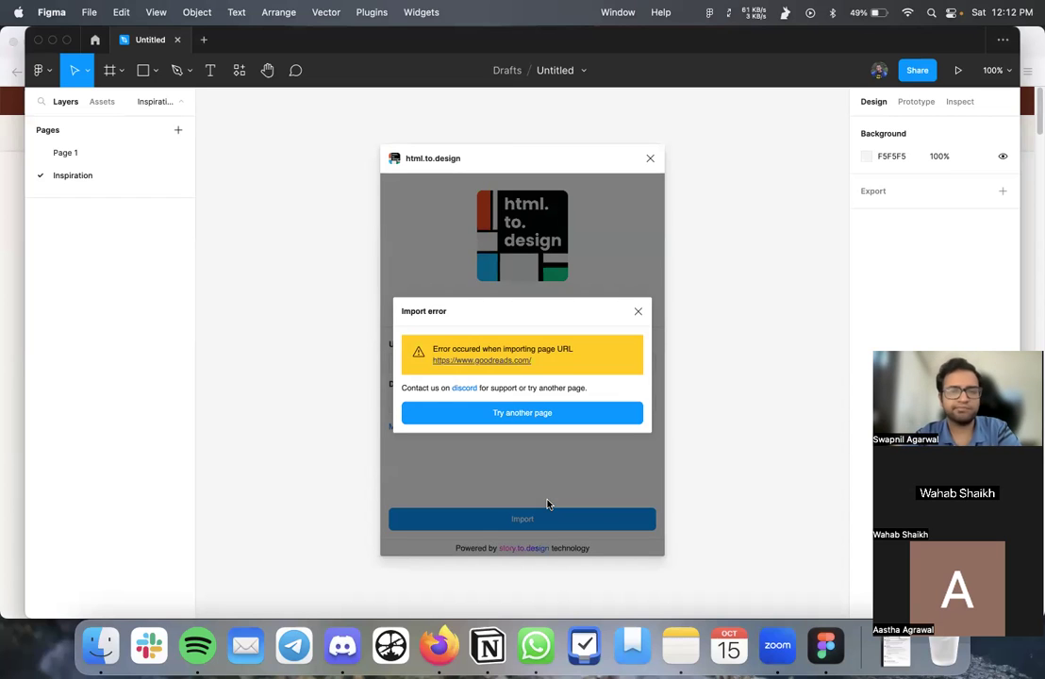
- Dismiss the Goodreads import error and bring Firefox to the front
left_click(638, 311)
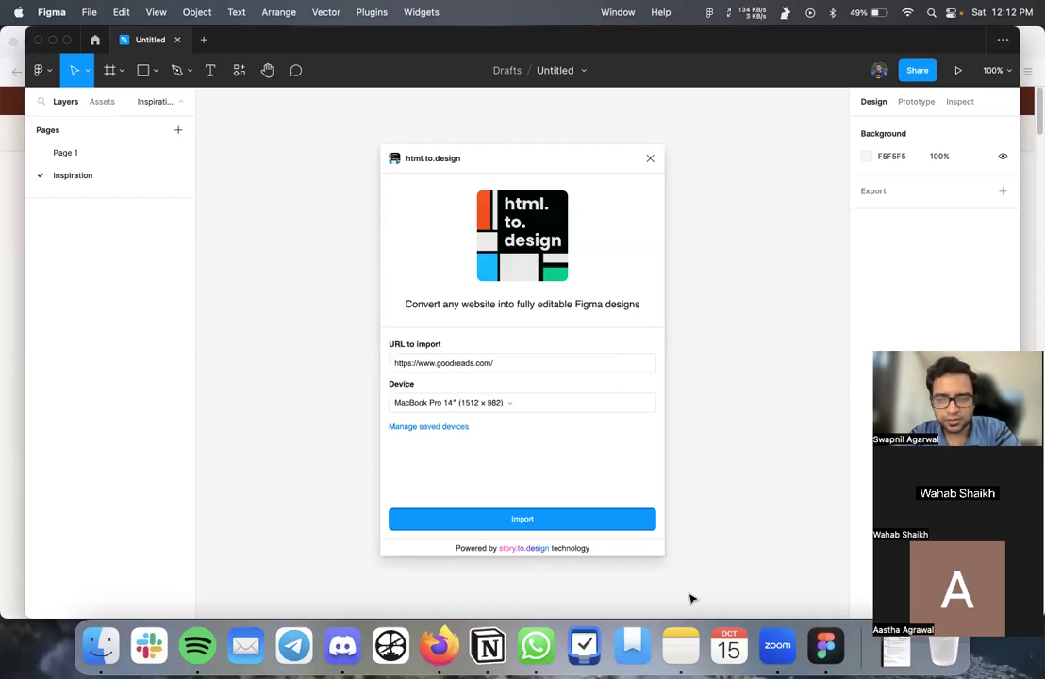
left_click(437, 645)
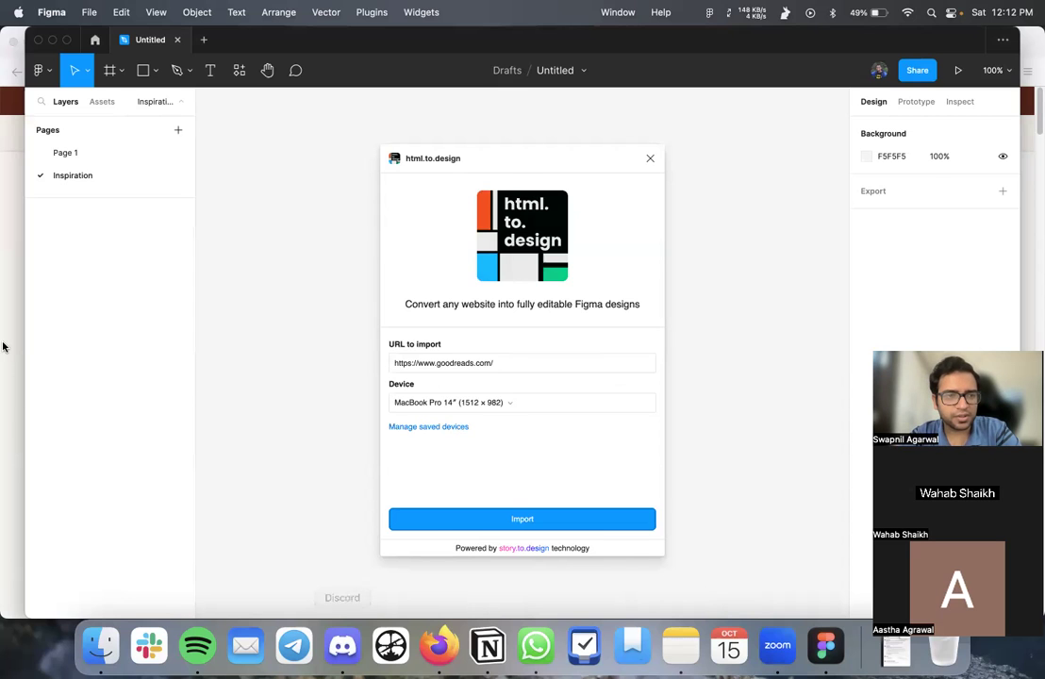
- Start a screenshot of the Goodreads page in Firefox, cancel it, and return to Figma
right_click(821, 179)
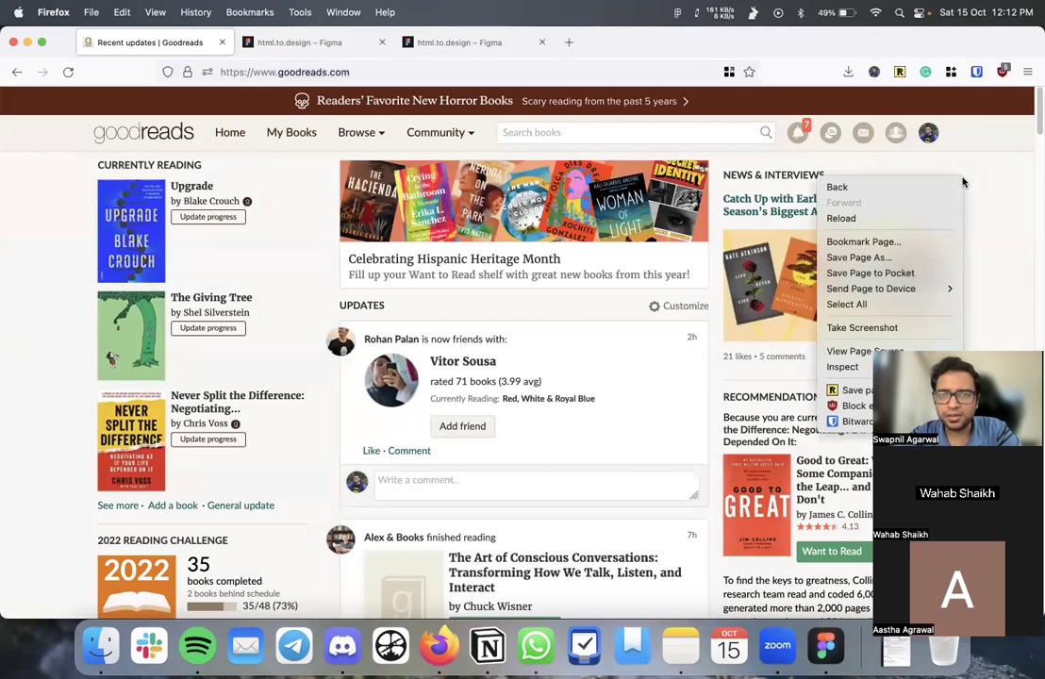
left_click(862, 328)
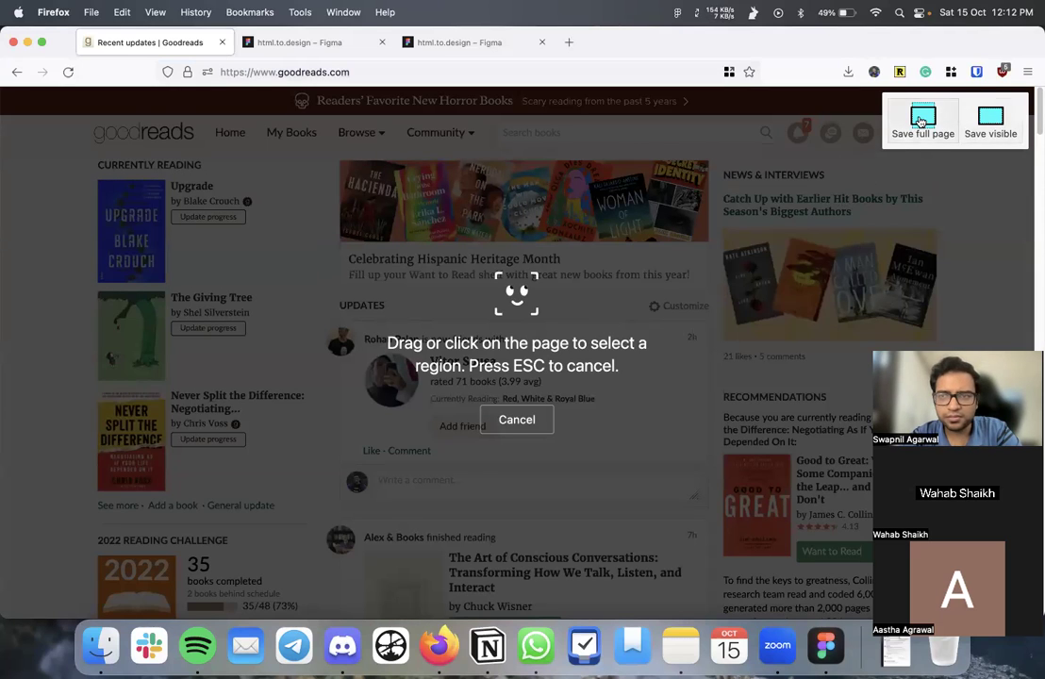
key("Escape")
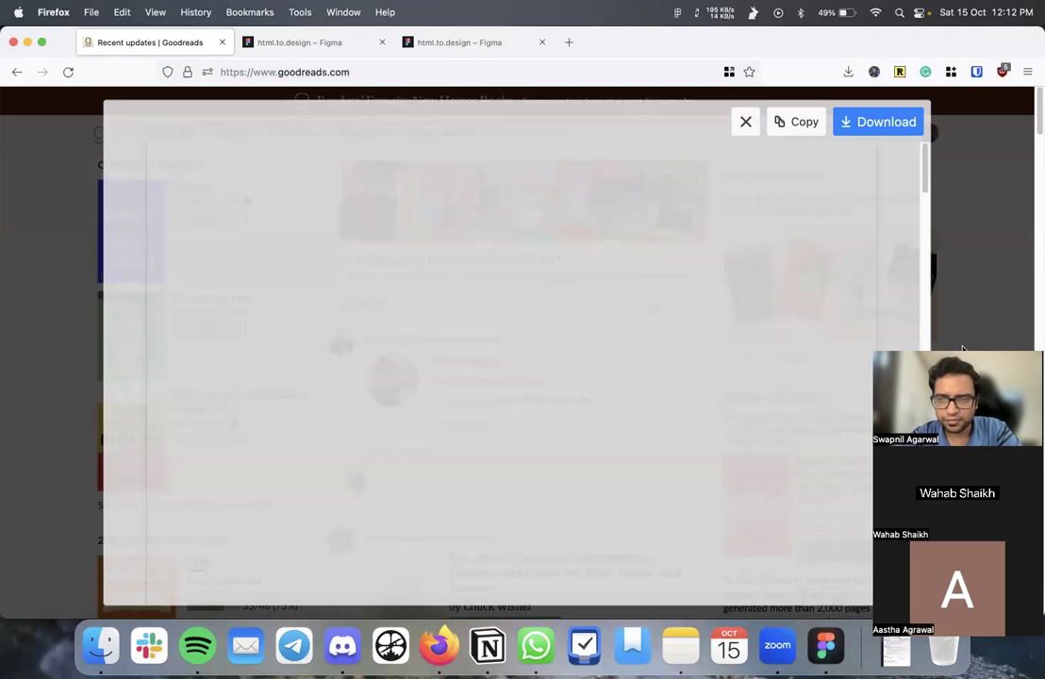
key("Escape")
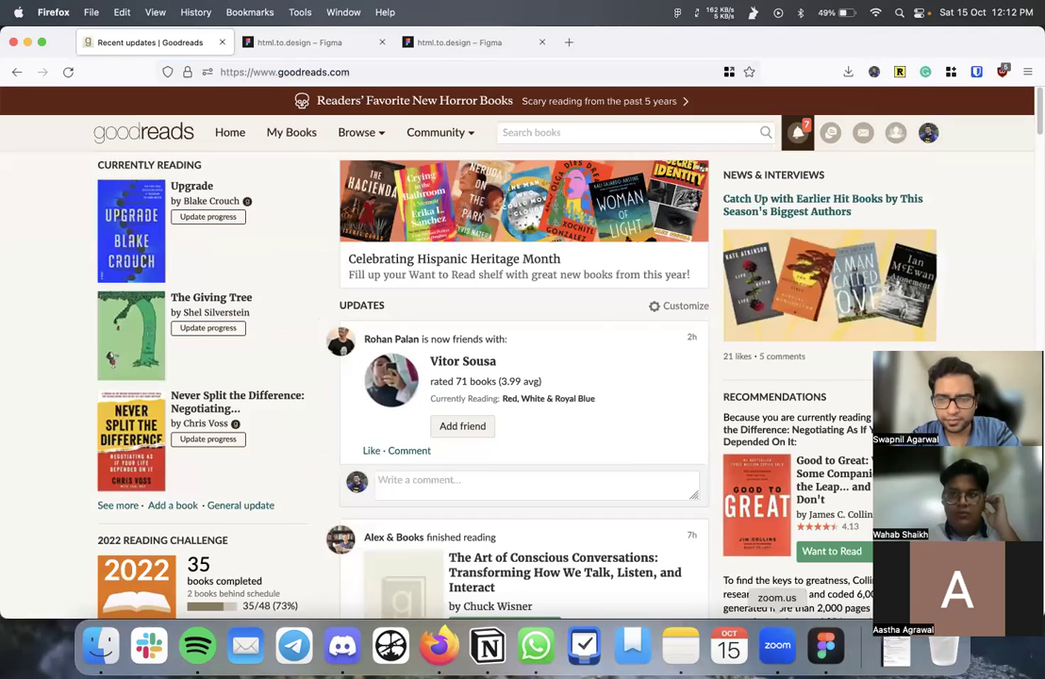
left_click(825, 646)
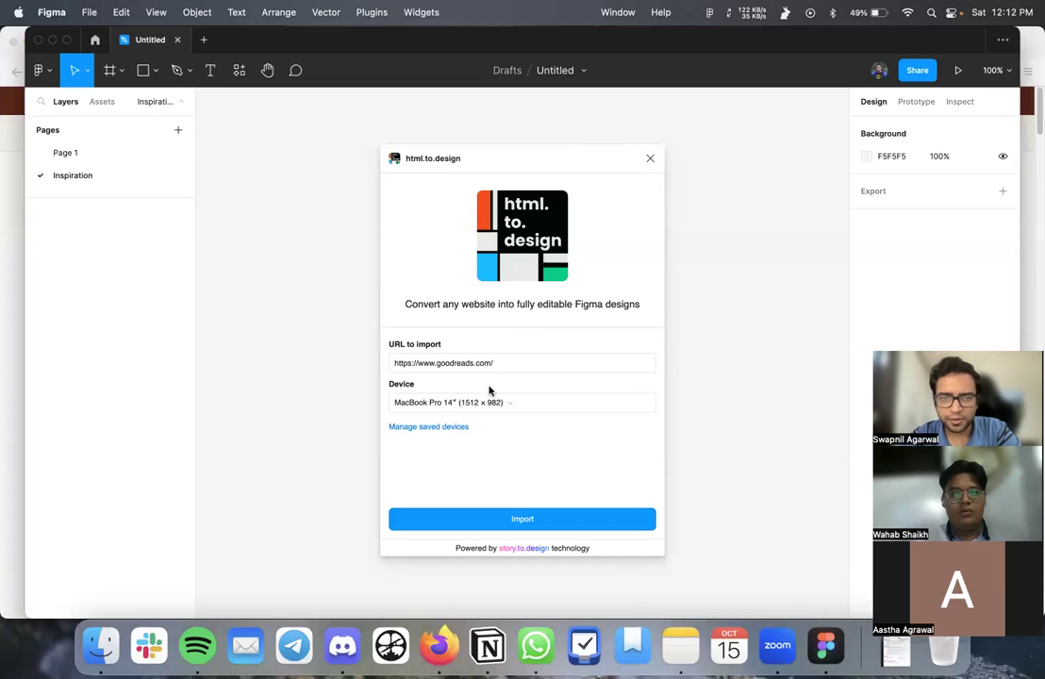
- Retry the goodreads.com import, clear the second error, and switch to Firefox
left_click(506, 518)
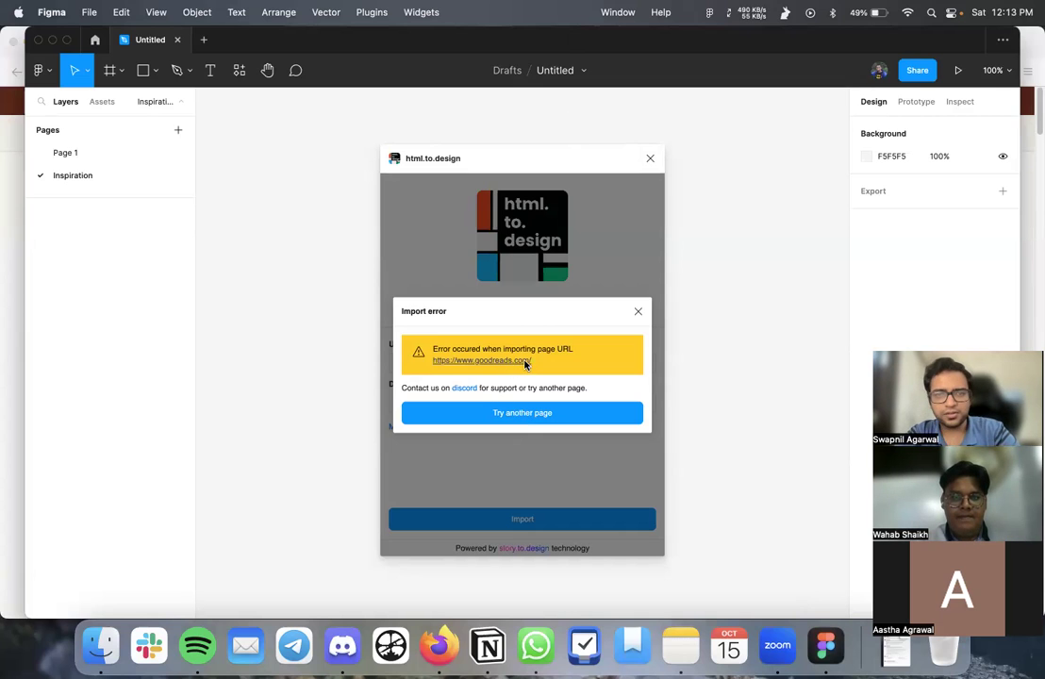
left_click(637, 312)
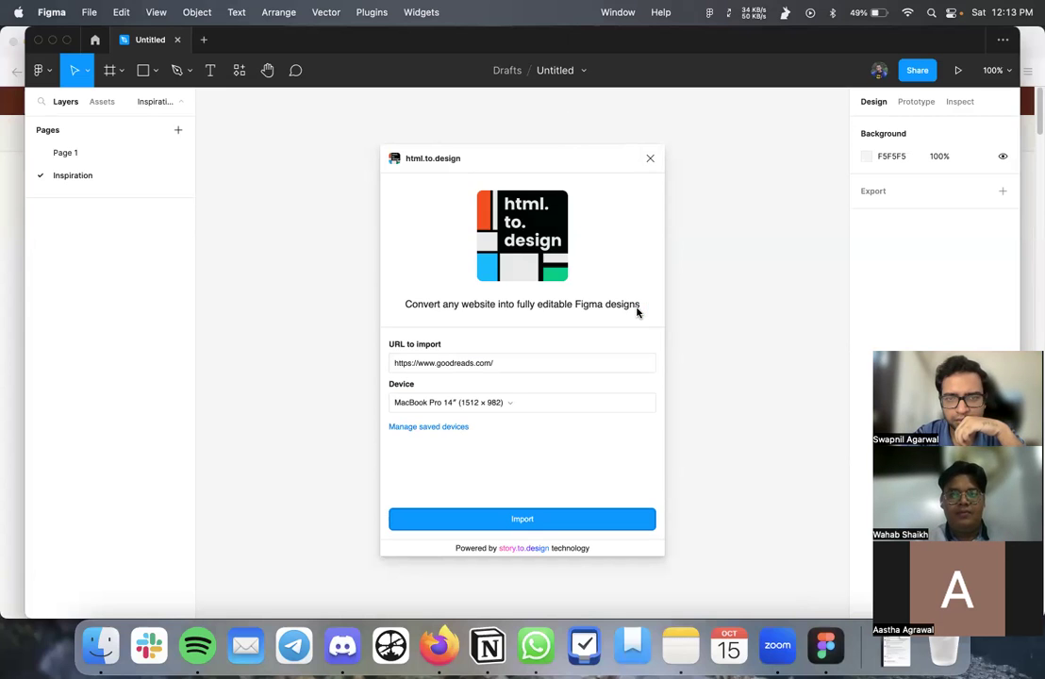
left_click_drag(561, 171, 692, 177)
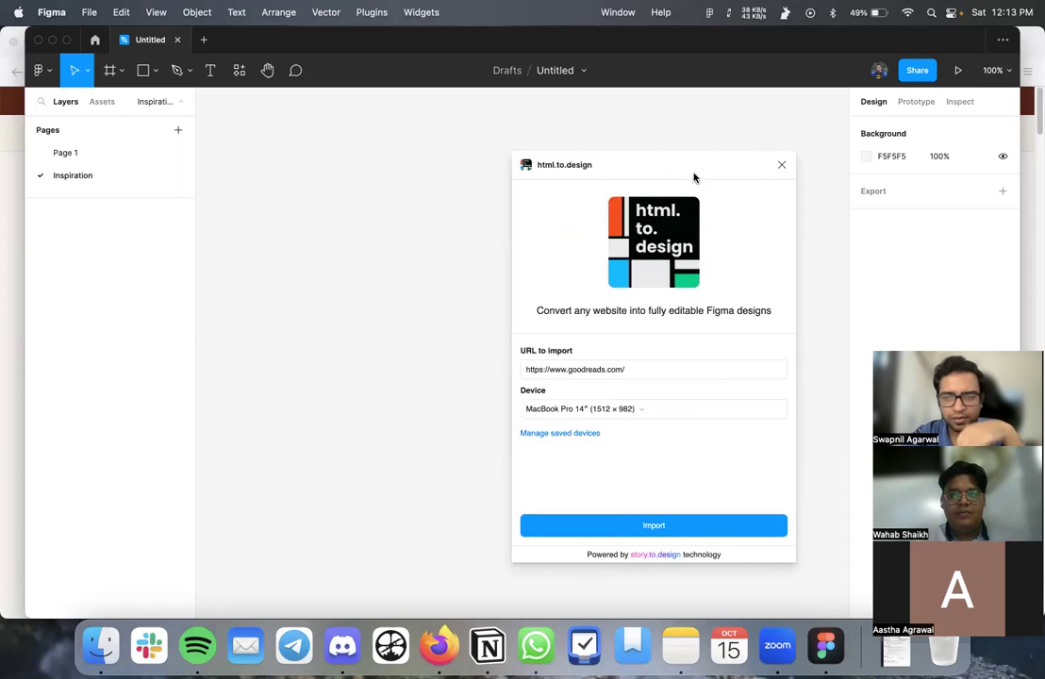
left_click(439, 645)
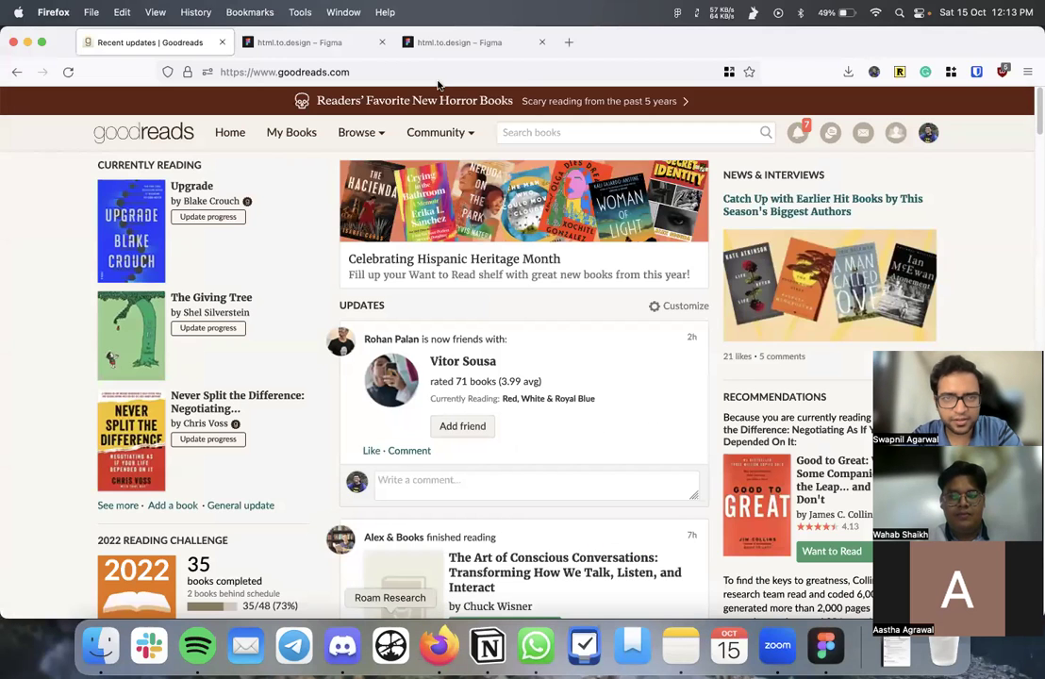
- Search 'letterbox' in a new tab, open Letterboxd, copy its URL, and return to Figma
left_click(569, 42)
type("letterbox")
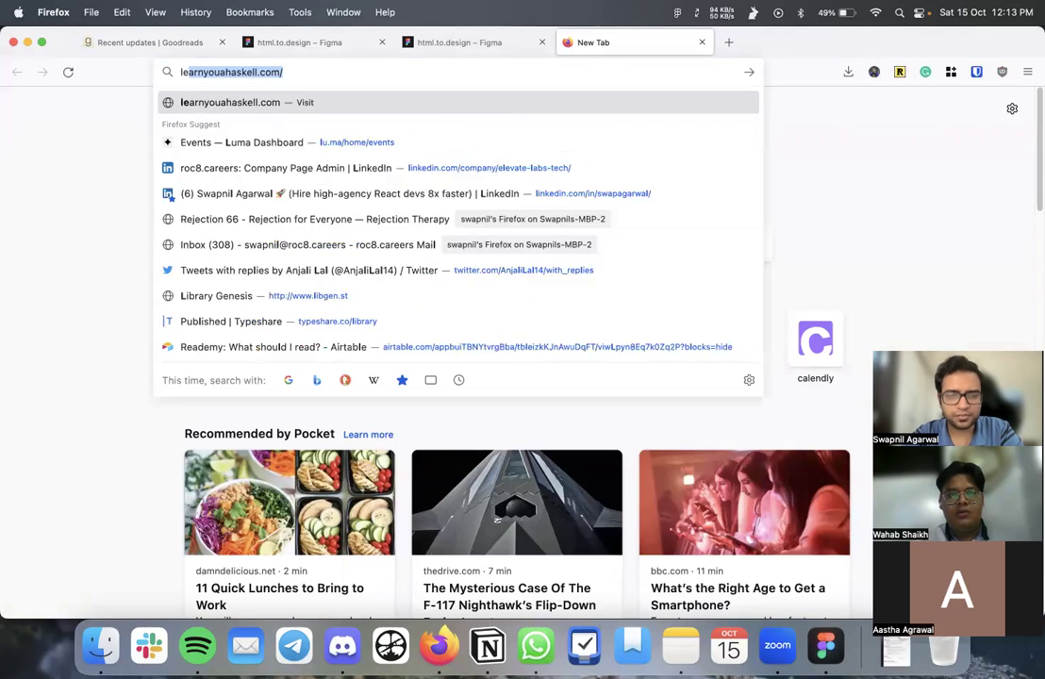
key("Return")
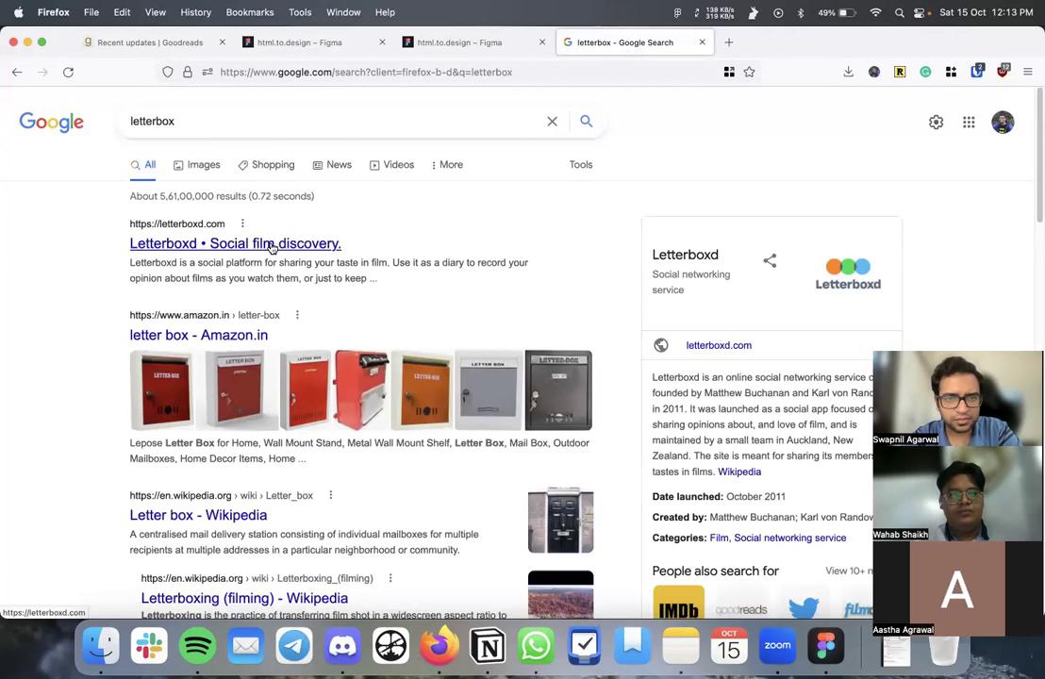
left_click(272, 244)
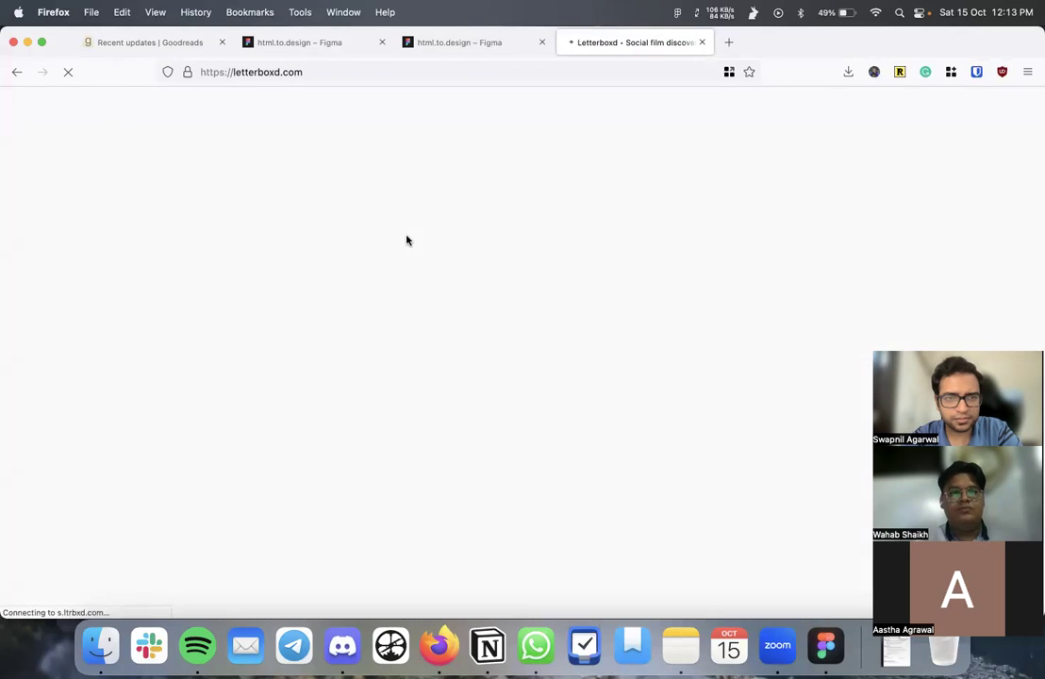
scroll(475, 304, "down", 5)
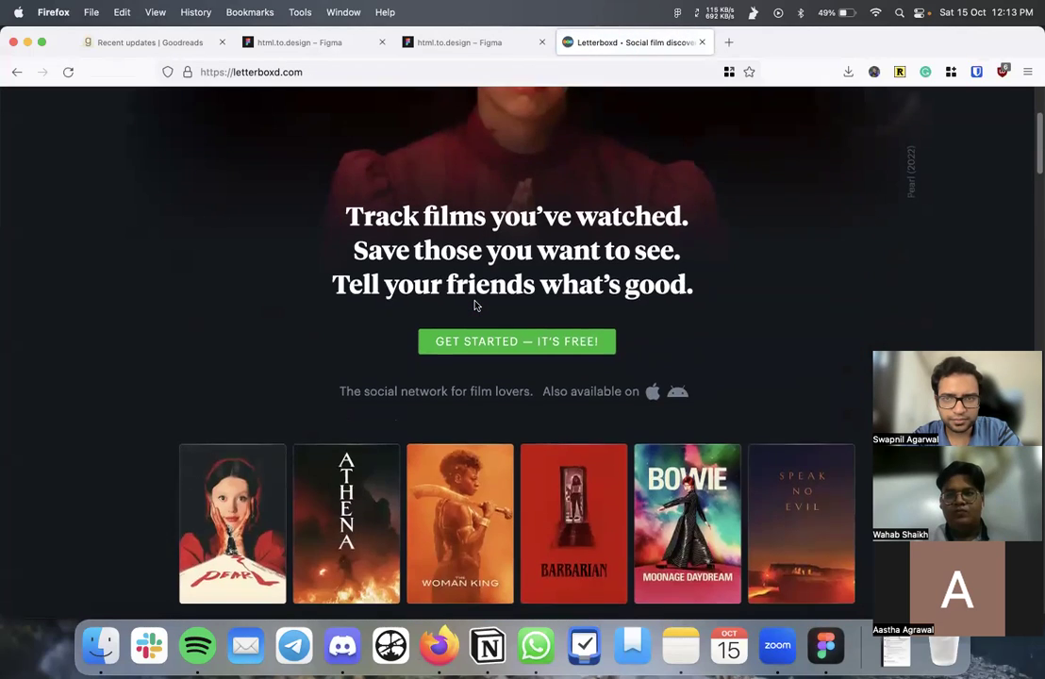
scroll(475, 304, "down", 15)
key("super+l")
key("super+c")
key("Escape")
left_click(826, 646)
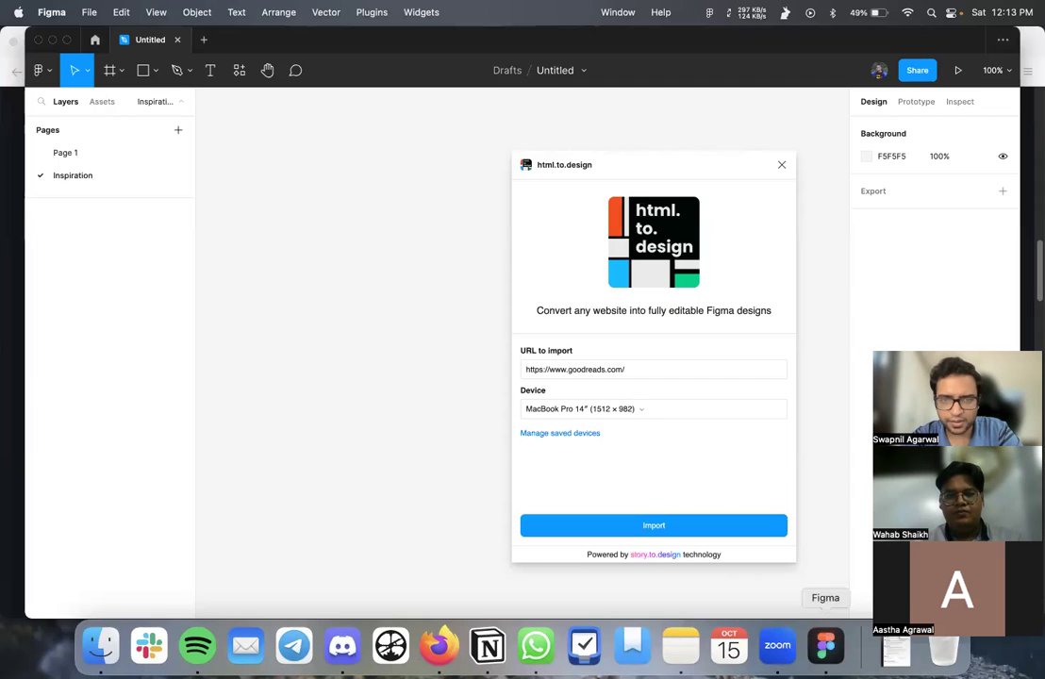
- Replace the URL with letterboxd.com, import it, dismiss the error, and close html.to.design
triple_click(605, 368)
key("super+v")
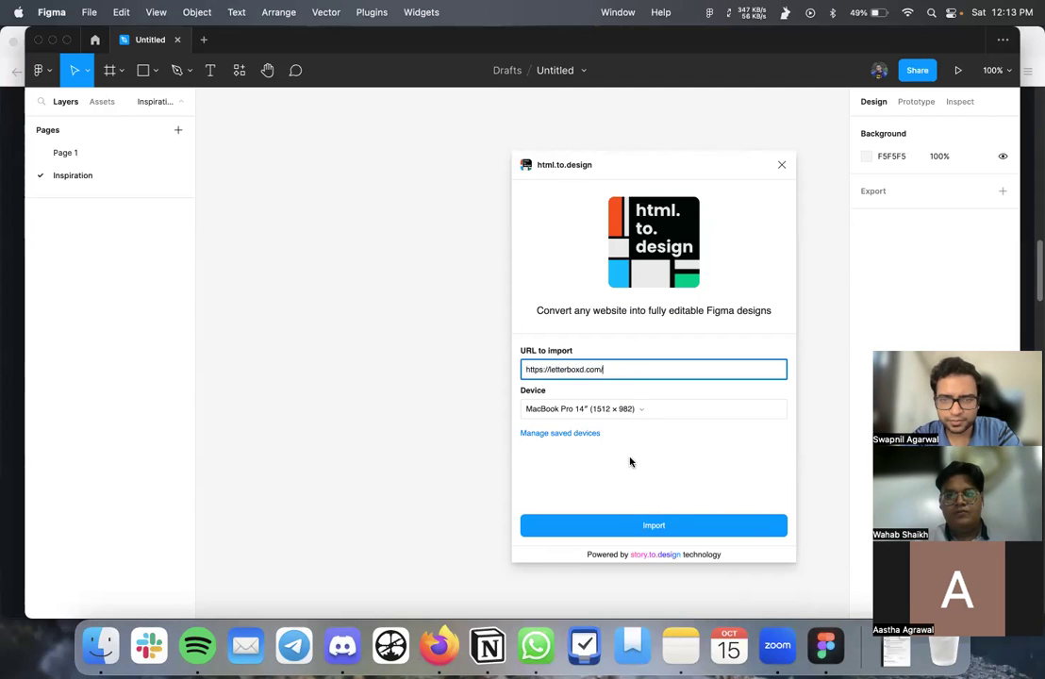
left_click(613, 520)
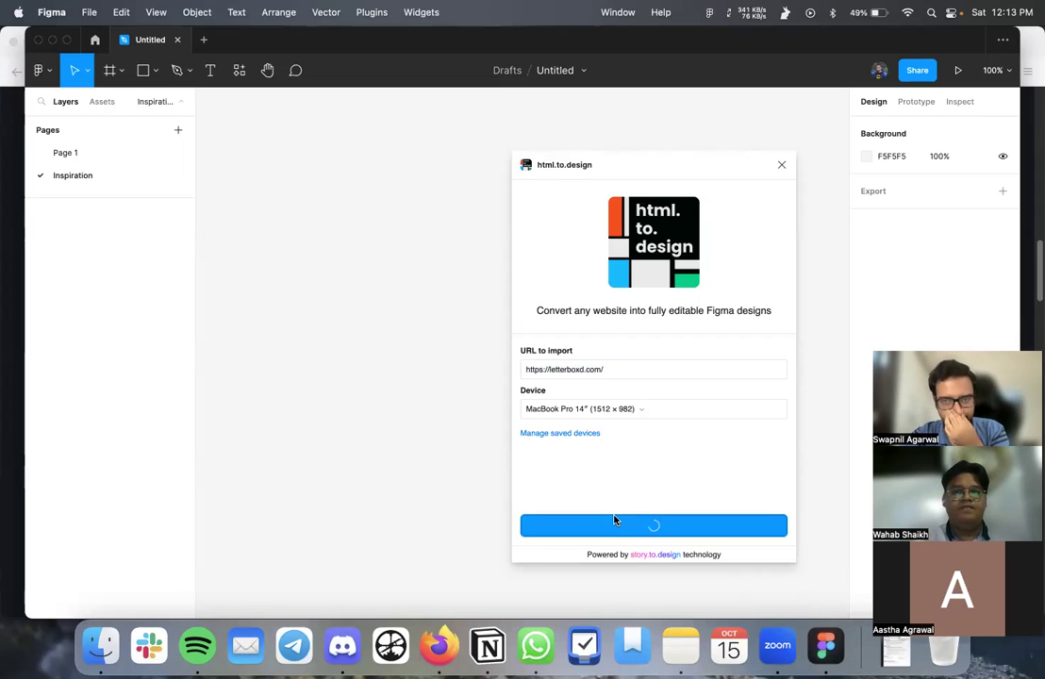
left_click_drag(645, 160, 553, 140)
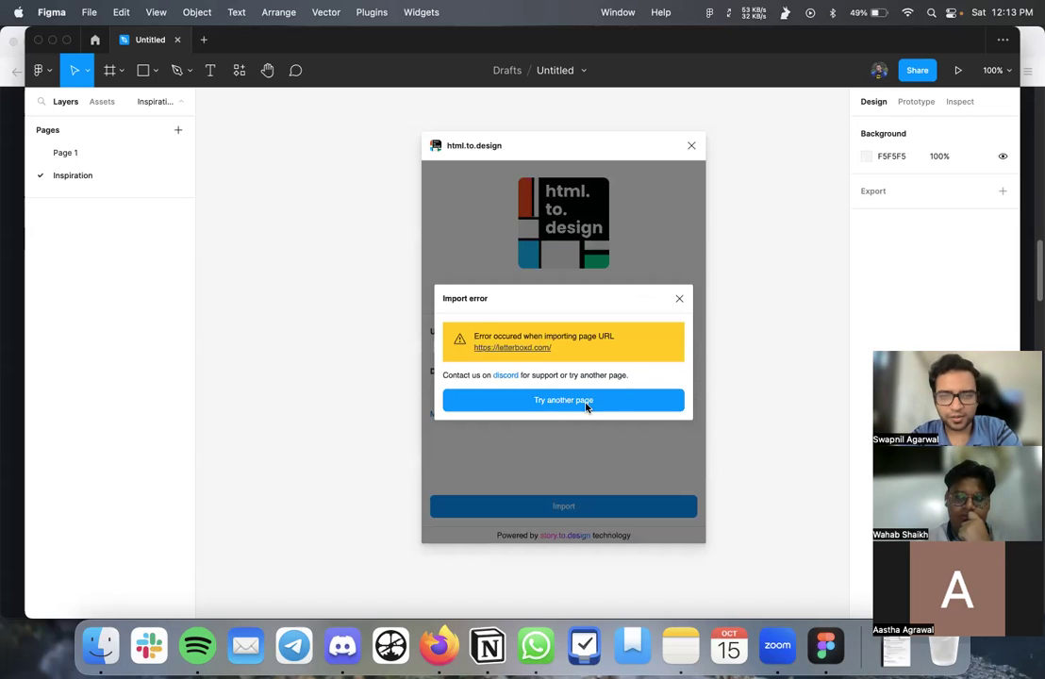
left_click(681, 297)
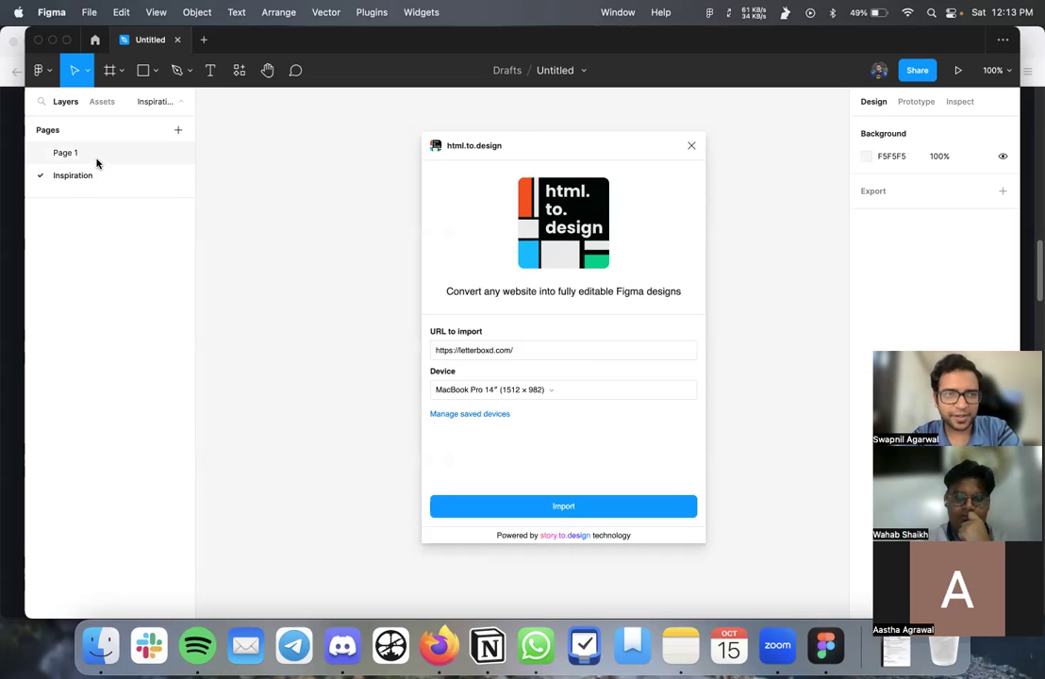
left_click(691, 148)
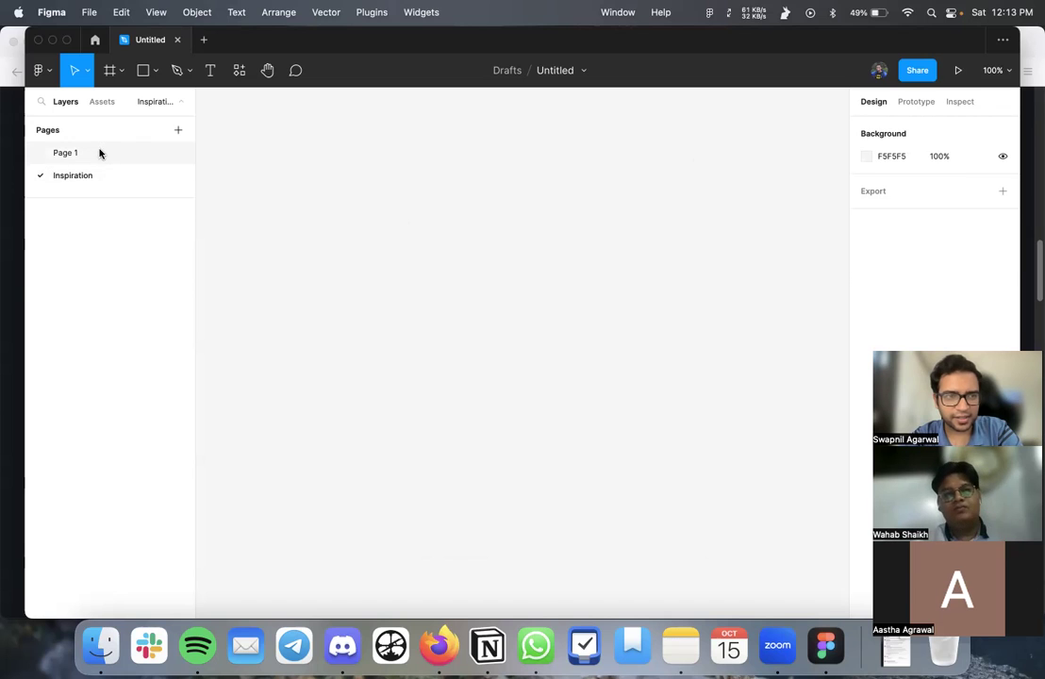
- Open Page 1, select the iPhone 14 - 1 frame, and zoom to 93% beside the note
left_click(99, 153)
left_click(392, 263)
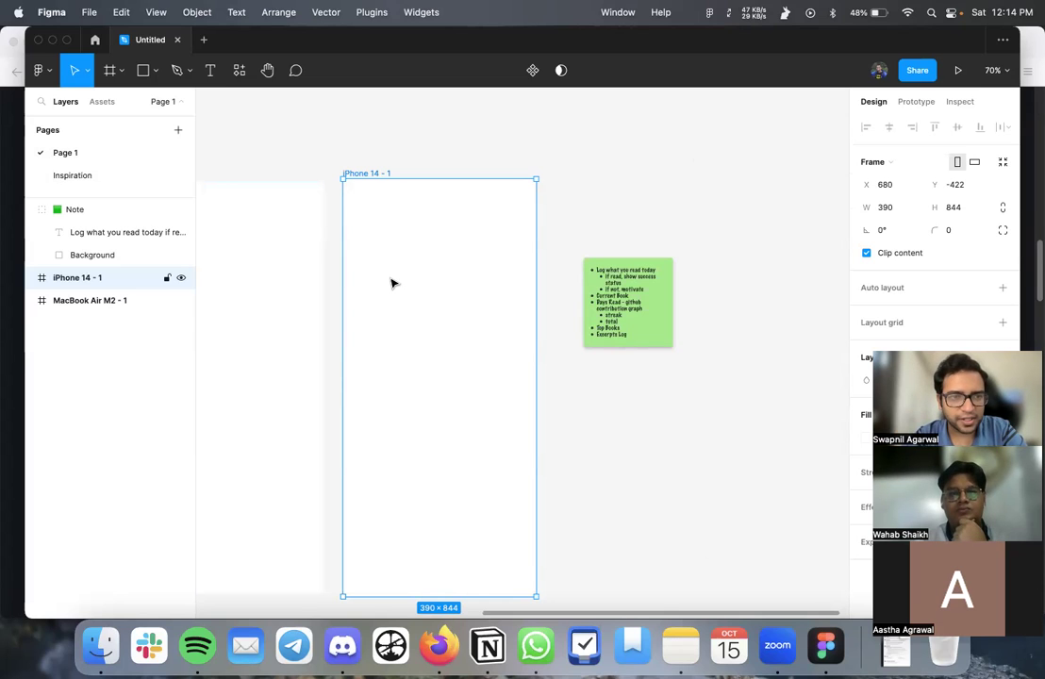
scroll(395, 279, "up", 2)
scroll(395, 279, "left", 2)
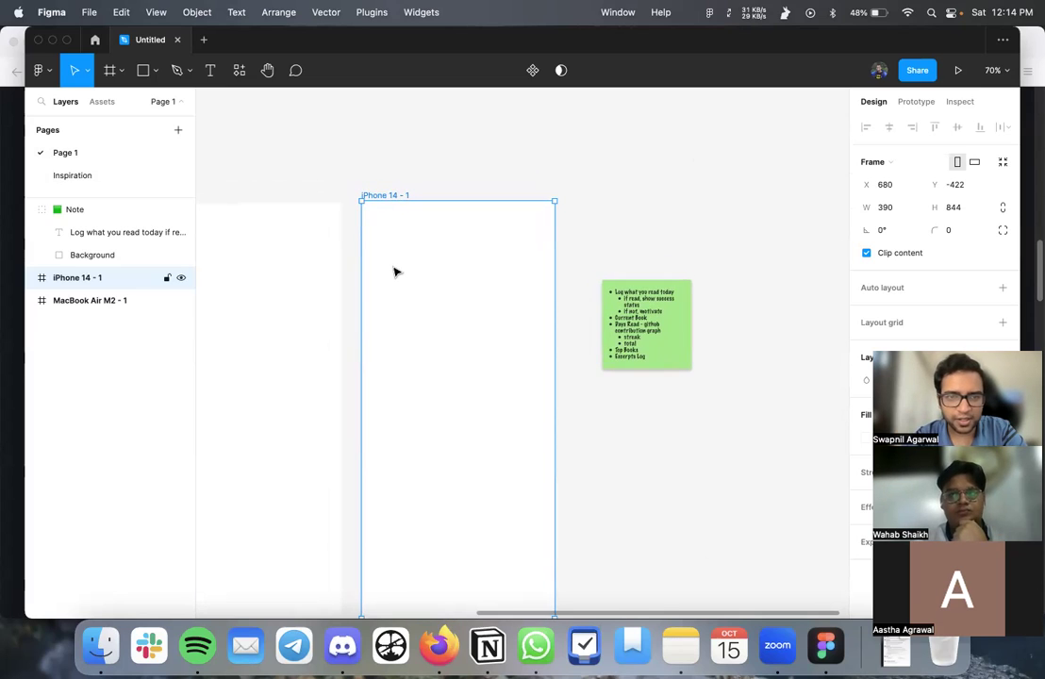
scroll(395, 273, "up", 2)
scroll(394, 273, "left", 3)
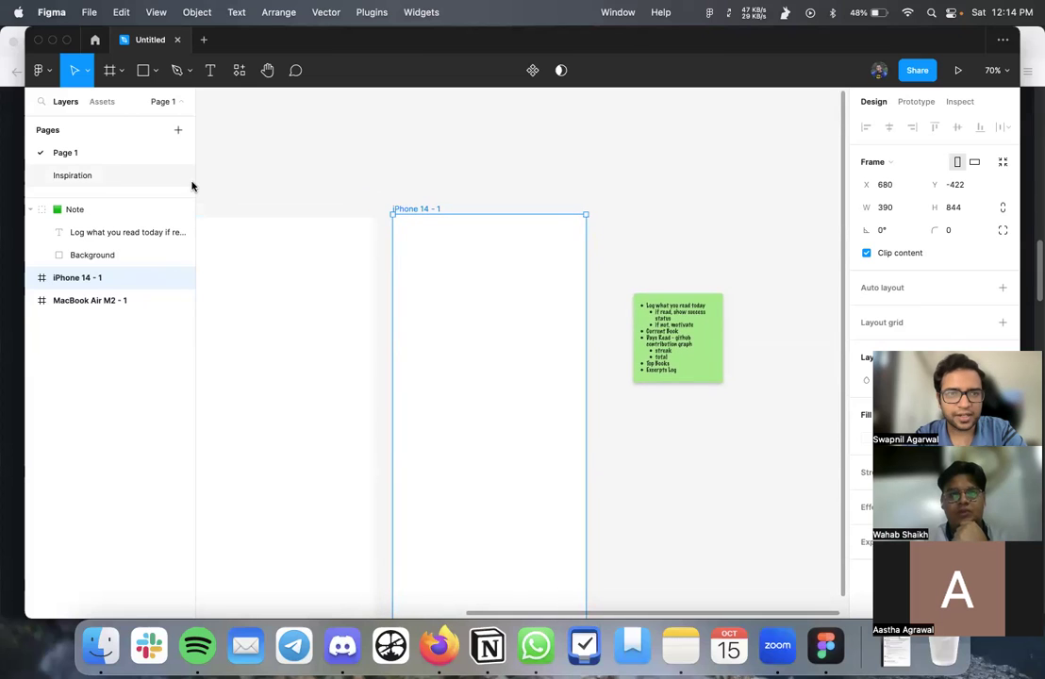
scroll(305, 189, "down", 4)
scroll(305, 190, "right", 6)
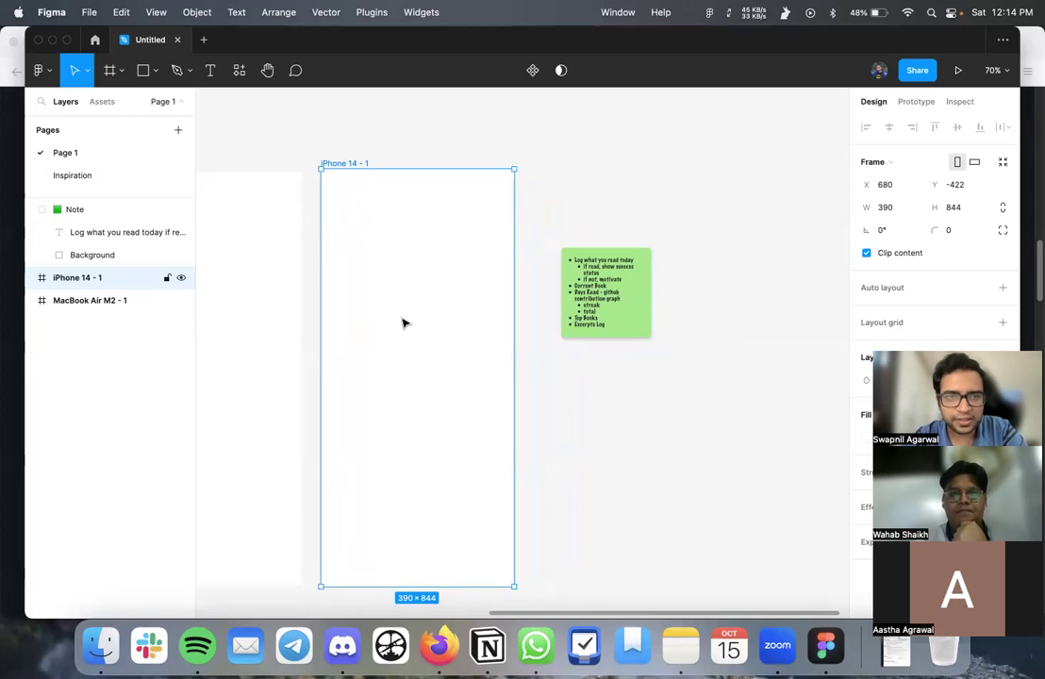
scroll(404, 322, "up", 1)
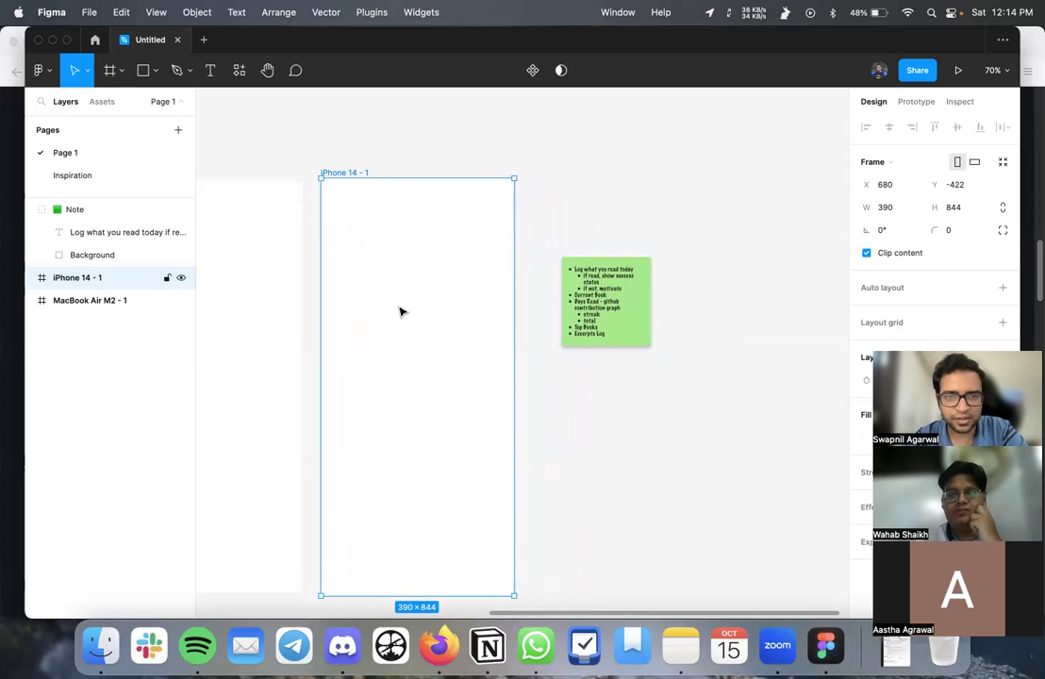
scroll(401, 311, "down", 2)
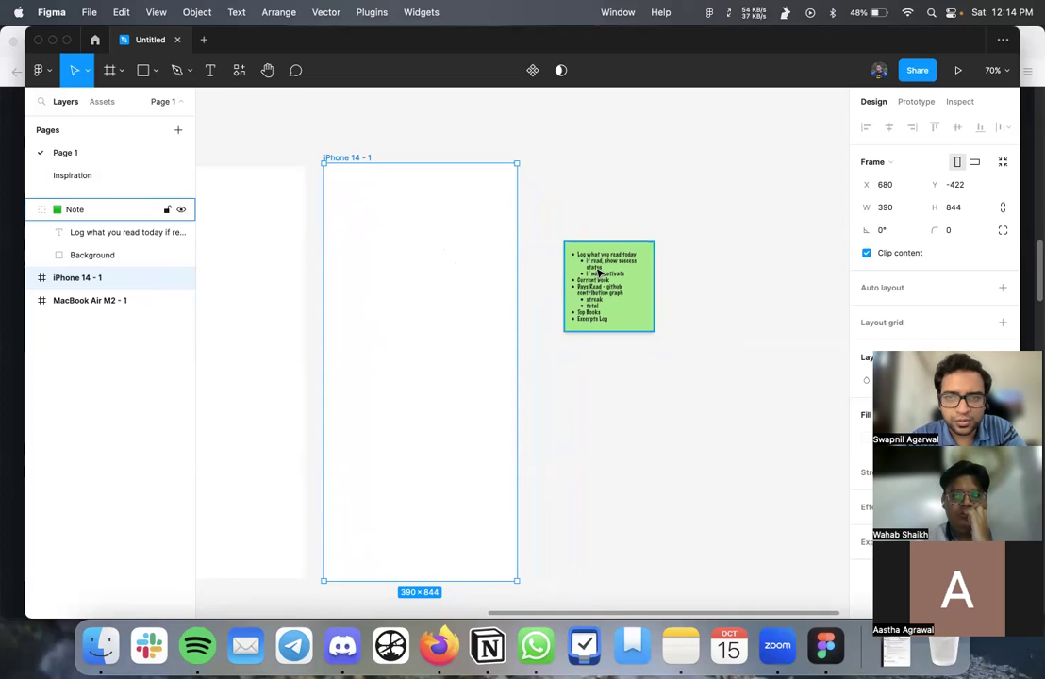
scroll(597, 269, "up", 5)
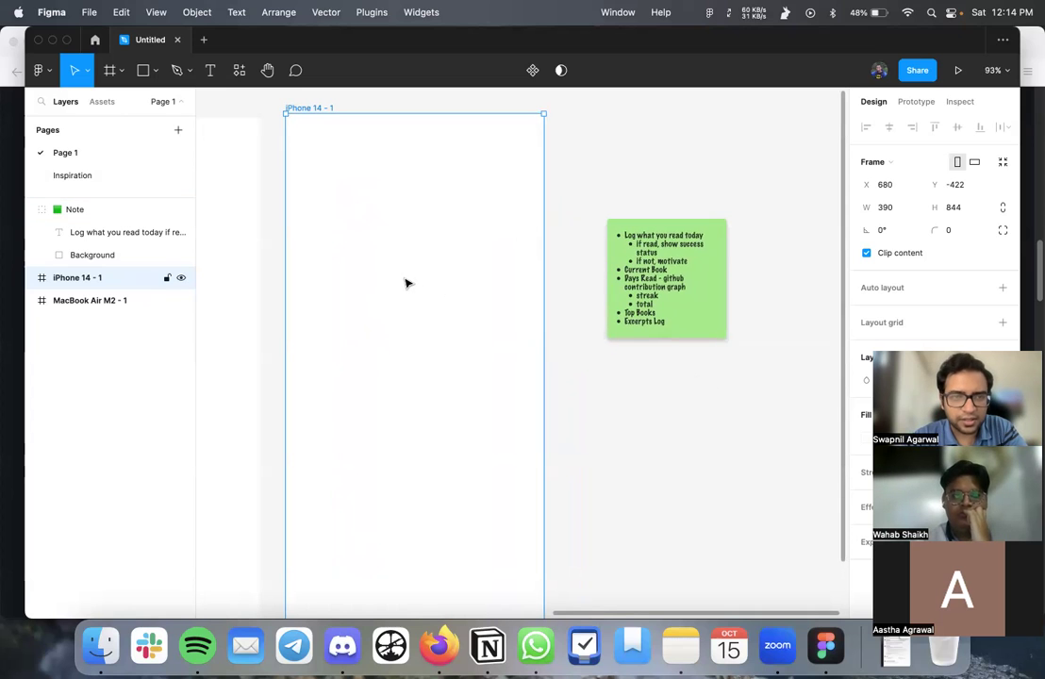
- Draw an ellipse inside the iPhone frame and size it 150 × 150
left_click(151, 73)
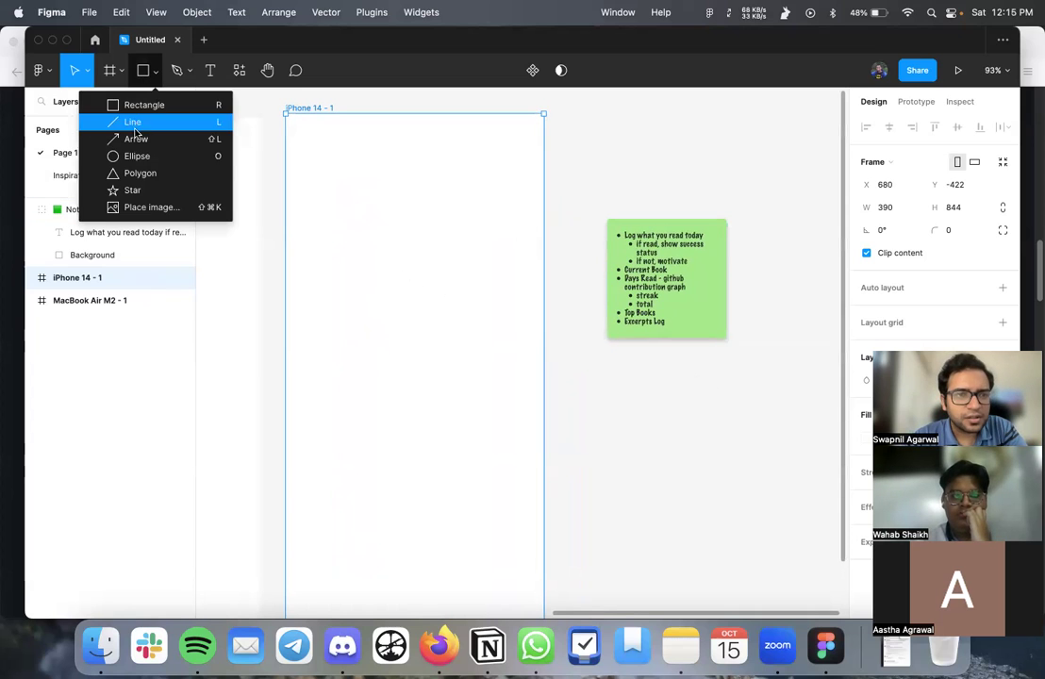
left_click(135, 153)
mouse_move(326, 171)
left_mouse_down()
mouse_move(393, 257)
mouse_move(424, 259)
left_mouse_up()
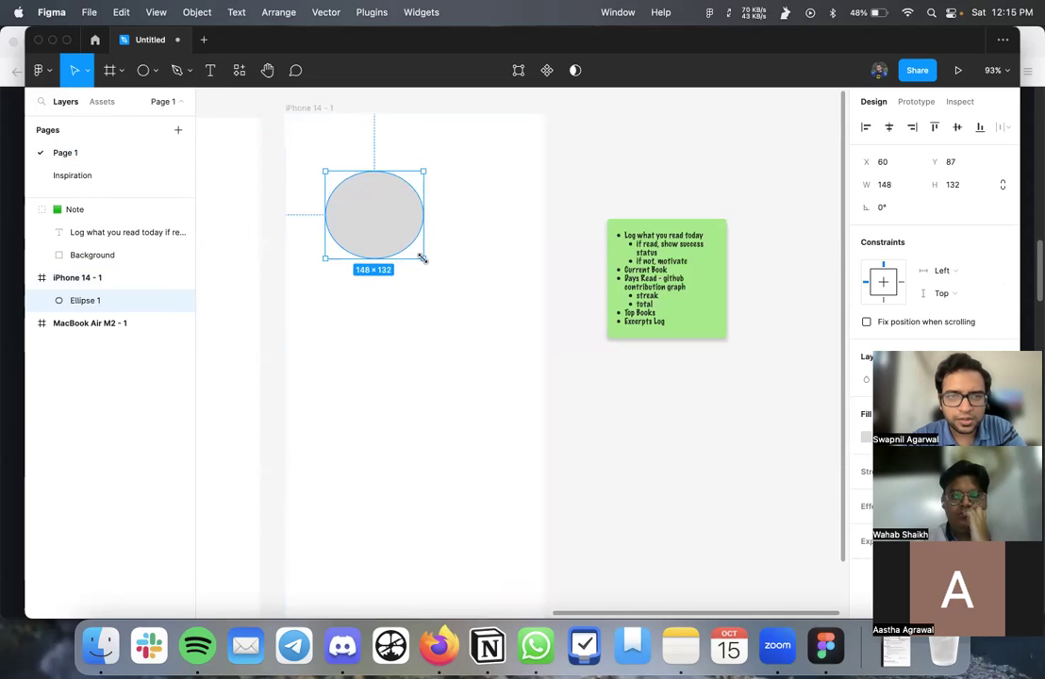
left_click(895, 191)
type("150")
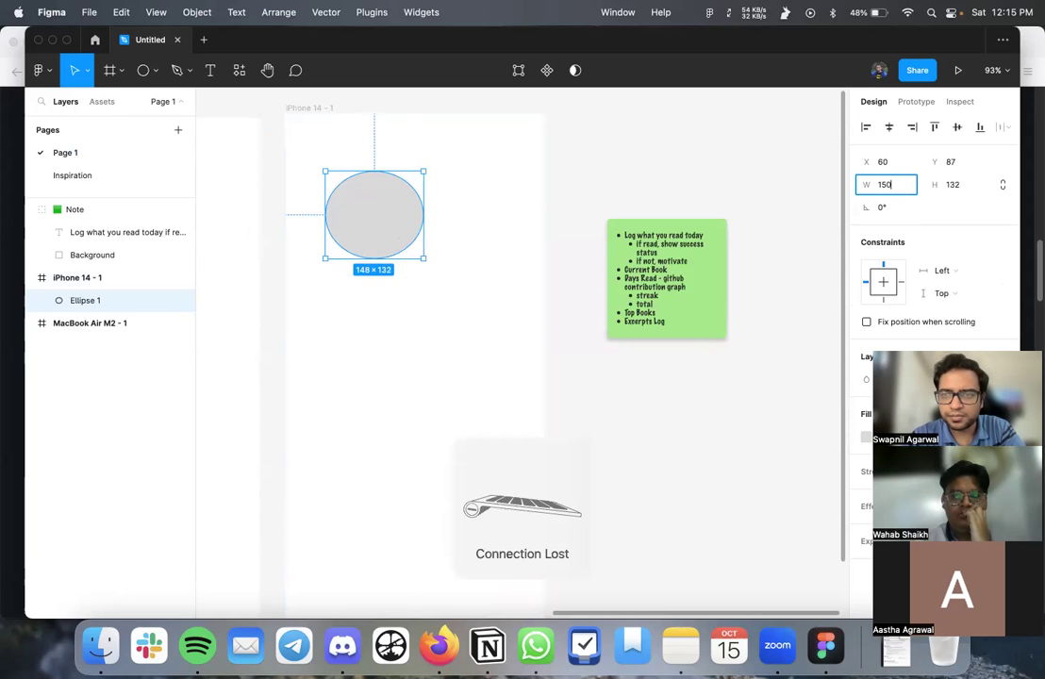
key("Tab")
type("150")
left_click(1003, 185)
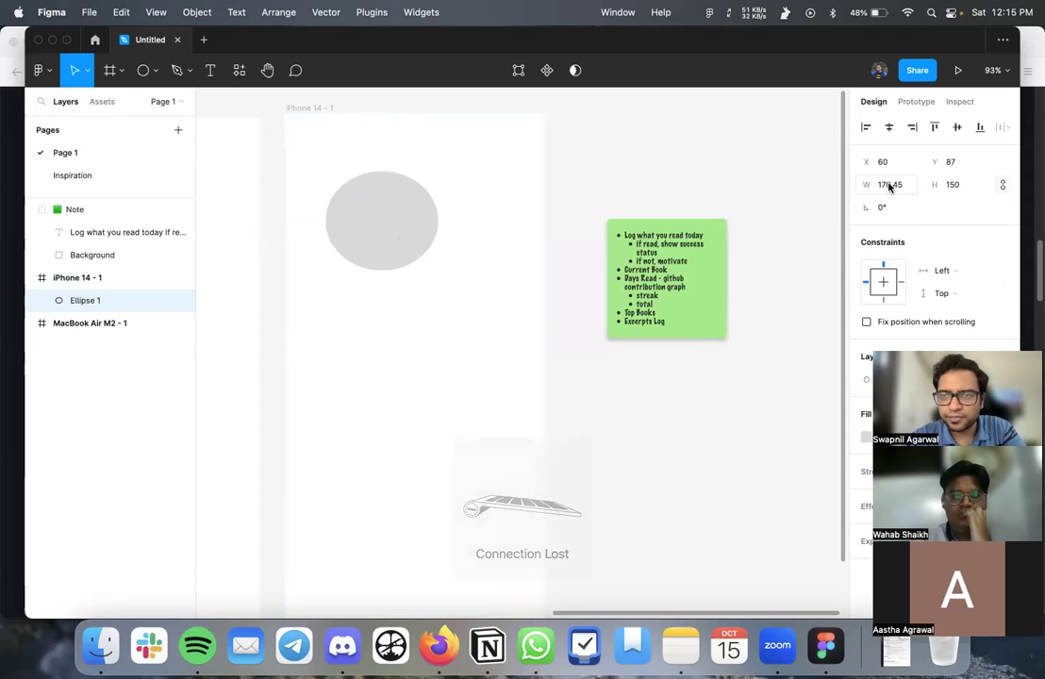
- Resize the ellipse into a 160 × 160 circle
left_click(890, 185)
type("160")
key("Return")
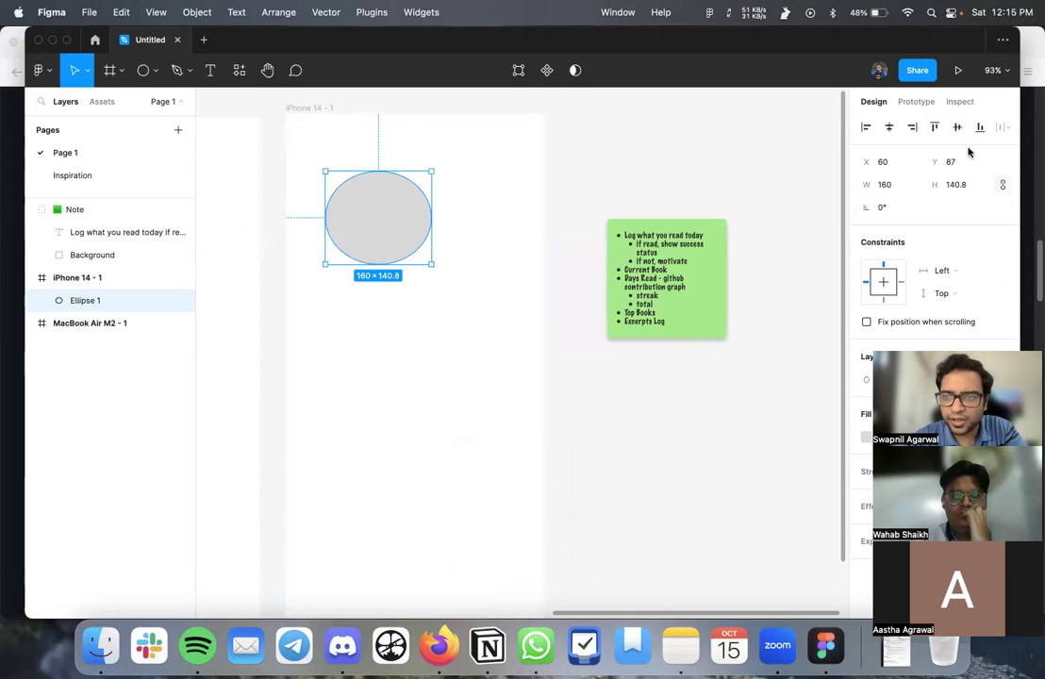
left_click(969, 186)
double_click(969, 187)
type("15")
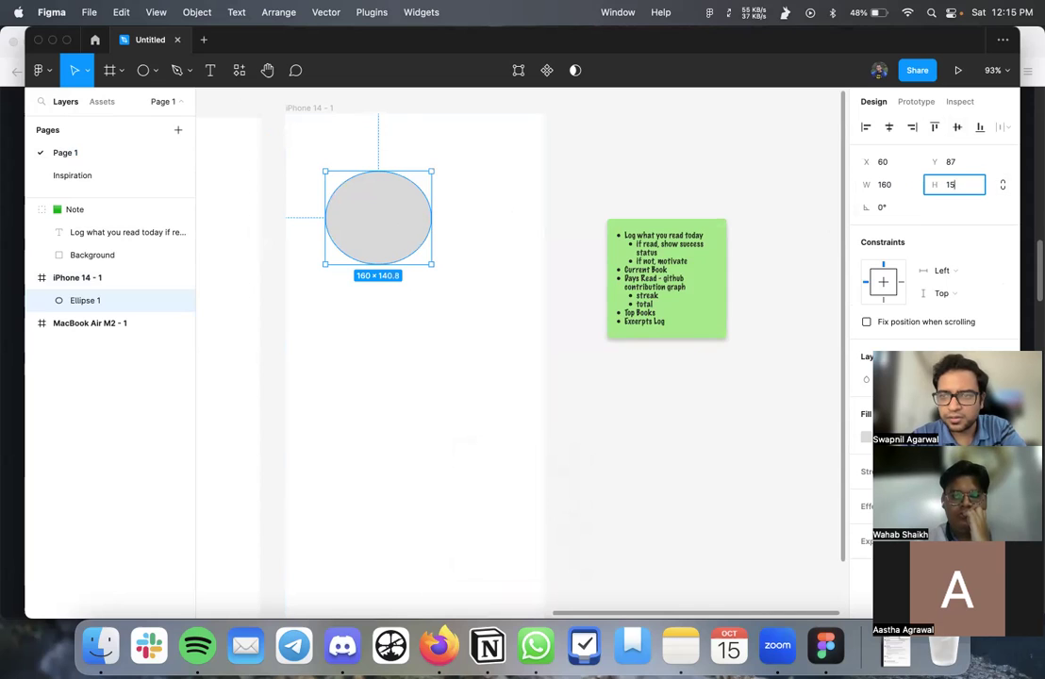
type("0")
key("Return")
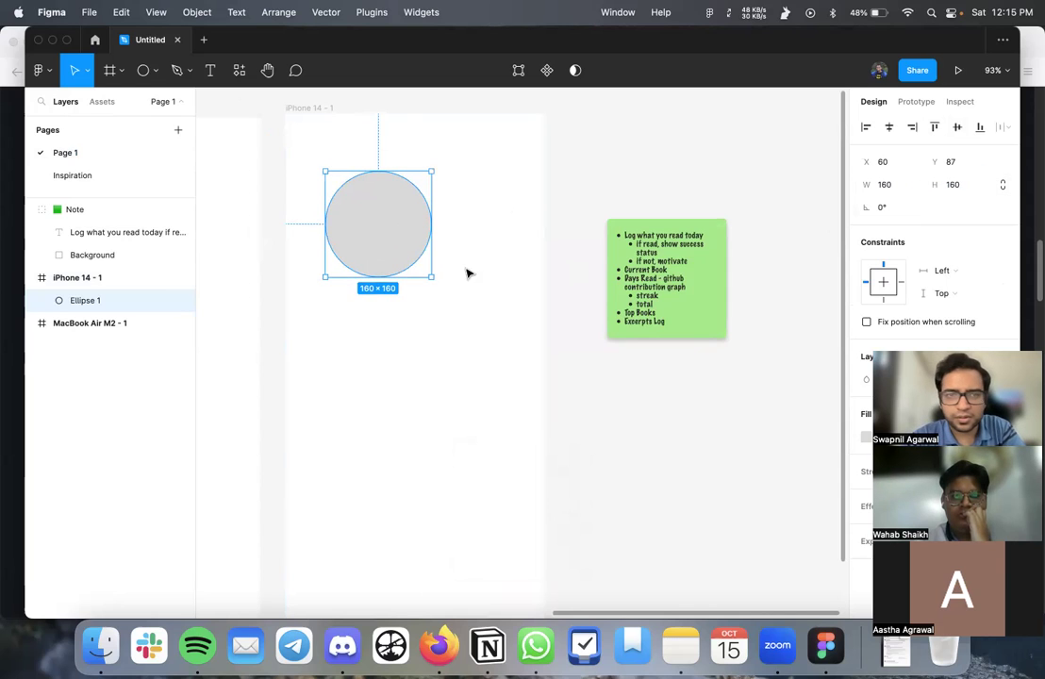
- Move the circle near the frame's top and draw an empty text box below it
left_click_drag(401, 243, 436, 257)
scroll(380, 342, "down", 3)
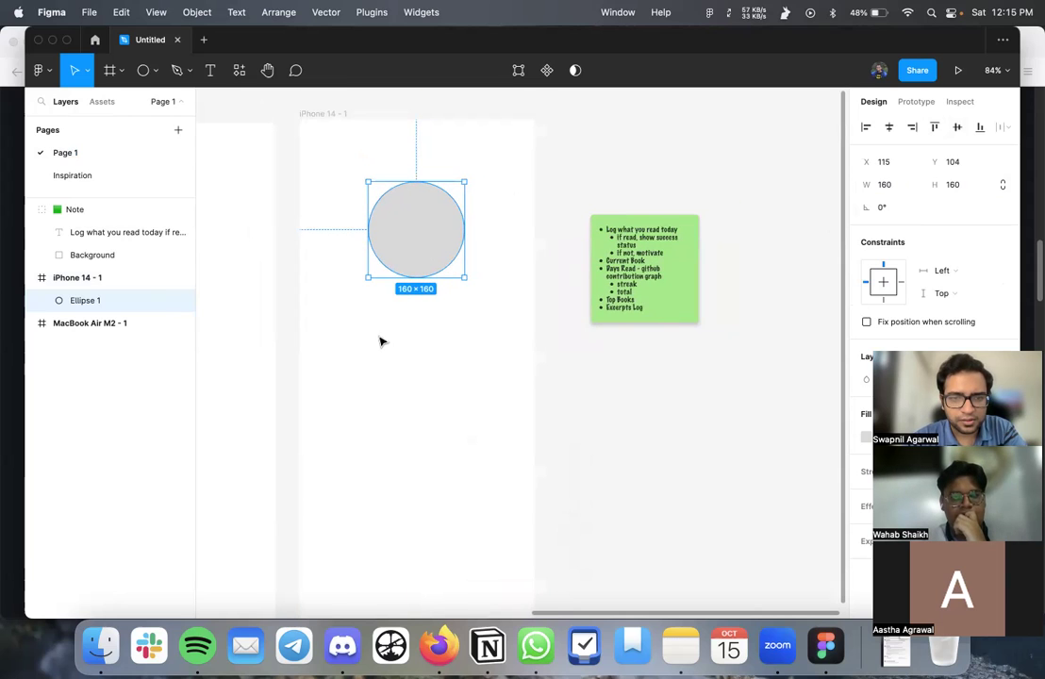
key("t")
left_click_drag(338, 310, 502, 338)
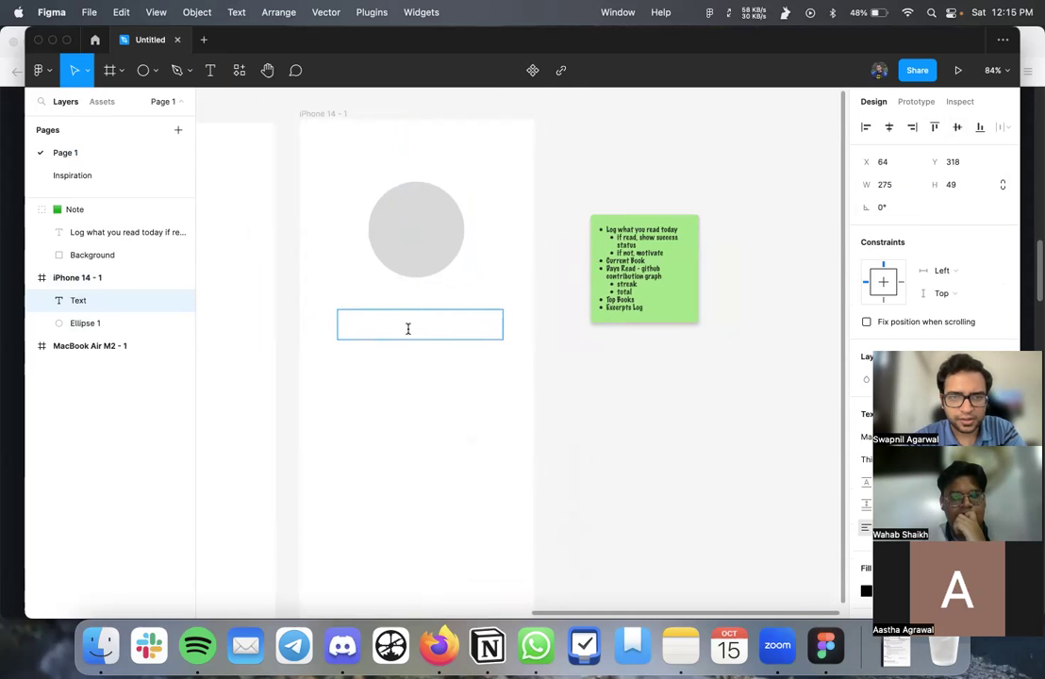
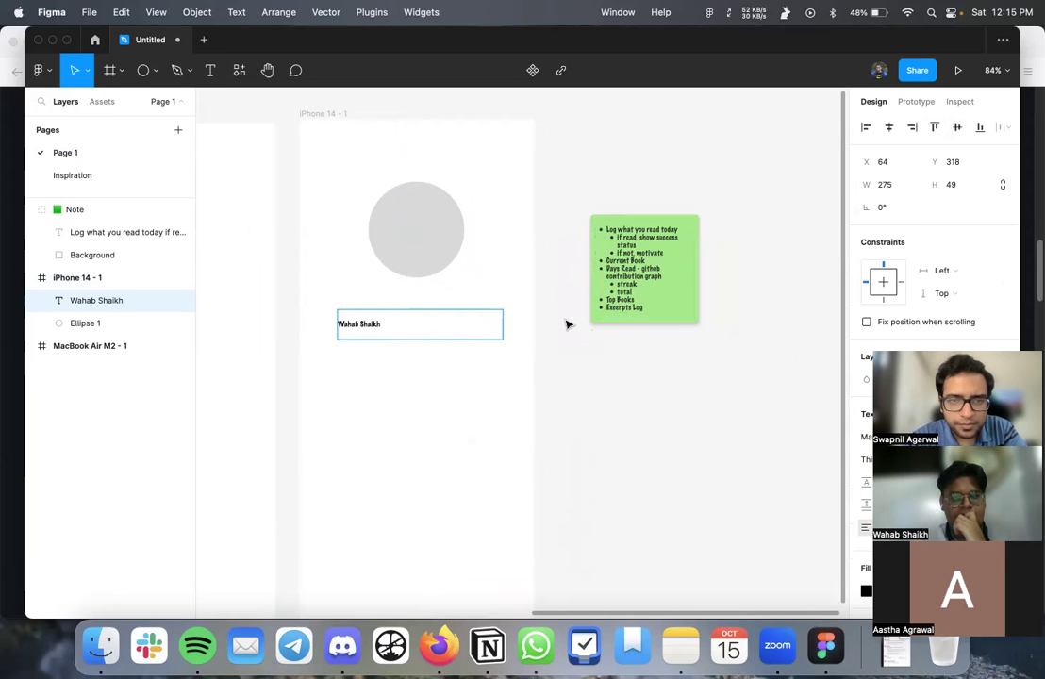
- Enter the user's full name in the text box and centre-align it
key("Escape")
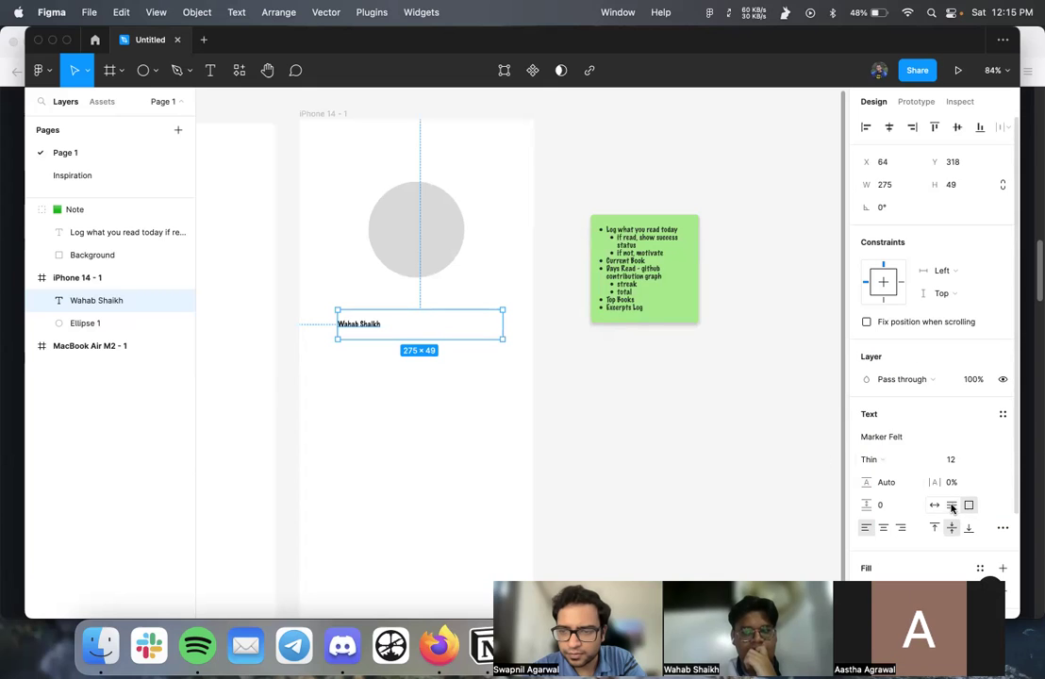
left_click(883, 527)
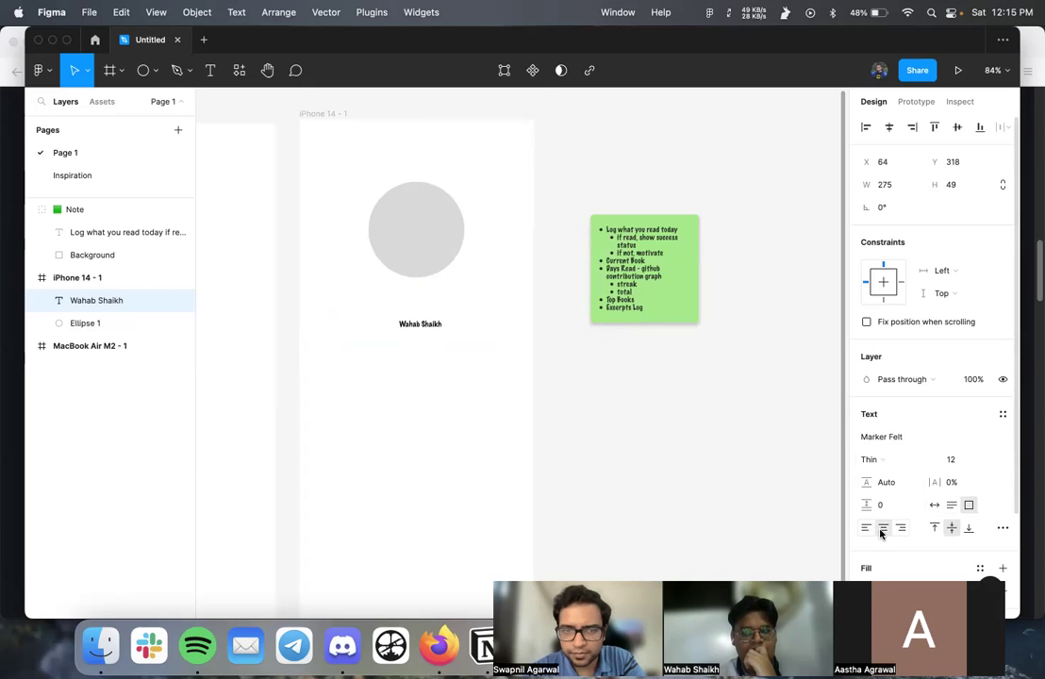
- Change the name's font from Marker Felt to Inter
left_click(989, 460)
left_click(912, 441)
left_click(920, 440)
key("super+a")
type("Inter")
key("Return")
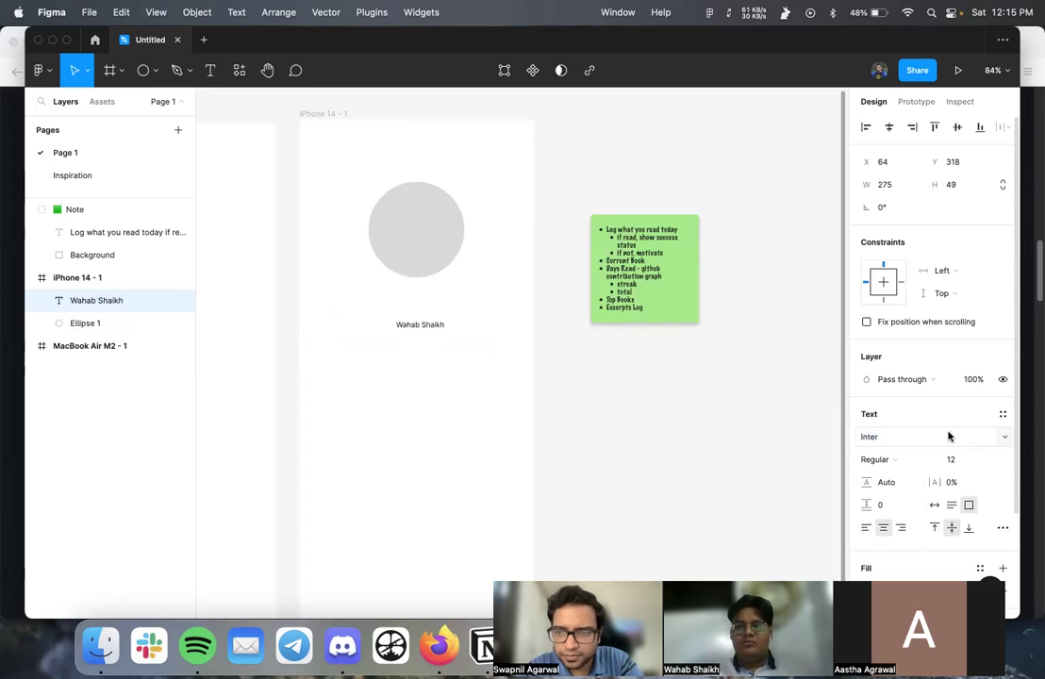
left_click(987, 460)
- Set the name label to size 24, nudge it up toward the circle, and zoom out
left_click(985, 557)
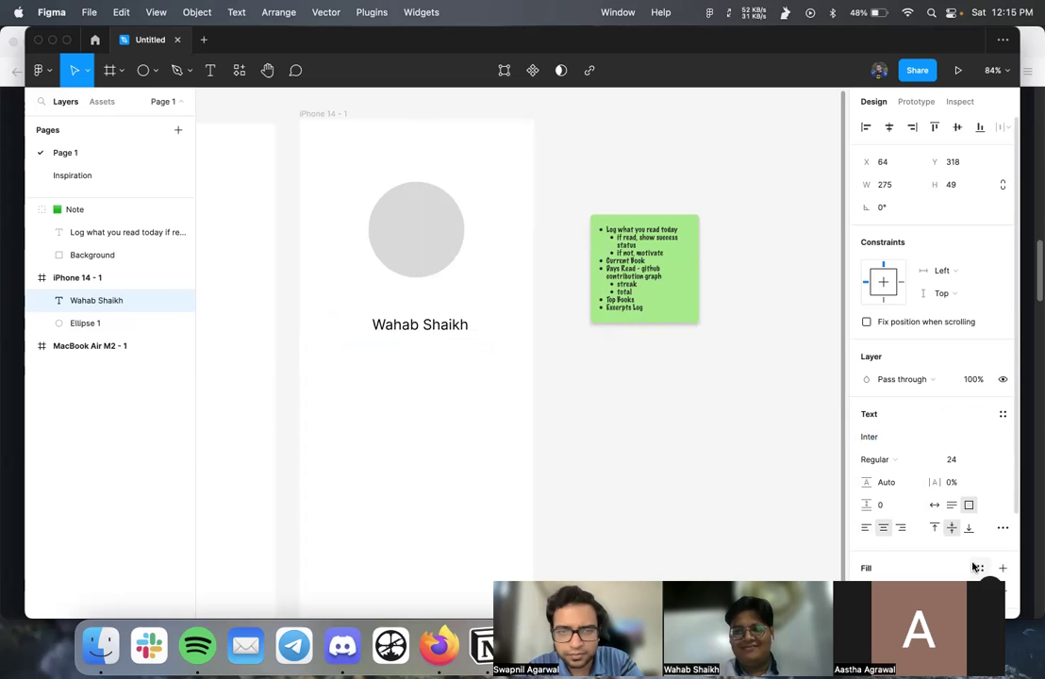
left_click(467, 380)
mouse_move(429, 338)
left_mouse_down()
mouse_move(430, 307)
mouse_move(427, 331)
left_mouse_up()
left_click(602, 390)
scroll(602, 389, "down", 3)
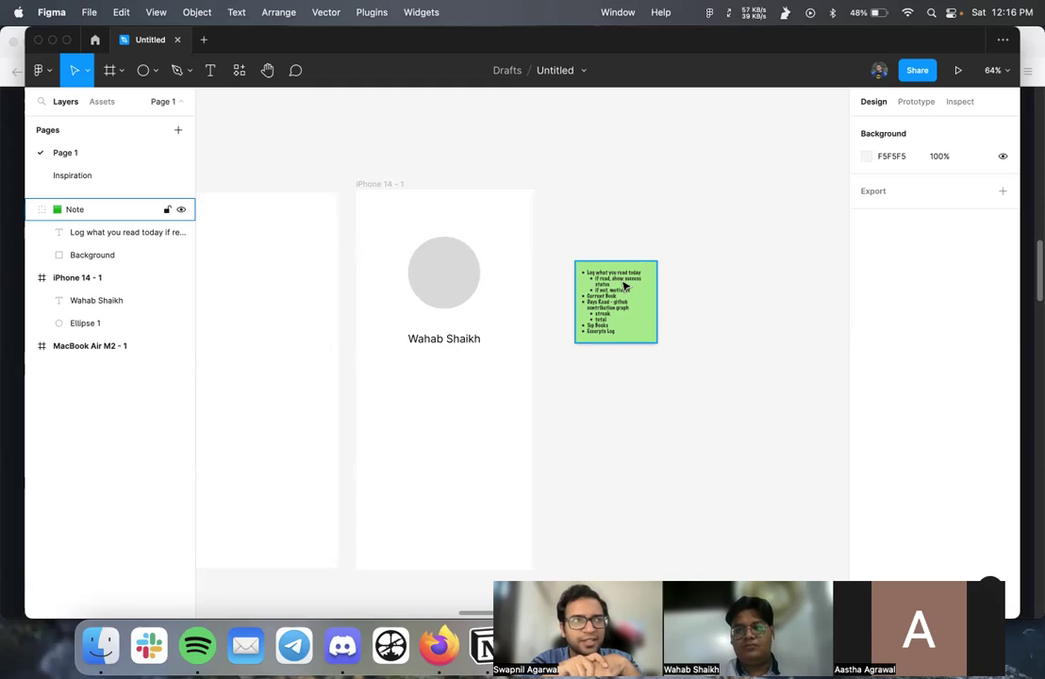
left_click(637, 95)
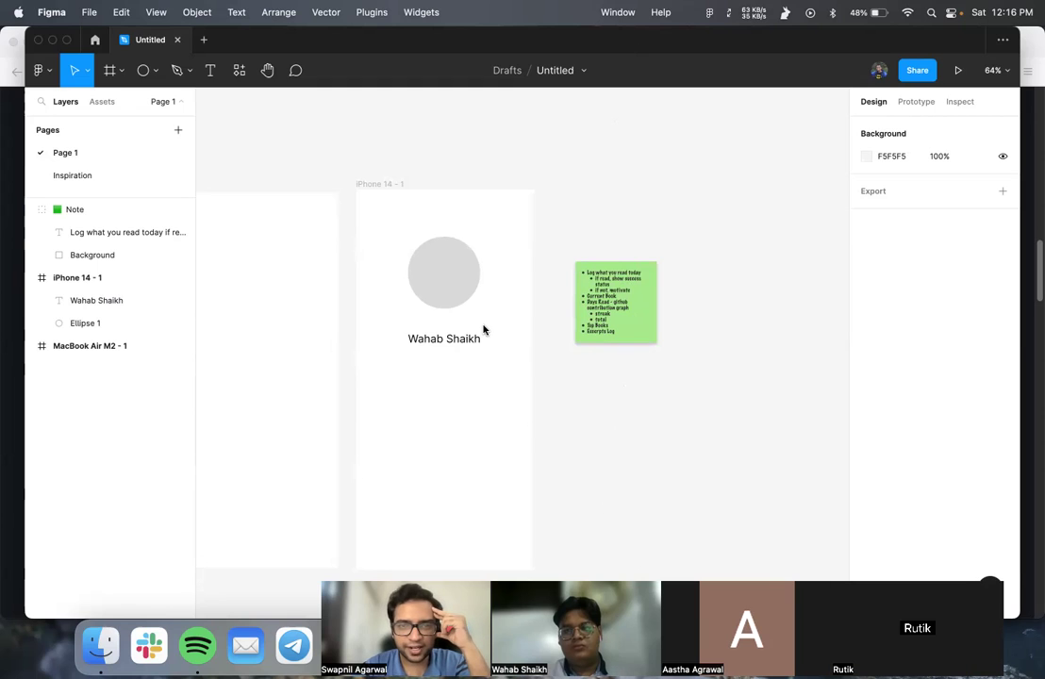
scroll(483, 330, "down", 2)
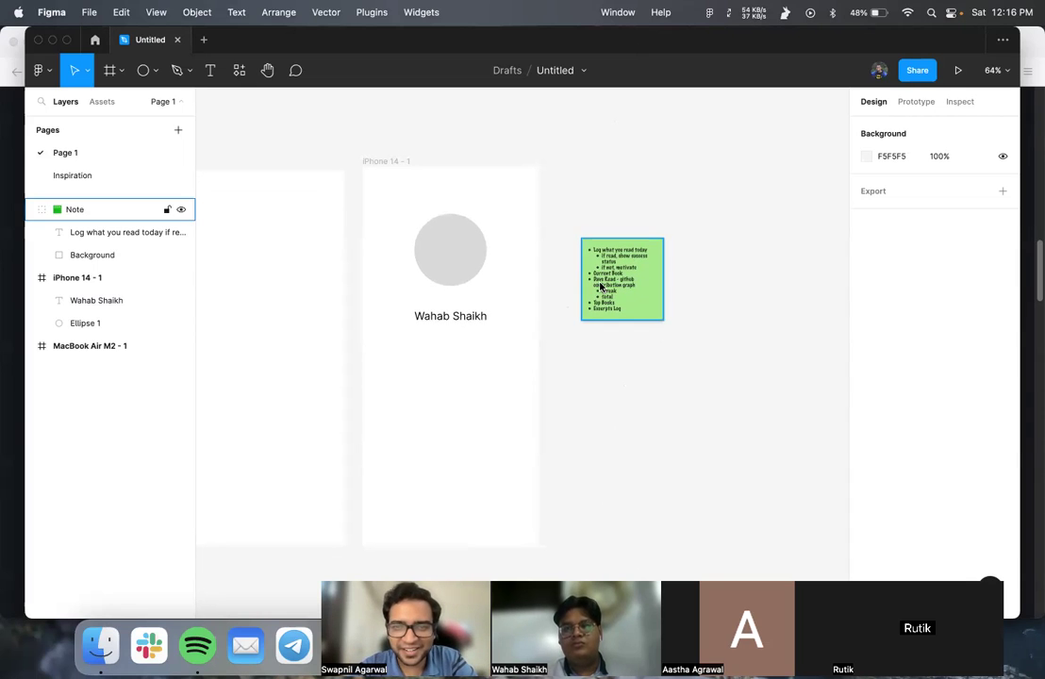
- Duplicate the feature-ideas sticky note and place the copy to its right
scroll(601, 286, "up", 5)
left_click(648, 238)
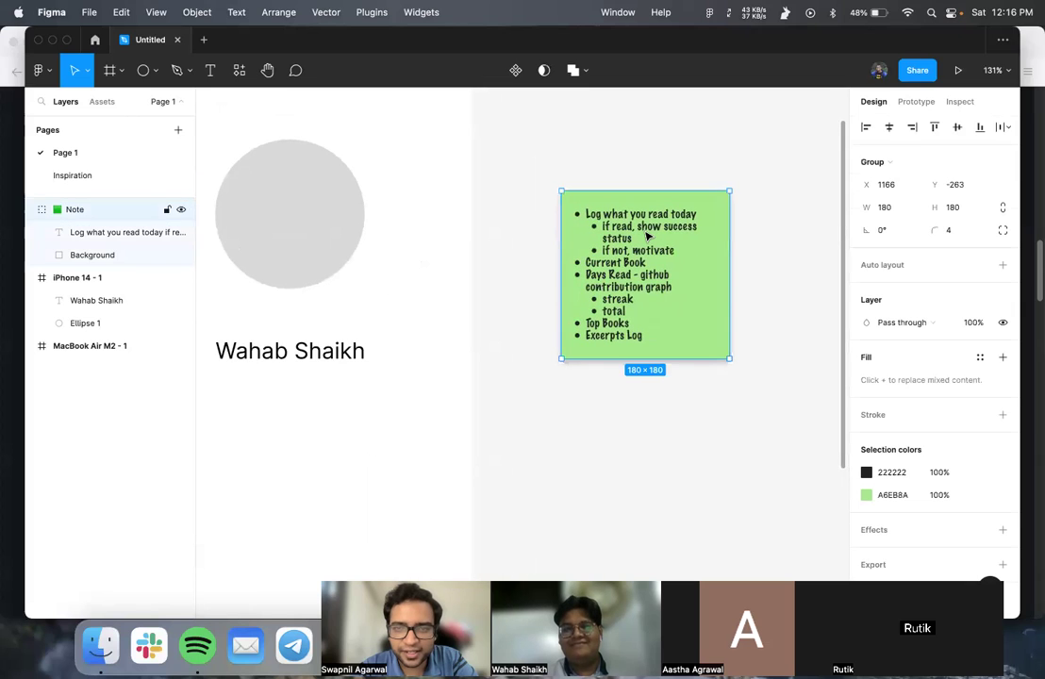
scroll(629, 237, "right", 5)
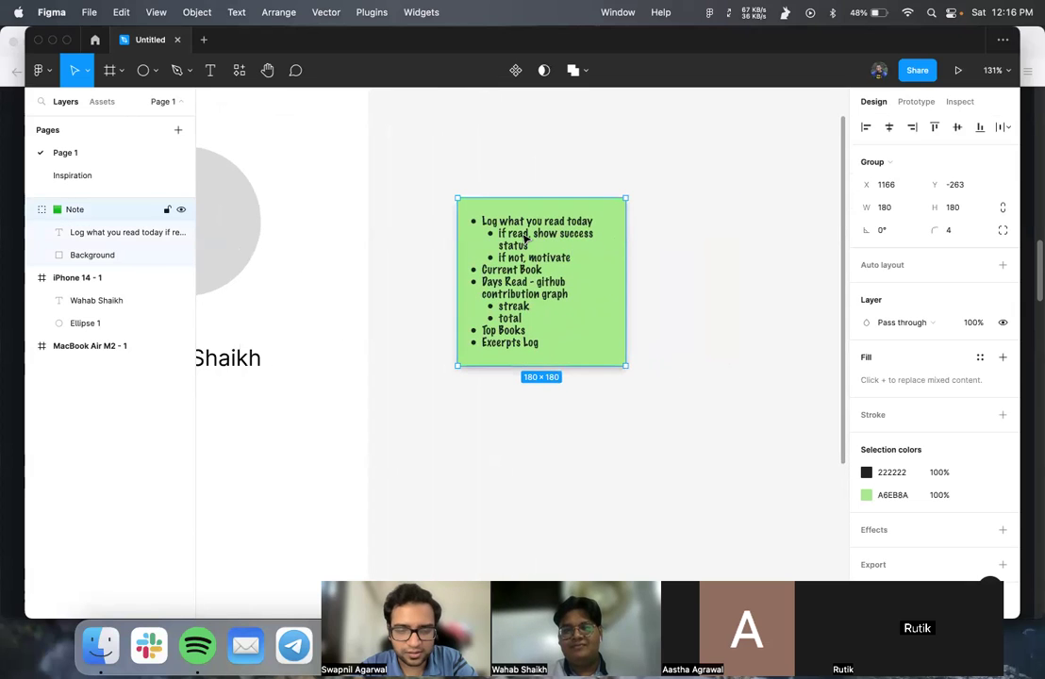
key("super+d")
left_click_drag(525, 240, 743, 247)
- Add a 'User View' heading bullet at the top of the left note
left_click(488, 222)
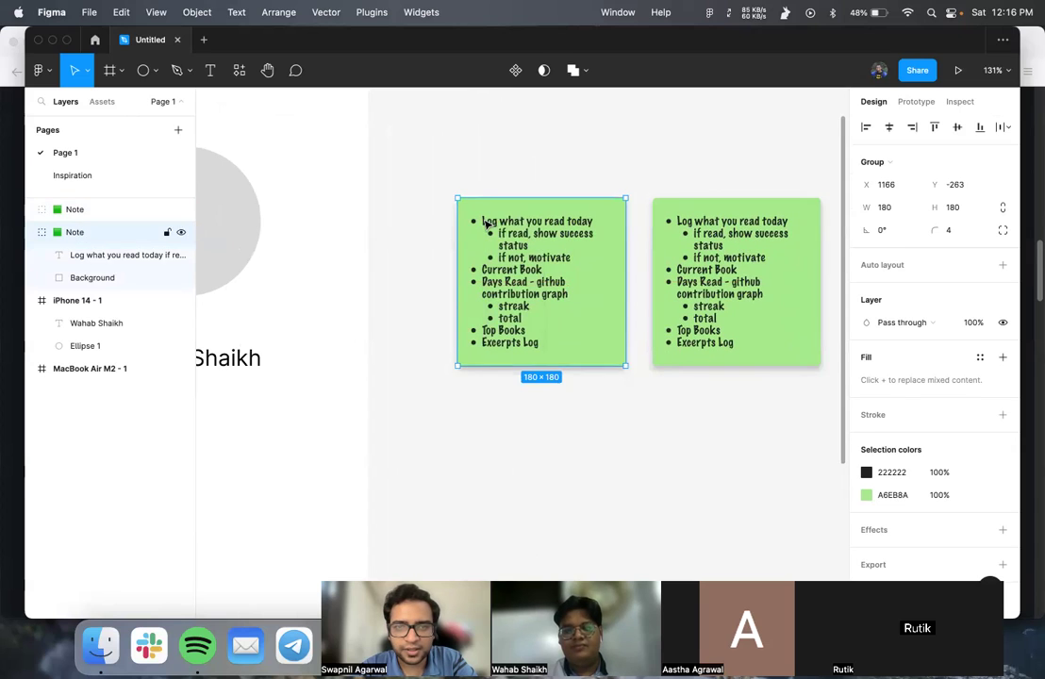
double_click(488, 222)
triple_click(484, 220)
left_click(483, 219)
key("shift+Return")
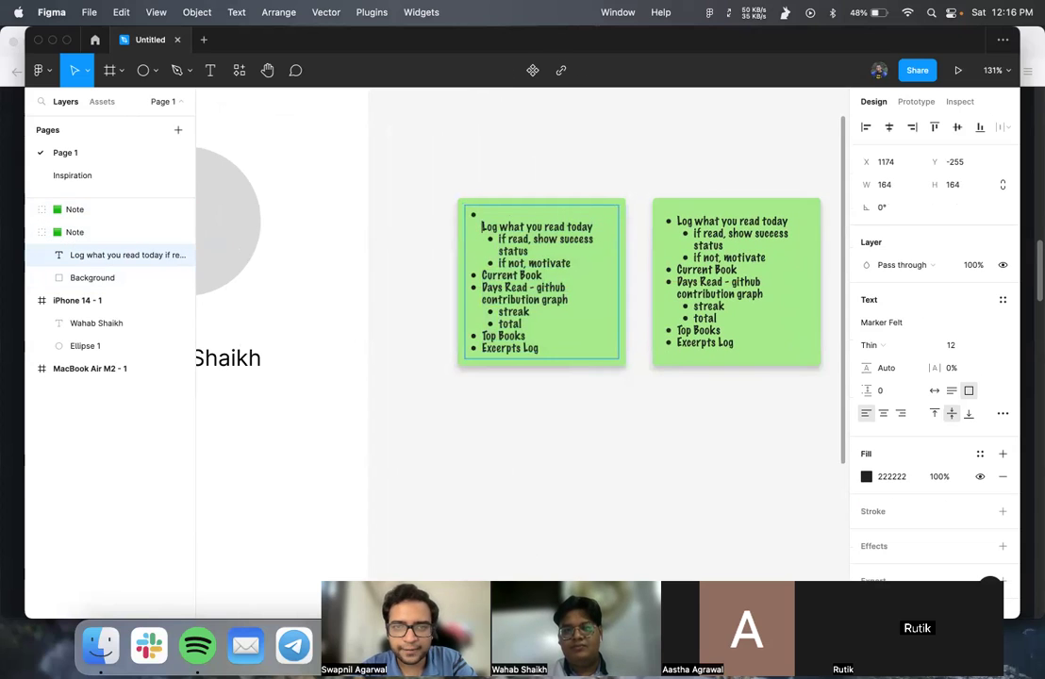
key("BackSpace")
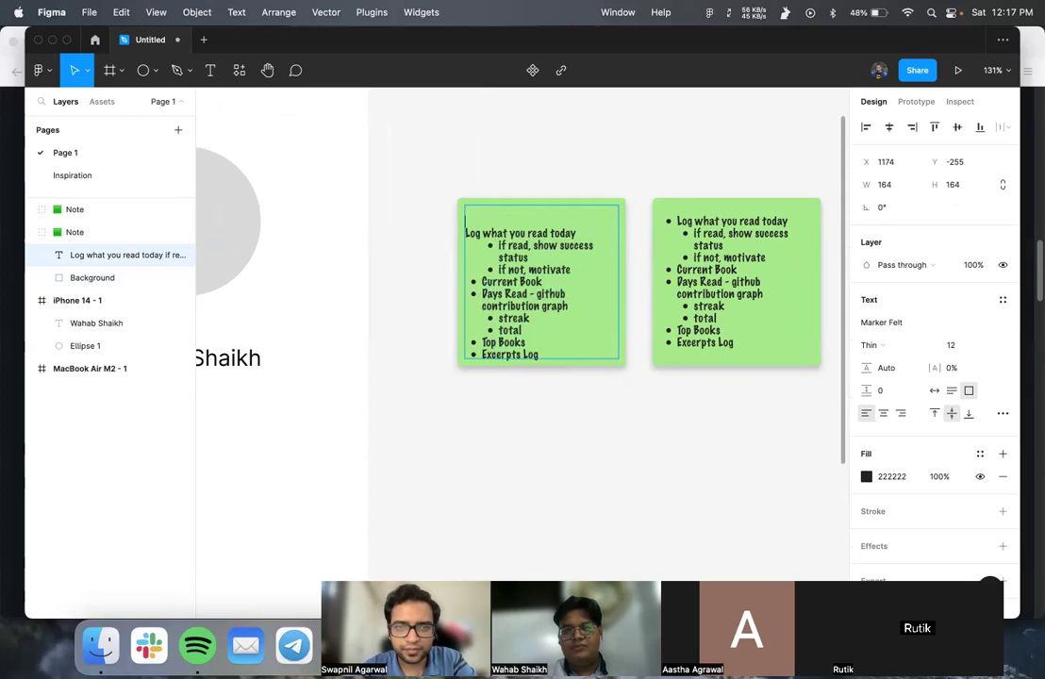
key("ctrl+z")
key("ctrl+z")
left_click(482, 221)
key("Return")
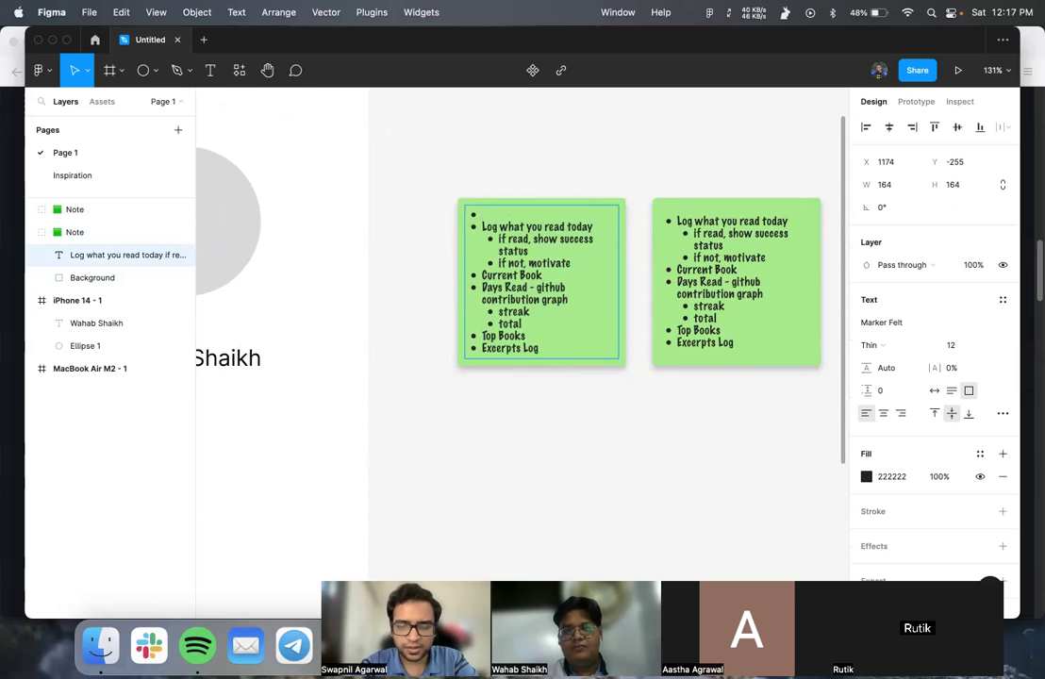
type("User View")
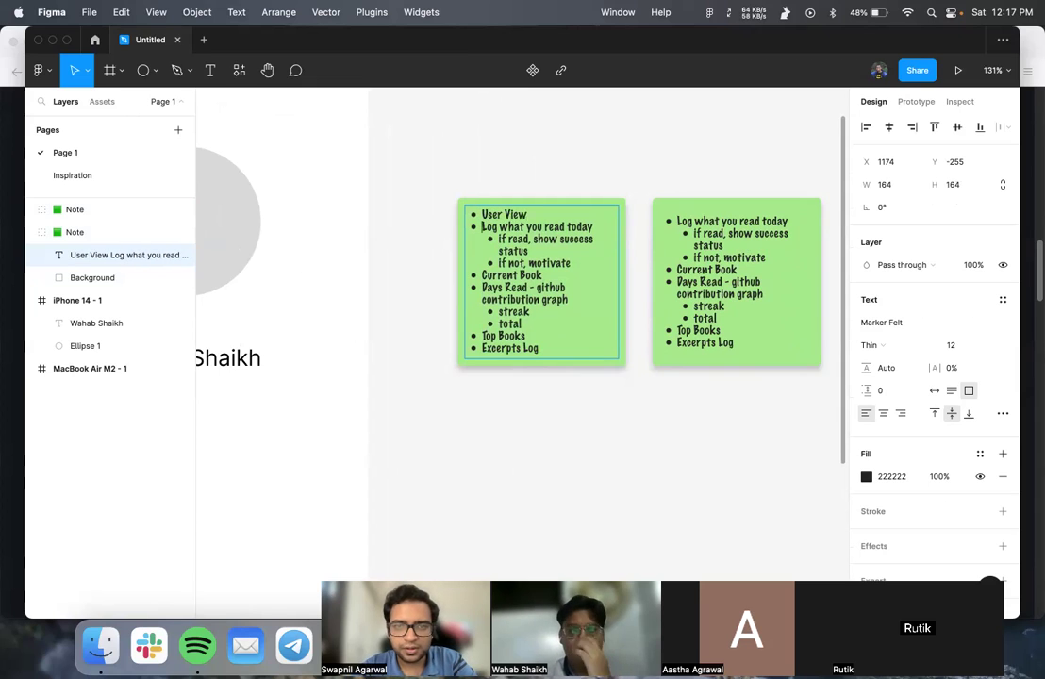
left_click(483, 227)
key("Return")
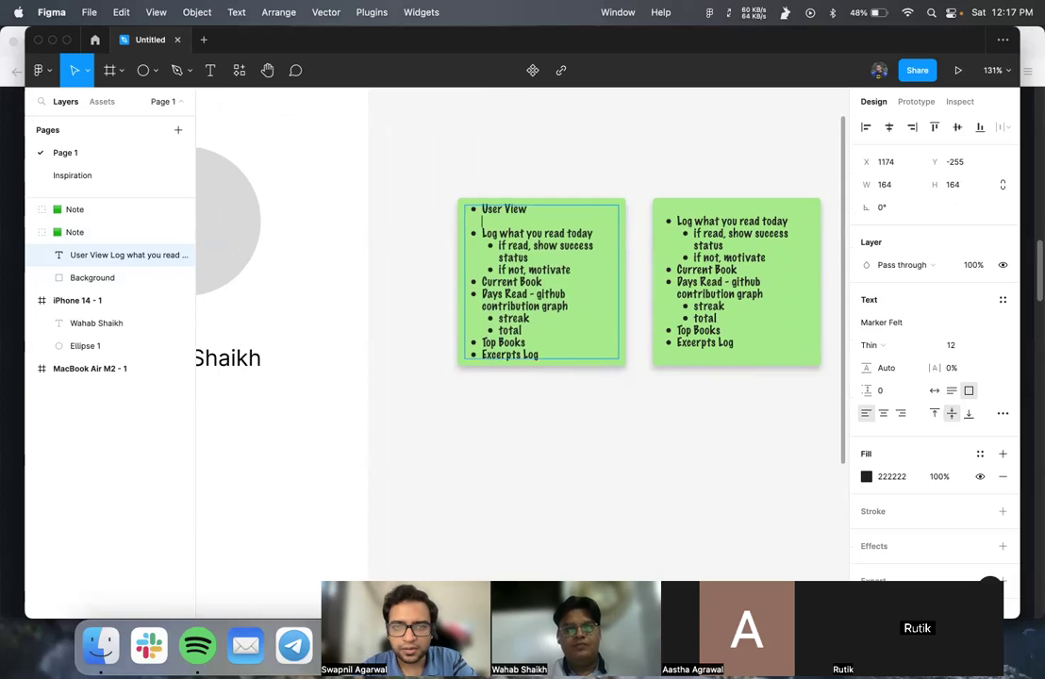
- Head the right note 'Public View' and delete its daily-log items
double_click(677, 221)
key("Return")
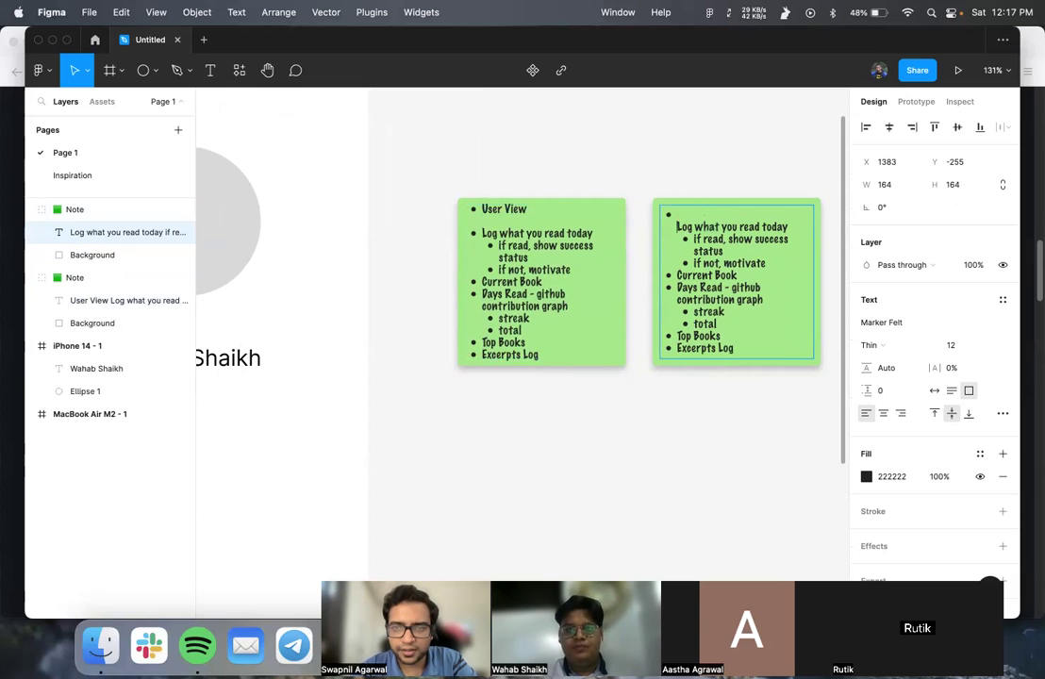
key("BackSpace")
type("Social Log what you read today")
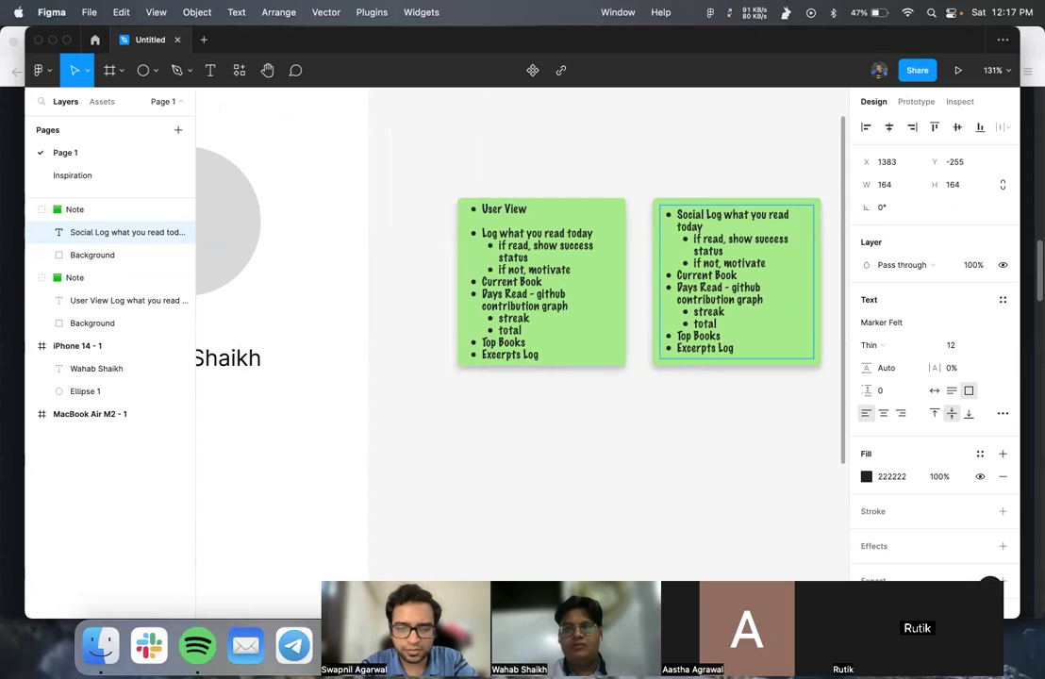
key("alt+shift+Left")
type("Public")
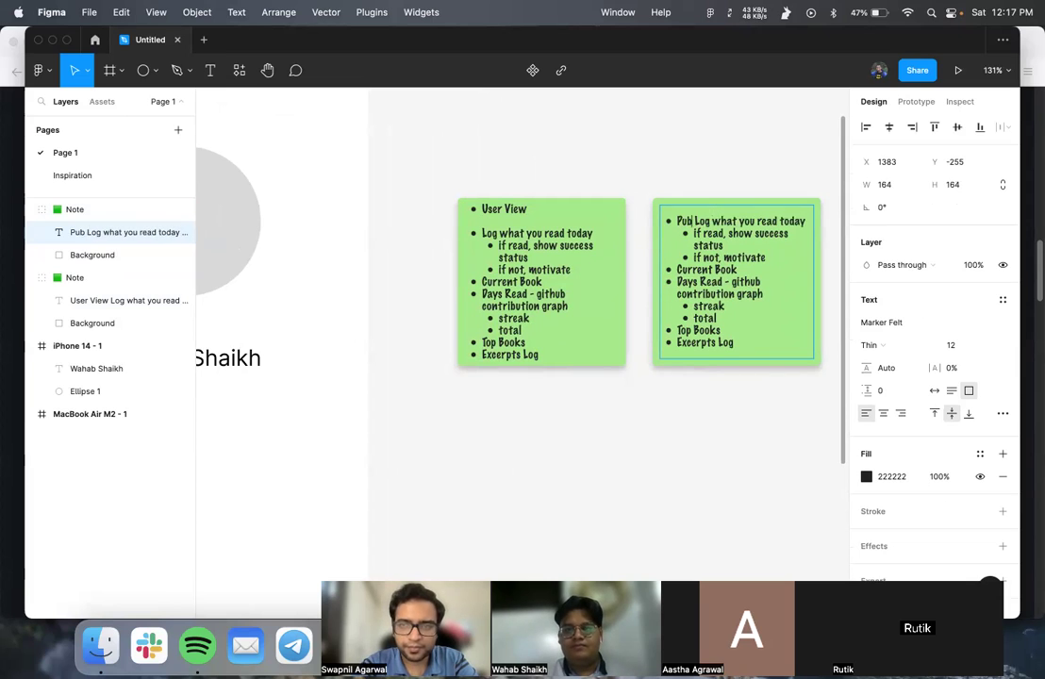
type(" View")
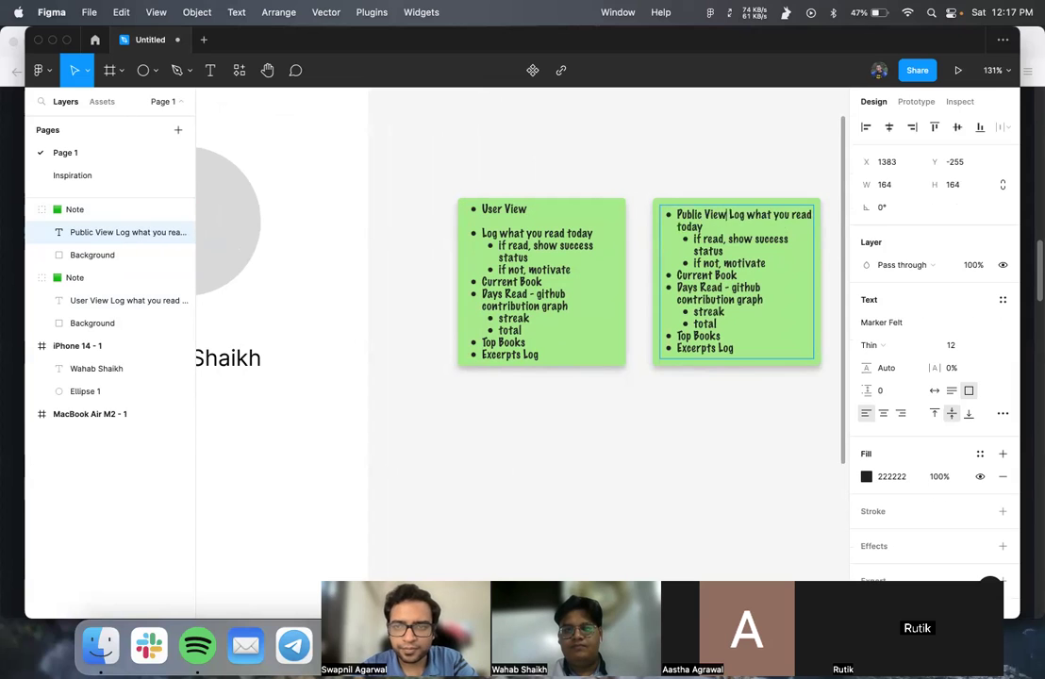
key("Return")
key("shift+Down")
key("shift+Down")
key("shift+Down")
key("shift+Down")
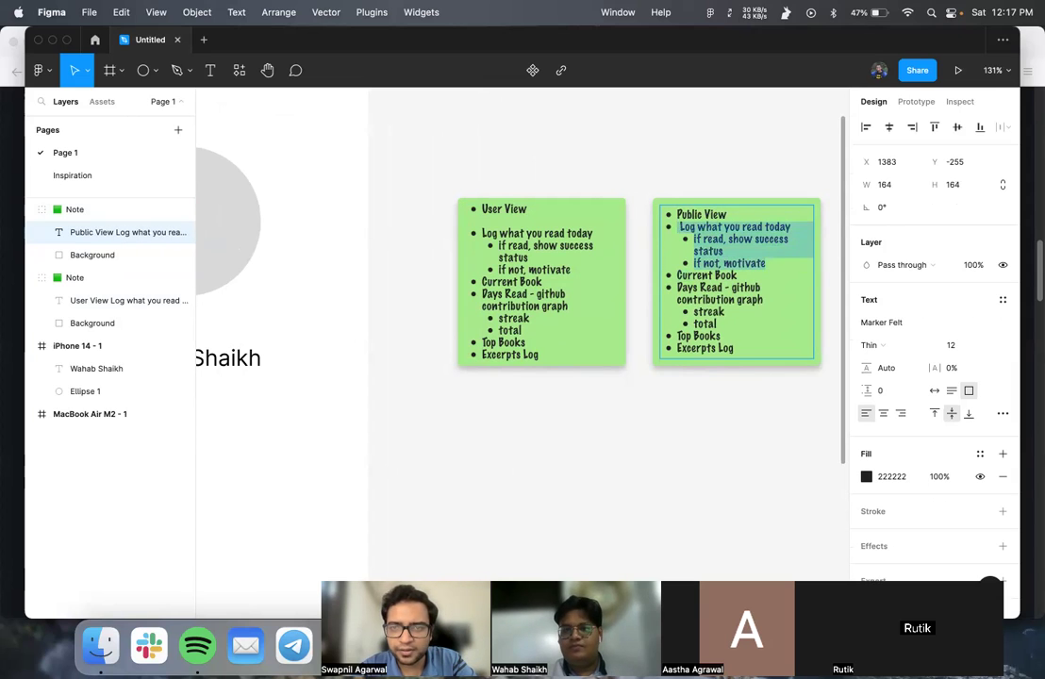
key("BackSpace")
key("BackSpace")
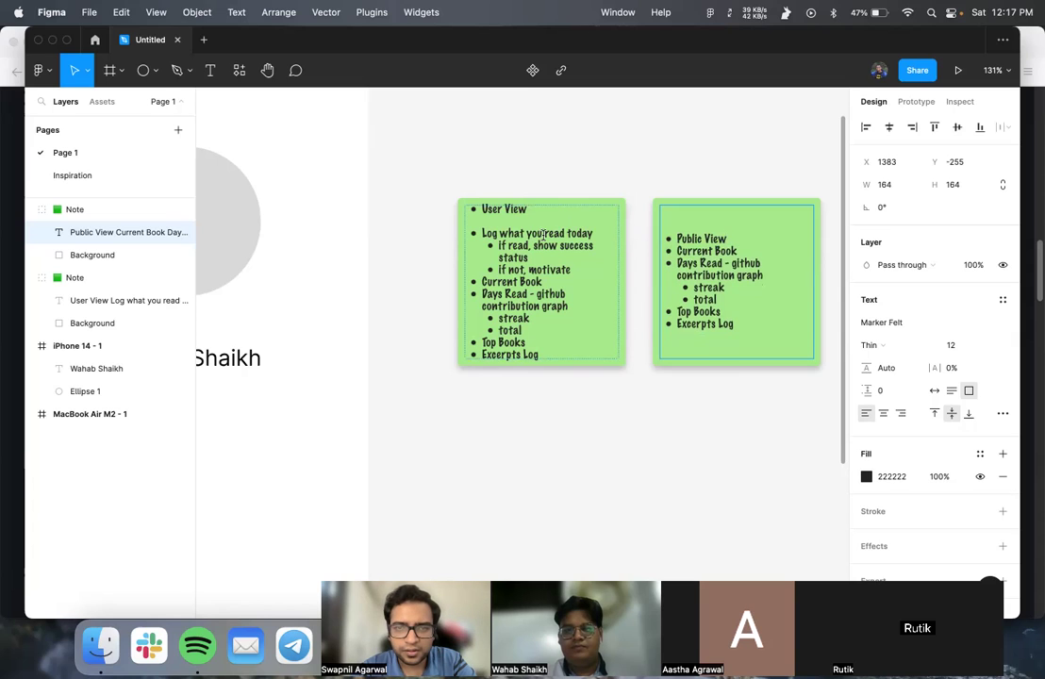
- Move the User View note below-right and the Public View note beside the iPhone frame
double_click(494, 294)
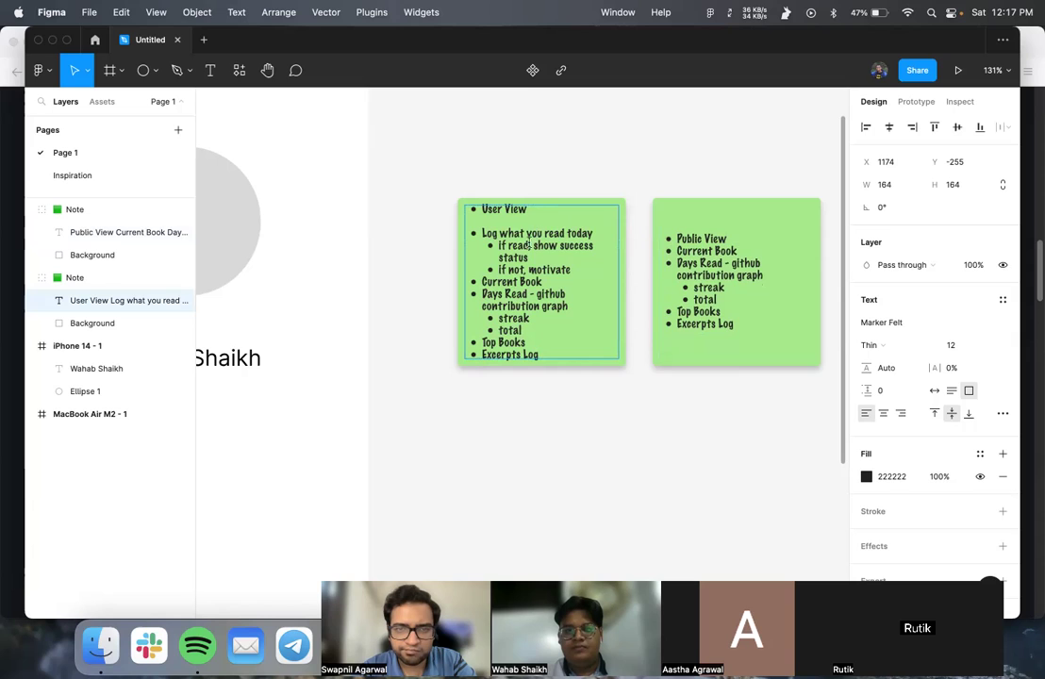
key("Escape")
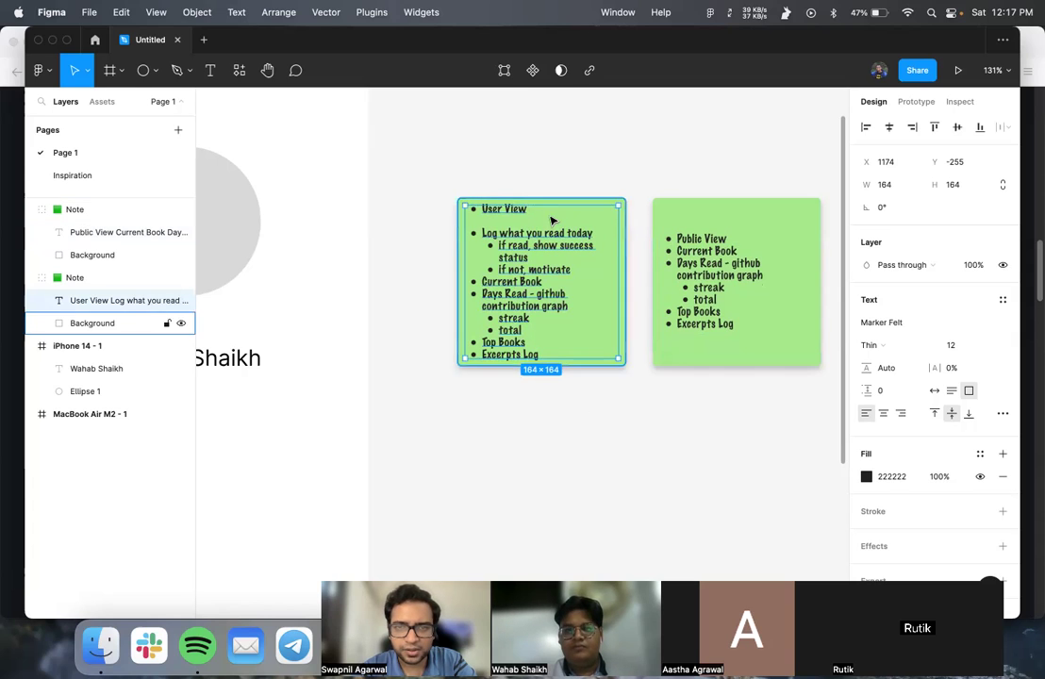
left_click(32, 276)
left_click_drag(495, 203, 737, 392)
left_click_drag(727, 202, 476, 189)
scroll(490, 205, "left", 5)
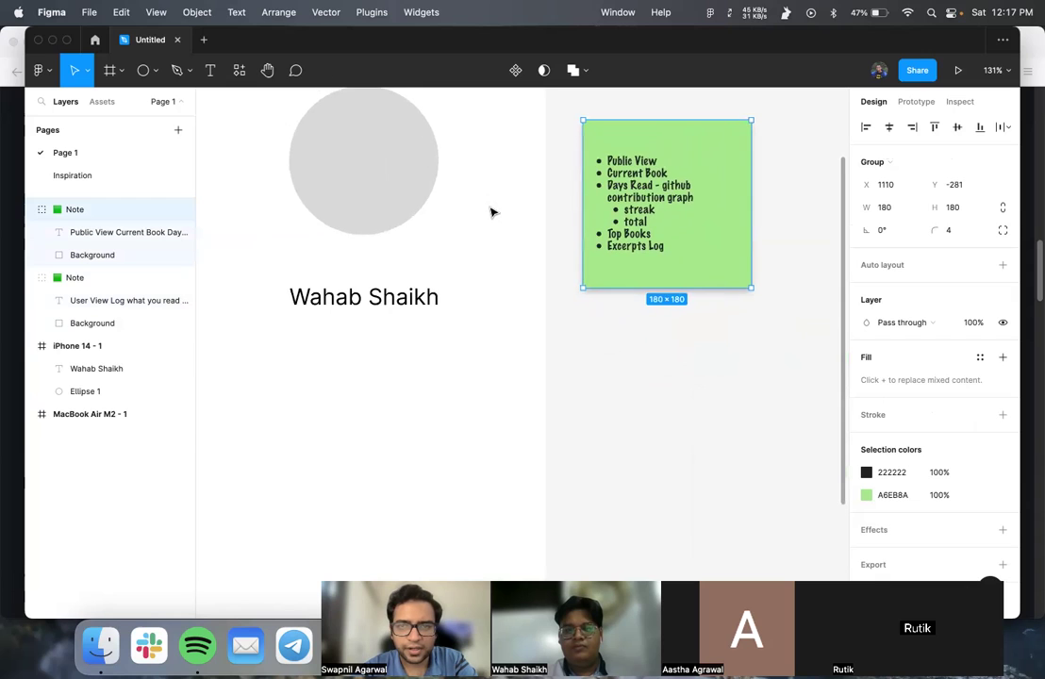
scroll(494, 233, "up", 3)
scroll(494, 233, "left", 2)
scroll(494, 233, "down", 5)
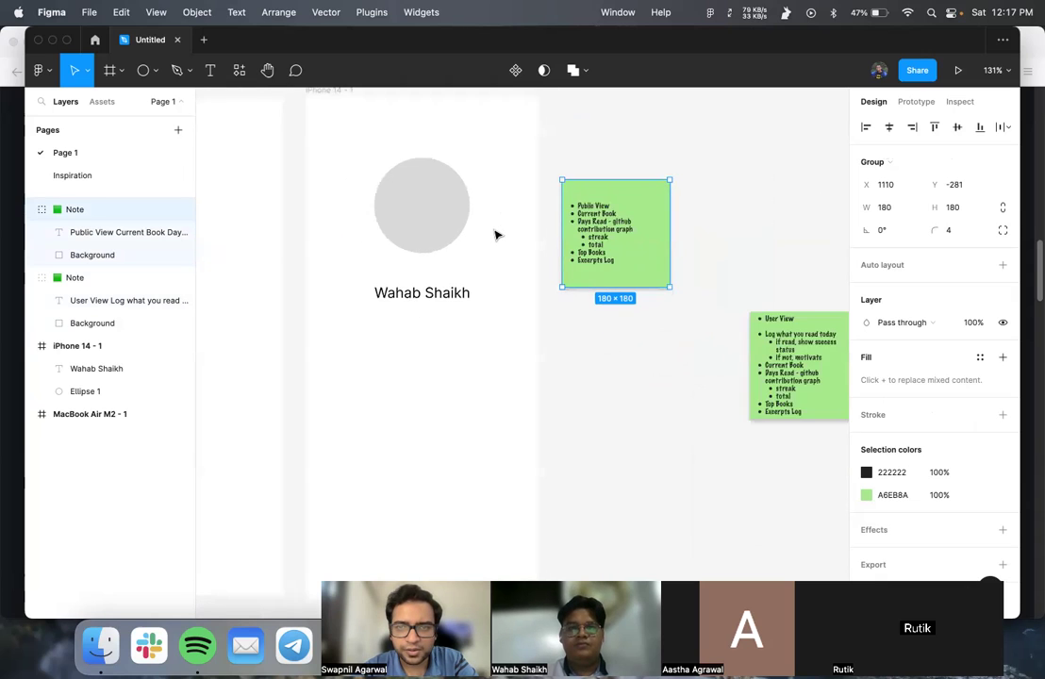
- Draw a grey placeholder rectangle below the name in the iPhone frame
left_click(385, 352)
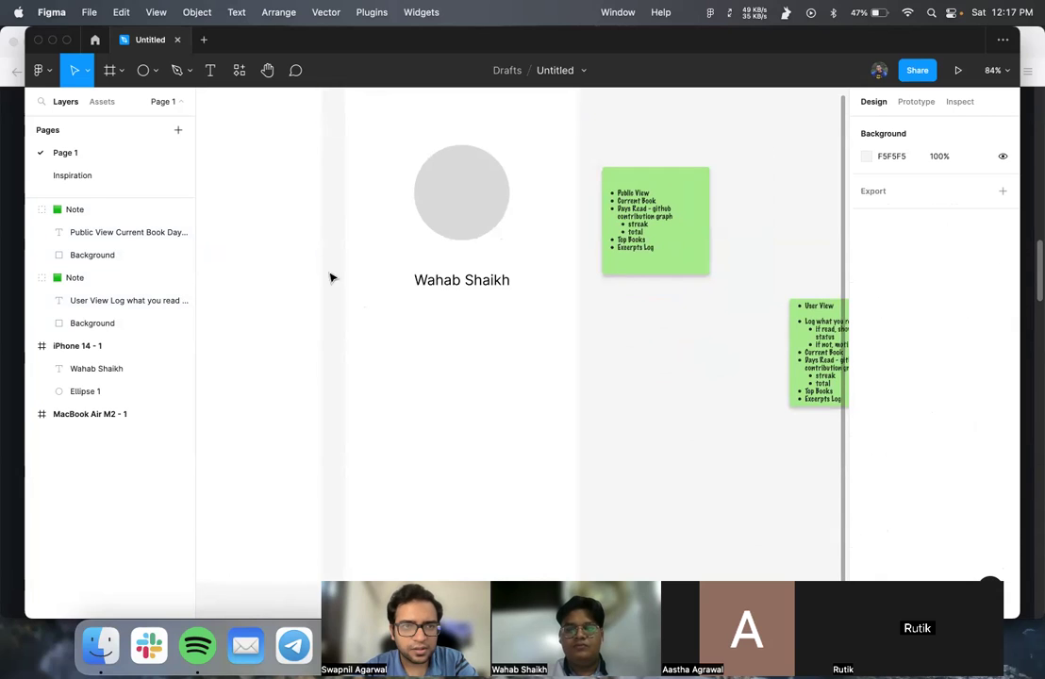
left_click(145, 71)
key("r")
mouse_move(365, 323)
left_mouse_down()
mouse_move(400, 395)
mouse_move(426, 405)
left_mouse_up()
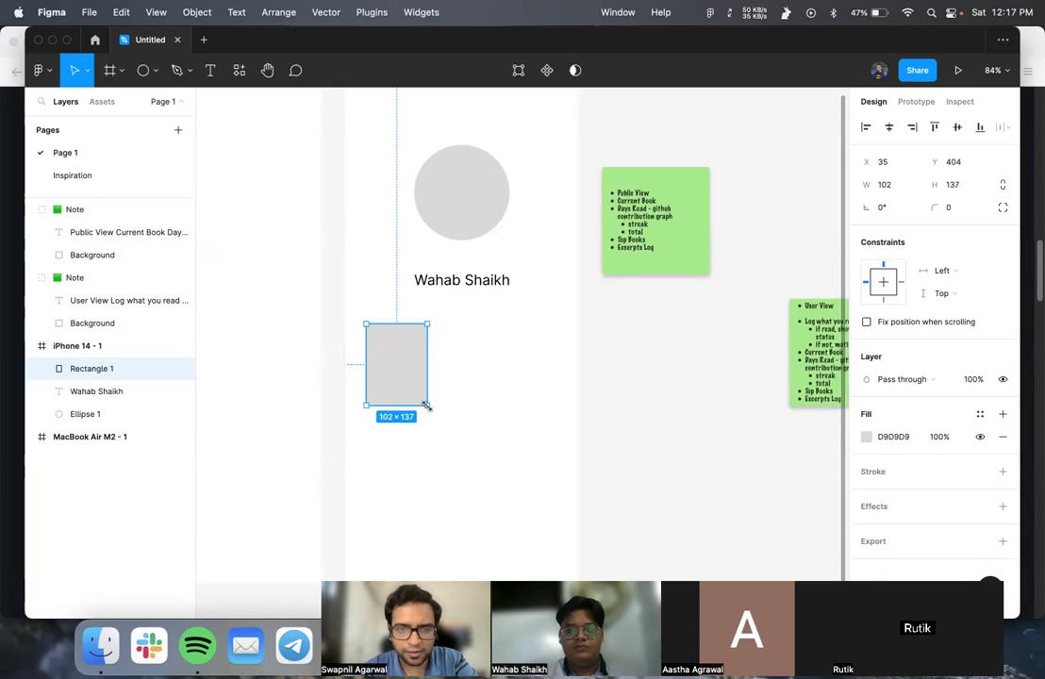
left_click(453, 335)
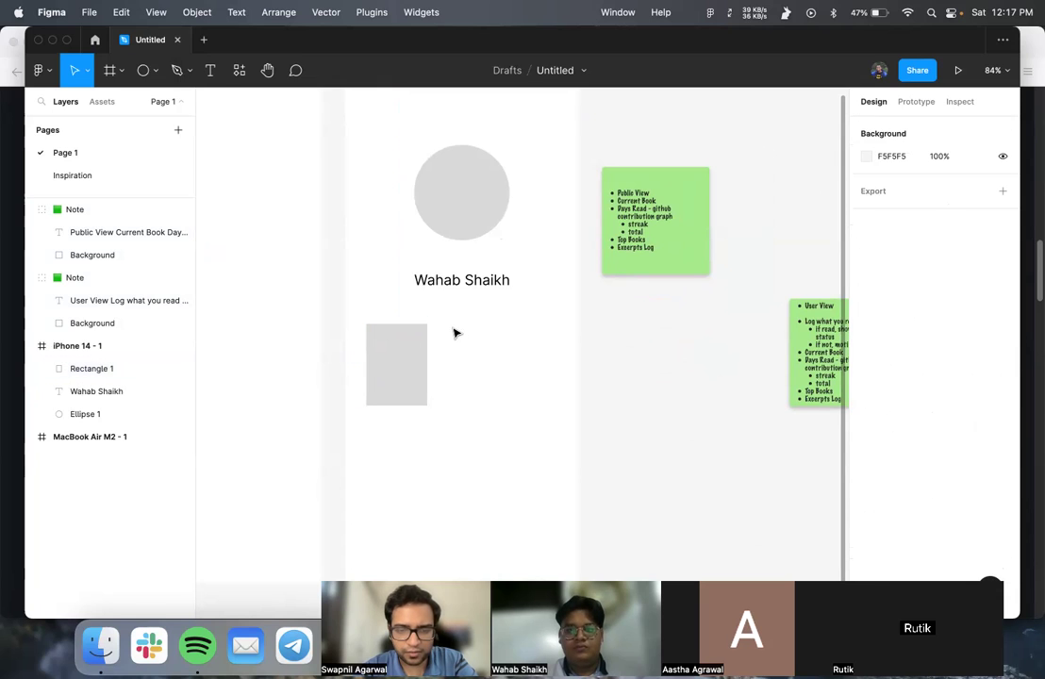
- Add the title 'That Night' beside the rectangle
key("t")
left_click(442, 333)
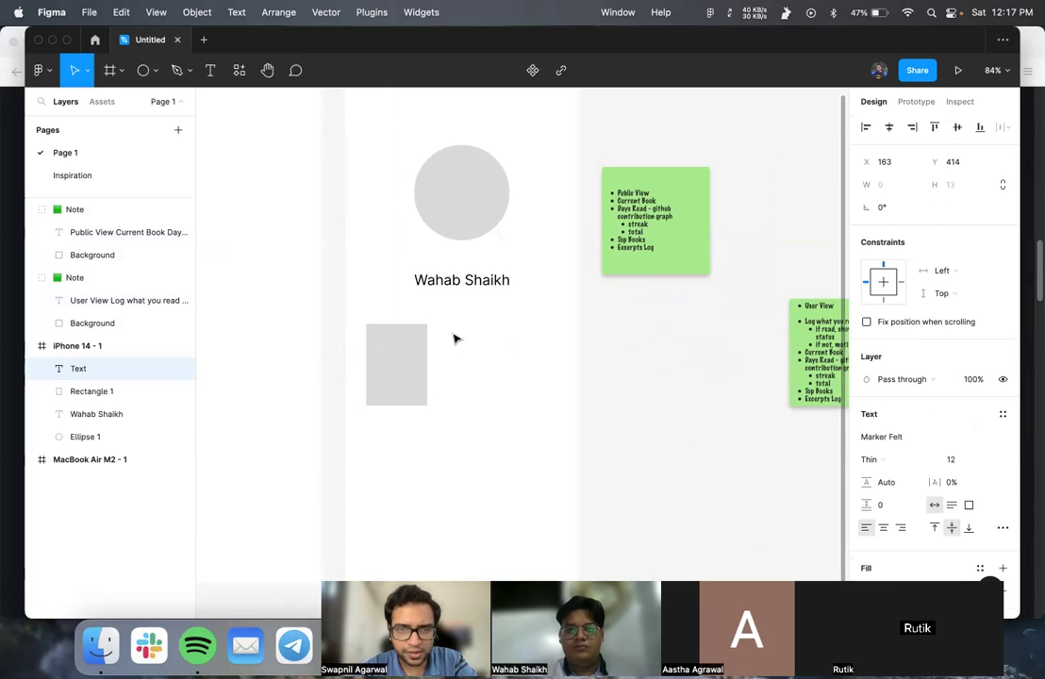
type("t")
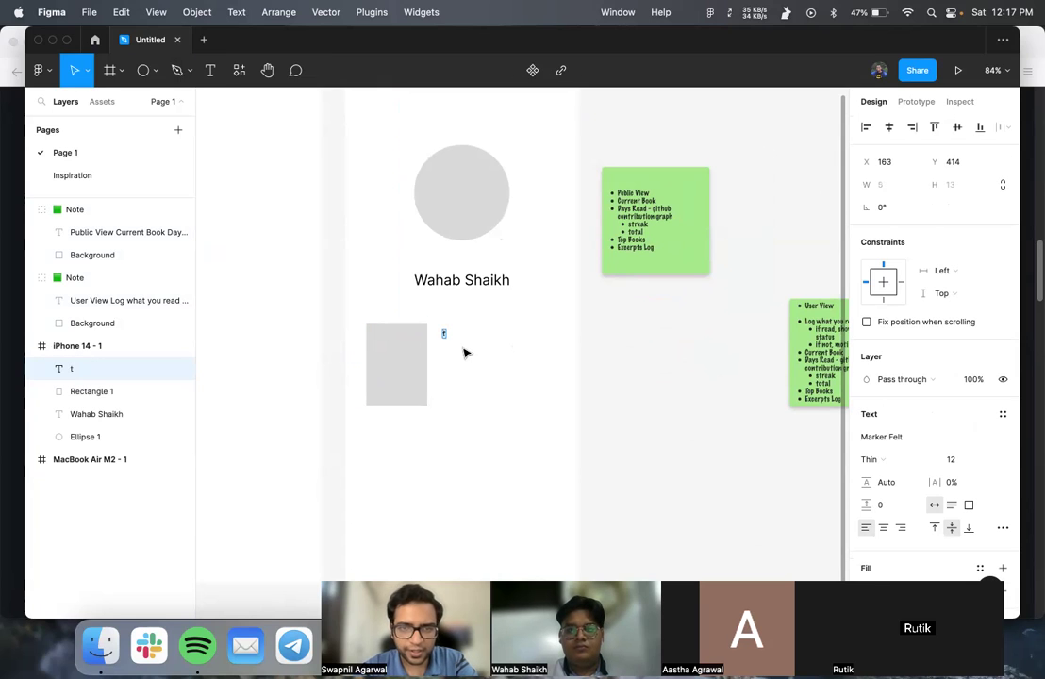
scroll(463, 351, "up", 5)
scroll(463, 352, "up", 1)
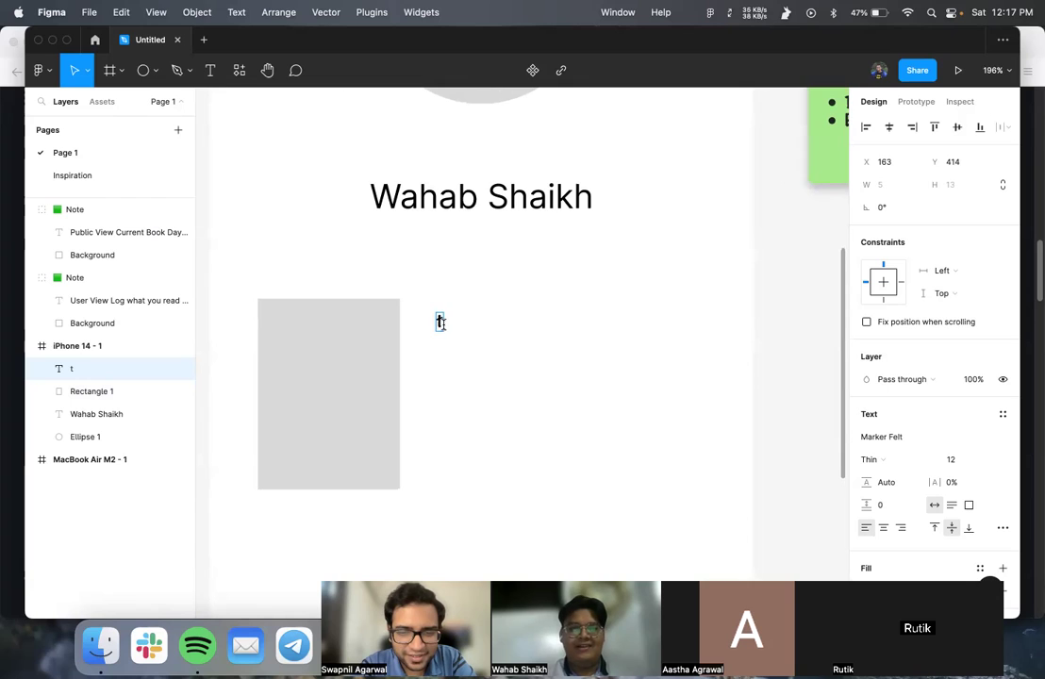
key("BackSpace")
type("Da")
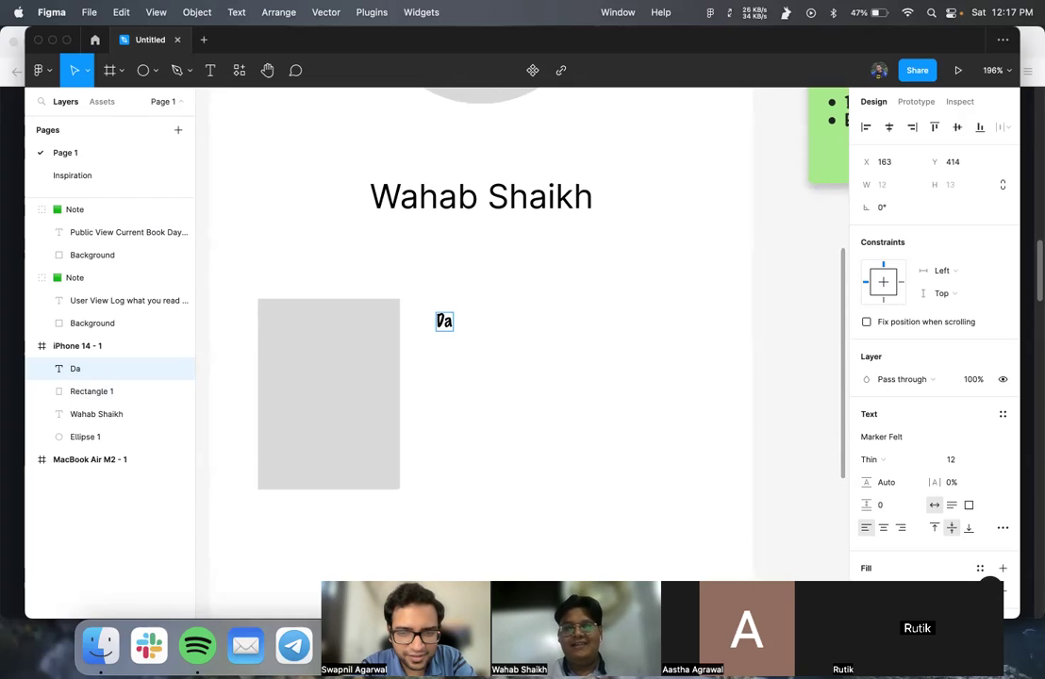
key("BackSpace")
key("BackSpace")
type("THat")
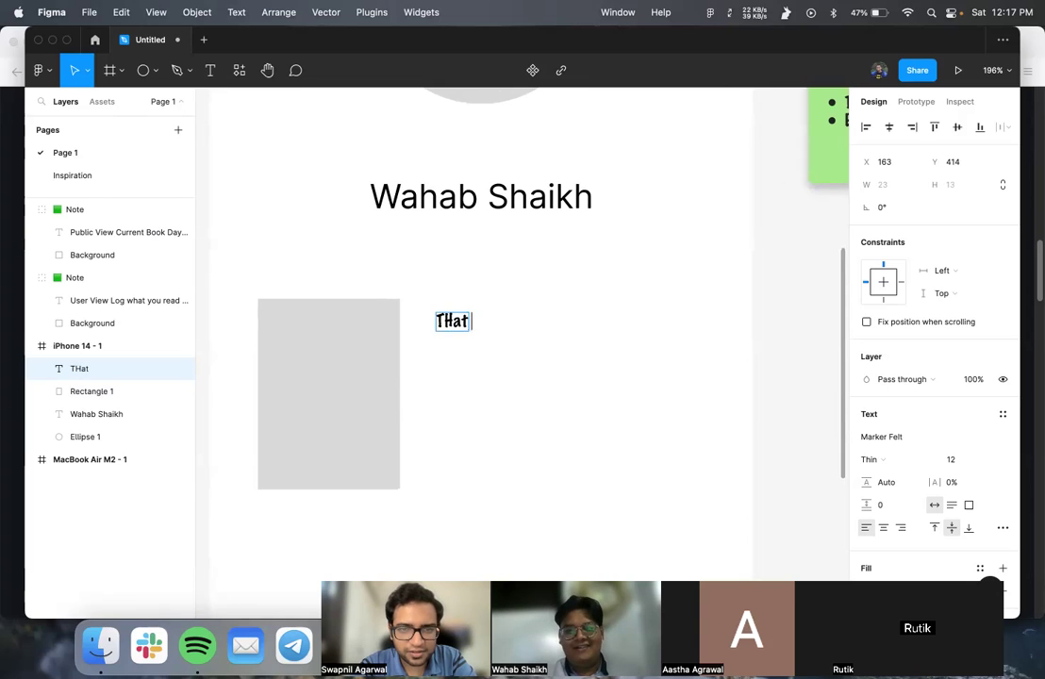
key("BackSpace")
key("BackSpace")
key("BackSpace")
type("hat Night")
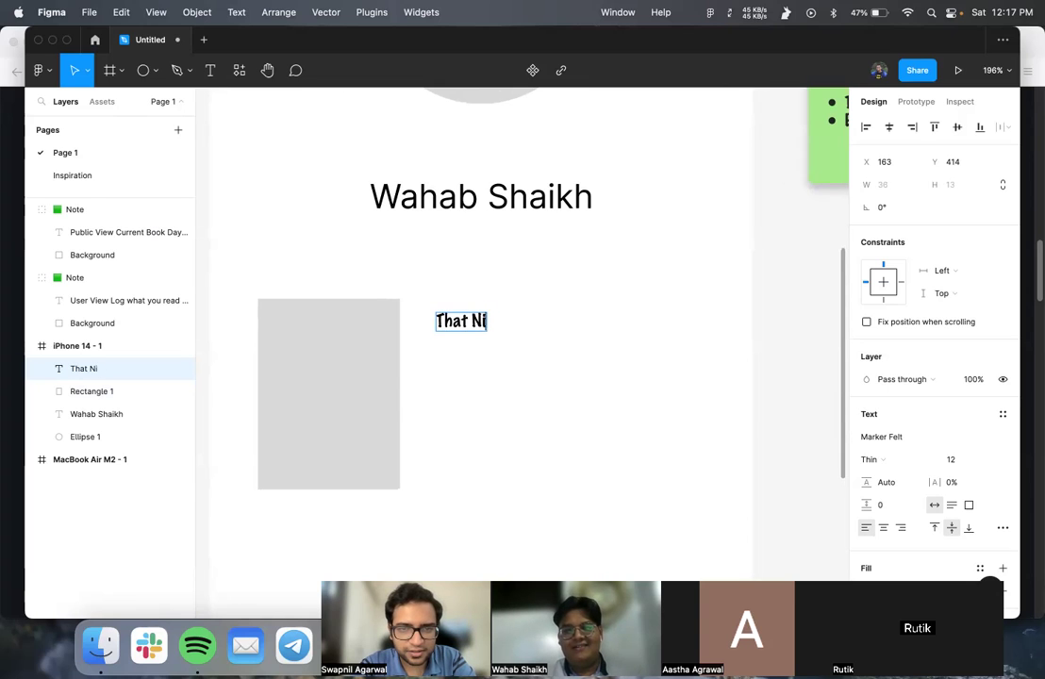
key("Escape")
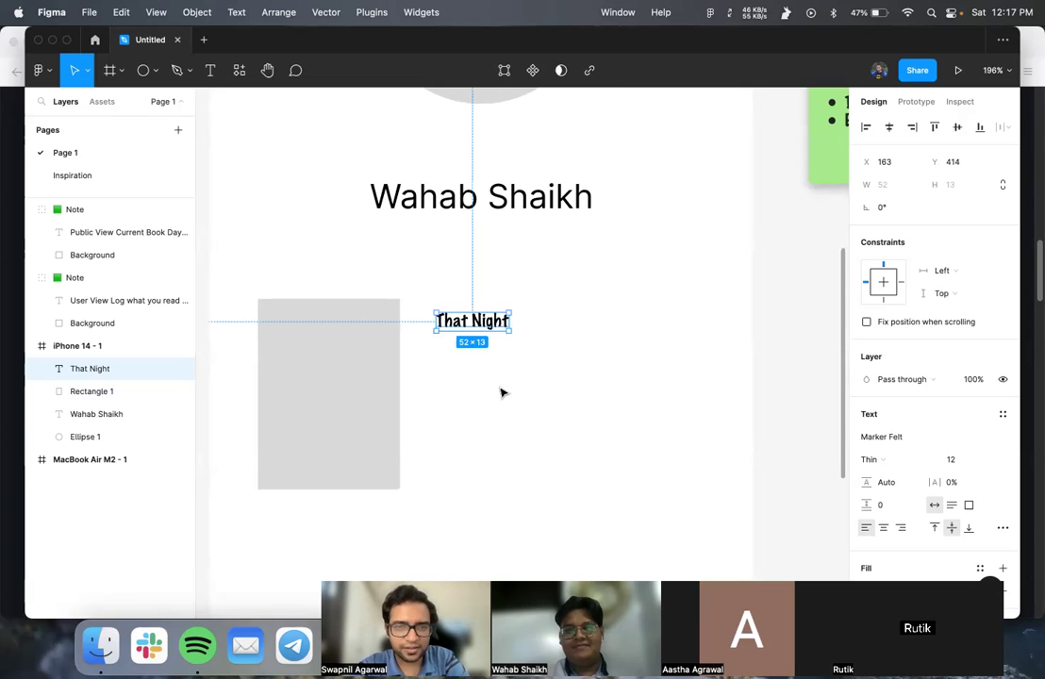
- Set the That Night title to Inter at size 16, nudged slightly lower
left_click(928, 443)
type("in")
key("Return")
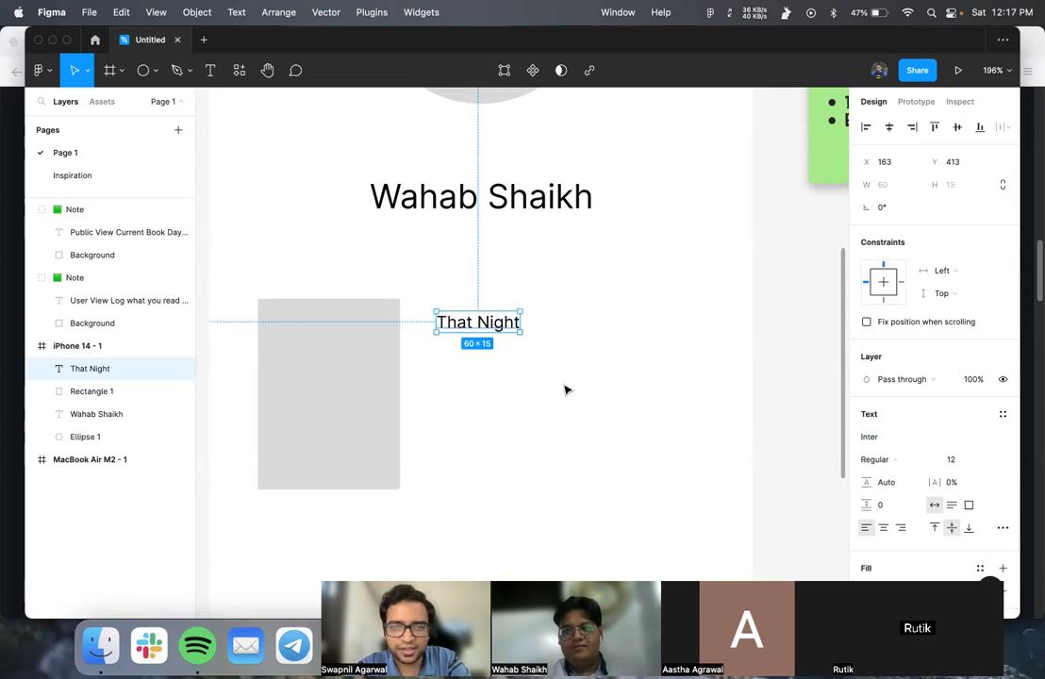
left_click(507, 376)
mouse_move(490, 332)
left_mouse_down()
mouse_move(492, 359)
mouse_move(491, 335)
left_mouse_up()
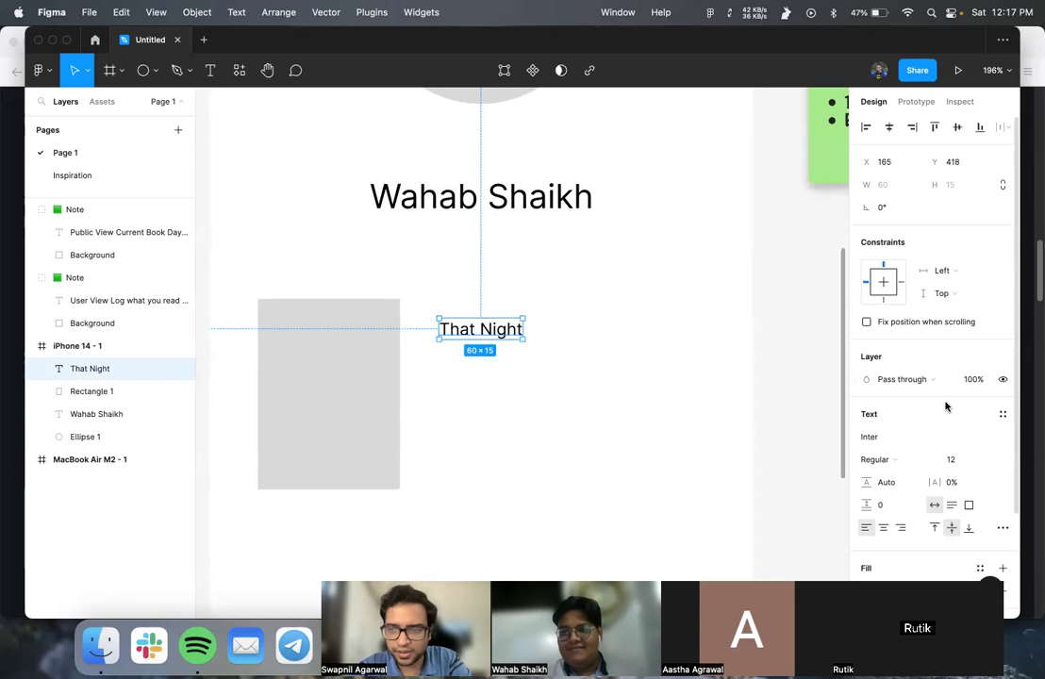
left_click(982, 460)
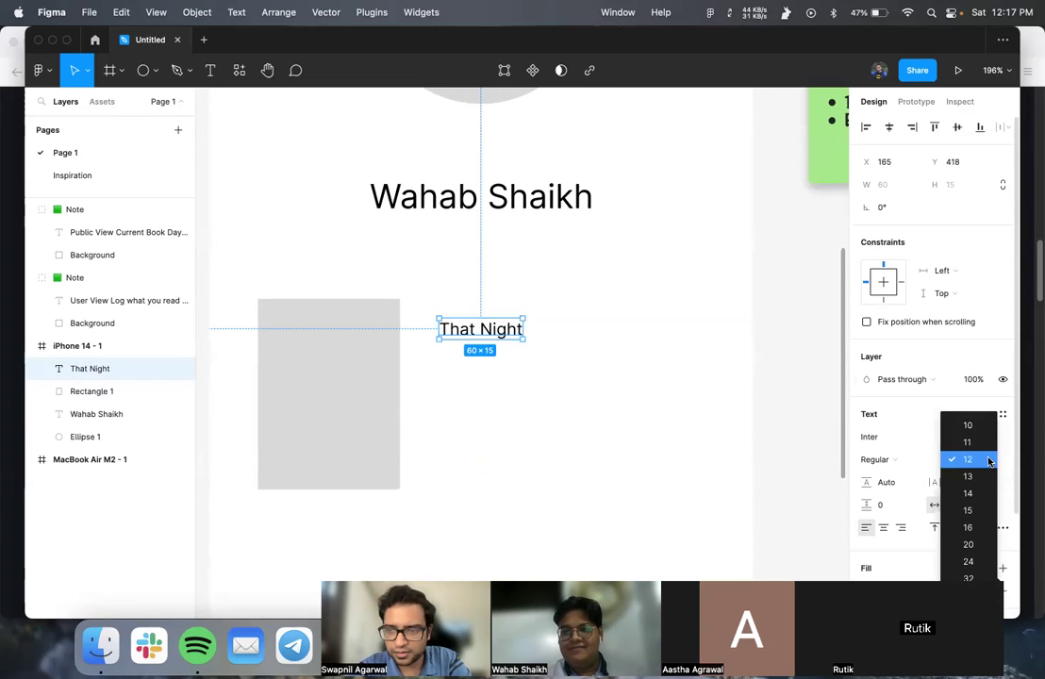
left_click(968, 511)
- Deselect the title and pan the canvas over to the sticky notes
left_click(520, 415)
scroll(519, 415, "down", 3)
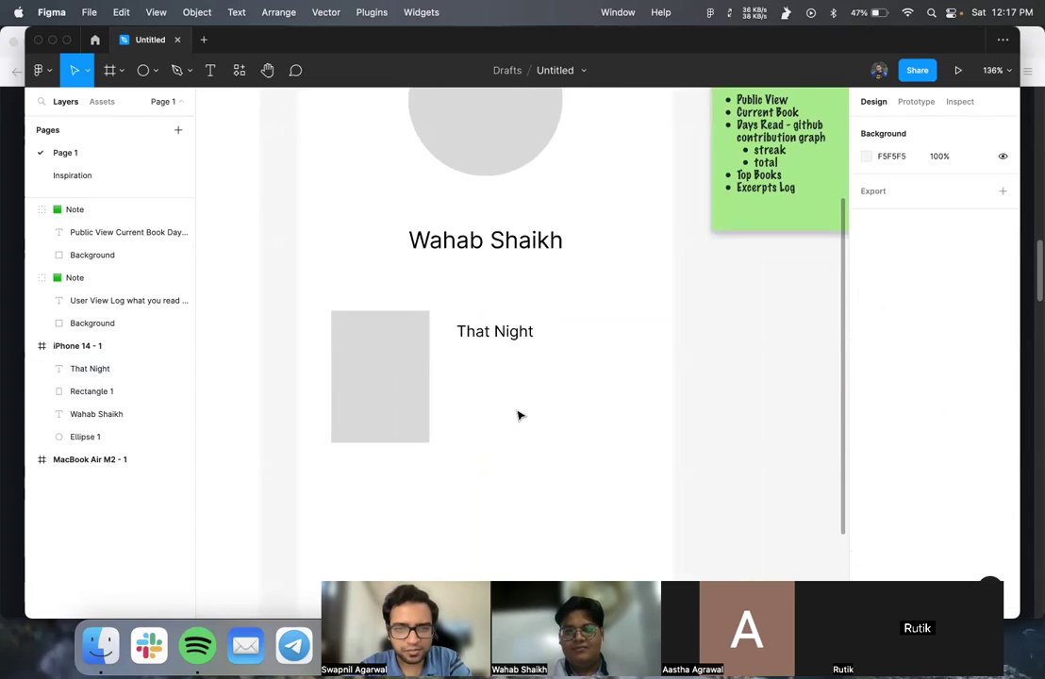
scroll(478, 329, "down", 2)
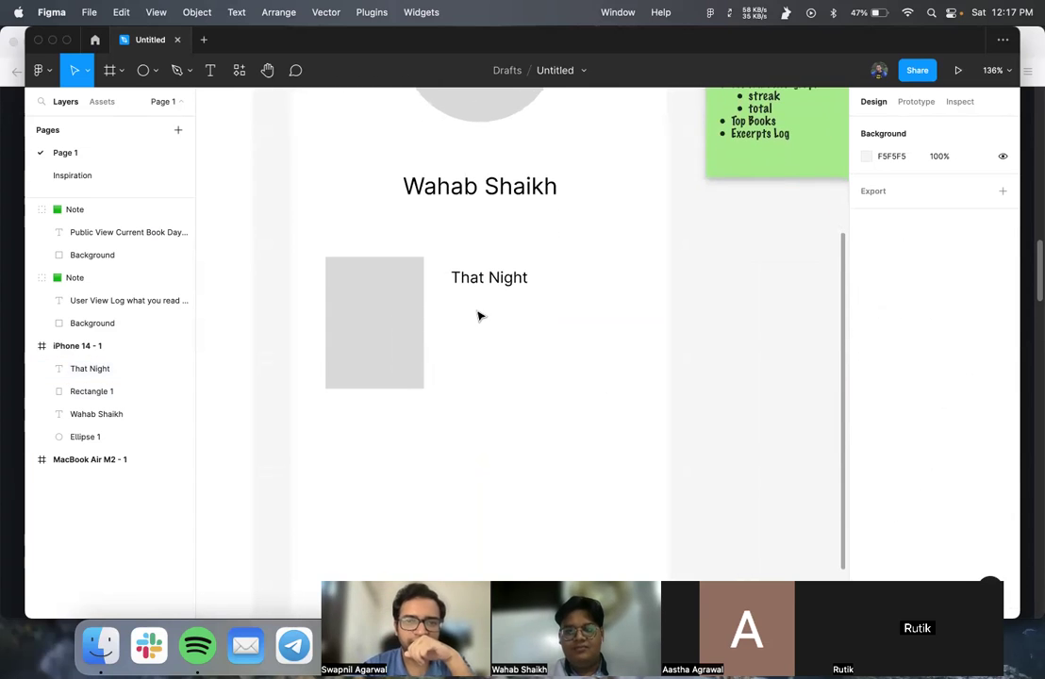
scroll(480, 331, "down", 1)
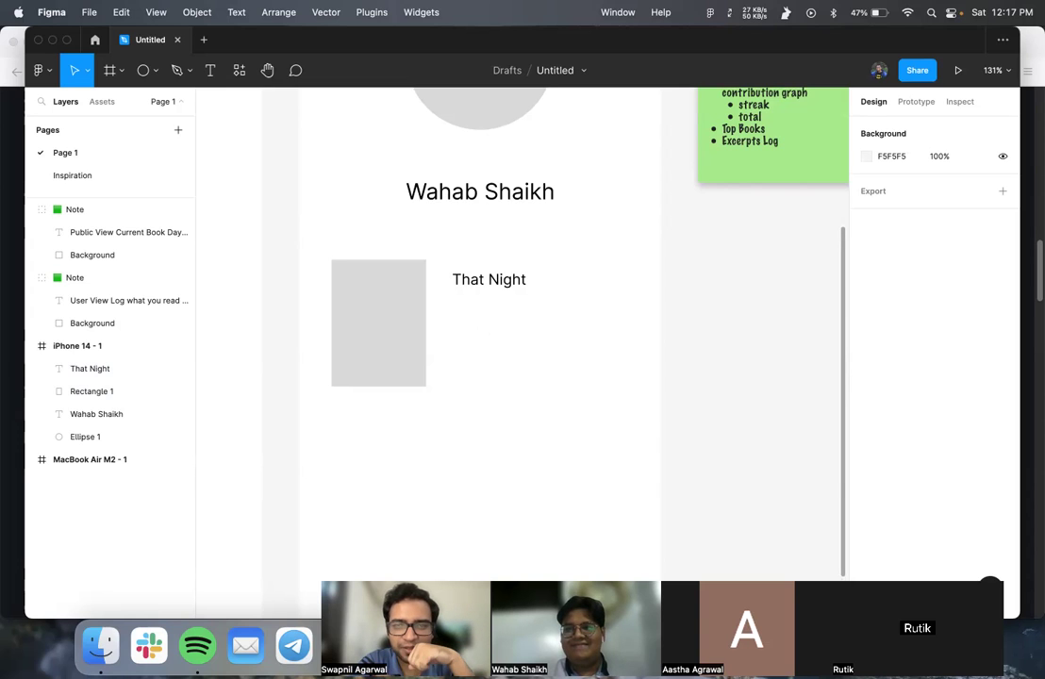
scroll(708, 392, "up", 5)
scroll(708, 391, "right", 2)
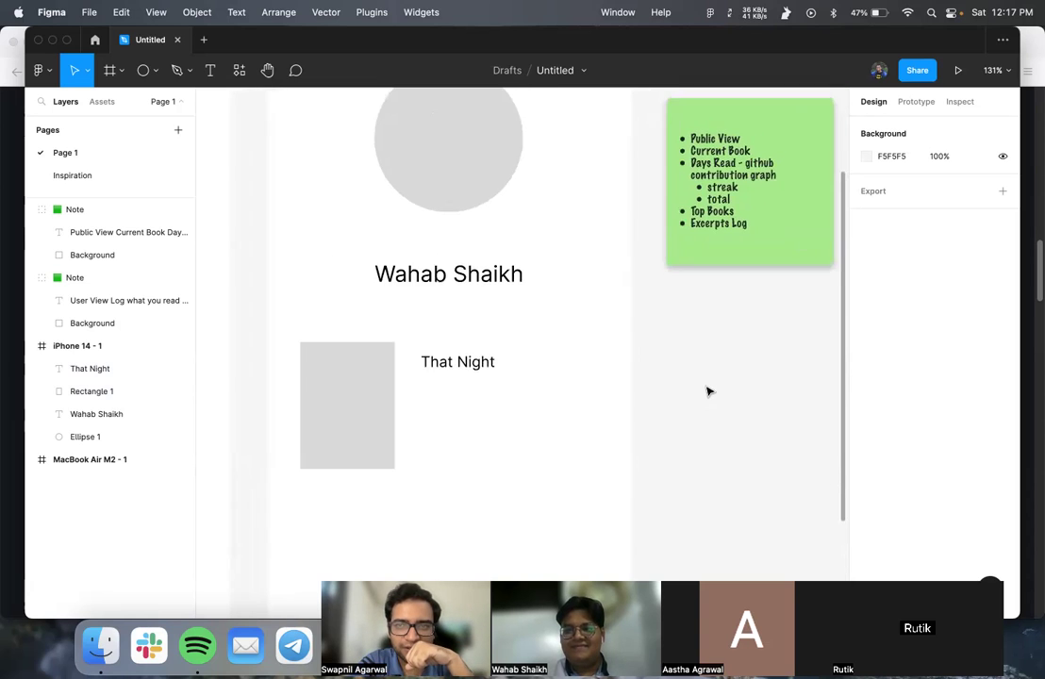
scroll(711, 400, "right", 1)
scroll(712, 400, "up", 1)
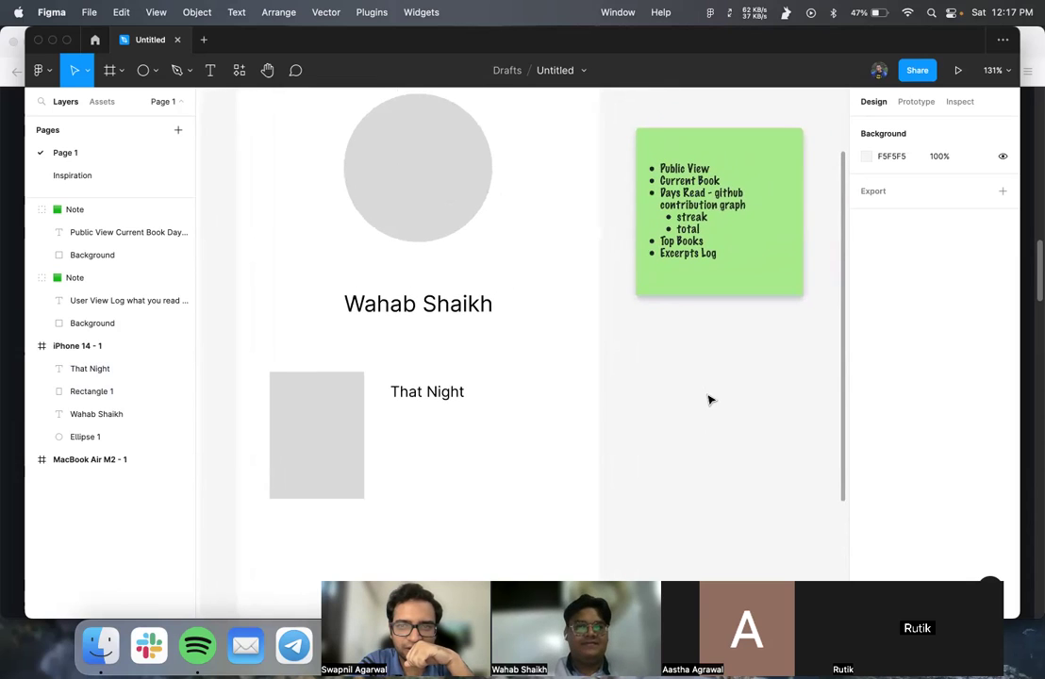
scroll(647, 345, "up", 4)
scroll(648, 346, "left", 1)
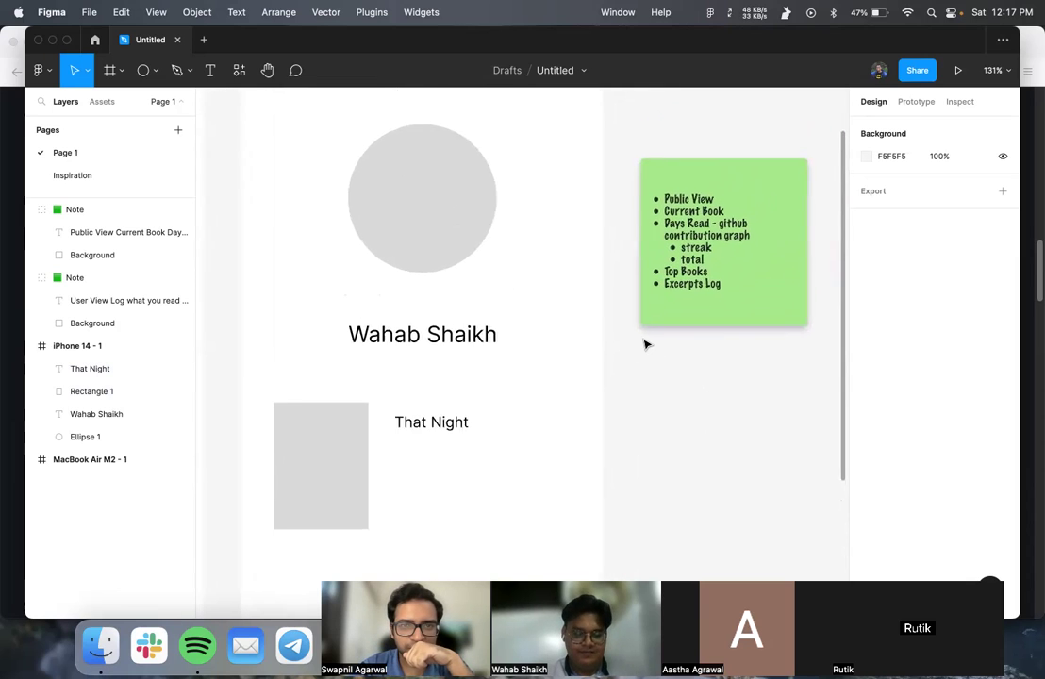
scroll(647, 345, "up", 4)
scroll(647, 345, "right", 1)
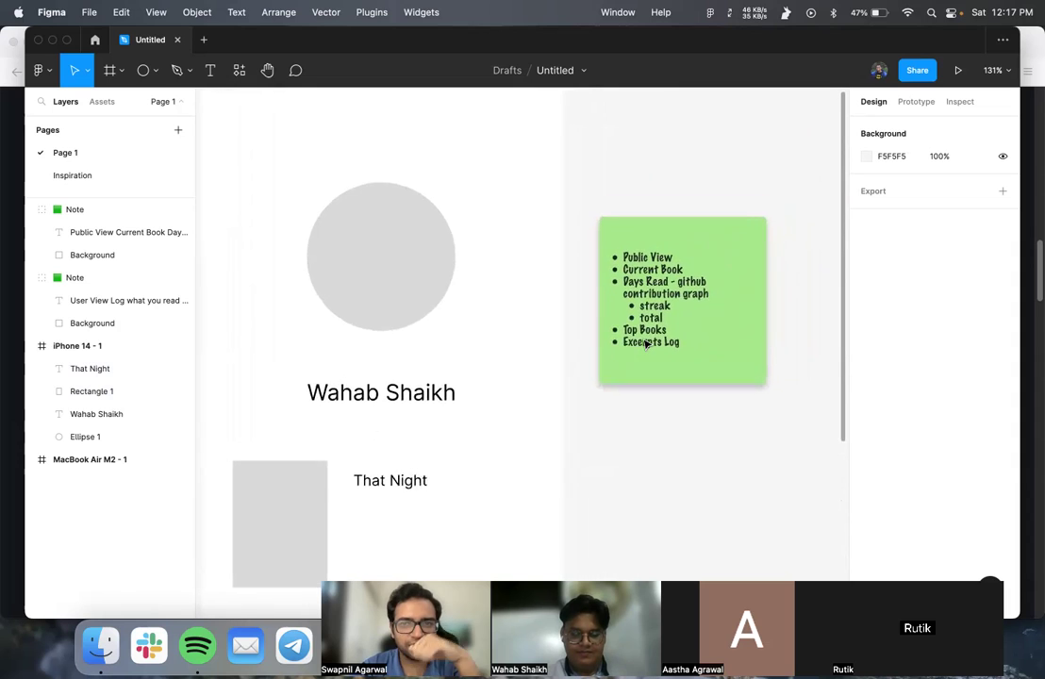
scroll(648, 345, "down", 3)
scroll(648, 346, "up", 2)
scroll(648, 345, "left", 2)
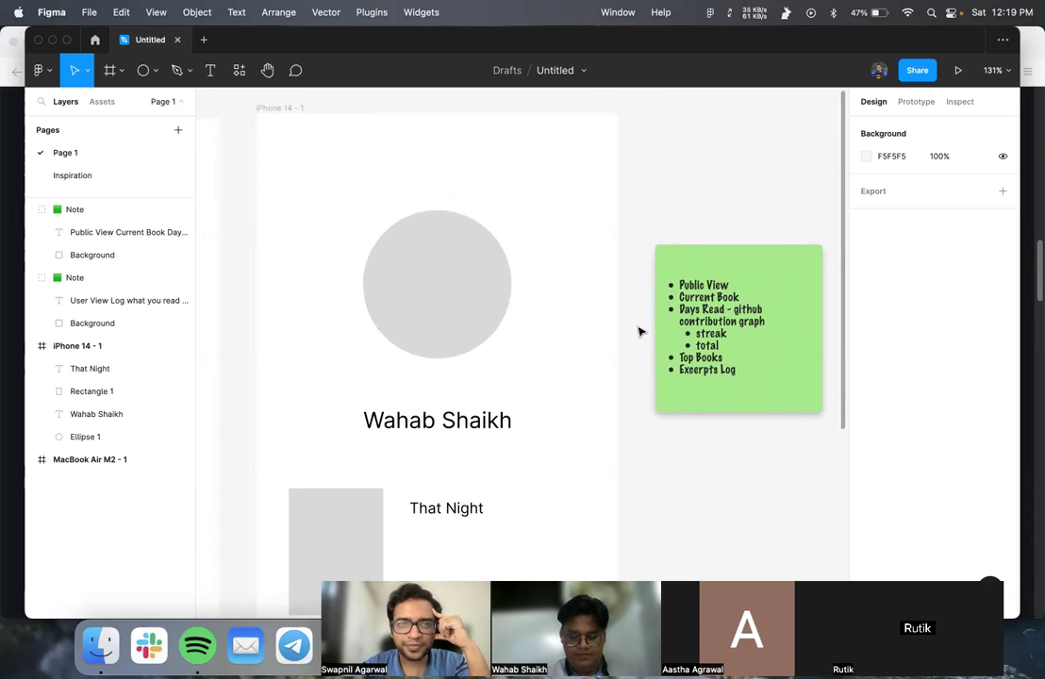
scroll(638, 330, "up", 2)
scroll(639, 329, "right", 2)
- Review the Public View and User View sticky notes by selecting each
left_click(663, 379)
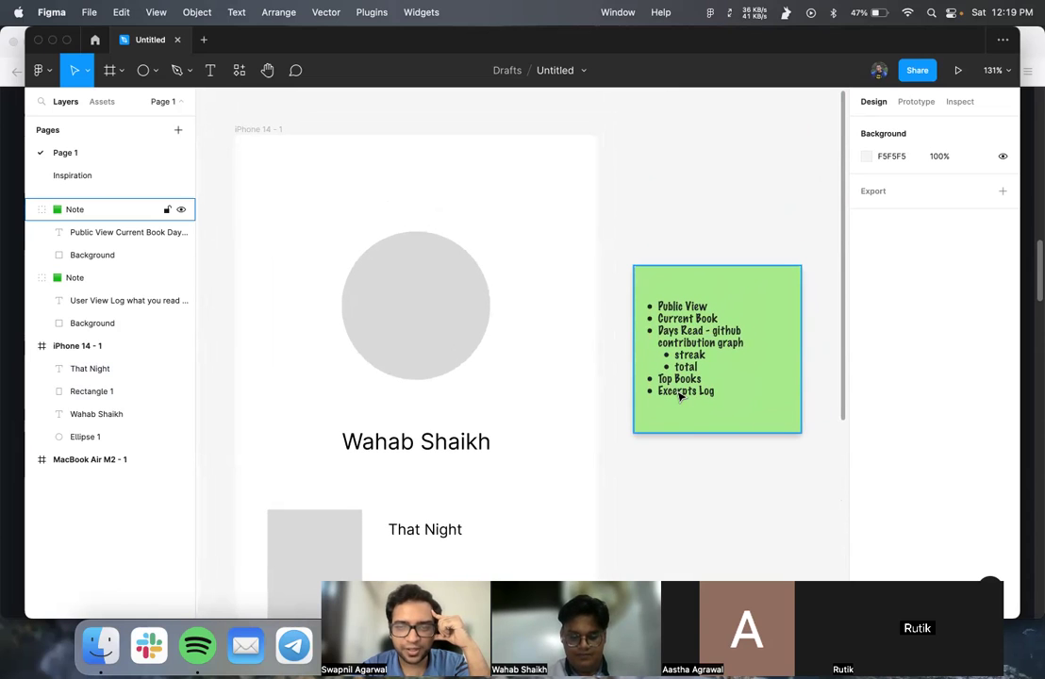
key("Escape")
scroll(681, 396, "down", 5)
scroll(681, 396, "left", 1)
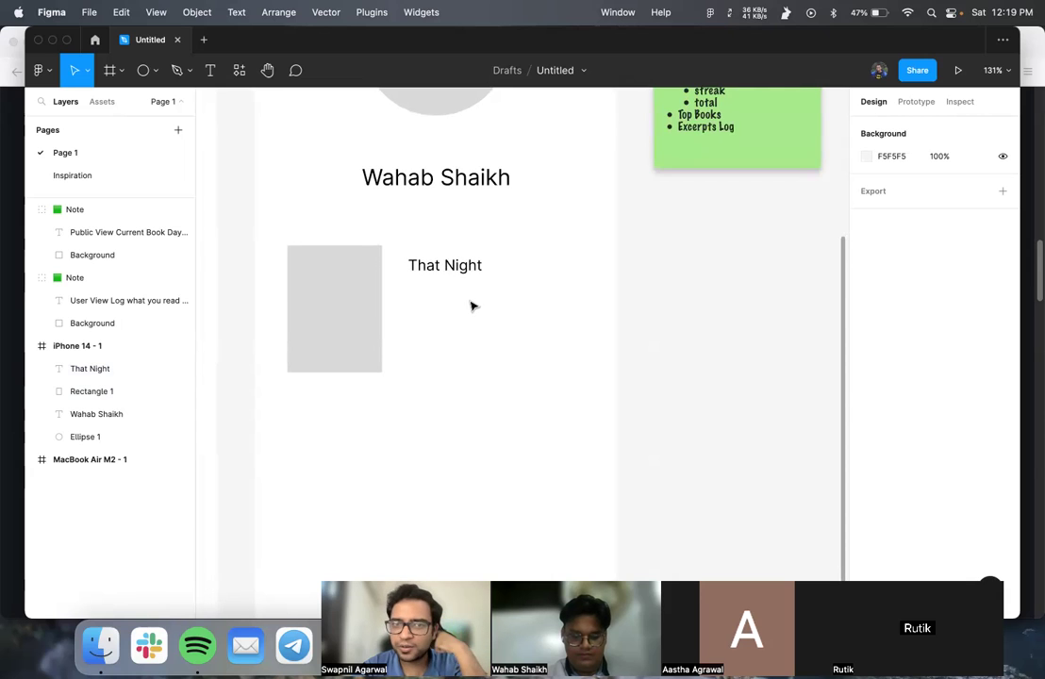
scroll(473, 305, "up", 1)
scroll(474, 305, "right", 1)
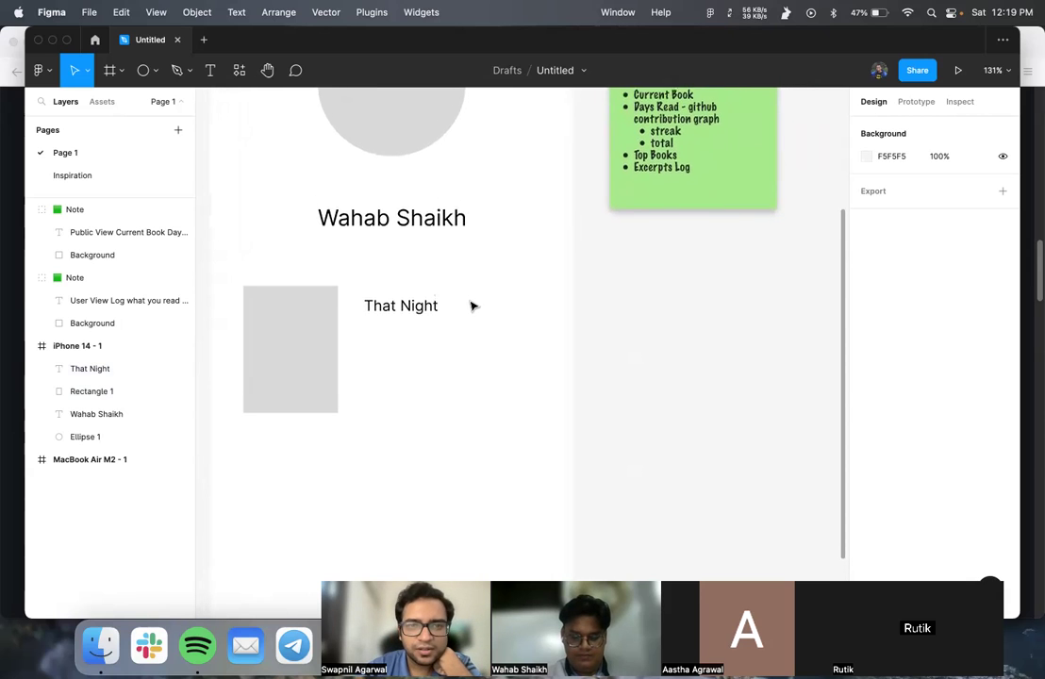
scroll(474, 306, "up", 5)
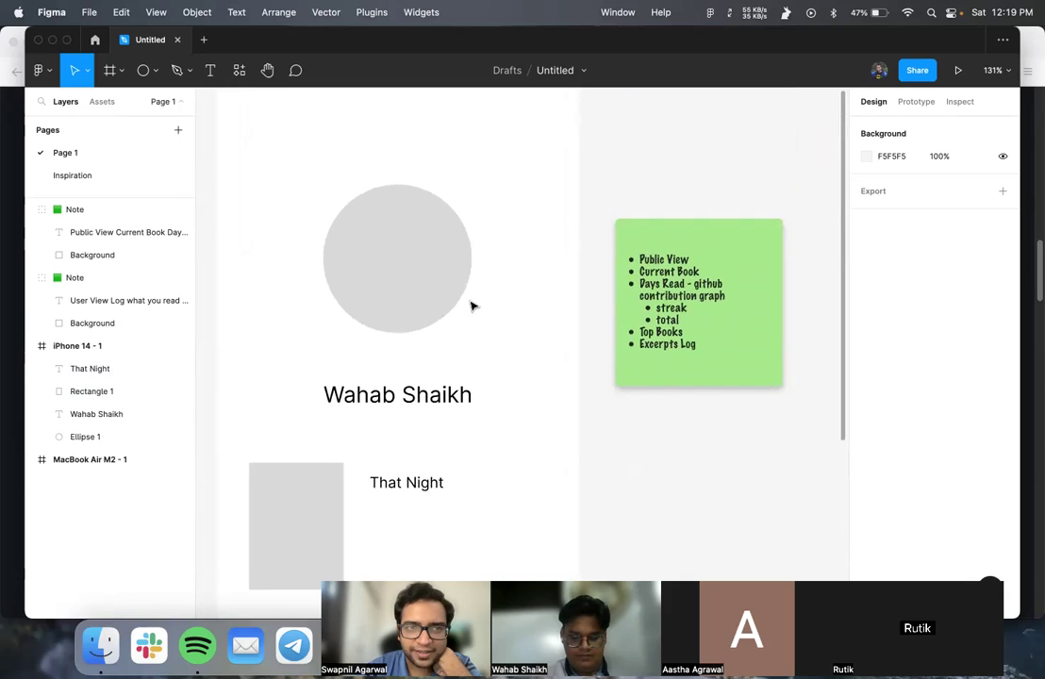
scroll(474, 306, "up", 2)
scroll(474, 306, "right", 7)
scroll(474, 305, "down", 3)
left_click(634, 360)
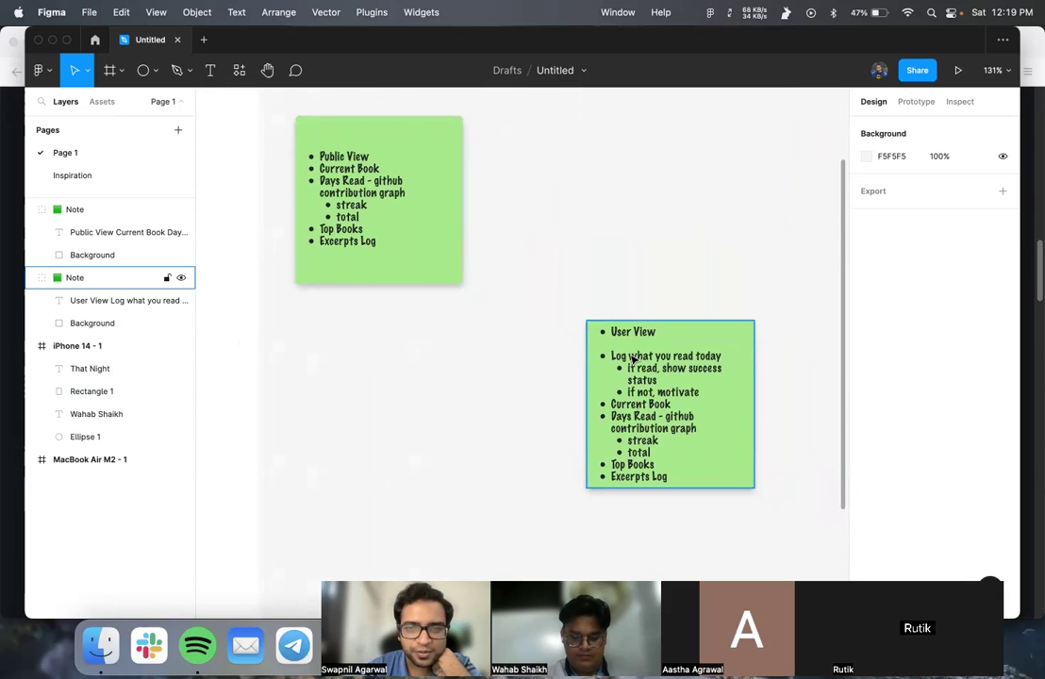
key("Escape")
scroll(632, 362, "down", 3)
scroll(632, 361, "left", 2)
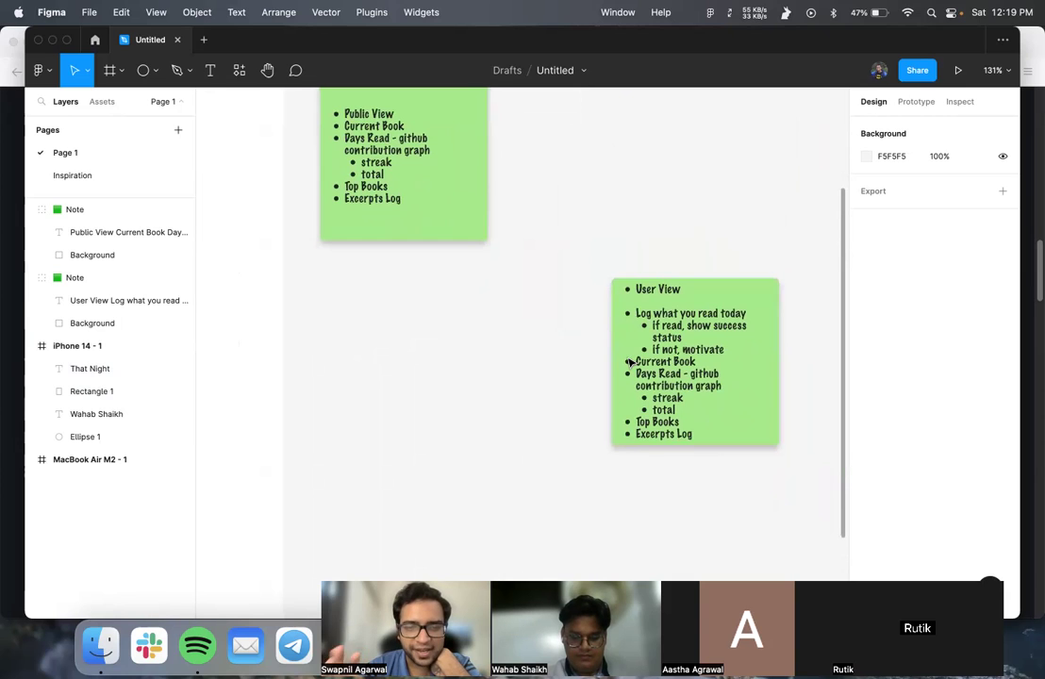
left_click(631, 368)
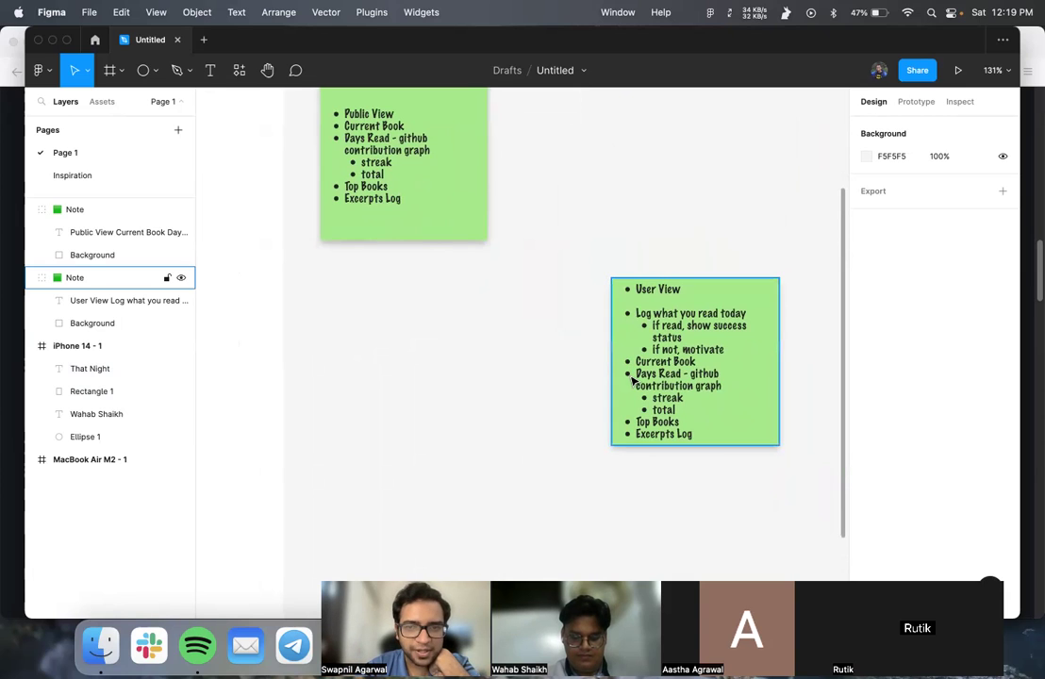
left_click(574, 429)
left_click(630, 374)
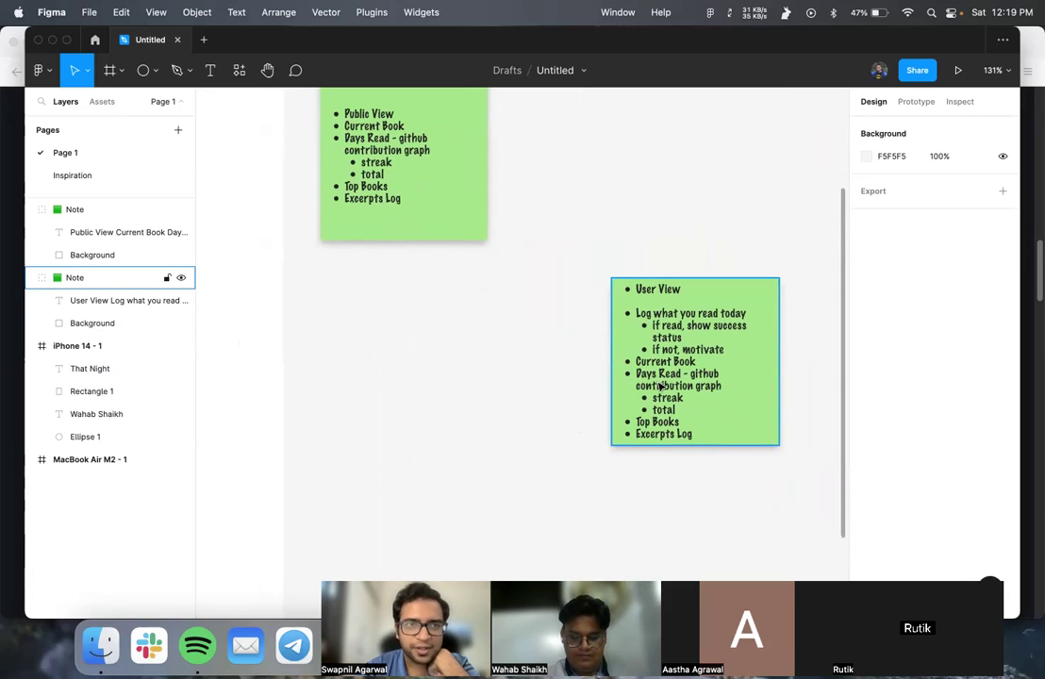
key("Escape")
- Pan the canvas back left to the iPhone 14 - 1 frame
scroll(658, 399, "up", 5)
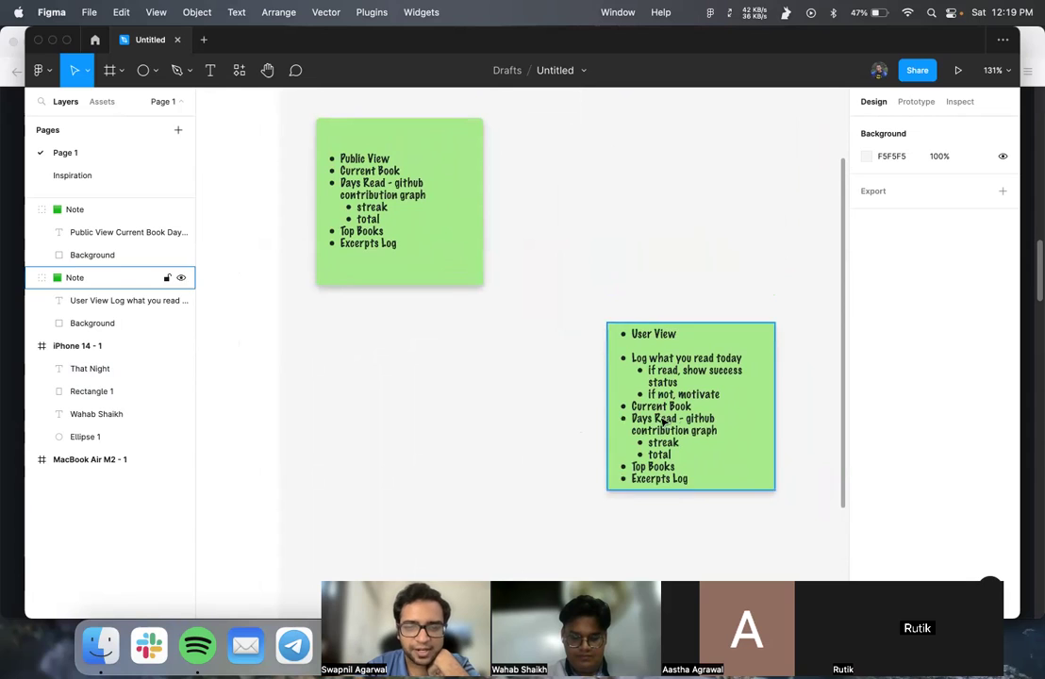
scroll(454, 300, "left", 5)
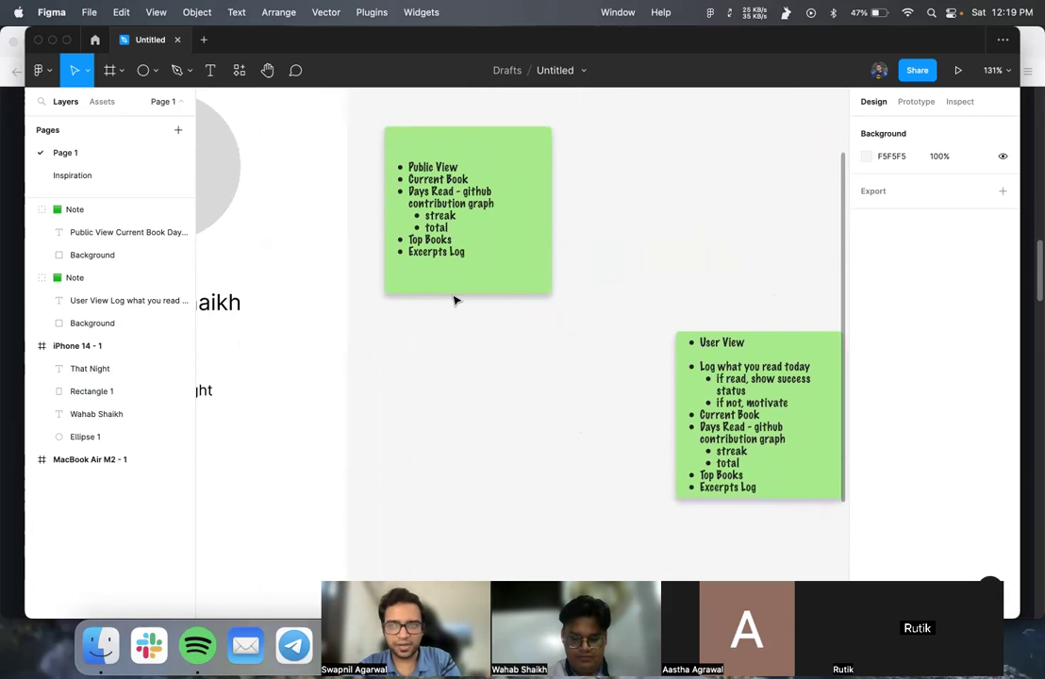
scroll(454, 300, "left", 5)
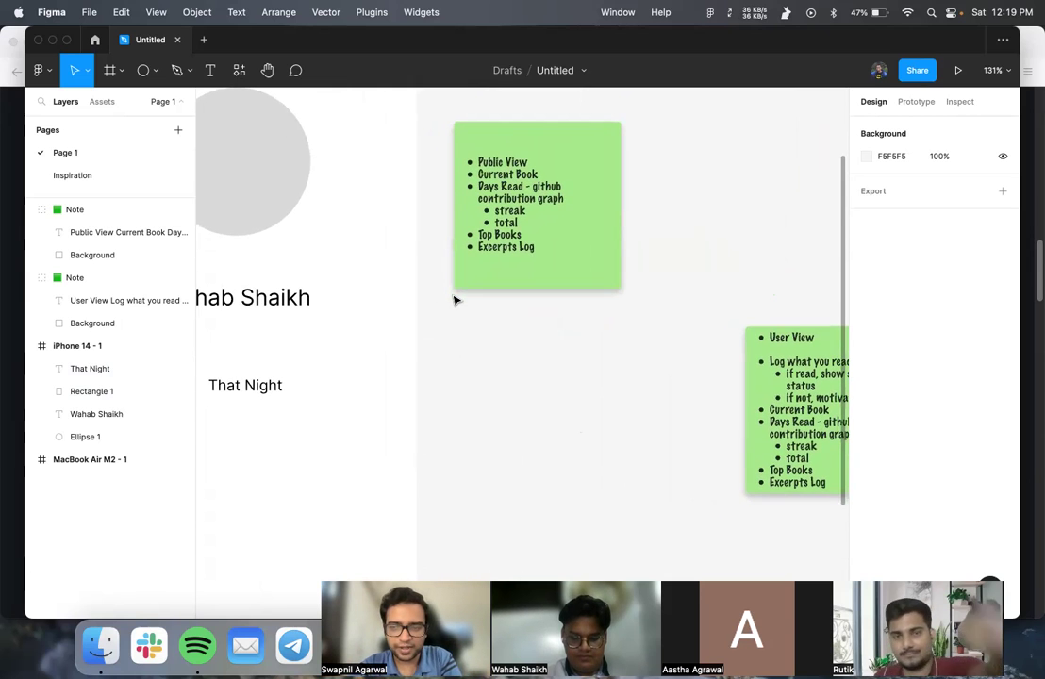
scroll(454, 300, "left", 10)
scroll(454, 300, "down", 3)
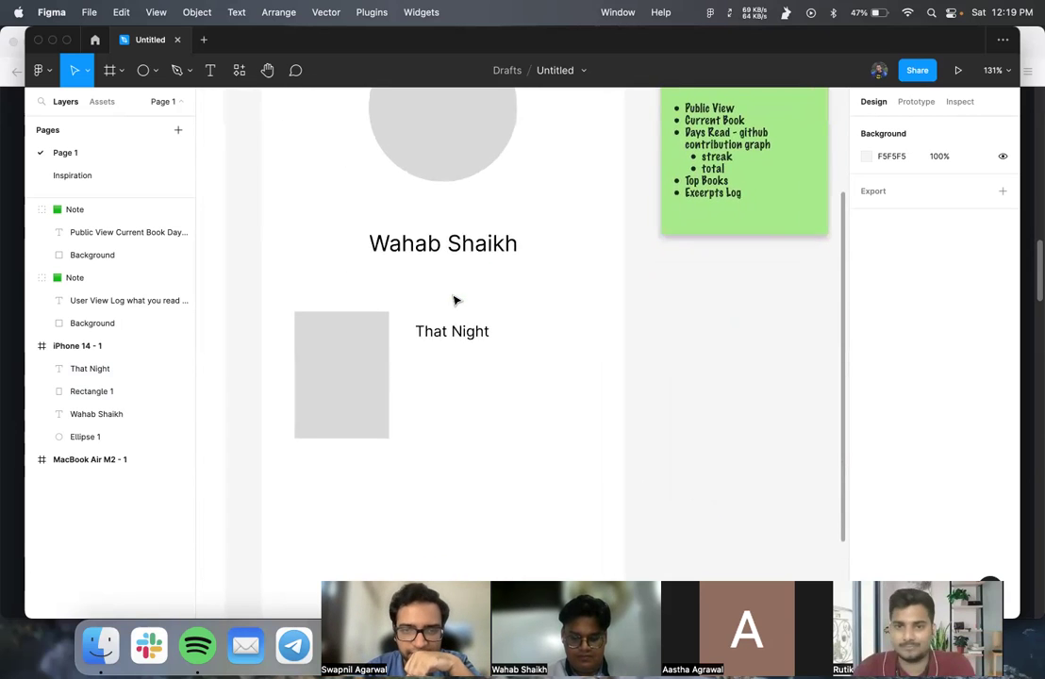
scroll(454, 300, "down", 3)
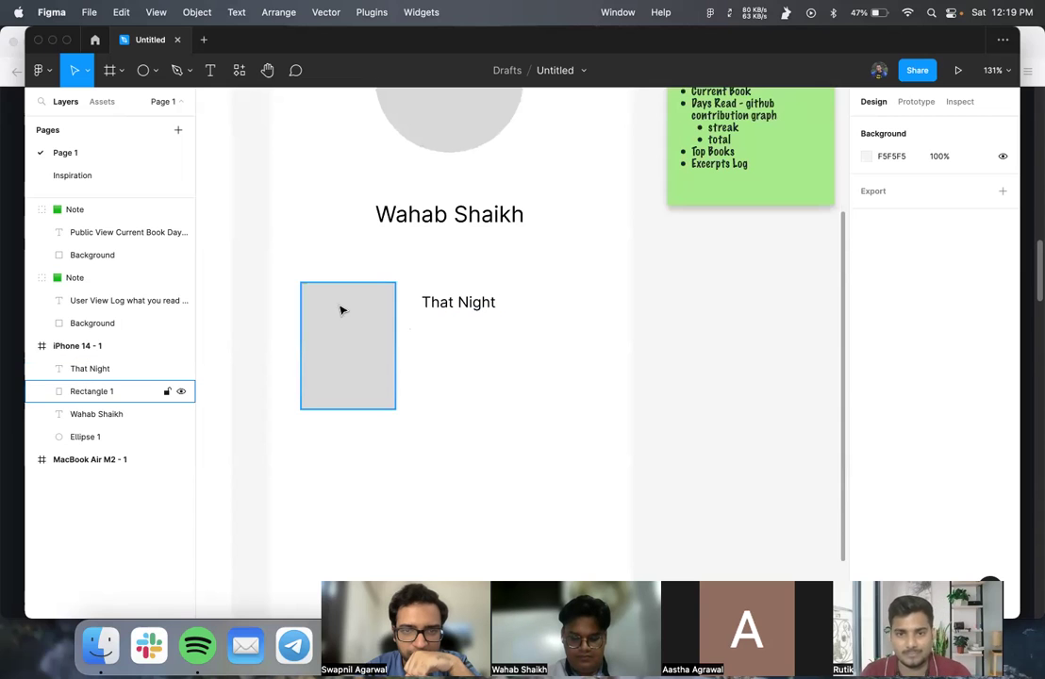
scroll(357, 317, "up", 5)
scroll(407, 289, "down", 3)
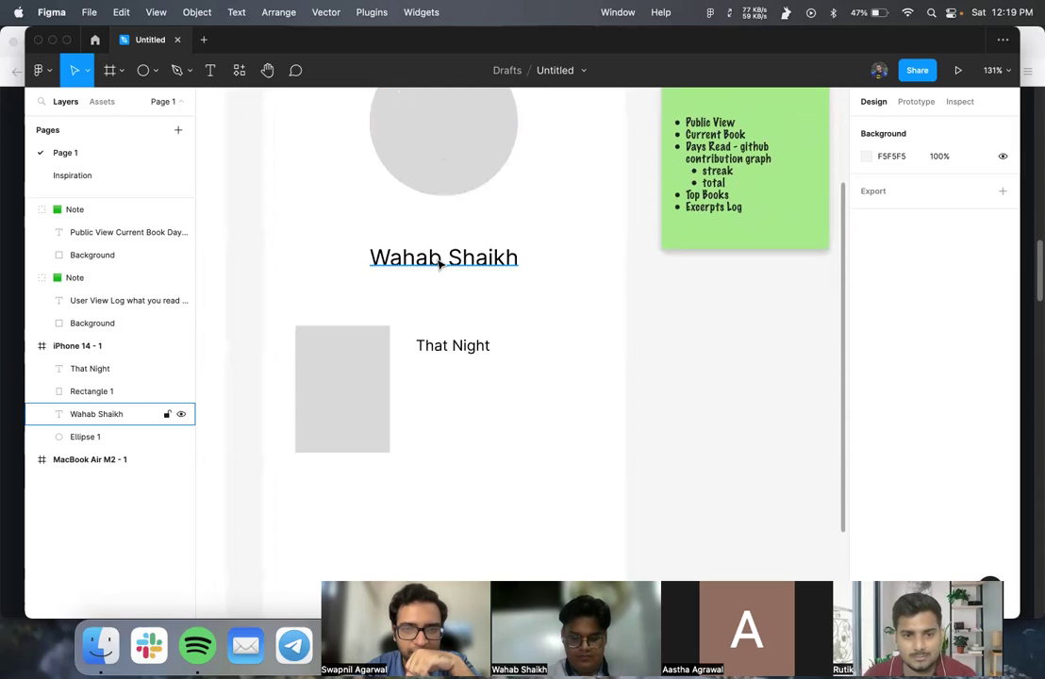
- Nudge the name up and type 'Reading for X days' beneath it
left_click_drag(440, 267, 444, 242)
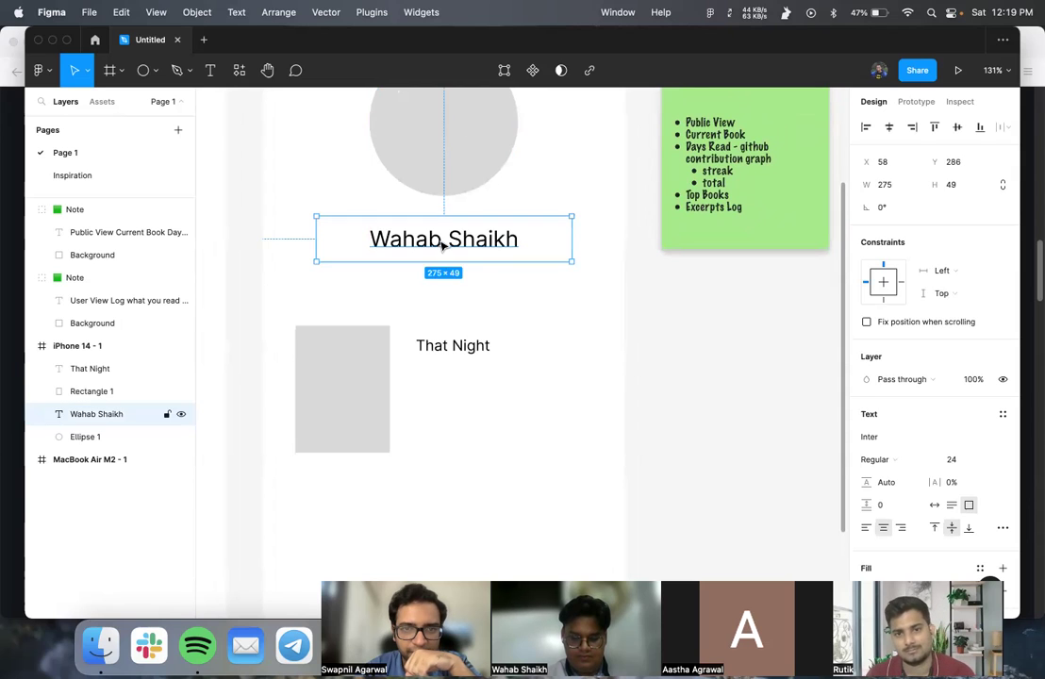
left_click(427, 281)
key("t")
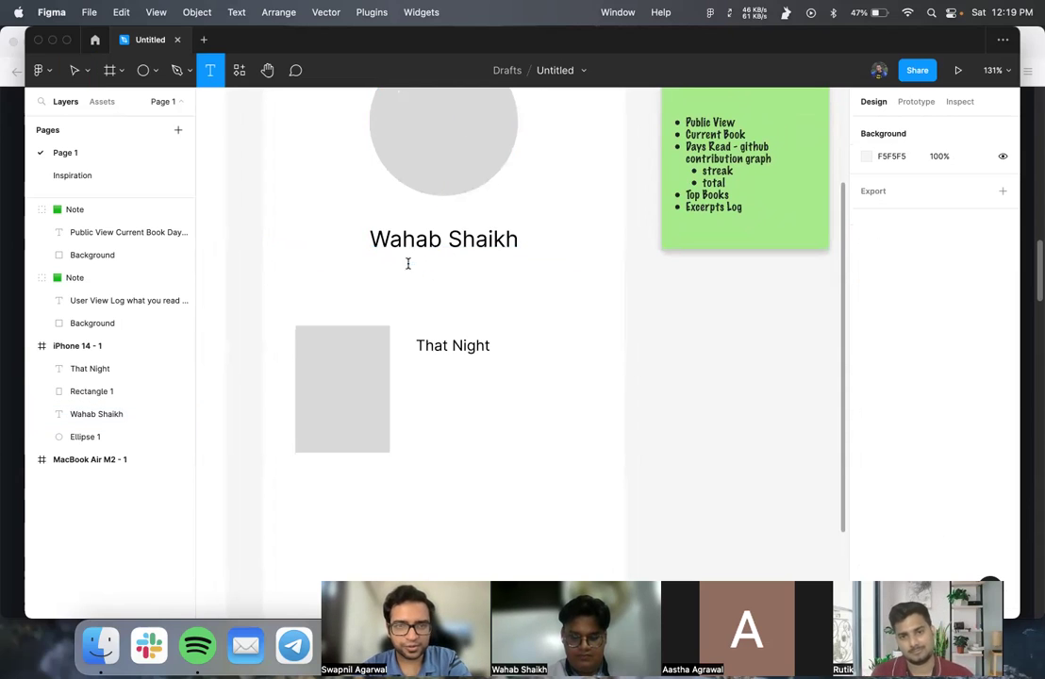
left_click(406, 267)
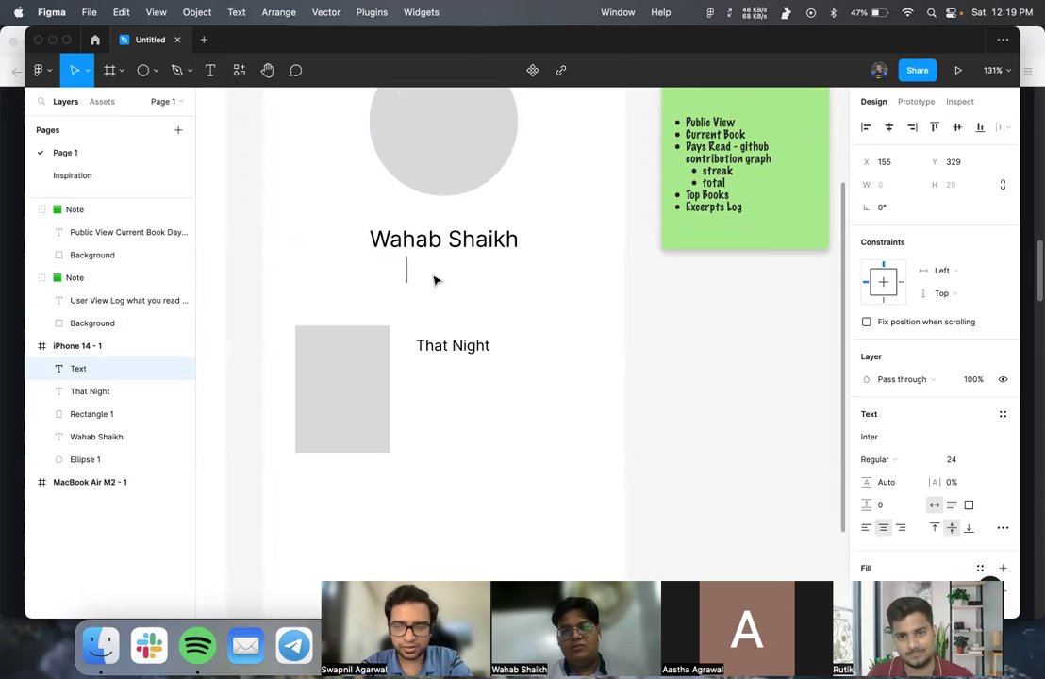
type("Reading for X days")
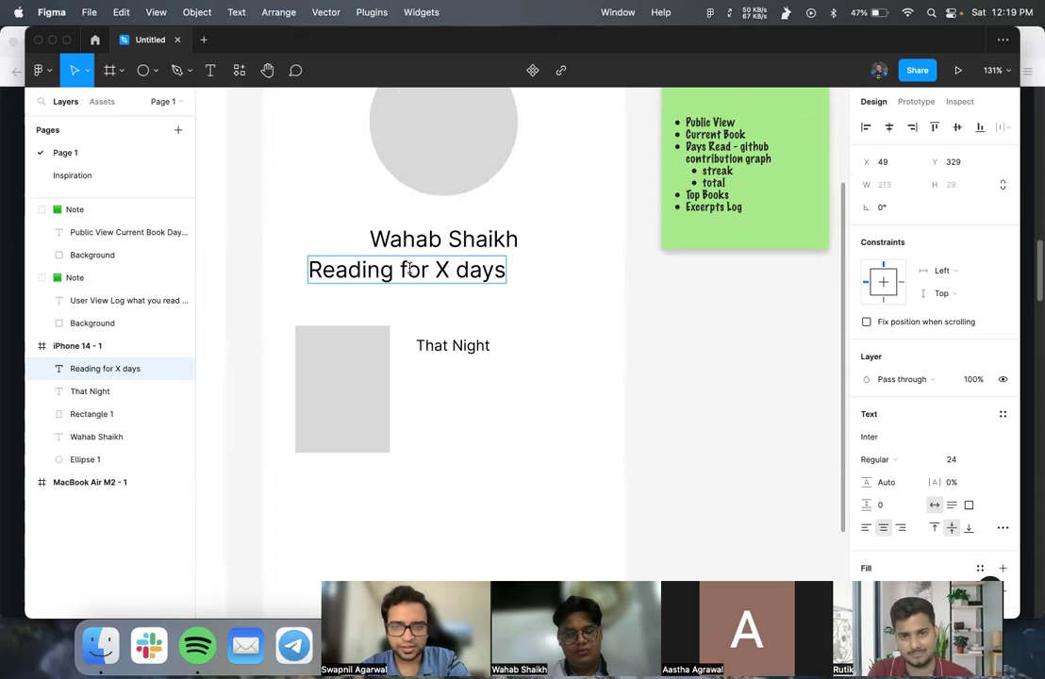
- Set the Reading for X days line to size 14 and centre it under the name
triple_click(410, 268)
left_click(988, 459)
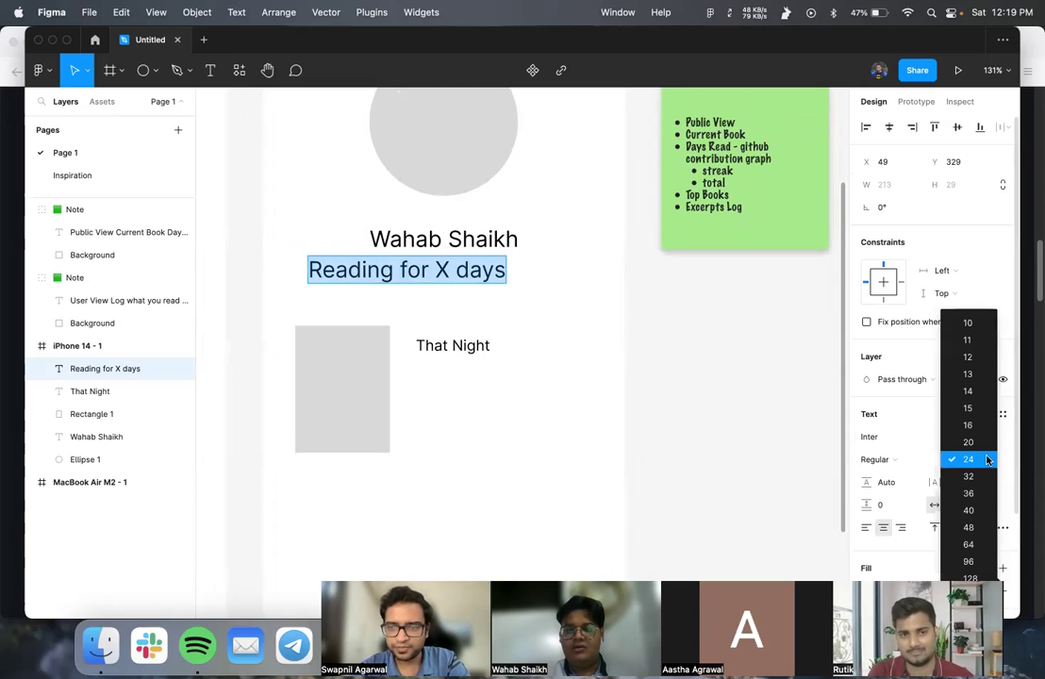
left_click(974, 396)
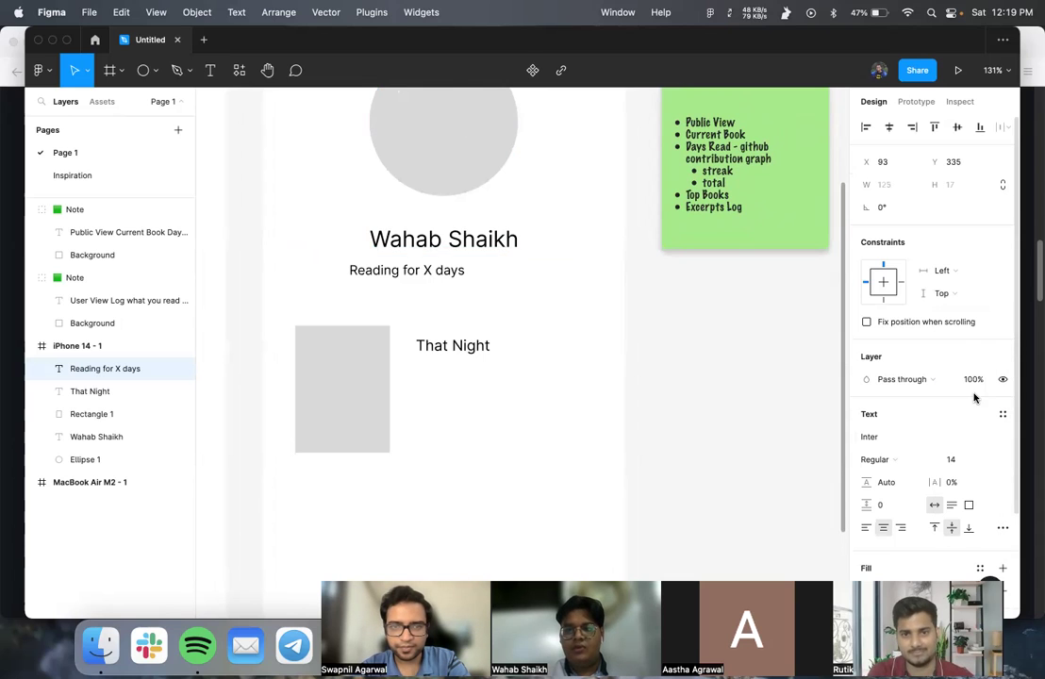
left_click_drag(413, 271, 442, 273)
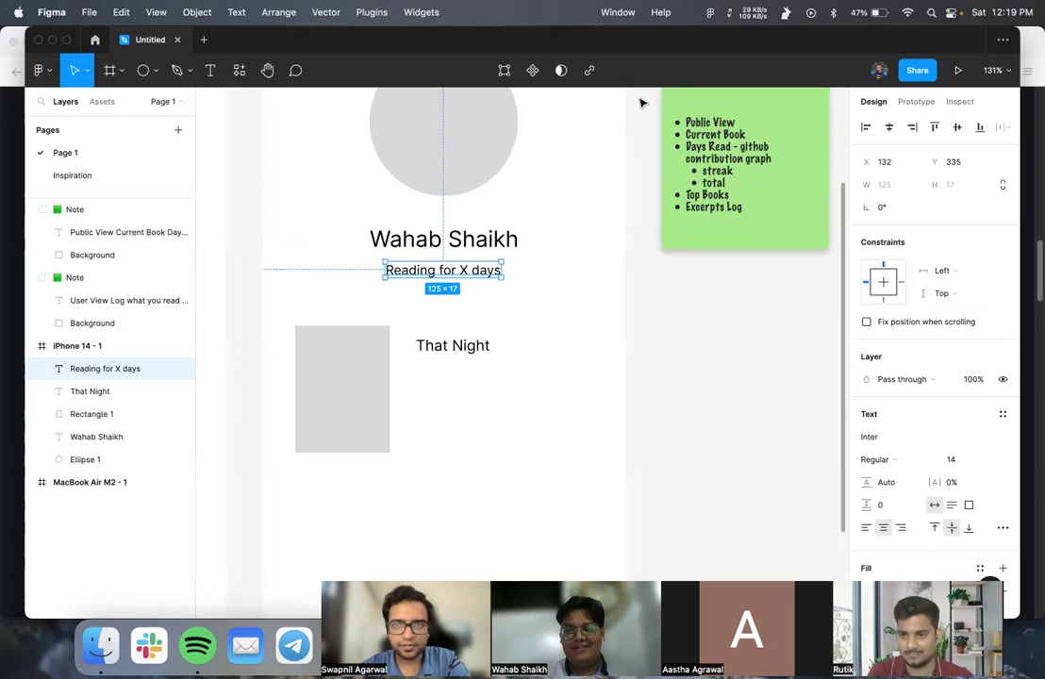
double_click(472, 270)
left_click(474, 270)
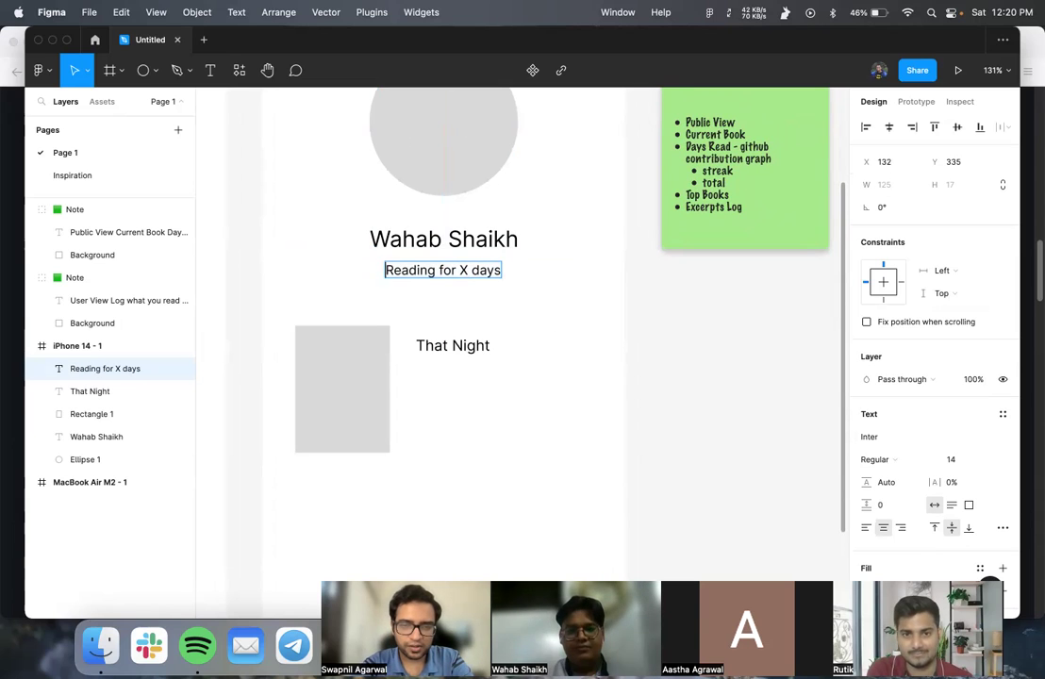
- Change the line to '18 🔥', deleting the 'Reading for X days' words
left_click(386, 270)
type("18 ")
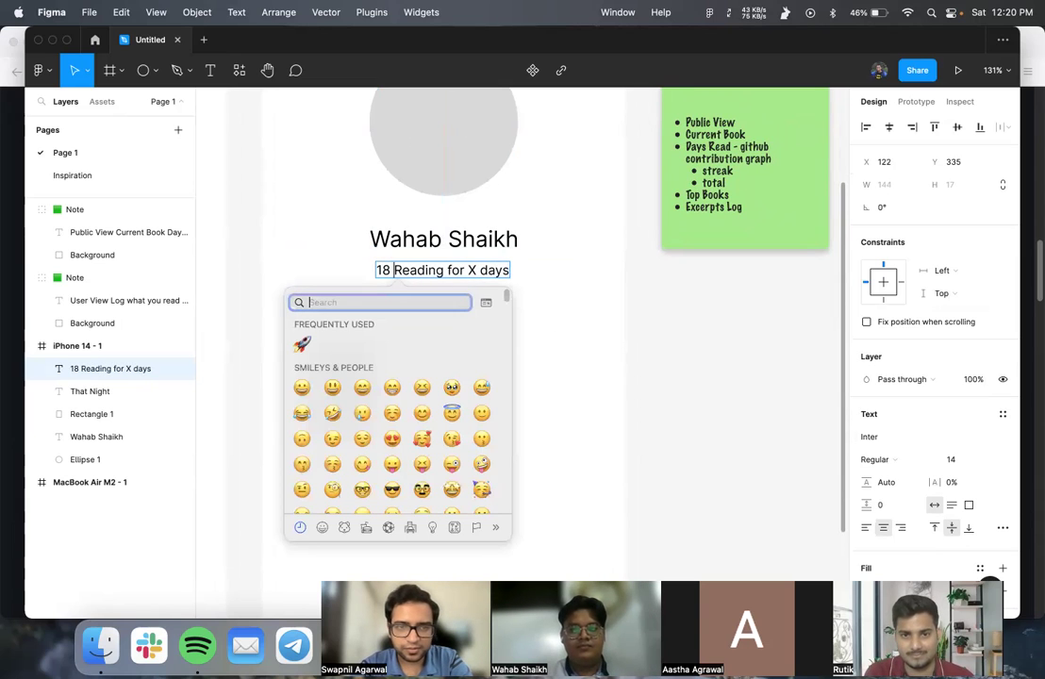
type("fire")
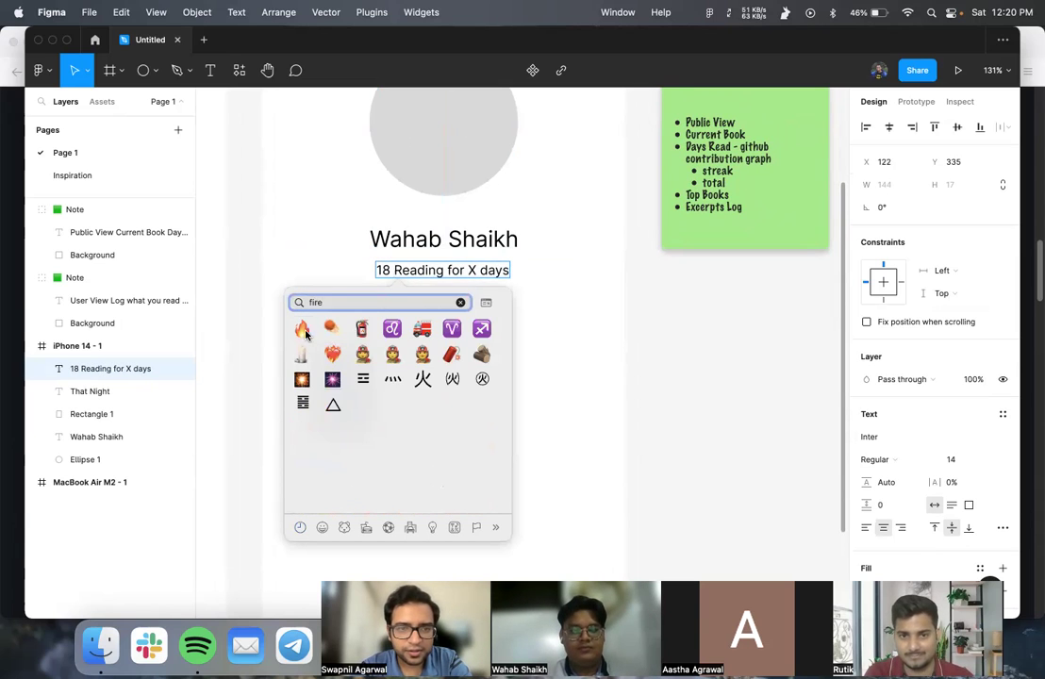
key("Escape")
left_click_drag(412, 271, 517, 271)
key("BackSpace")
key("Escape")
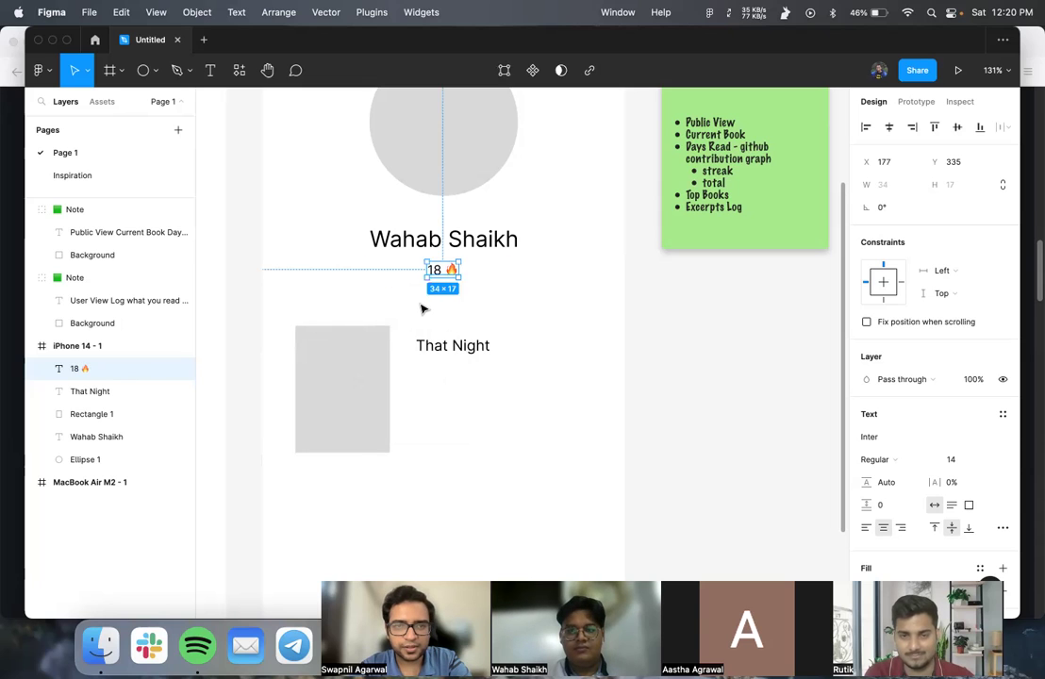
left_click(444, 309)
- Insert a stack-of-books emoji after the fire emoji, then undo it
double_click(448, 270)
left_click(453, 272)
key("ctrl+super+space")
type("b")
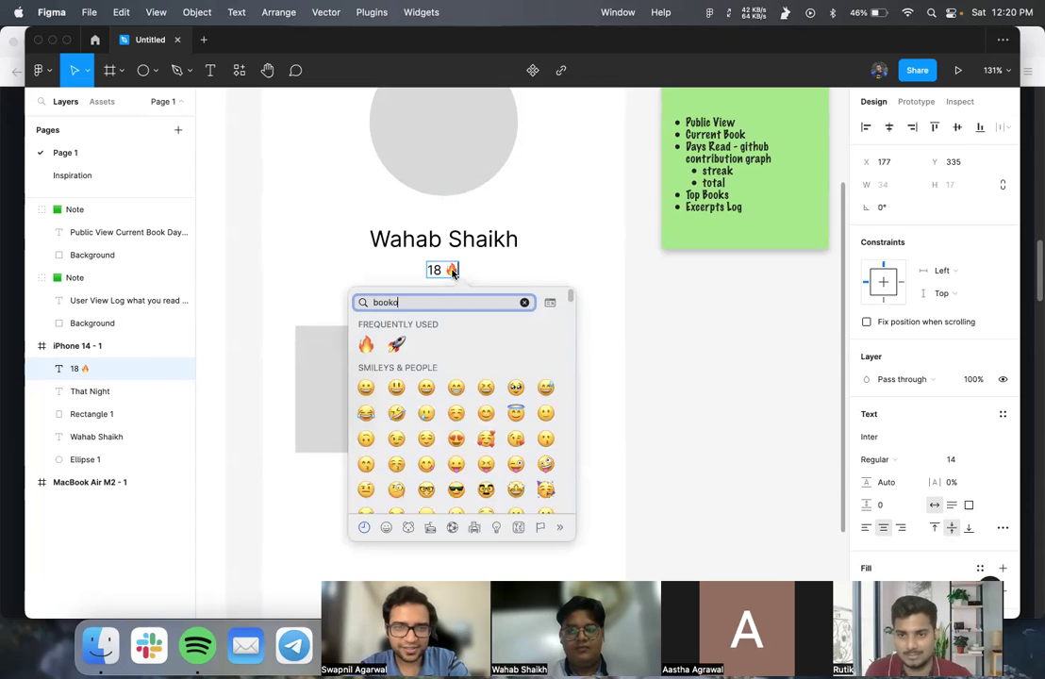
type("ooko")
key("BackSpace")
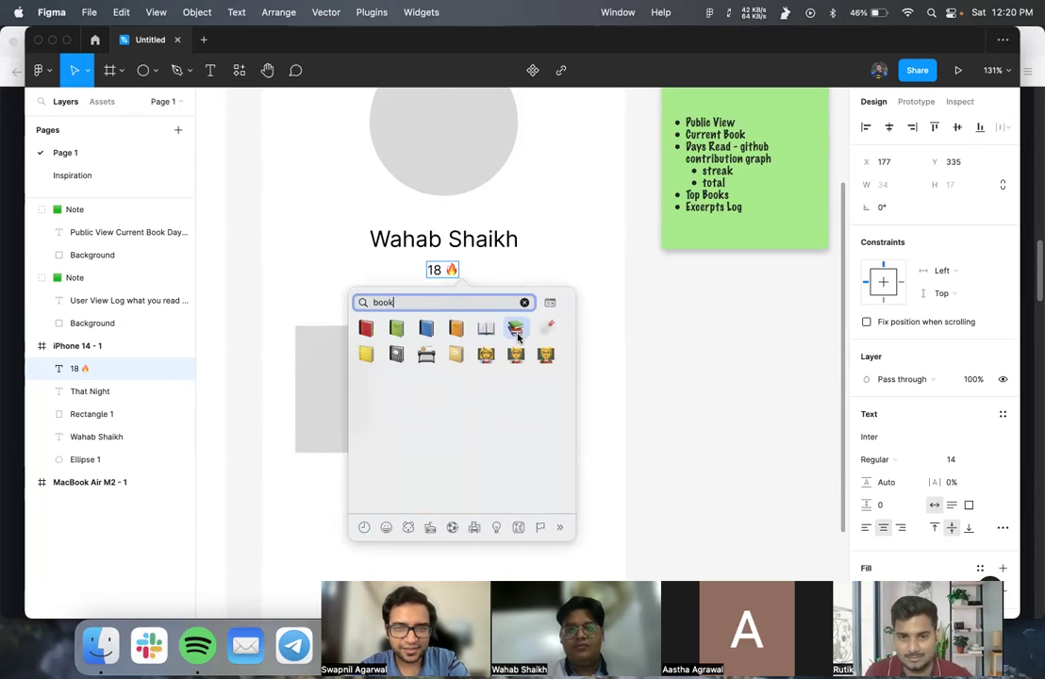
left_click(515, 328)
key("super+z")
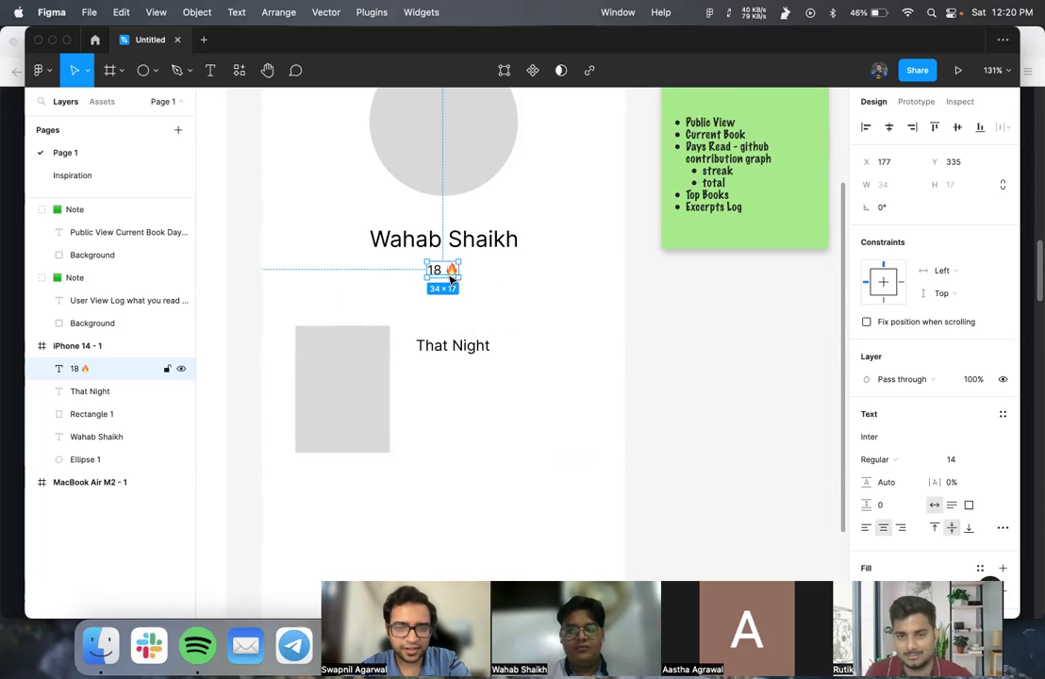
- Duplicate the counter just below and change the copy to '18 📚'
left_click_drag(451, 280, 451, 296)
double_click(450, 295)
type("18 📚")
key("Escape")
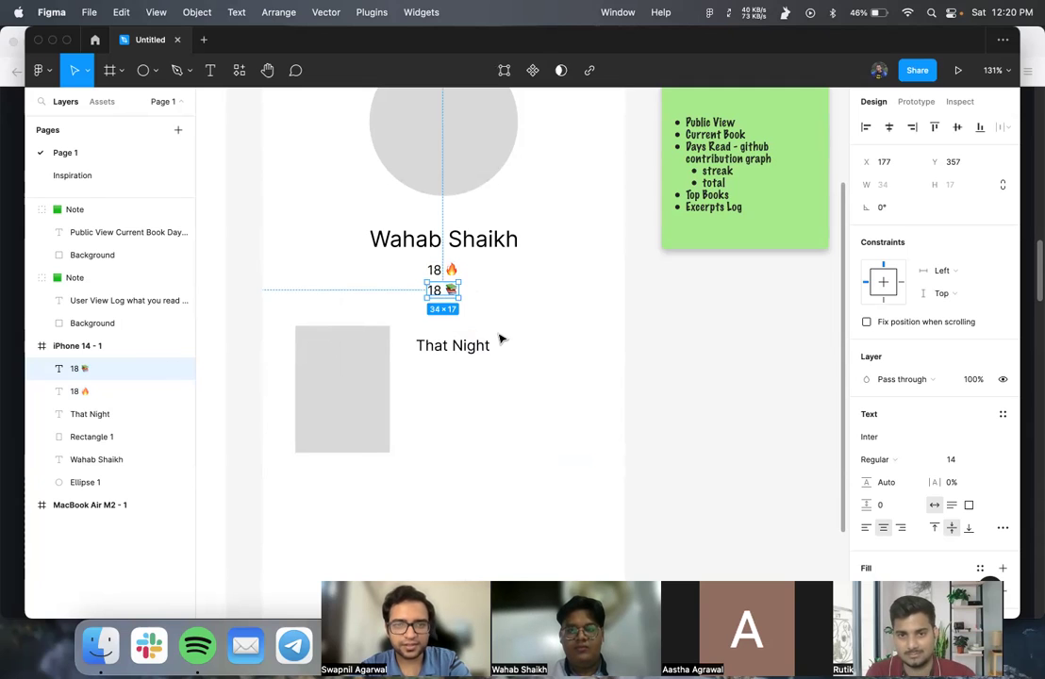
left_click(501, 339)
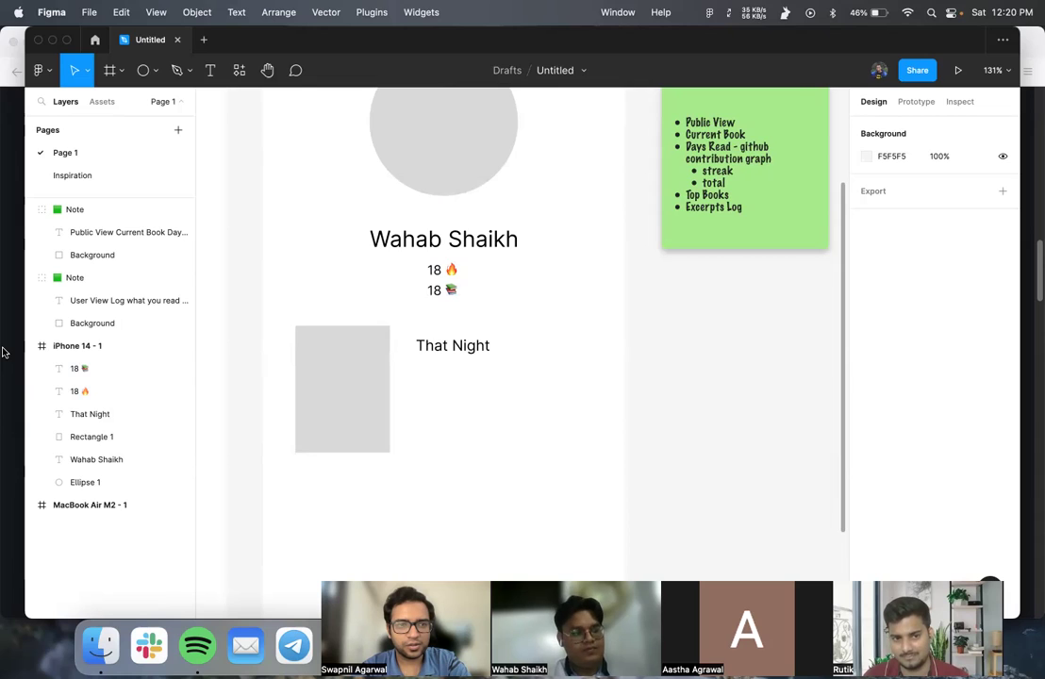
- In Firefox, search for getmakerlog and open the Makerlog home page
key("super+Tab")
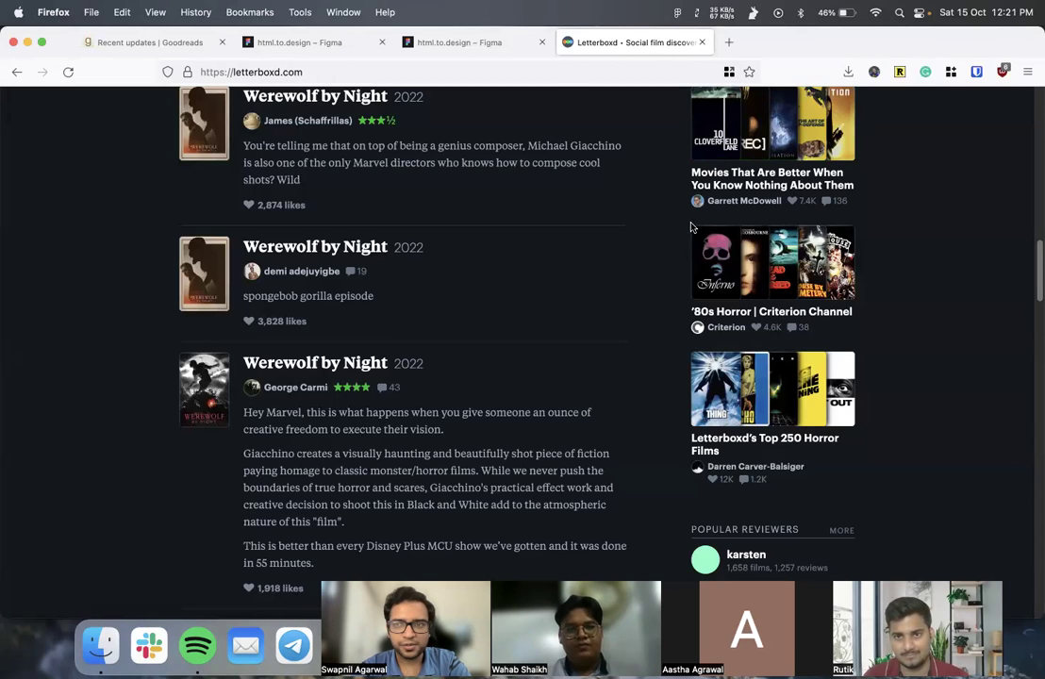
left_click(732, 41)
type("getmker")
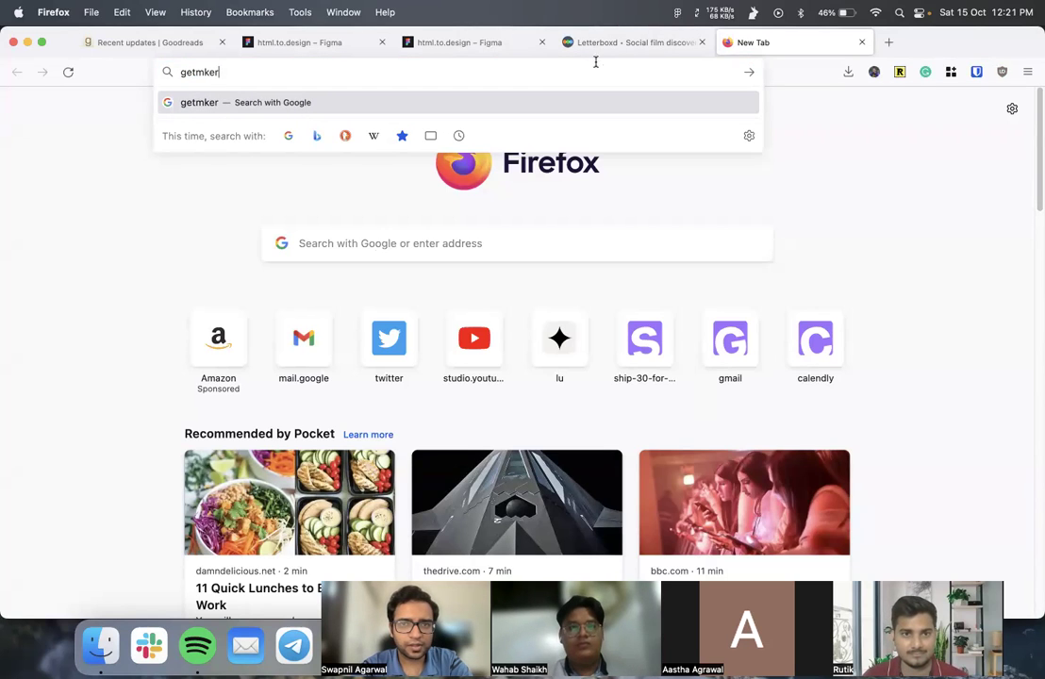
key("BackSpace")
key("BackSpace")
key("BackSpace")
type("akerlog")
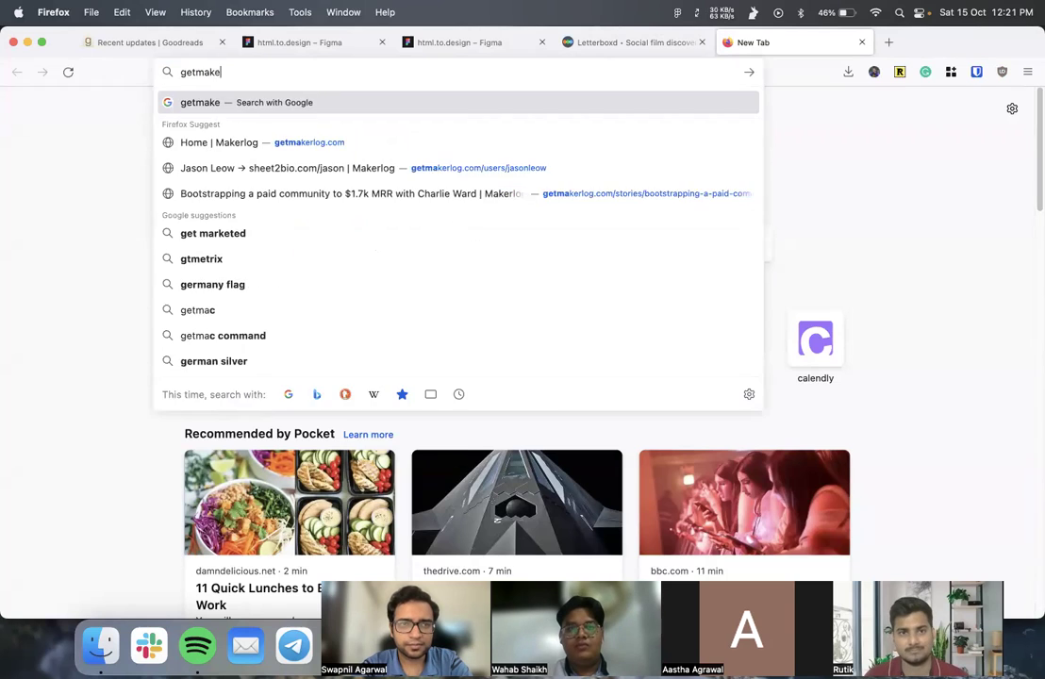
key("Return")
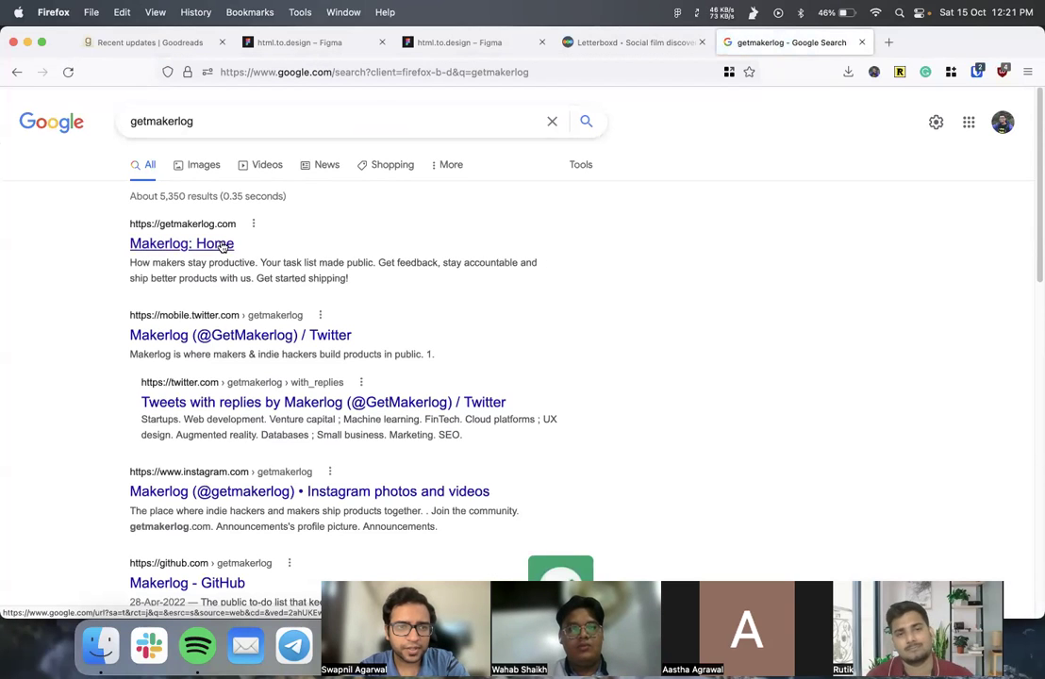
left_click(228, 242)
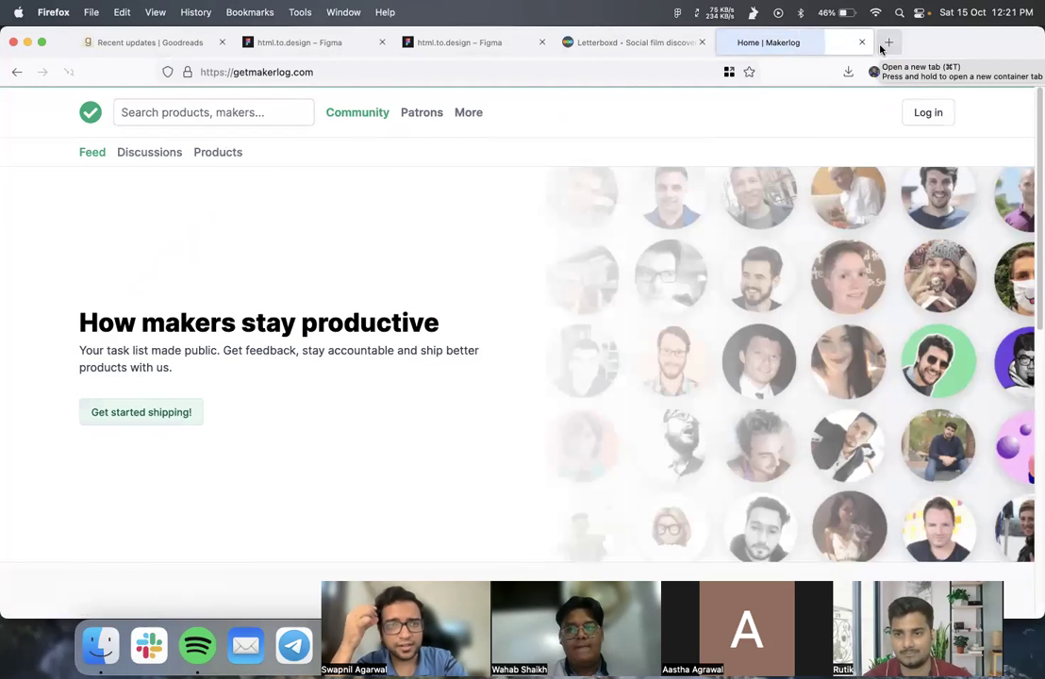
scroll(596, 339, "down", 10)
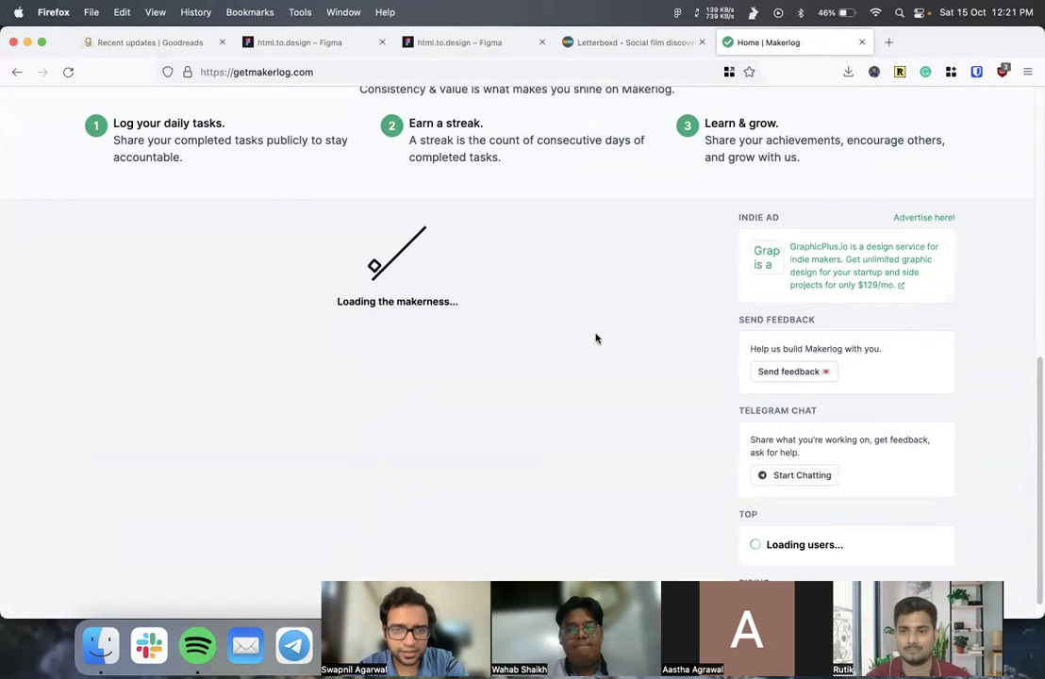
- Load a GitHub profile address in a new tab
left_click(886, 42)
type("github.com/swapagarwal/")
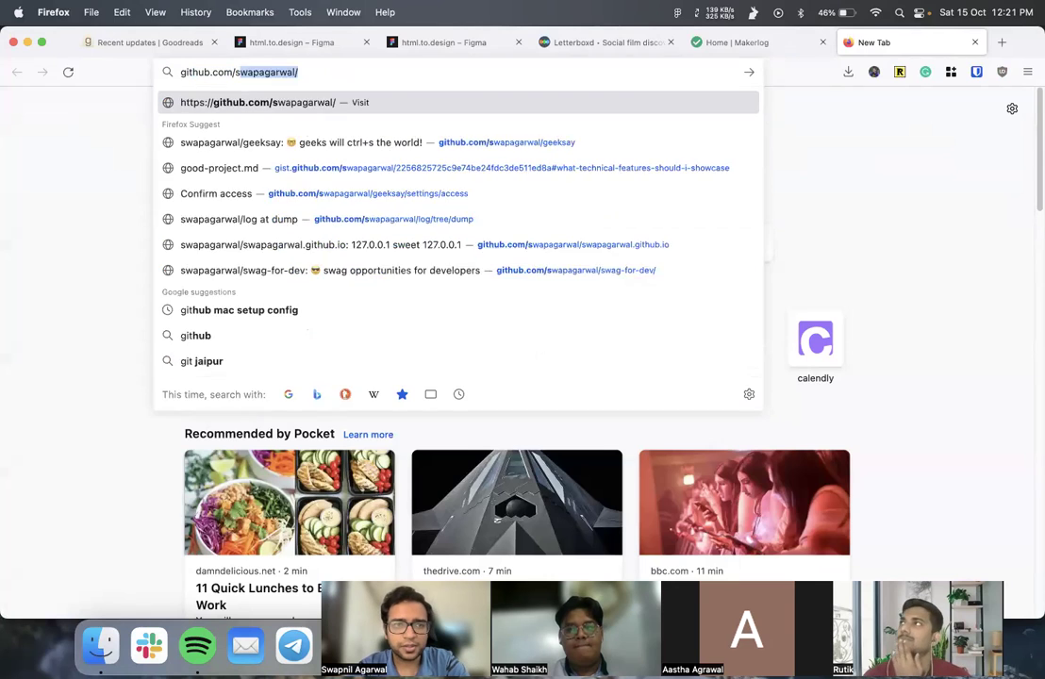
key("Return")
- Back on Makerlog, scroll to the Top streak list and screenshot it
left_click(754, 41)
scroll(388, 436, "down", 3)
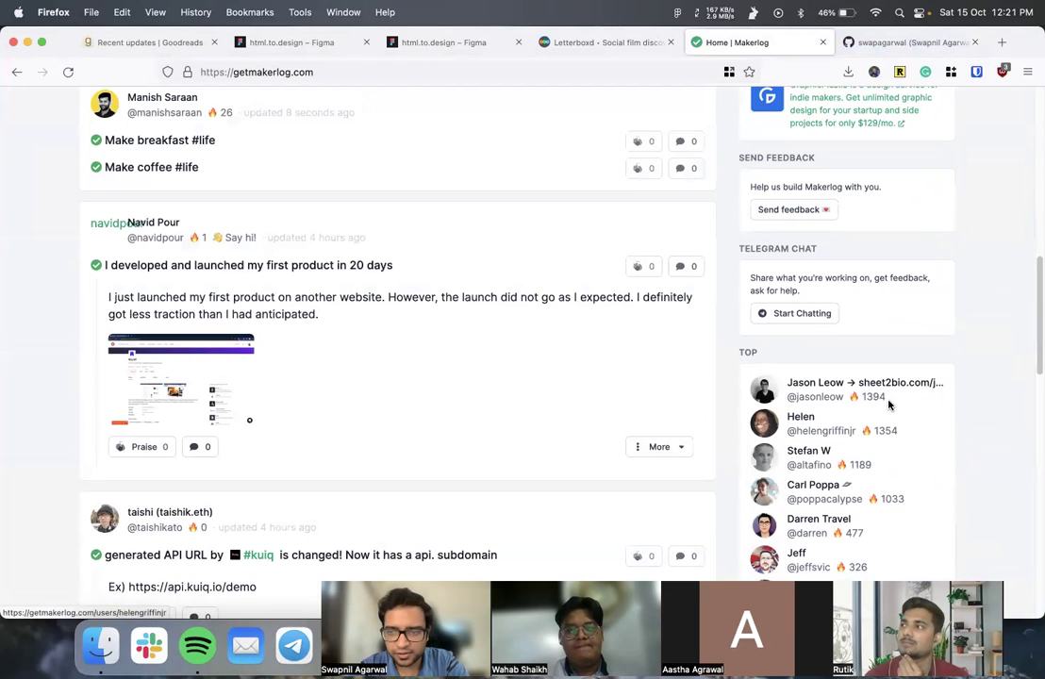
mouse_move(892, 401)
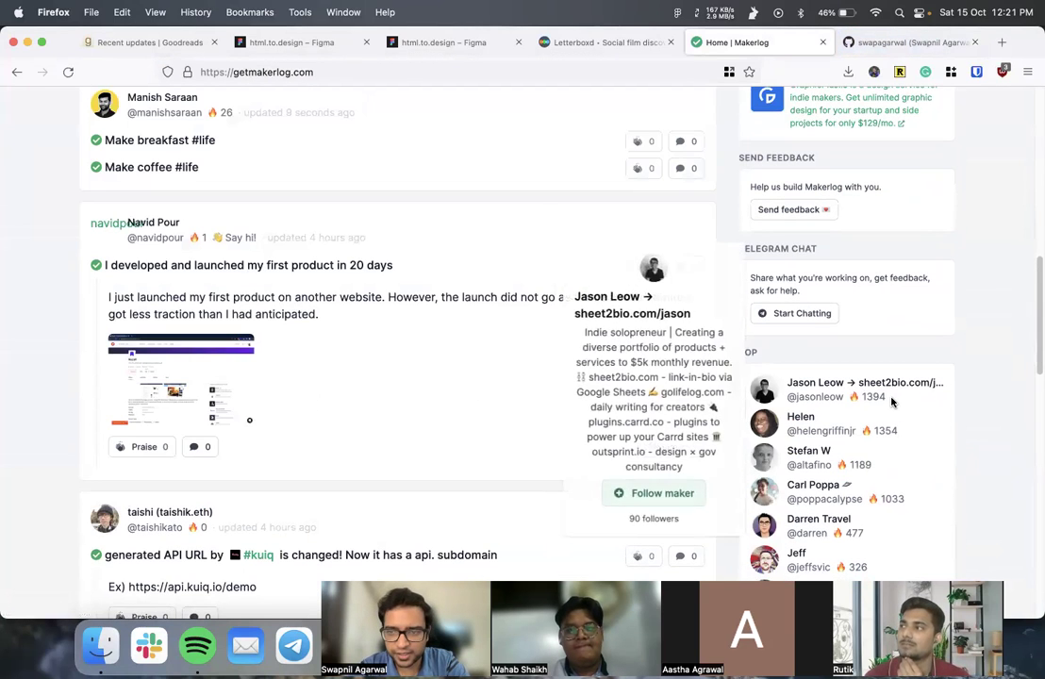
scroll(892, 401, "down", 2)
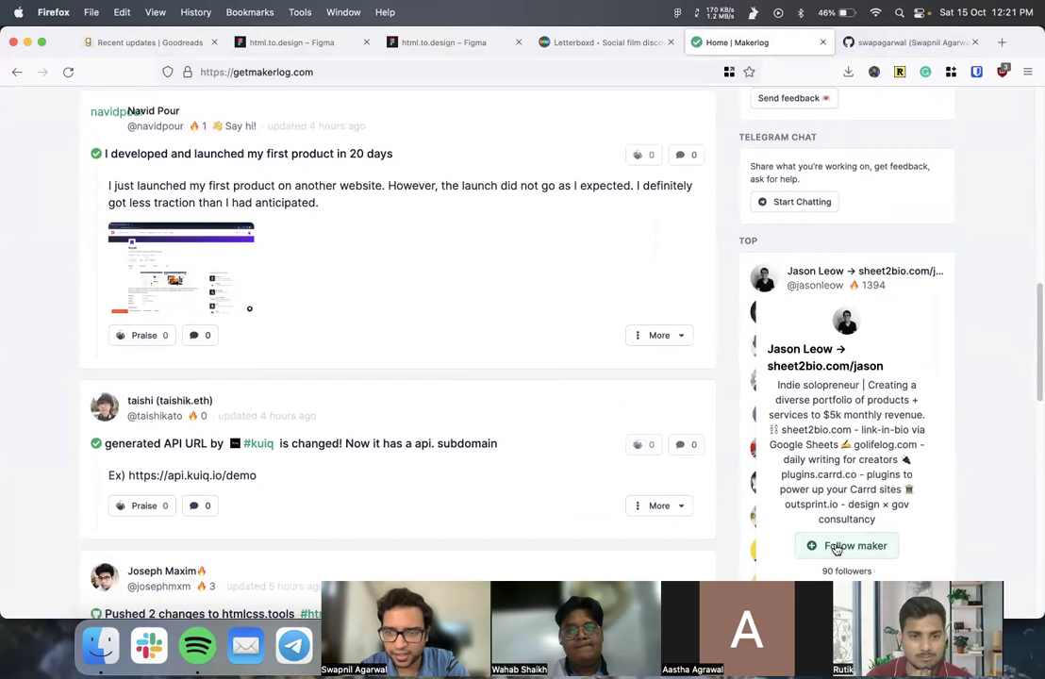
scroll(842, 528, "down", 2)
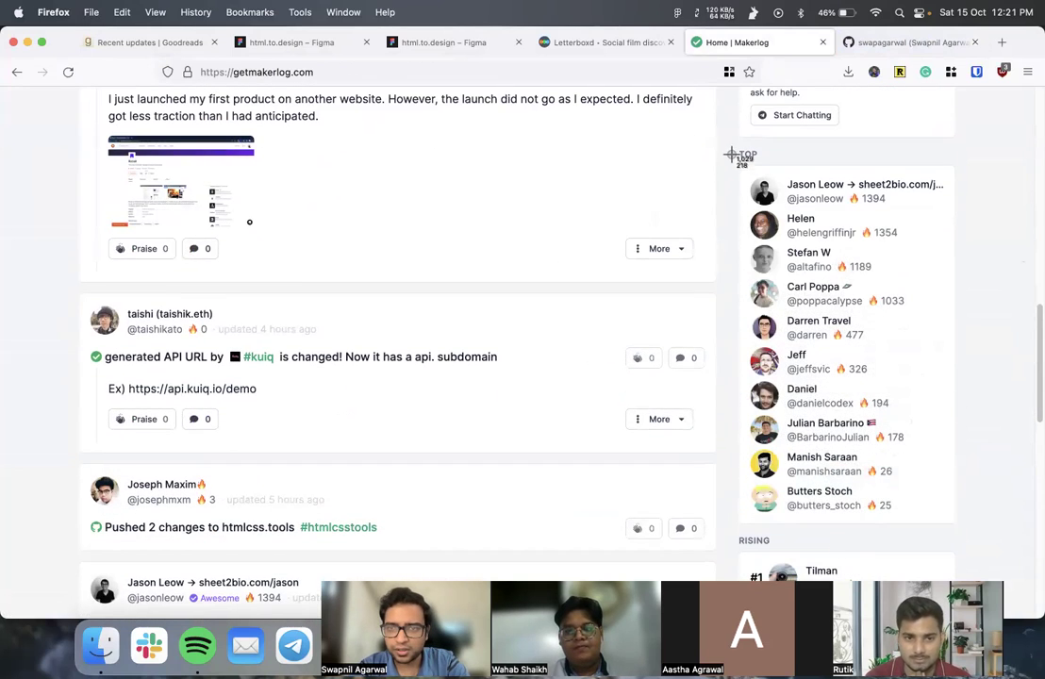
left_click_drag(728, 141, 972, 538)
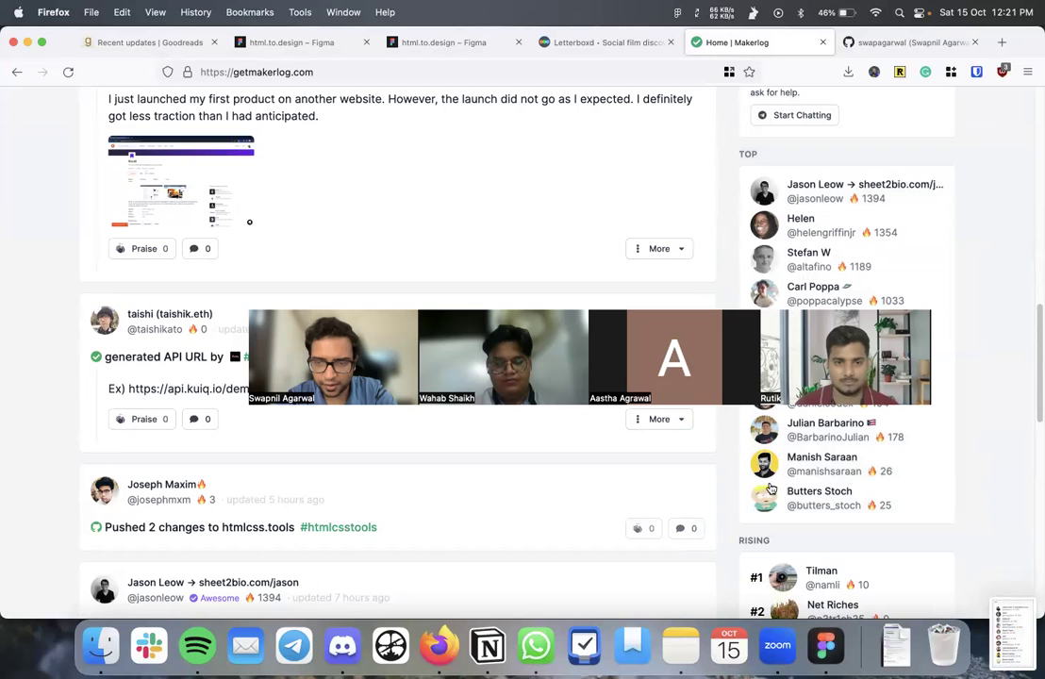
key("super+Tab")
- Drop the Makerlog Top screenshot onto Figma's Inspiration page, then return to Firefox
left_click(93, 177)
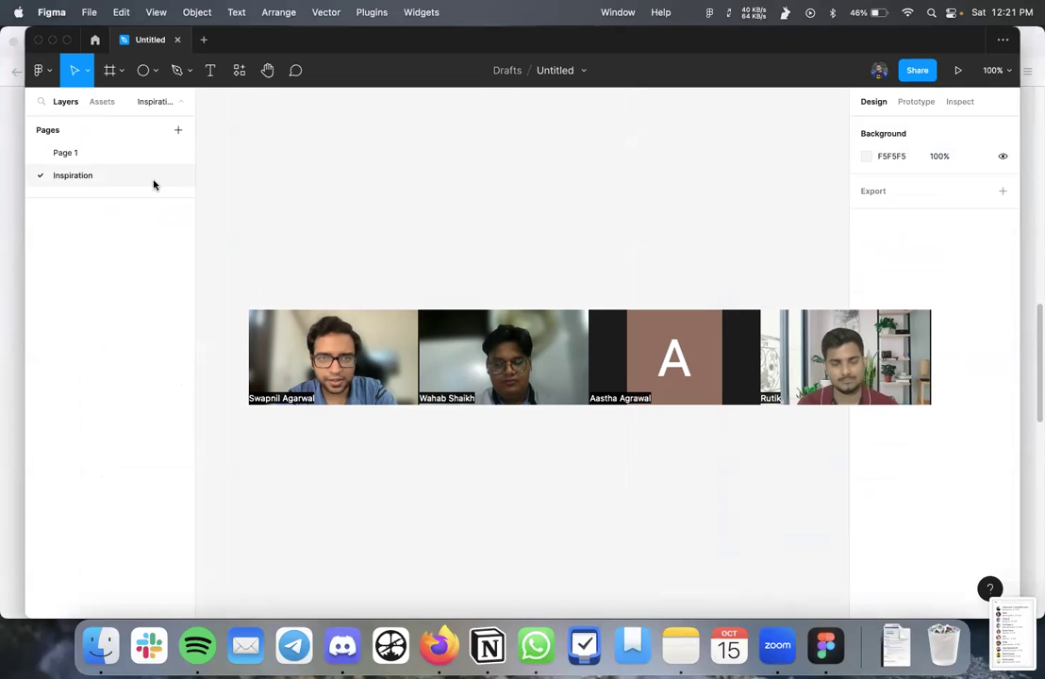
left_click_drag(1014, 623, 273, 273)
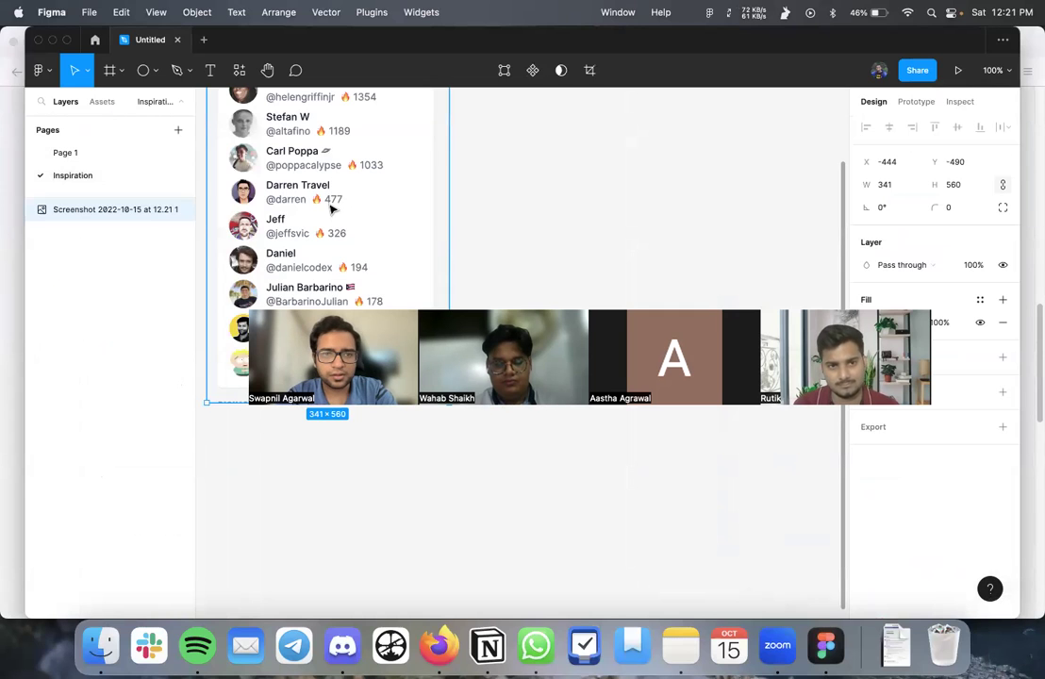
scroll(460, 390, "down", 3)
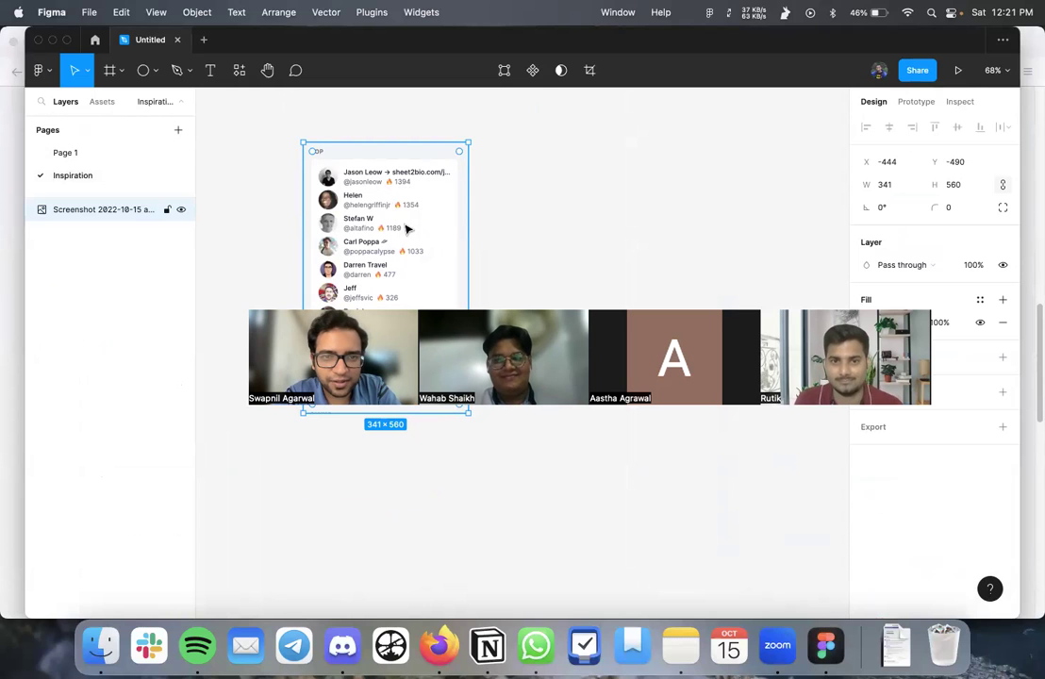
left_click(439, 646)
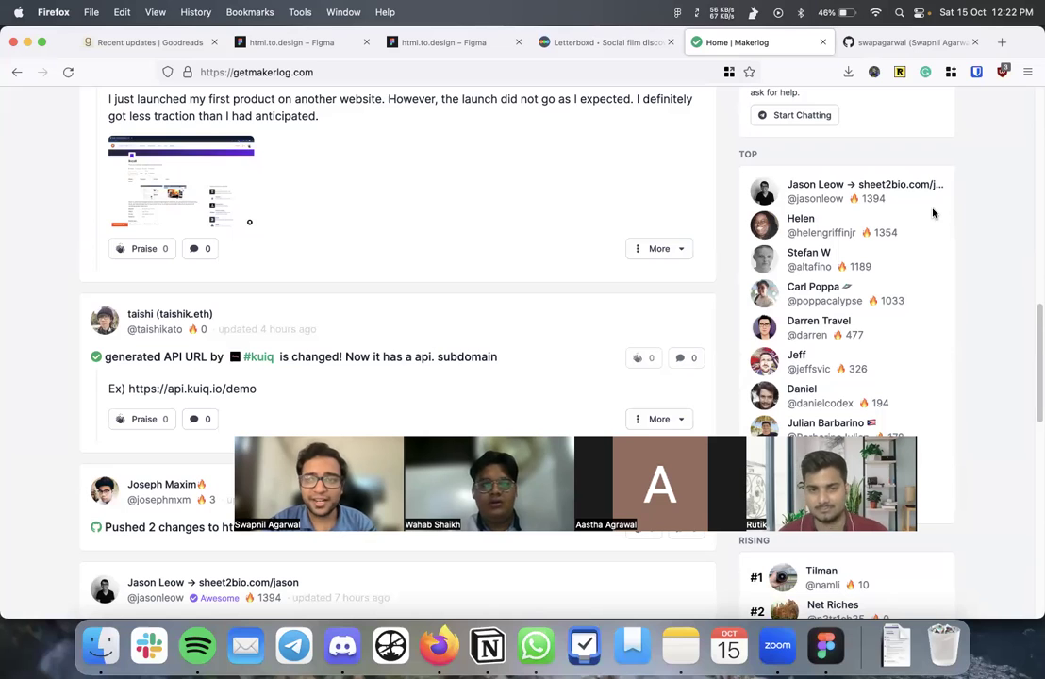
mouse_move(889, 201)
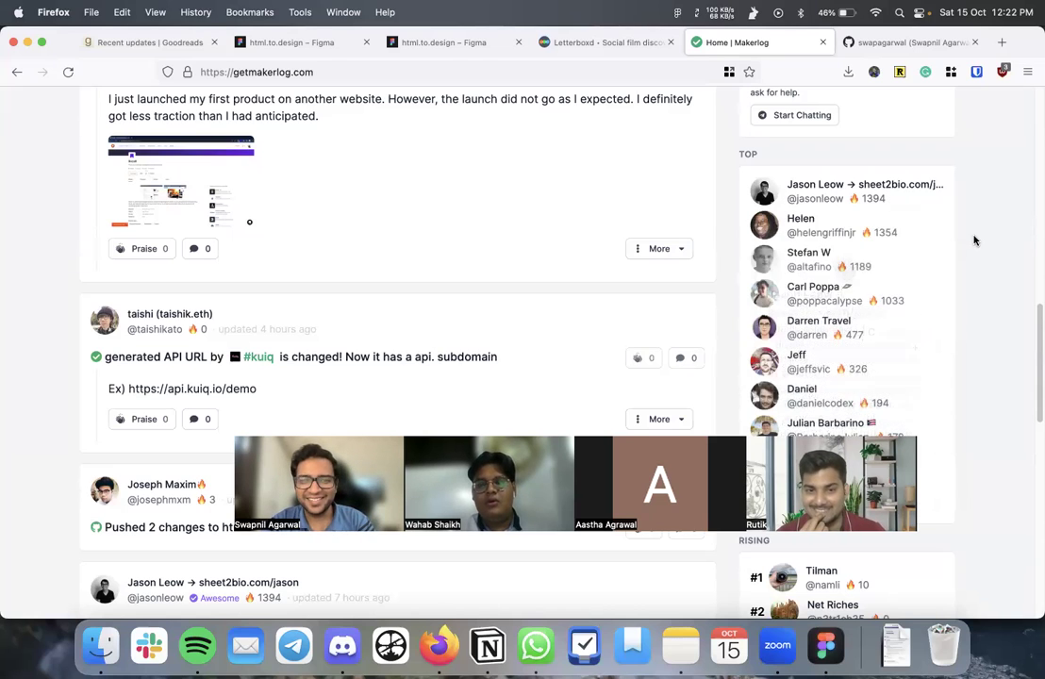
scroll(975, 241, "down", 10)
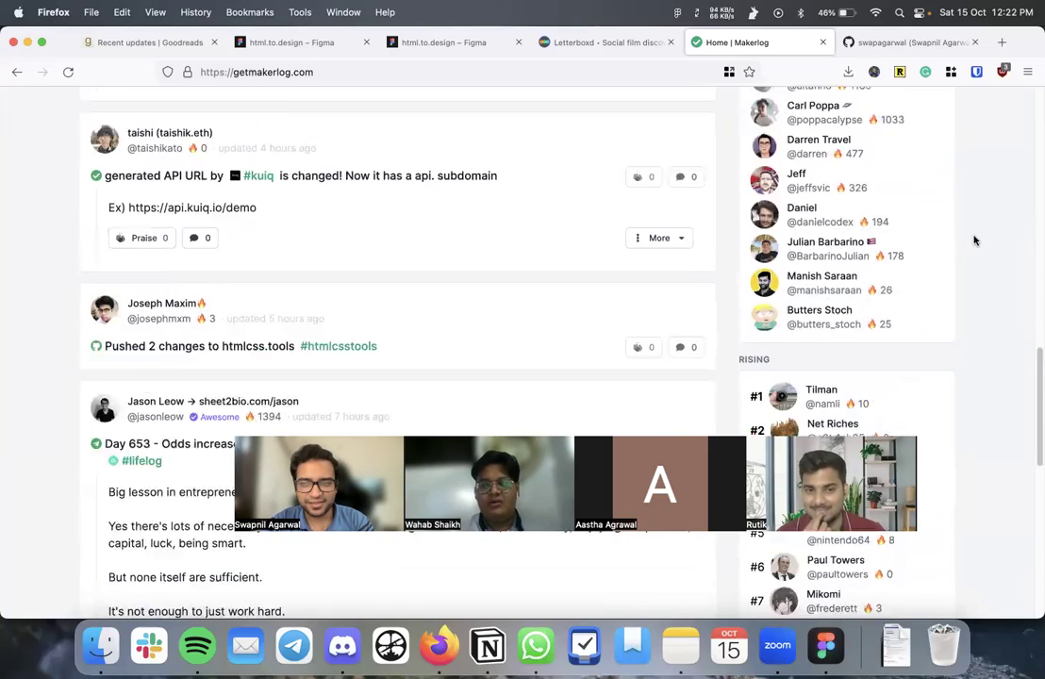
scroll(975, 241, "down", 3)
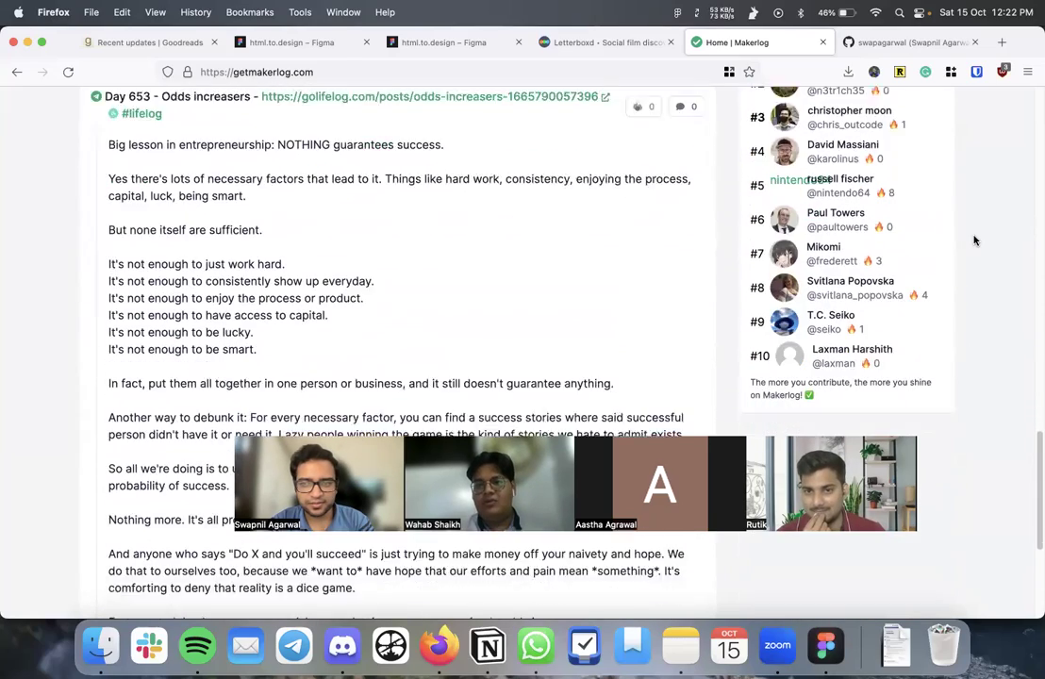
scroll(431, 309, "down", 3)
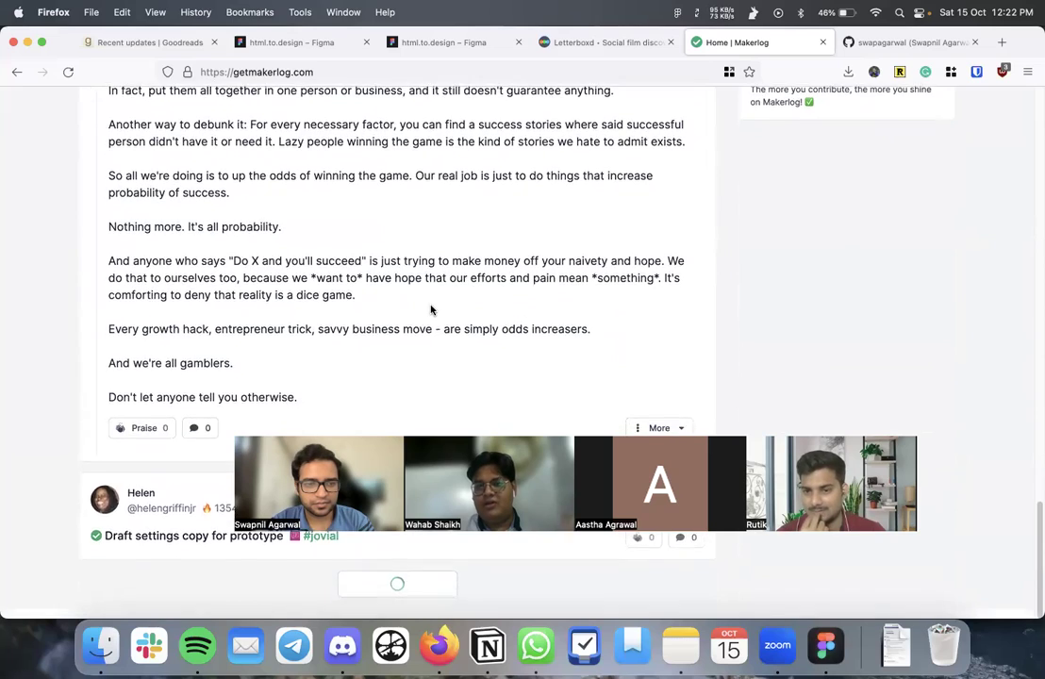
scroll(431, 310, "up", 15)
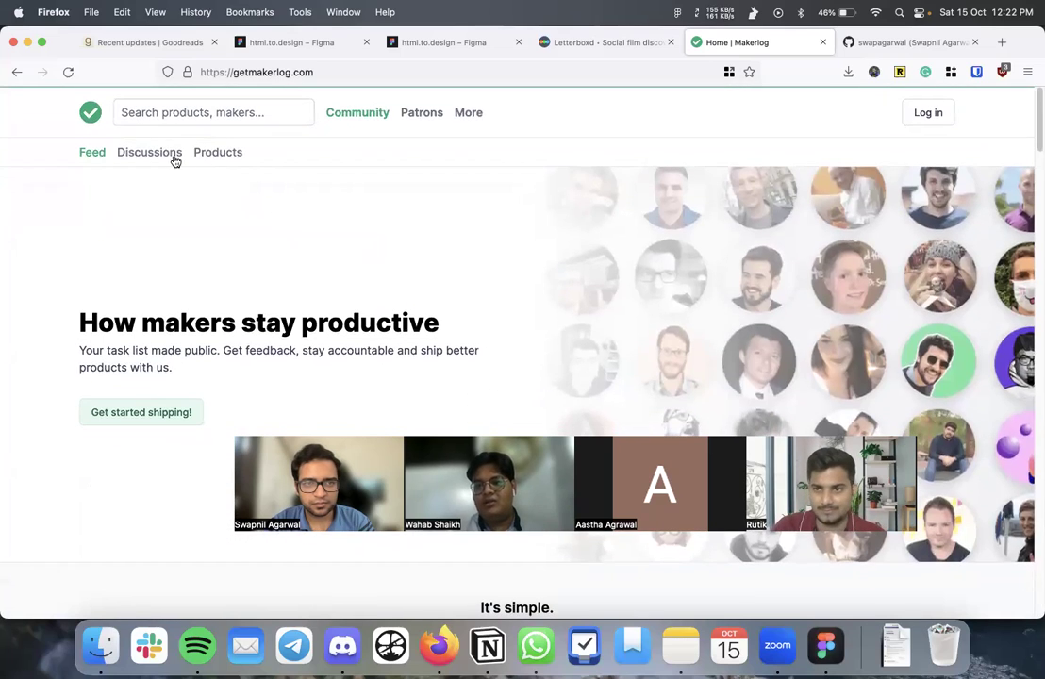
left_click(476, 113)
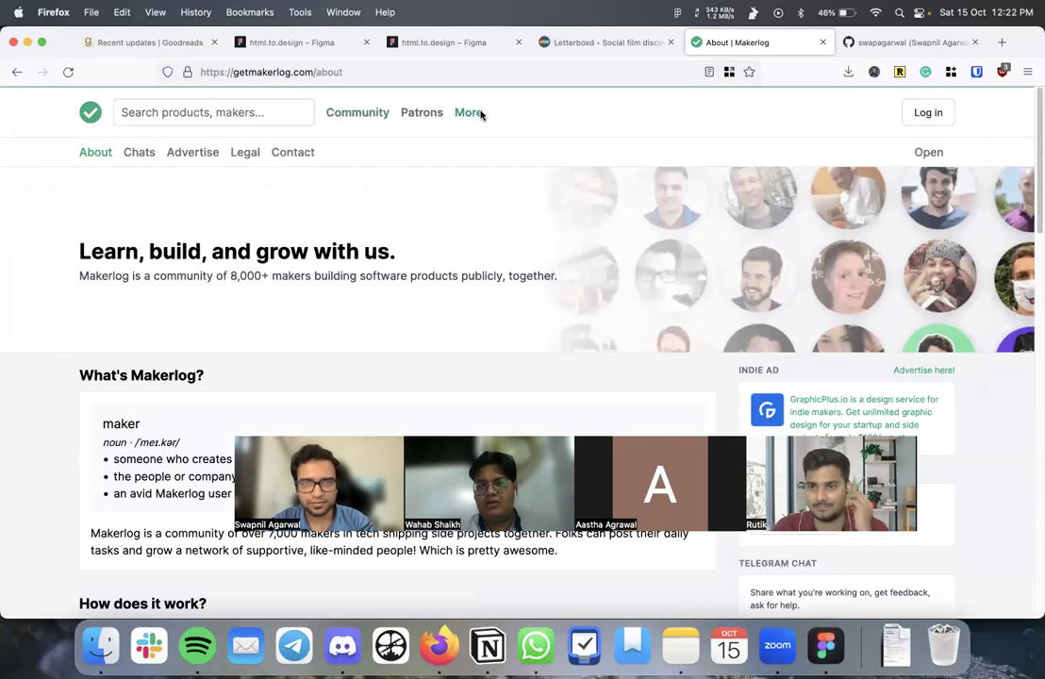
left_click(90, 112)
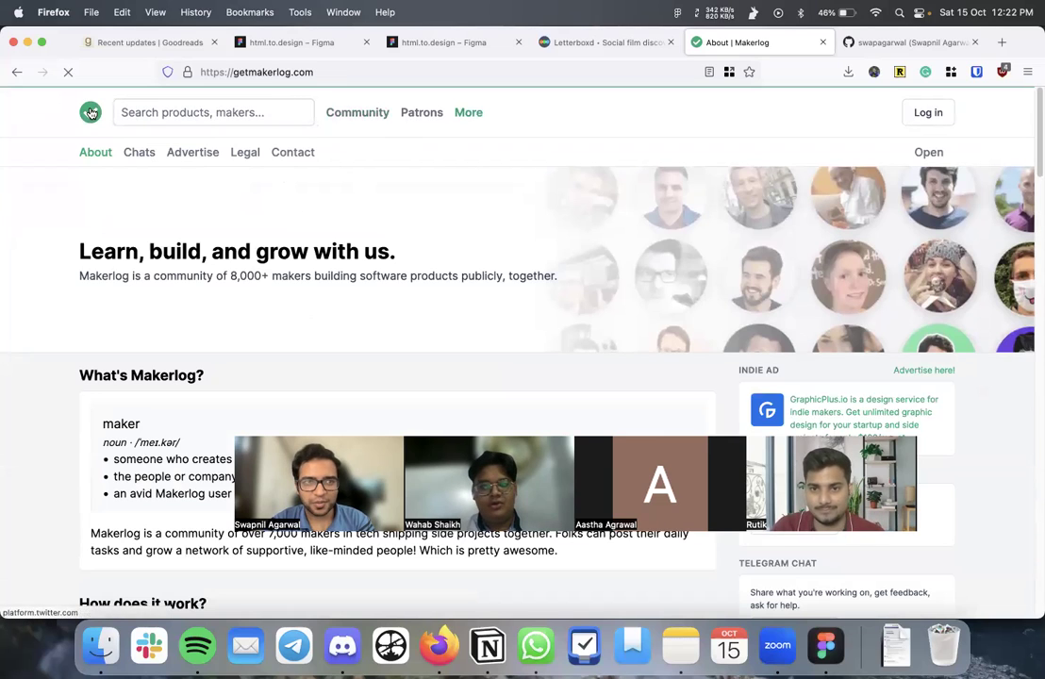
scroll(534, 308, "down", 3)
scroll(618, 318, "down", 6)
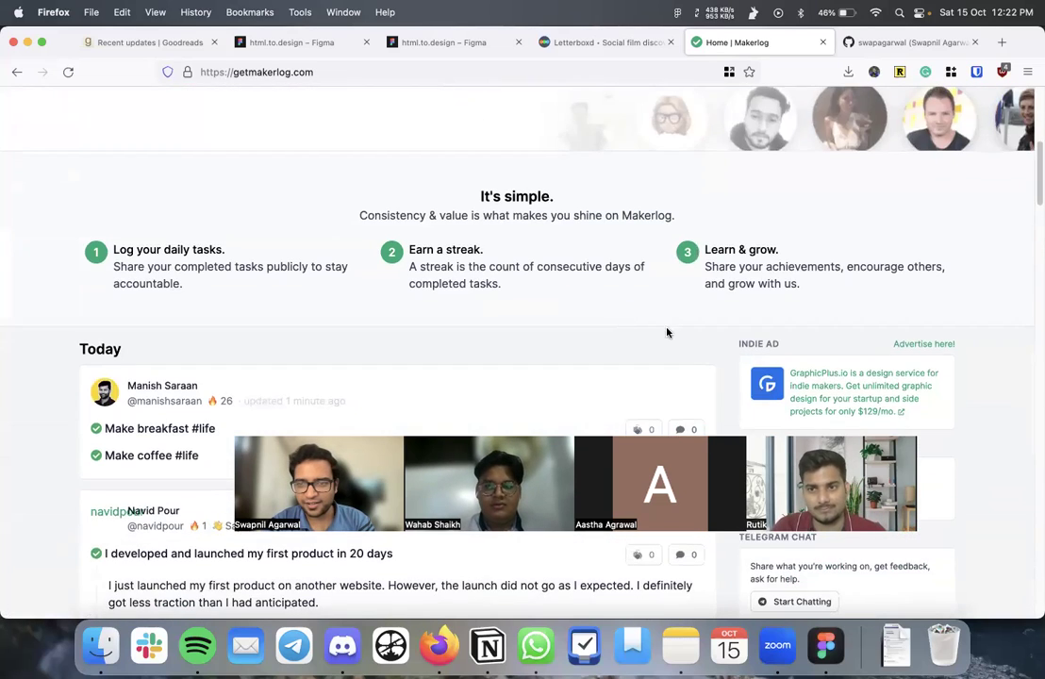
scroll(839, 359, "down", 1)
mouse_move(892, 372)
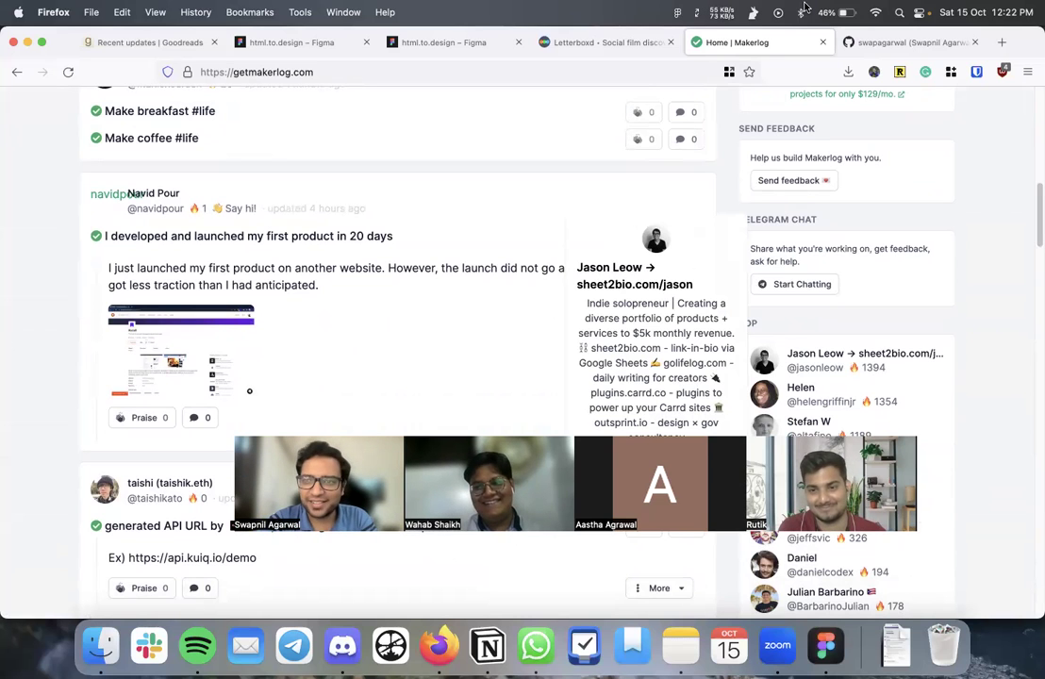
left_click(888, 40)
- Search Google for 'github streak image'
scroll(878, 334, "down", 10)
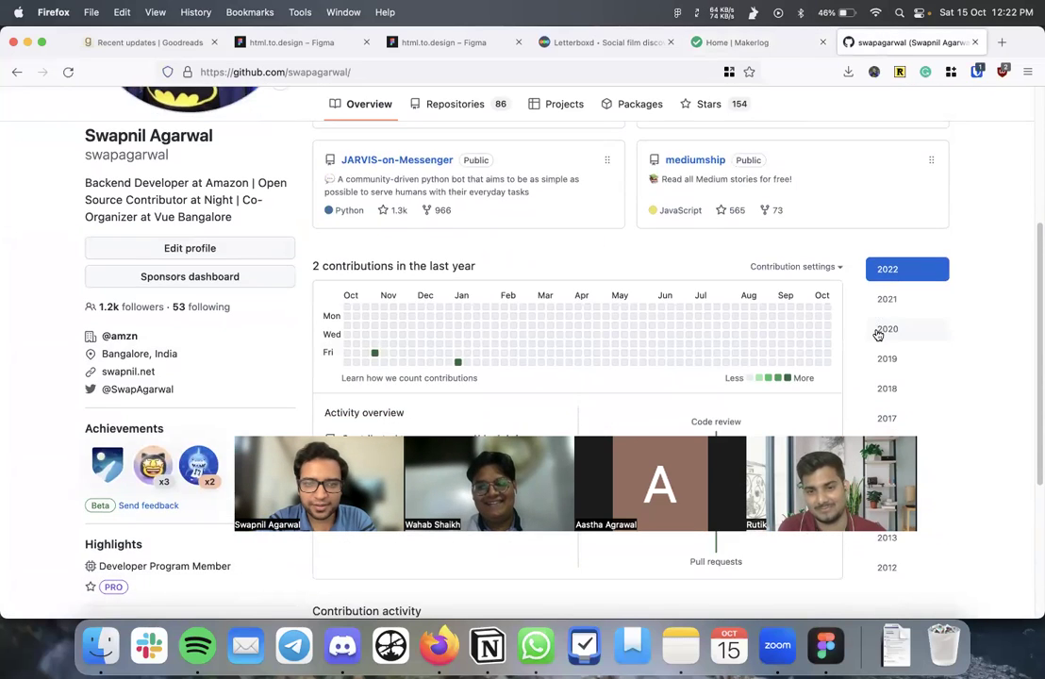
scroll(878, 336, "up", 3)
scroll(877, 336, "down", 5)
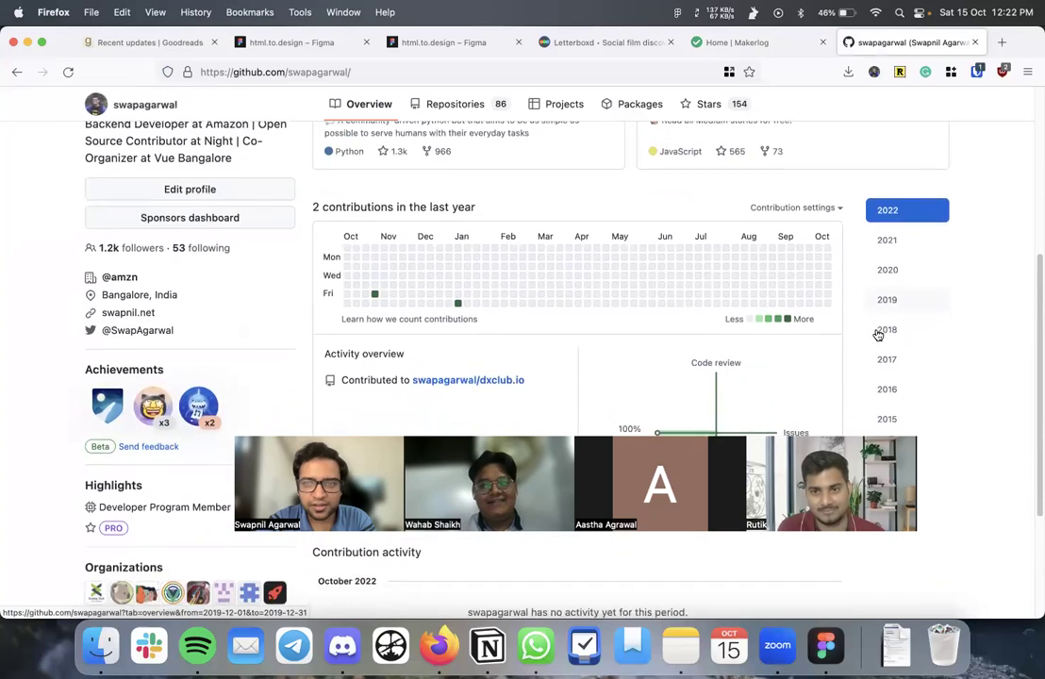
scroll(878, 334, "up", 3)
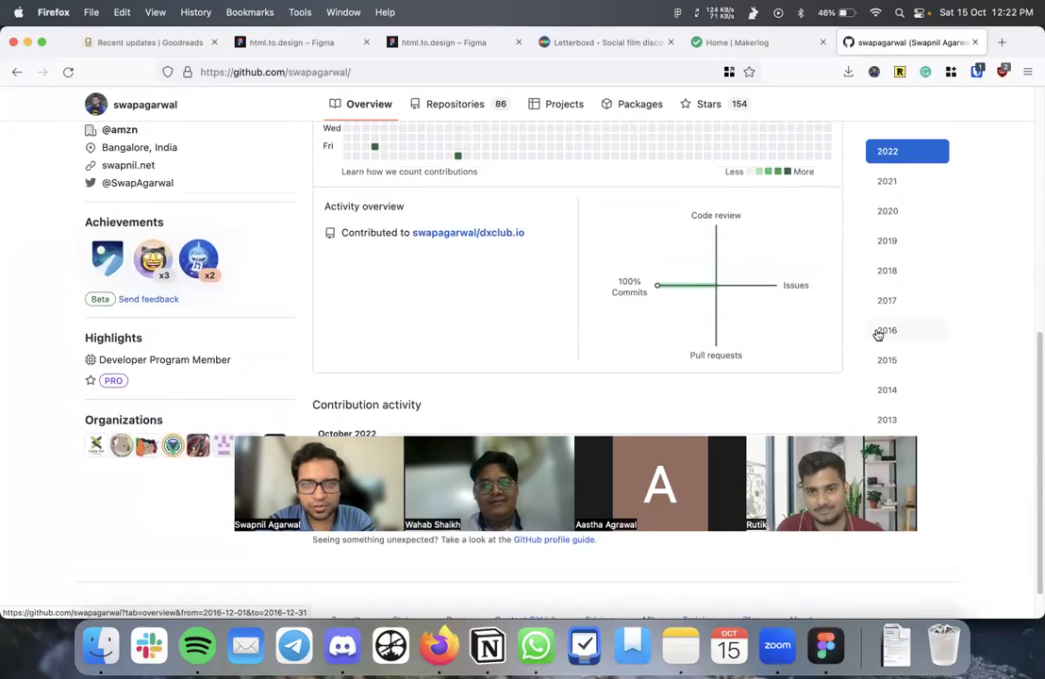
scroll(878, 334, "down", 2)
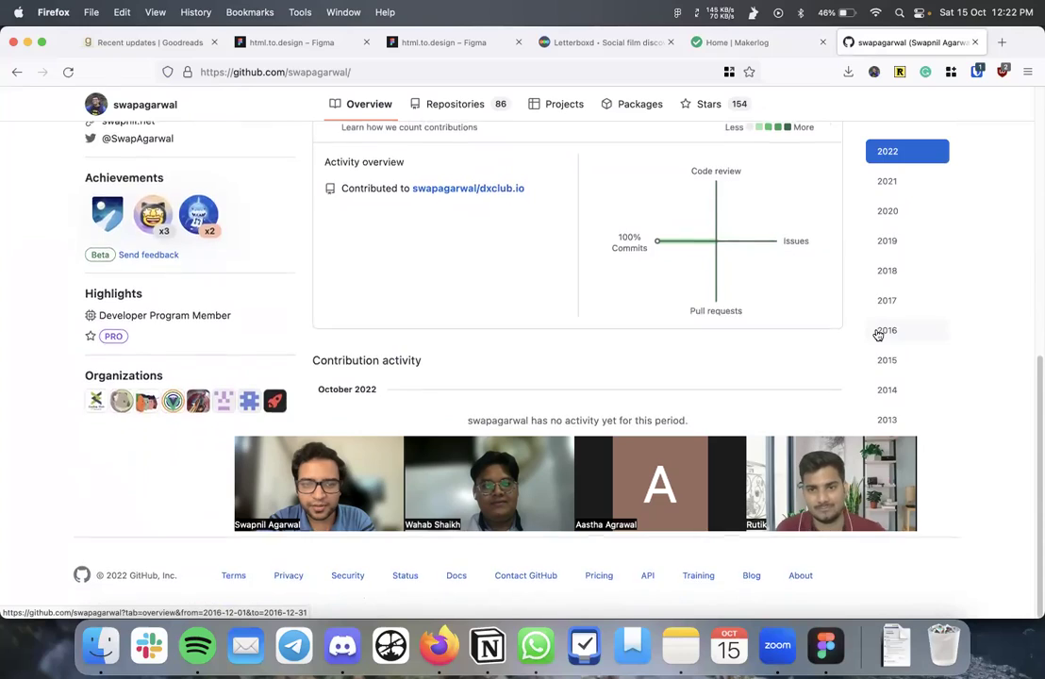
scroll(877, 334, "up", 10)
scroll(877, 334, "up", 3)
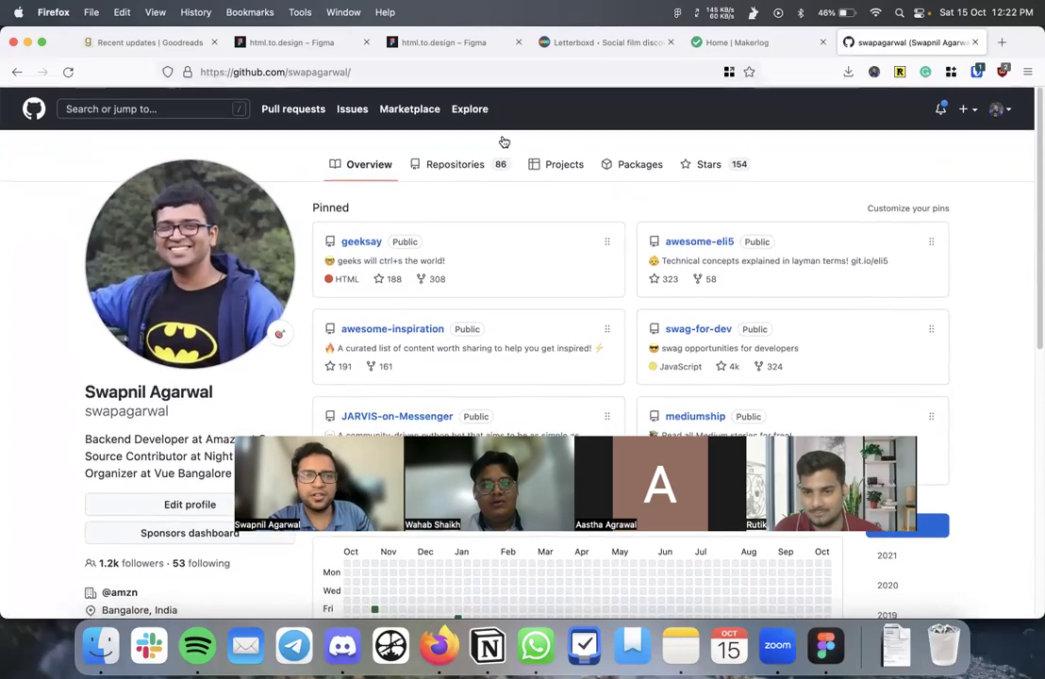
double_click(250, 68)
triple_click(251, 68)
type("github steak")
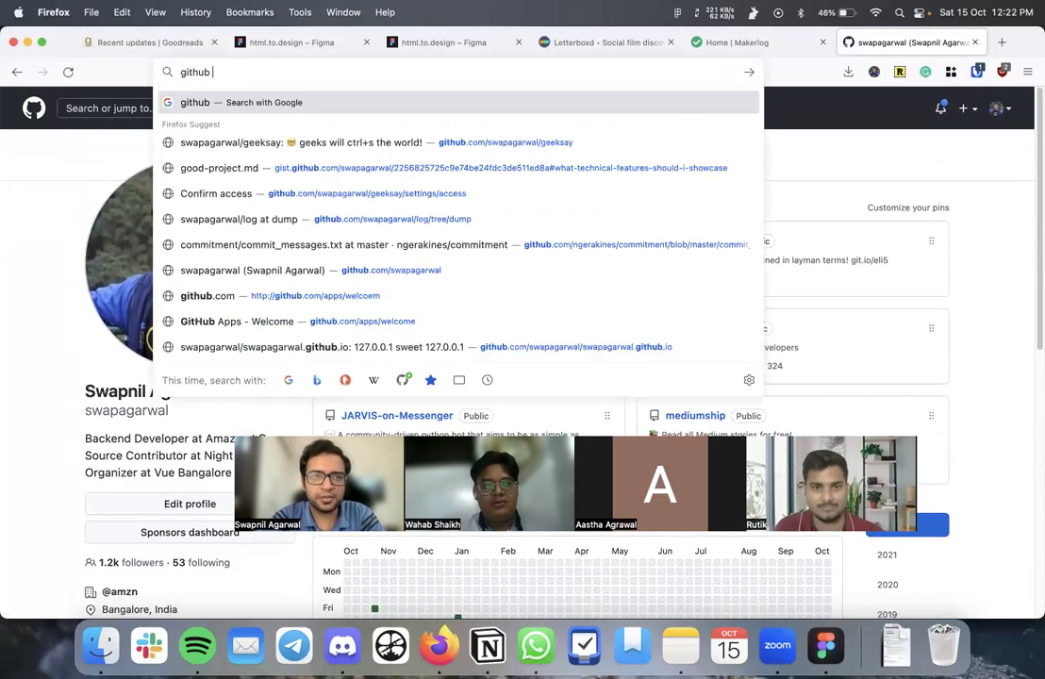
key("BackSpace")
key("BackSpace")
key("BackSpace")
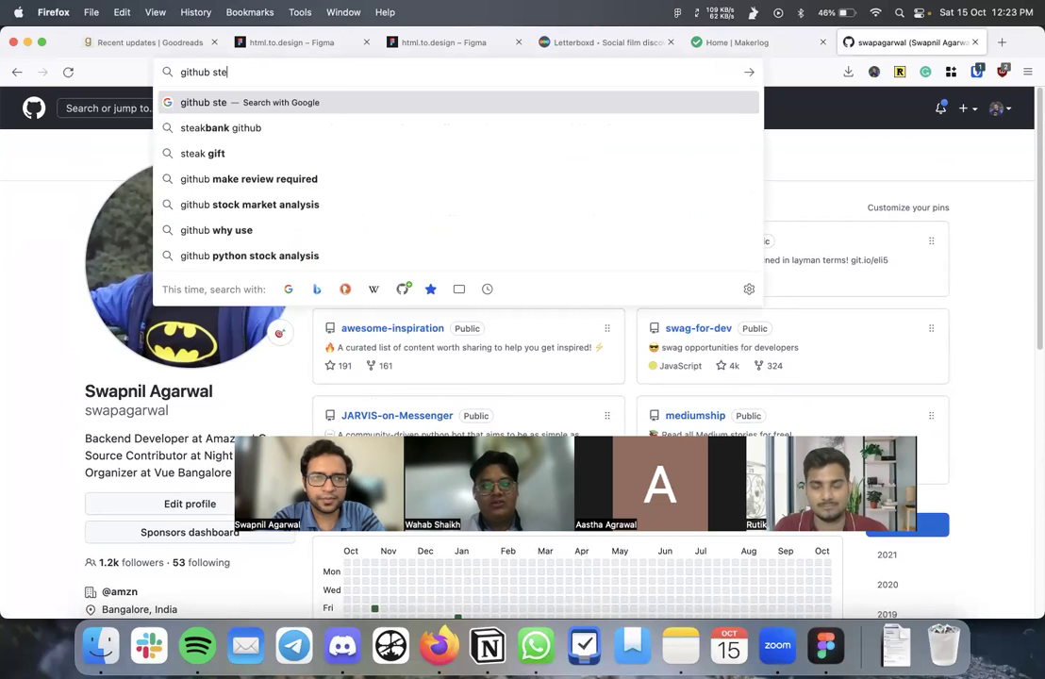
type("rea")
type("k imag")
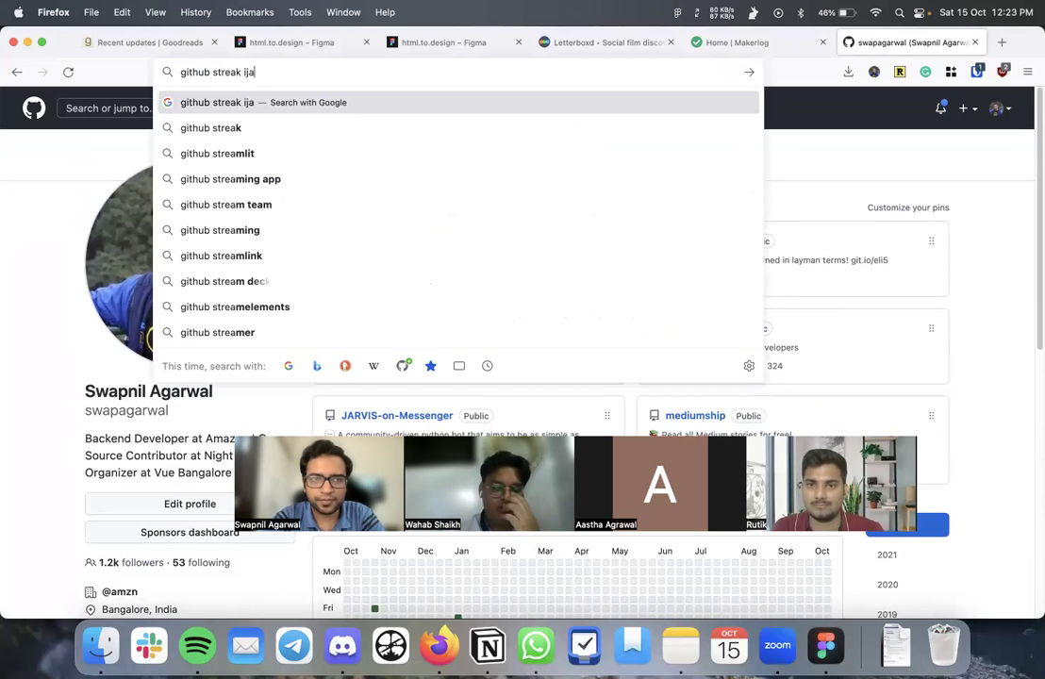
key("Return")
left_click(233, 121)
type("e")
key("Return")
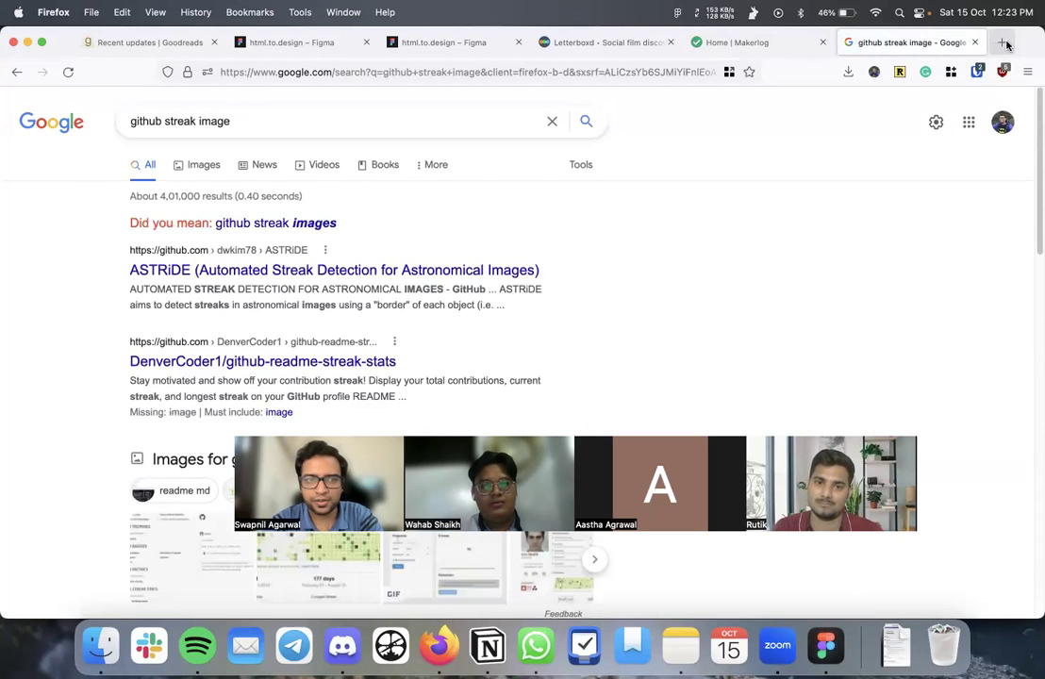
- Load a teammate's GitHub profile address in a new tab
left_click(1002, 42)
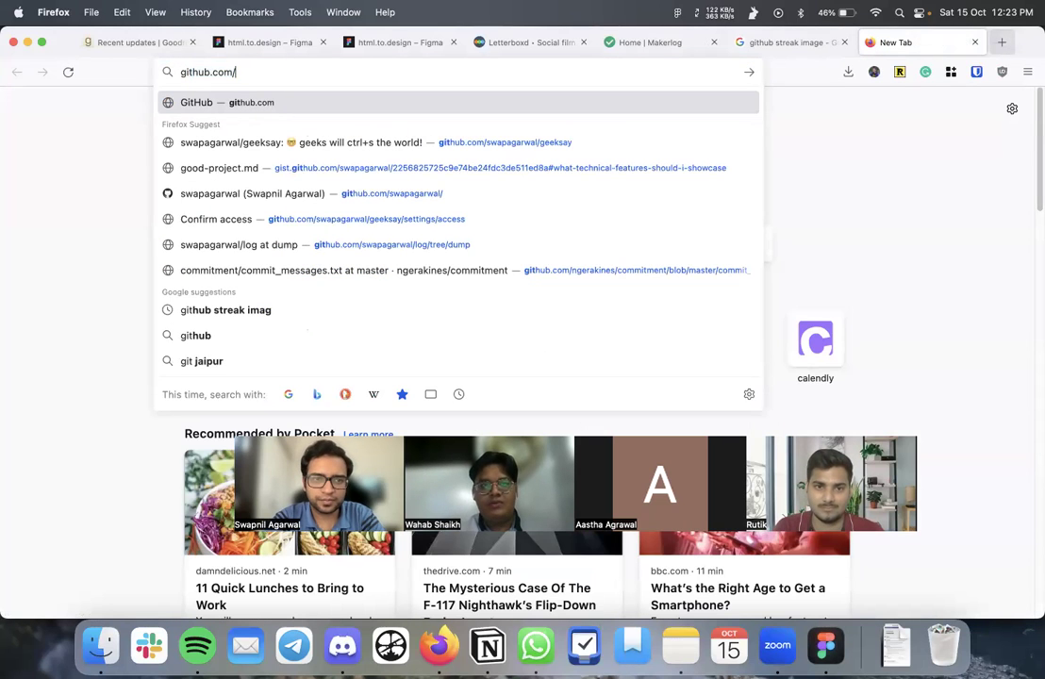
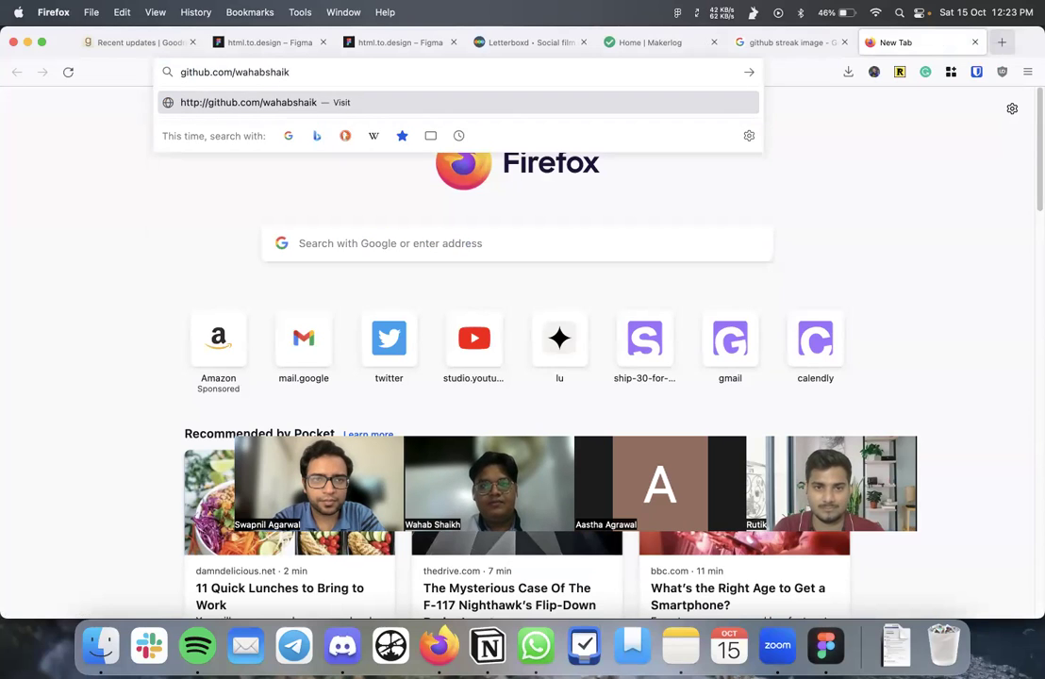
key("Return")
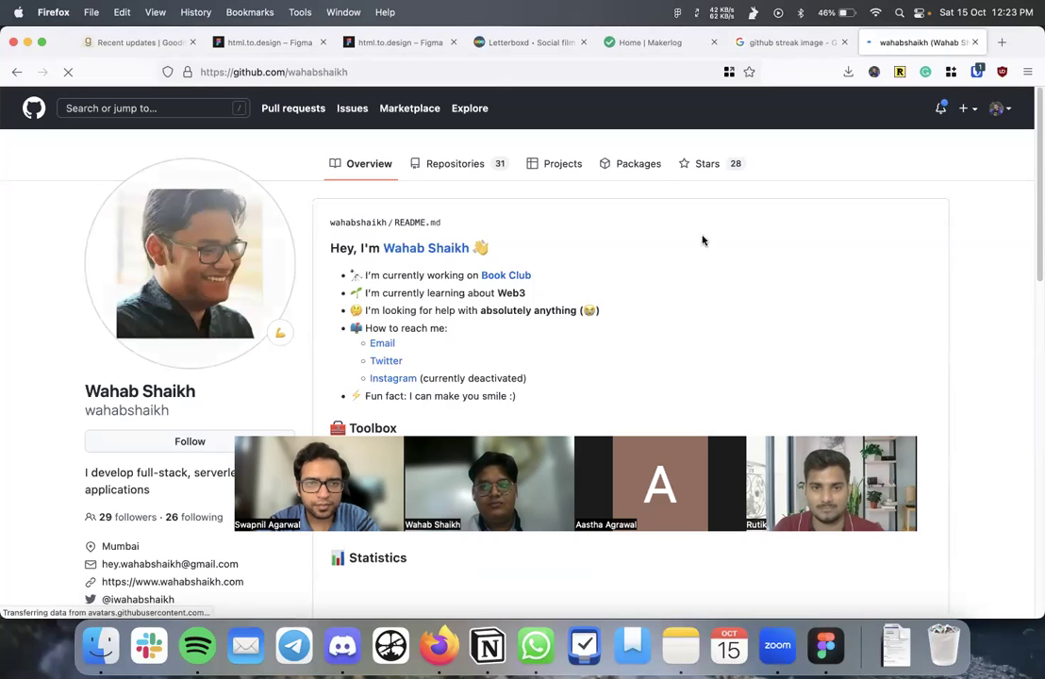
- Screenshot the Statistics streak cards on the teammate's GitHub profile
scroll(727, 283, "down", 5)
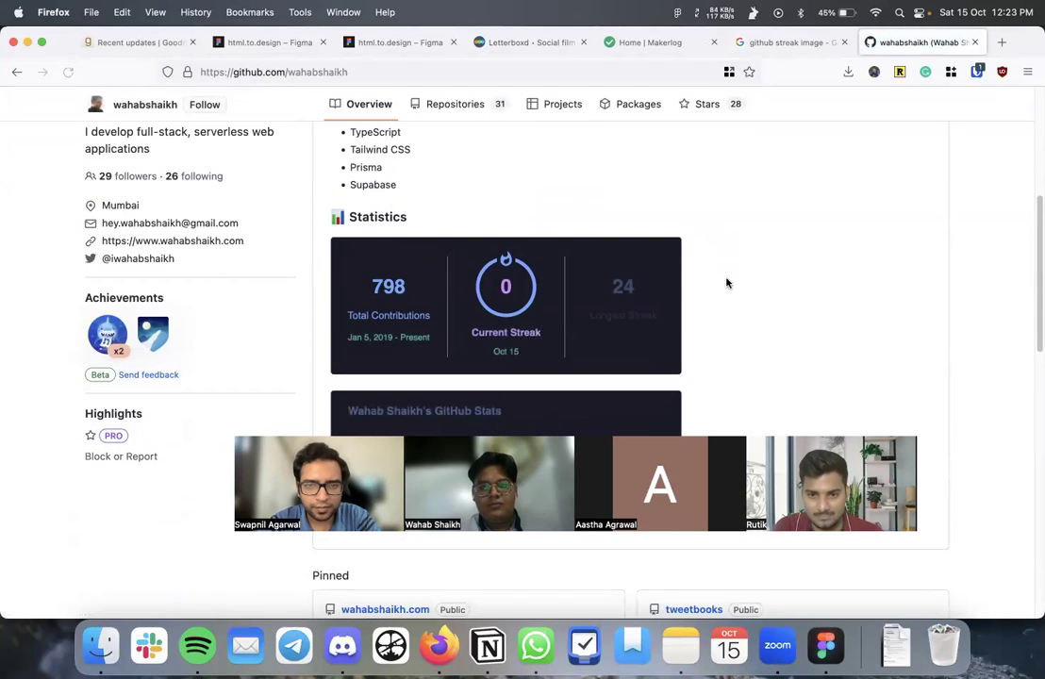
scroll(727, 283, "up", 1)
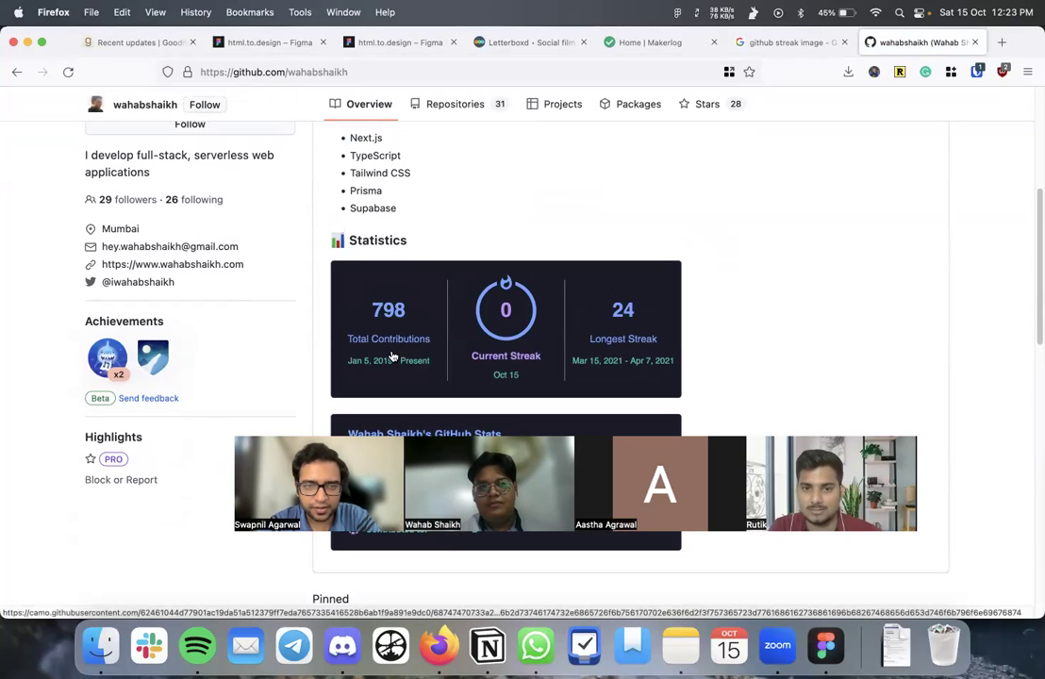
scroll(398, 341, "up", 1)
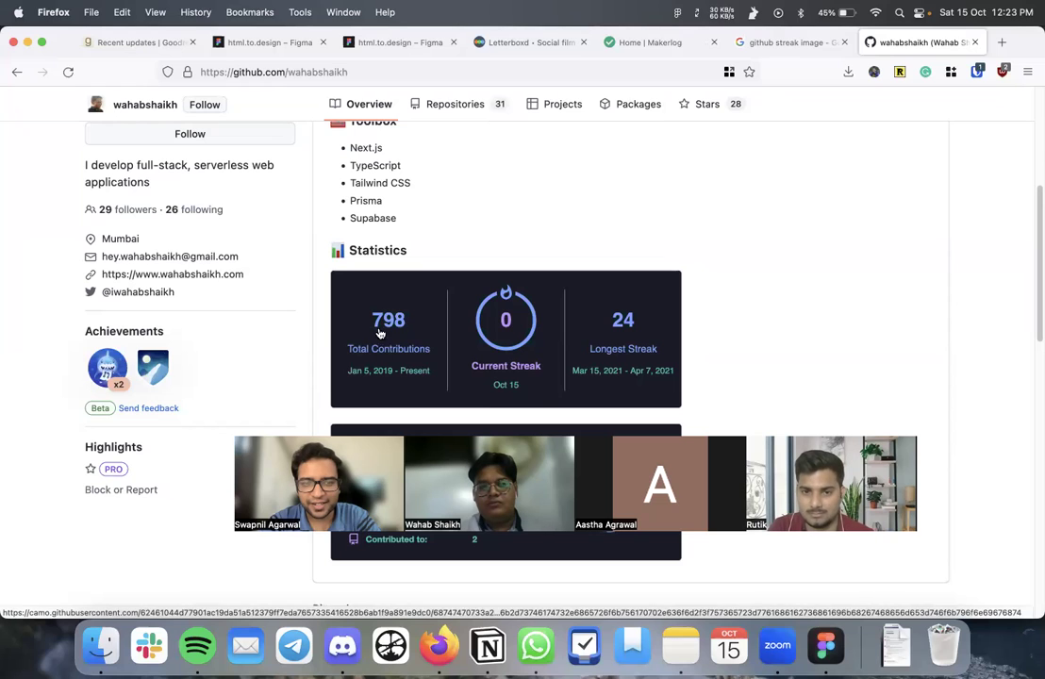
scroll(397, 335, "up", 1)
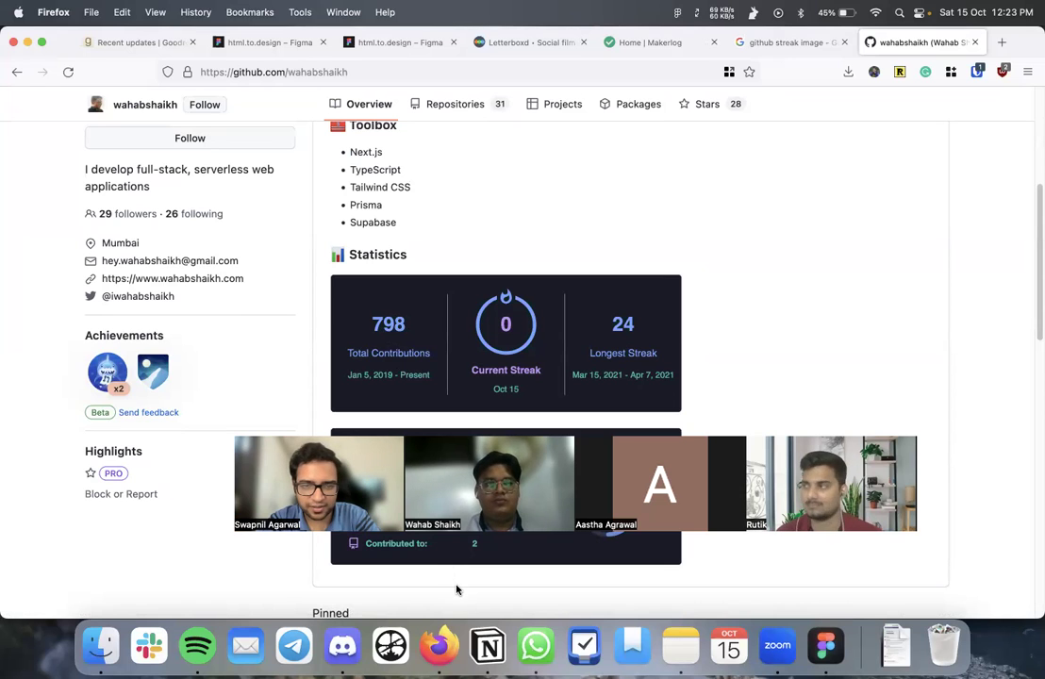
scroll(476, 539, "down", 3)
scroll(476, 539, "up", 2)
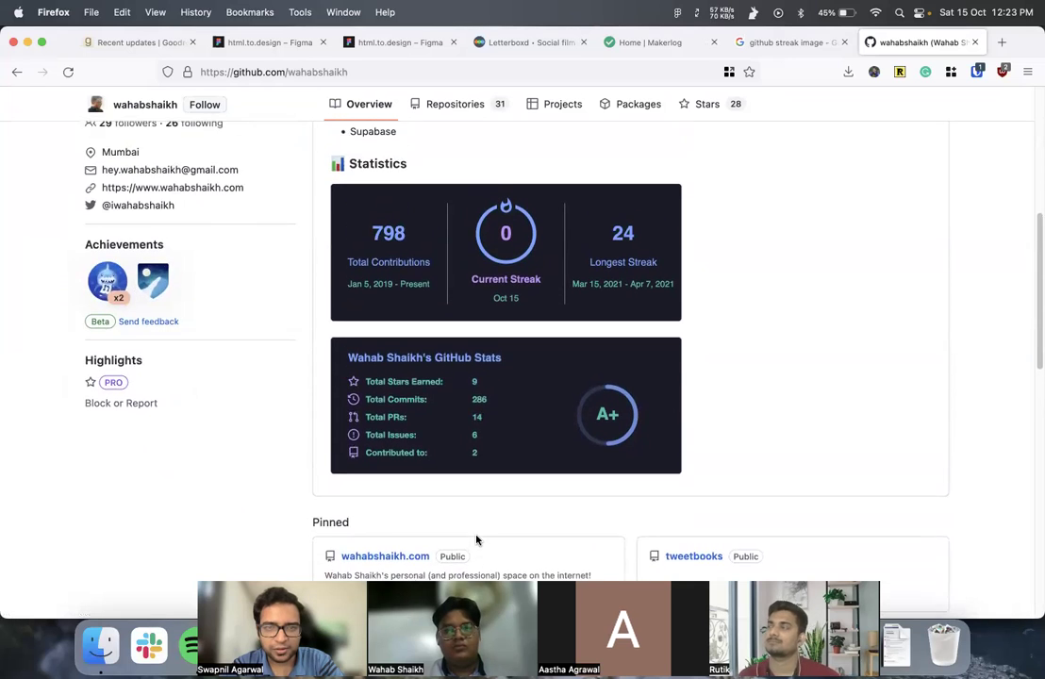
scroll(492, 418, "up", 1)
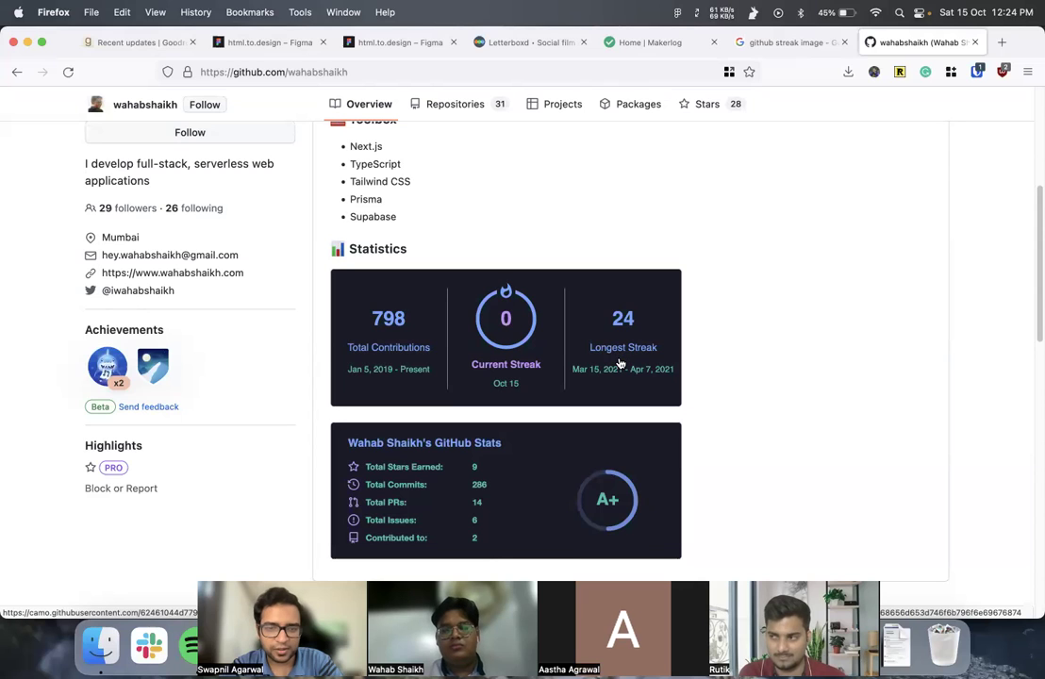
scroll(620, 363, "down", 3)
scroll(620, 363, "up", 1)
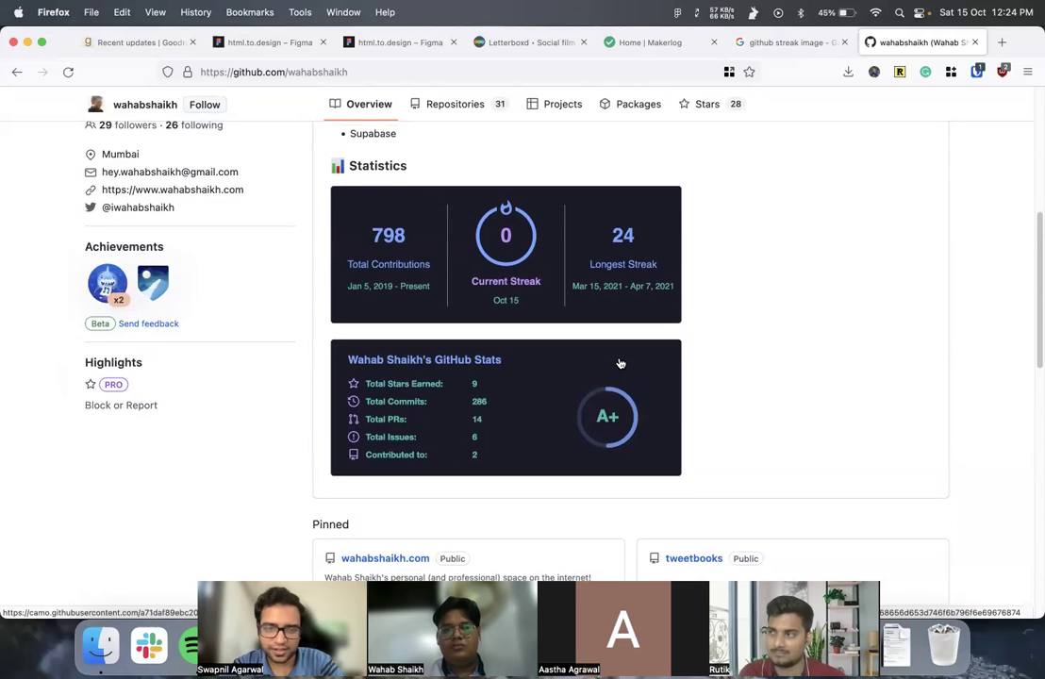
key("super+shift+4")
left_click_drag(323, 147, 693, 491)
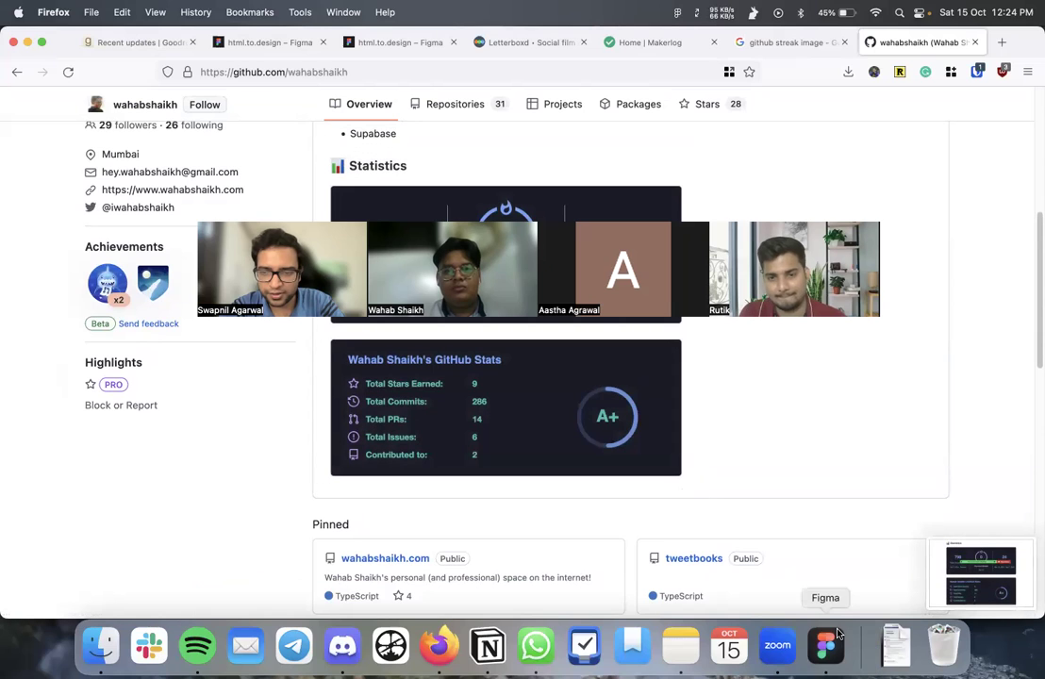
- Drop the Statistics screenshot onto Figma's Inspiration page, then return to GitHub
left_click(831, 645)
left_click_drag(981, 576, 604, 312)
key("super+Tab")
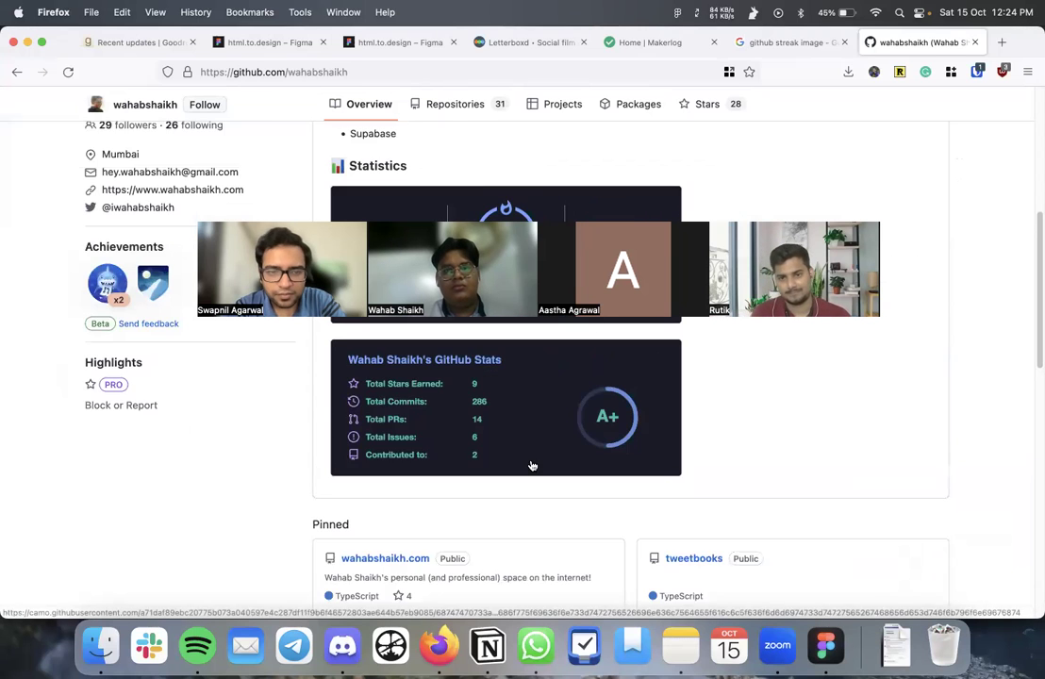
scroll(531, 464, "down", 3)
scroll(532, 464, "up", 5)
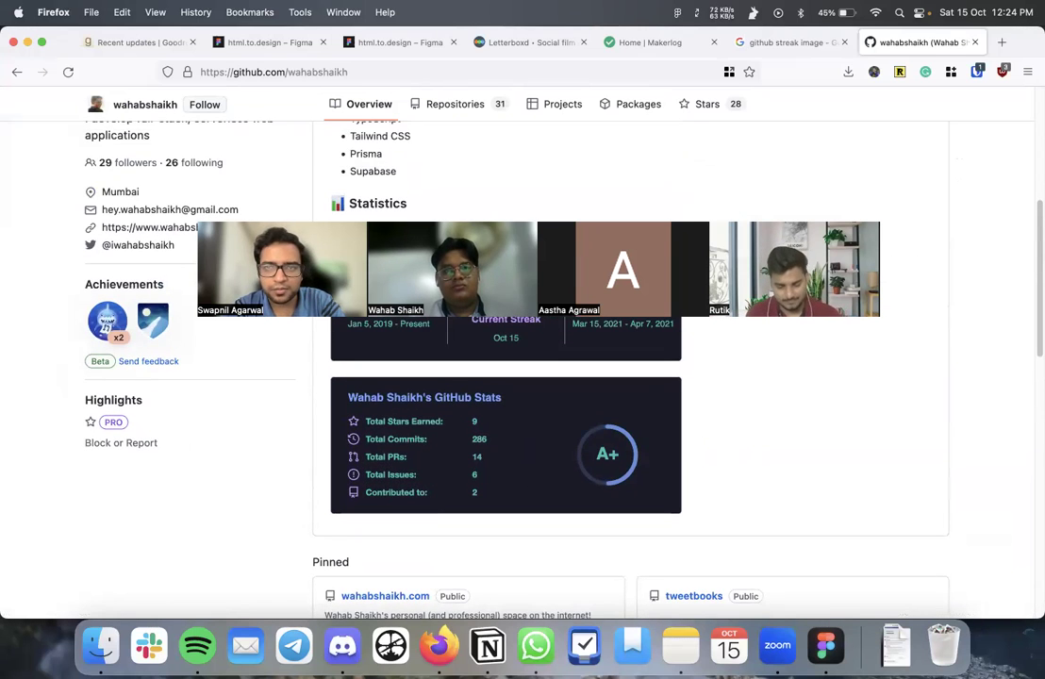
- Open the Zapier GitHub streak article from the streak image results
left_click(778, 51)
left_click(198, 170)
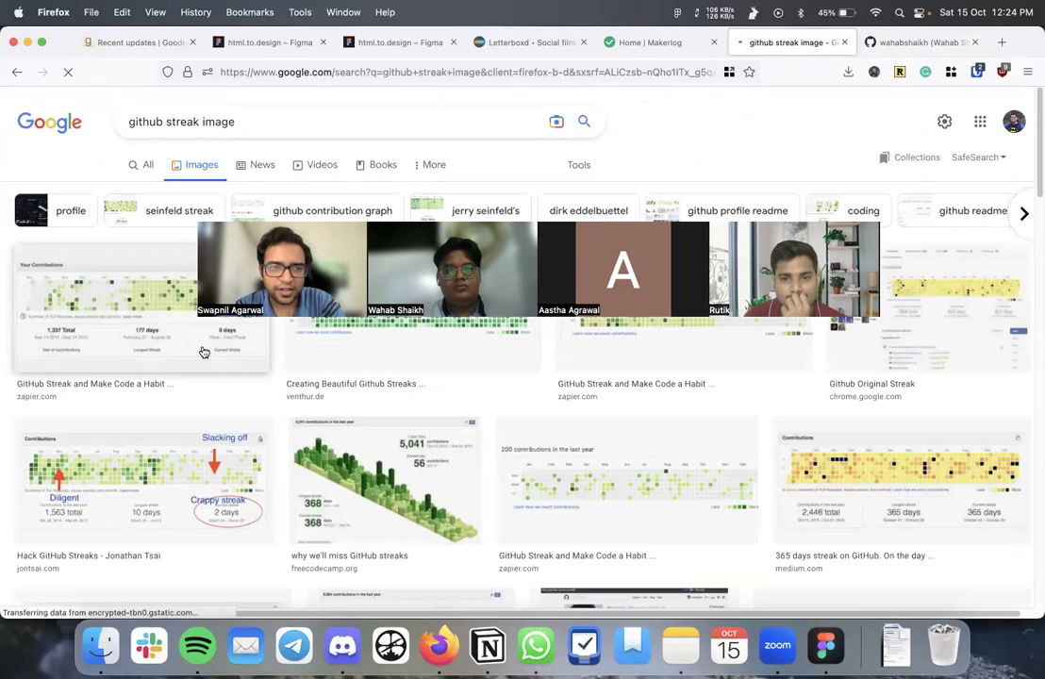
left_click(168, 343)
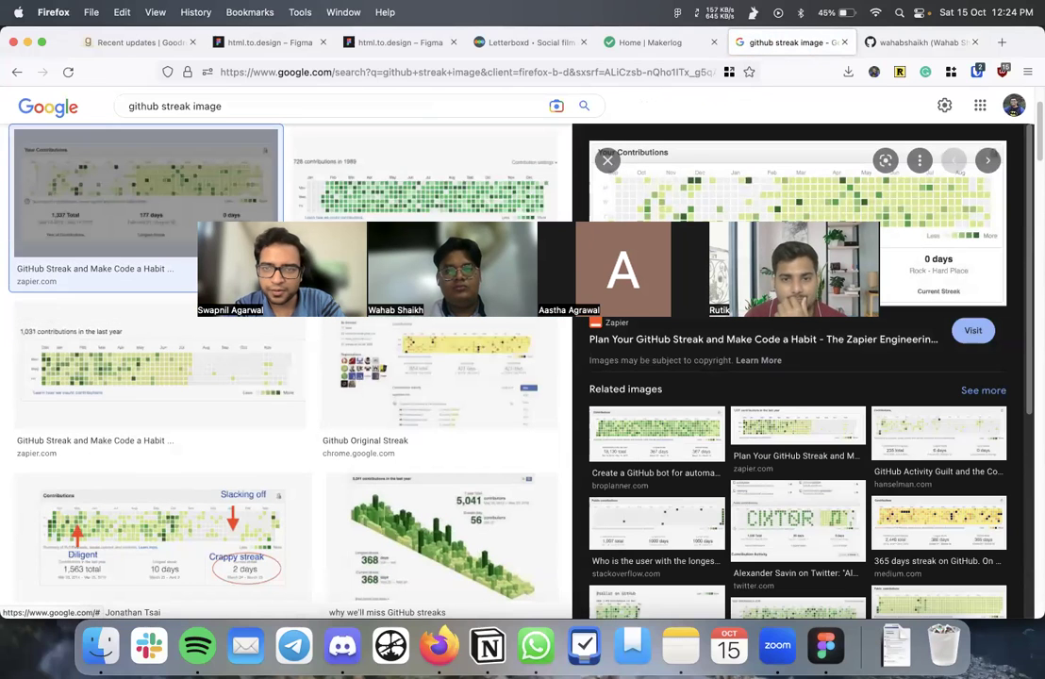
left_click(765, 335)
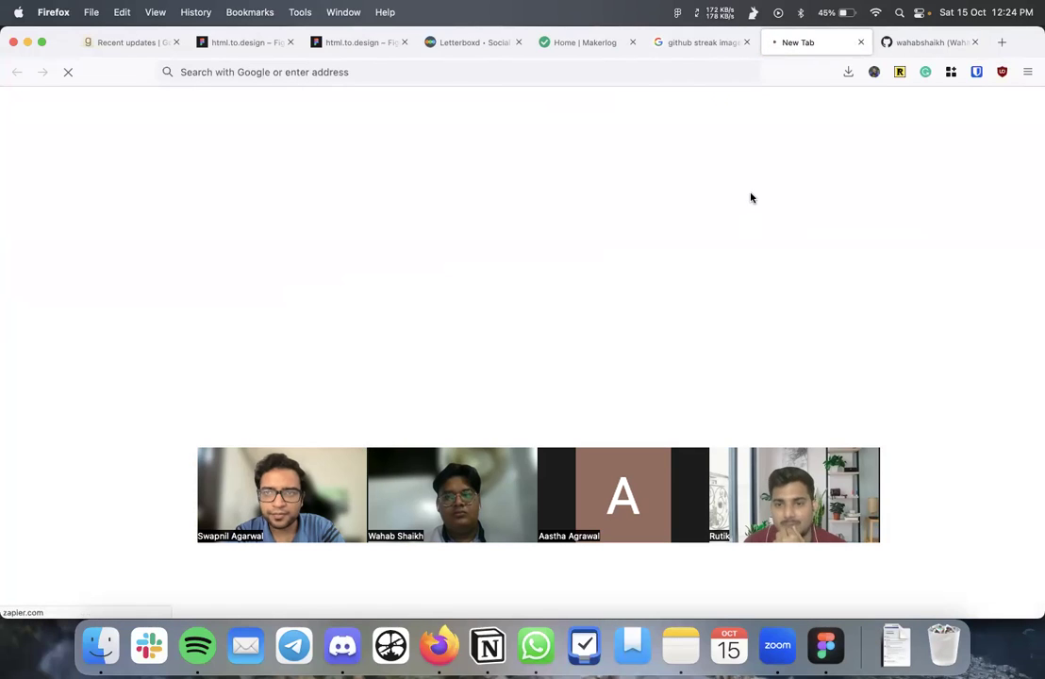
- Screenshot the article's contributions graph and drop it onto the Figma canvas
scroll(436, 207, "down", 5)
scroll(436, 208, "down", 4)
scroll(436, 206, "up", 3)
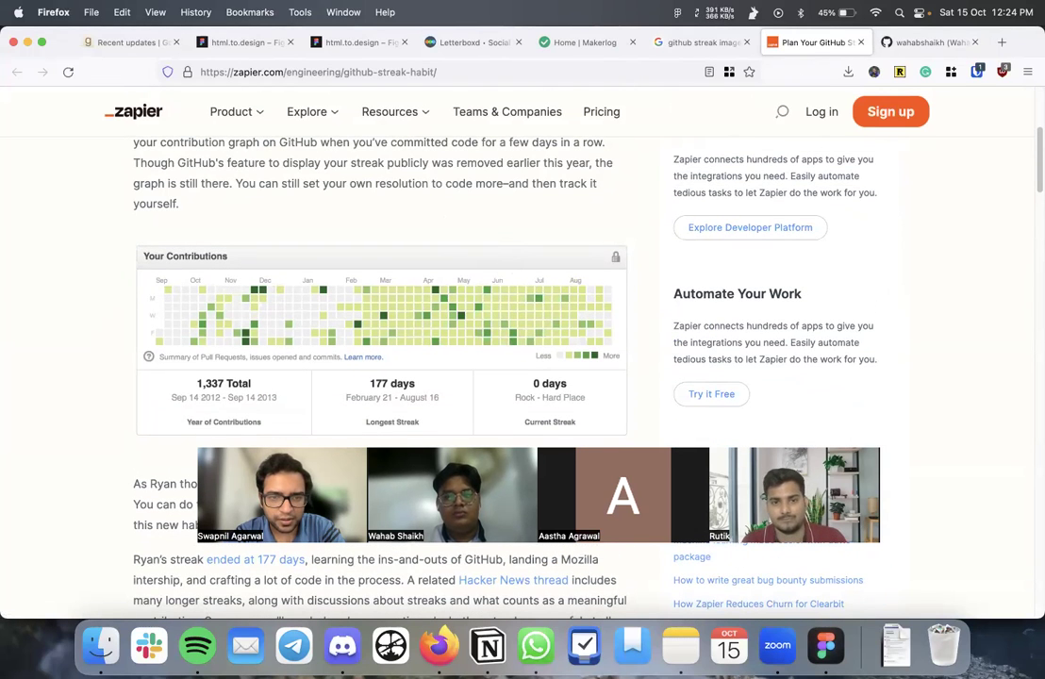
key("super+shift+4")
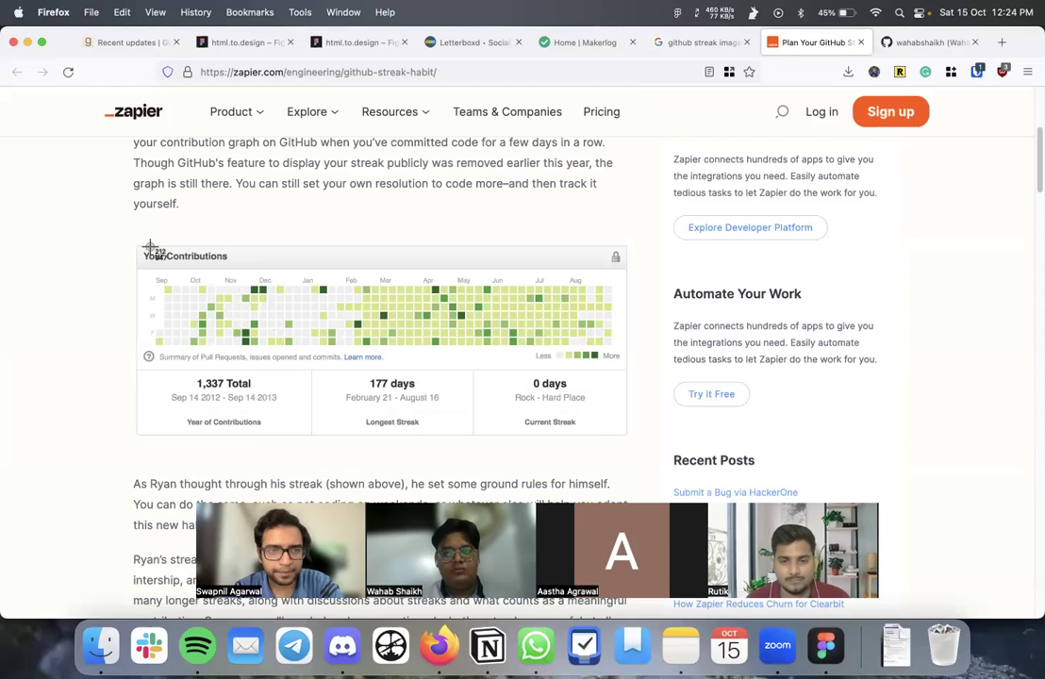
left_click_drag(121, 228, 647, 458)
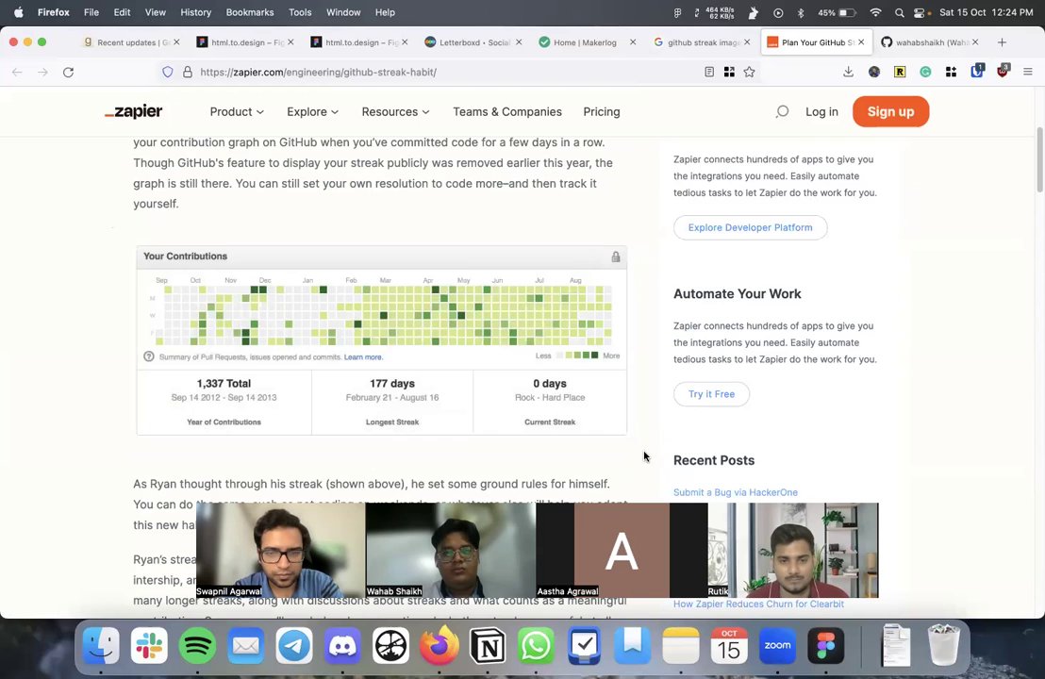
left_click(835, 649)
left_click_drag(982, 585, 774, 213)
- Move the contributions screenshot to X 502, top-aligned beside the Statistics image
scroll(717, 217, "right", 5)
left_click_drag(681, 215, 667, 247)
scroll(613, 329, "down", 3)
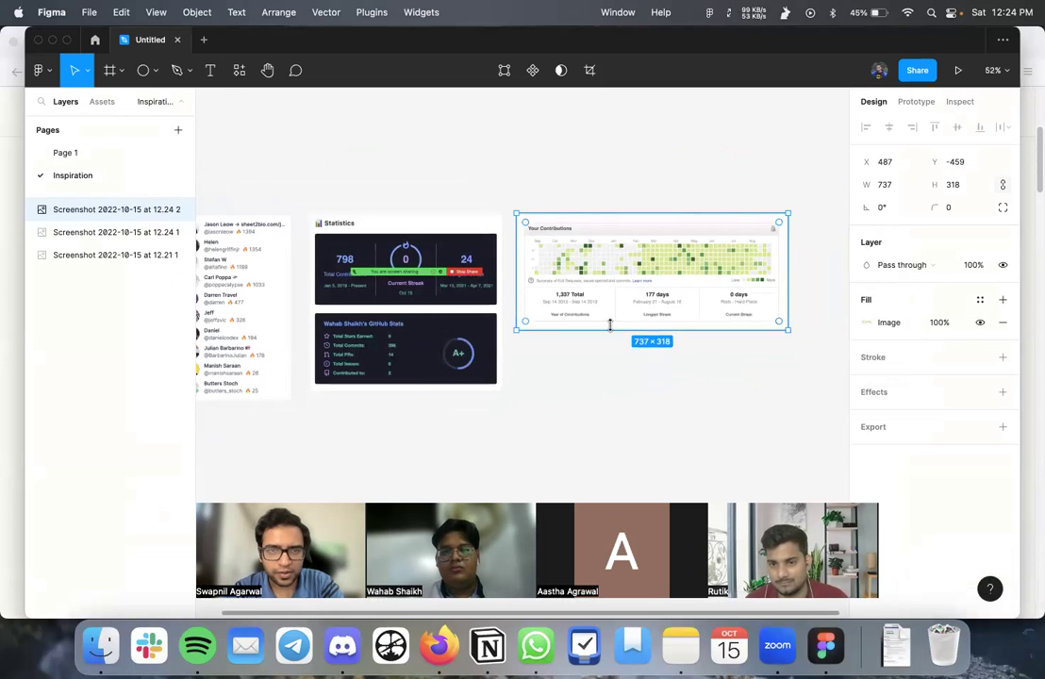
left_click_drag(613, 310, 620, 310)
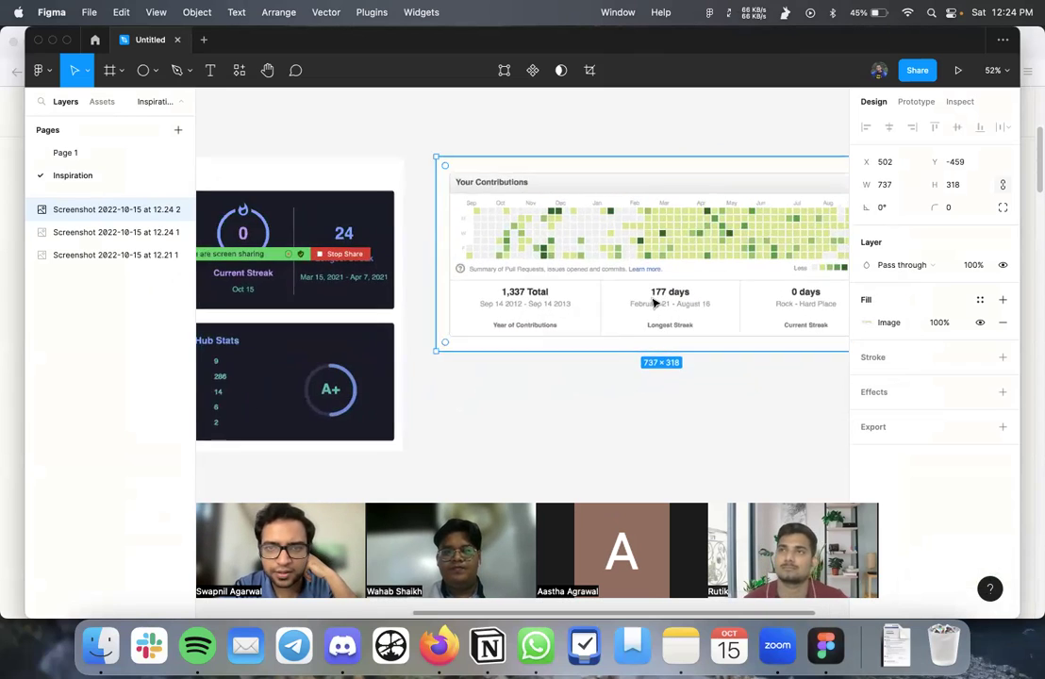
scroll(579, 377, "up", 5)
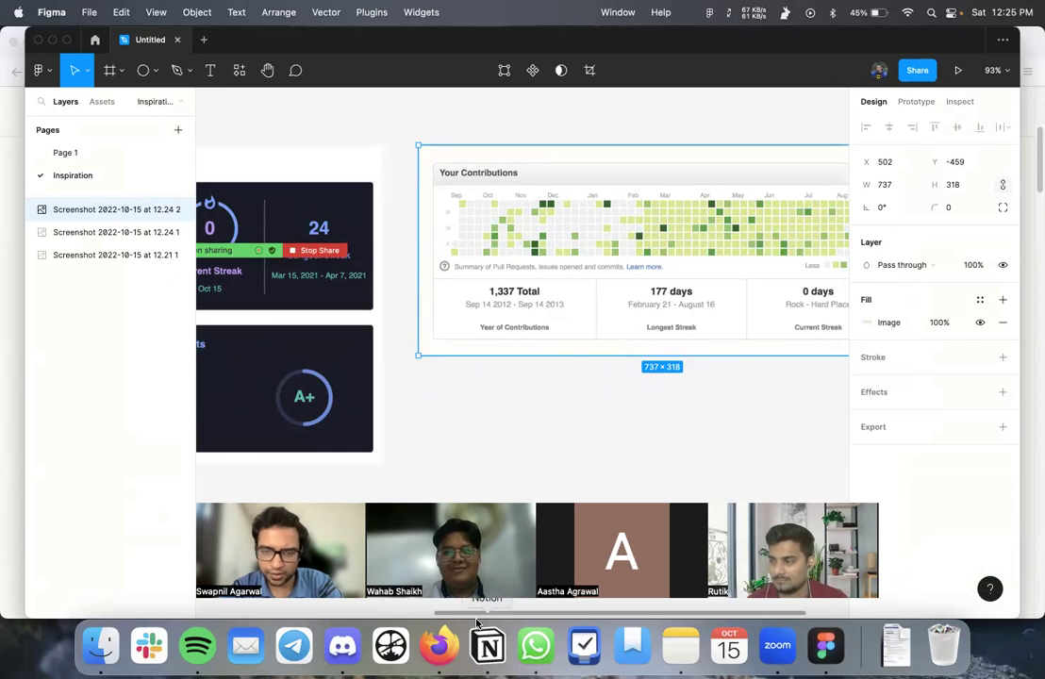
left_click(447, 643)
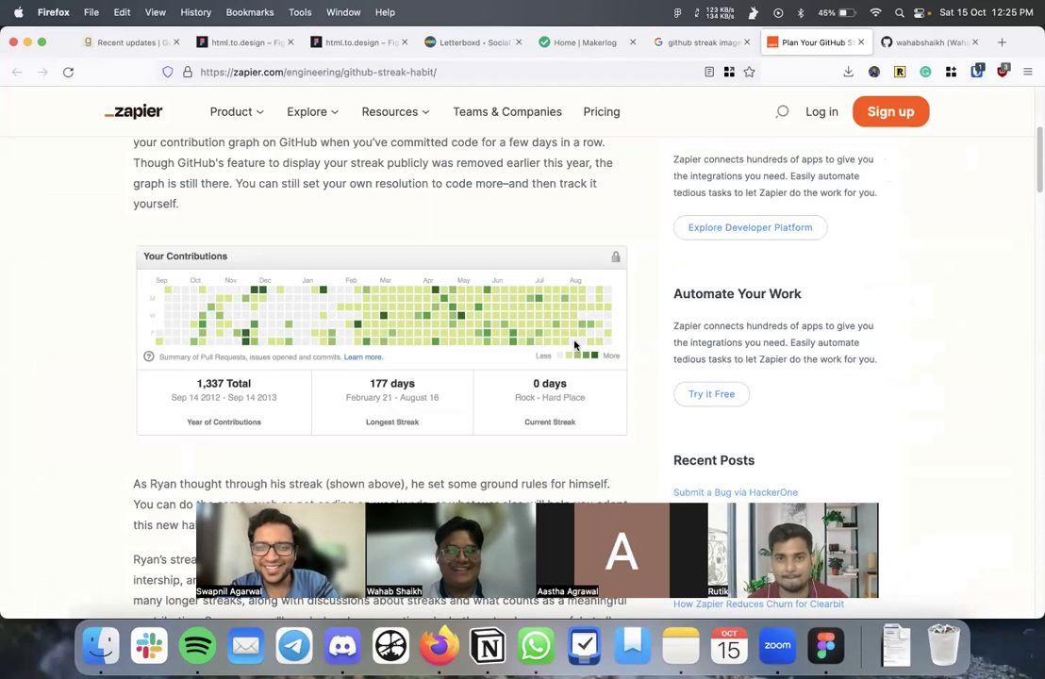
- Change the image search from github to 'snapchat streak' images
left_click(694, 42)
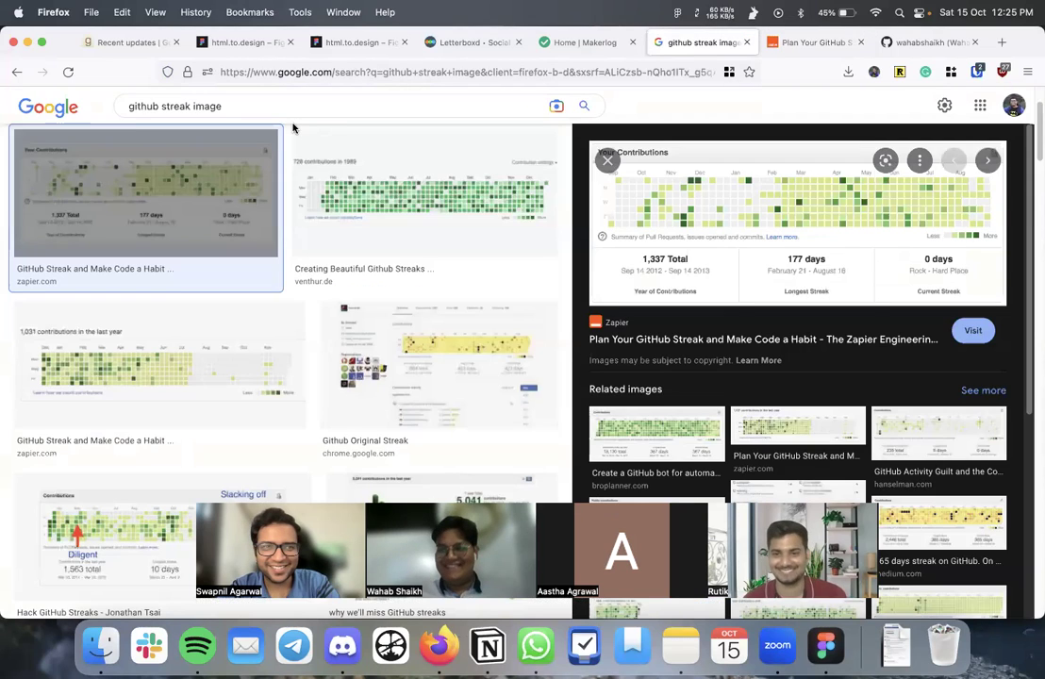
double_click(142, 106)
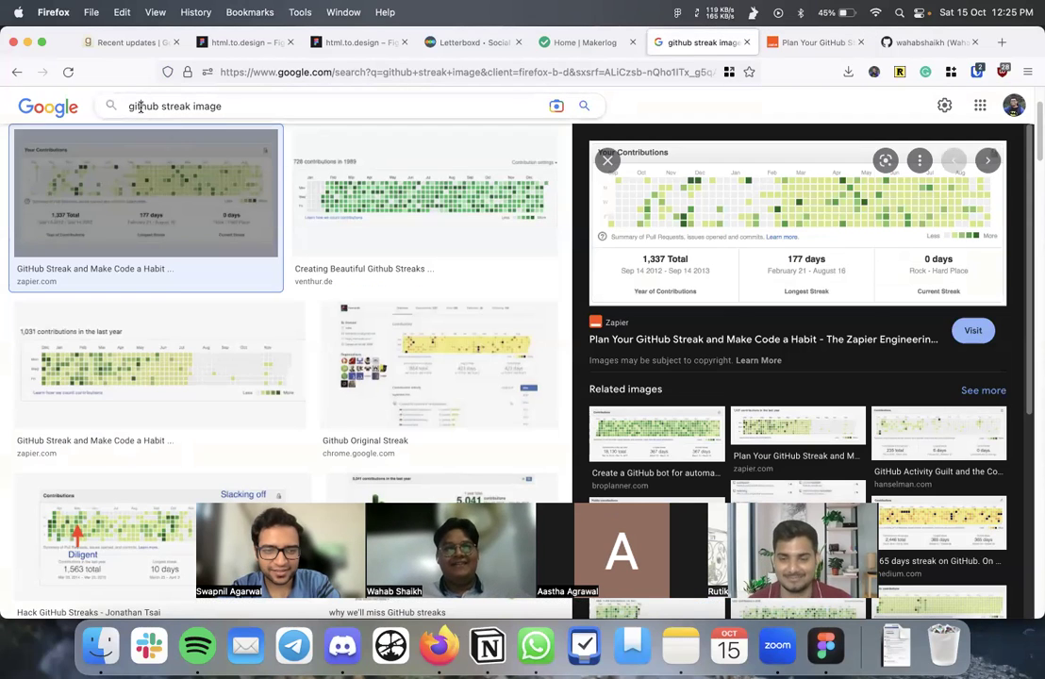
type("snapchat")
key("Return")
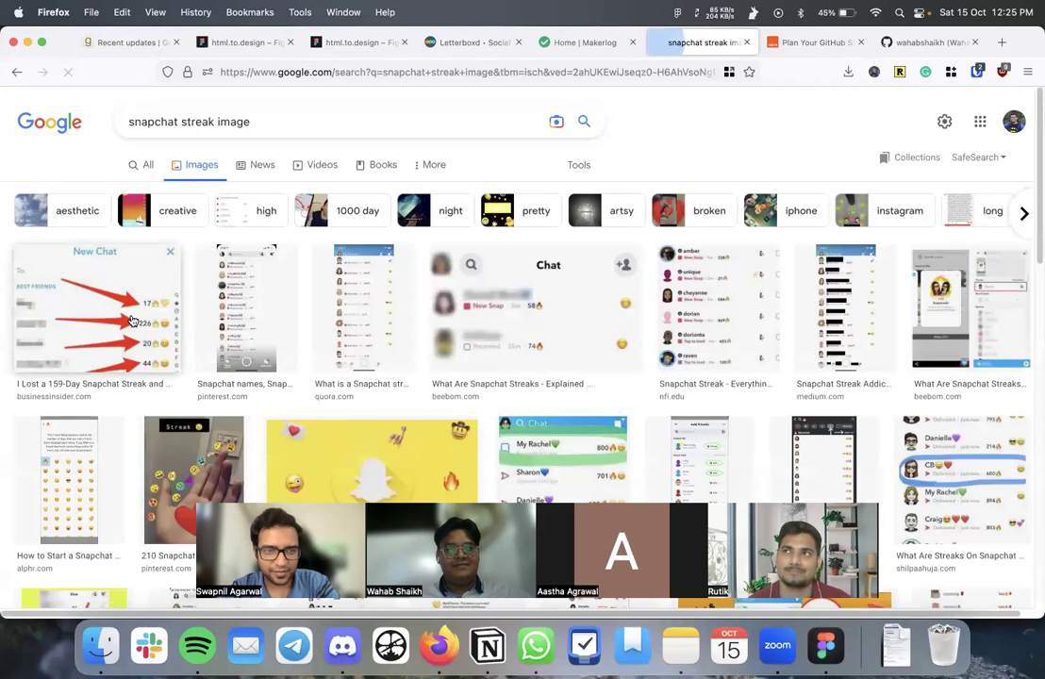
- Browse the Snapchat streak results and screenshot the Quora friends-list preview
left_click(94, 302)
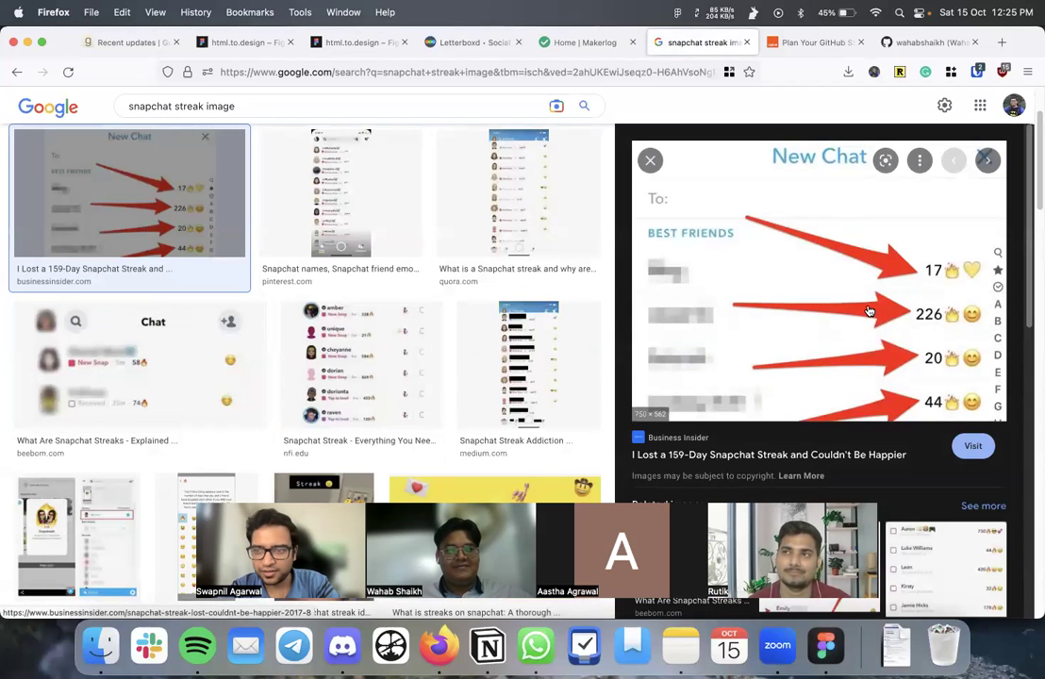
left_click(974, 277)
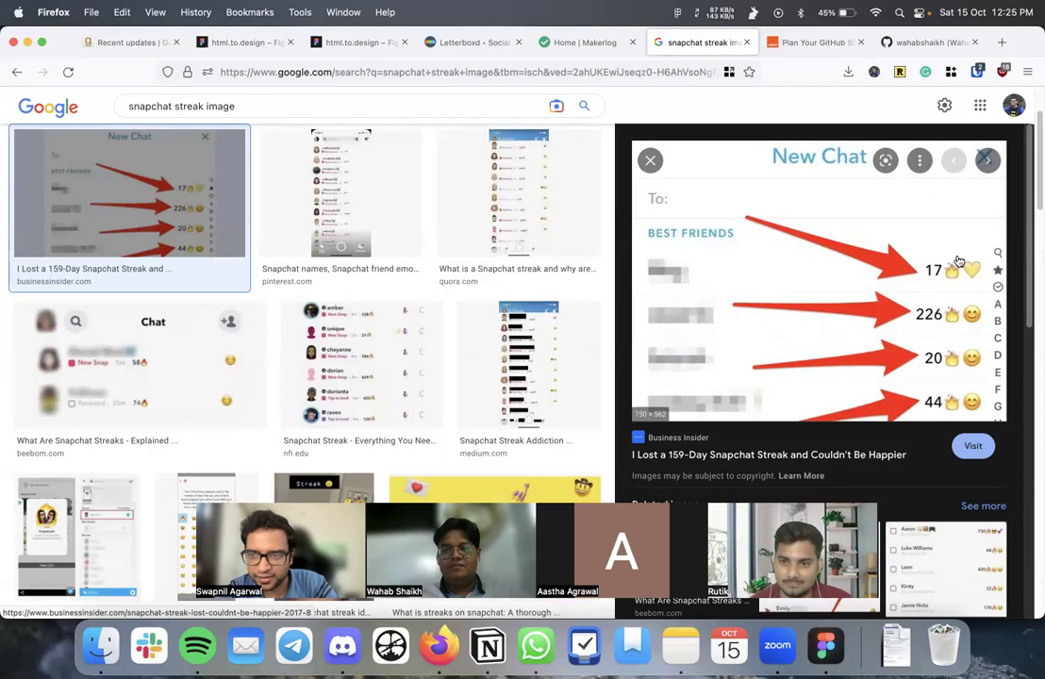
left_click(312, 199)
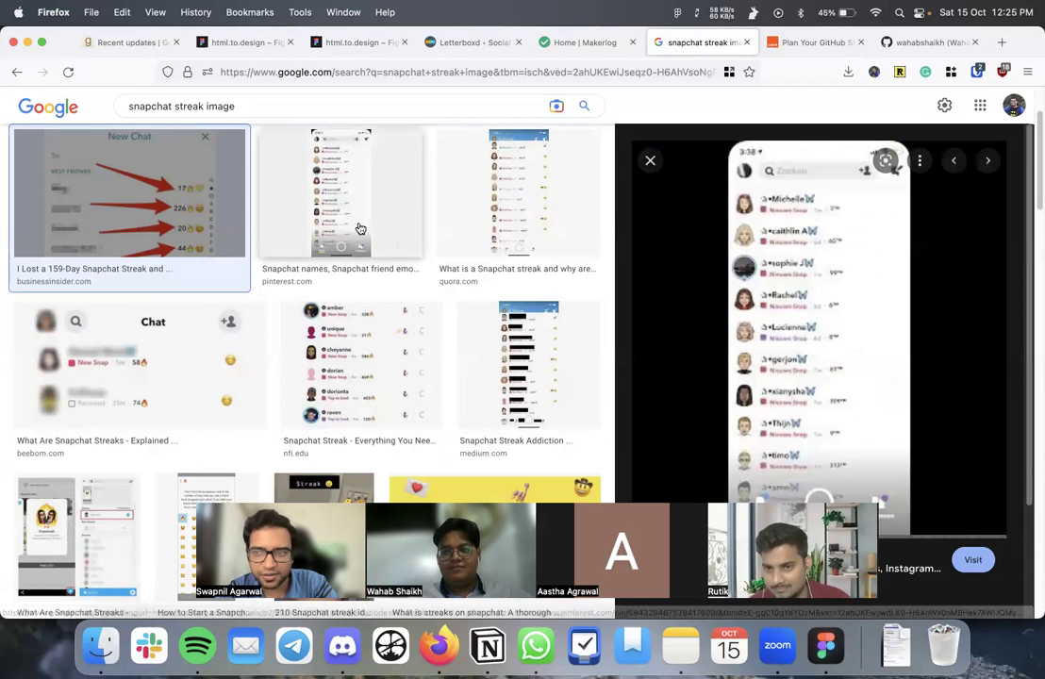
left_click(493, 228)
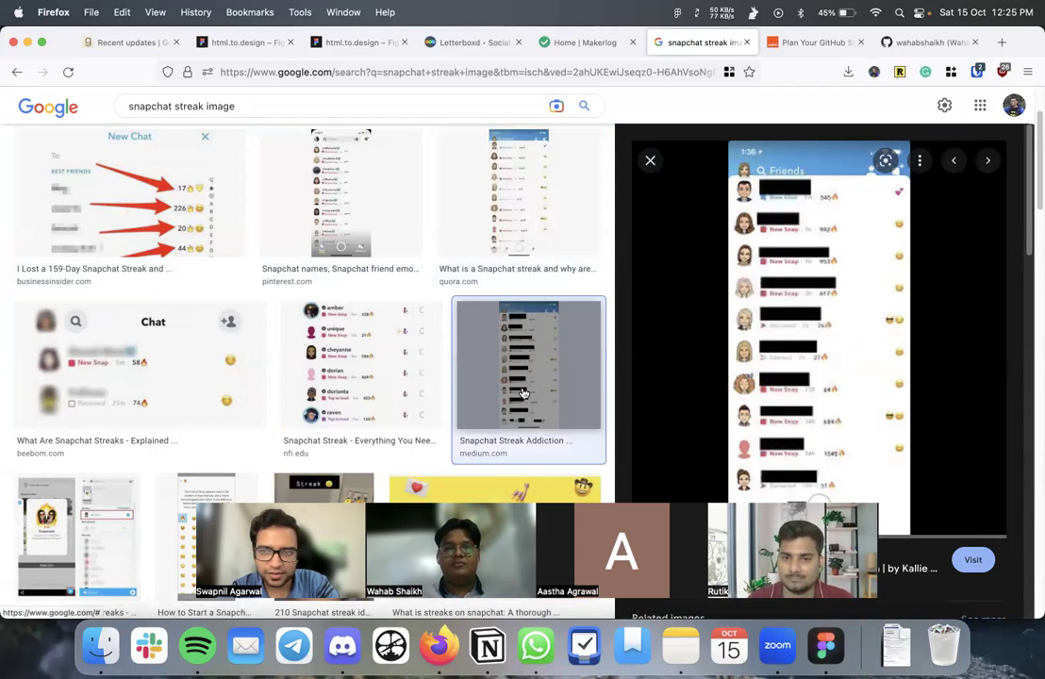
left_click(370, 375)
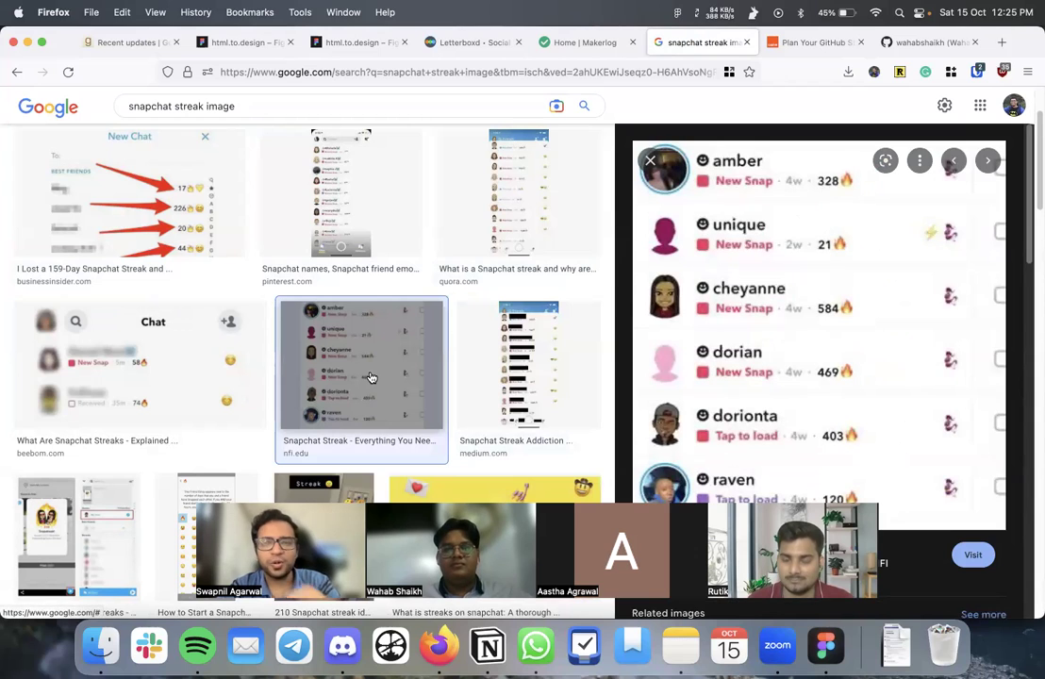
left_click(222, 370)
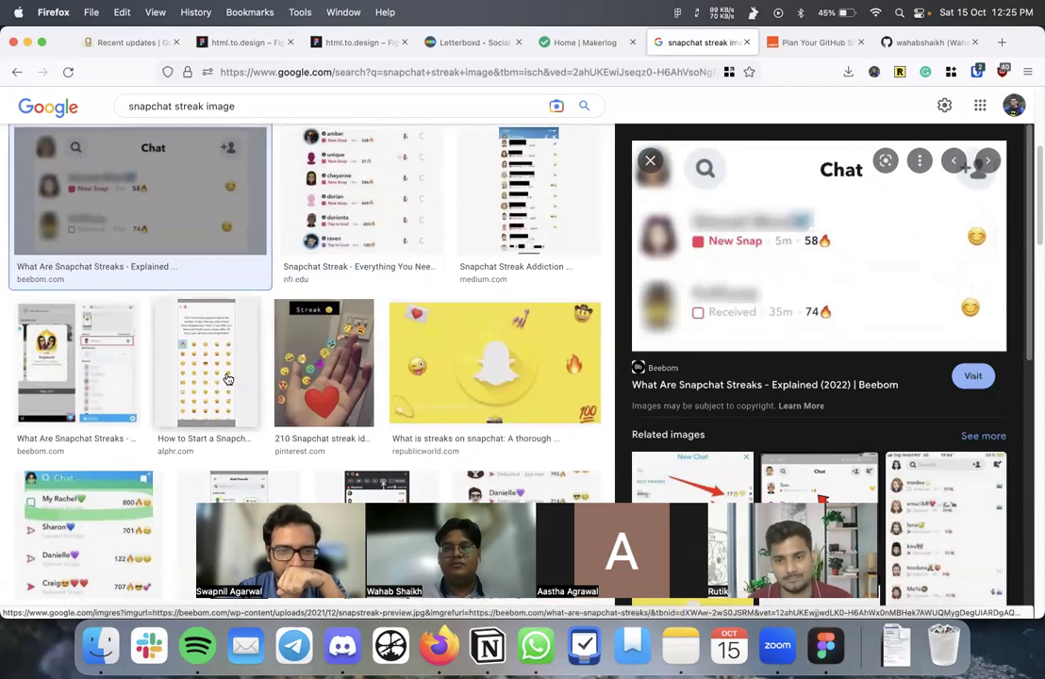
left_click(228, 376)
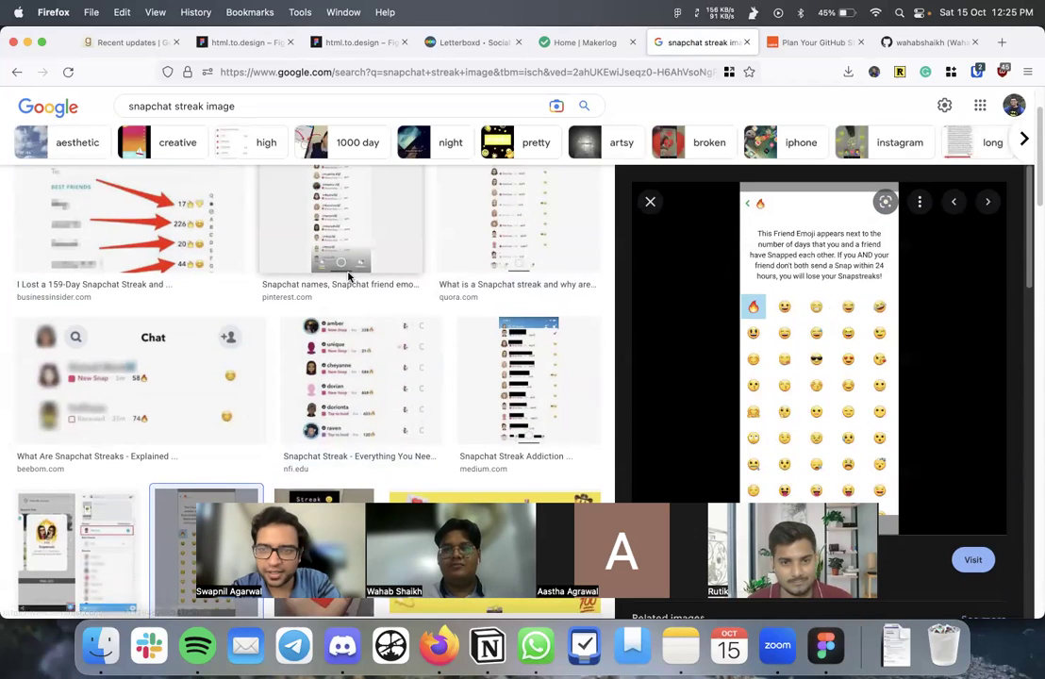
left_click(350, 273)
left_click(466, 260)
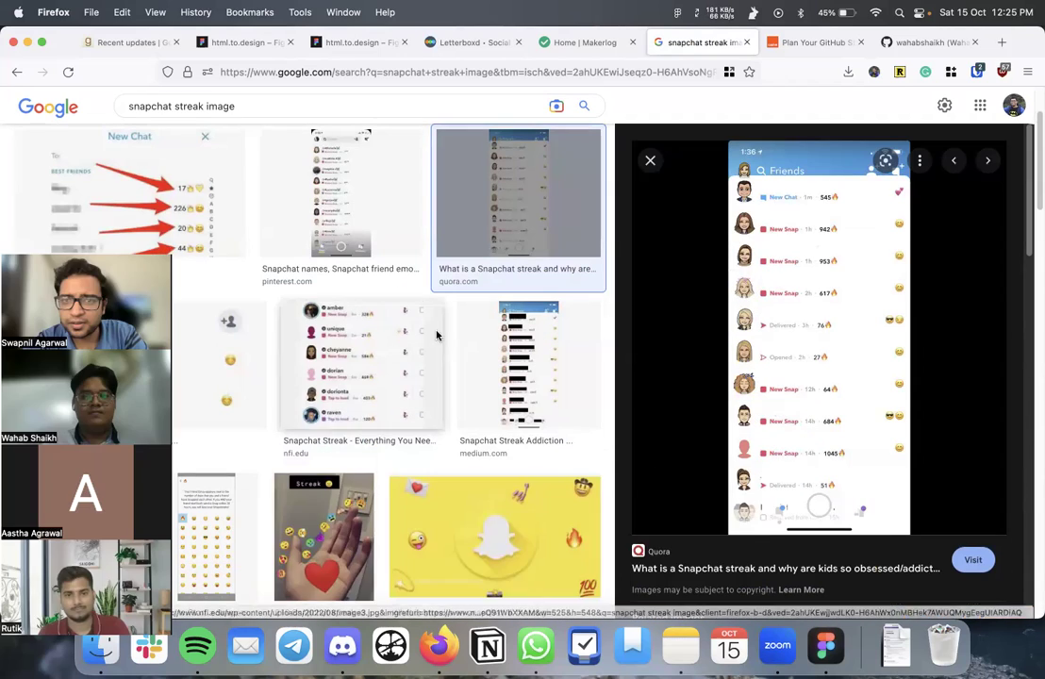
key("super+shift+4")
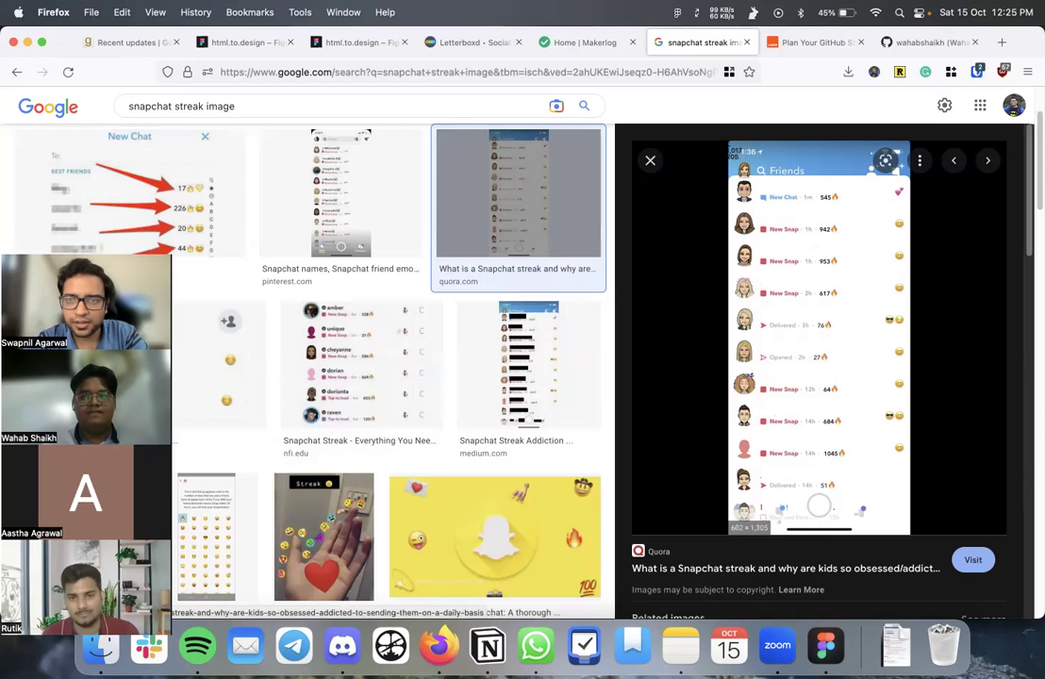
left_click_drag(722, 141, 916, 534)
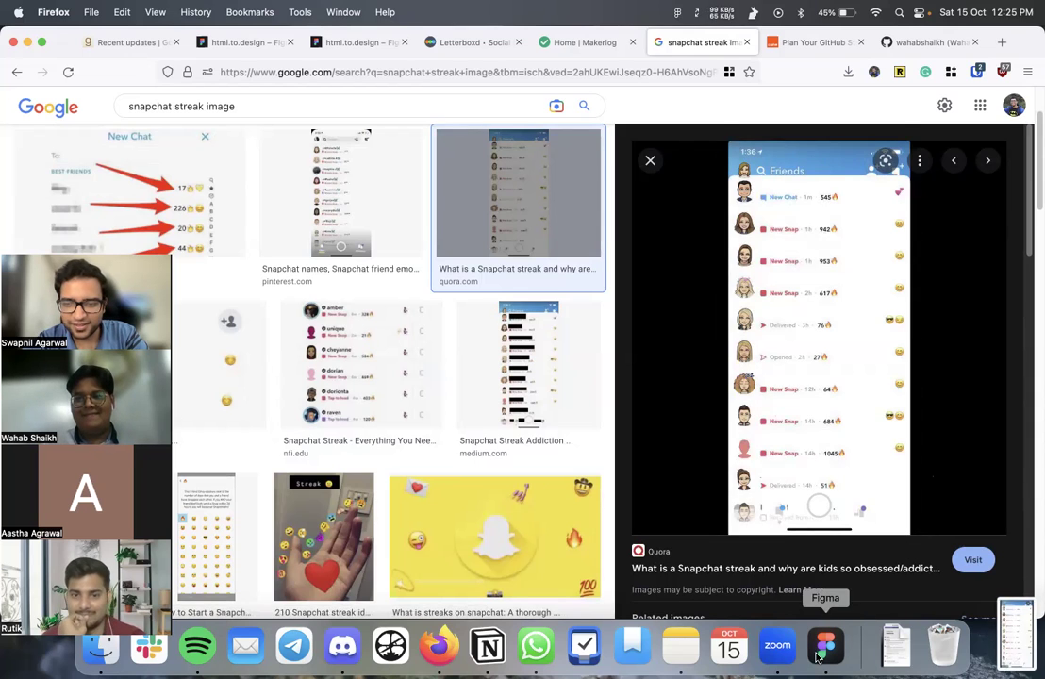
- Place the 276×556 Snapchat friends-list screenshot right of the contributions graph
left_click(819, 655)
scroll(736, 519, "right", 5)
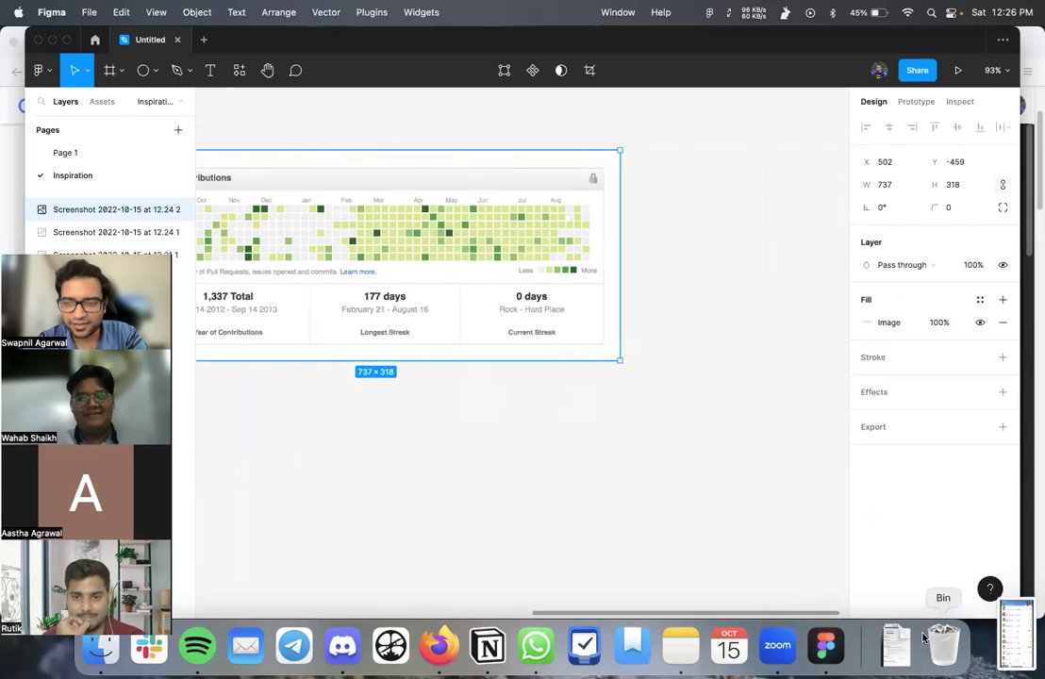
left_click_drag(1017, 634, 737, 330)
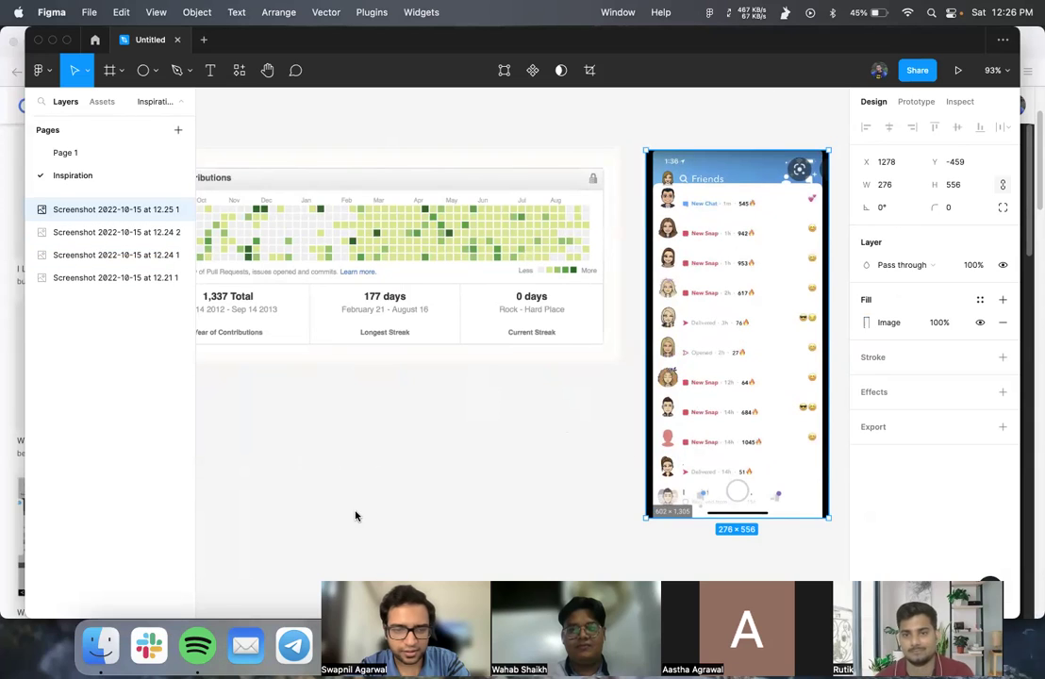
- On Page 1, change the '18 📚' counter text to '3 📚'
left_click(87, 155)
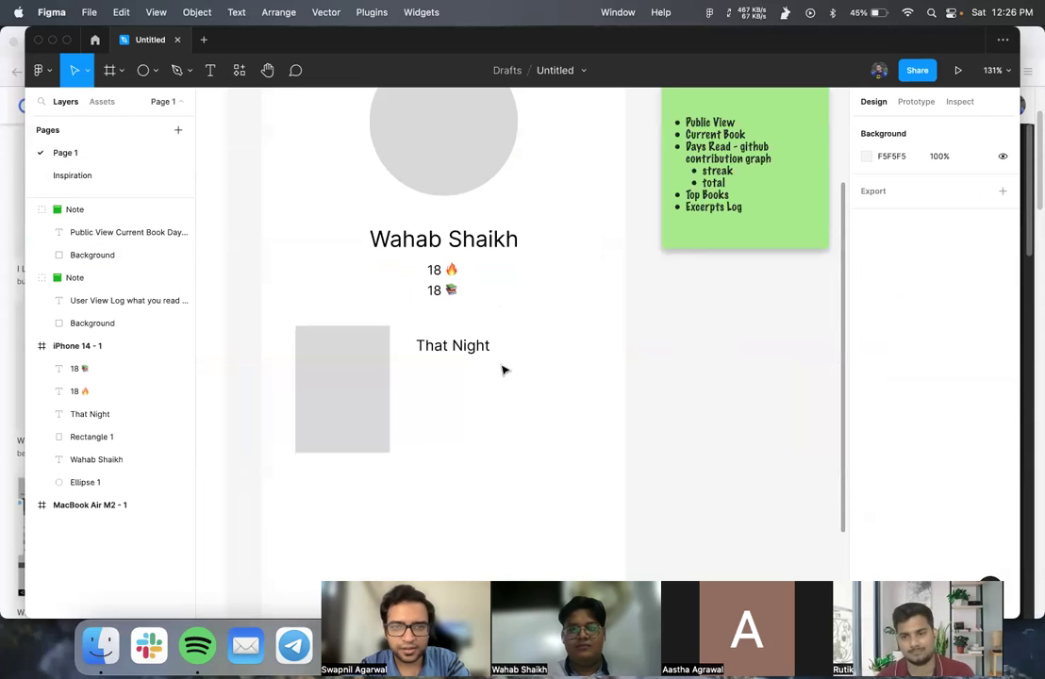
left_click(439, 295)
double_click(445, 290)
left_click(452, 293)
key("super+a")
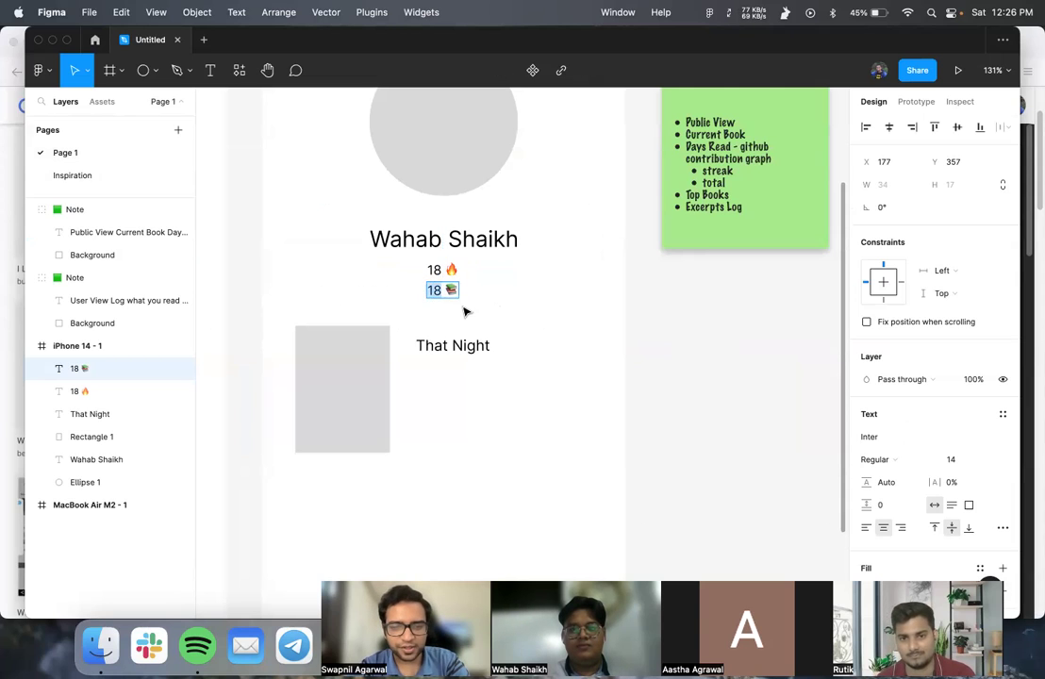
type("3")
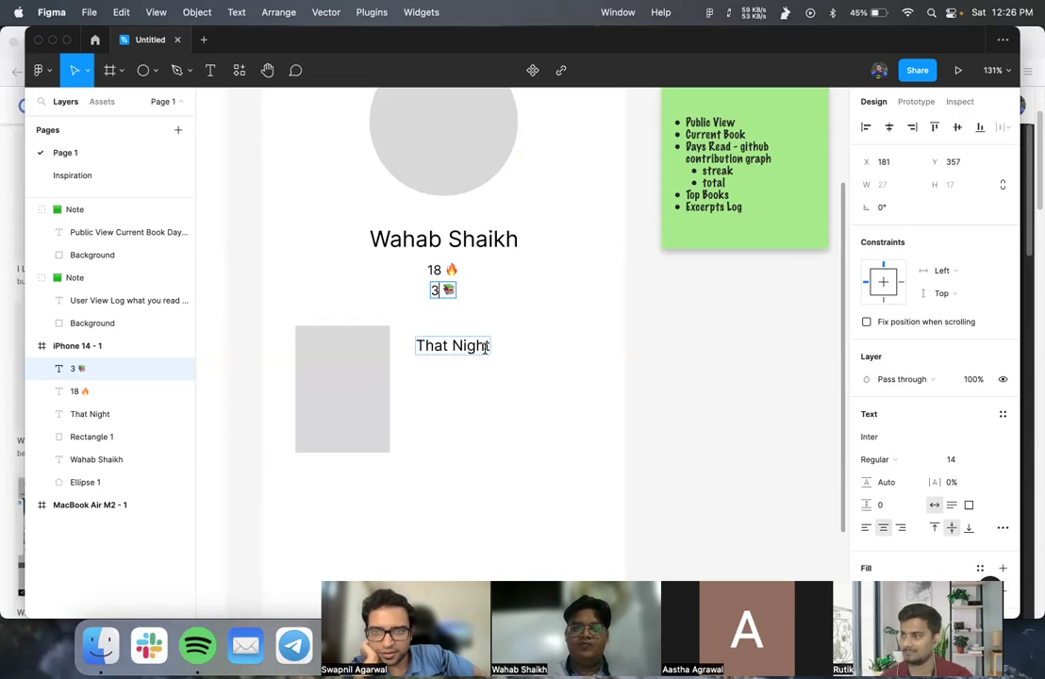
double_click(439, 292)
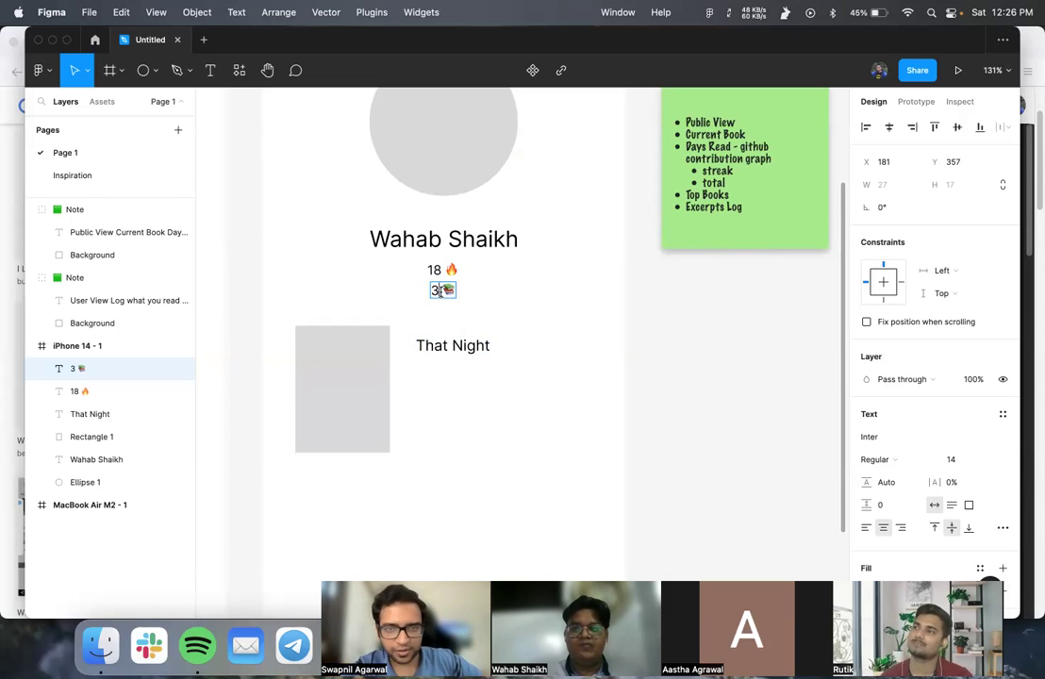
- Select the whole sticky Note group
scroll(439, 292, "right", 3)
scroll(439, 291, "up", 2)
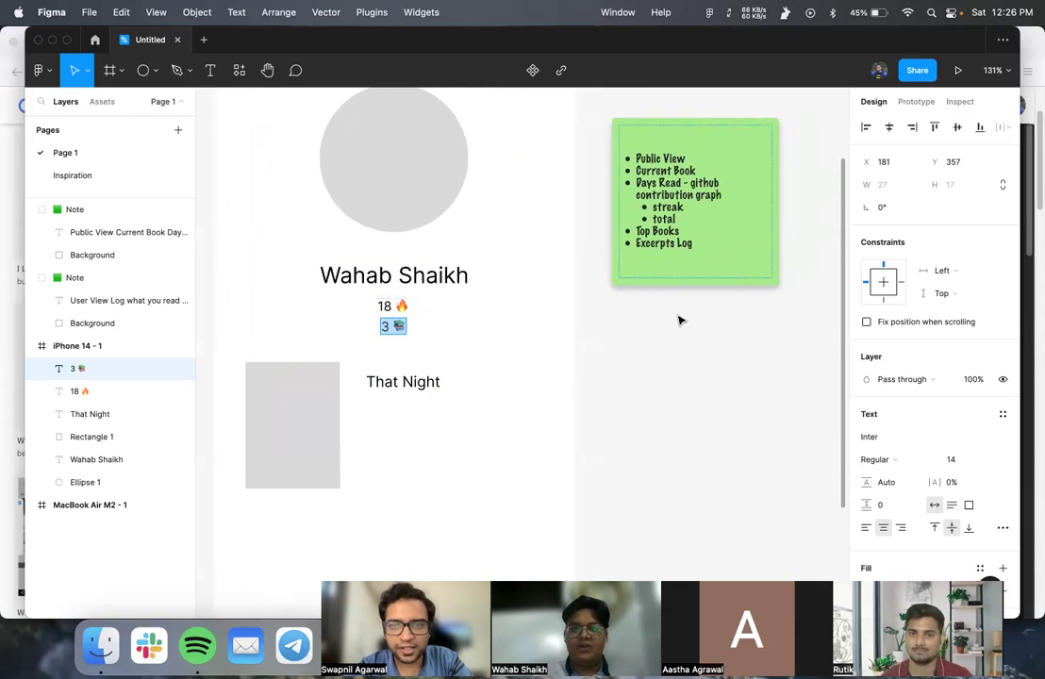
left_click(679, 133)
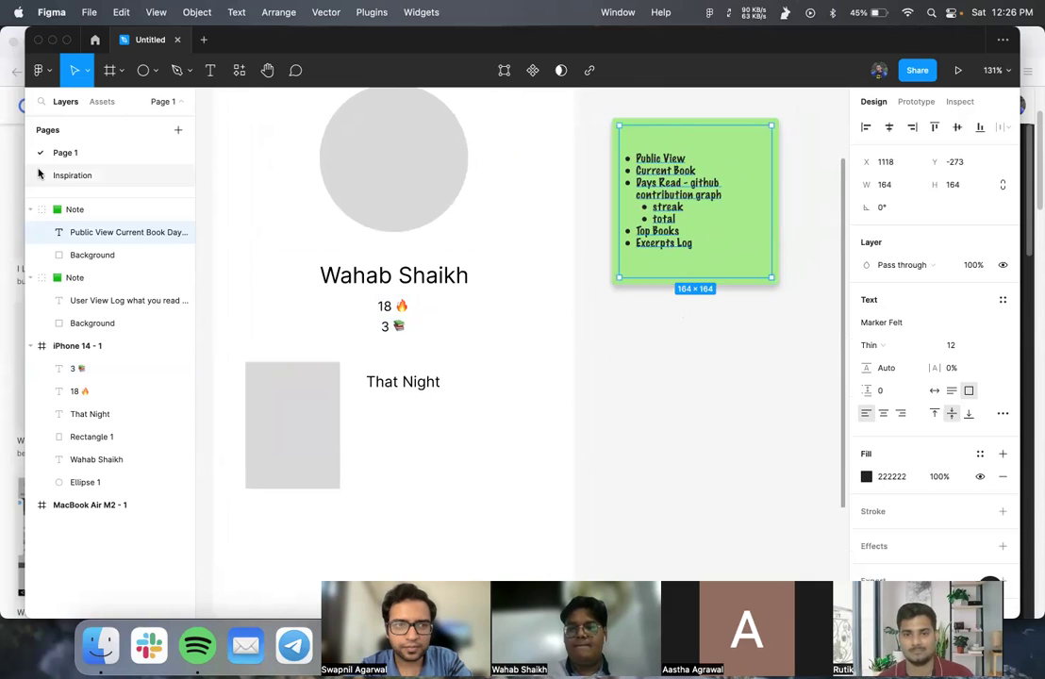
left_click(94, 217)
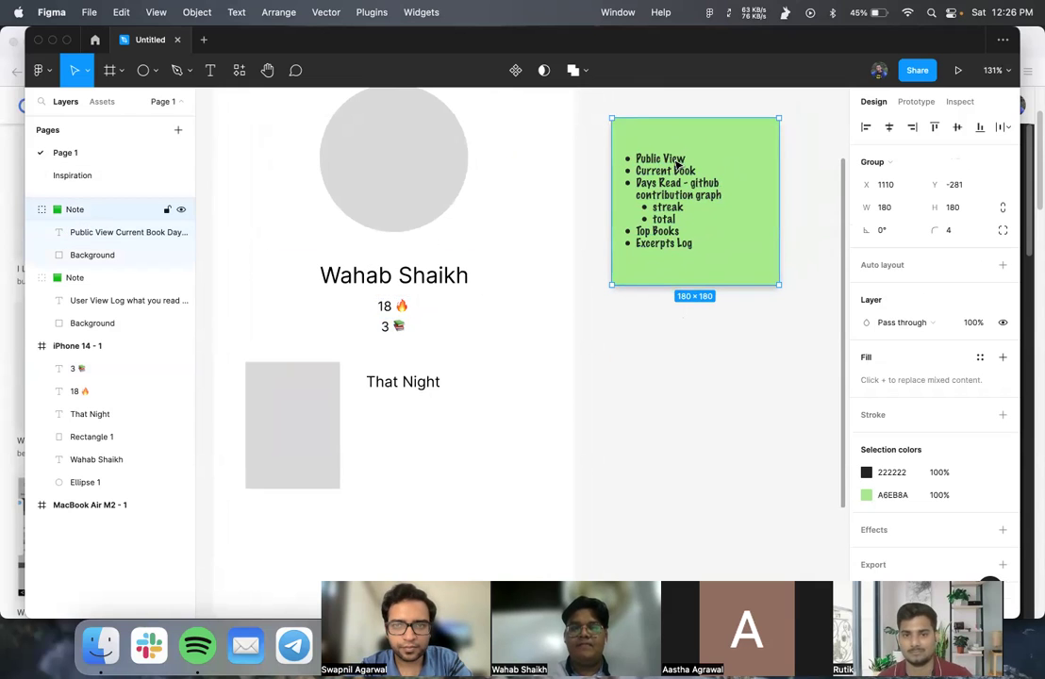
scroll(677, 164, "right", 3)
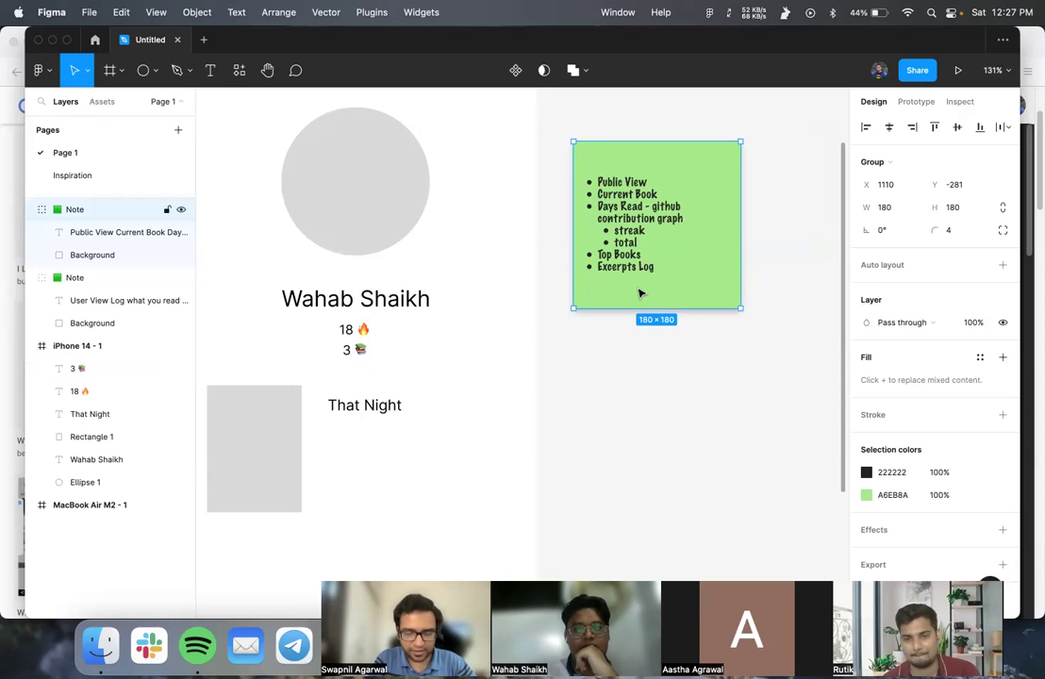
- Duplicate the note and write 'Decision Log' with sub-bullet 'Removing # of books as it's a vanity metric'
left_click_drag(672, 160, 727, 200, "alt")
double_click(686, 182)
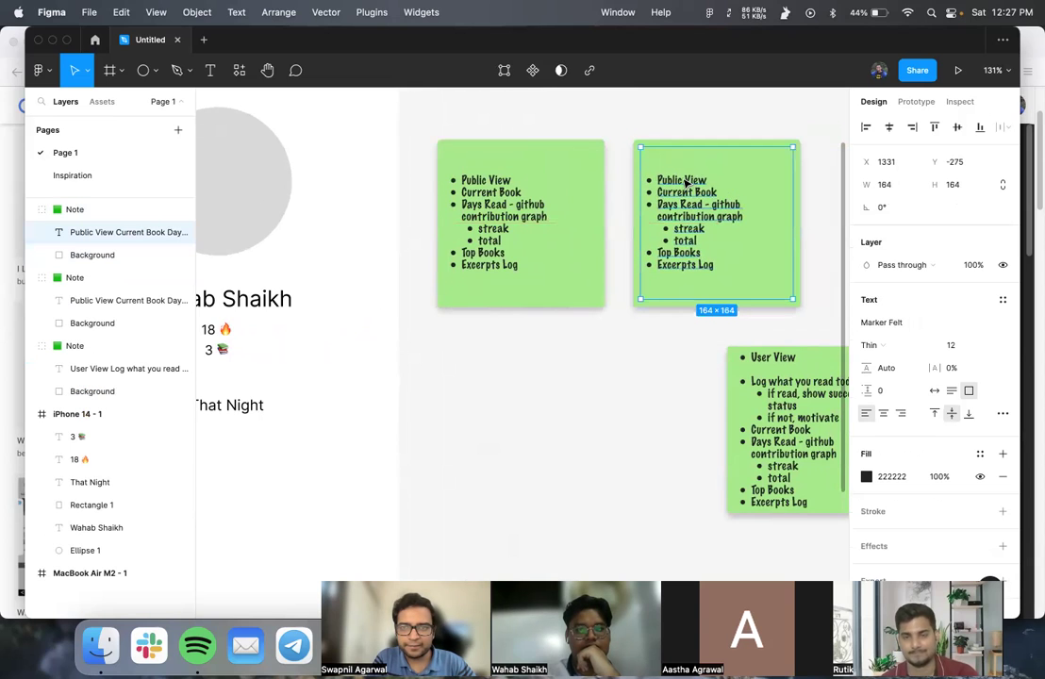
key("Return")
type("De")
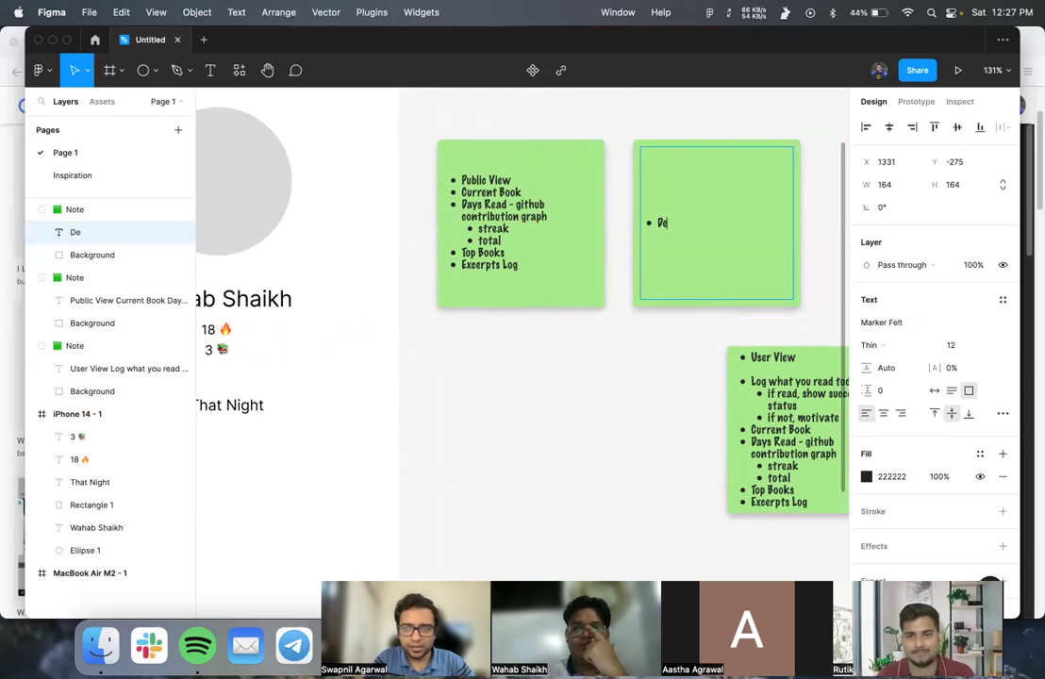
type("cision <")
type("Log")
key("Return")
key("Tab")
type("Removing")
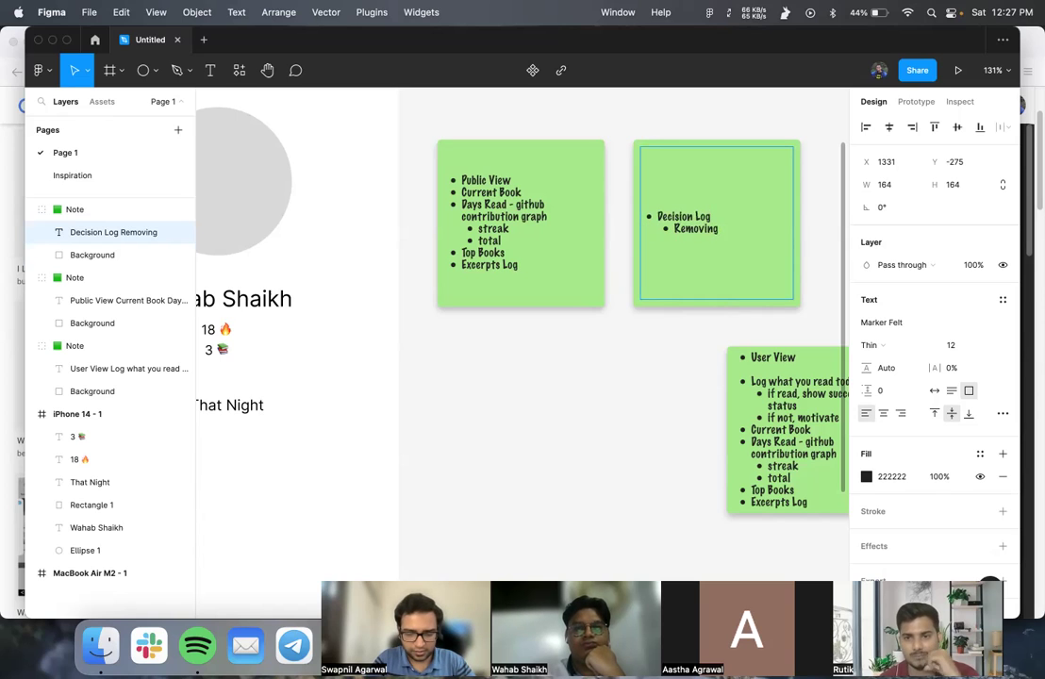
type(" # of books")
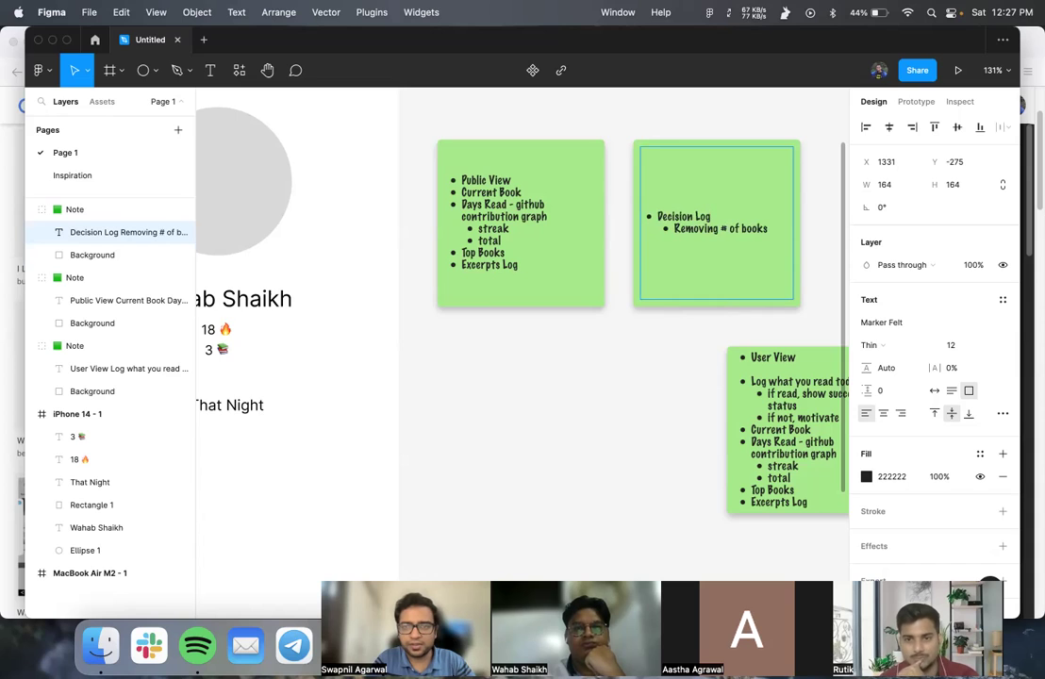
type(" as it's a")
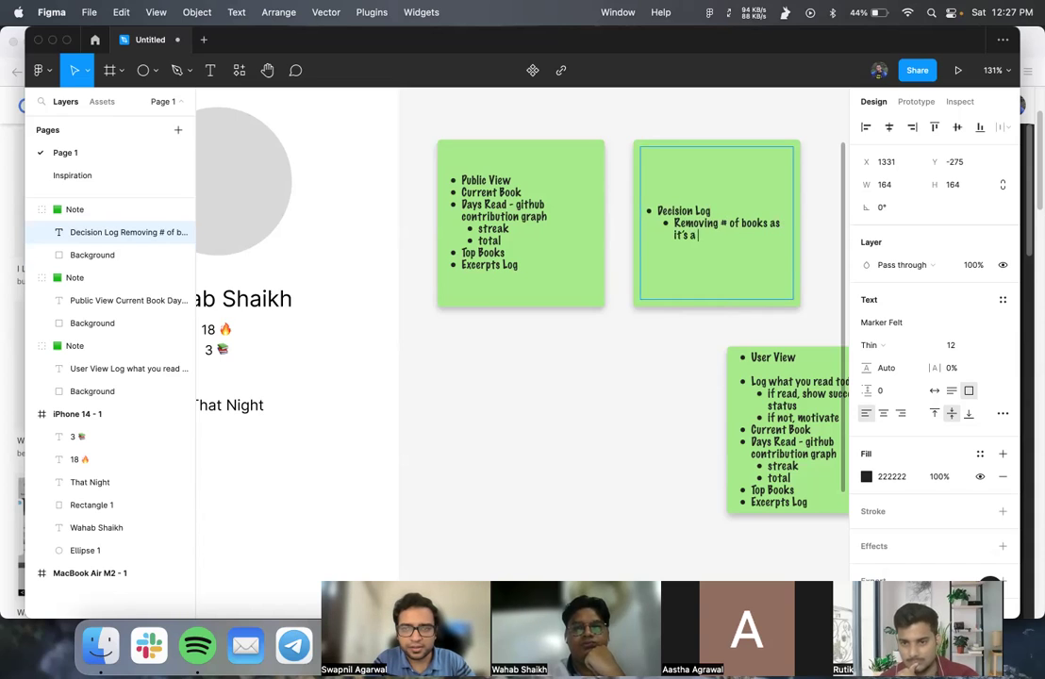
type(" vanity metric")
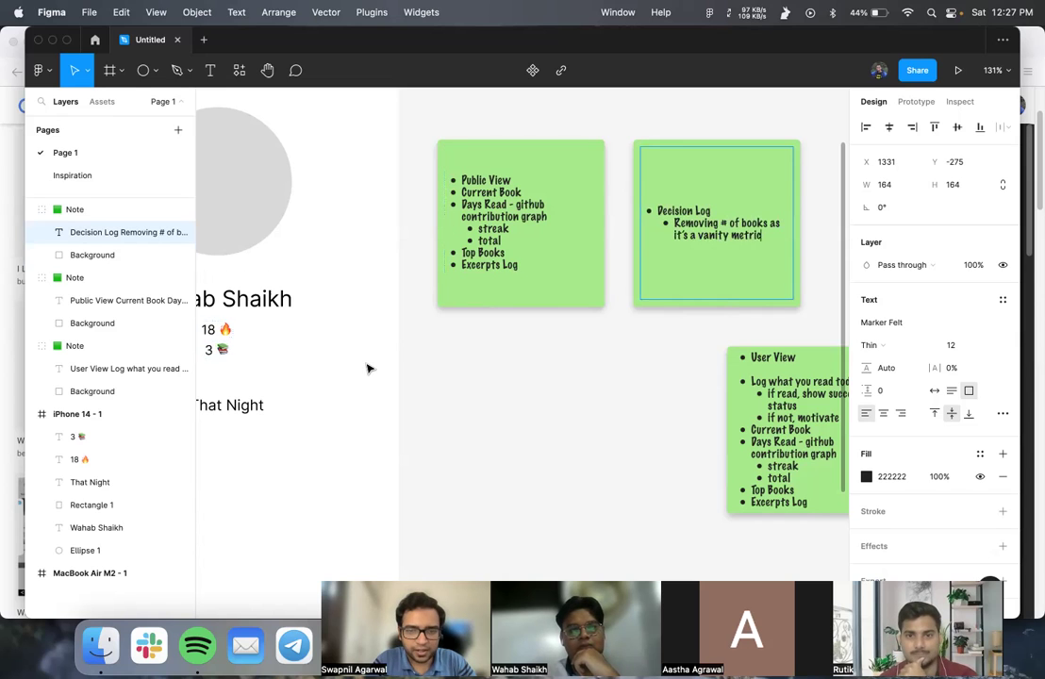
- Delete the '3 📚' counter from under the profile name
scroll(368, 368, "left", 5)
scroll(368, 368, "left", 2)
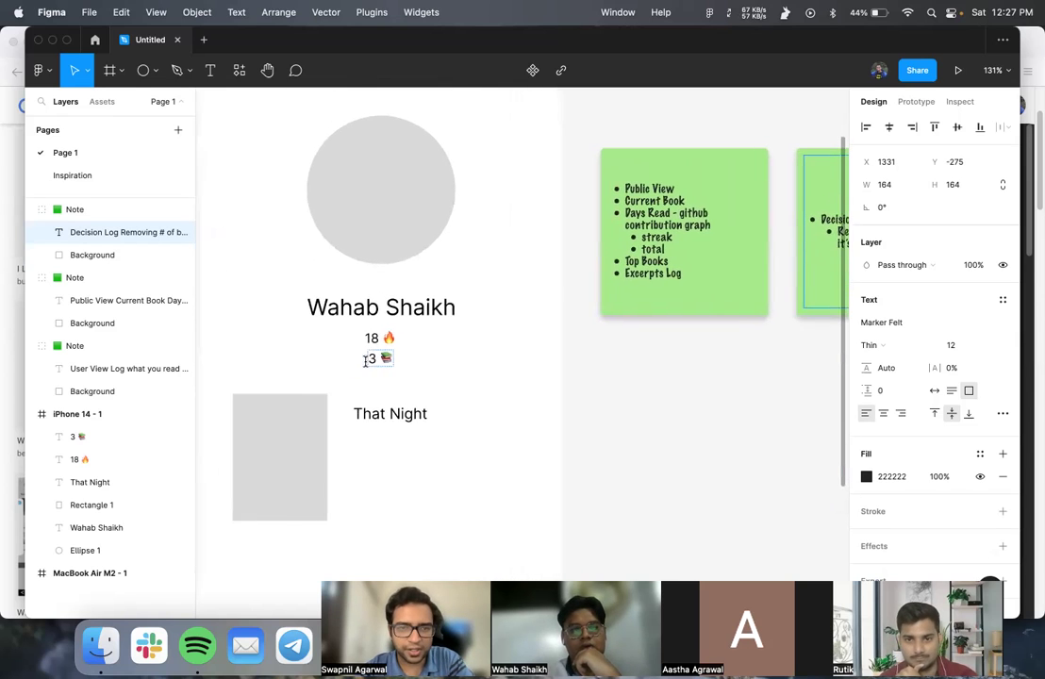
left_click(381, 341)
double_click(392, 342)
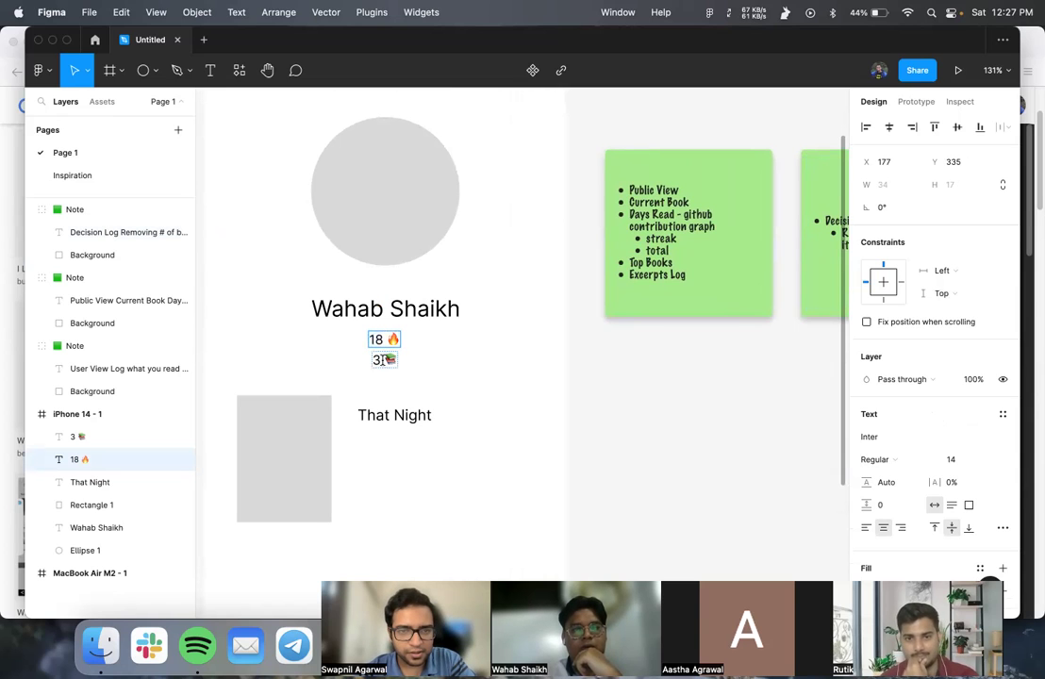
double_click(383, 360)
scroll(434, 367, "right", 2)
key("BackSpace")
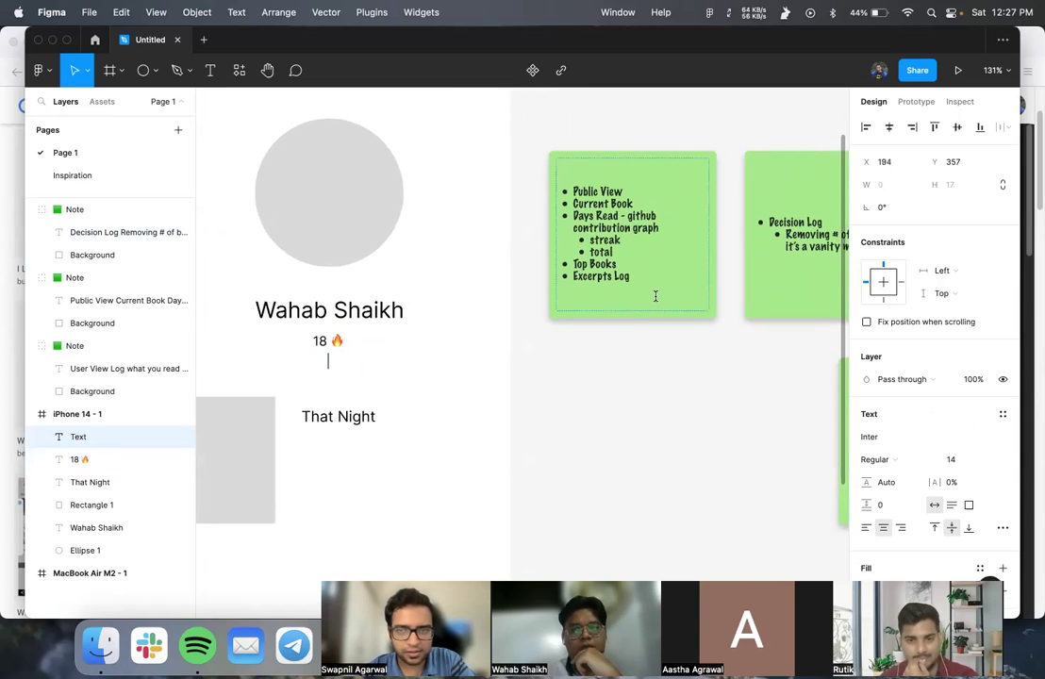
- Type '# %)' into the Decision Log note and finish editing it
scroll(655, 296, "right", 2)
left_click(793, 248)
type("# %)")
left_click(660, 364)
scroll(660, 366, "left", 3)
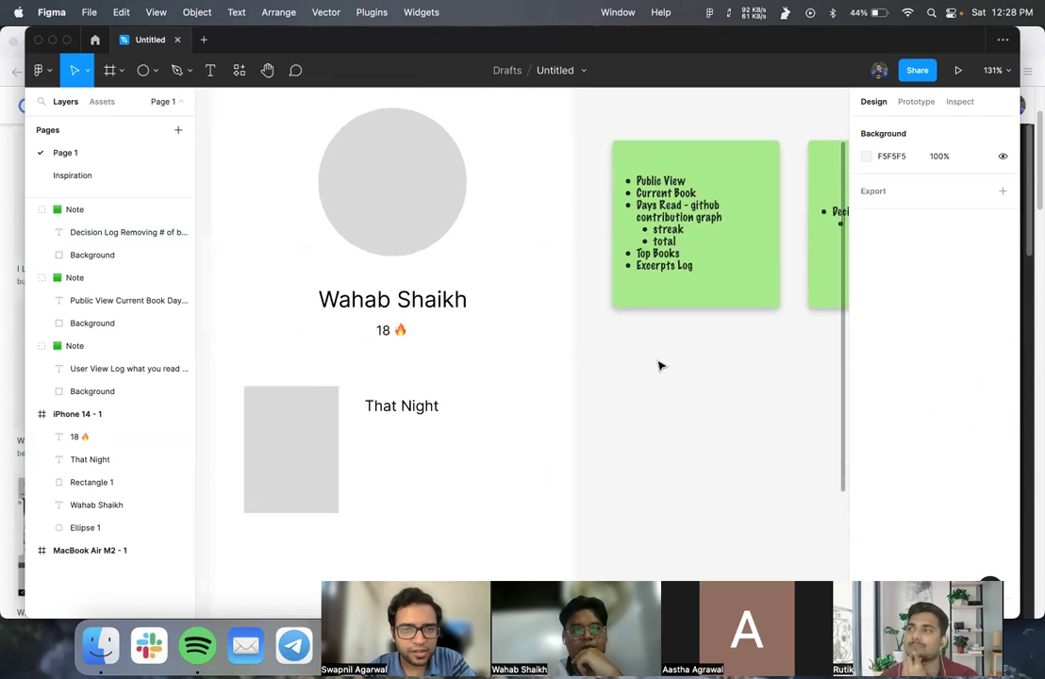
scroll(660, 366, "left", 1)
left_click(107, 174)
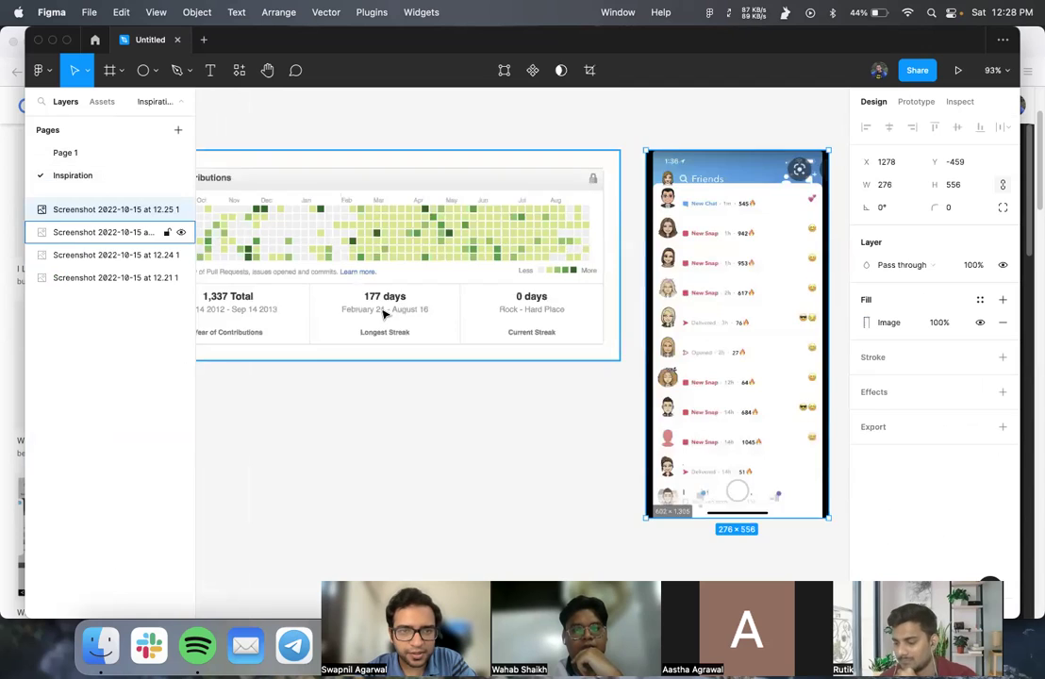
scroll(385, 242, "left", 5)
scroll(385, 315, "left", 6)
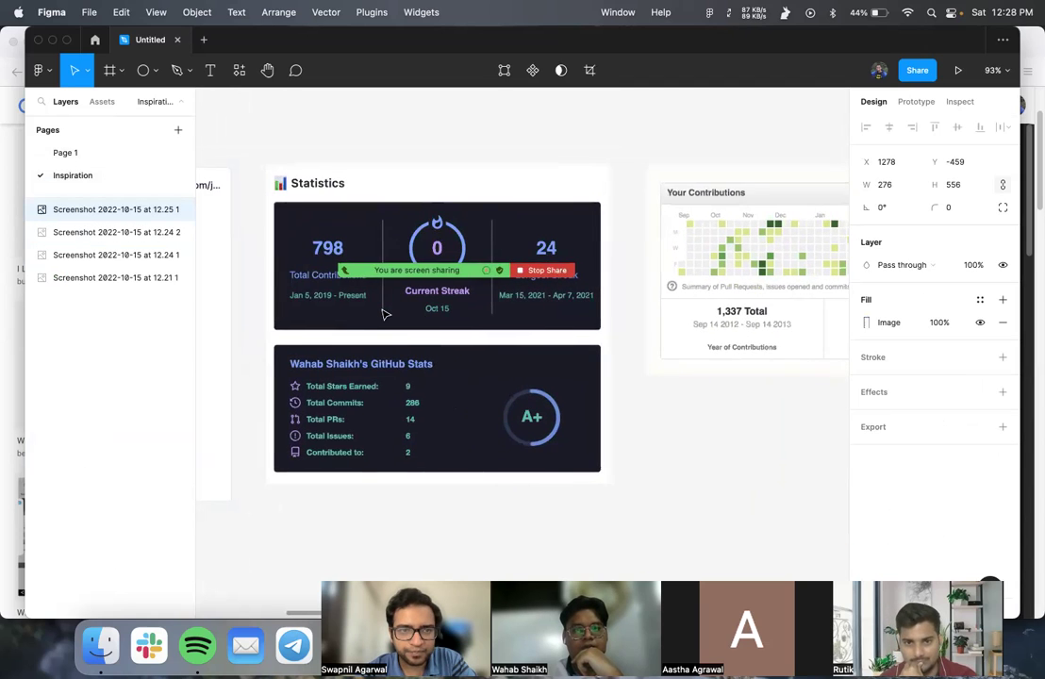
scroll(364, 322, "right", 10)
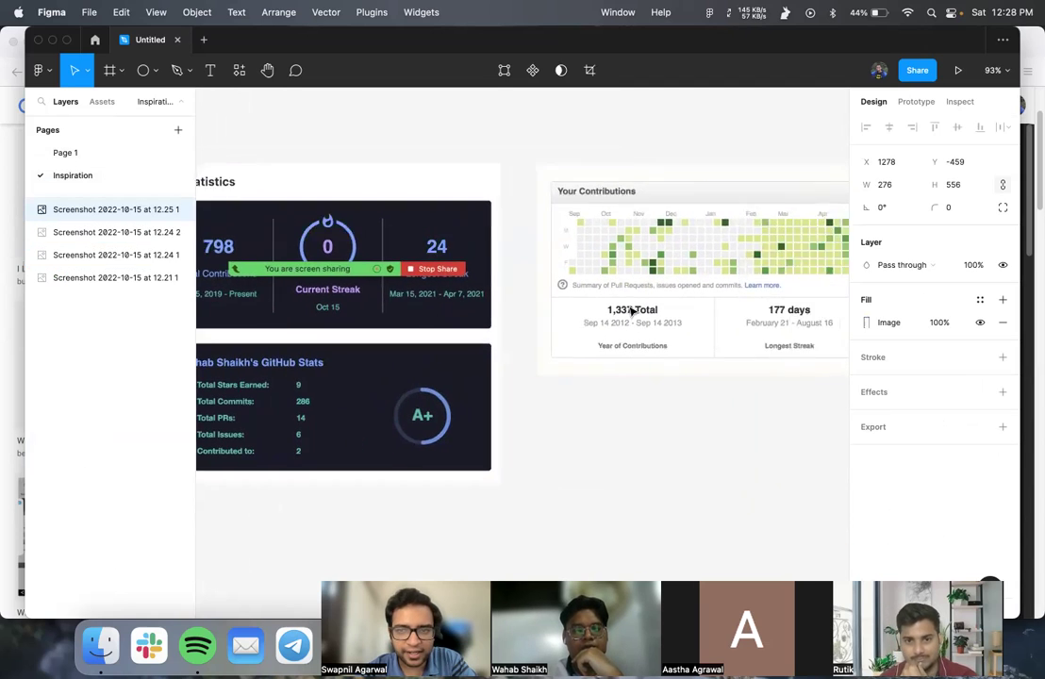
scroll(458, 342, "right", 13)
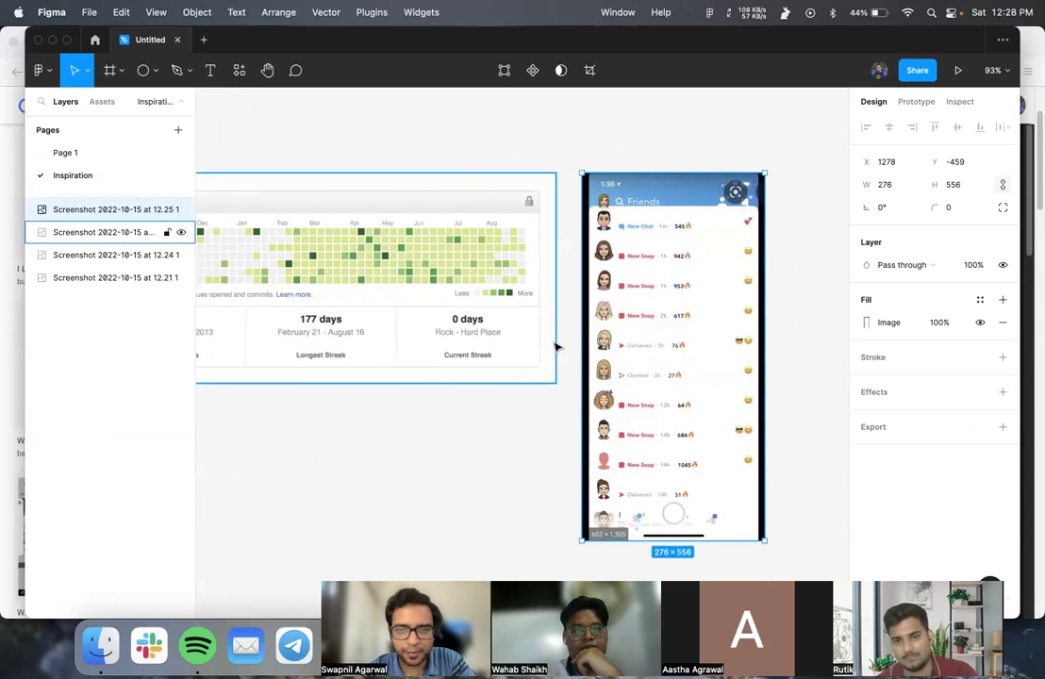
left_click(66, 153)
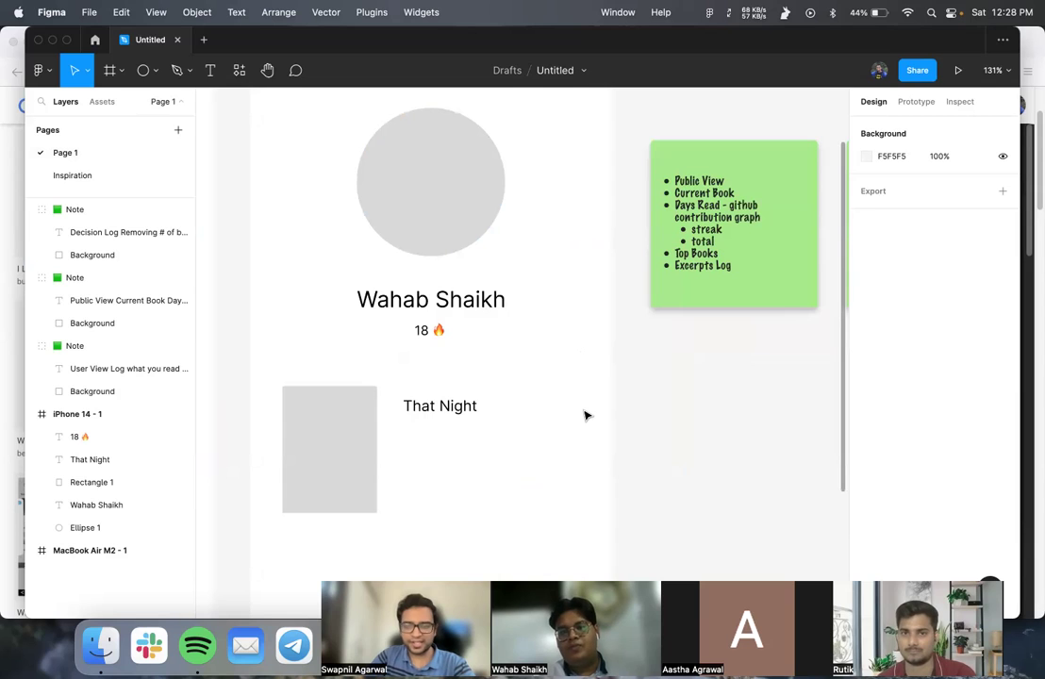
- Copy '18 🔥' to its right and change it to '25 ✍️' using the emoji picker
left_click(424, 330)
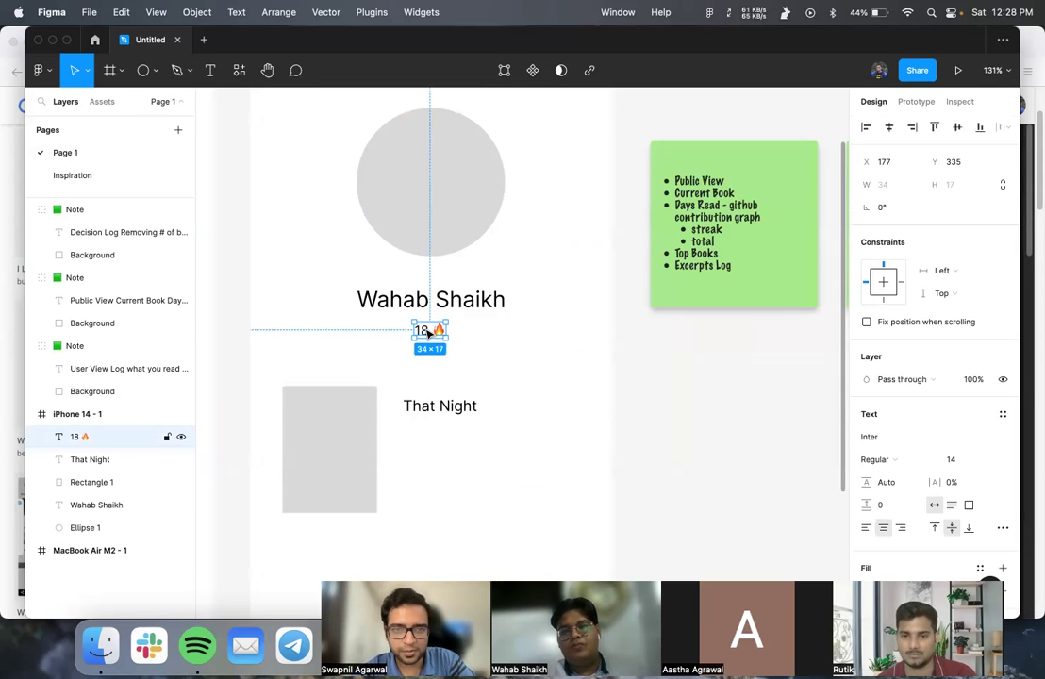
key("super+d")
left_click_drag(429, 332, 484, 332)
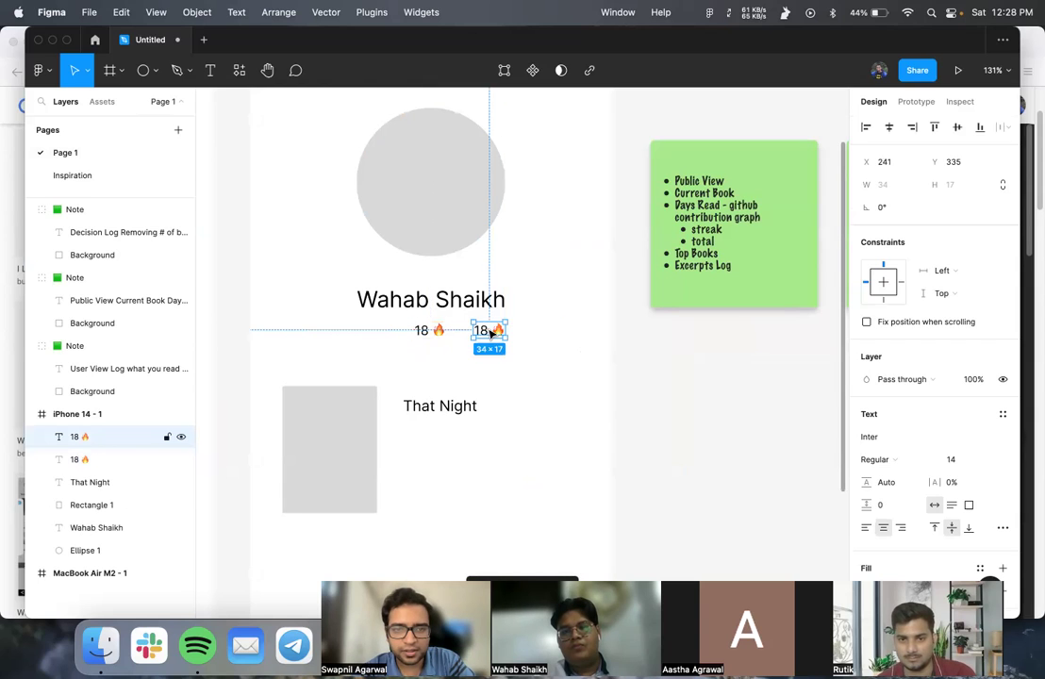
double_click(482, 330)
type("25")
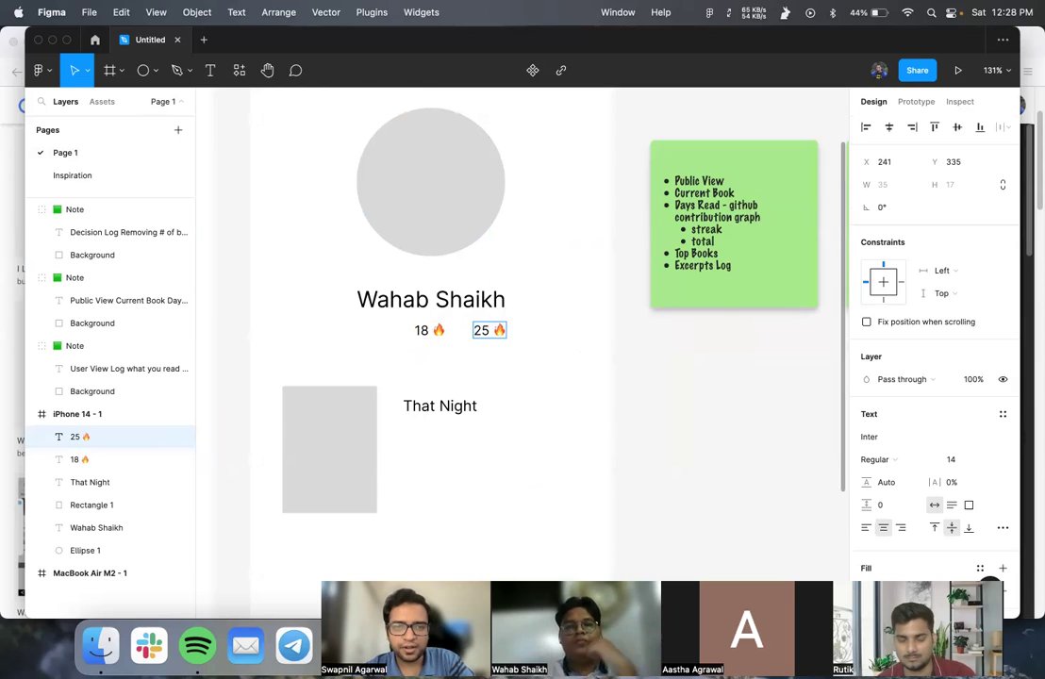
key("Delete")
key("Delete")
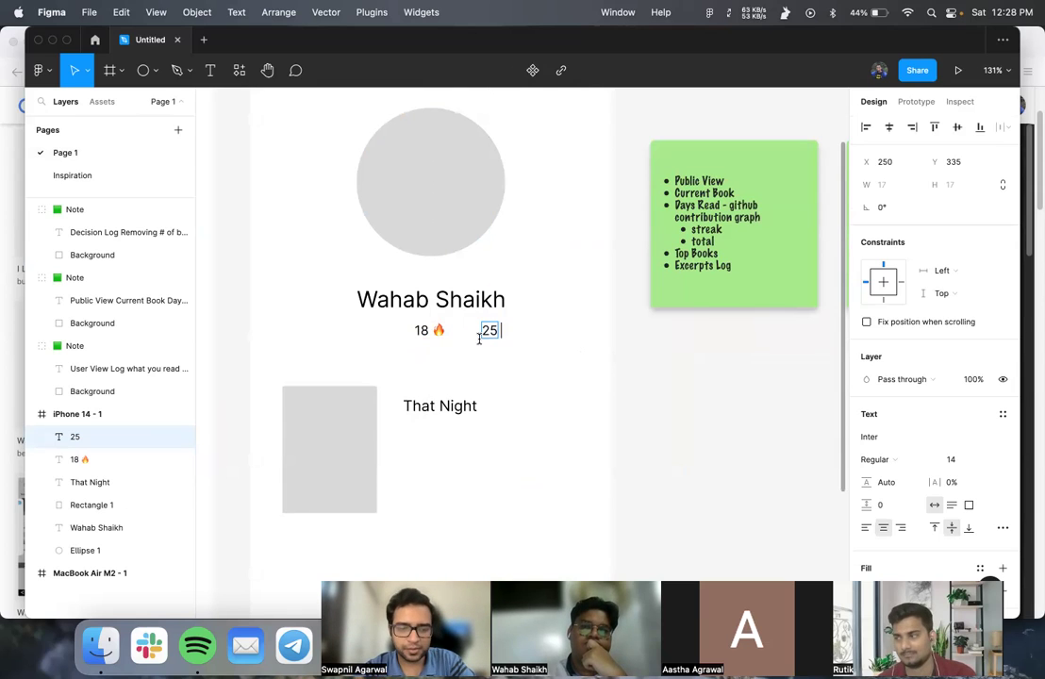
key("ctrl+super+space")
type("wr")
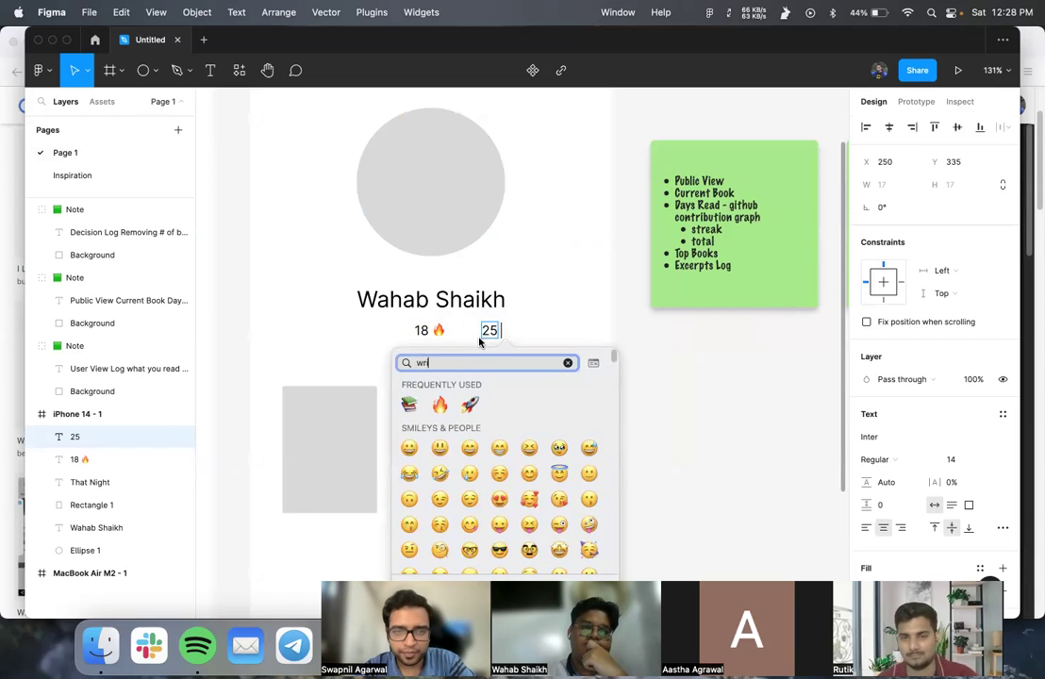
type("it")
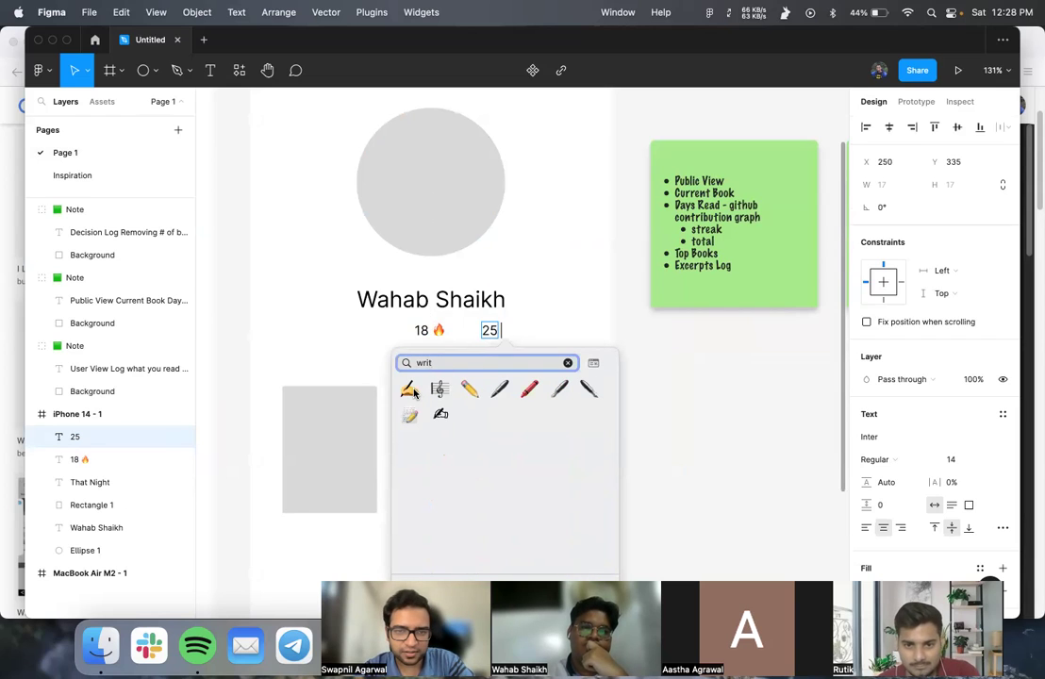
left_click_drag(412, 393, 419, 424)
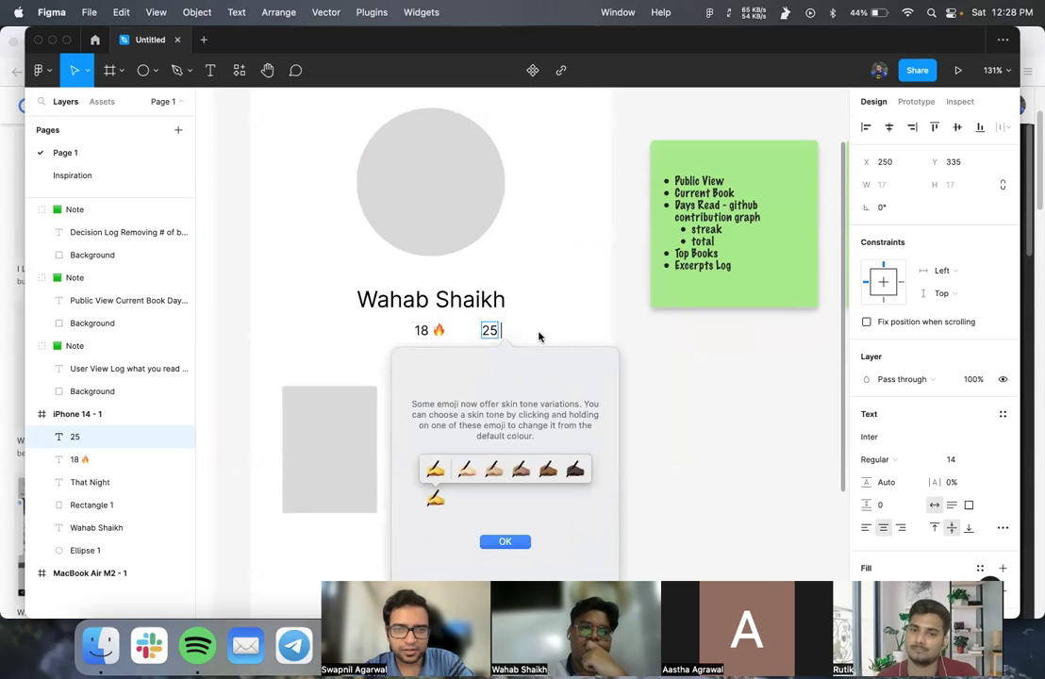
left_click(503, 543)
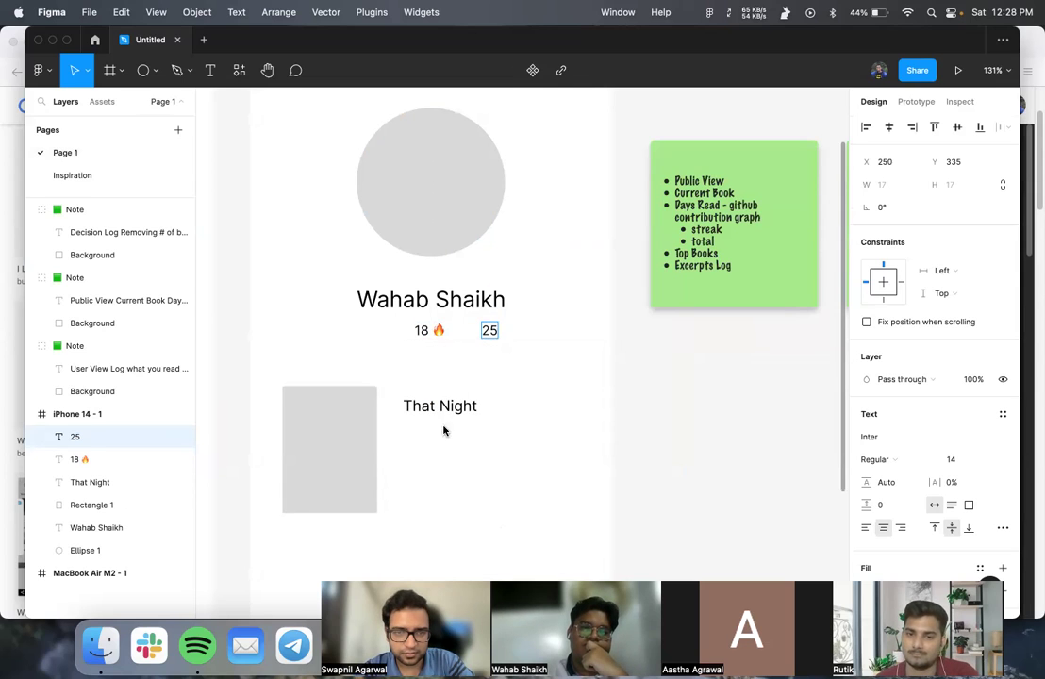
left_click(498, 334)
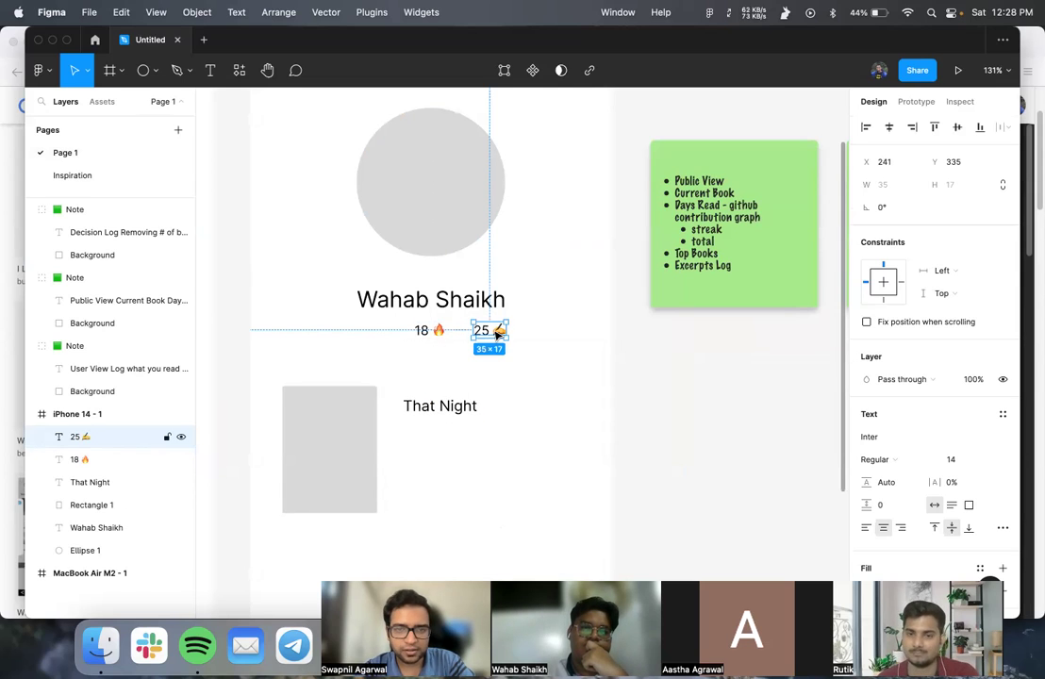
- Duplicate the '25 ✍️' counter directly below and start editing the copy
left_click_drag(497, 334, 493, 360)
double_click(494, 356)
left_click(497, 356)
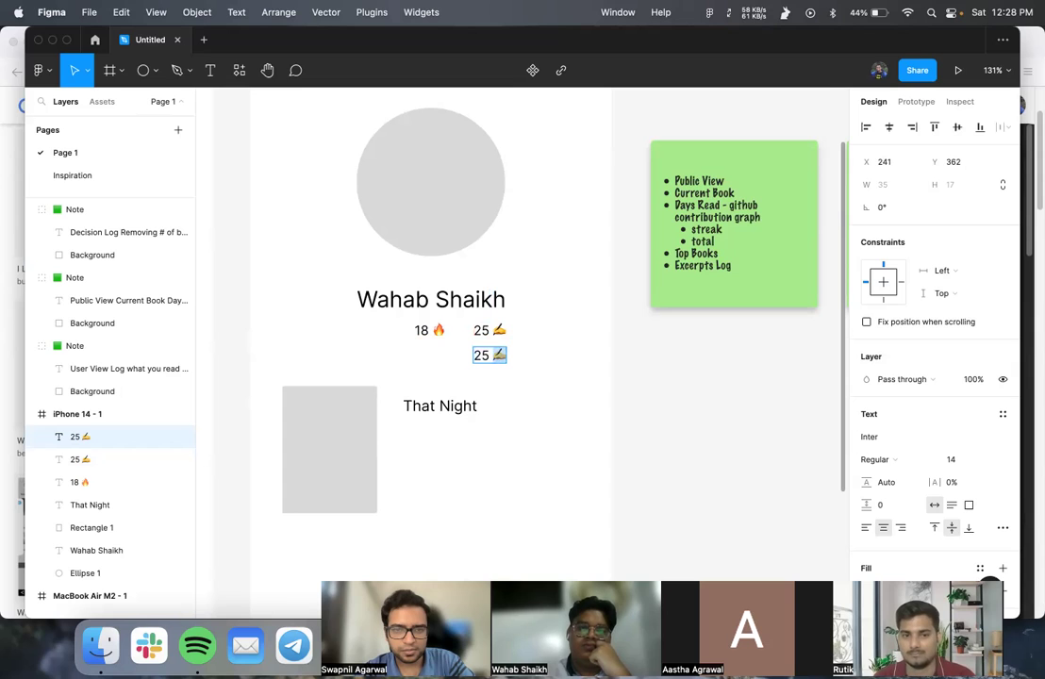
- Remove the writing-hand emoji from the lower copy and search for a camera emoji
key("BackSpace")
key("BackSpace")
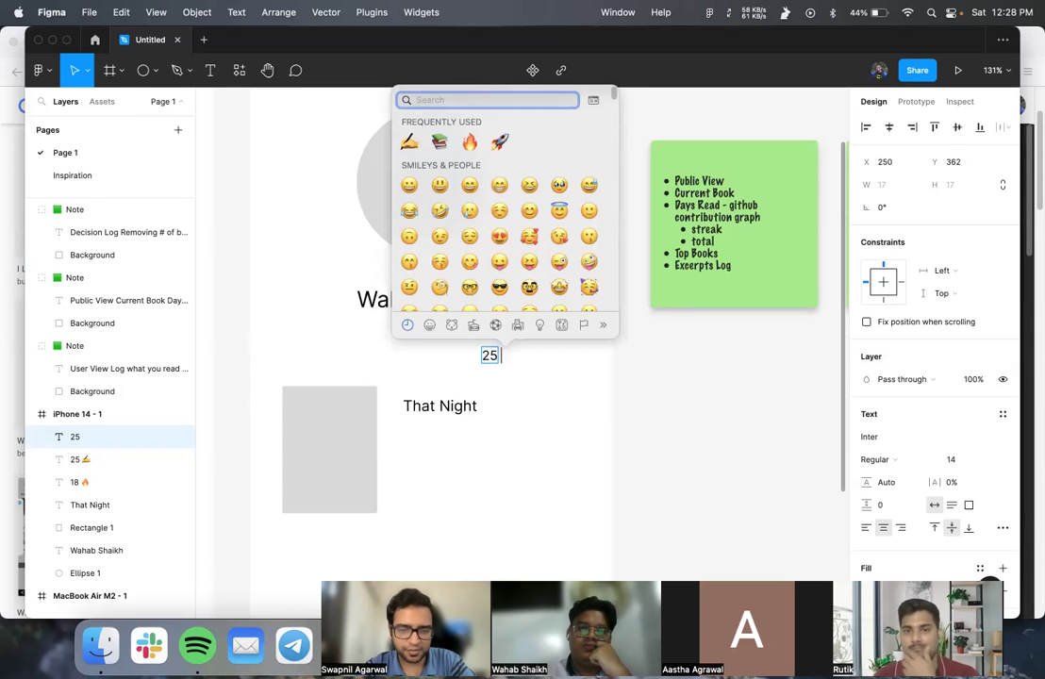
type("camera")
key("Escape")
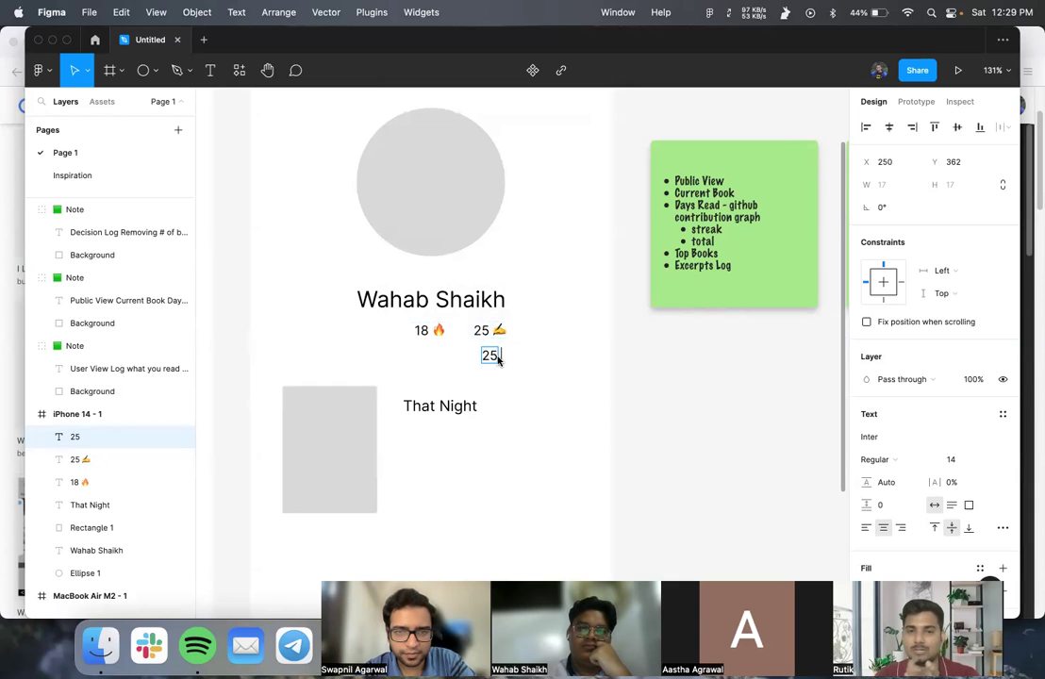
key("ctrl+super+space")
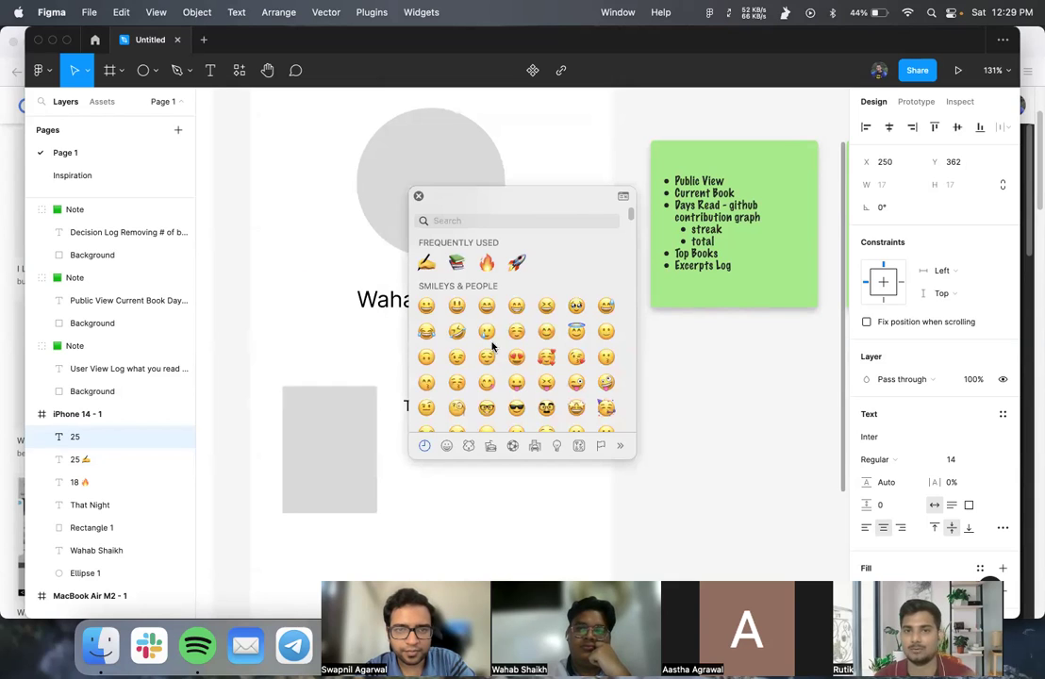
left_click(383, 331)
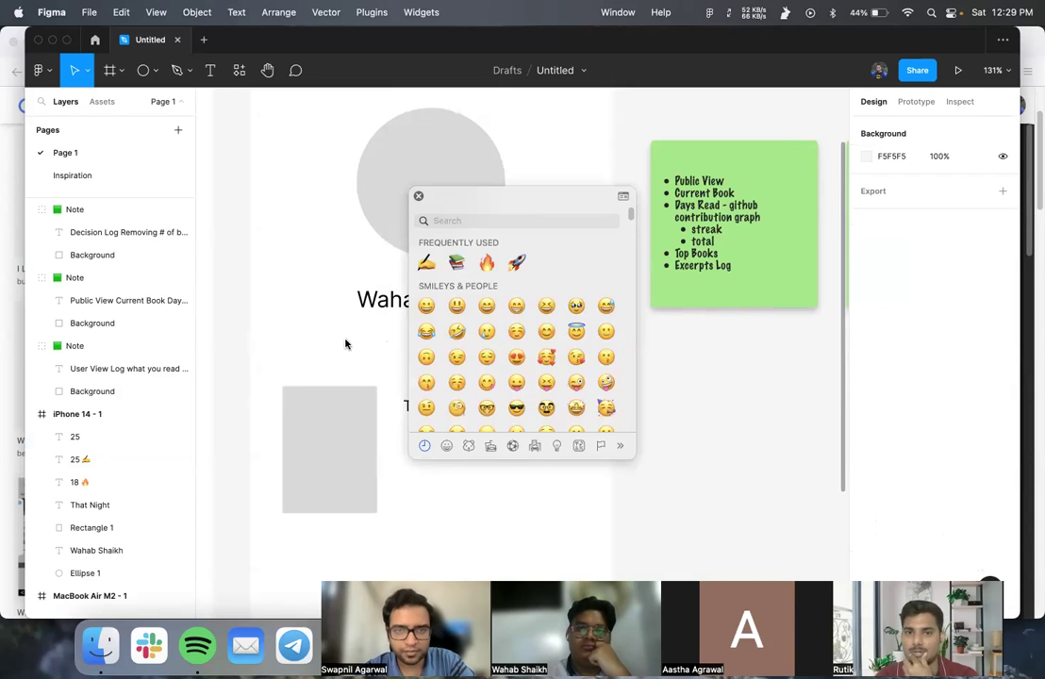
type("camera")
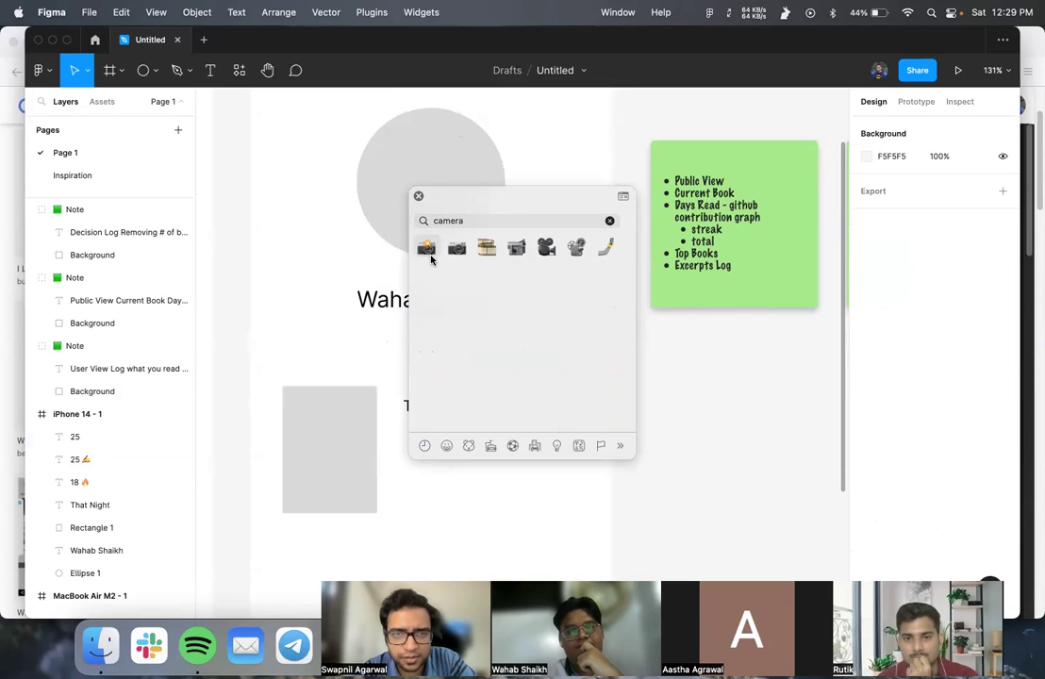
left_click(419, 197)
- Insert the camera emoji after 25 in the lower counter
left_click(492, 356)
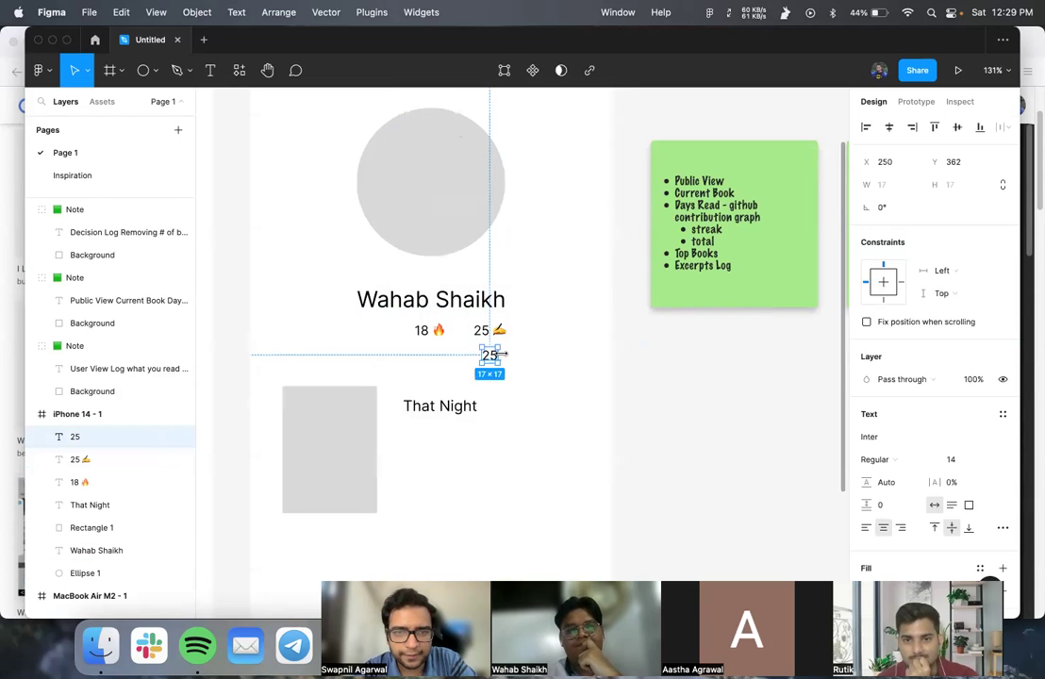
double_click(489, 355)
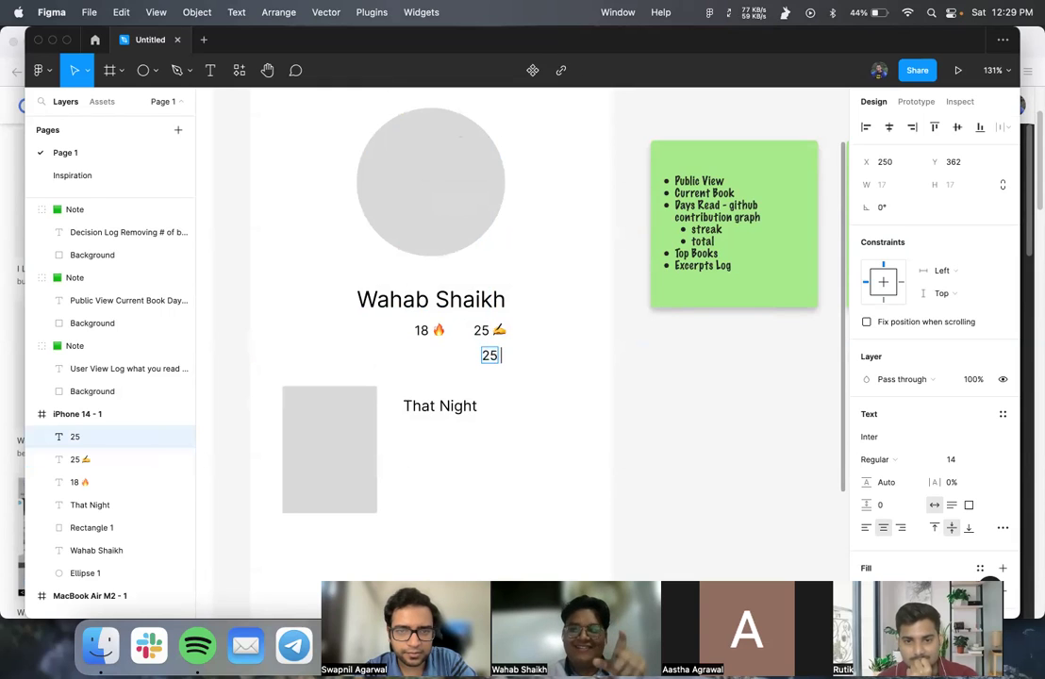
key("ctrl+super+space")
type("camer")
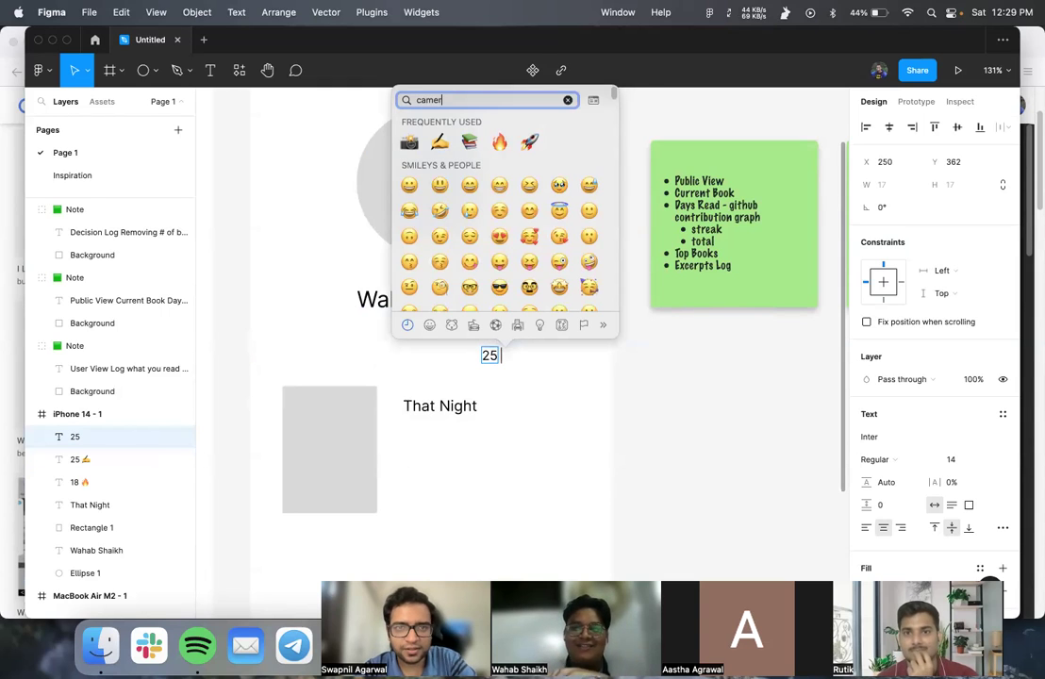
type("a")
key("Escape")
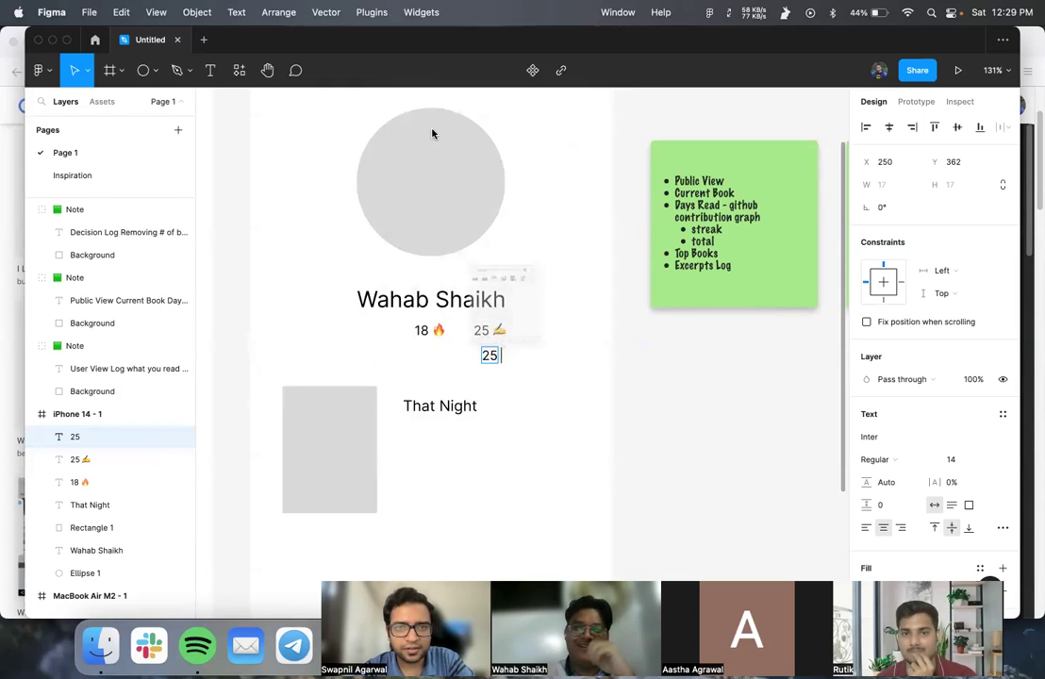
key("Right")
key("ctrl+super+space")
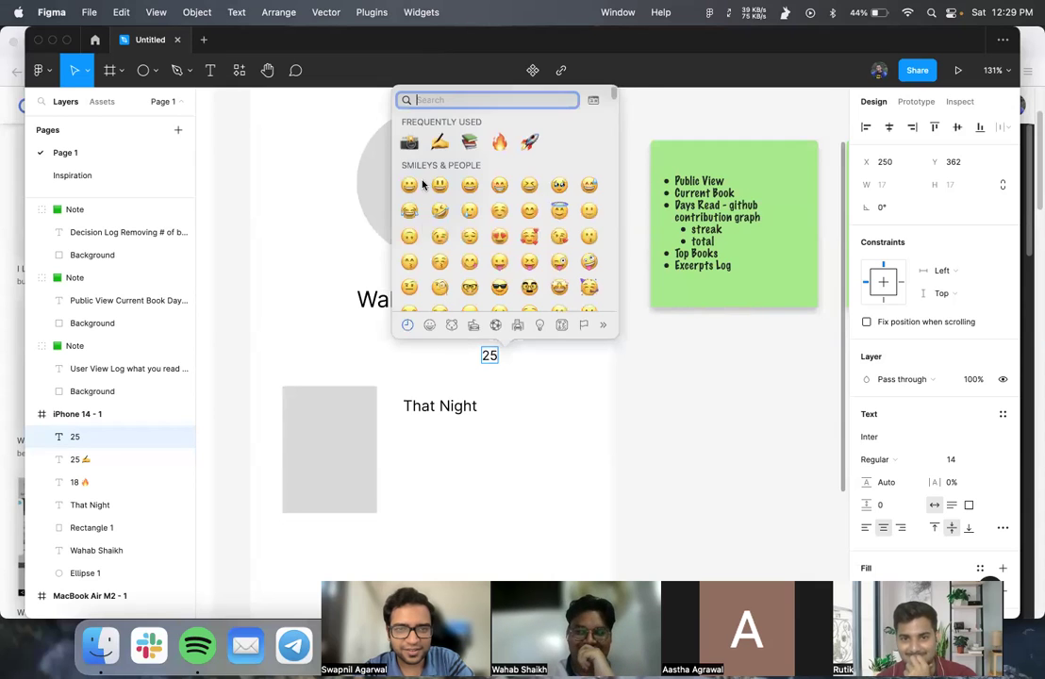
key("Escape")
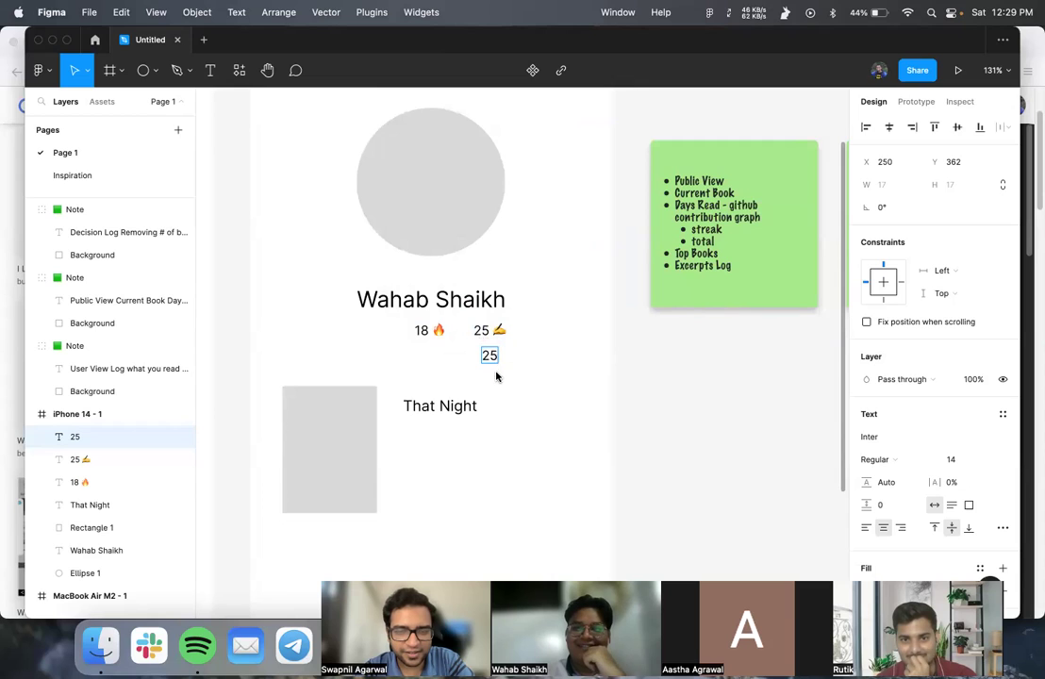
key("ctrl+v")
key("Escape")
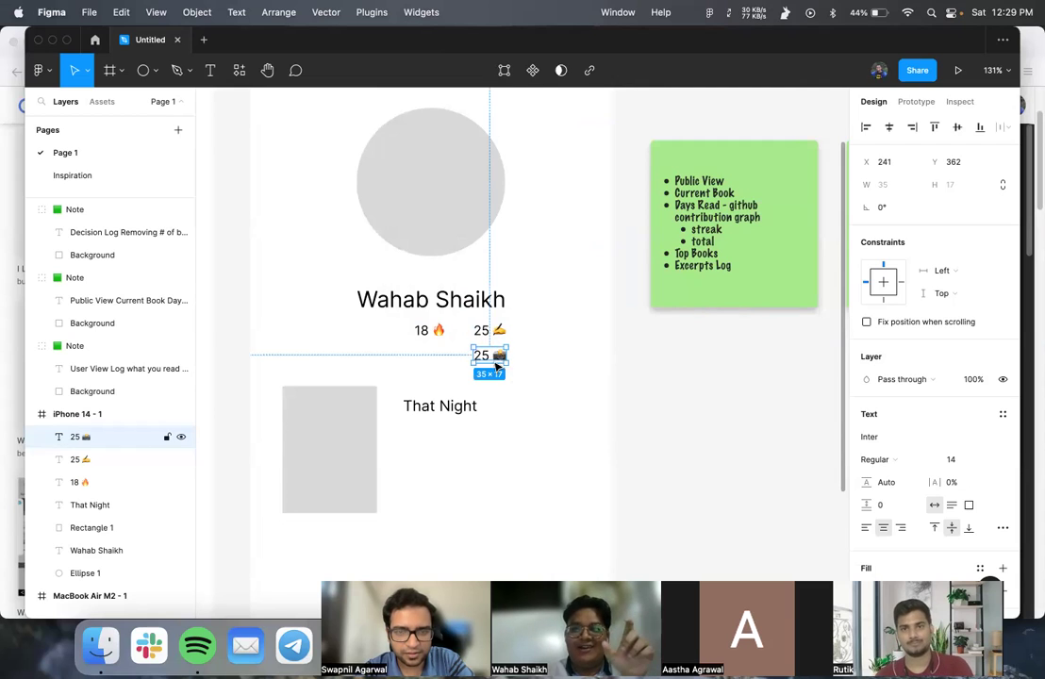
- Duplicate the camera counter below and swap its emoji for the wood log
key("super+d")
left_click_drag(498, 358, 498, 381)
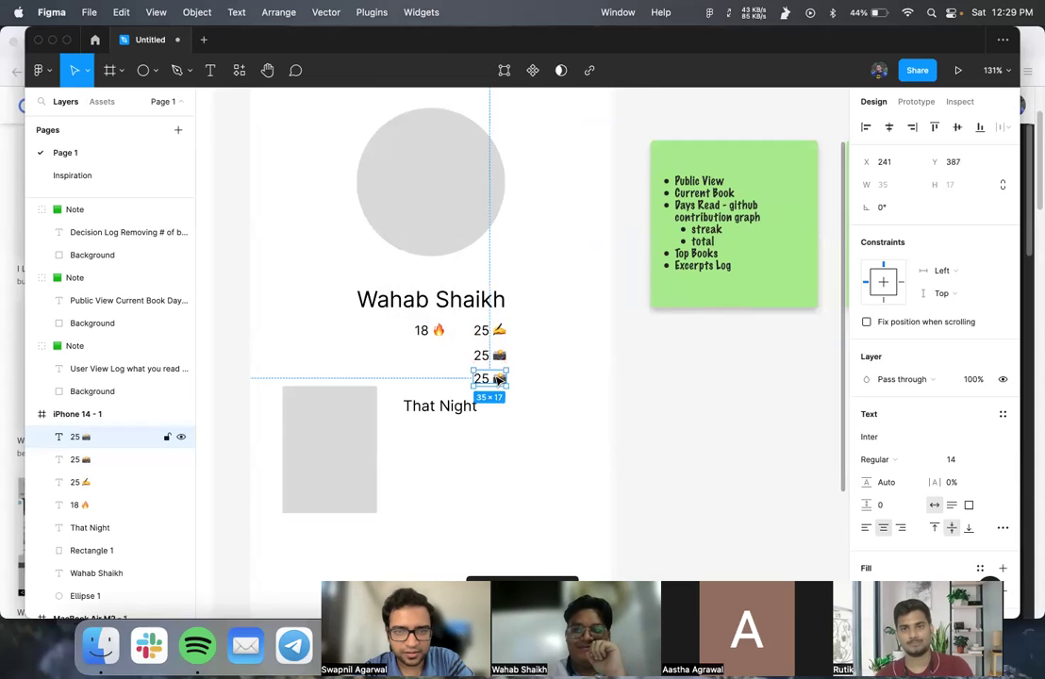
double_click(498, 378)
key("BackSpace")
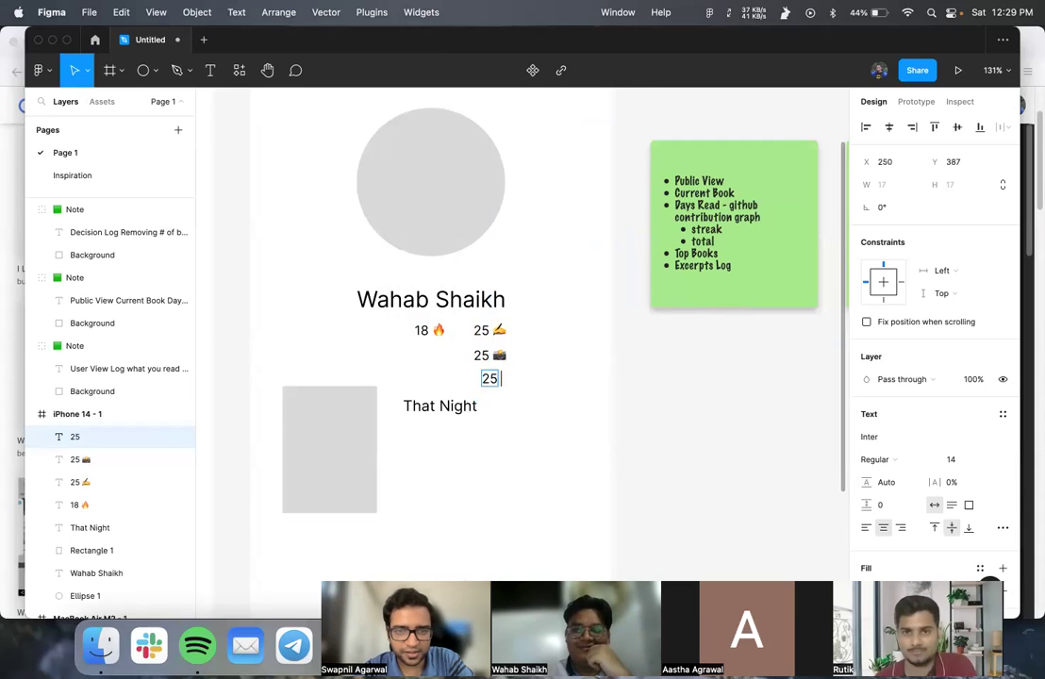
key("ctrl+super+space")
type("wood")
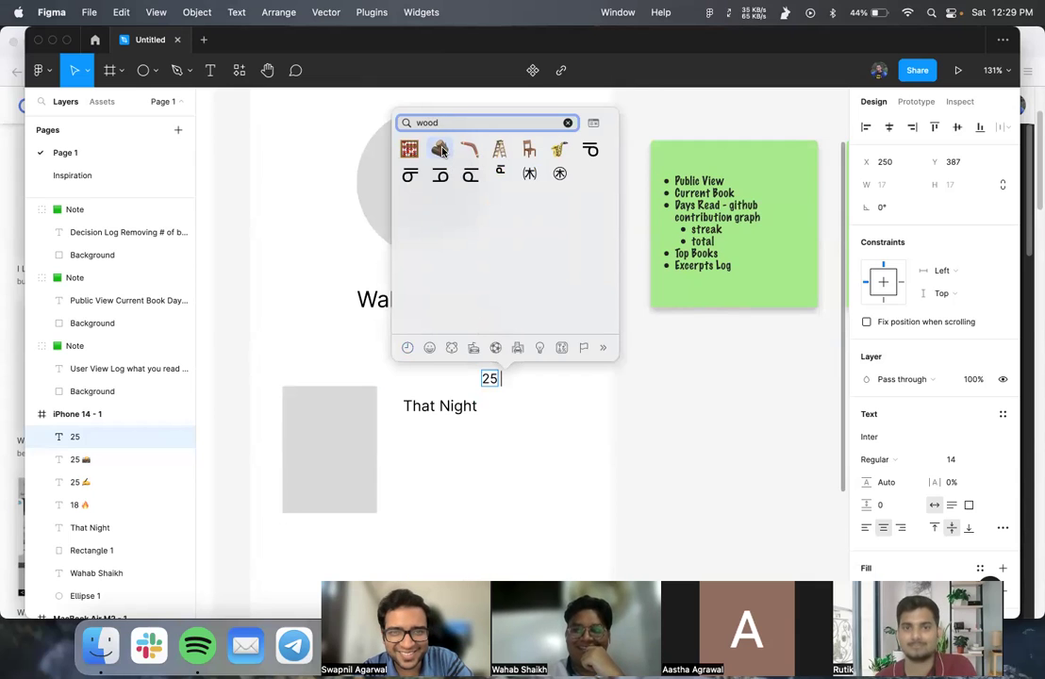
left_click(440, 150)
key("Escape")
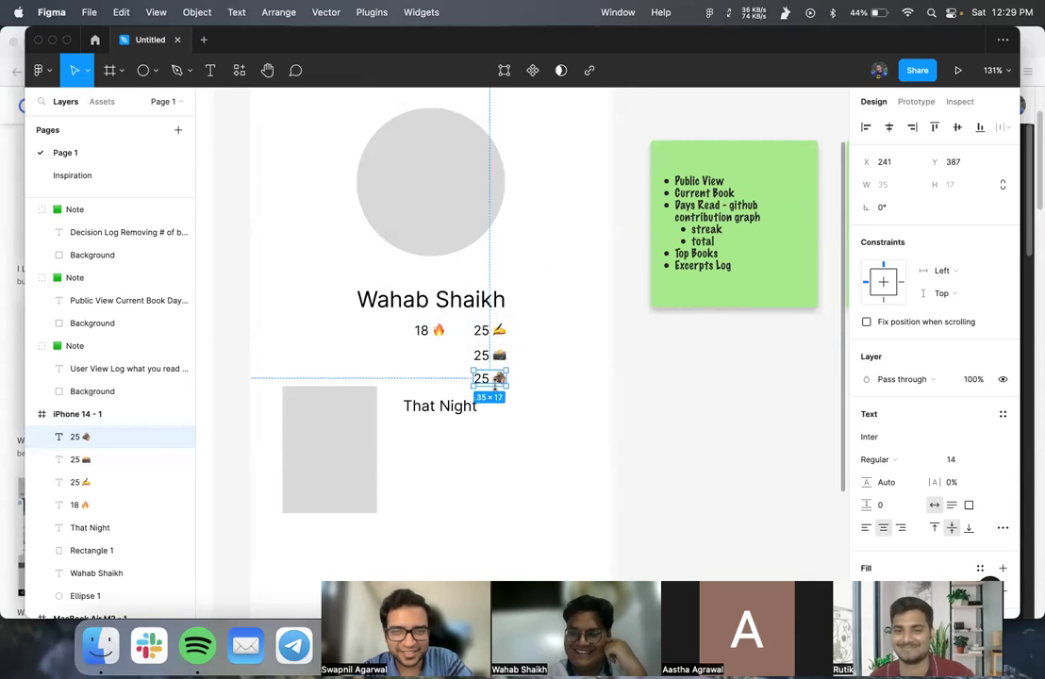
left_click(508, 434)
scroll(504, 401, "down", 2)
scroll(500, 405, "down", 5, "ctrl")
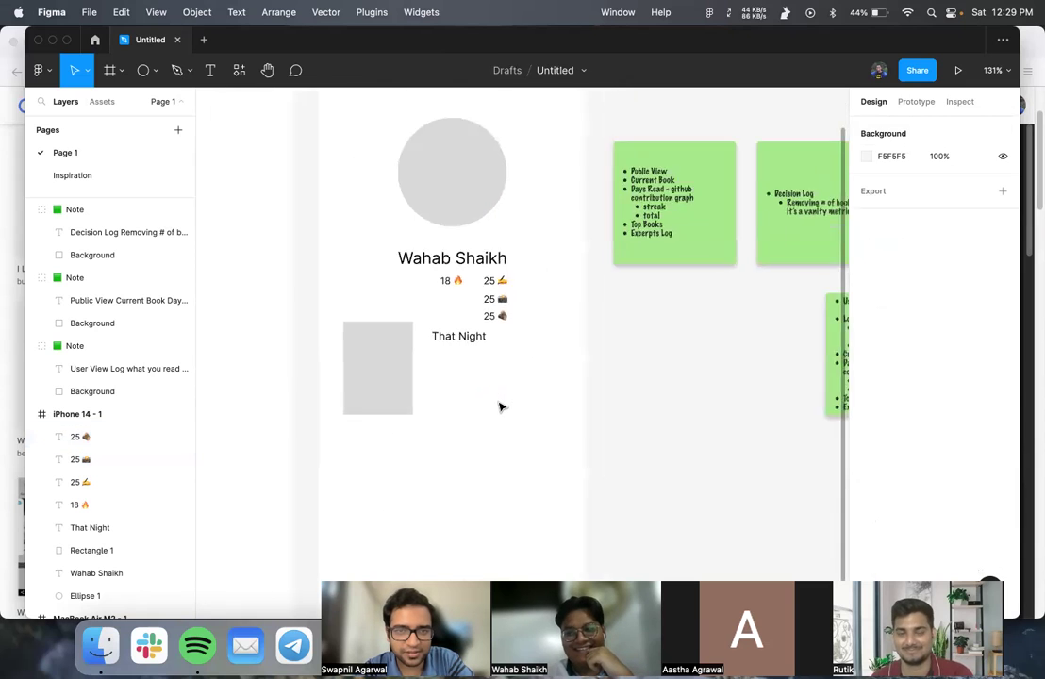
- Move the book item lower and duplicate the 25 log counter beneath the others
left_click_drag(387, 313, 470, 413)
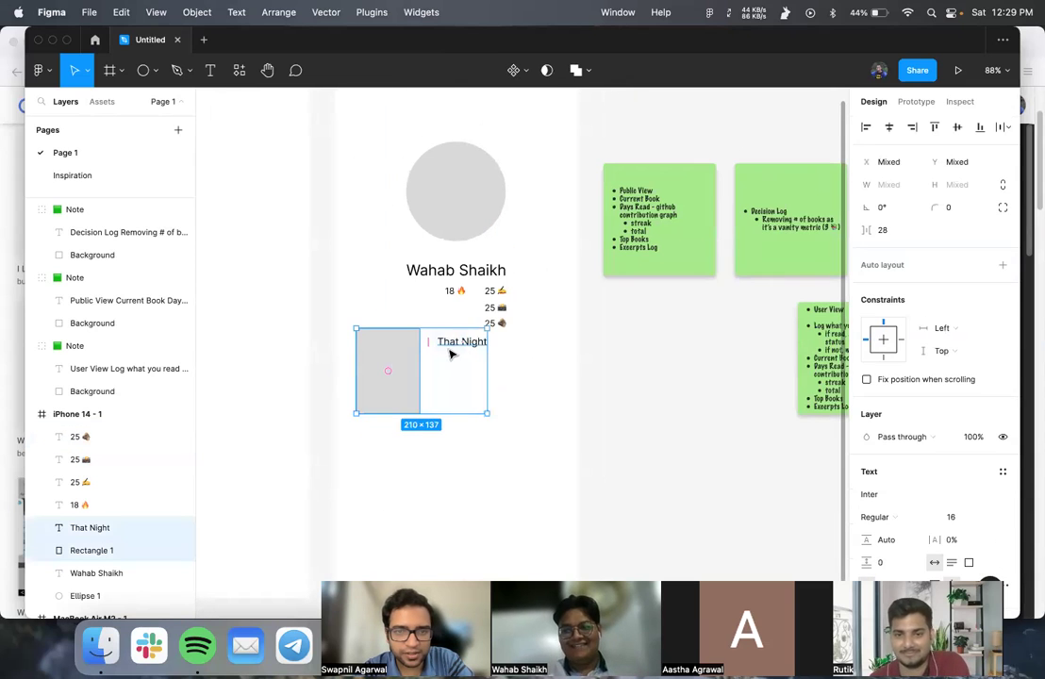
left_click_drag(450, 363, 450, 423)
left_click(494, 323)
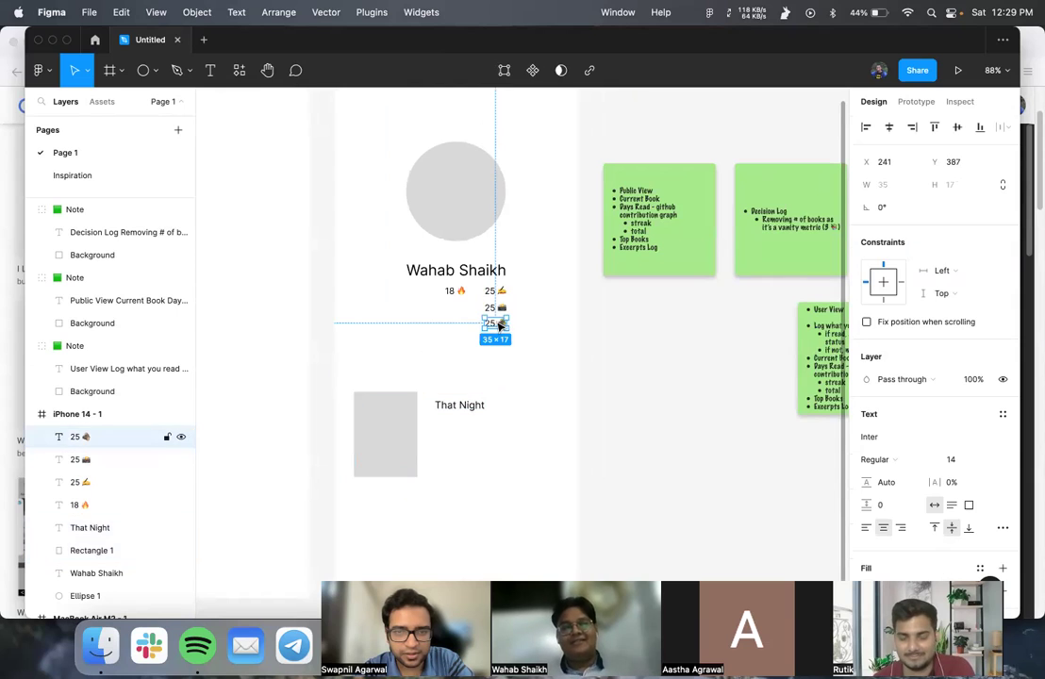
key("super+d")
left_click_drag(500, 325, 501, 341)
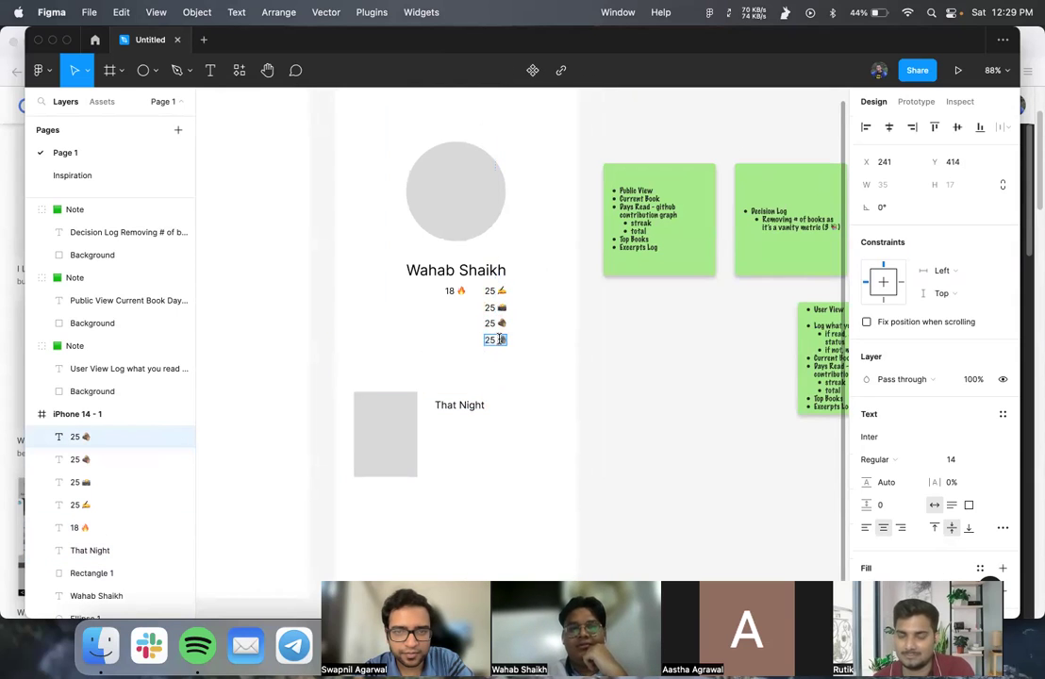
- Replace the fourth counter's log emoji with the 📜 scroll emoji
scroll(508, 340, "up", 10)
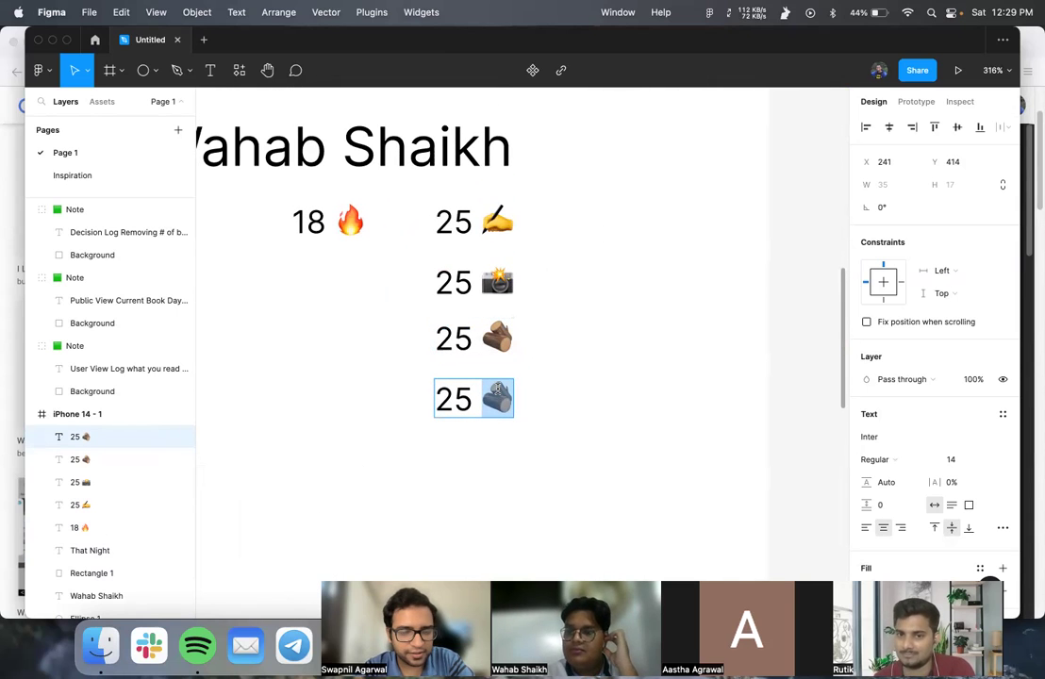
key("BackSpace")
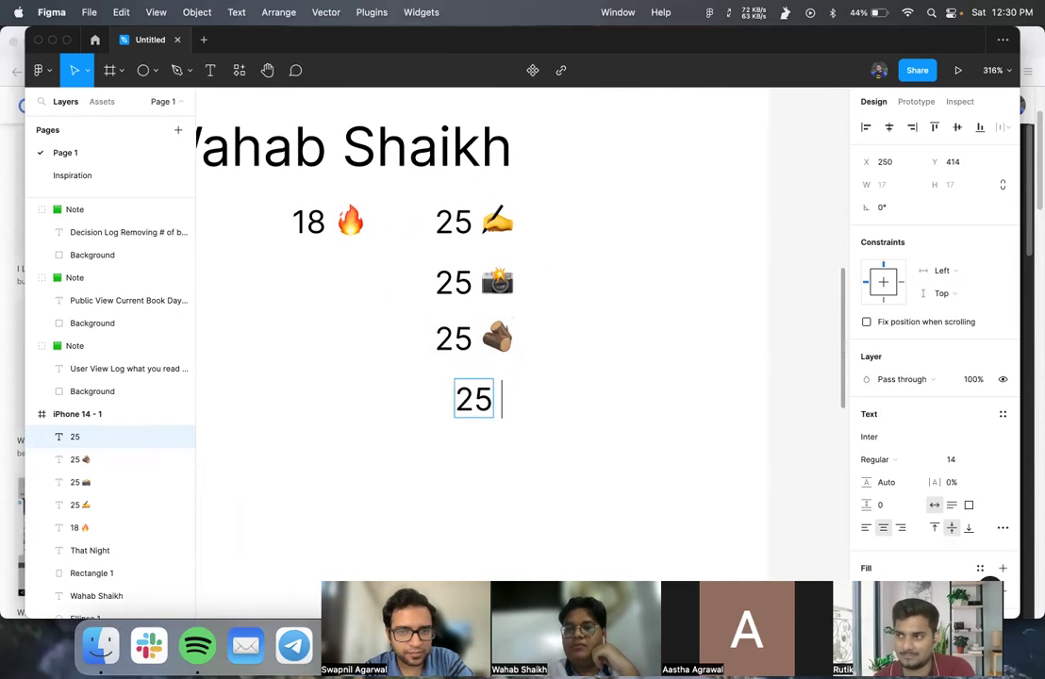
key("ctrl+super+space")
type("scrol")
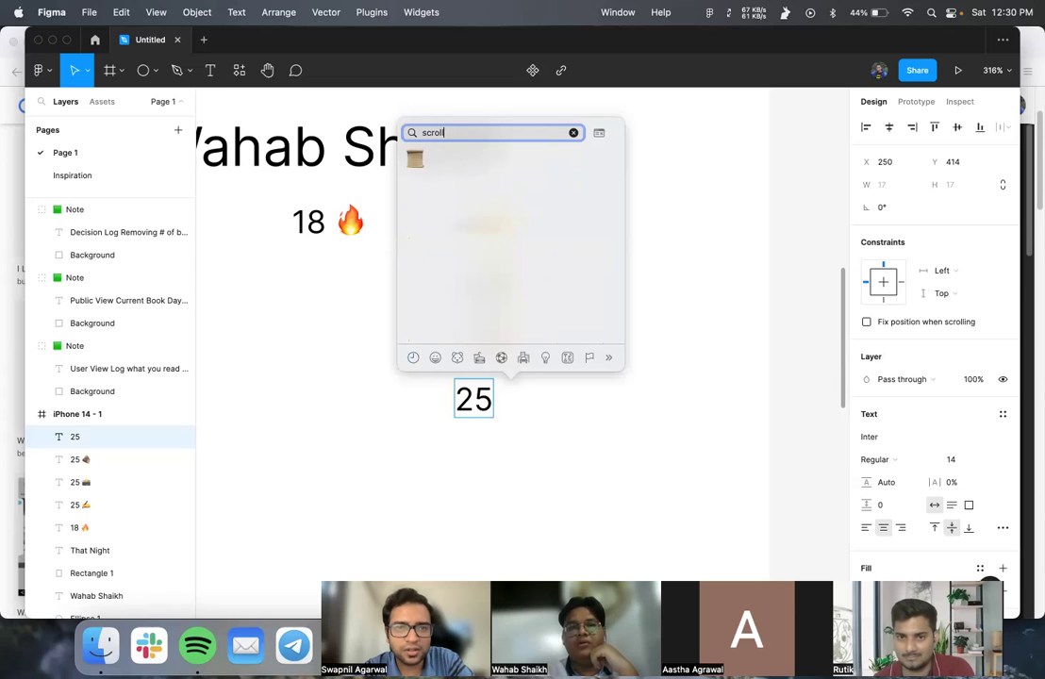
left_click(415, 159)
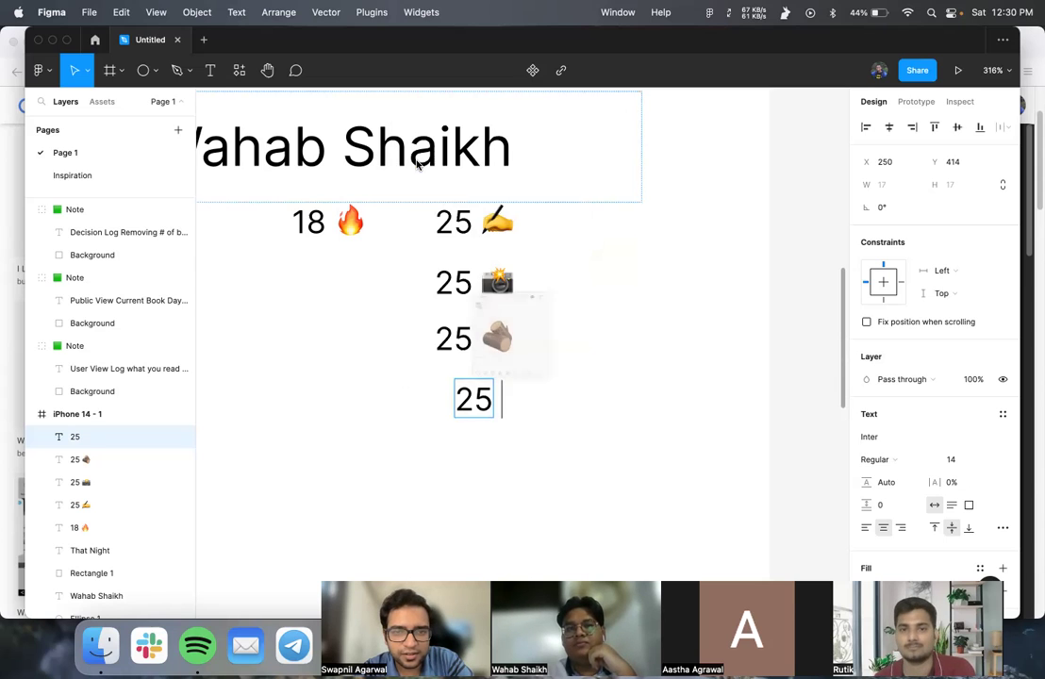
key("Escape")
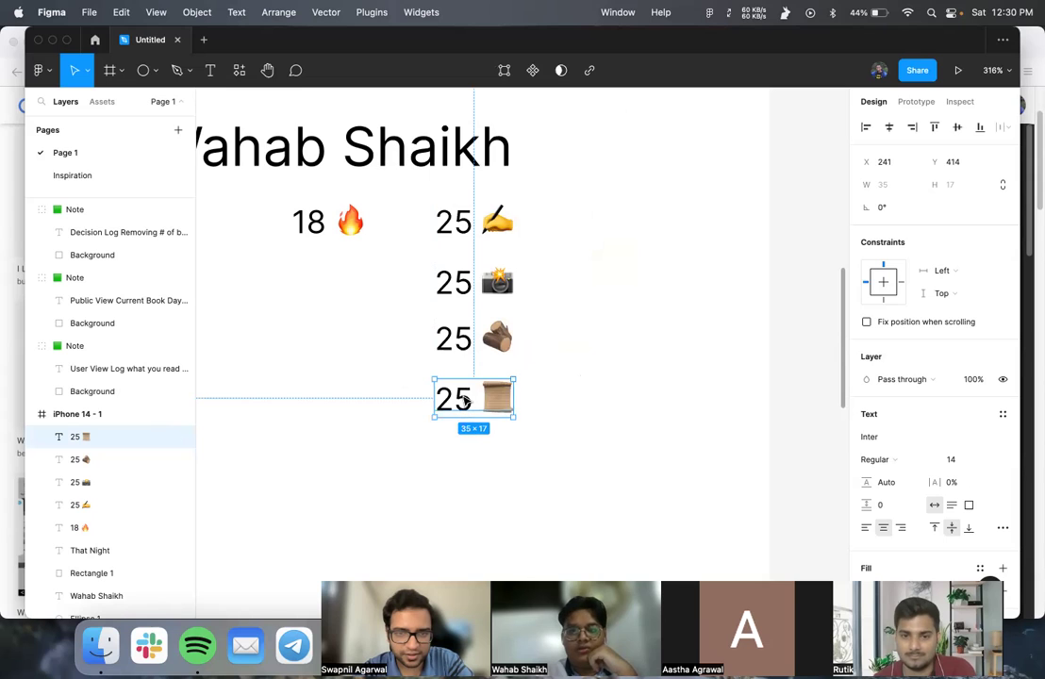
- Add a copy of the 25 📜 counter below it, with its emoji changed to 💡
left_click_drag(466, 400, 474, 456)
double_click(501, 460)
key("Right")
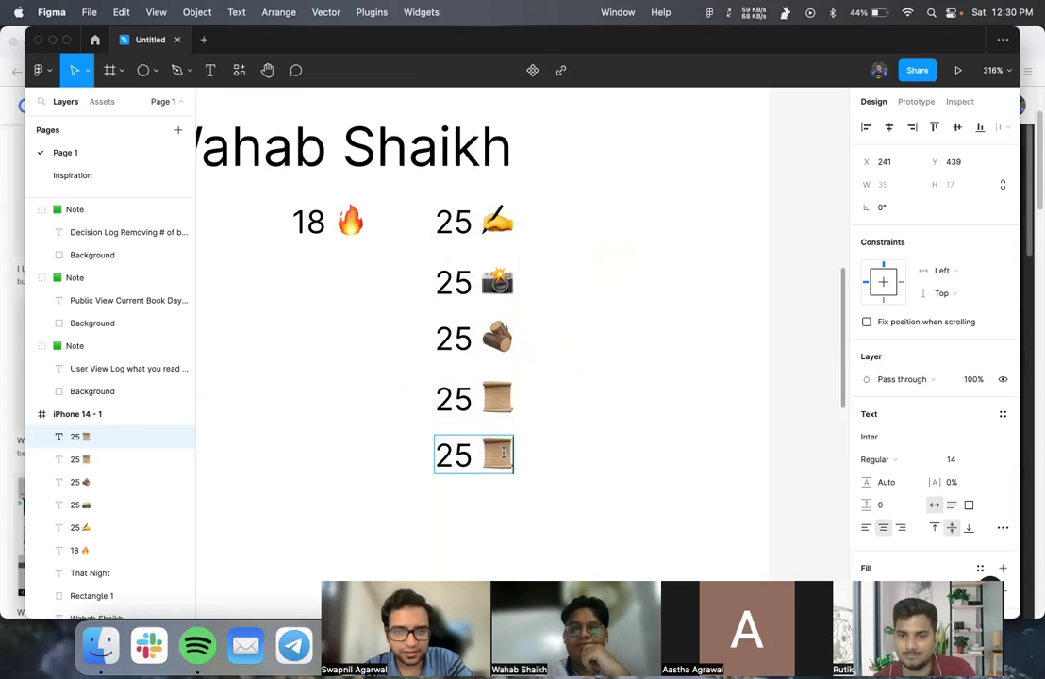
key("BackSpace")
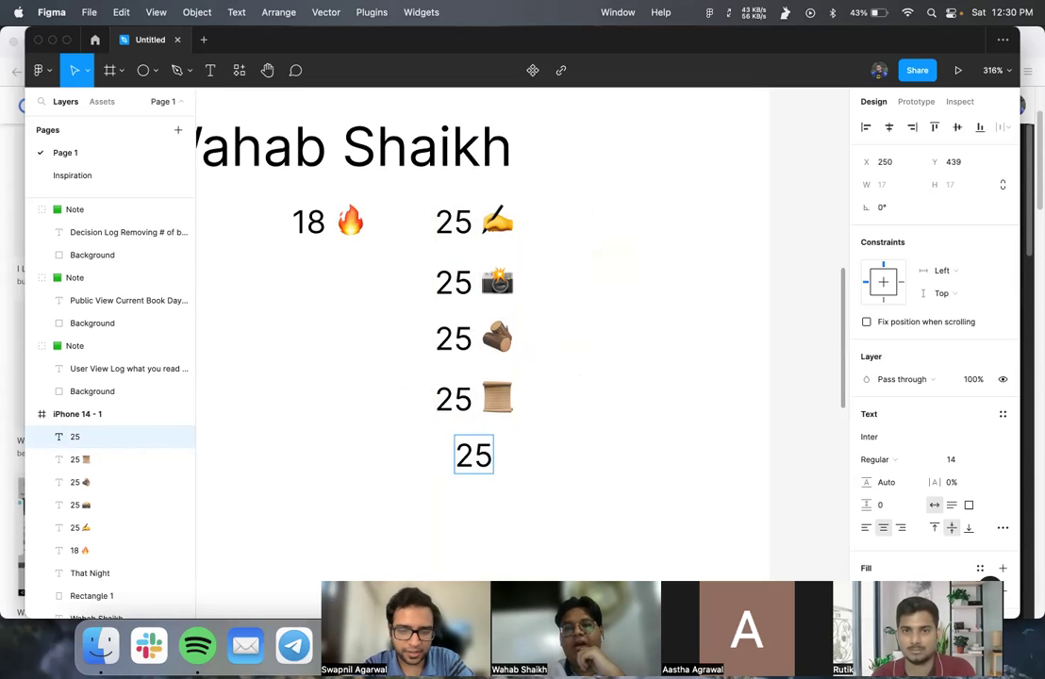
key("ctrl+super+space")
type("bulb")
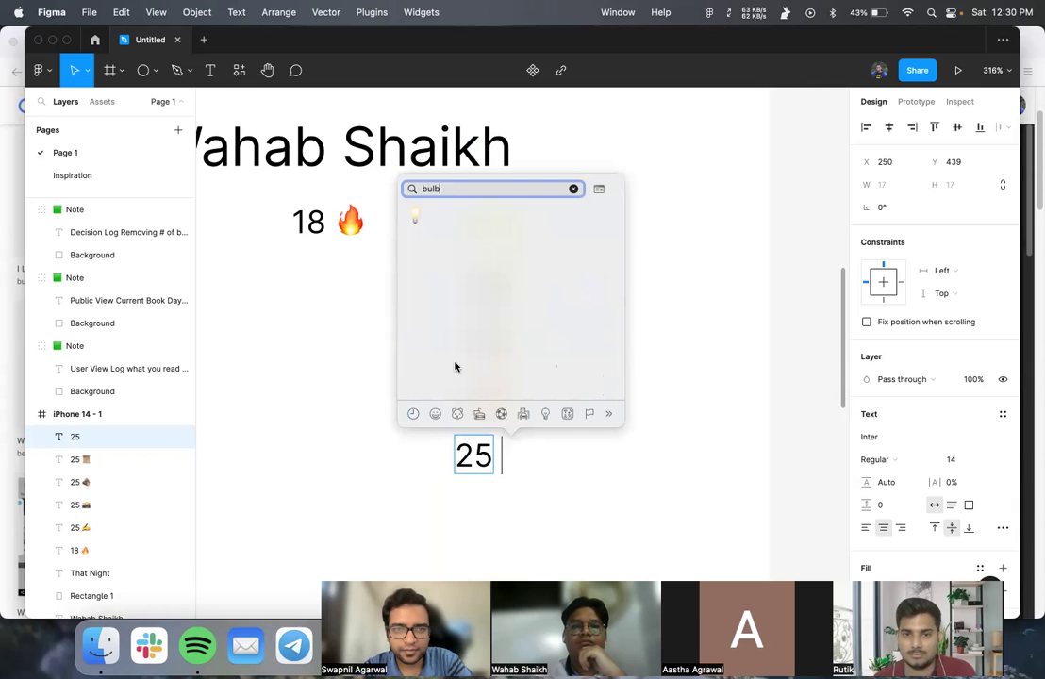
left_click(415, 217)
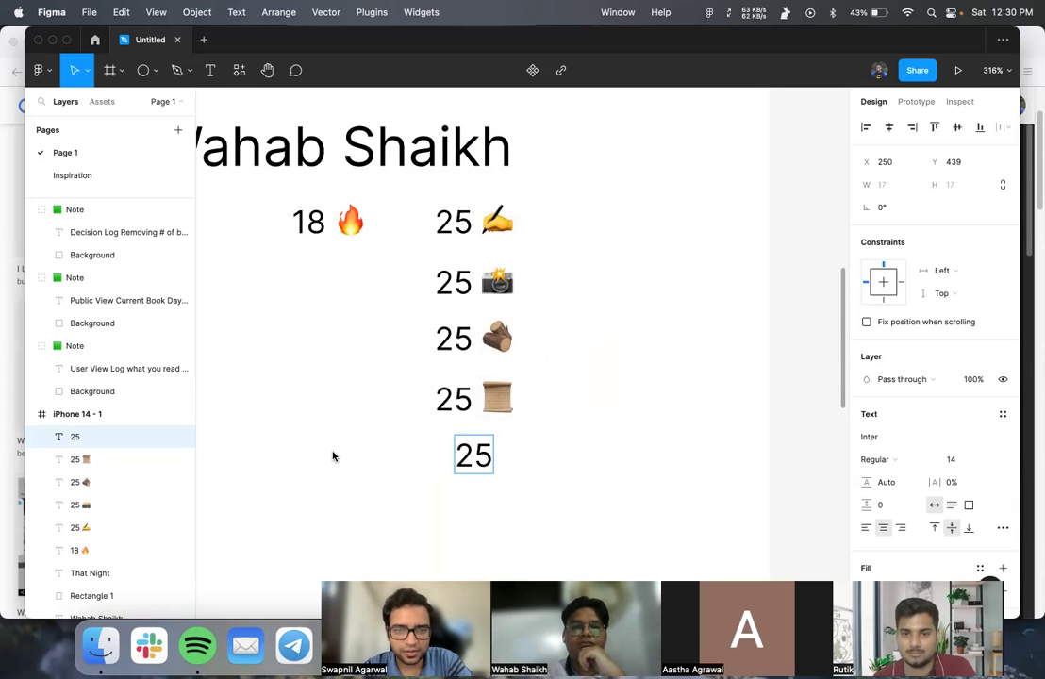
key("Escape")
left_click(354, 483)
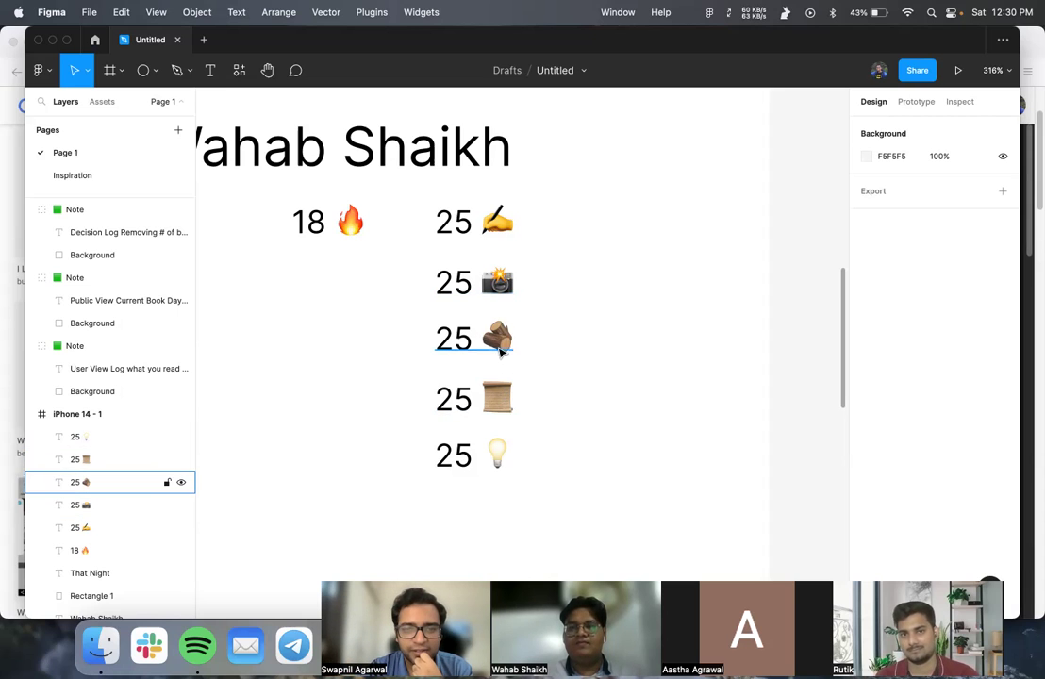
left_click(505, 404)
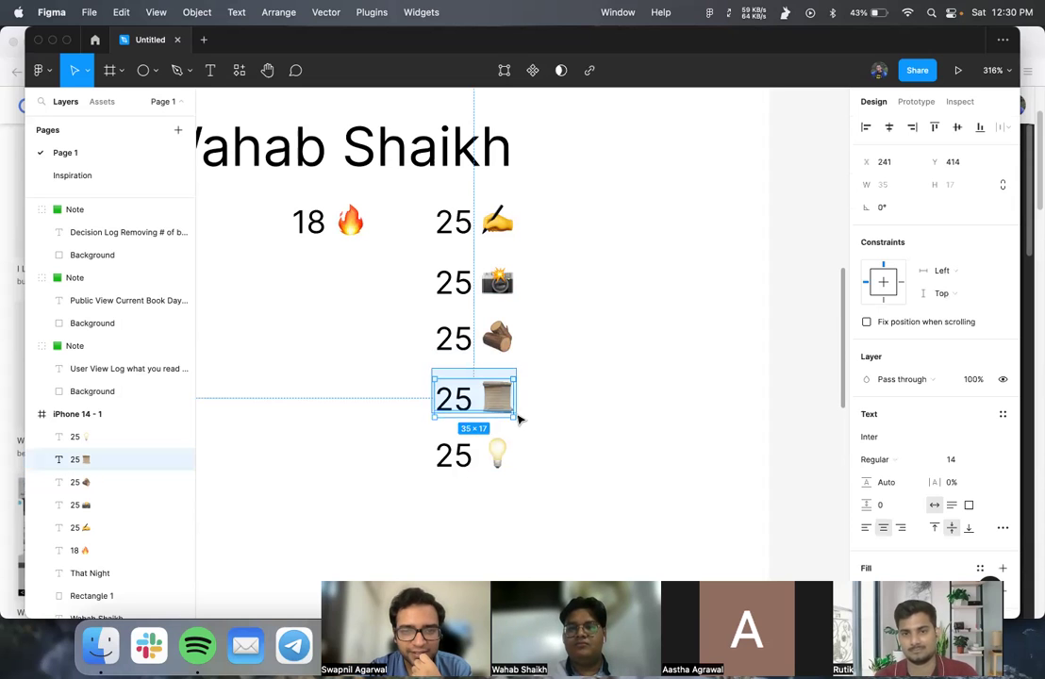
left_click(534, 433)
- Move the User View sticky note down and to the right
scroll(534, 433, "down", 10)
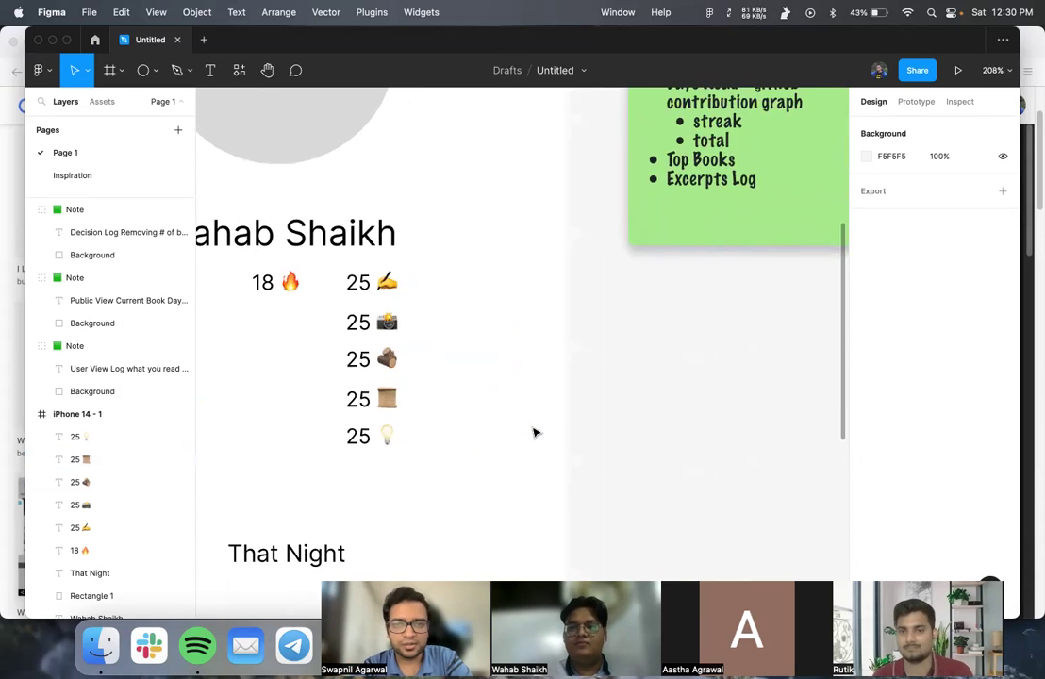
scroll(476, 437, "down", 5)
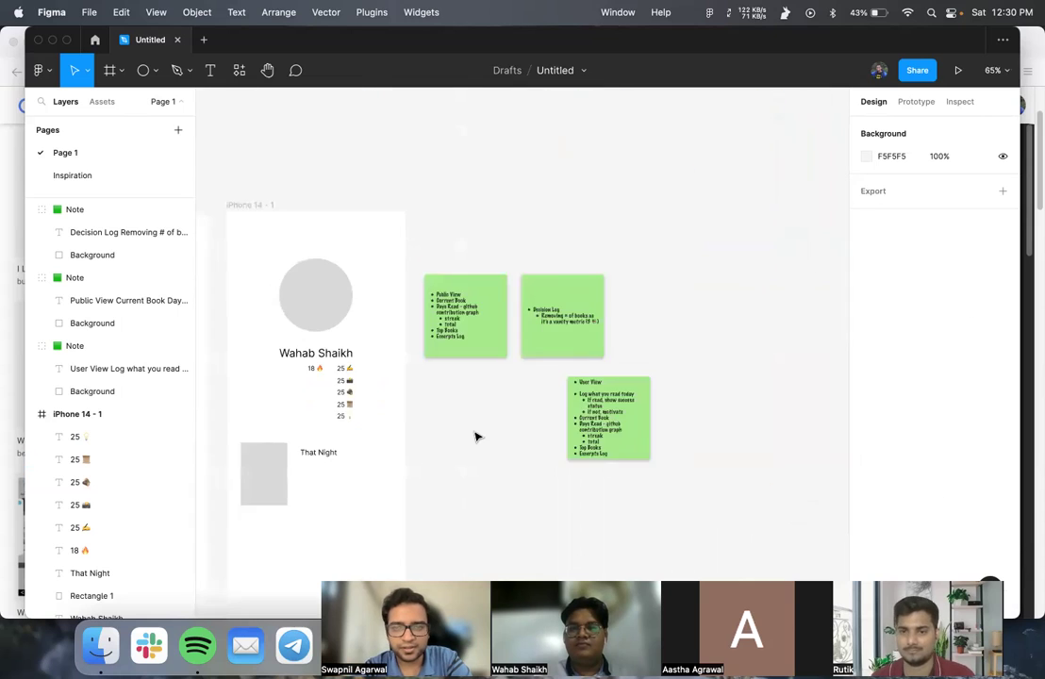
left_click(631, 346)
left_click_drag(630, 345, 789, 451)
- Duplicate the Decision Log sticky note just below the original
left_click(582, 270)
left_click_drag(582, 270, 601, 358)
scroll(416, 334, "up", 5)
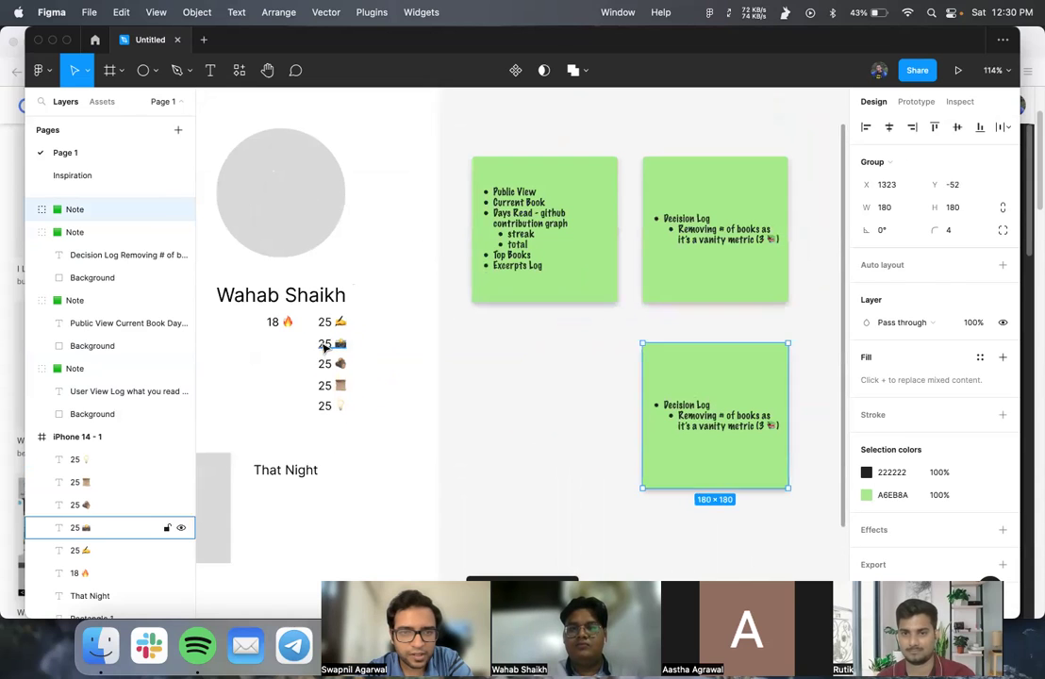
left_click(324, 324)
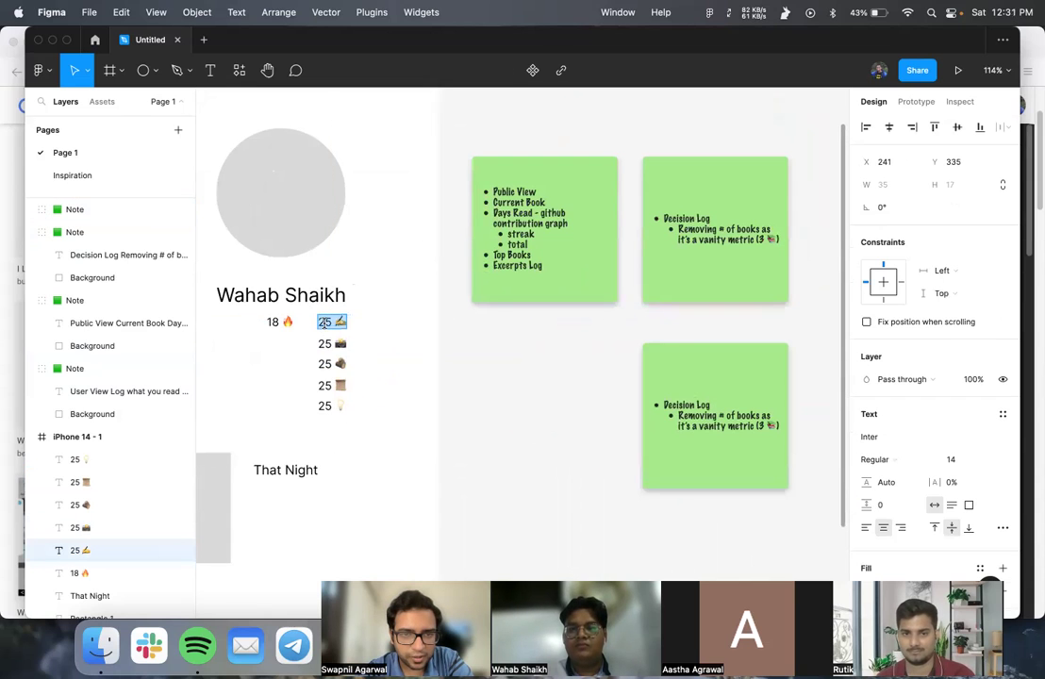
left_click(325, 343)
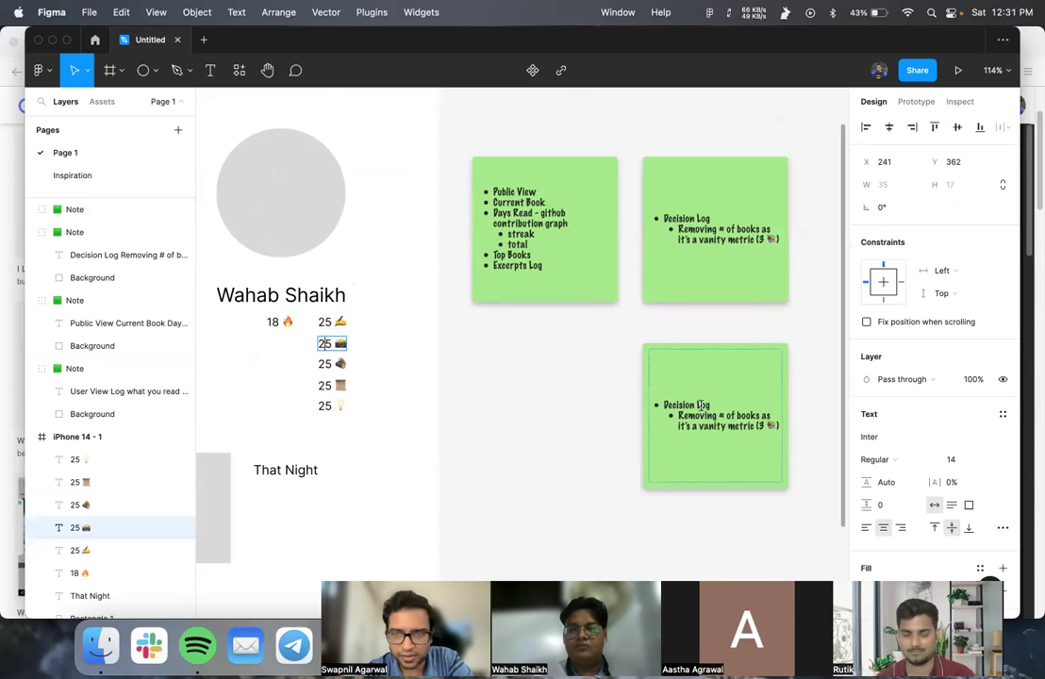
- Replace the copied note's bullet with 'Keeping scroll emoji for excerpts out of:' and add a sub-bullet
left_click(723, 427)
triple_click(685, 415)
type("Keeping")
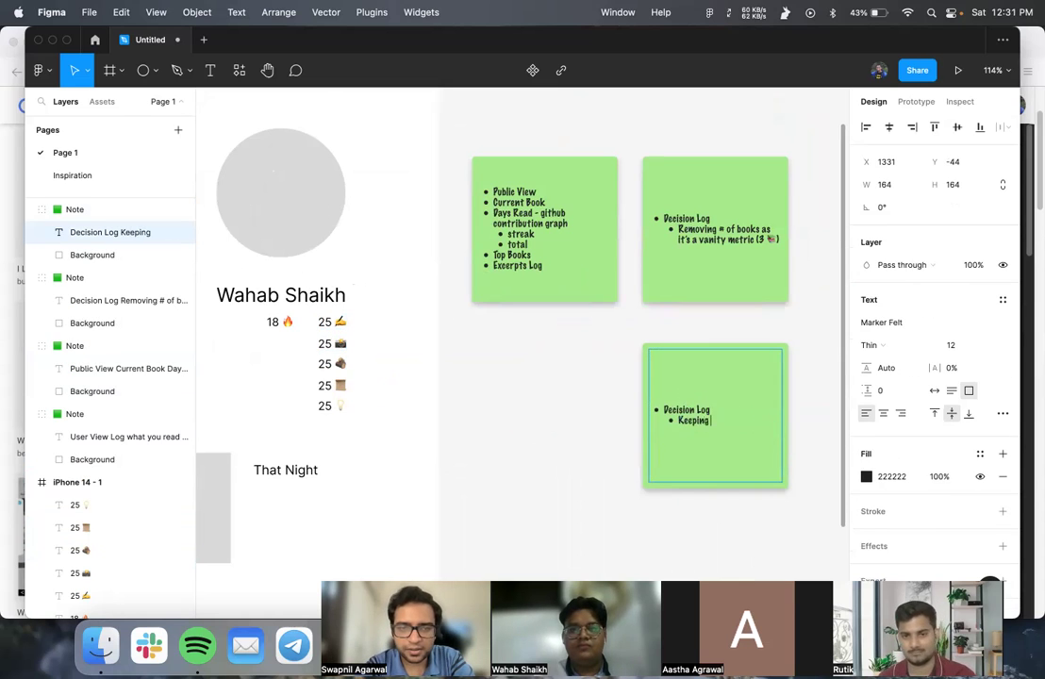
type(" scroll emoji")
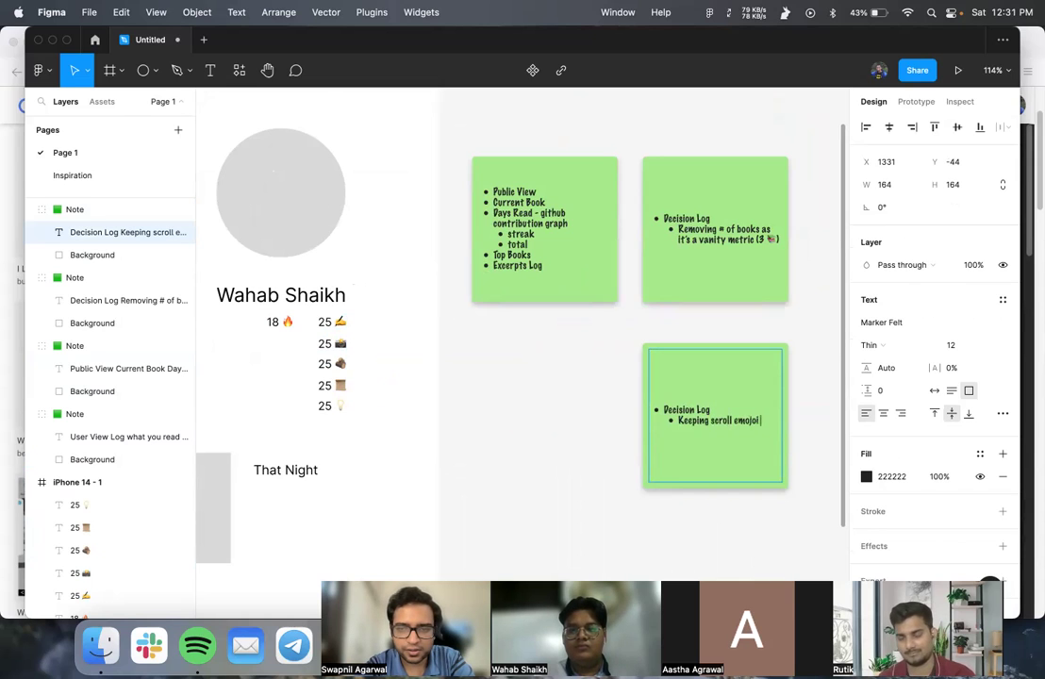
type(" for")
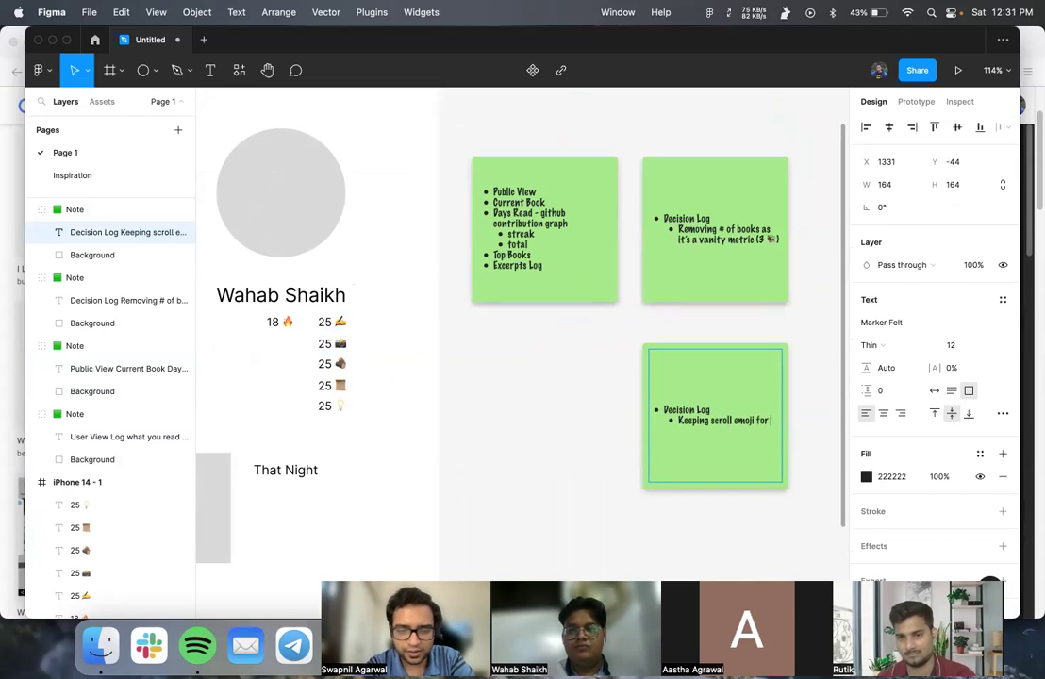
type(" exppt")
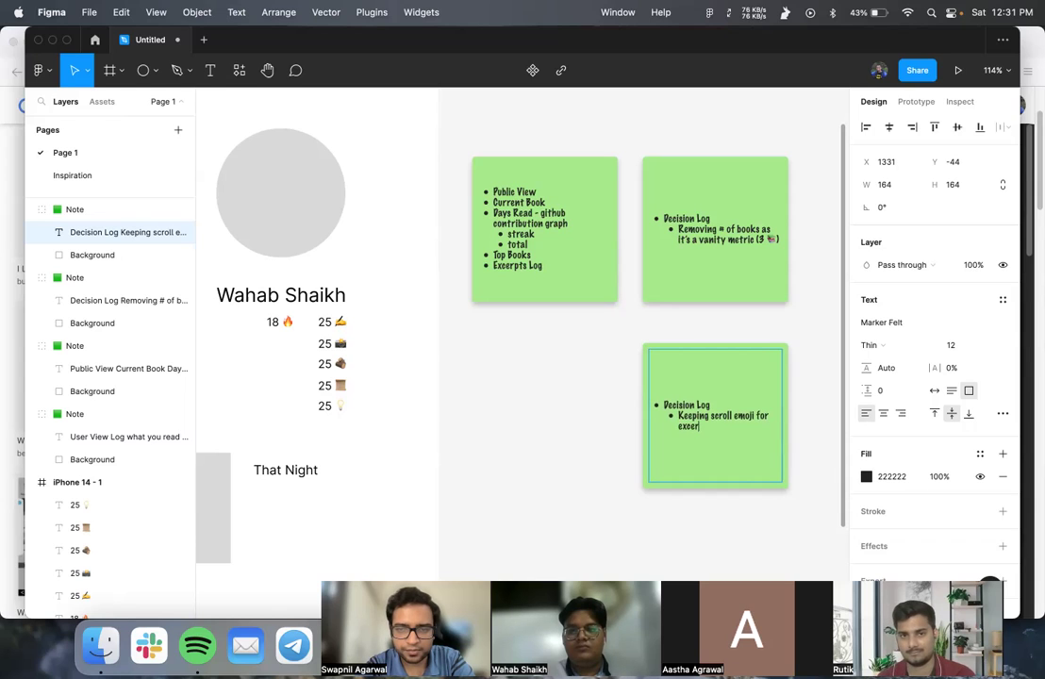
type("s out of:")
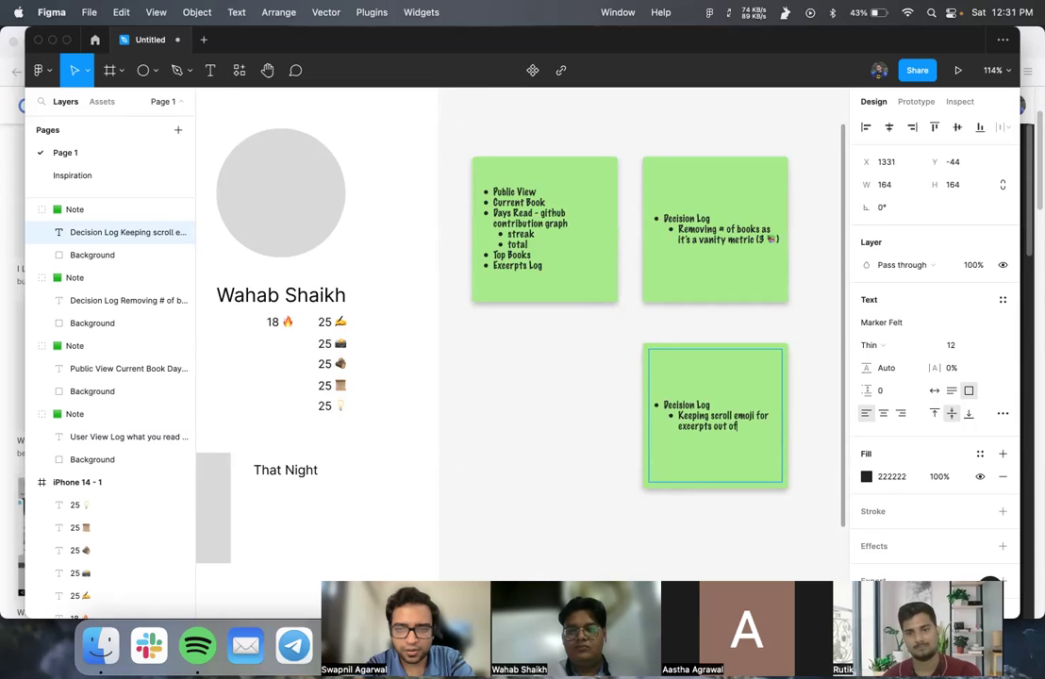
key("Return")
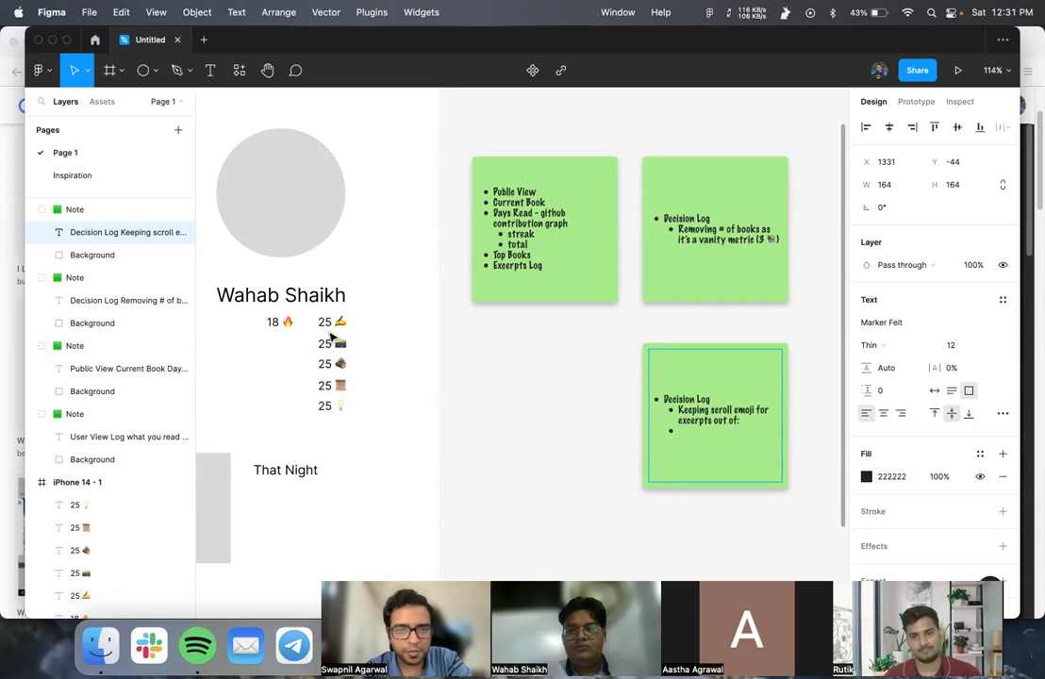
scroll(331, 345, "down", 5)
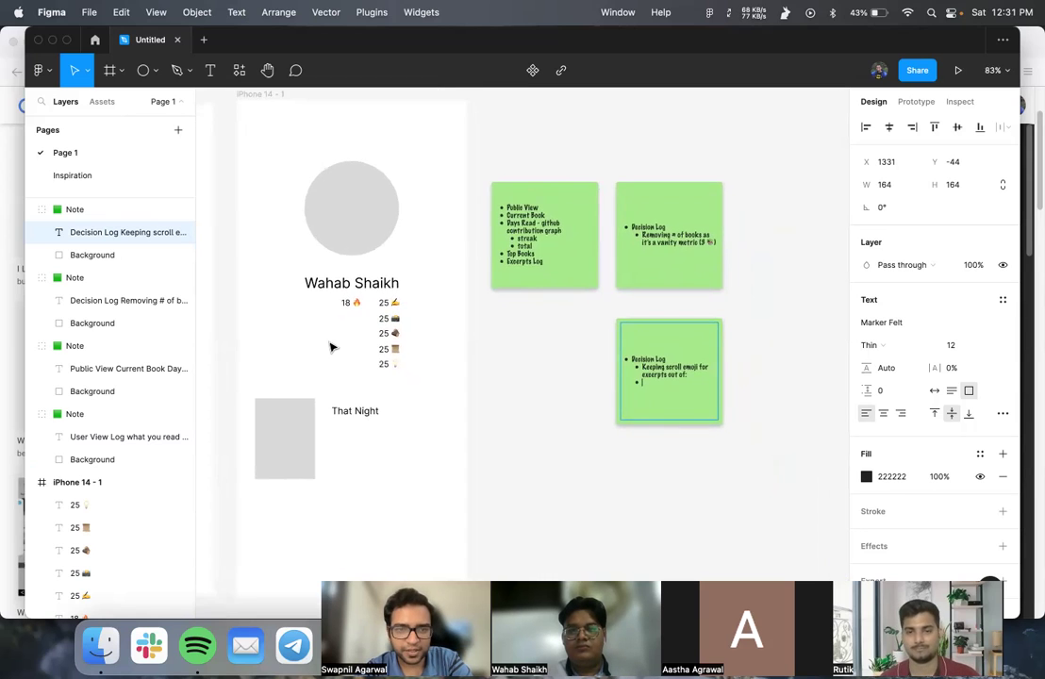
scroll(331, 346, "down", 5)
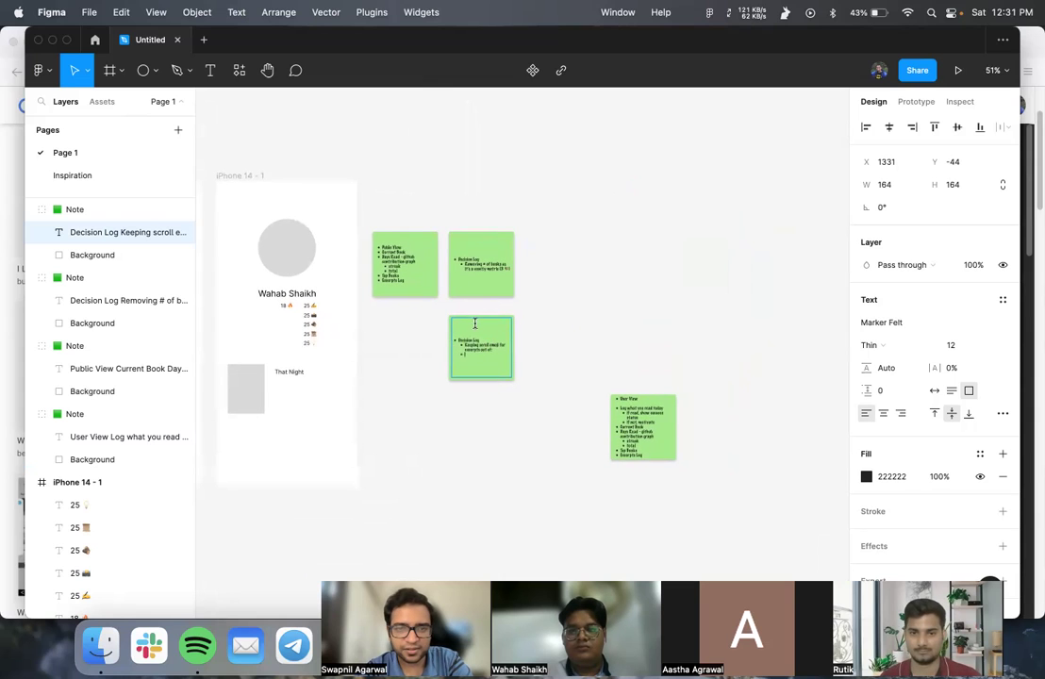
- Position the new Decision Log note above the phone frame
key("Escape")
left_click_drag(472, 342, 300, 113)
left_click(109, 209)
left_click_drag(382, 187, 722, 494)
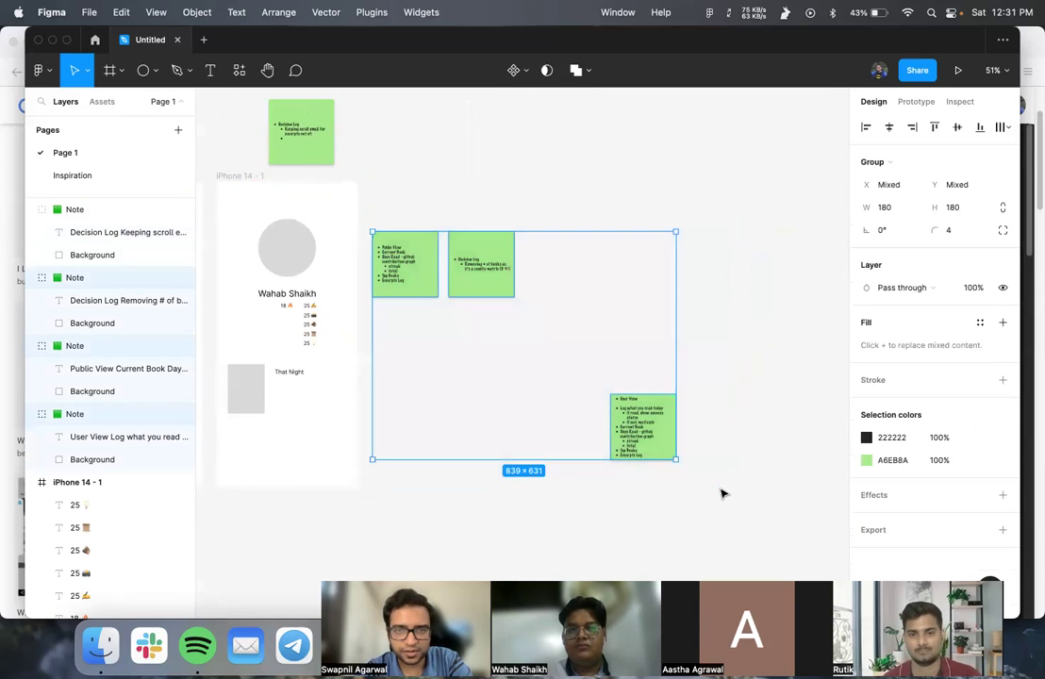
scroll(724, 492, "down", 3)
left_click_drag(520, 256, 369, 552)
scroll(372, 553, "up", 5)
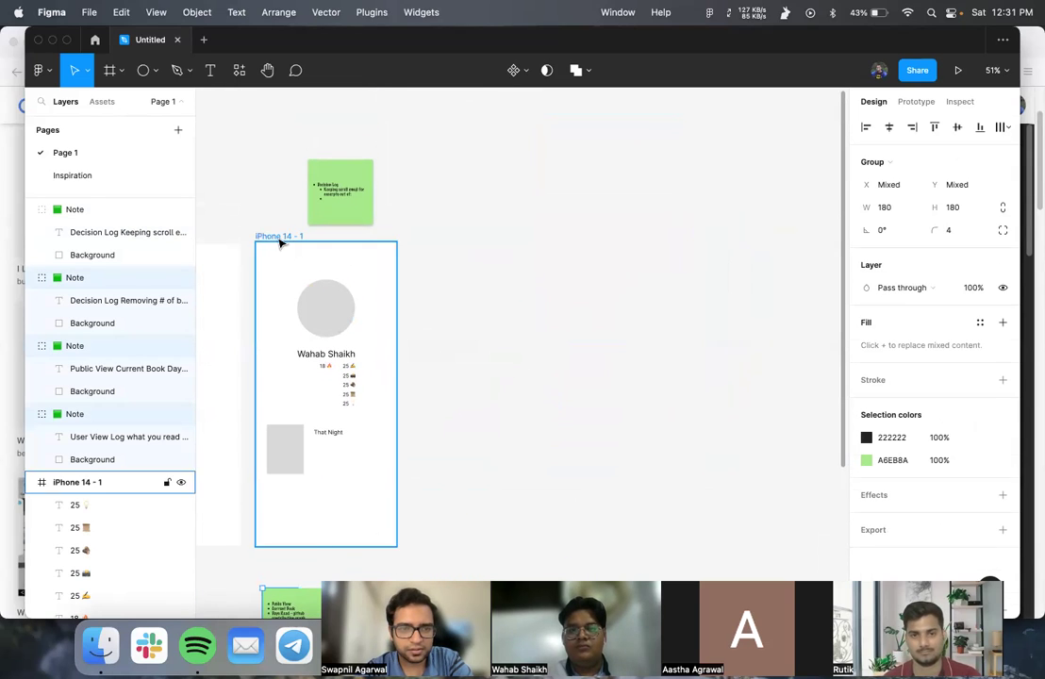
- Duplicate the phone frame and move the 📜 emoji into its top 25 counter
key("super+d")
left_click(504, 396)
scroll(506, 397, "up", 5)
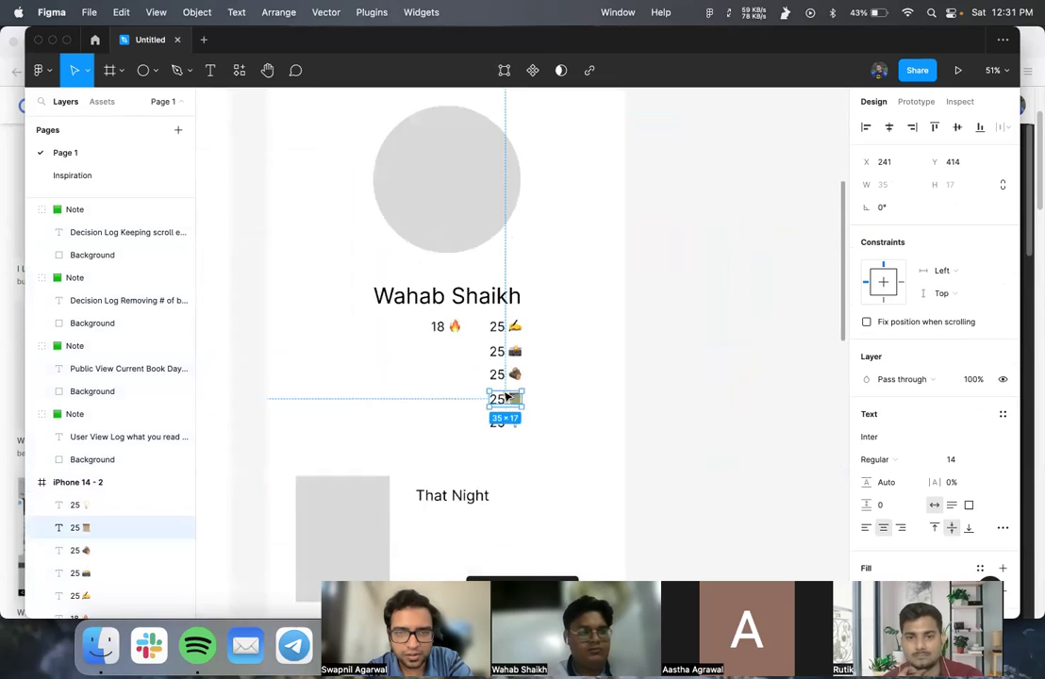
scroll(507, 398, "up", 5)
left_click(507, 334)
double_click(522, 402)
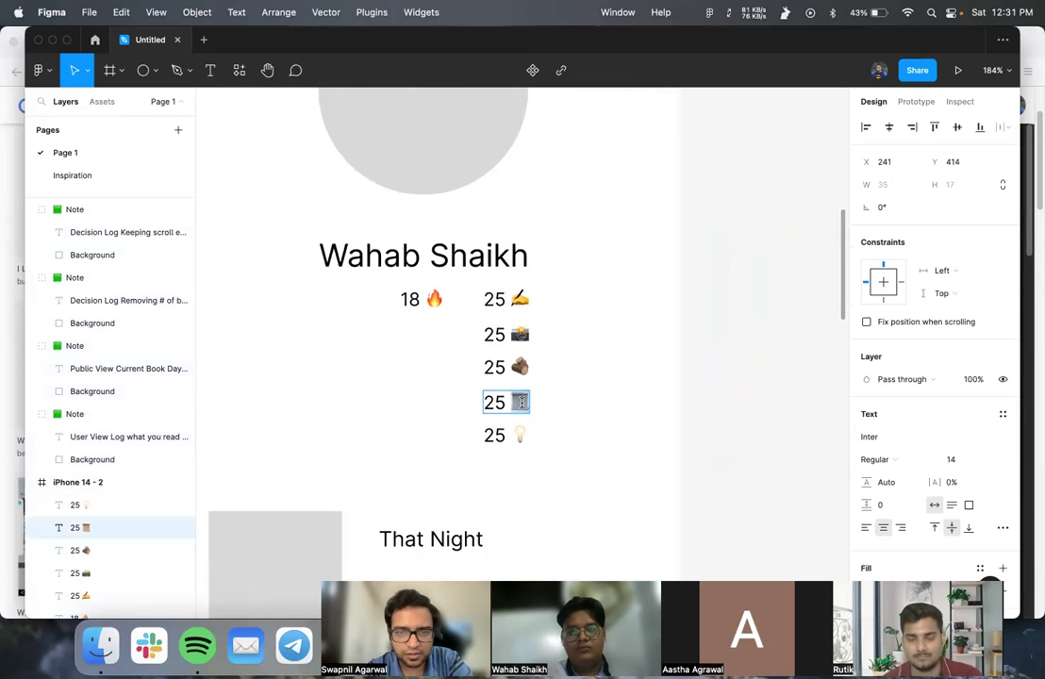
key("super+x")
double_click(520, 300)
key("super+v")
key("Escape")
- Delete the four lower 25 counters and set 18 🔥 and 25 📜 side by side
left_click(462, 342)
left_click_drag(478, 332, 553, 448)
key("Delete")
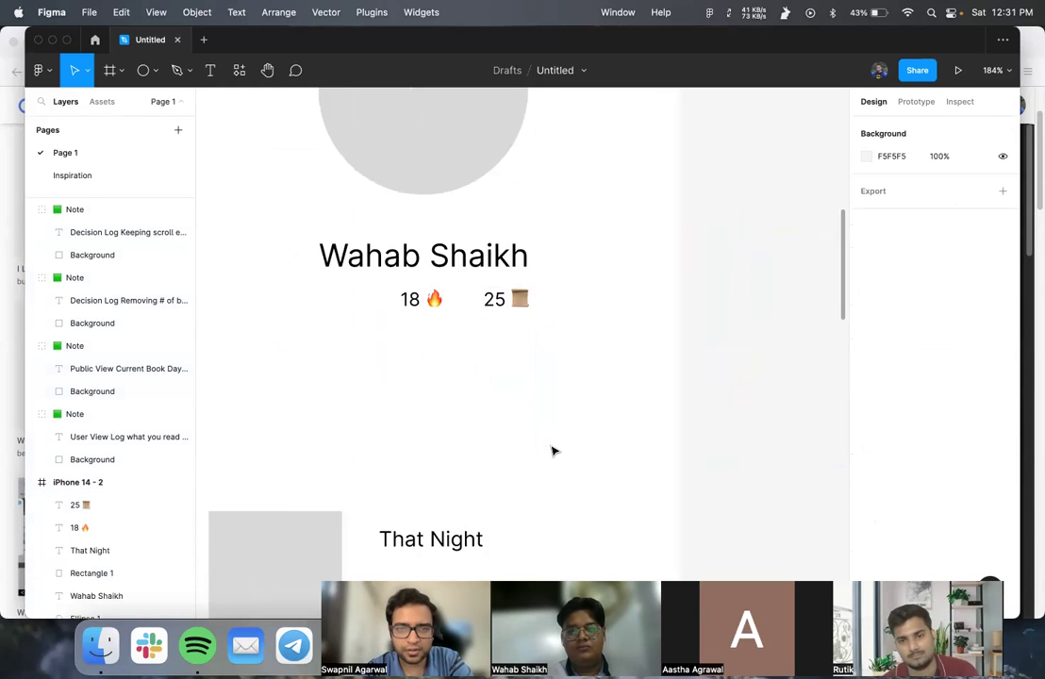
scroll(509, 378, "left", 3)
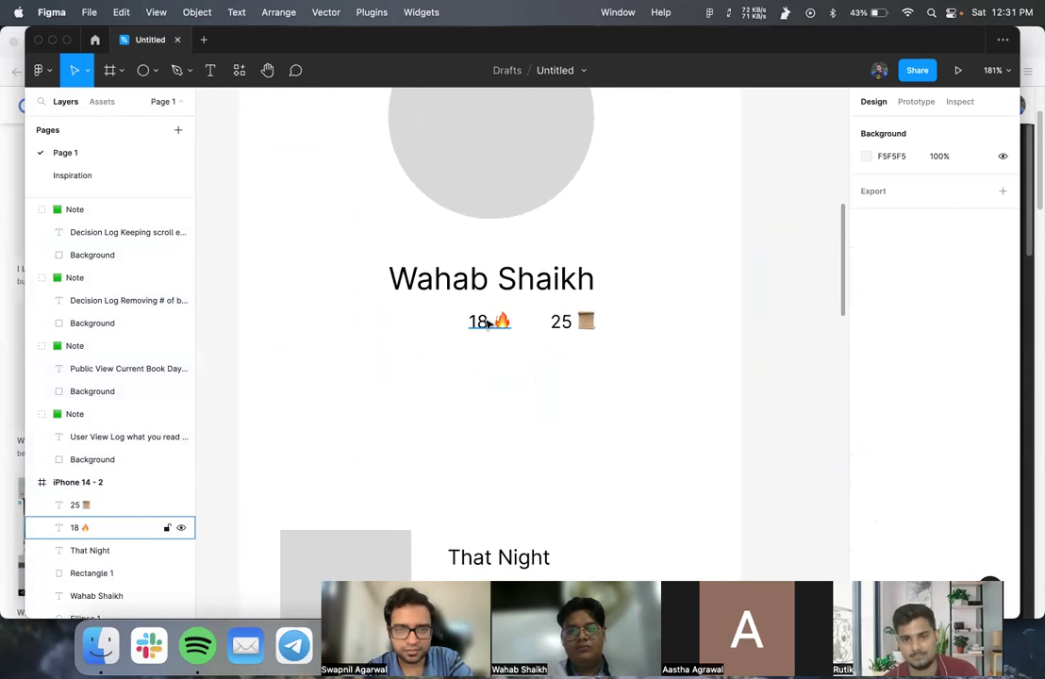
left_click(442, 322)
left_click_drag(442, 321, 436, 322)
left_click_drag(567, 325, 527, 325)
left_click_drag(429, 322, 447, 321)
left_click(479, 363)
- Edit the 18 🔥 text, placing the cursor between 18 and the emoji
scroll(480, 365, "right", 1)
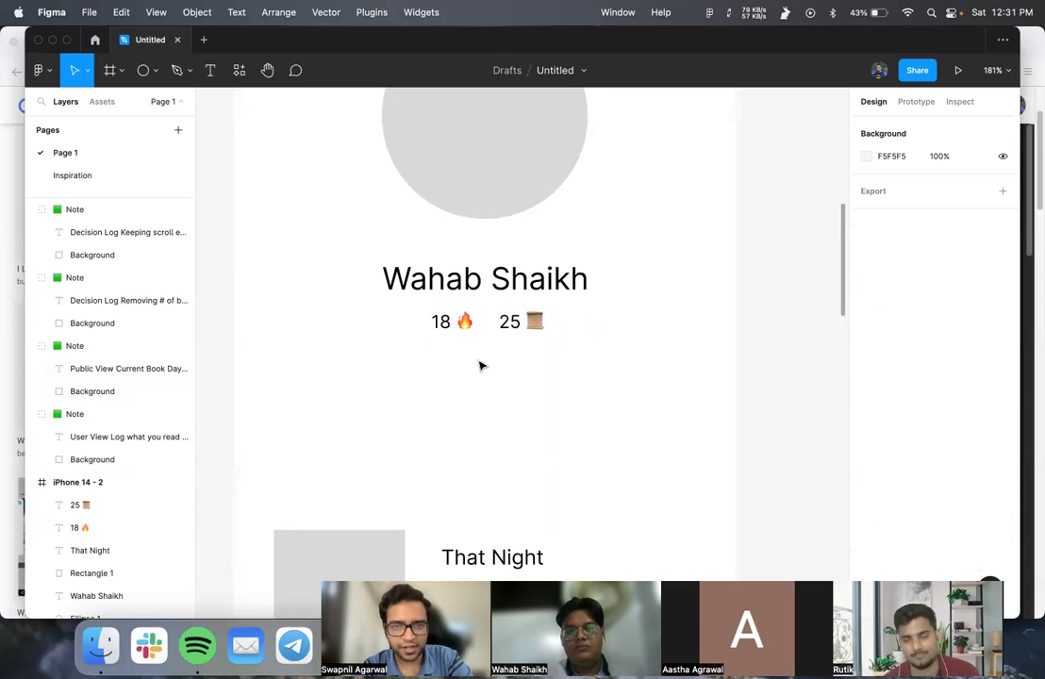
scroll(479, 365, "up", 2)
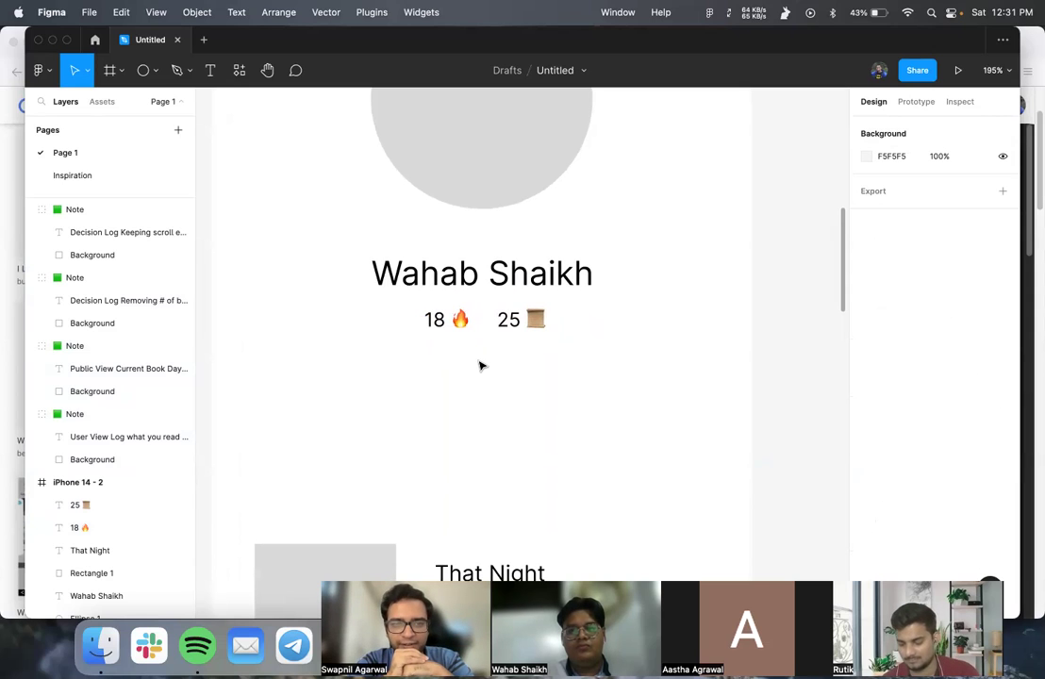
double_click(444, 320)
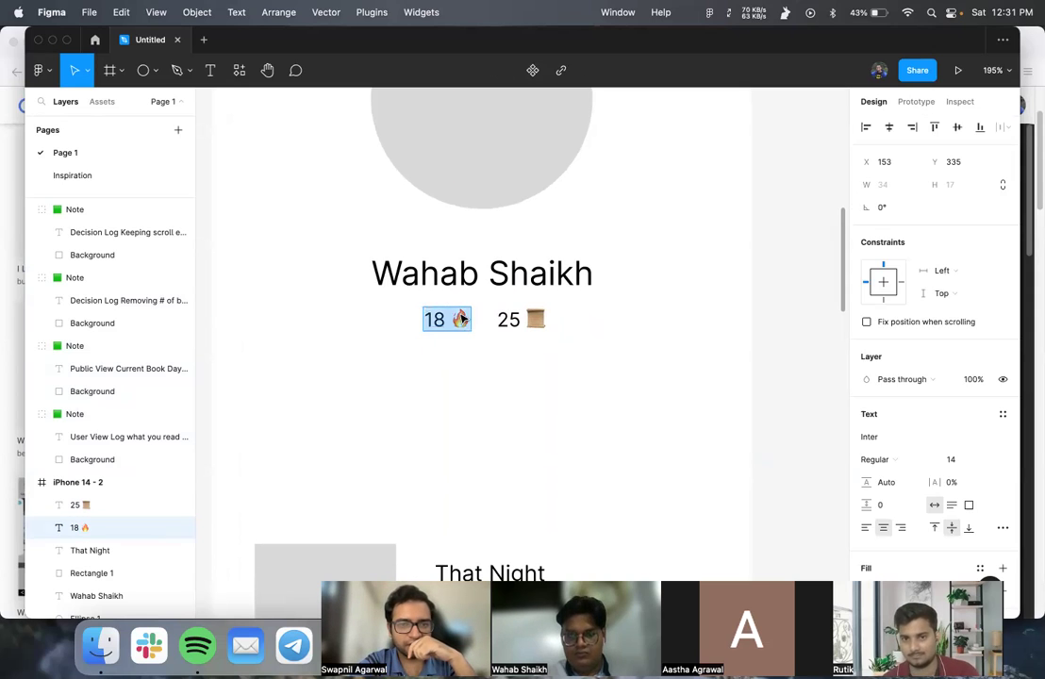
left_click(450, 320)
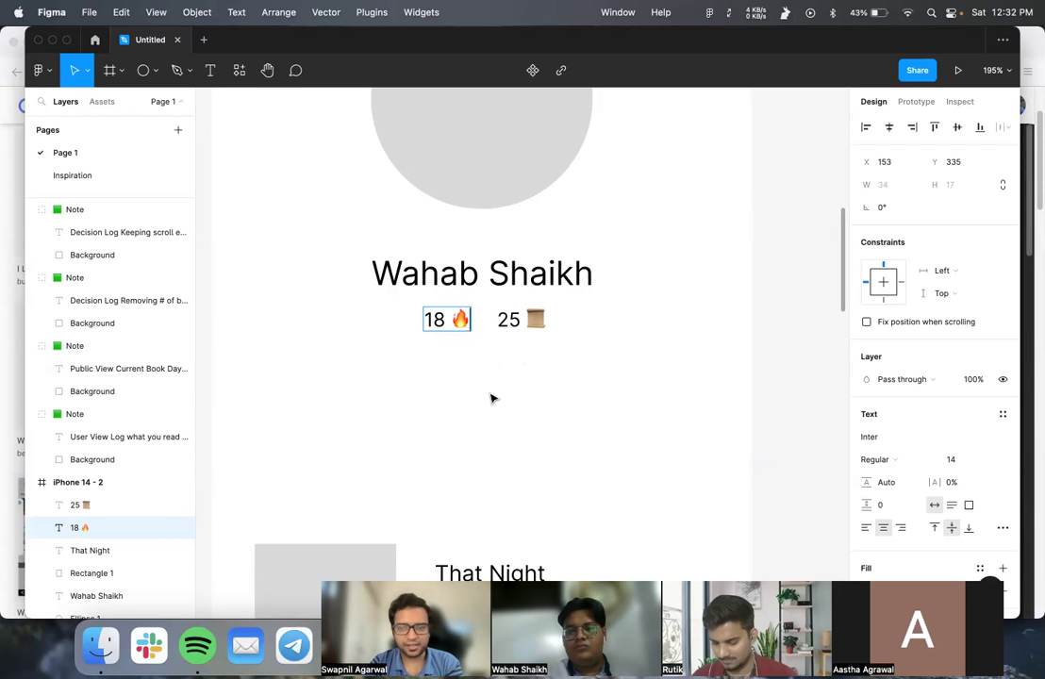
scroll(491, 400, "down", 10)
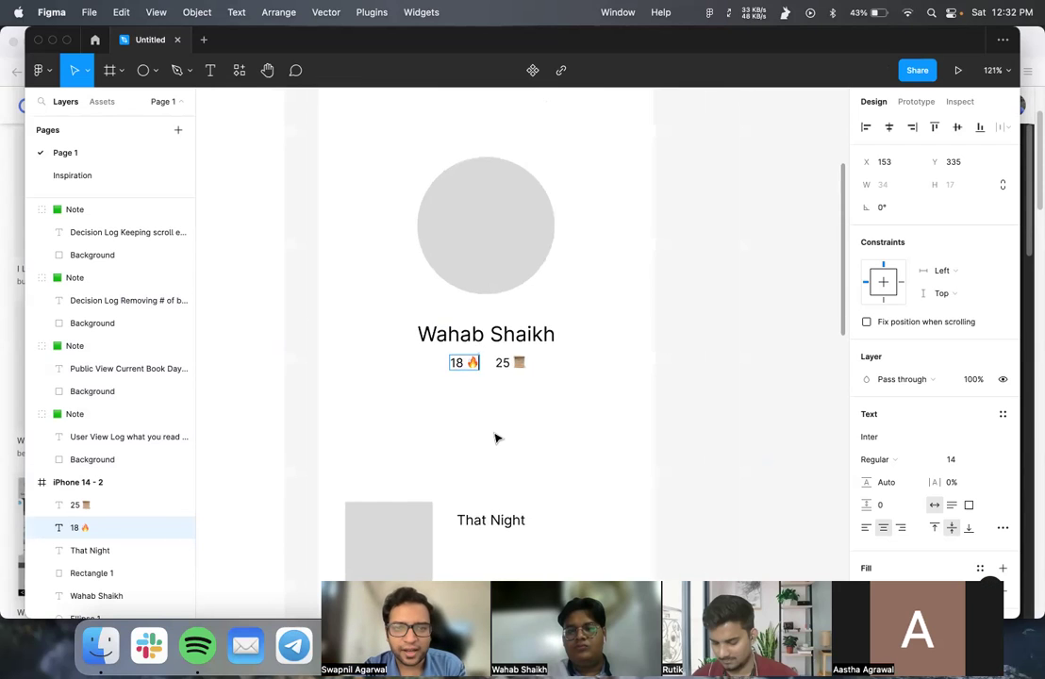
scroll(495, 440, "down", 4)
scroll(495, 440, "down", 6)
scroll(493, 439, "up", 12)
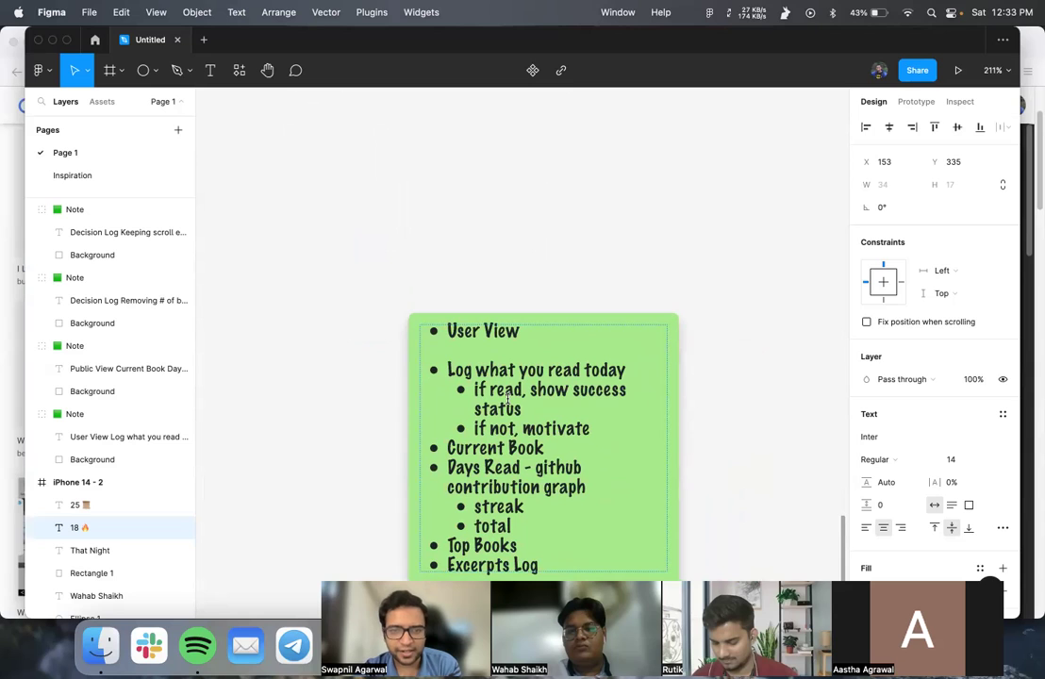
scroll(510, 424, "down", 2)
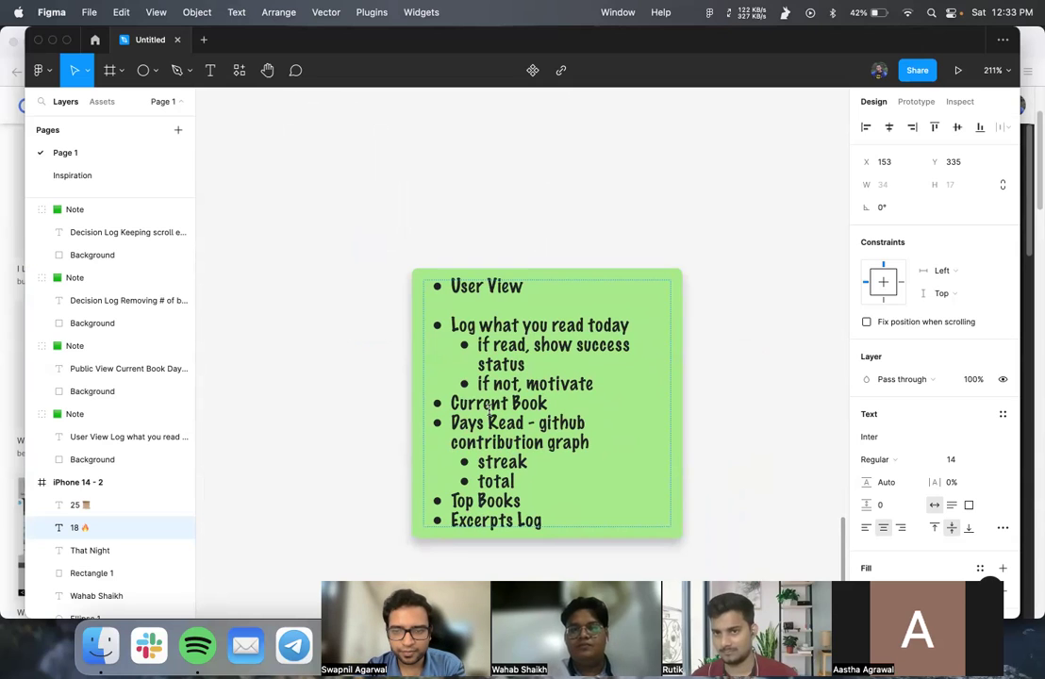
scroll(489, 407, "down", 5)
scroll(490, 415, "up", 10)
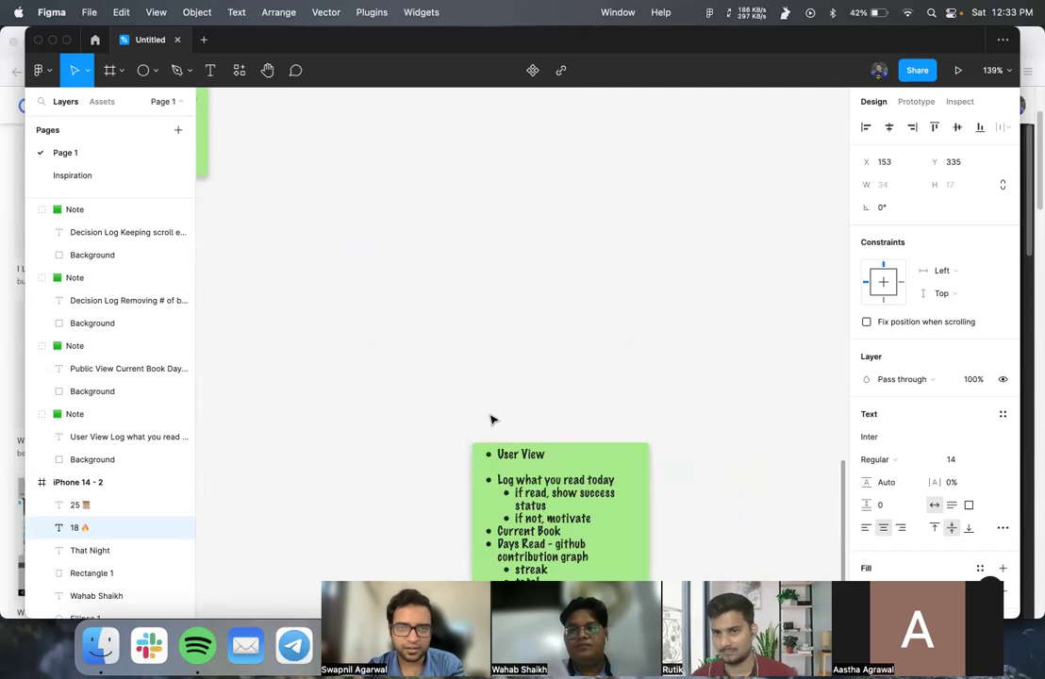
scroll(490, 420, "left", 5)
scroll(491, 420, "up", 15)
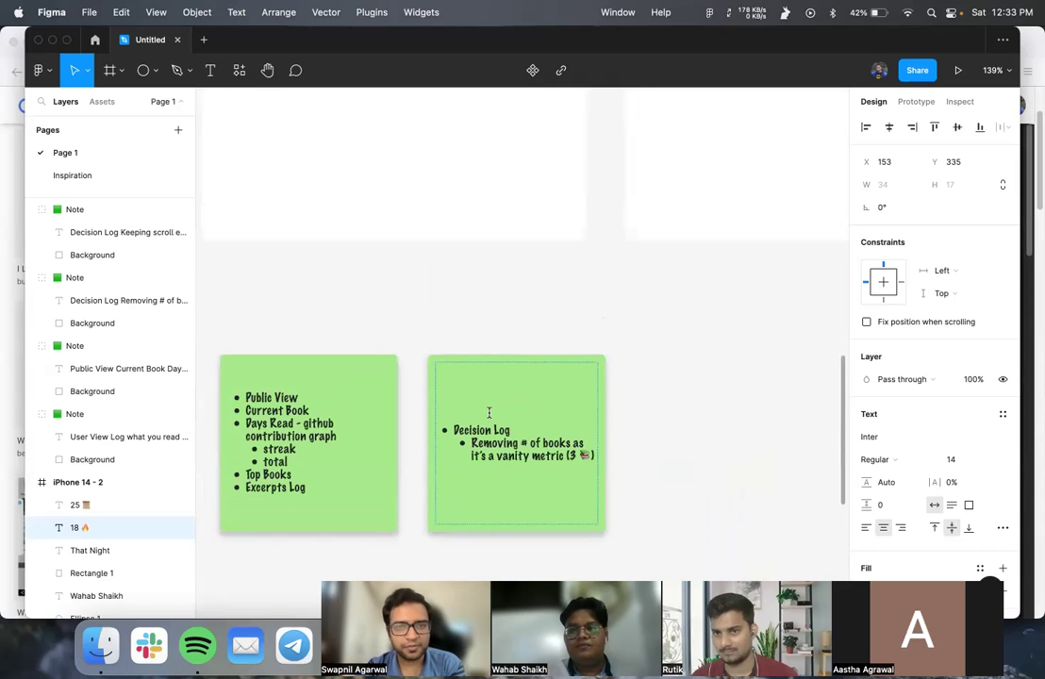
scroll(491, 420, "up", 3)
scroll(490, 419, "right", 3)
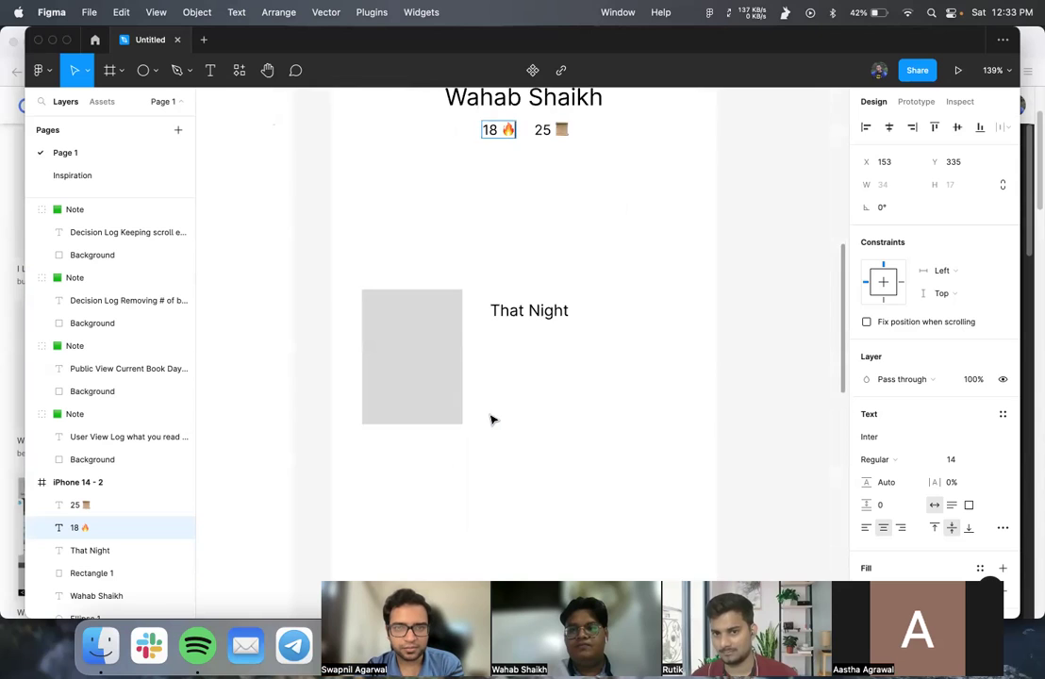
scroll(491, 420, "up", 5)
scroll(491, 420, "right", 2)
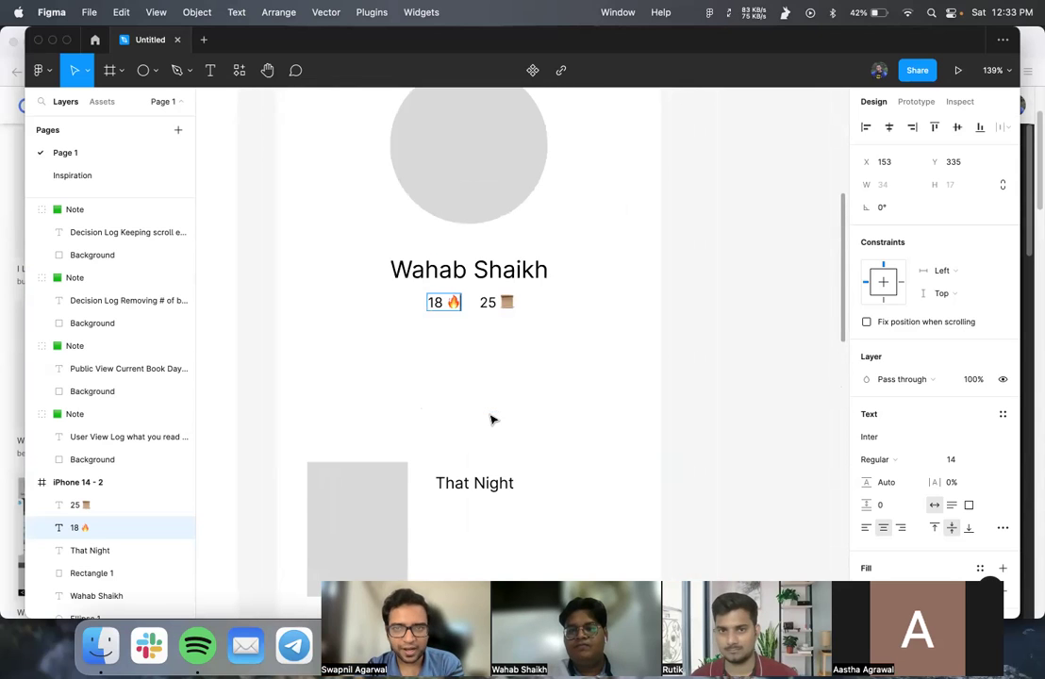
scroll(490, 420, "up", 4)
scroll(491, 415, "up", 1)
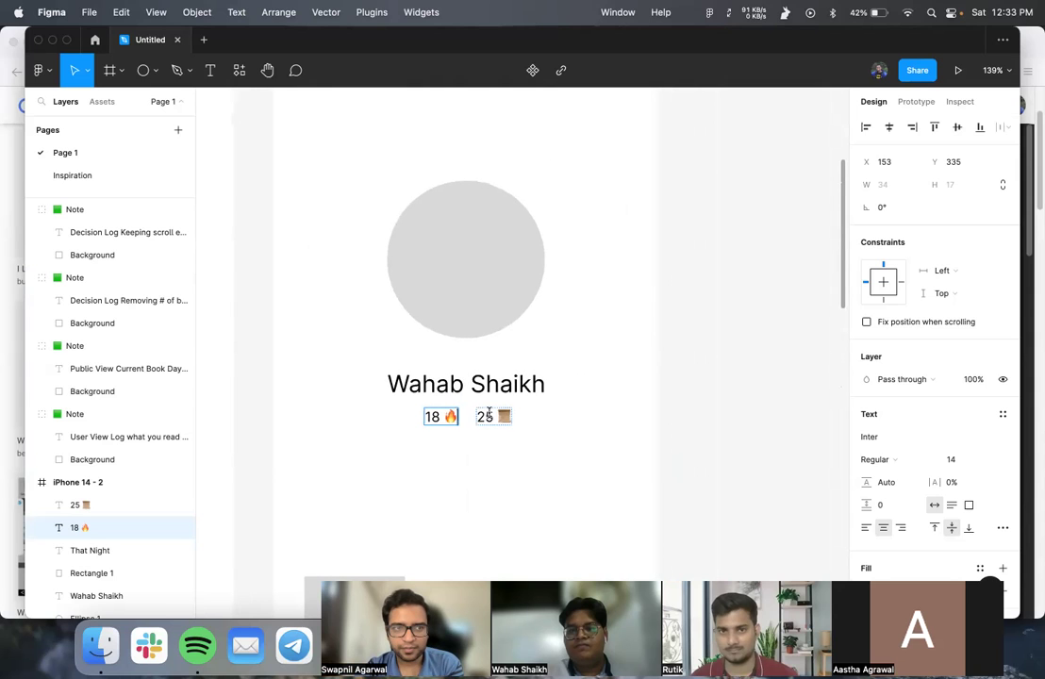
scroll(492, 420, "up", 3)
scroll(493, 420, "right", 2)
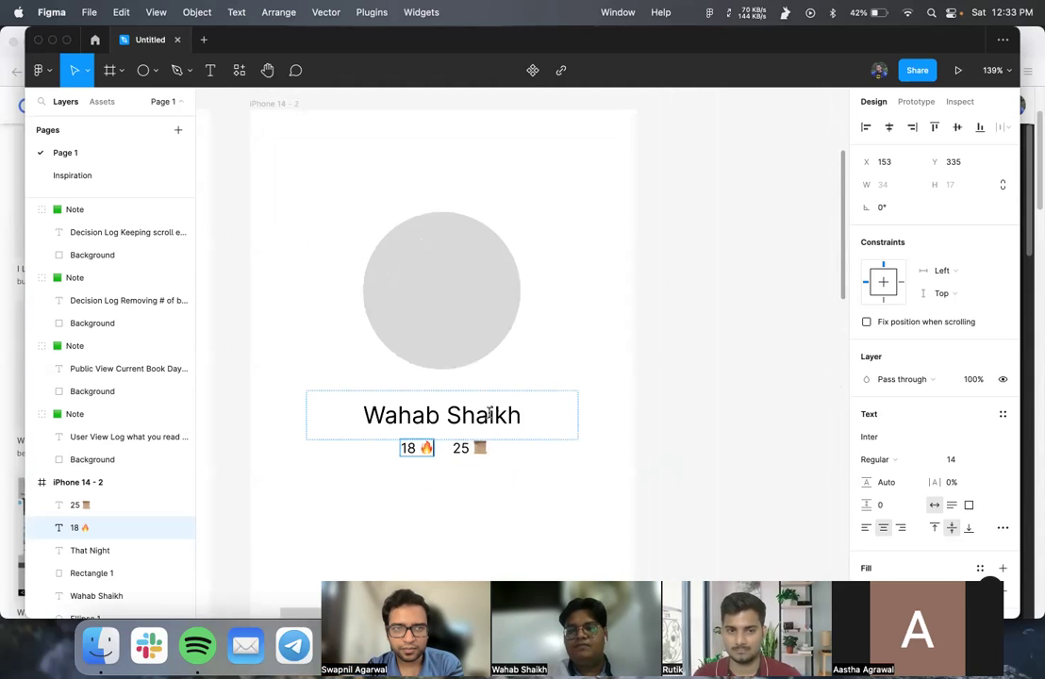
scroll(491, 415, "up", 2)
scroll(491, 415, "right", 2)
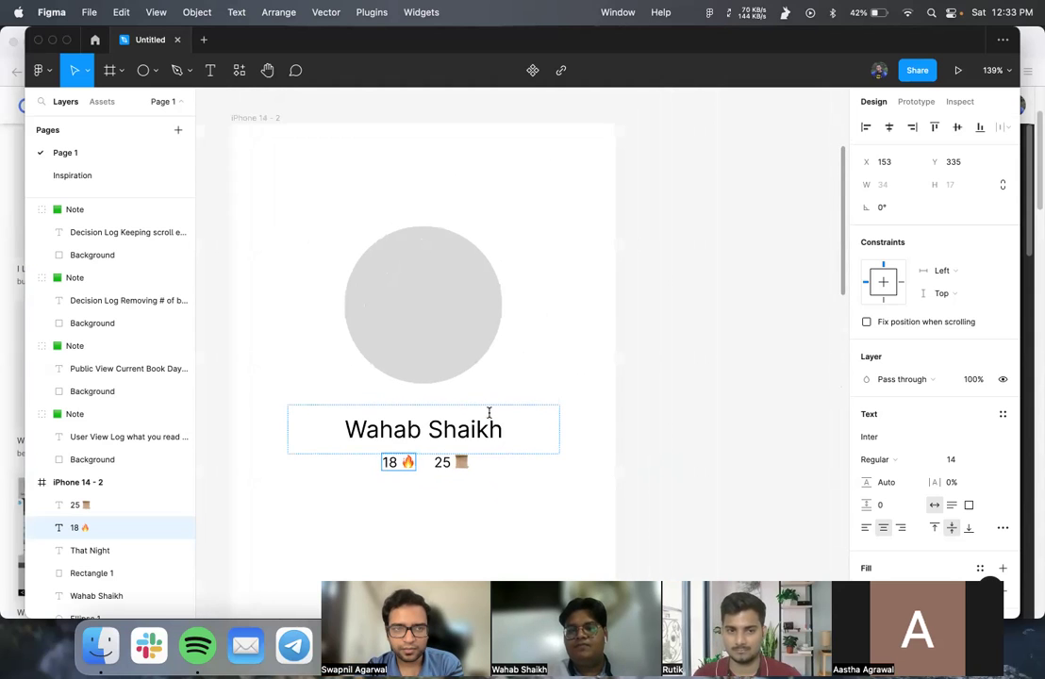
left_click(627, 414)
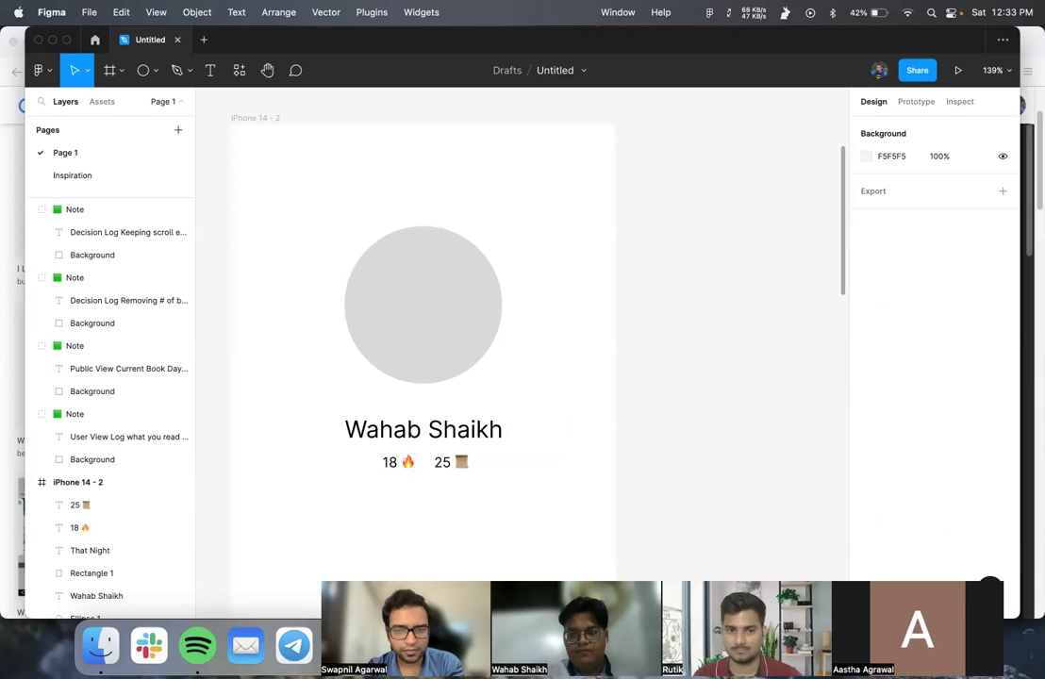
- Join the OnePlus 7T Wi-Fi network, dismissing the failed-join alert and retrying until connected
left_click(906, 12)
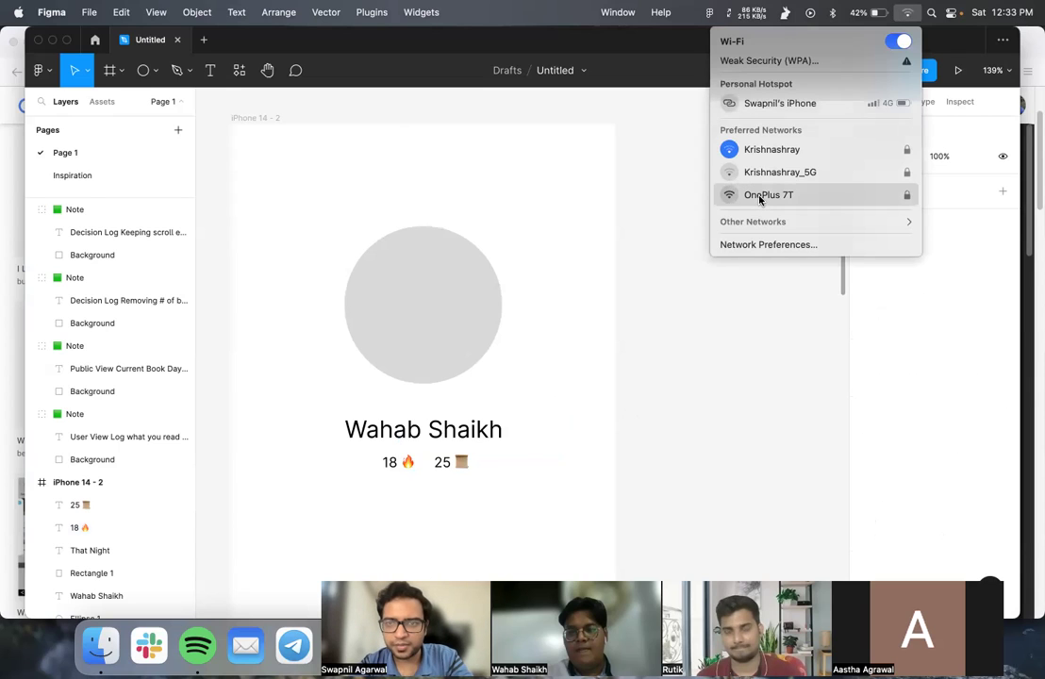
left_click(910, 15)
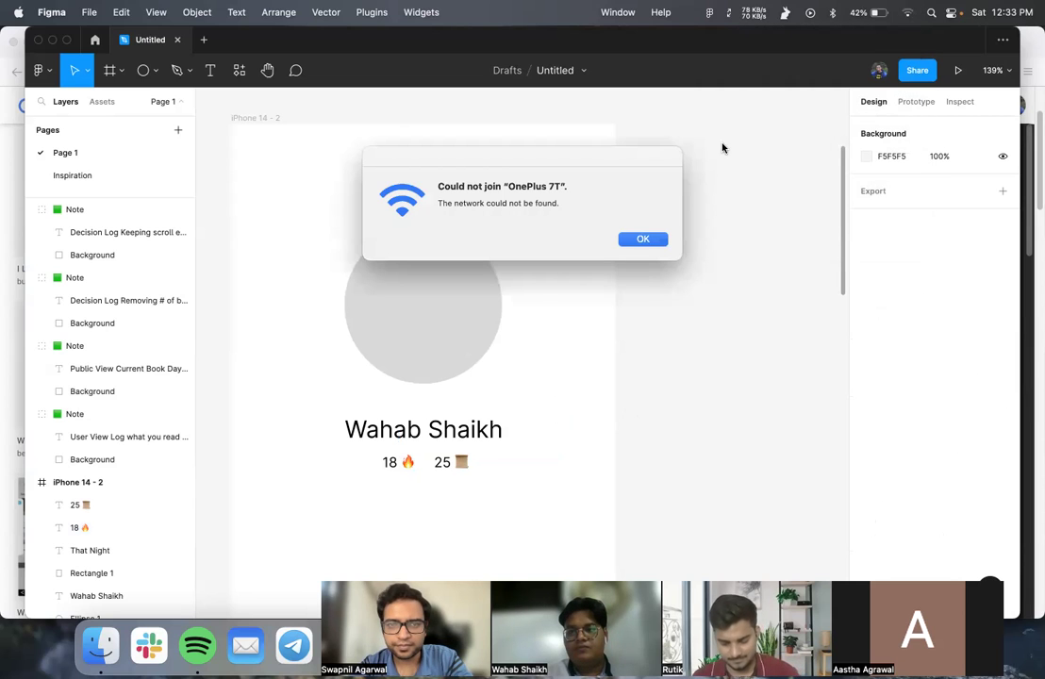
left_click(646, 237)
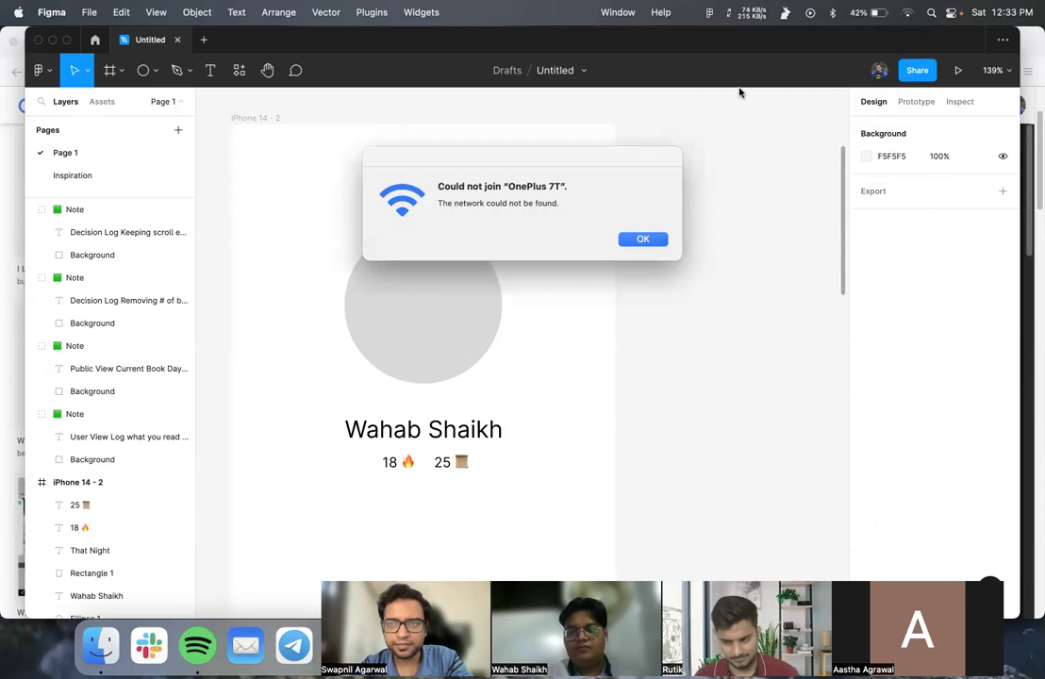
left_click(907, 12)
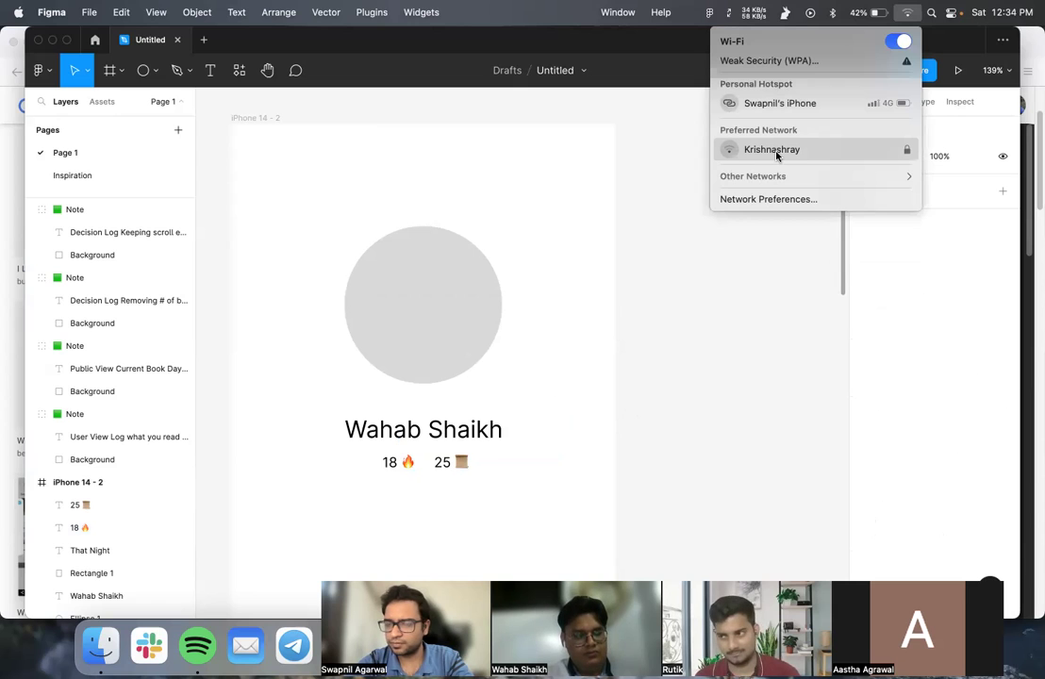
left_click(911, 12)
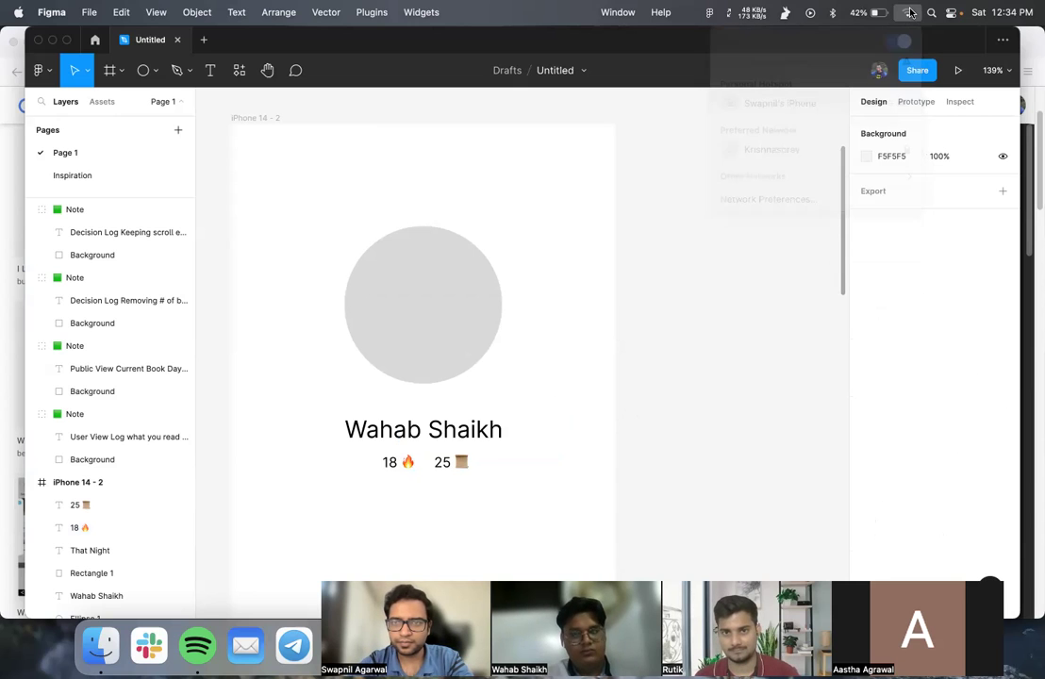
left_click(911, 13)
left_click(911, 13)
left_click(910, 12)
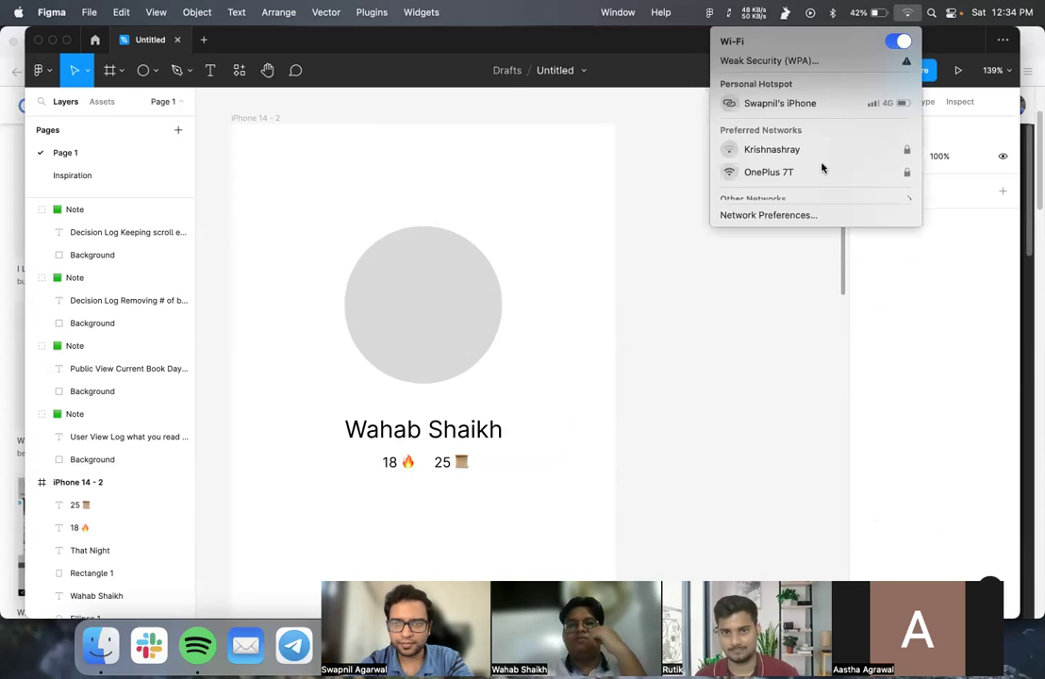
left_click(821, 171)
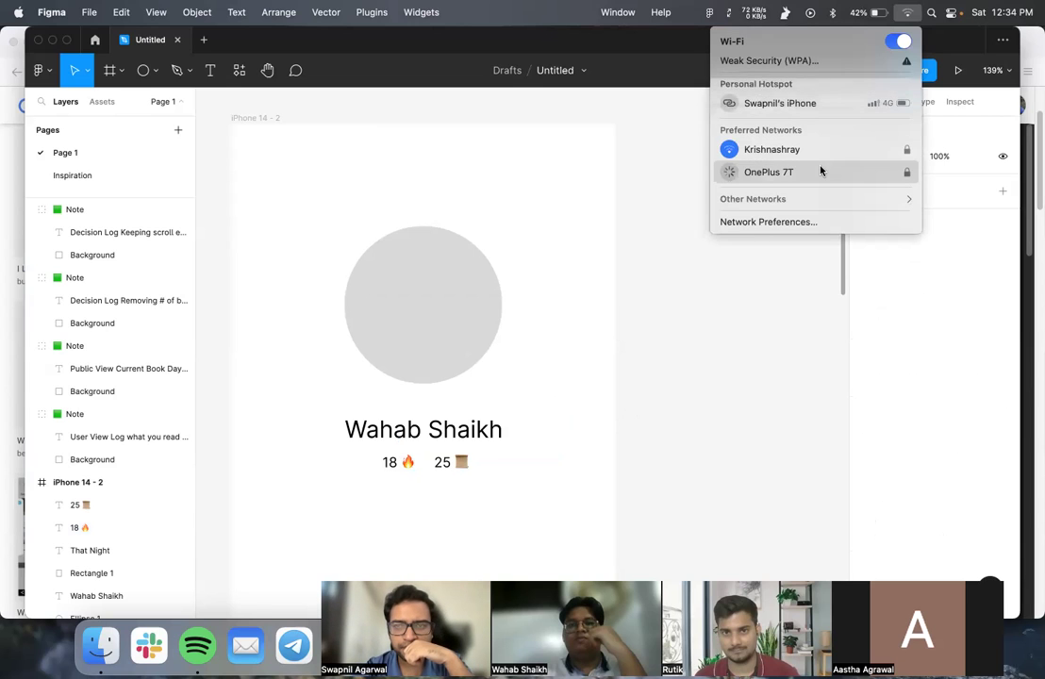
left_click(908, 13)
left_click(908, 13)
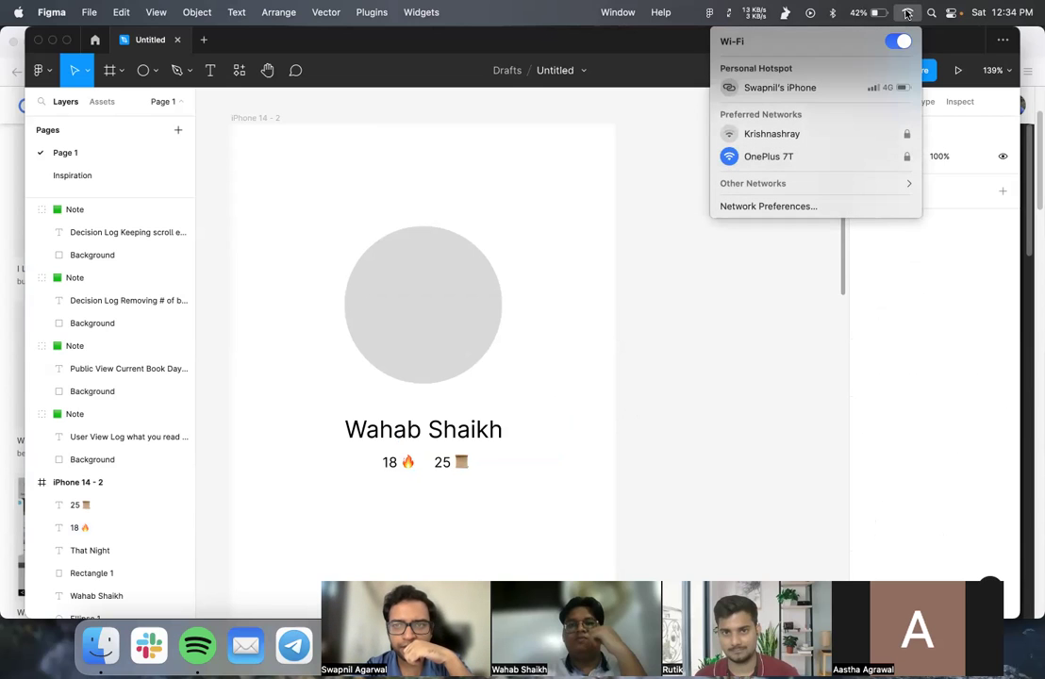
left_click(661, 450)
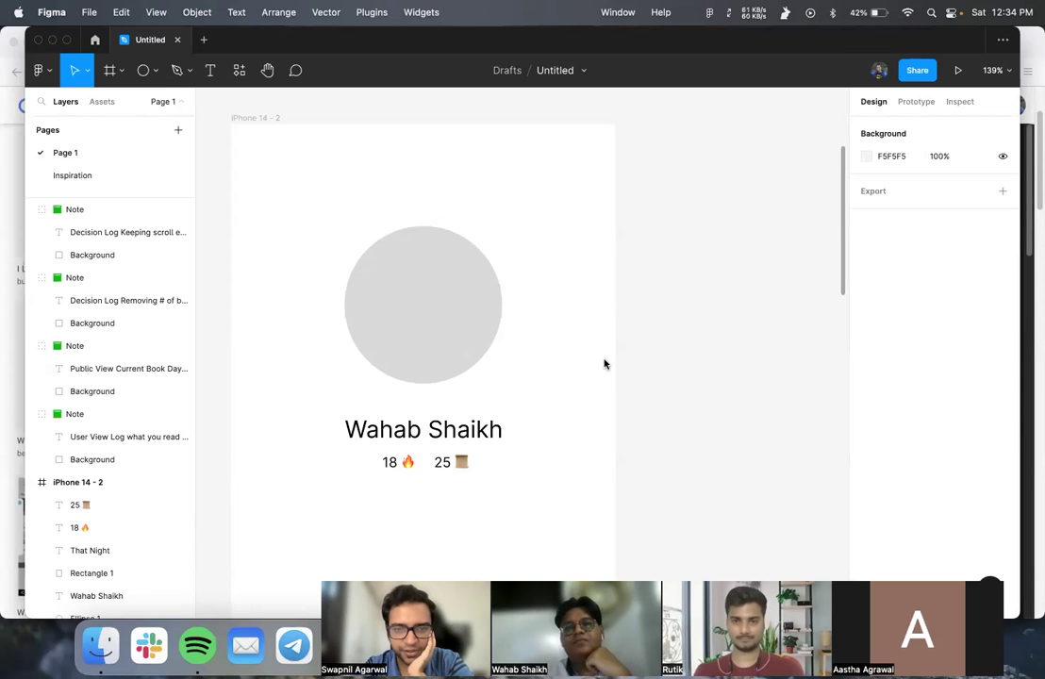
scroll(605, 365, "down", 2)
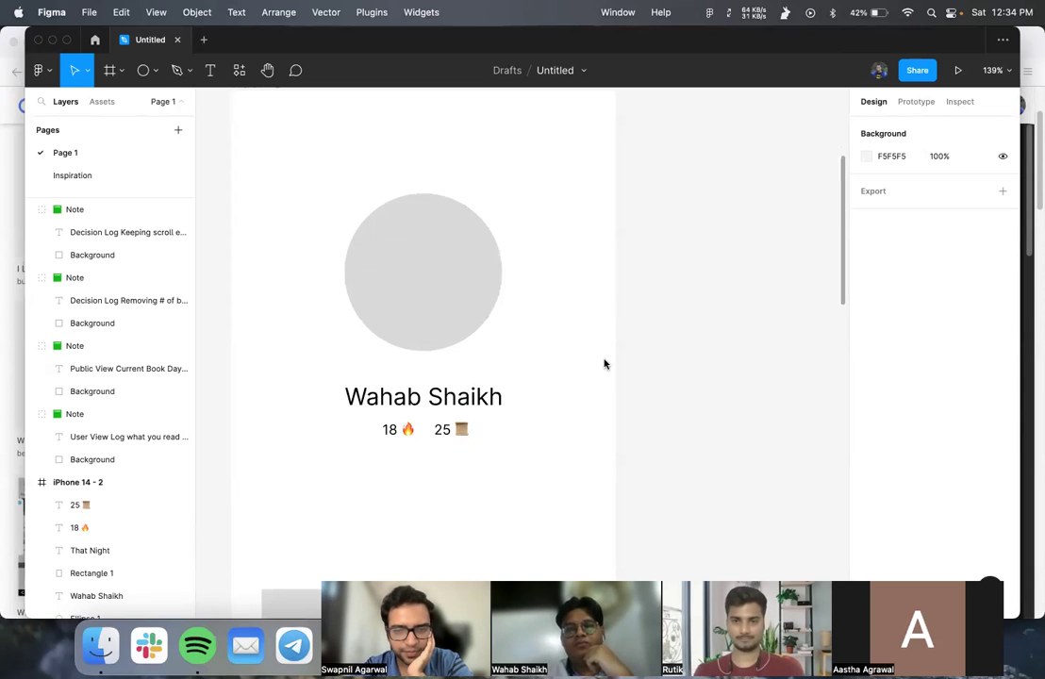
scroll(604, 364, "up", 2)
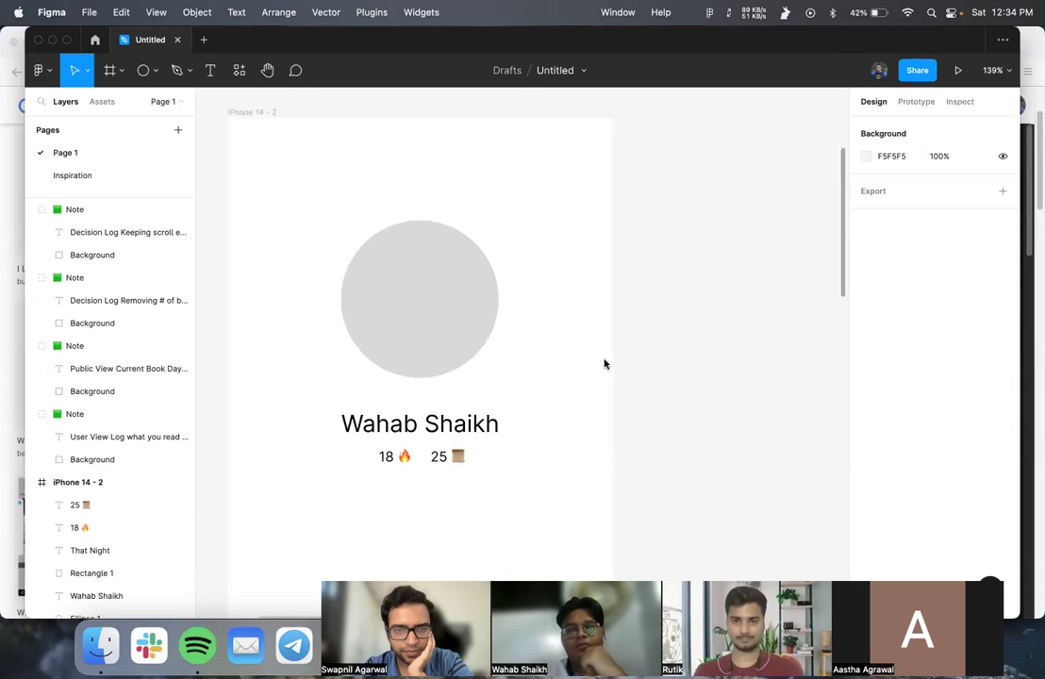
scroll(605, 365, "right", 2)
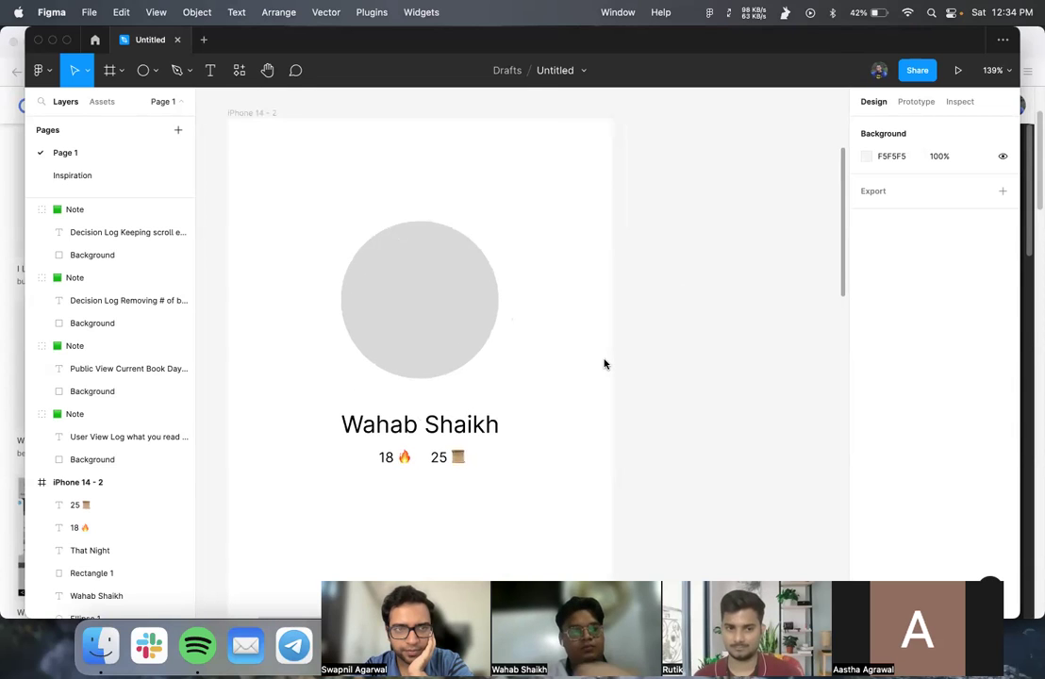
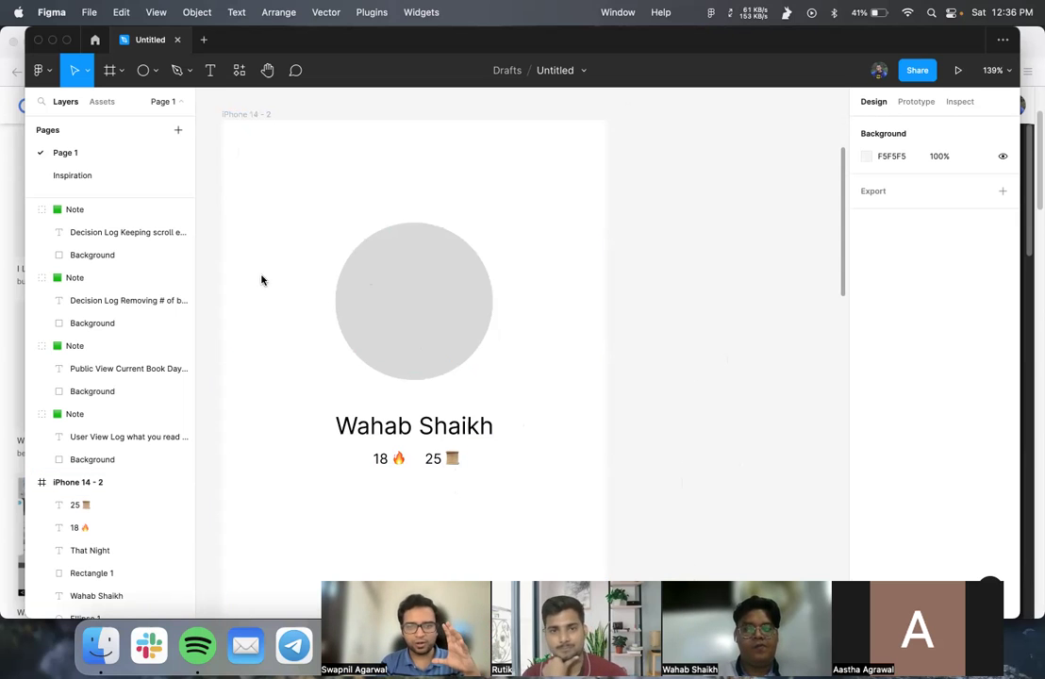
- Select the 25 and 18 counter texts and put the 18 🔥 text into edit mode
scroll(344, 417, "down", 2)
scroll(354, 417, "up", 2)
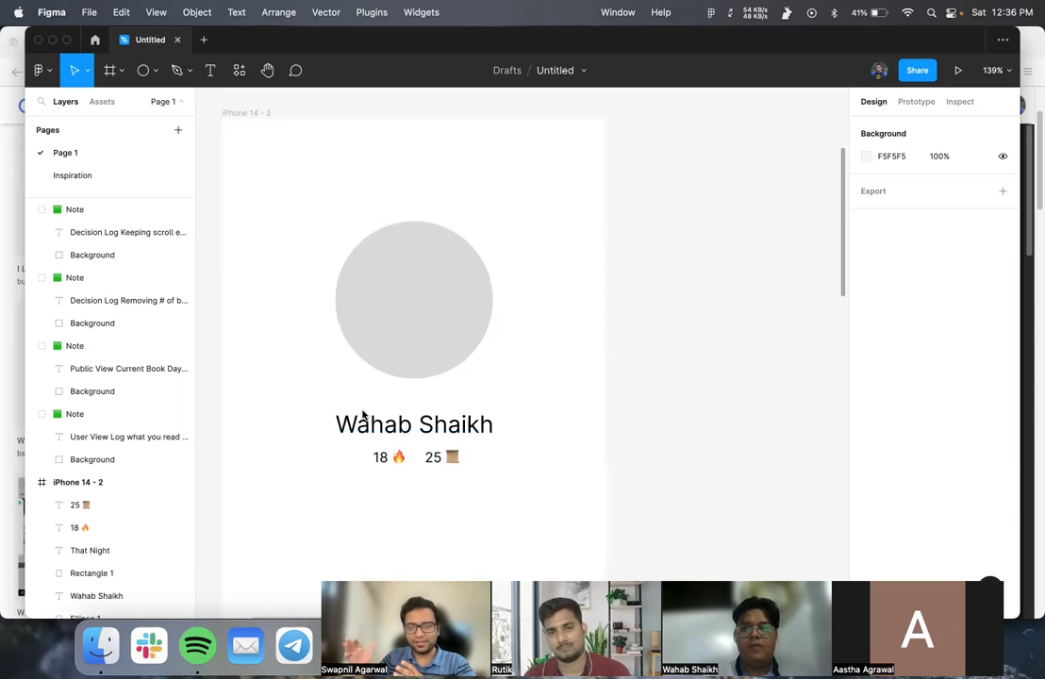
left_click(404, 463)
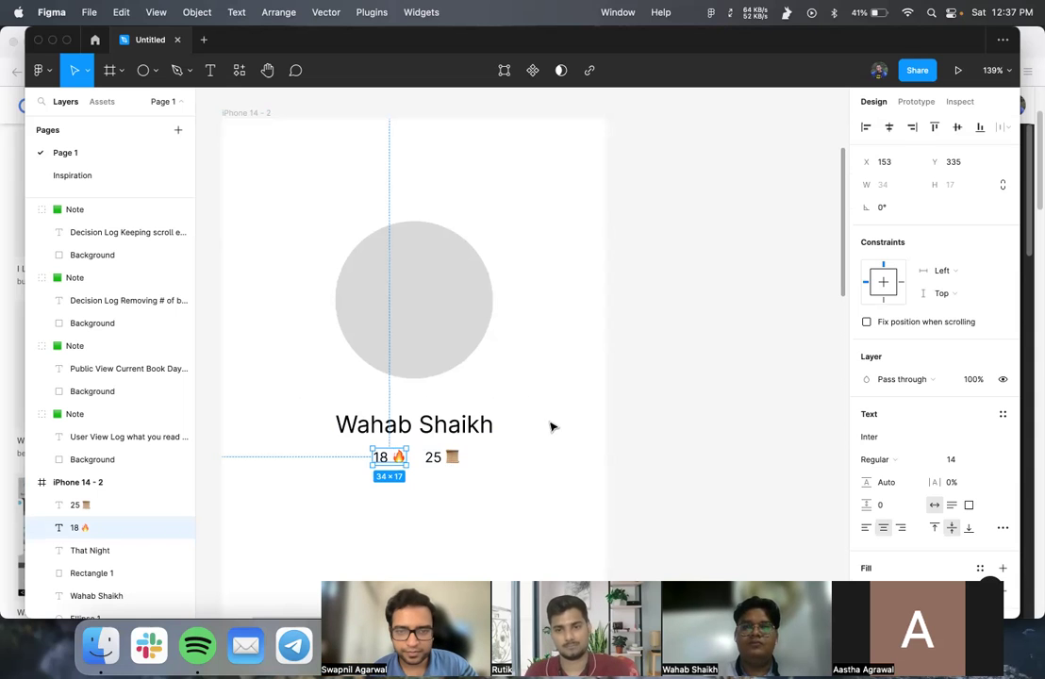
left_click(551, 434)
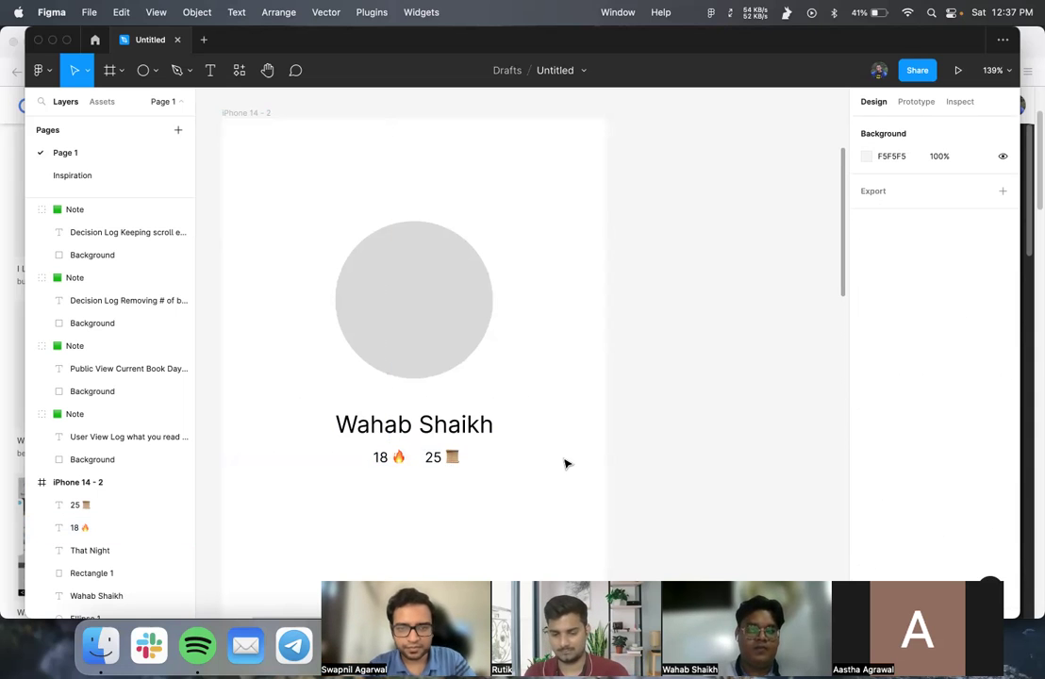
scroll(565, 462, "down", 3, "ctrl")
scroll(566, 463, "down", 3, "ctrl")
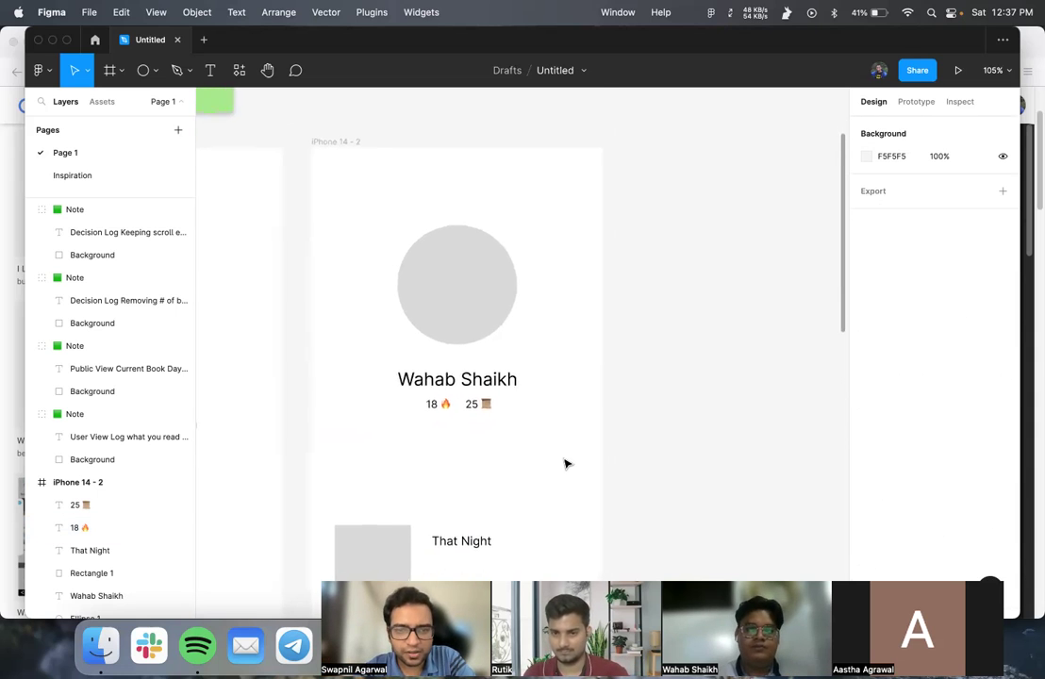
scroll(479, 405, "up", 5, "ctrl")
left_click(479, 405)
double_click(479, 405)
left_click(478, 404)
left_click(400, 404)
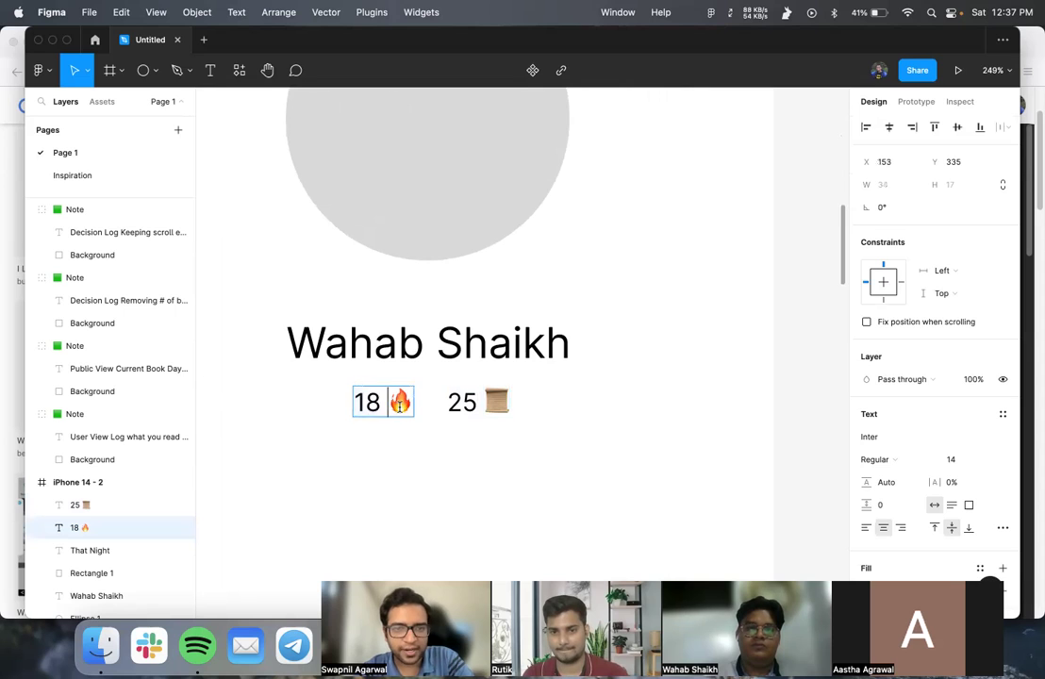
double_click(400, 404)
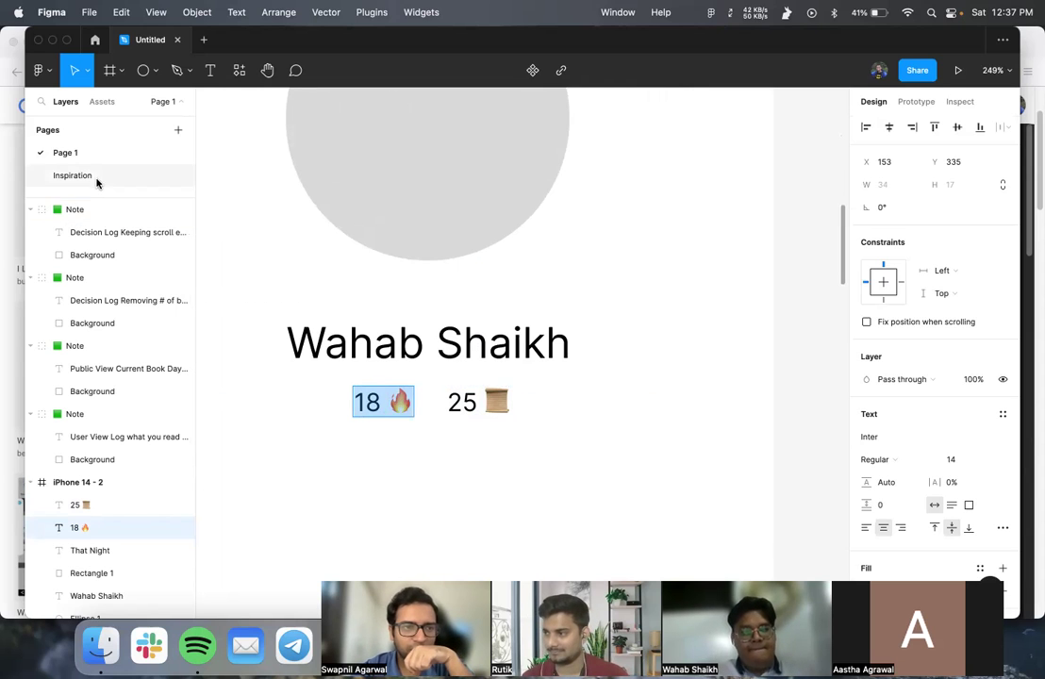
- Pan across the Inspiration page's GitHub contributions and friends streak reference screenshots
left_click(74, 176)
scroll(382, 293, "up", 2)
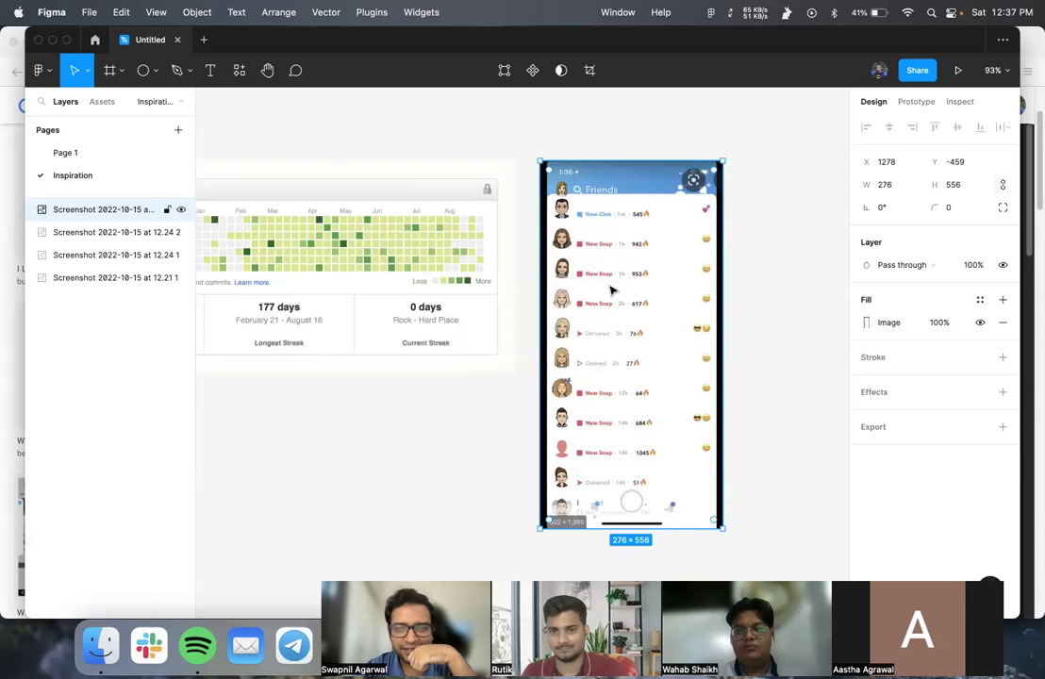
scroll(612, 290, "left", 3)
scroll(611, 291, "right", 2)
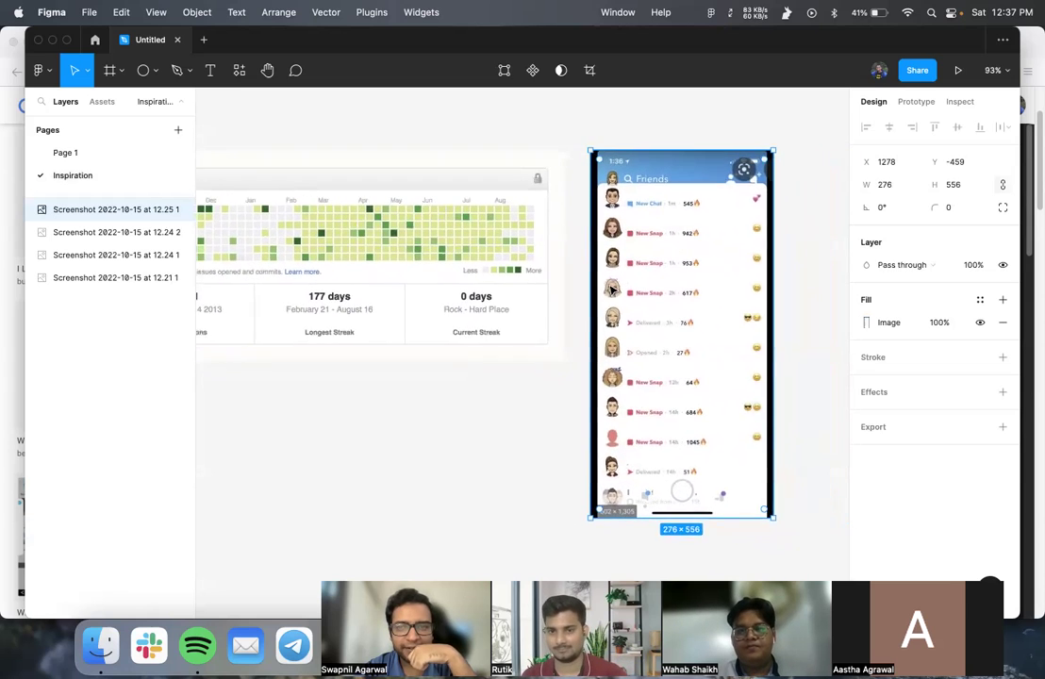
scroll(611, 290, "right", 4)
scroll(562, 293, "right", 3)
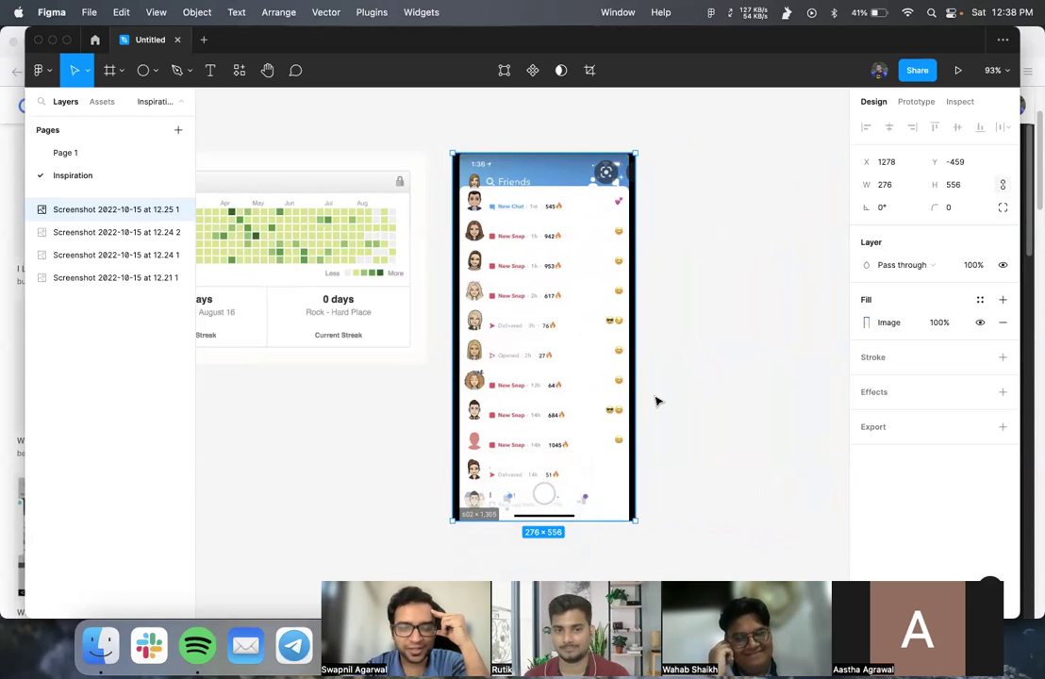
scroll(658, 402, "left", 5)
scroll(658, 402, "left", 4)
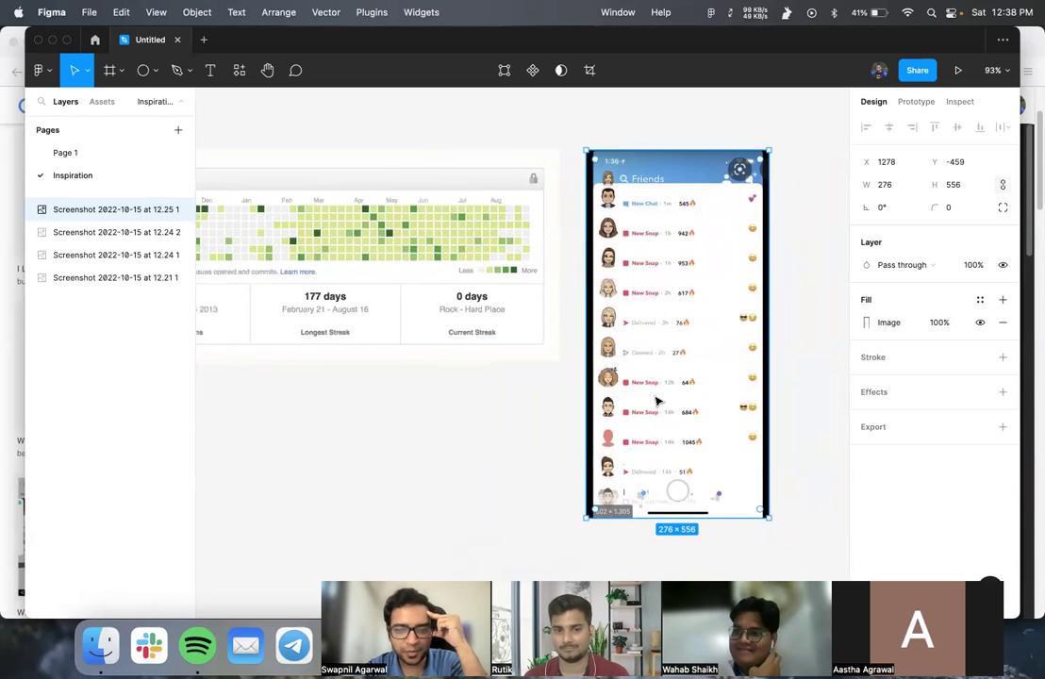
scroll(658, 402, "left", 9)
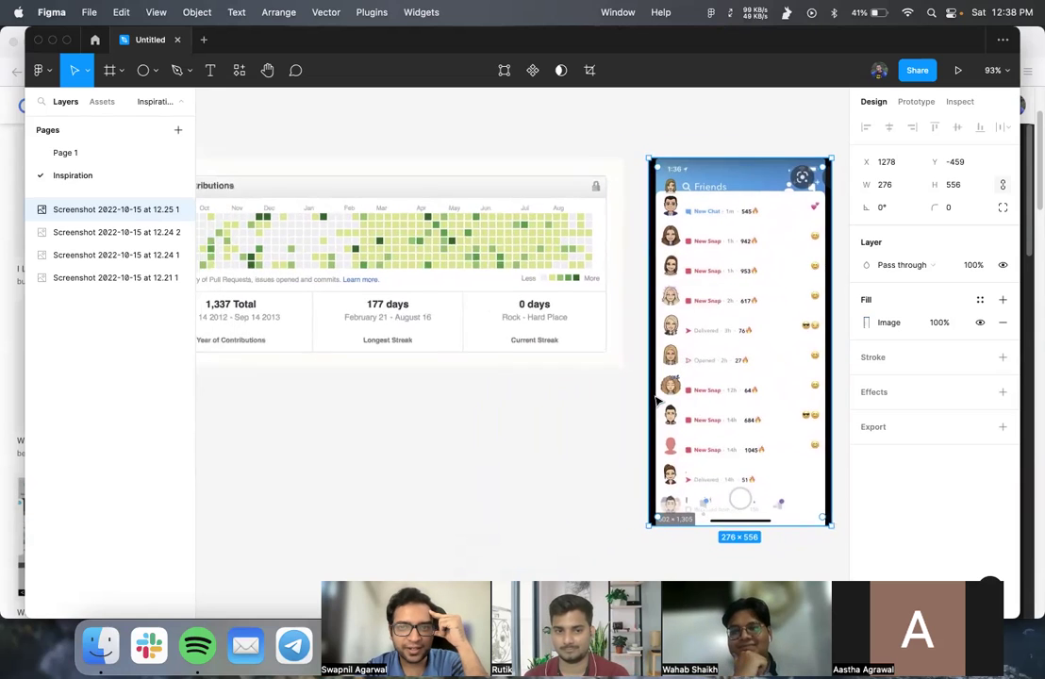
scroll(657, 402, "left", 3)
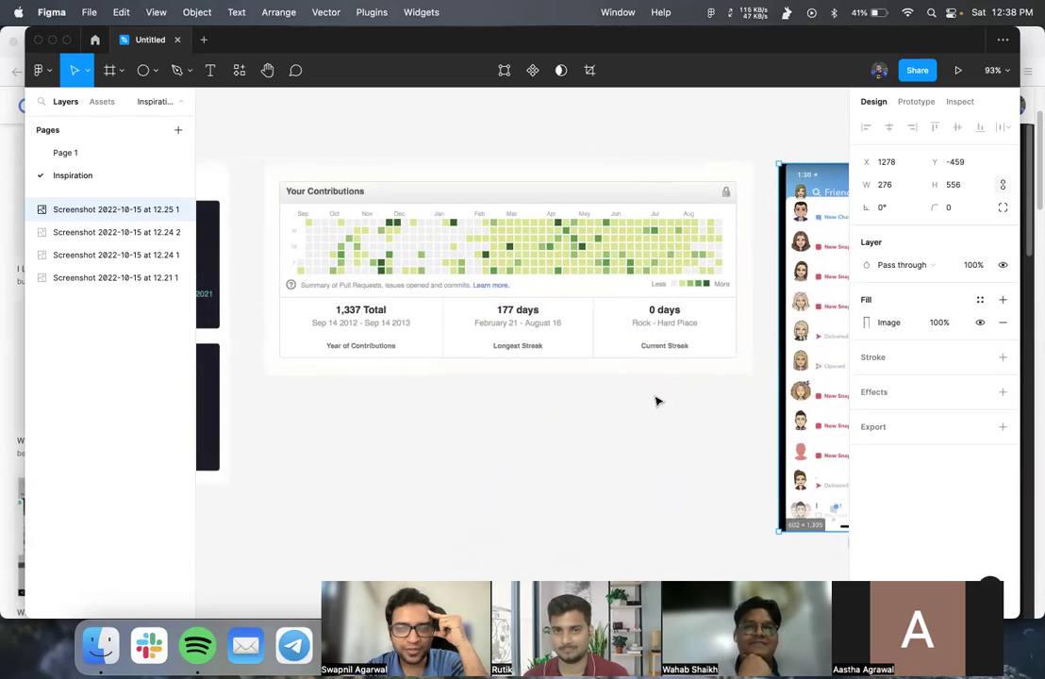
scroll(650, 371, "right", 12)
scroll(664, 313, "left", 8)
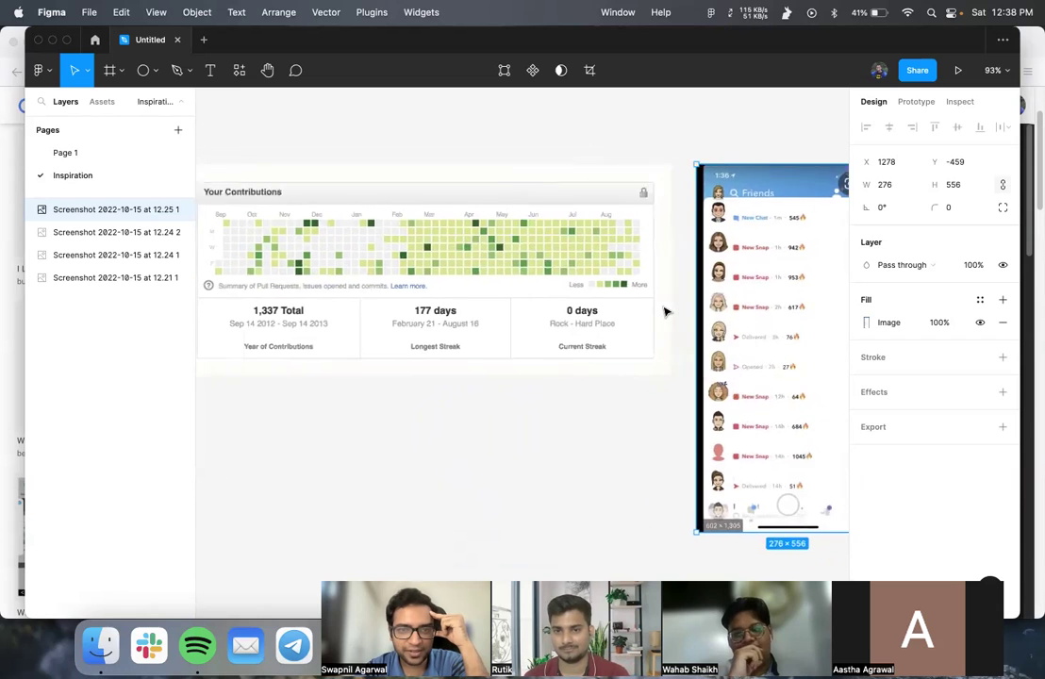
scroll(664, 313, "left", 8)
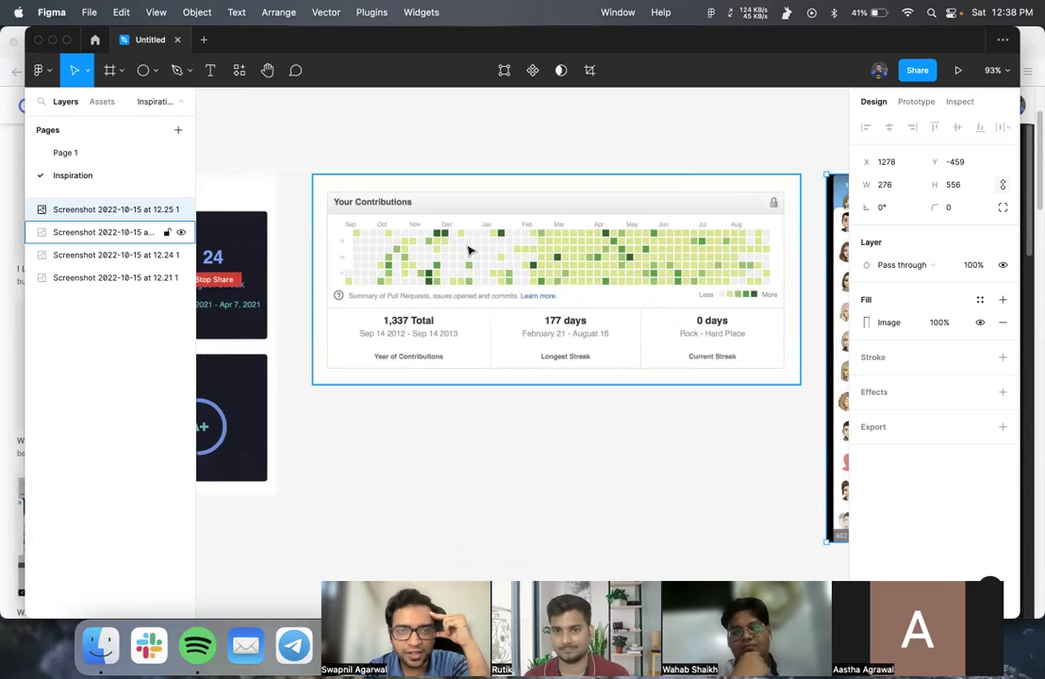
scroll(468, 250, "right", 2)
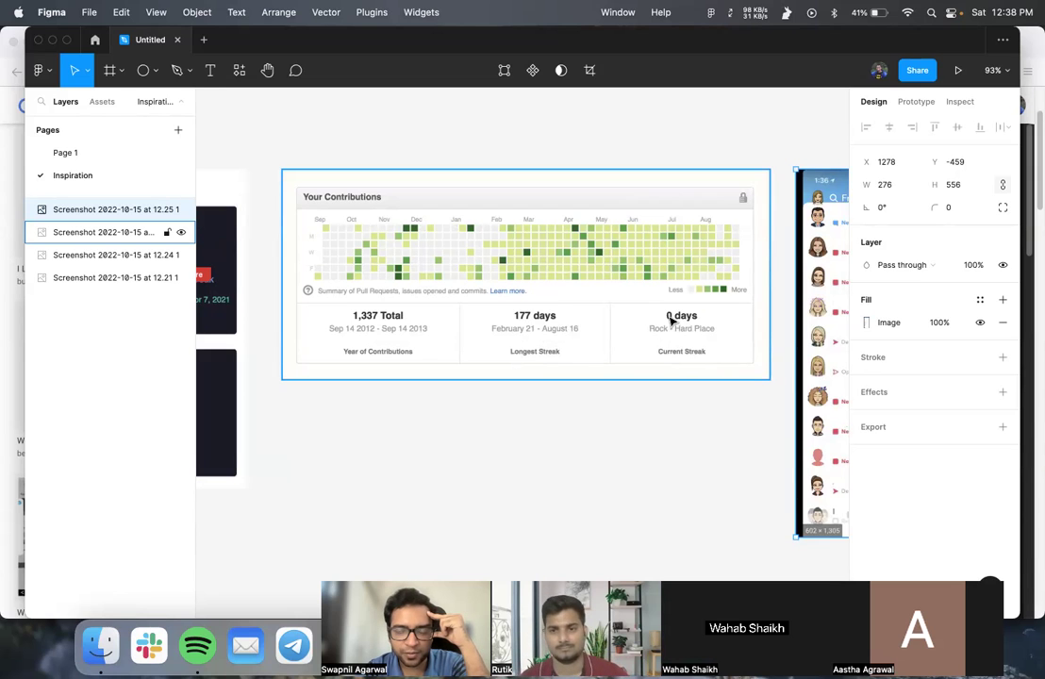
scroll(557, 335, "left", 3)
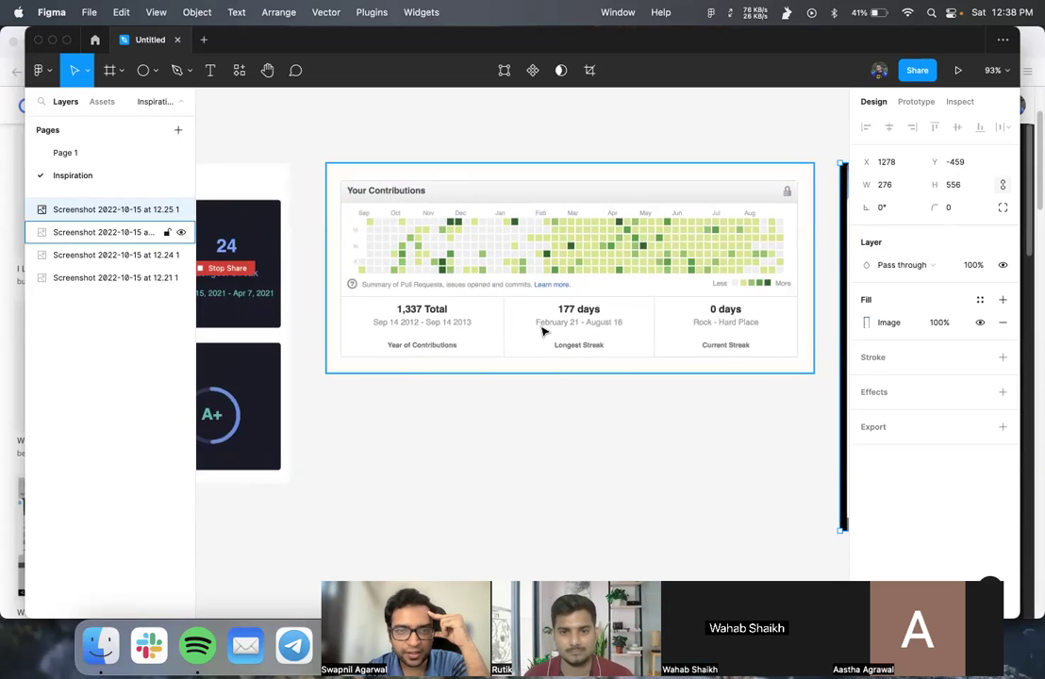
scroll(455, 326, "left", 6)
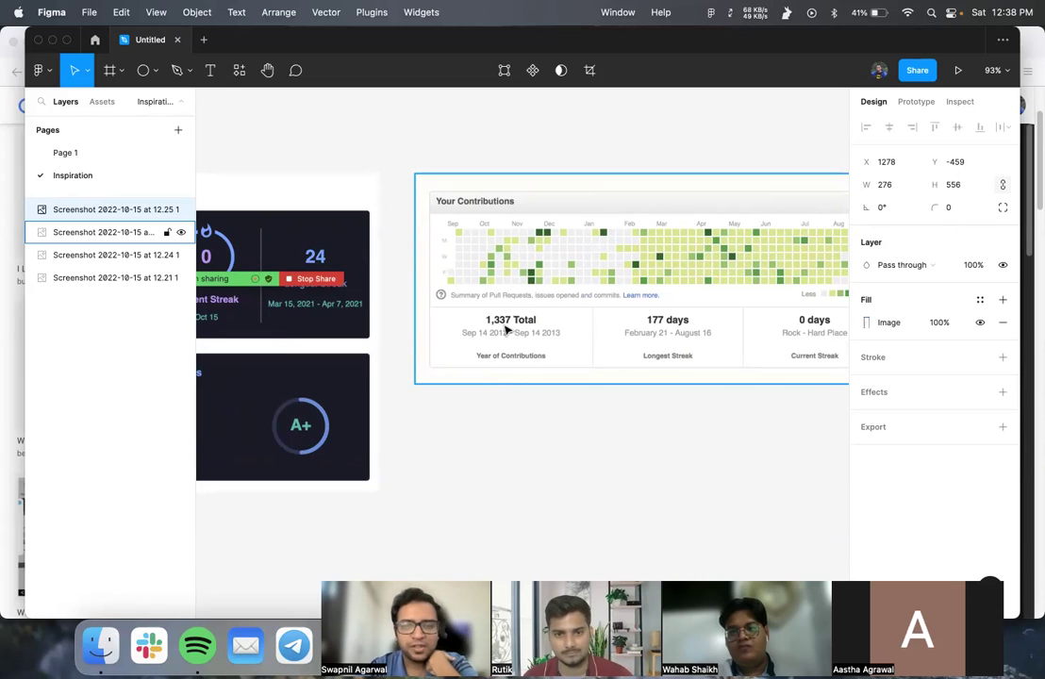
scroll(507, 329, "left", 5)
scroll(507, 330, "left", 6)
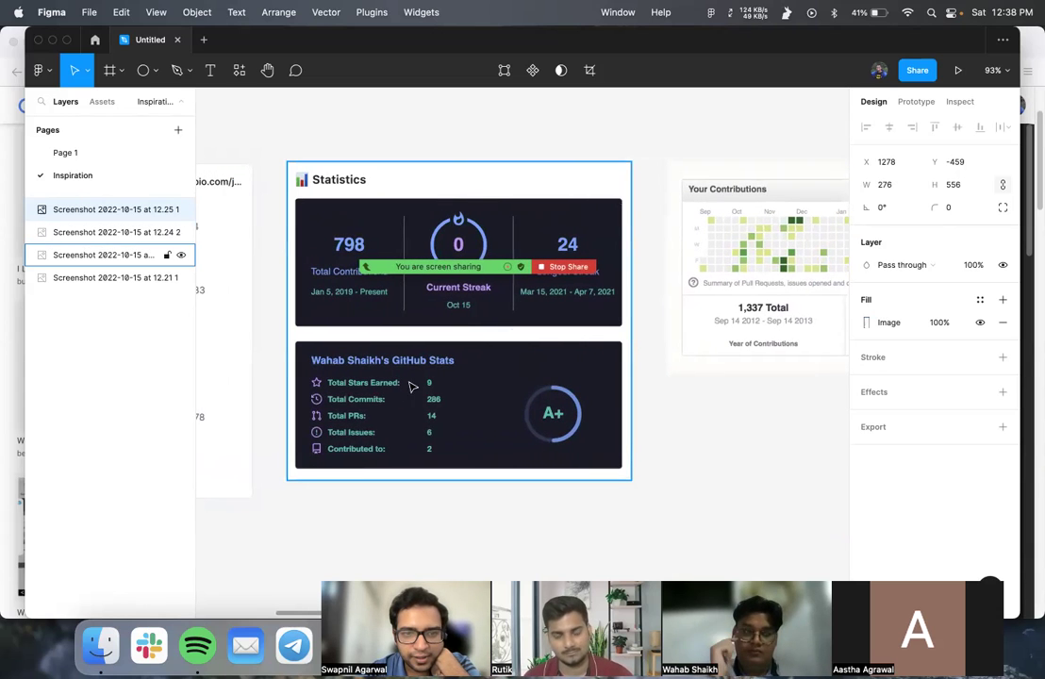
scroll(382, 444, "left", 14)
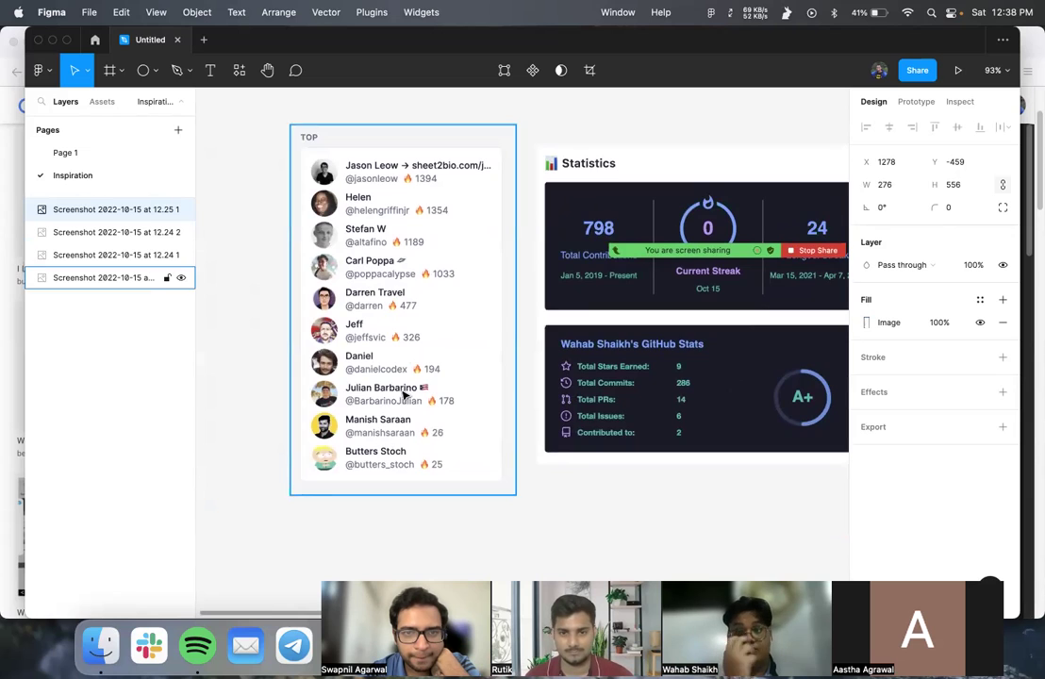
scroll(404, 397, "right", 20)
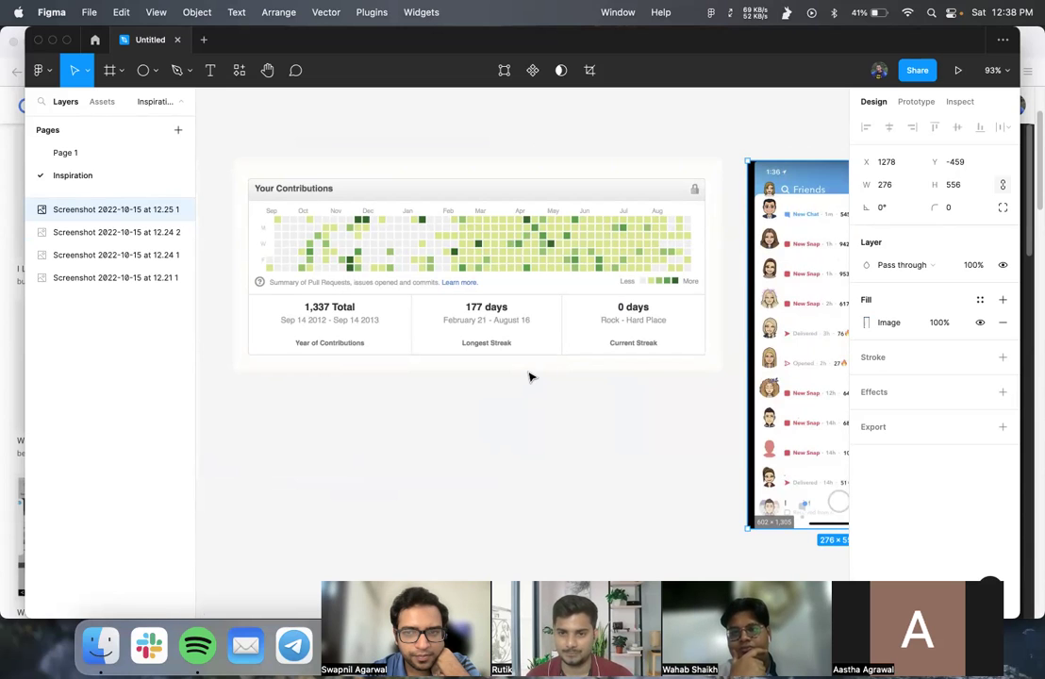
scroll(529, 377, "right", 5)
scroll(529, 378, "left", 1)
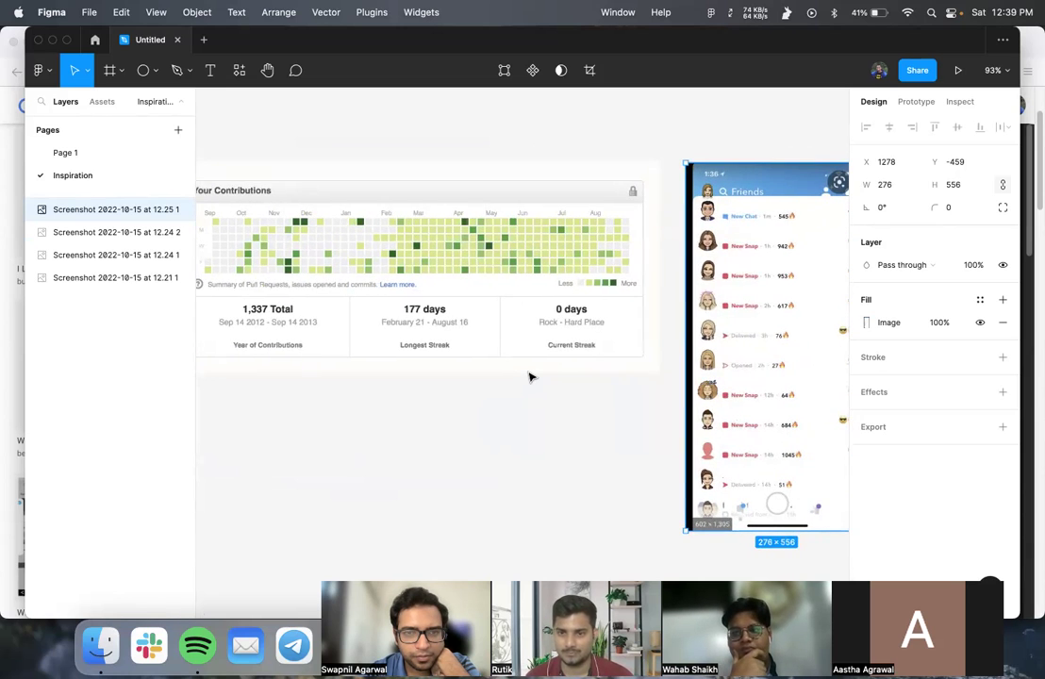
scroll(530, 378, "left", 3)
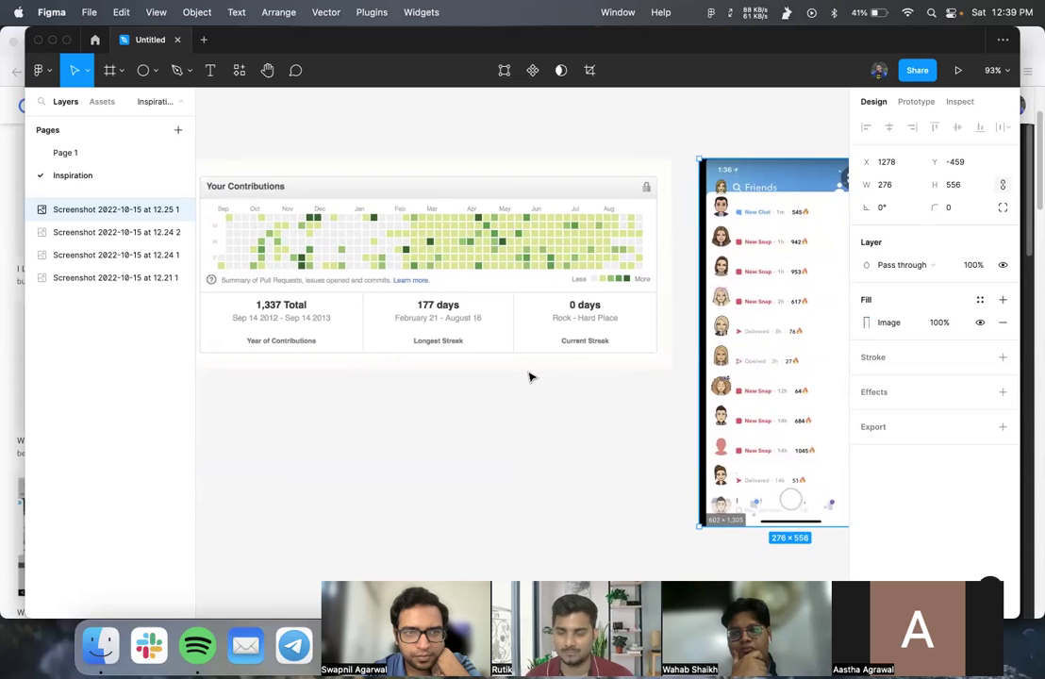
scroll(529, 378, "left", 3)
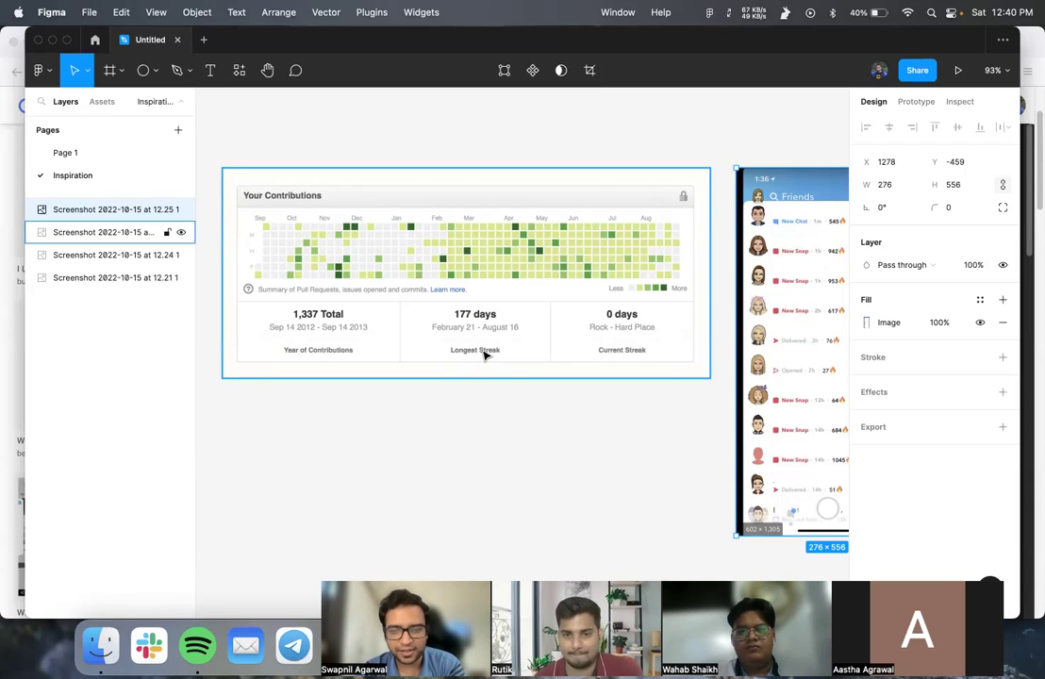
- Back on Page 1, duplicate the 18 🔥 text just below the stats
left_click(76, 152)
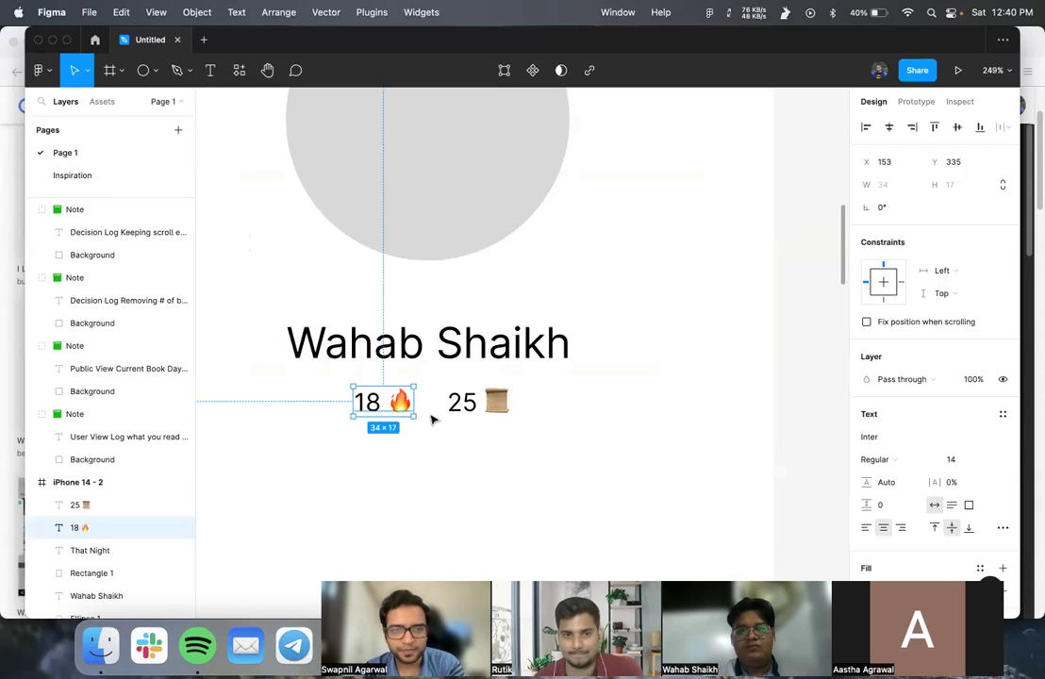
left_click(427, 462)
scroll(427, 467, "down", 5)
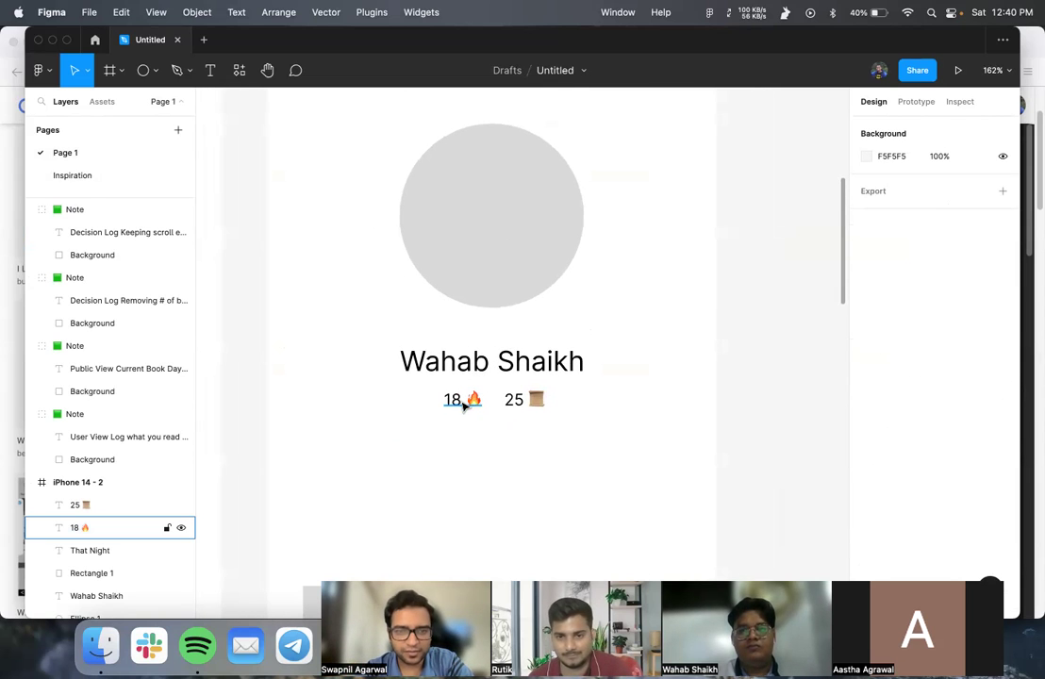
left_click(462, 404)
scroll(461, 404, "up", 10)
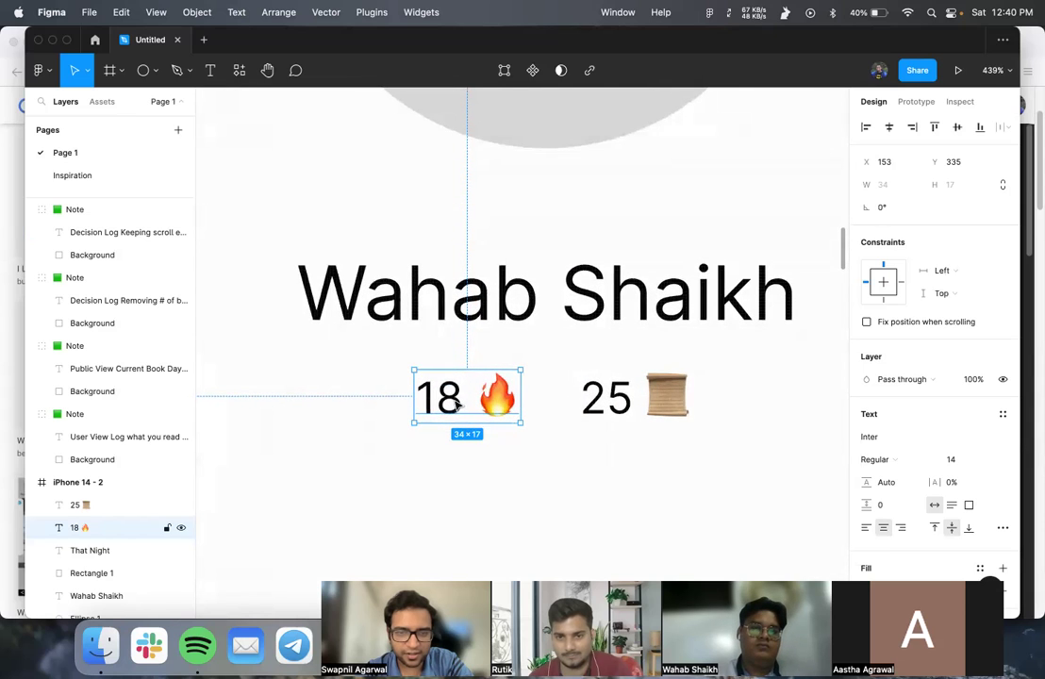
left_click_drag(457, 403, 476, 471)
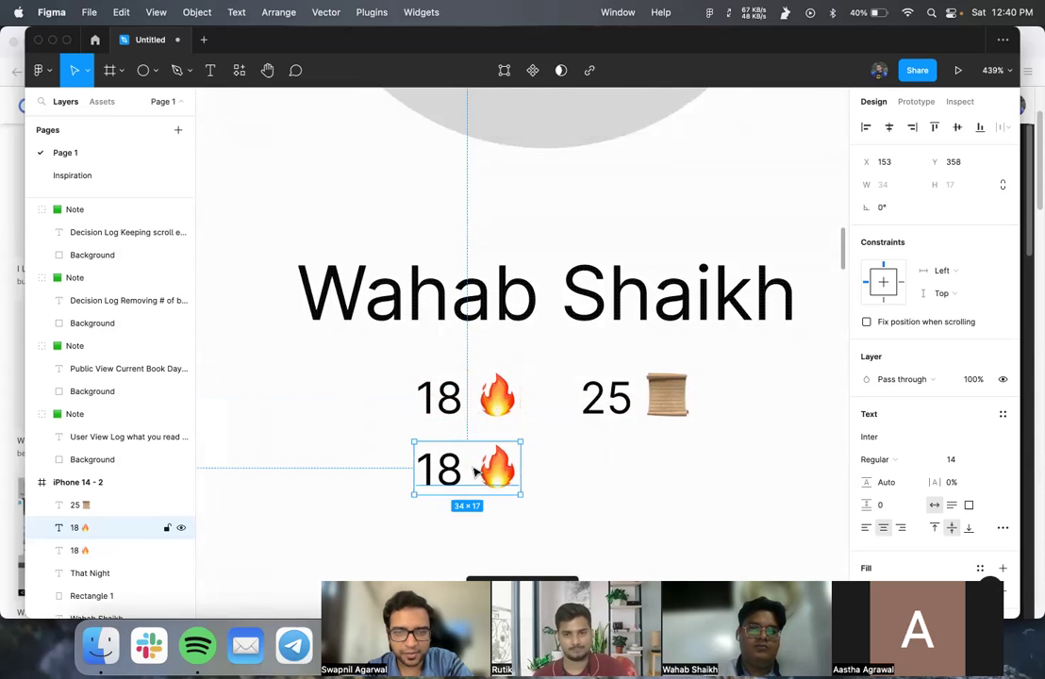
- Change the copy to 30, replacing the fire emoji with the military medal 🎖
double_click(475, 472)
double_click(439, 472)
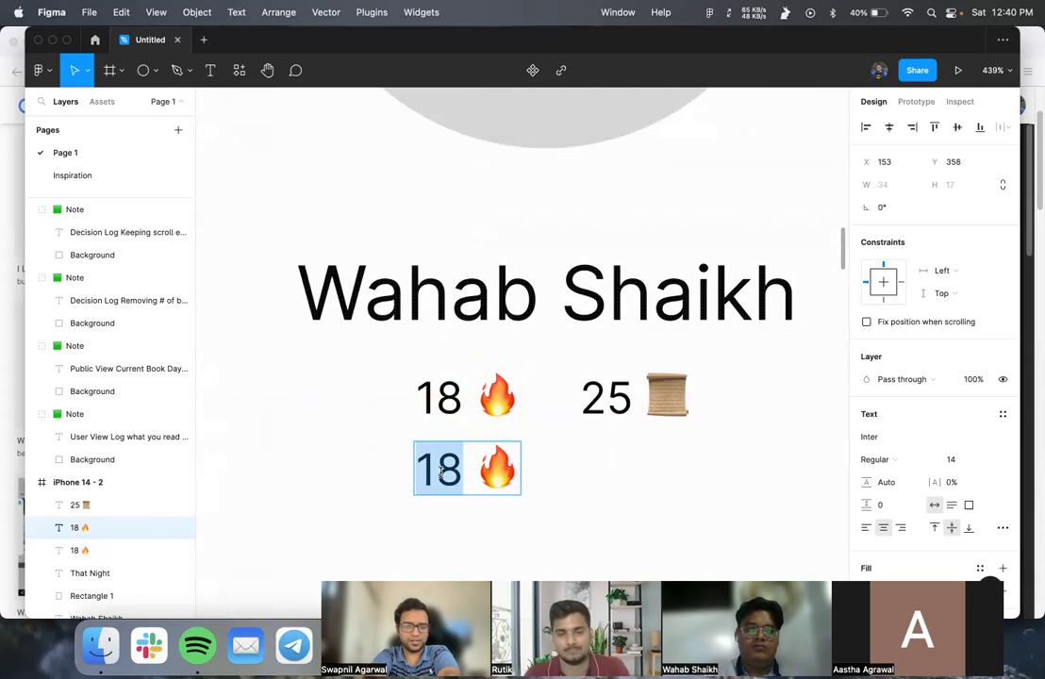
type("30")
key("shift+Right")
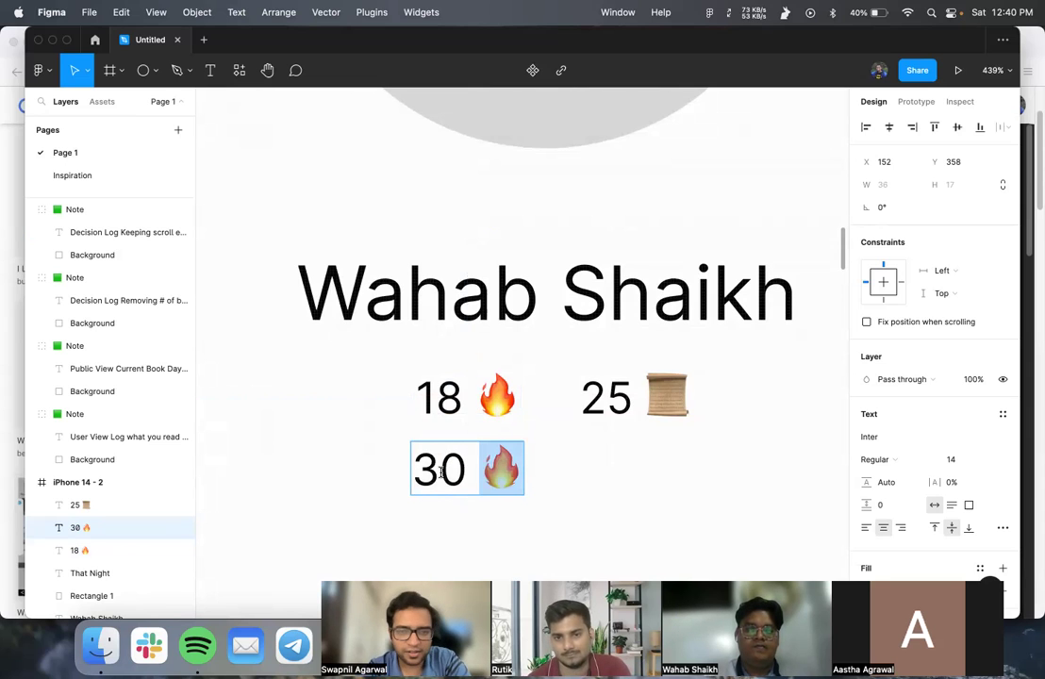
key("BackSpace")
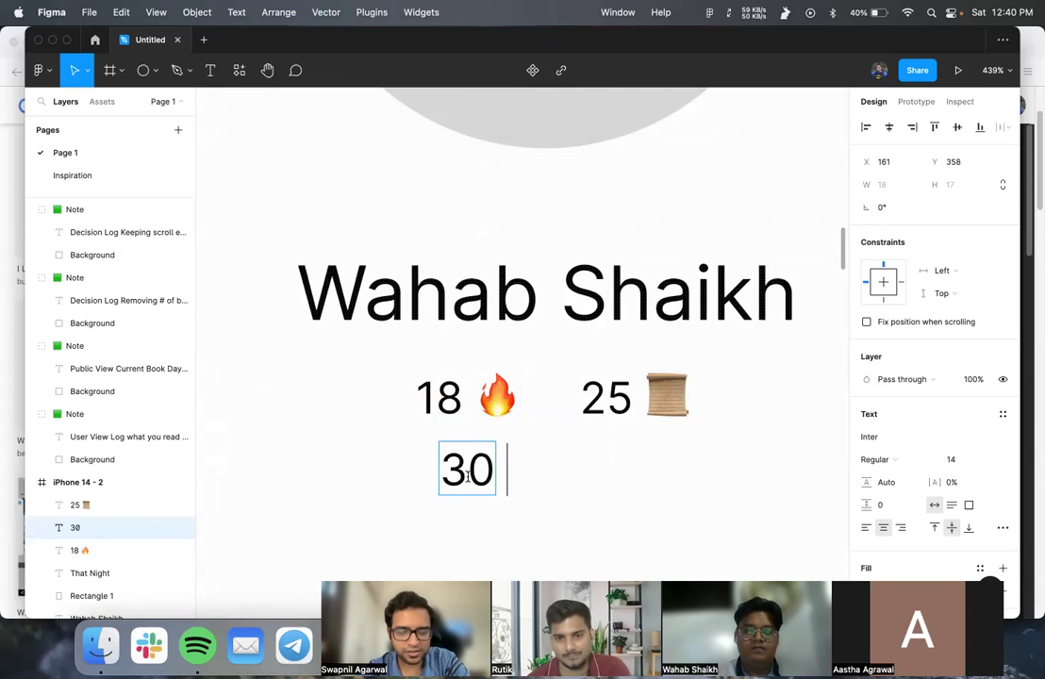
key("ctrl+super+space")
type("medal")
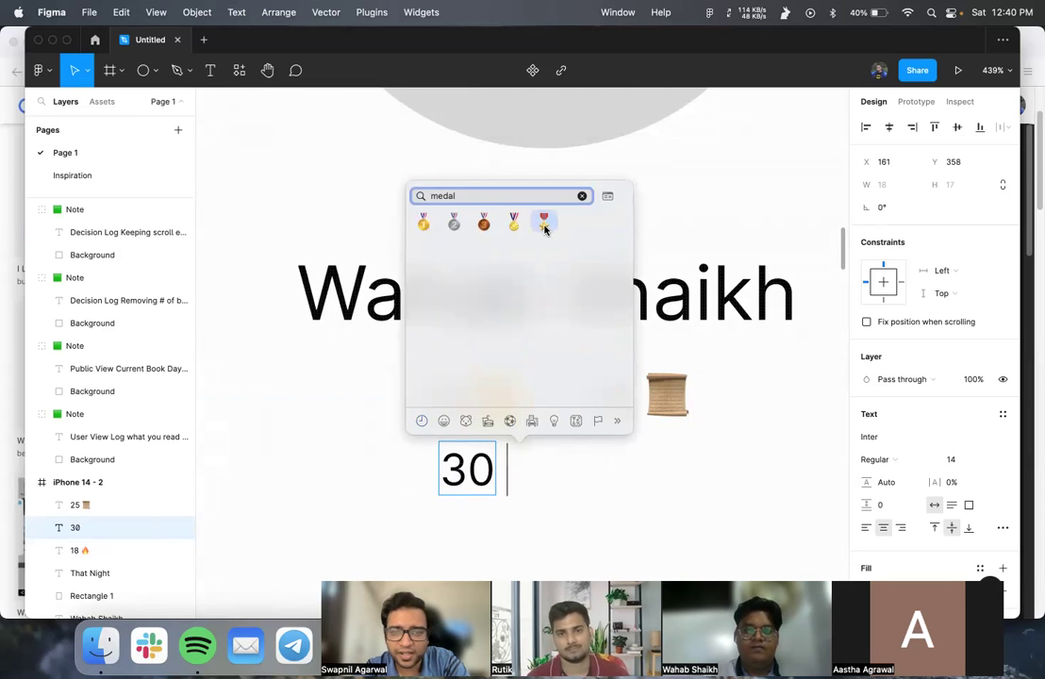
left_click(544, 223)
key("Escape")
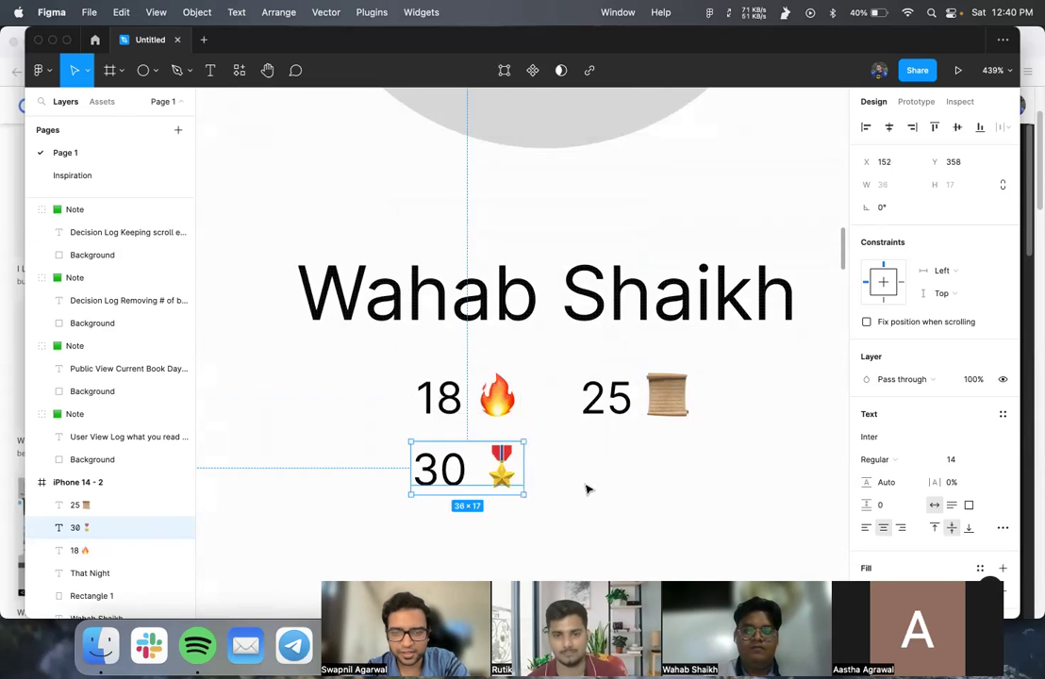
left_click(586, 489)
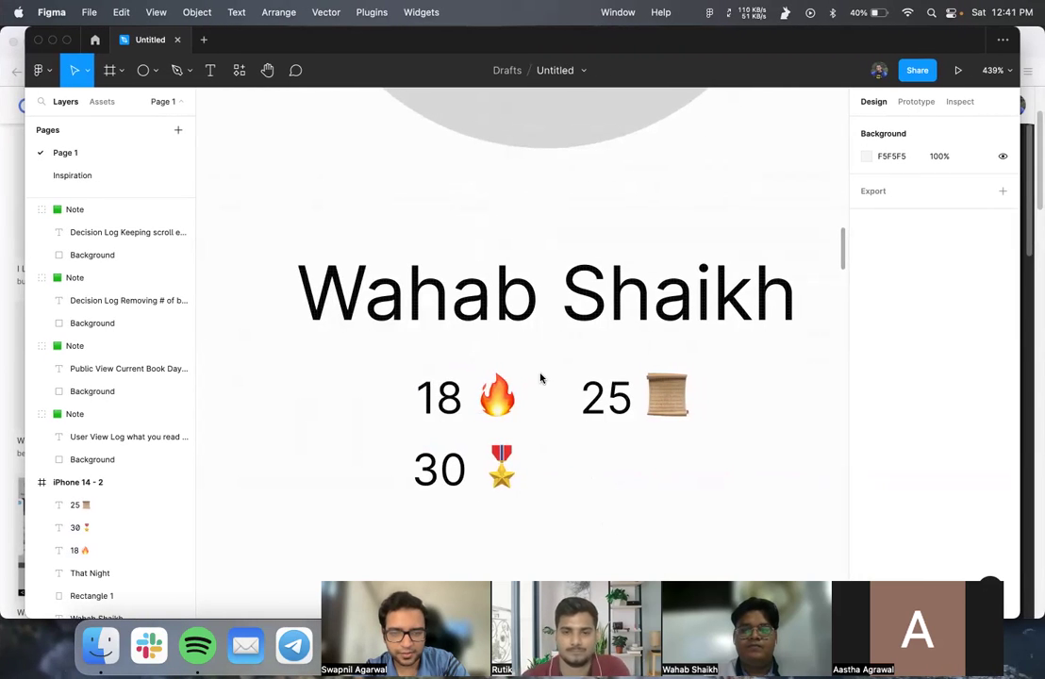
left_click(438, 645)
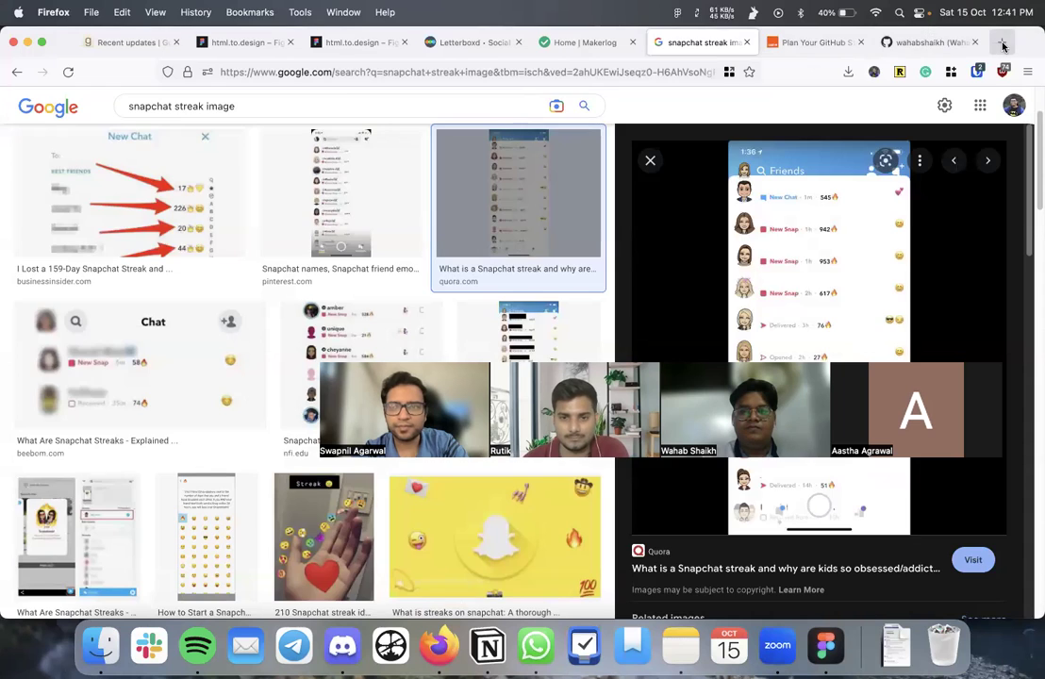
- Search Google for 'audible badges' in a new tab and open the Hooked to Books guide
key("super+t")
type("audi")
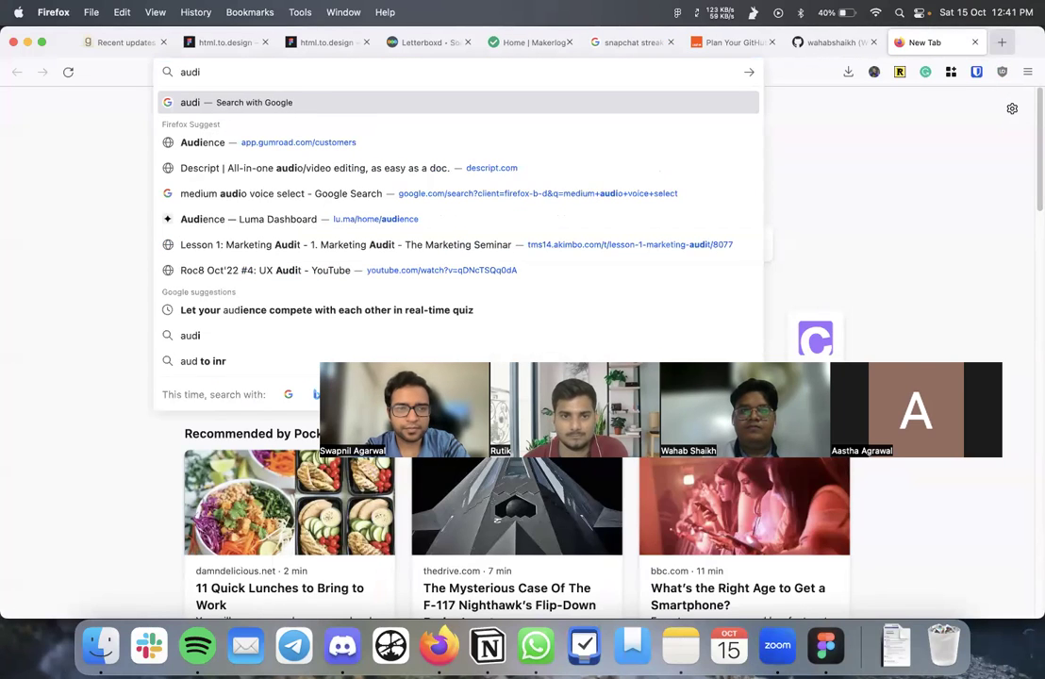
type("ble badges")
key("Return")
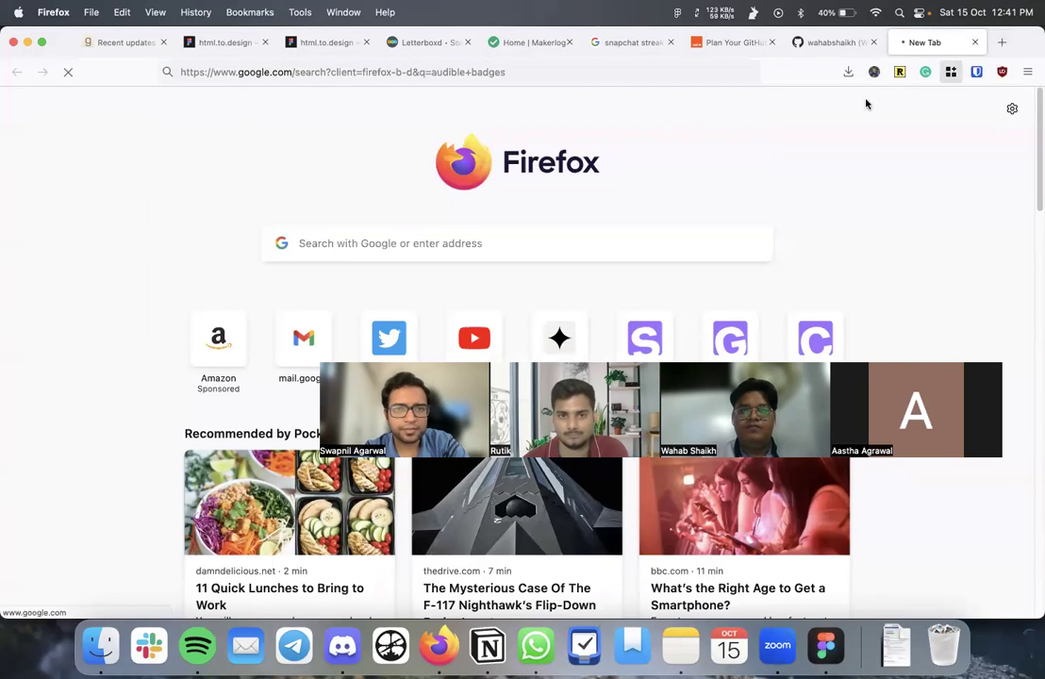
left_click(250, 246)
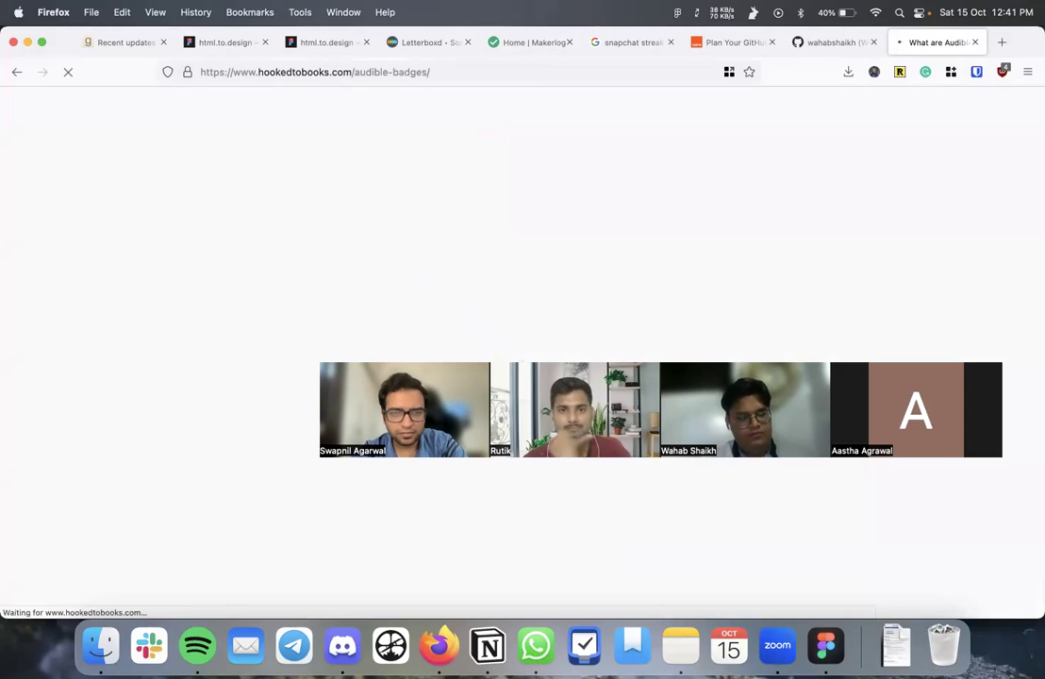
- Read through the badge list, highlighting the Gold Social Butterfly (25 times) and Gold Night Owl requirements
scroll(508, 321, "down", 5)
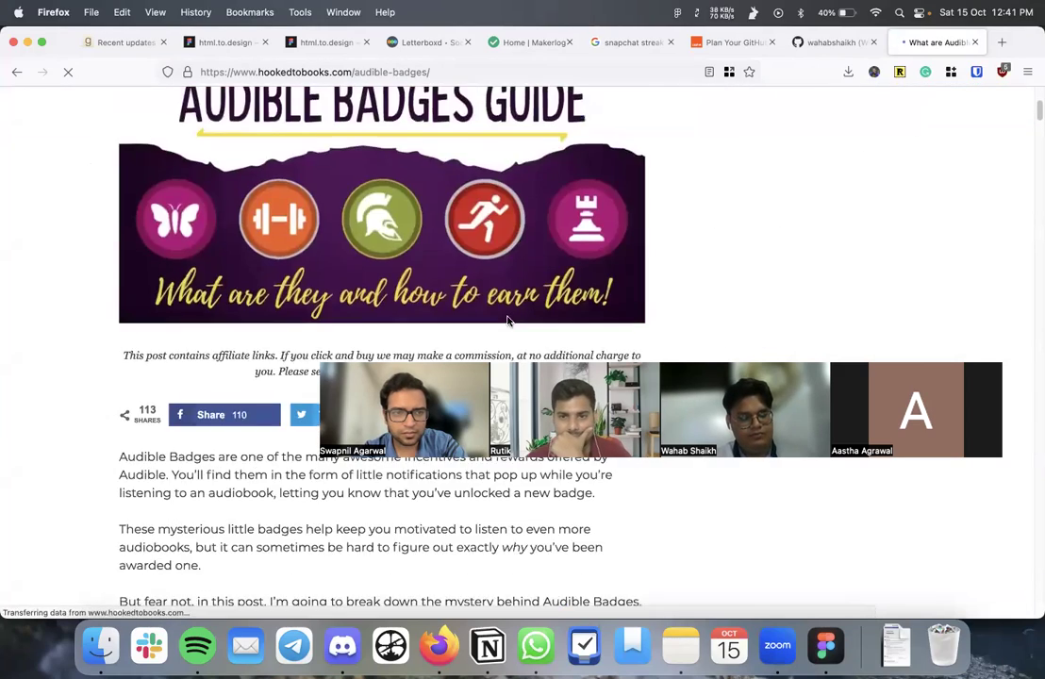
scroll(507, 321, "down", 15)
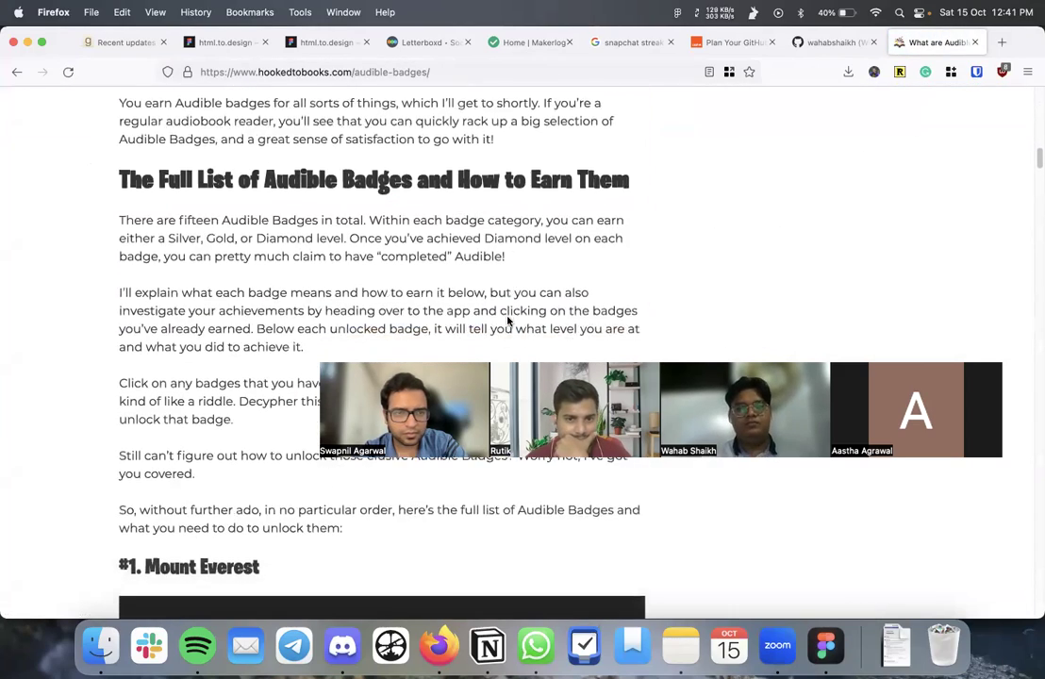
scroll(508, 322, "down", 10)
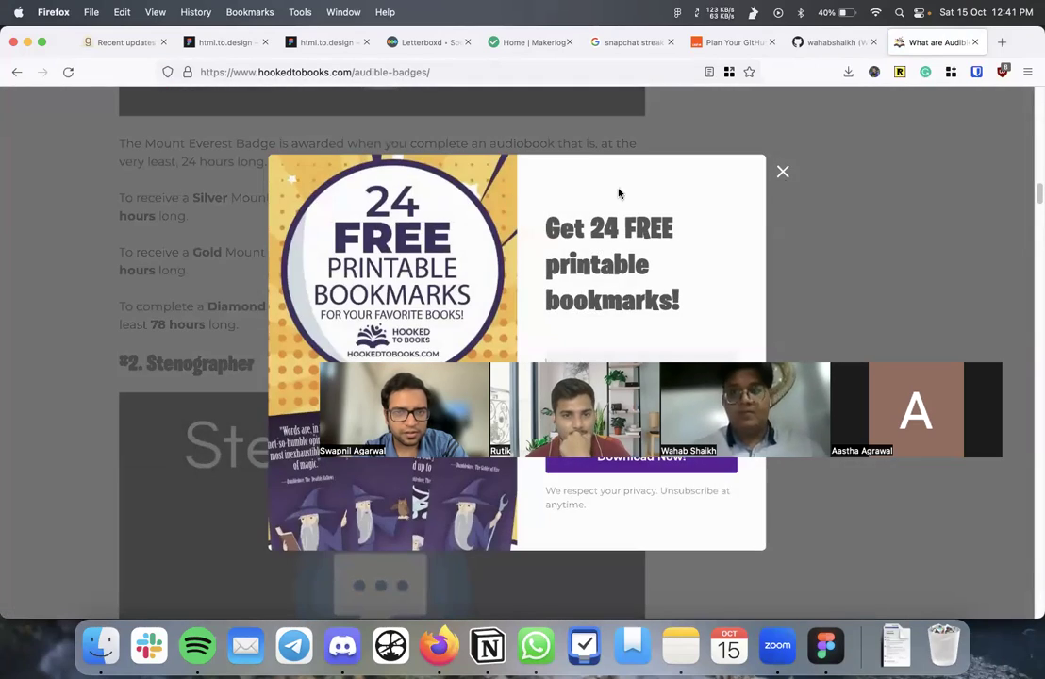
left_click(782, 171)
scroll(410, 294, "down", 5)
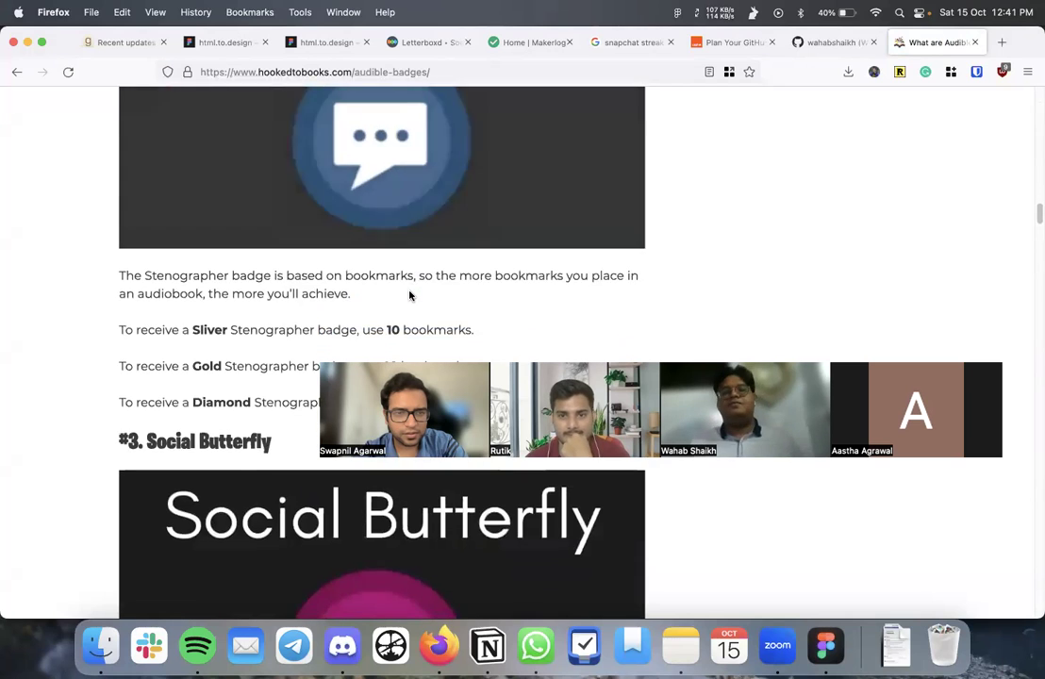
scroll(409, 295, "down", 2)
left_click_drag(362, 239, 488, 245)
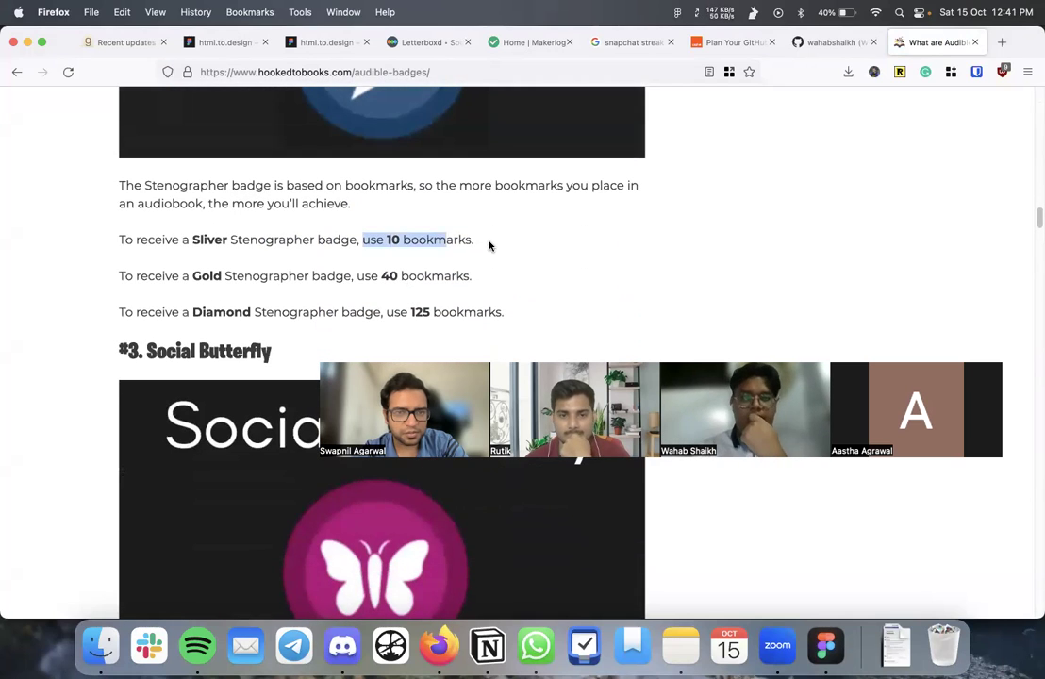
scroll(489, 245, "down", 14)
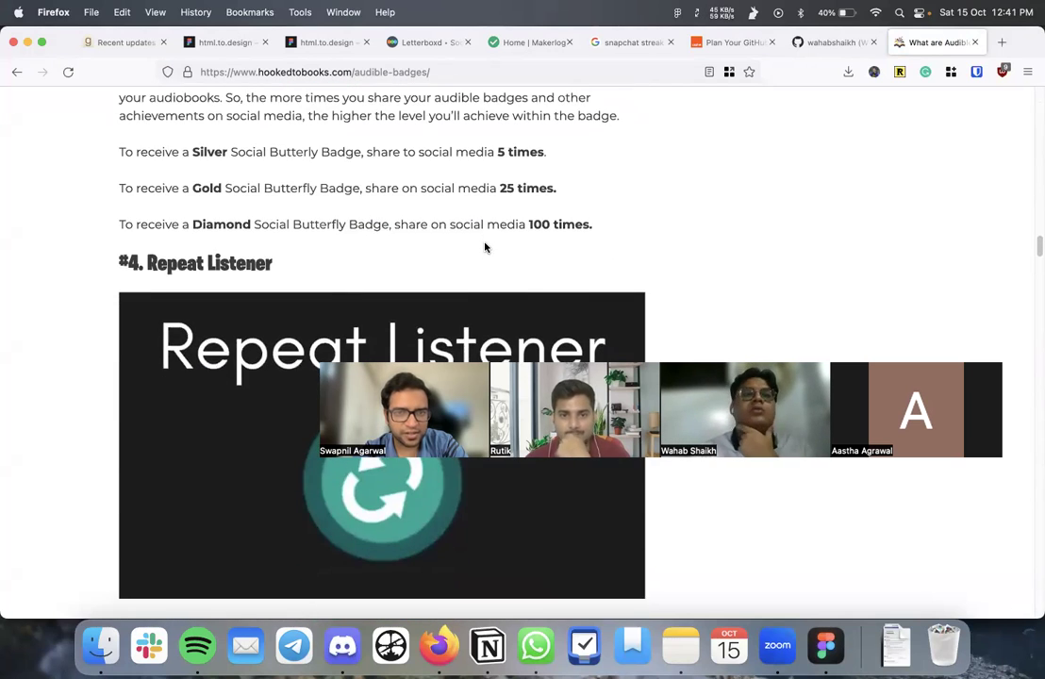
left_click_drag(498, 188, 571, 191)
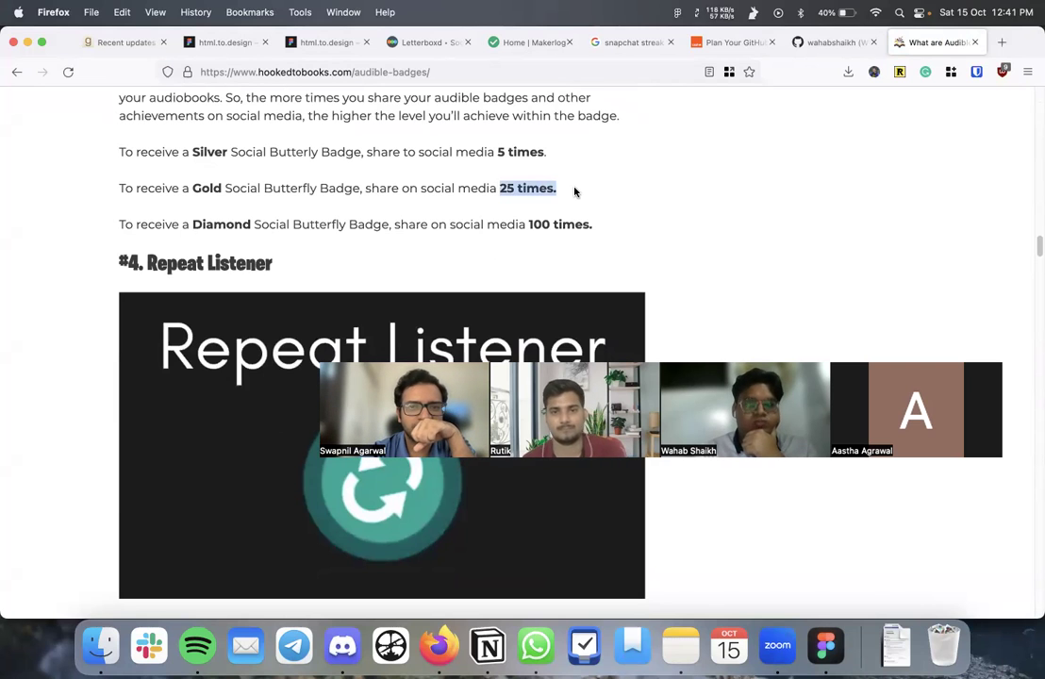
scroll(539, 253, "down", 10)
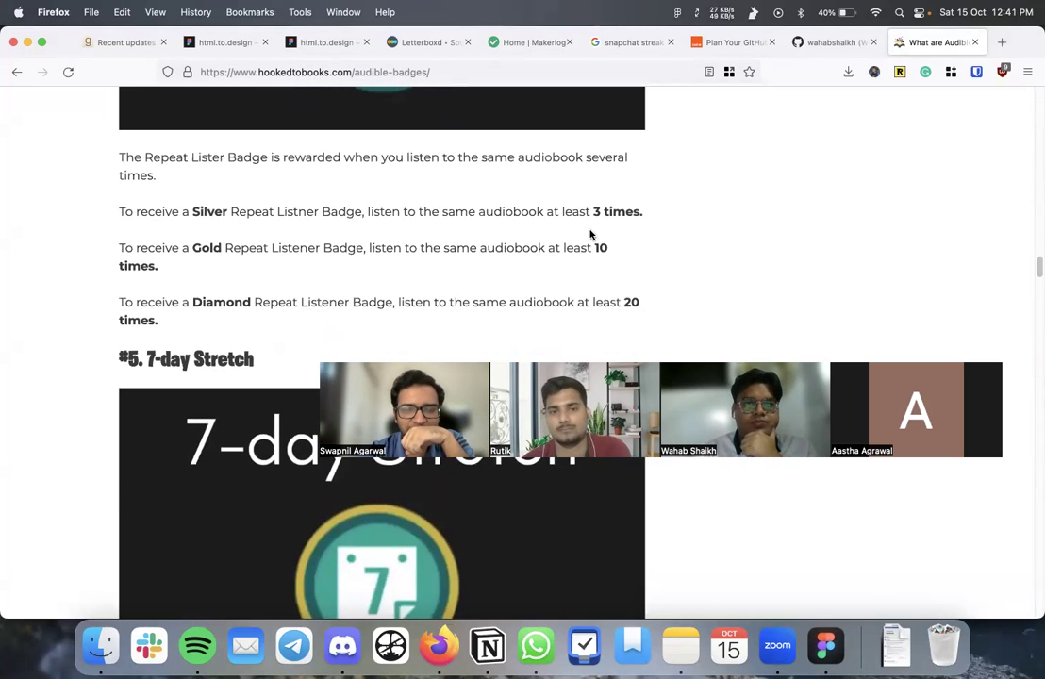
left_click_drag(596, 247, 602, 287)
scroll(602, 287, "down", 8)
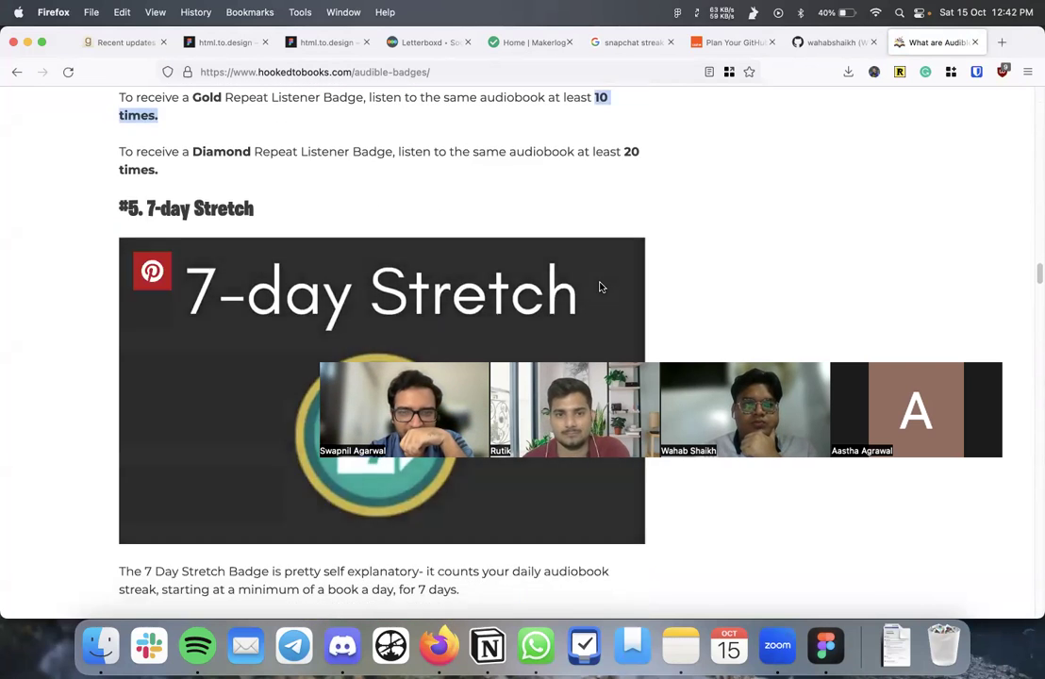
scroll(601, 287, "down", 4)
scroll(600, 286, "down", 10)
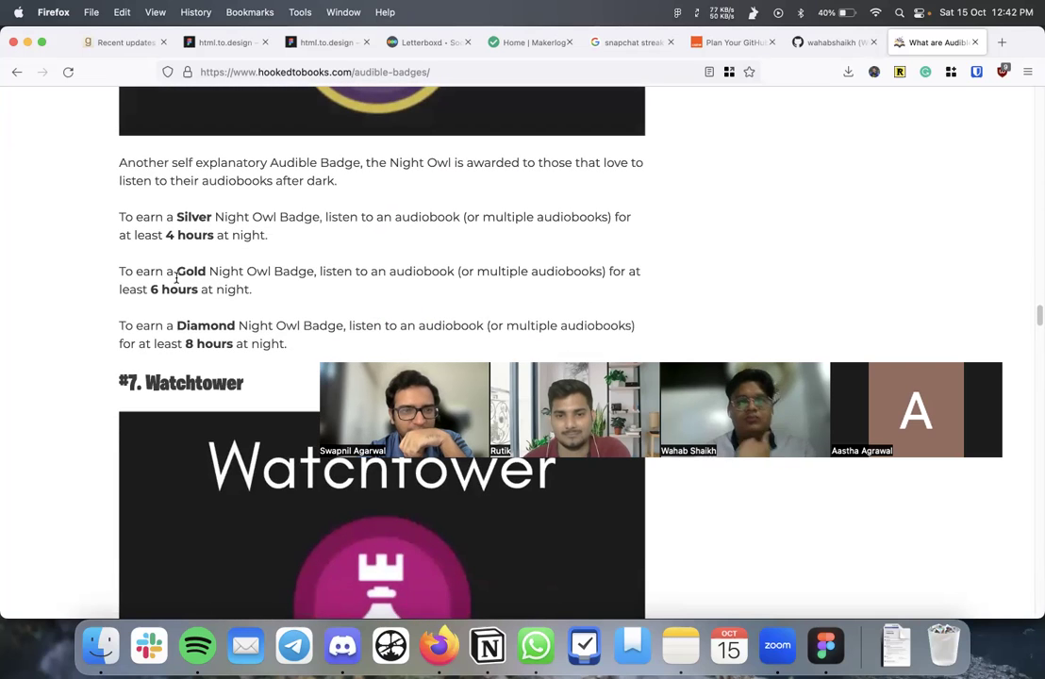
left_click_drag(176, 271, 256, 271)
scroll(253, 317, "down", 20)
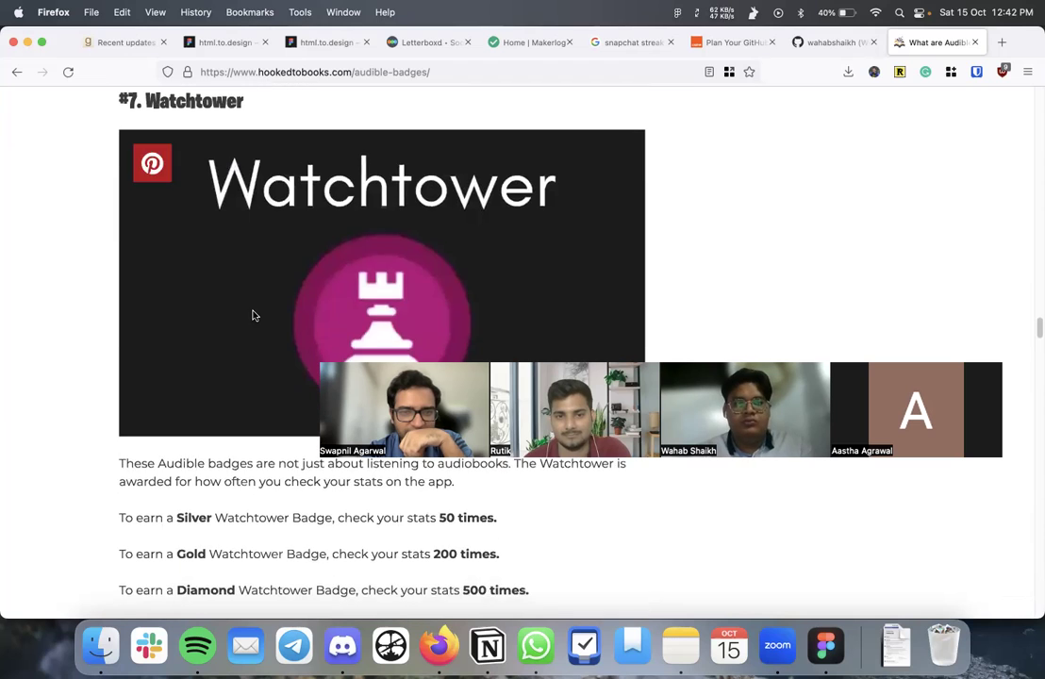
scroll(253, 317, "down", 20)
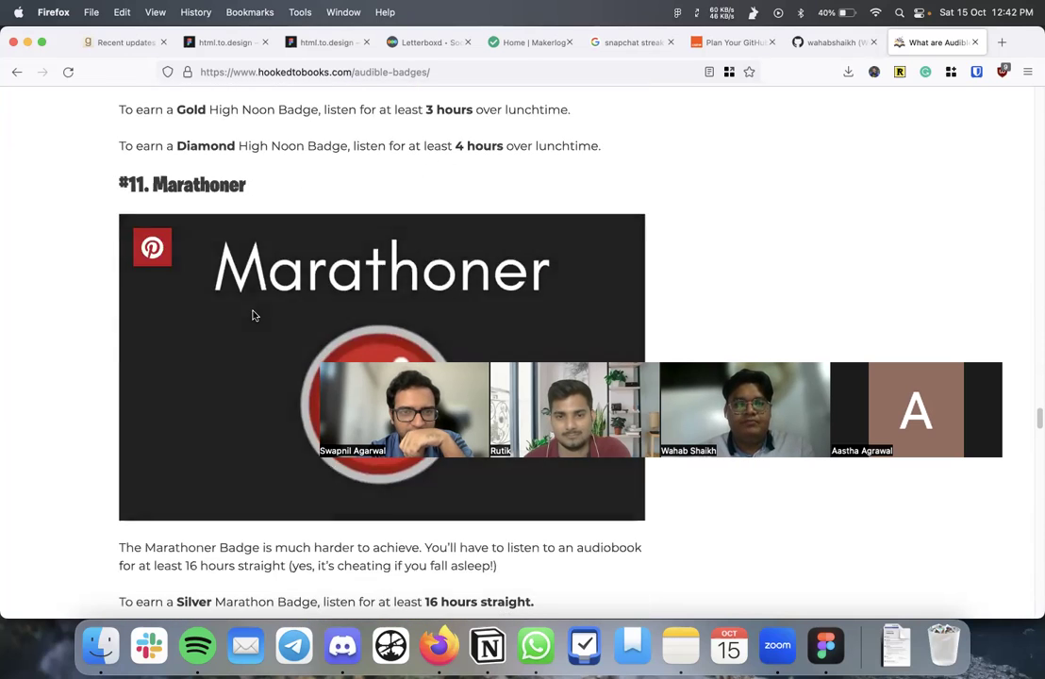
scroll(253, 316, "up", 2)
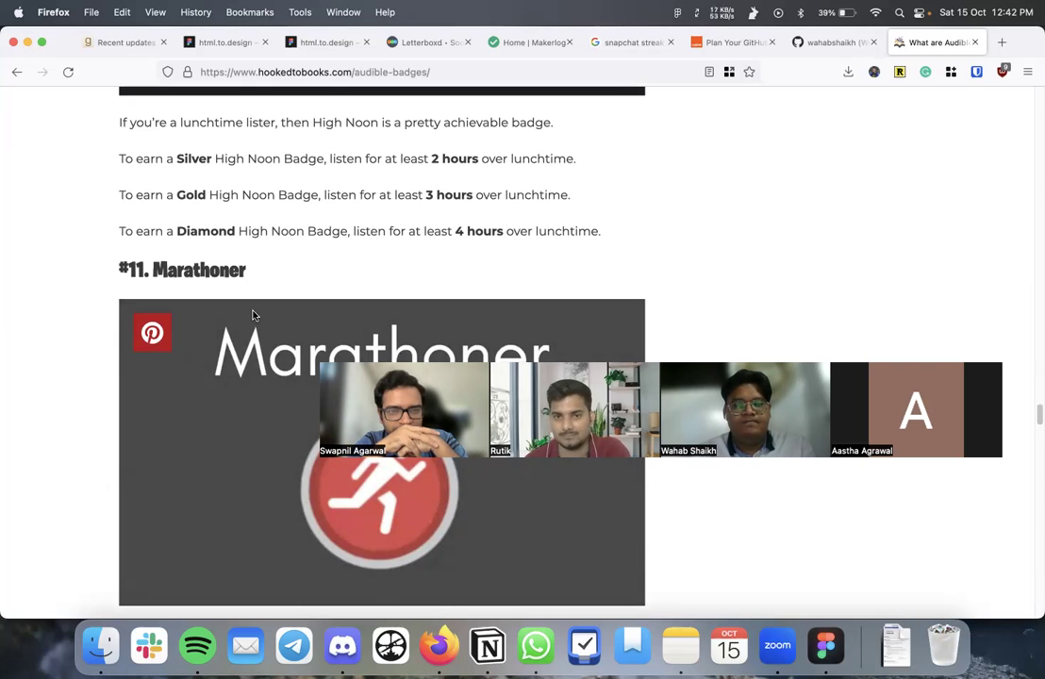
scroll(252, 315, "down", 10)
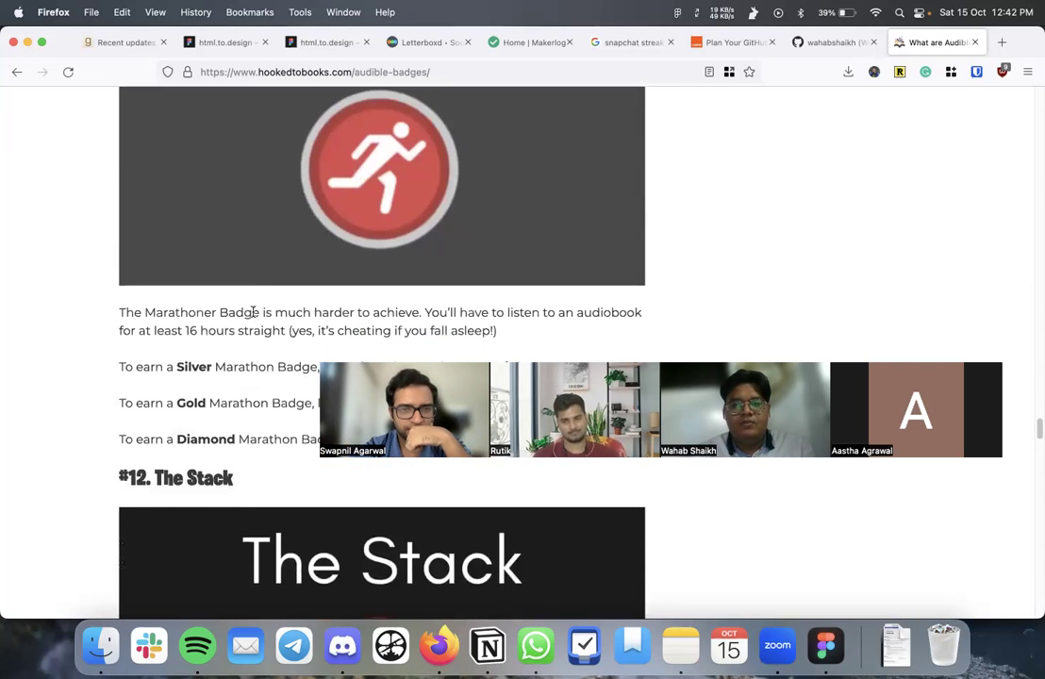
scroll(253, 316, "down", 9)
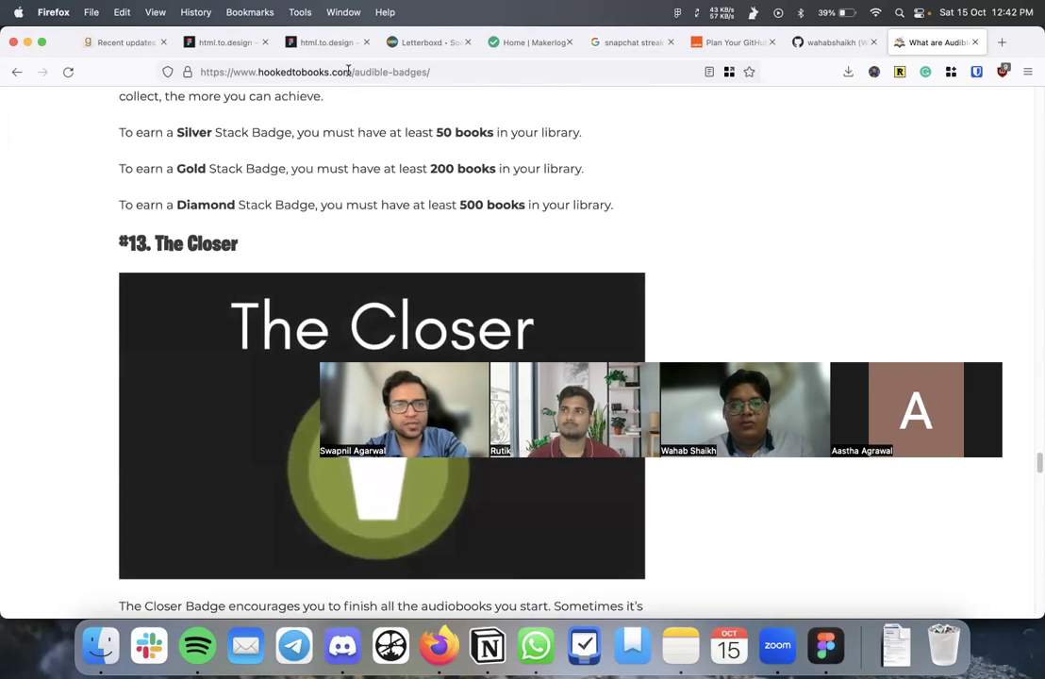
key("super+t")
- Search 'apple fitness badges' and read the Macworld article on Apple Watch badges
type("apple fil")
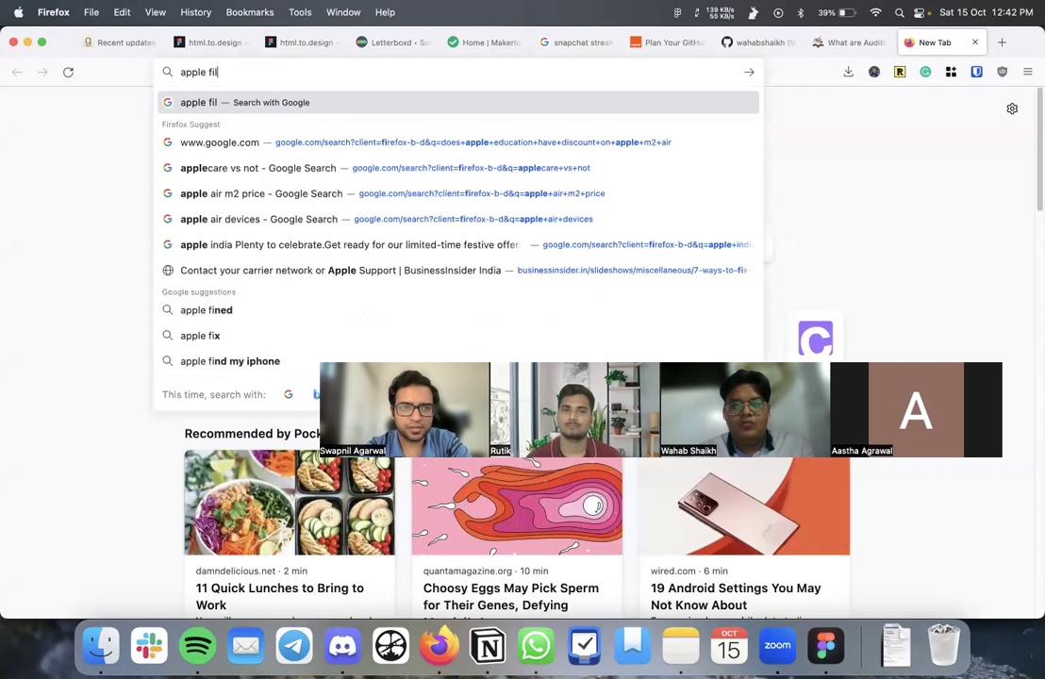
key("BackSpace")
type("tnes")
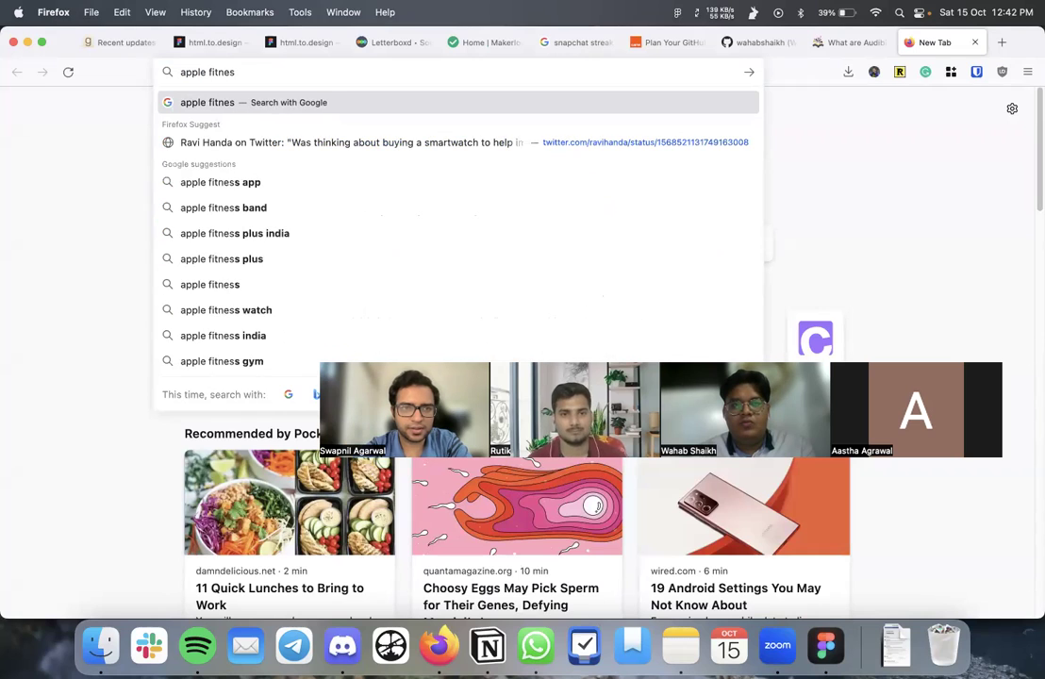
type("s badges")
key("Return")
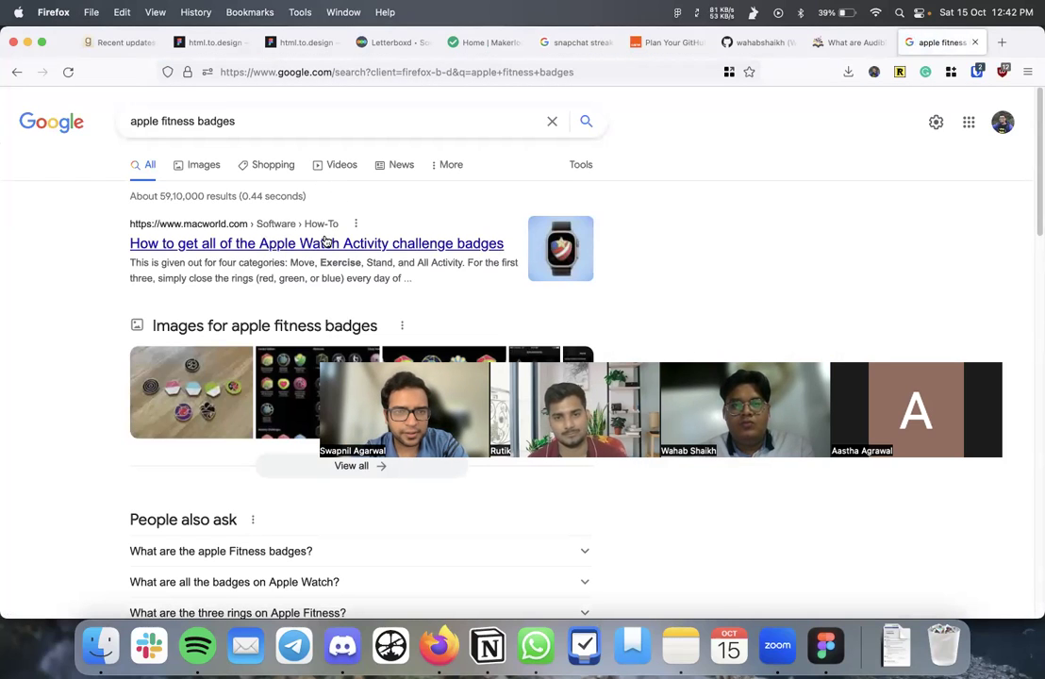
left_click(326, 242)
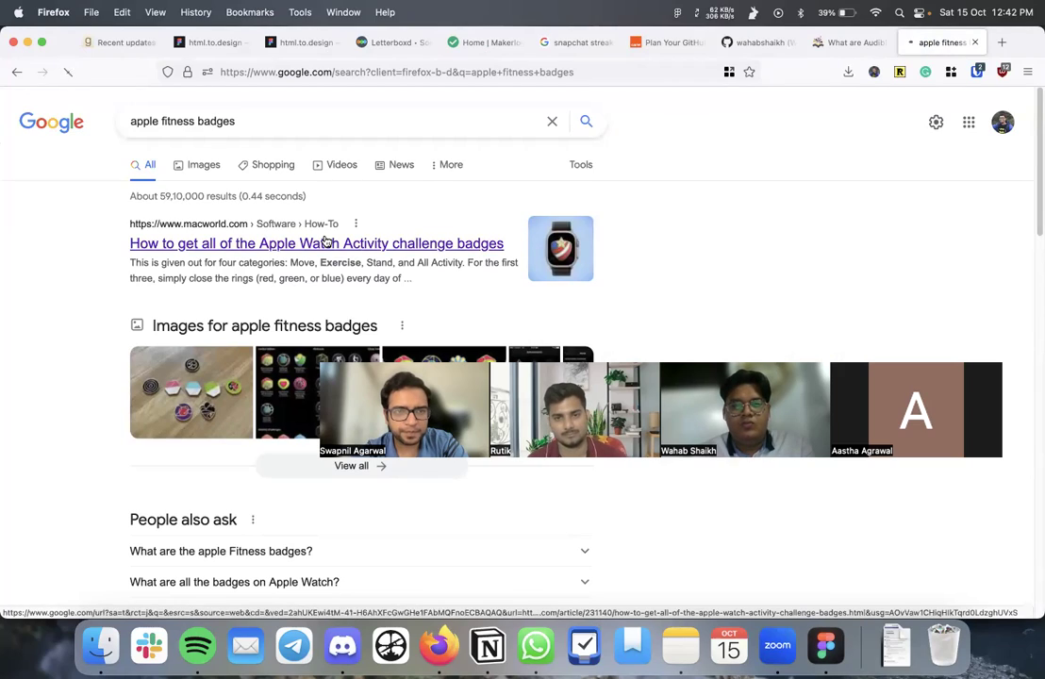
scroll(286, 349, "down", 15)
scroll(291, 286, "down", 20)
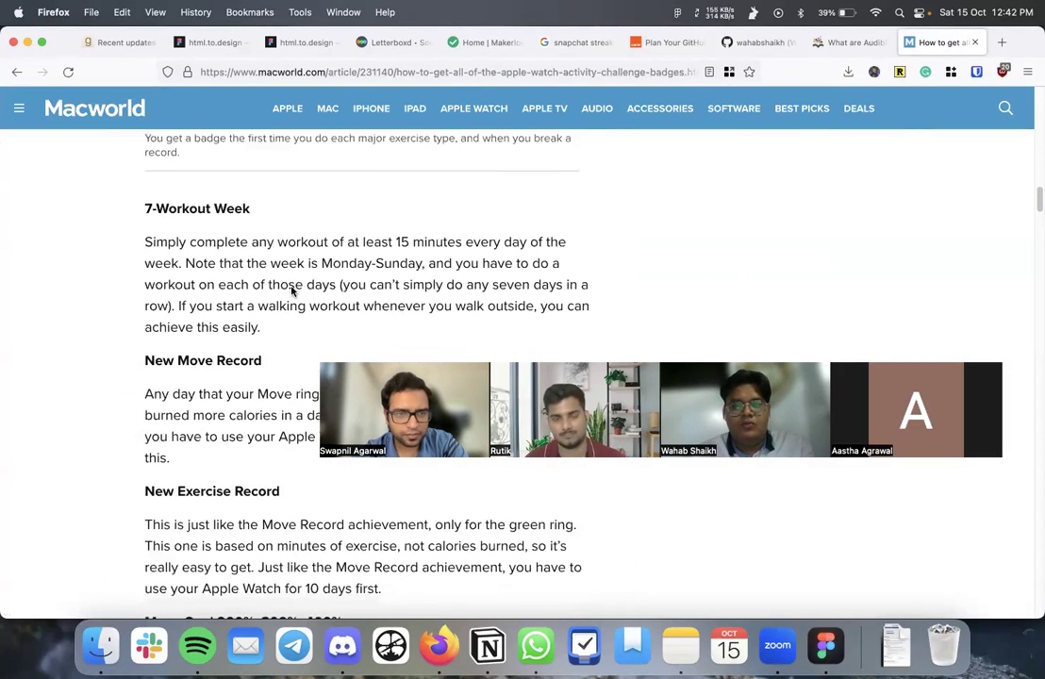
scroll(291, 287, "down", 20)
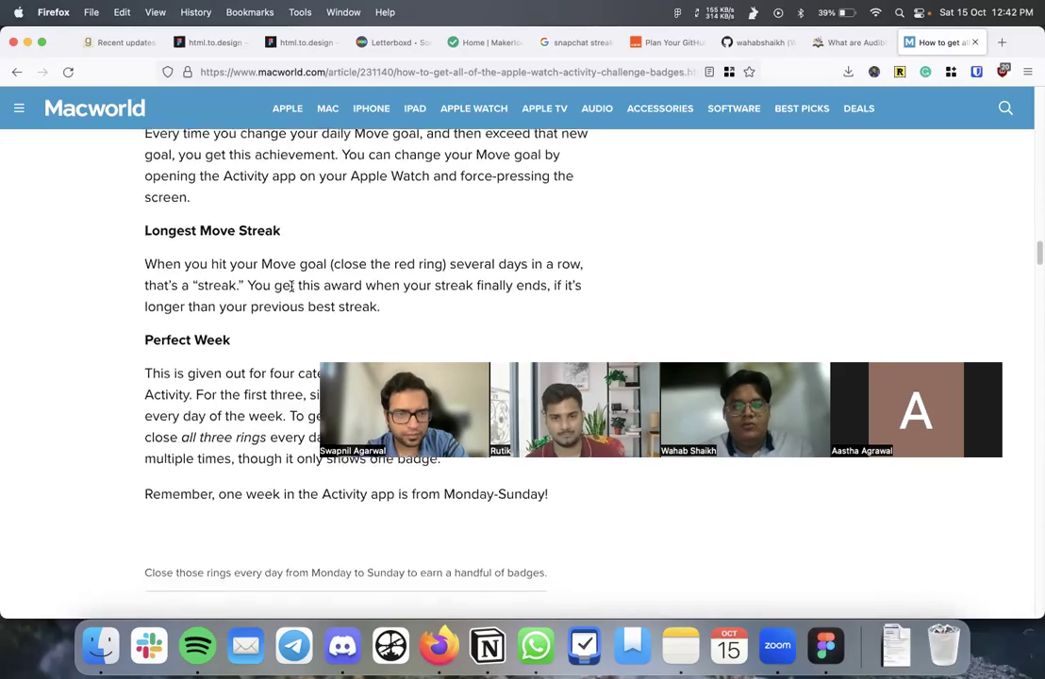
scroll(291, 287, "down", 20)
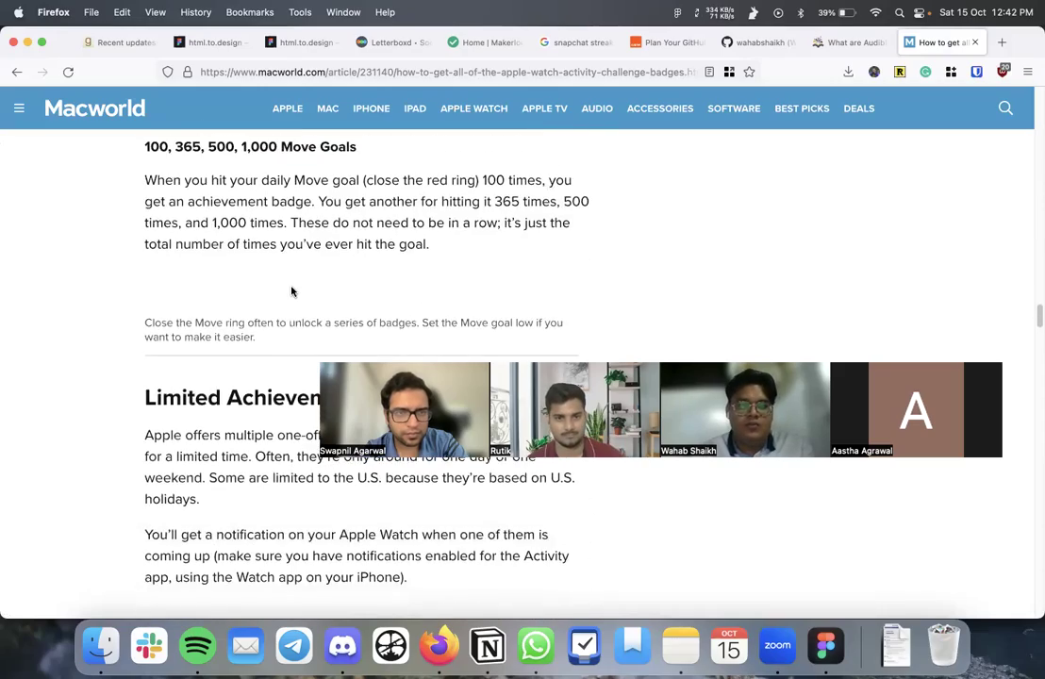
scroll(292, 287, "down", 5)
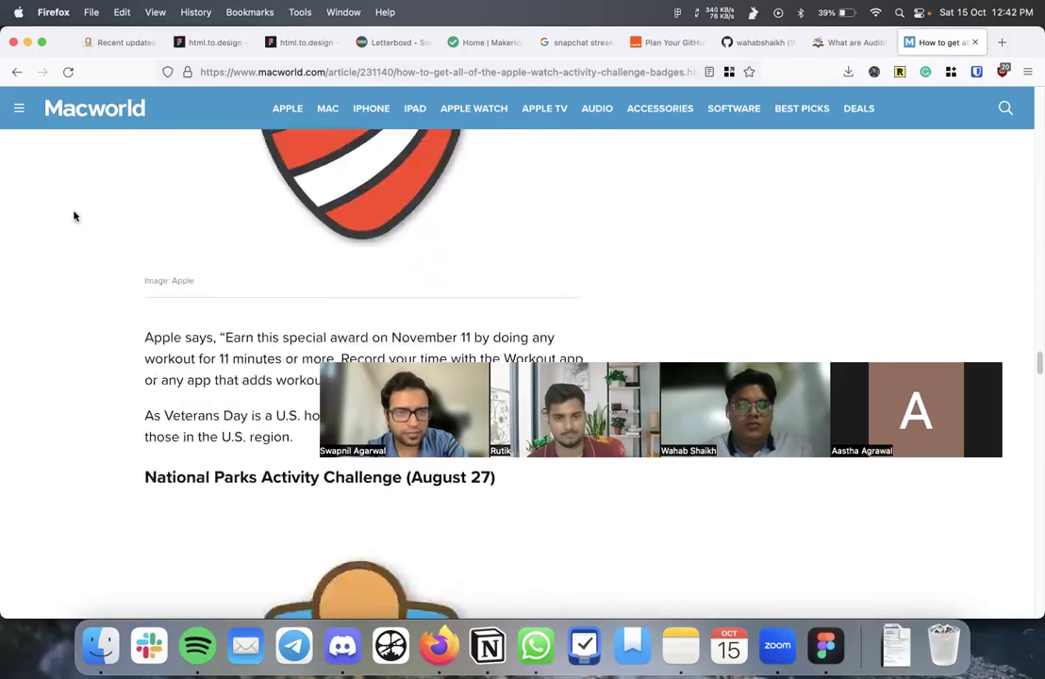
- In image results, preview the badge chart, Apple Community grid and first-time workout awards images
left_click(17, 71)
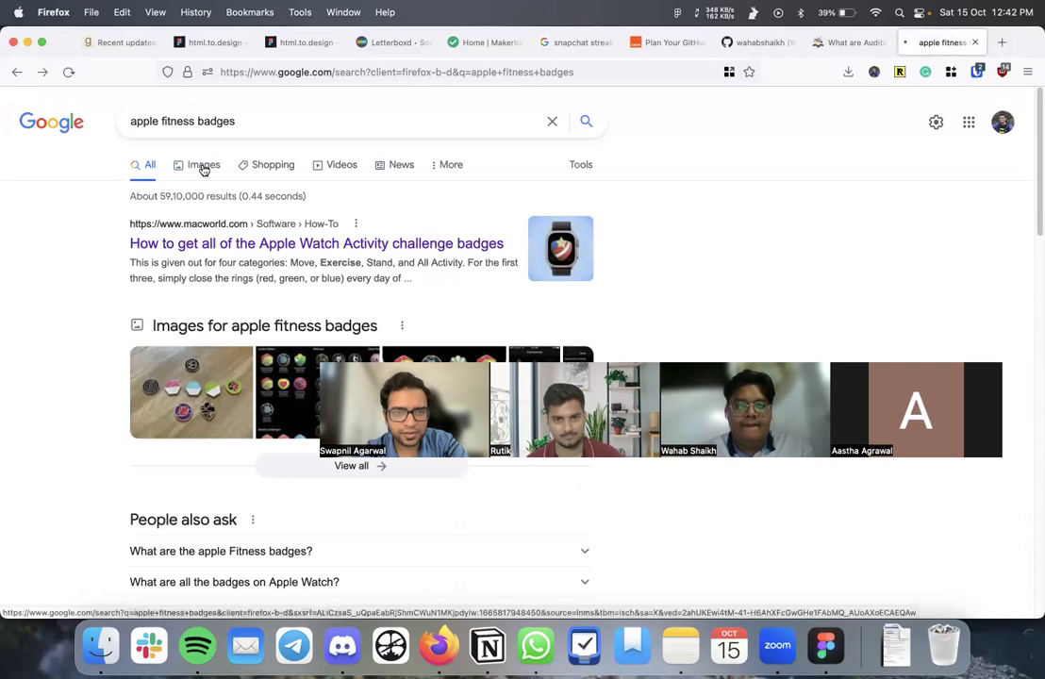
left_click(203, 167)
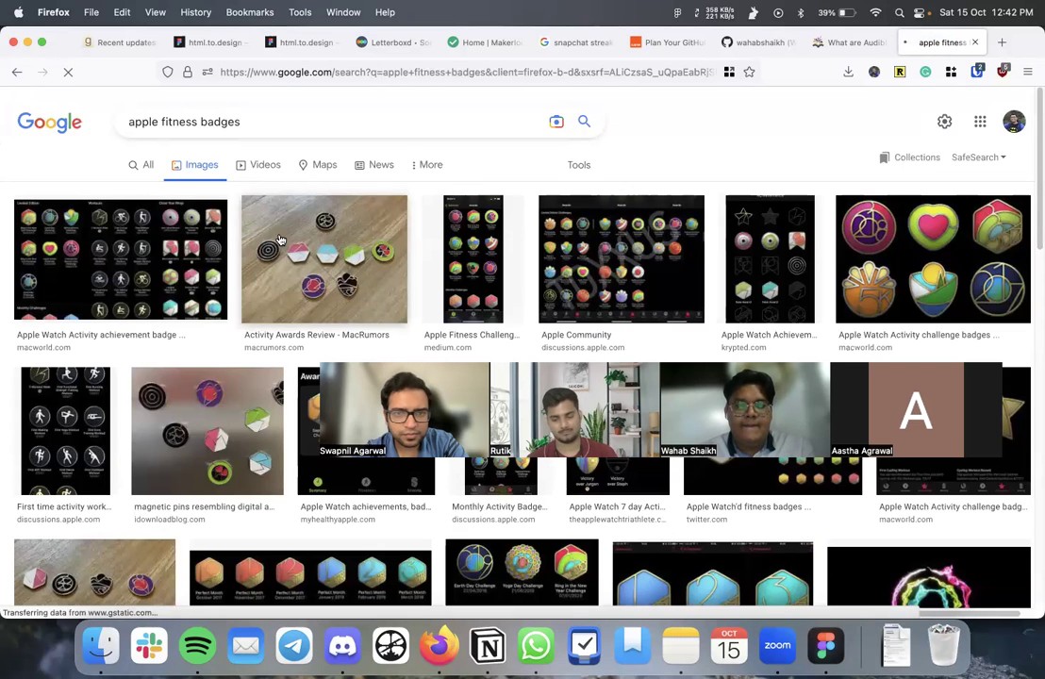
left_click(172, 261)
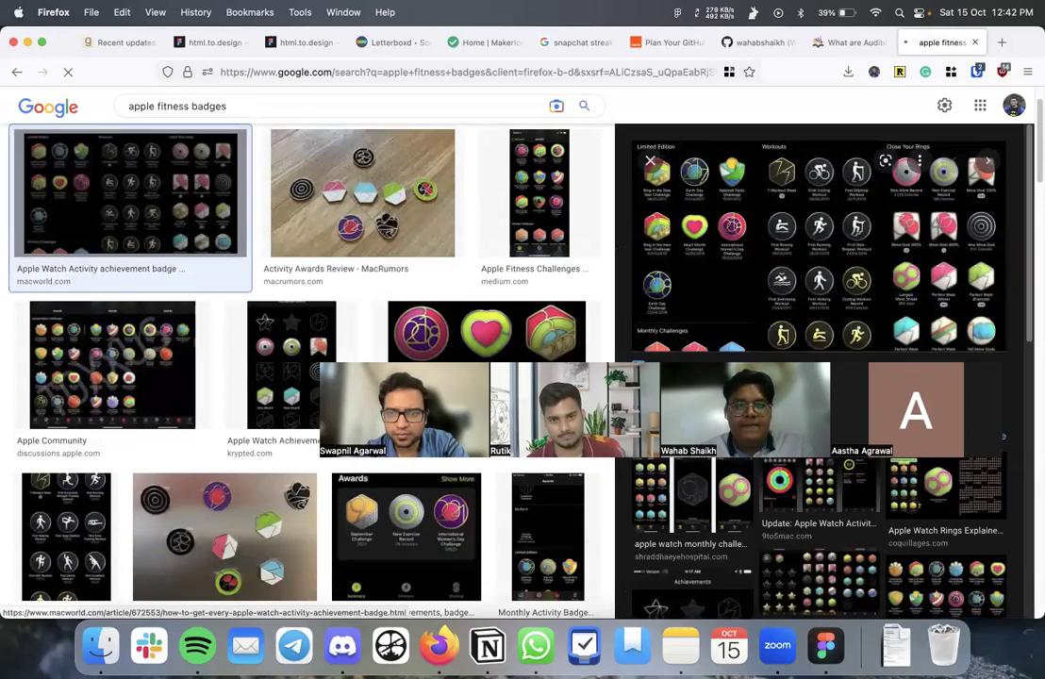
scroll(809, 218, "up", 10)
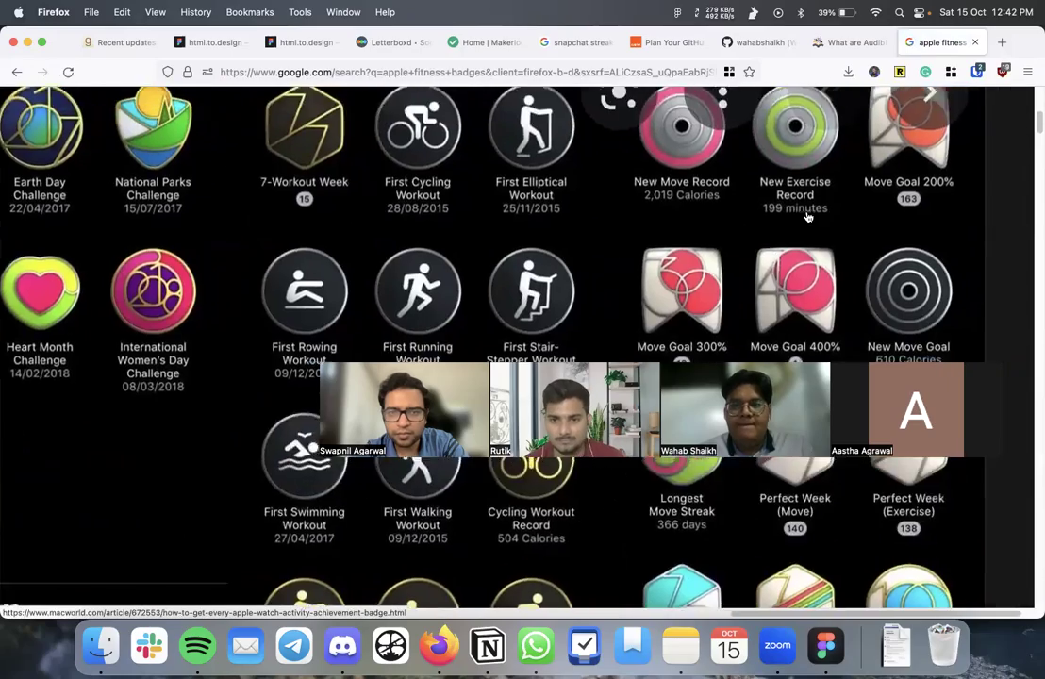
scroll(808, 218, "left", 4)
scroll(809, 218, "down", 6)
scroll(809, 218, "down", 2)
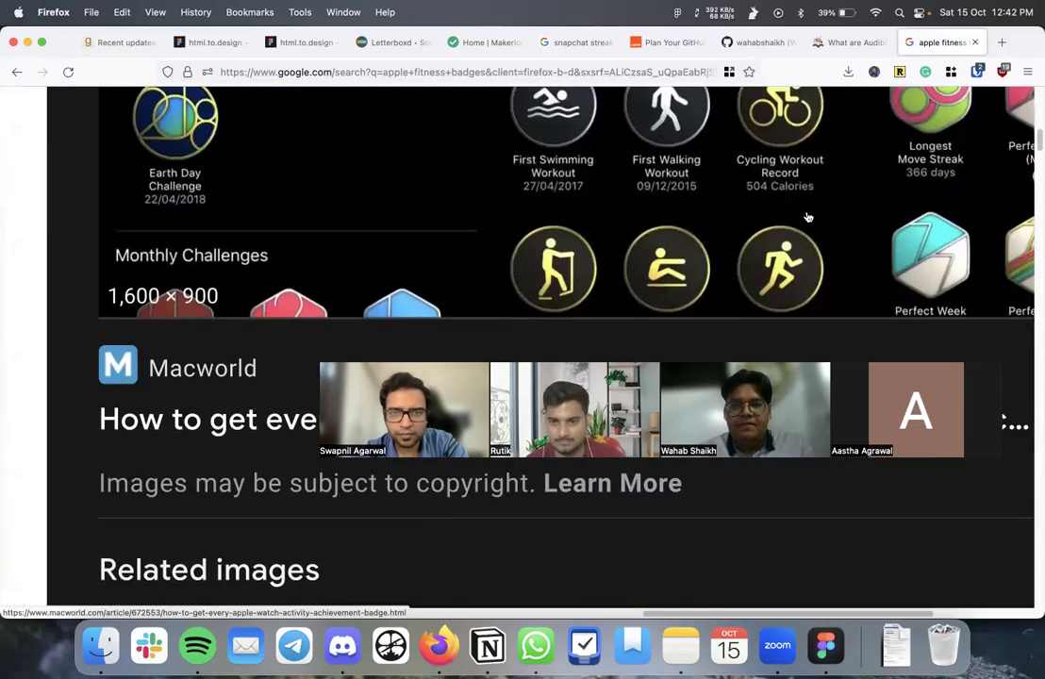
scroll(809, 218, "right", 5)
scroll(808, 218, "down", 10)
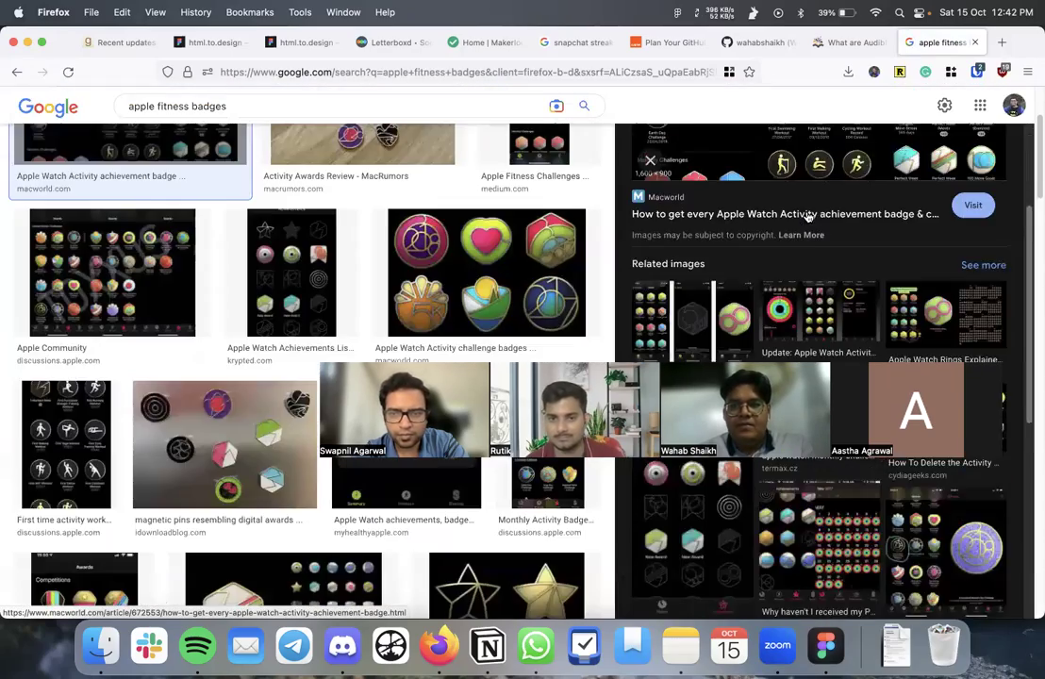
scroll(805, 216, "down", 5)
left_click(172, 294)
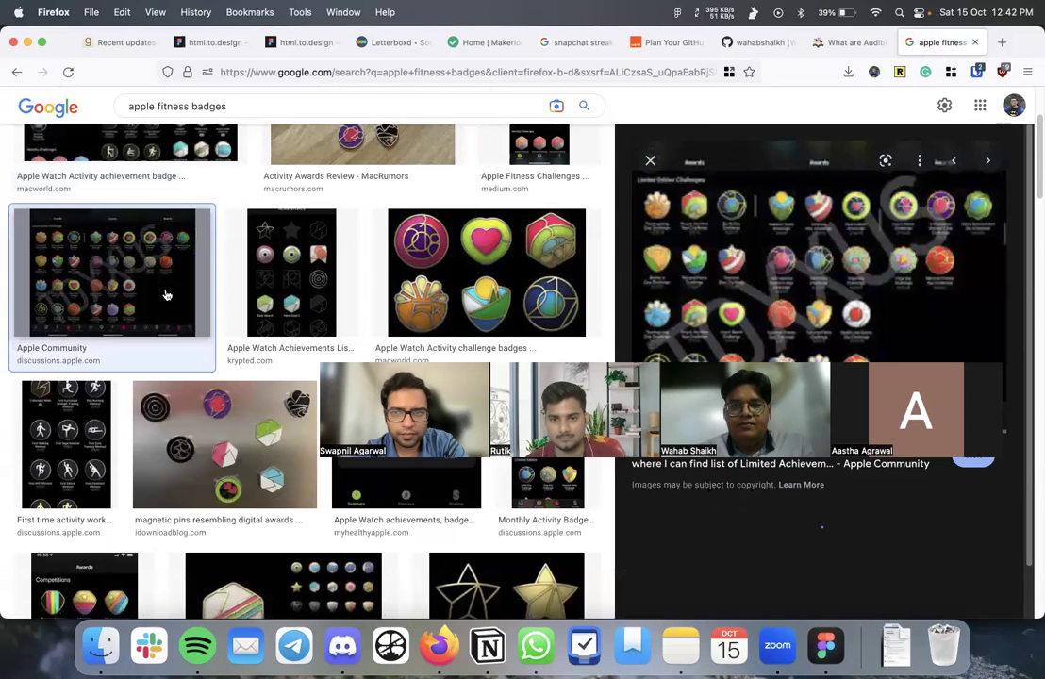
scroll(104, 349, "down", 2)
left_click(97, 359)
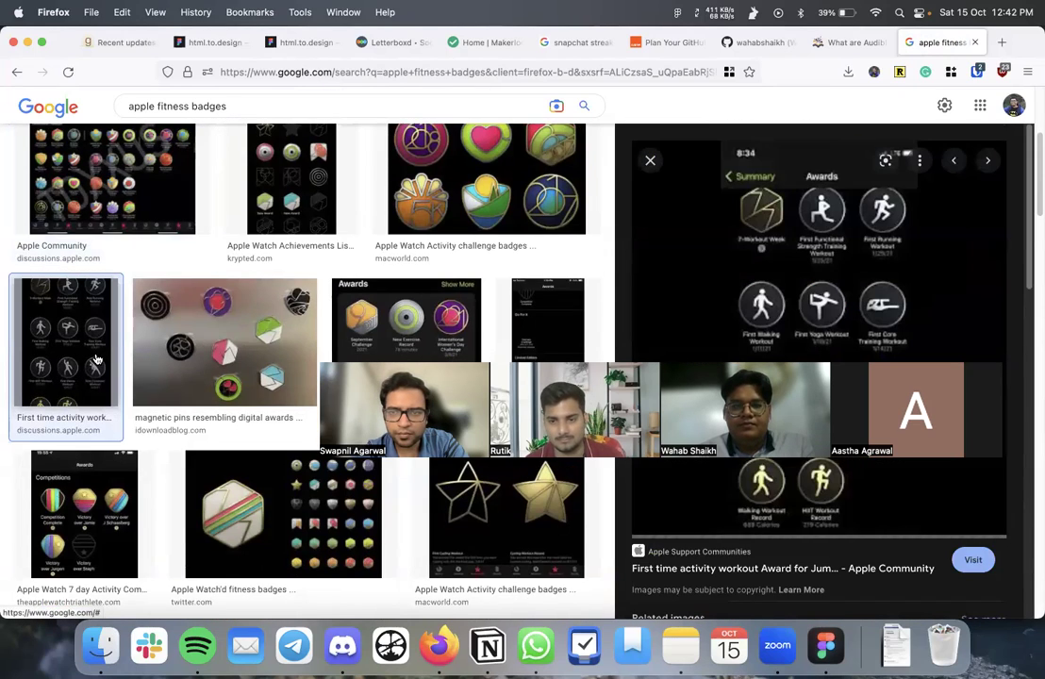
scroll(936, 263, "up", 5)
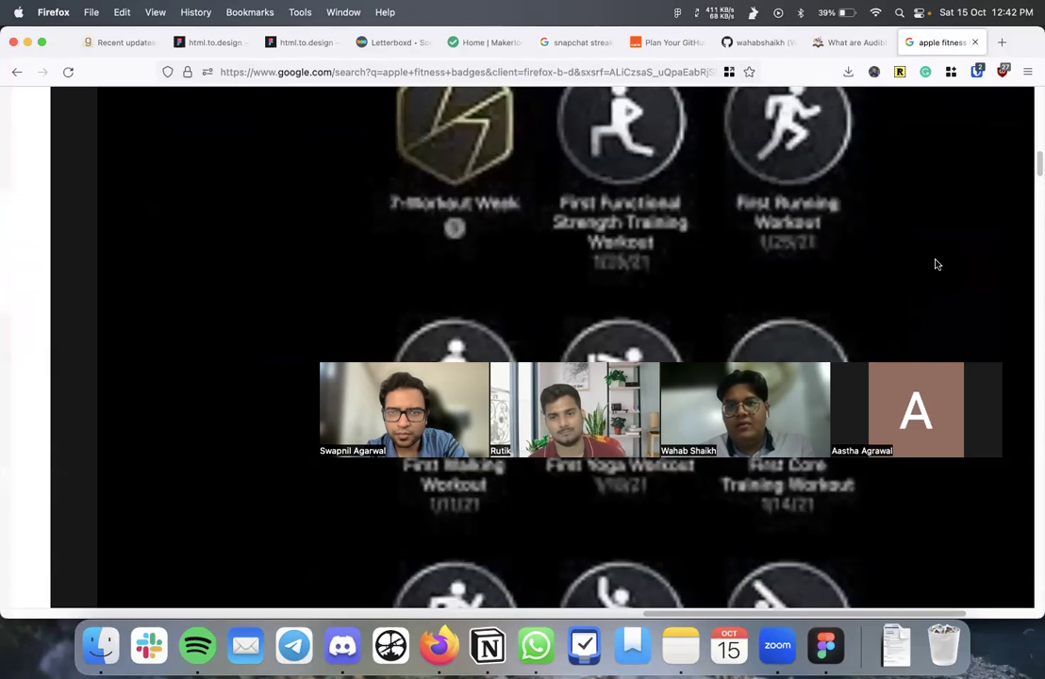
scroll(936, 264, "down", 5)
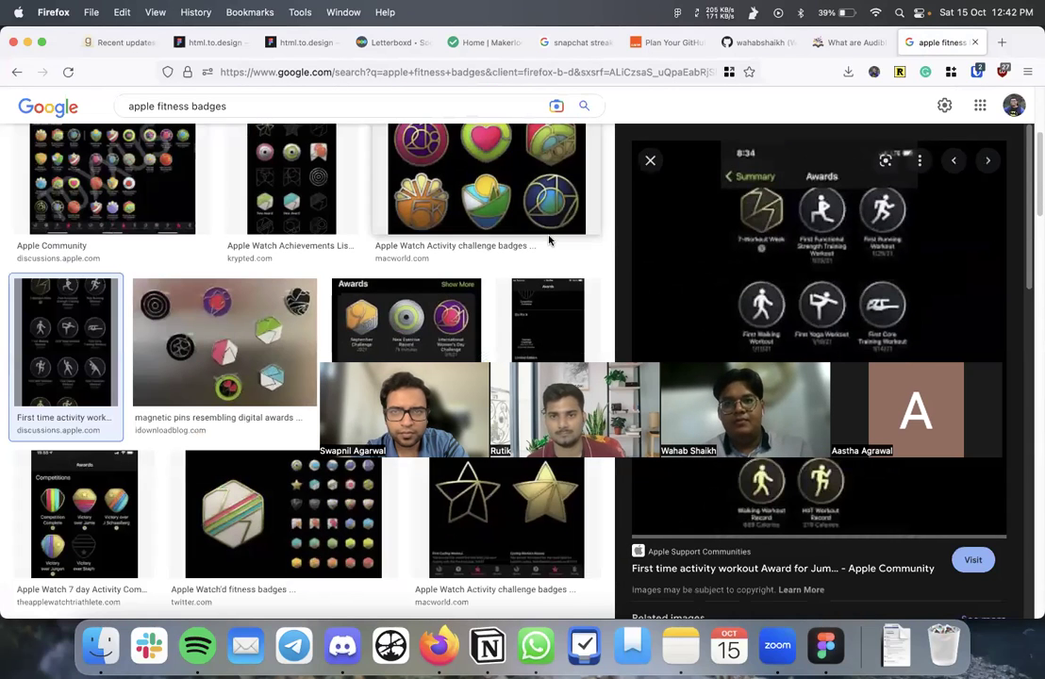
left_click(763, 42)
mouse_move(118, 325)
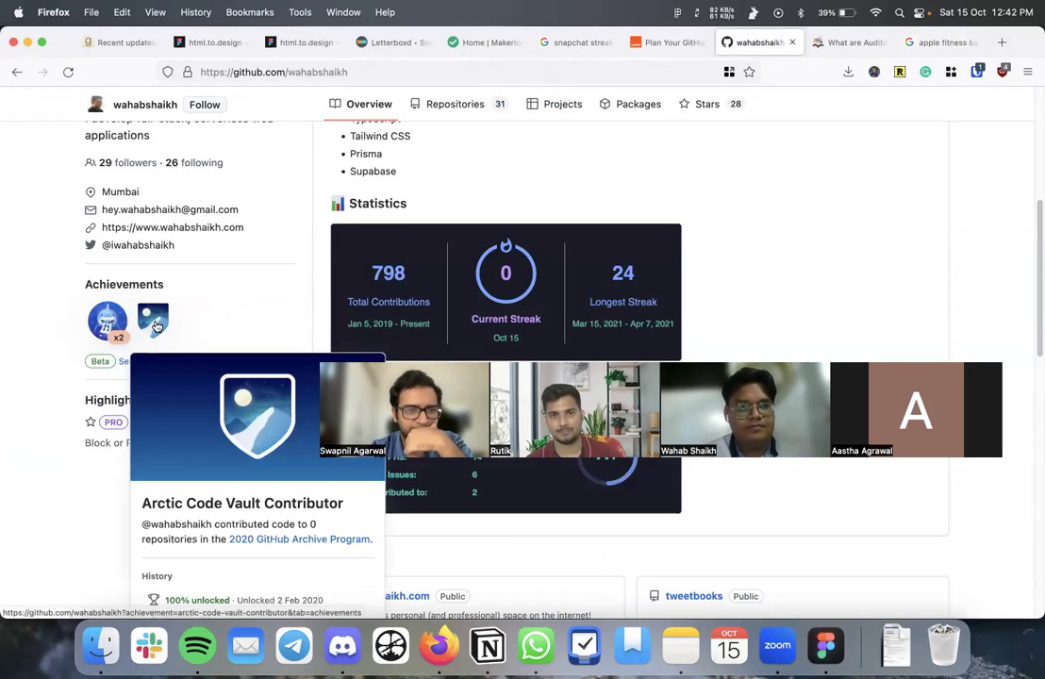
scroll(159, 407, "down", 3)
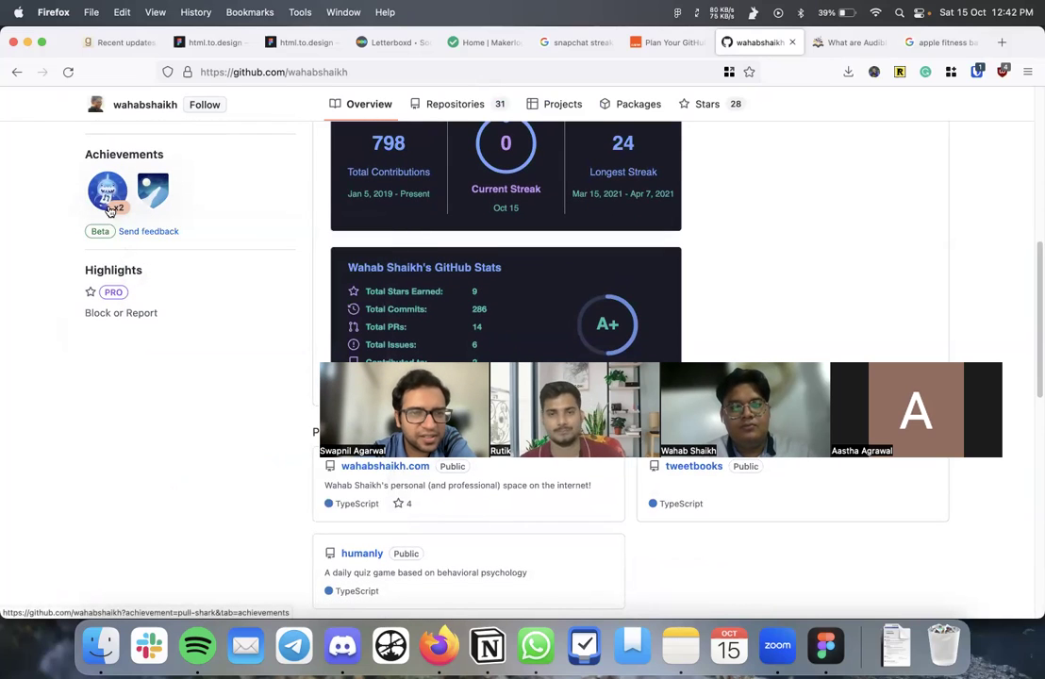
mouse_move(111, 200)
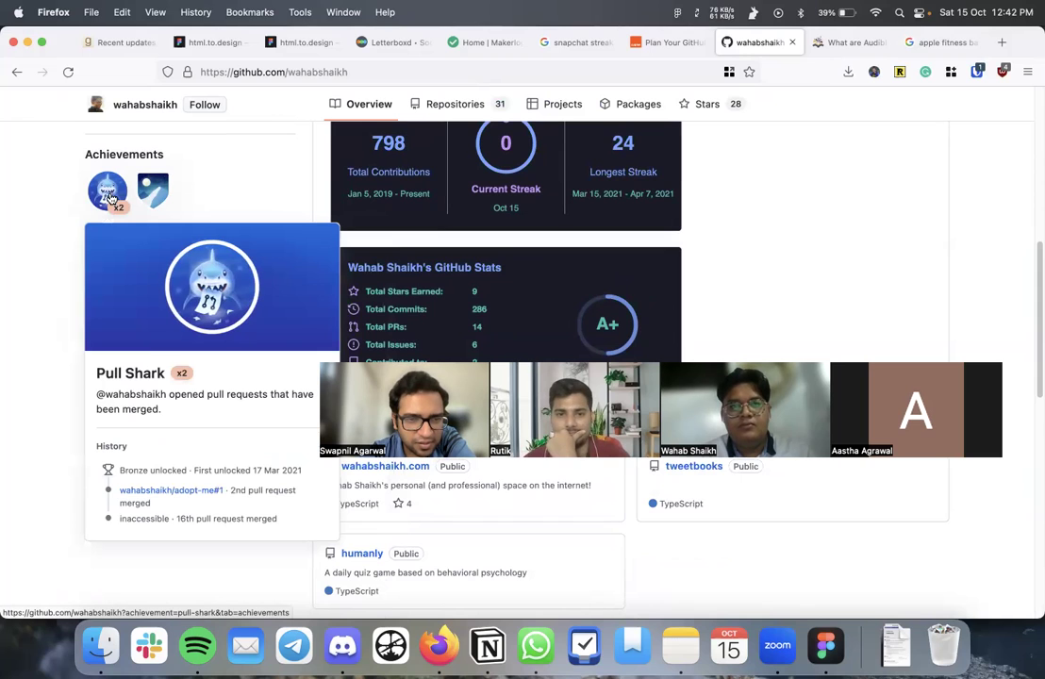
mouse_move(170, 184)
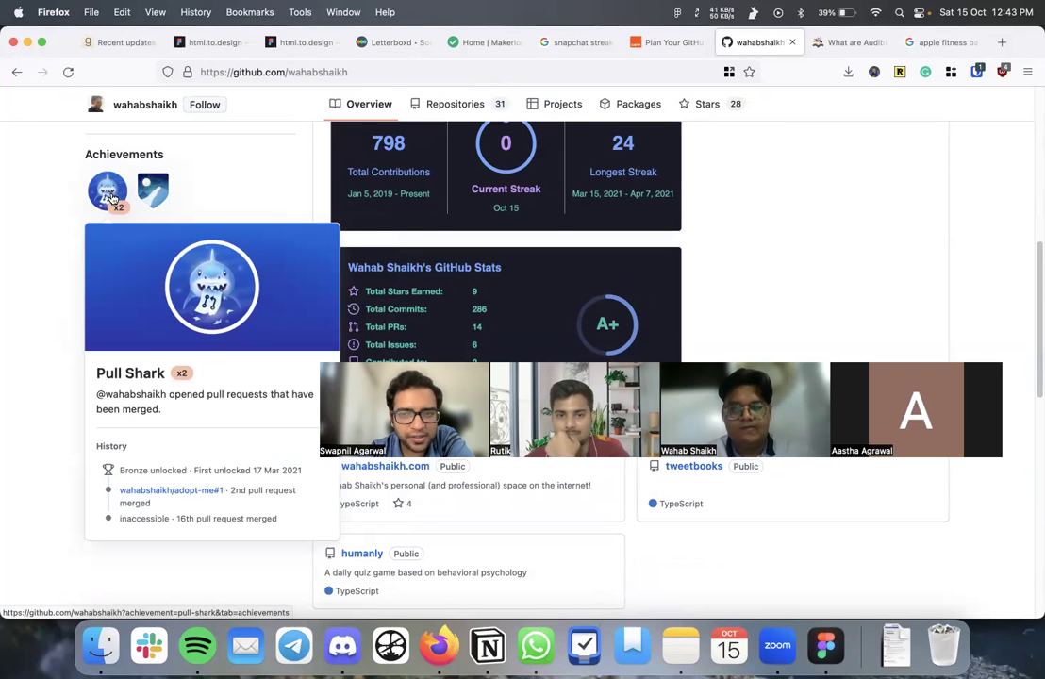
scroll(210, 191, "up", 3)
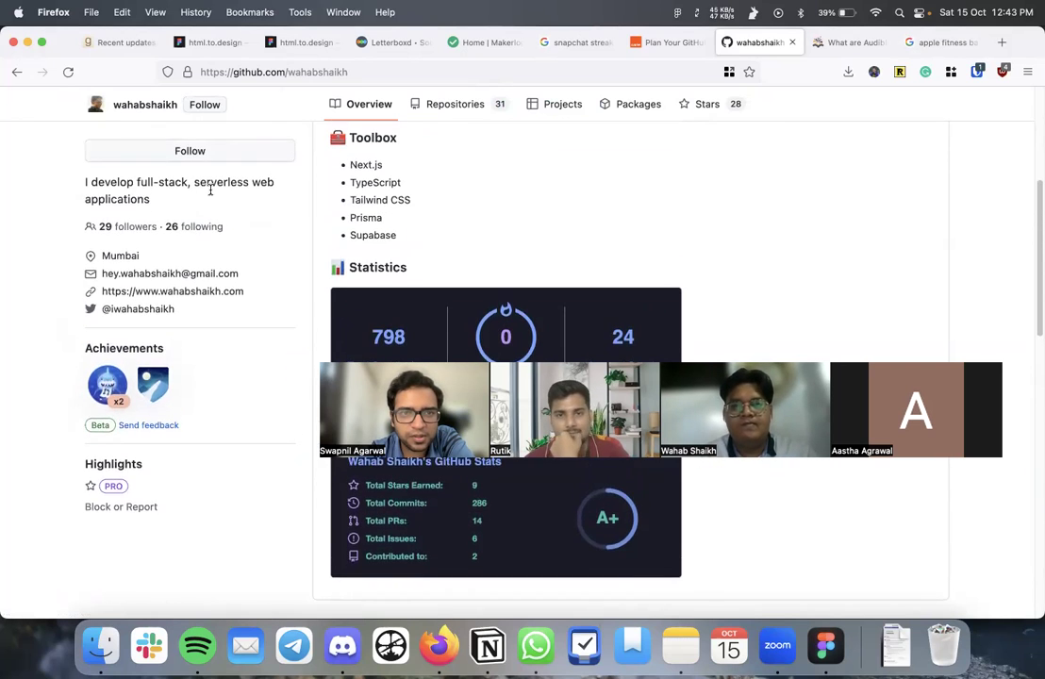
scroll(209, 192, "up", 3)
scroll(209, 196, "down", 3)
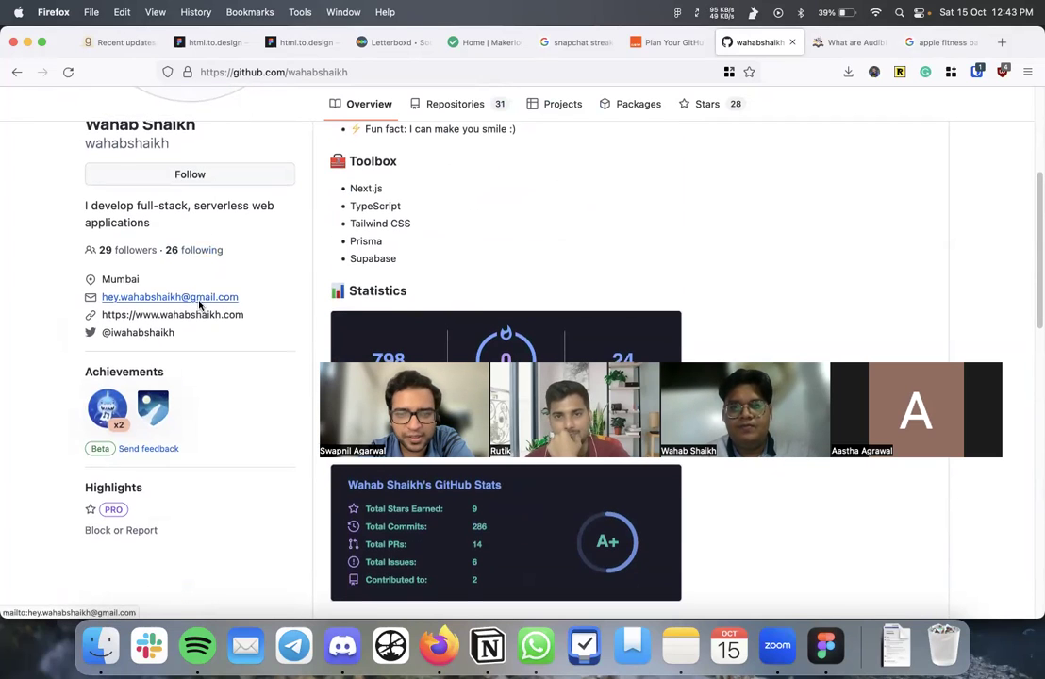
scroll(200, 302, "down", 3)
scroll(253, 289, "down", 1)
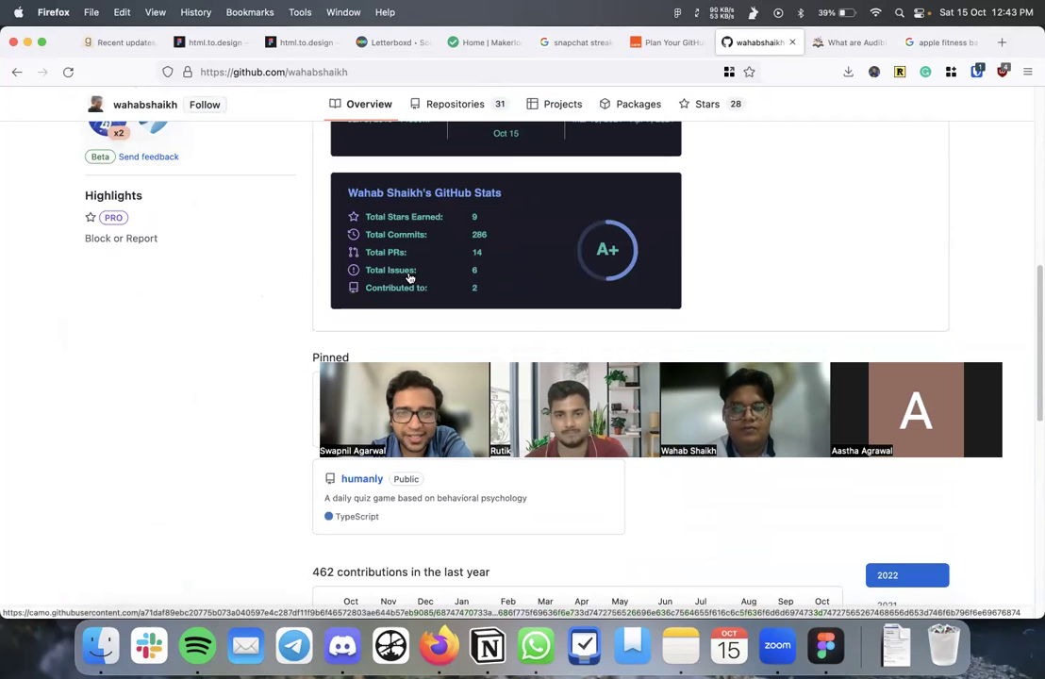
scroll(411, 291, "down", 8)
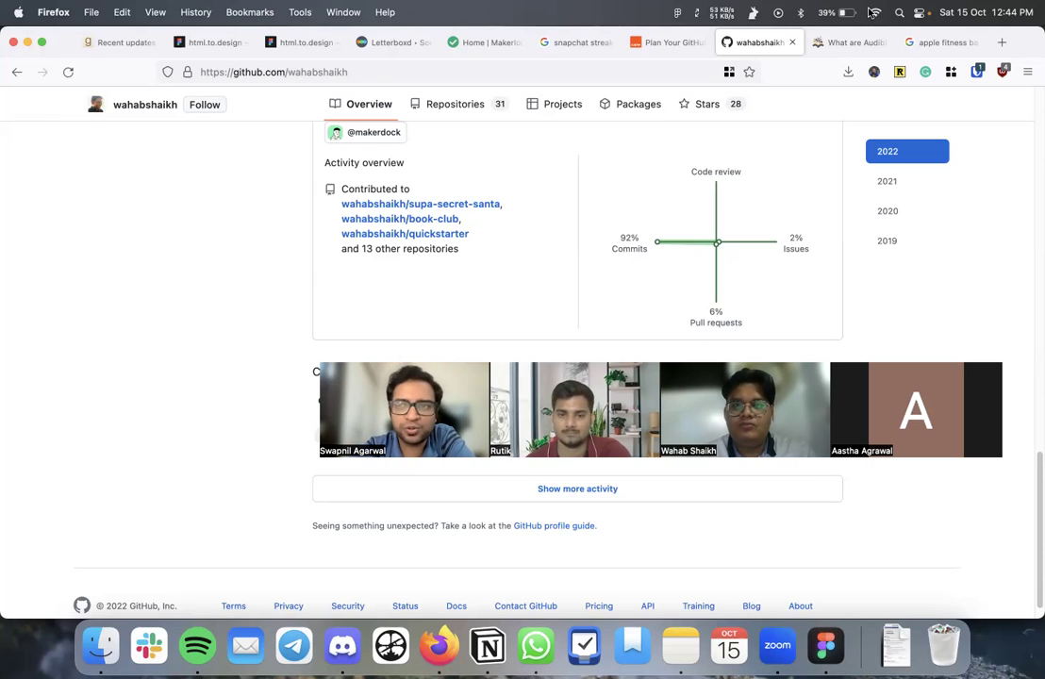
left_click(928, 42)
- Preview the September Challenge, Monthly Activity, Perfect Month and Fitness+ award images
scroll(747, 283, "down", 3)
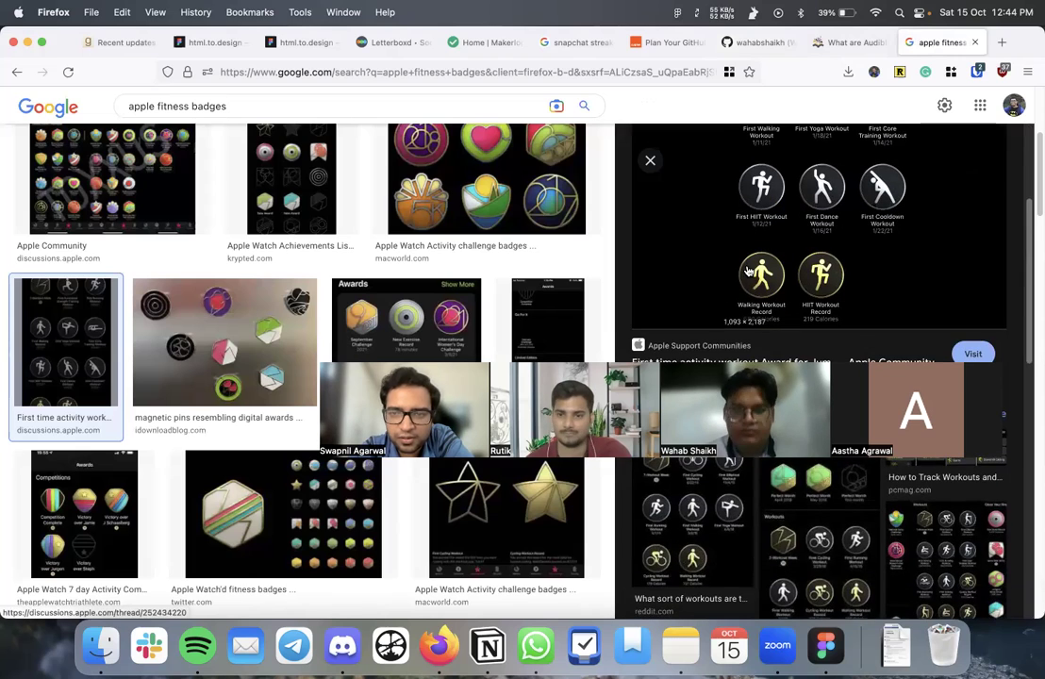
scroll(475, 302, "down", 1)
left_click(472, 270)
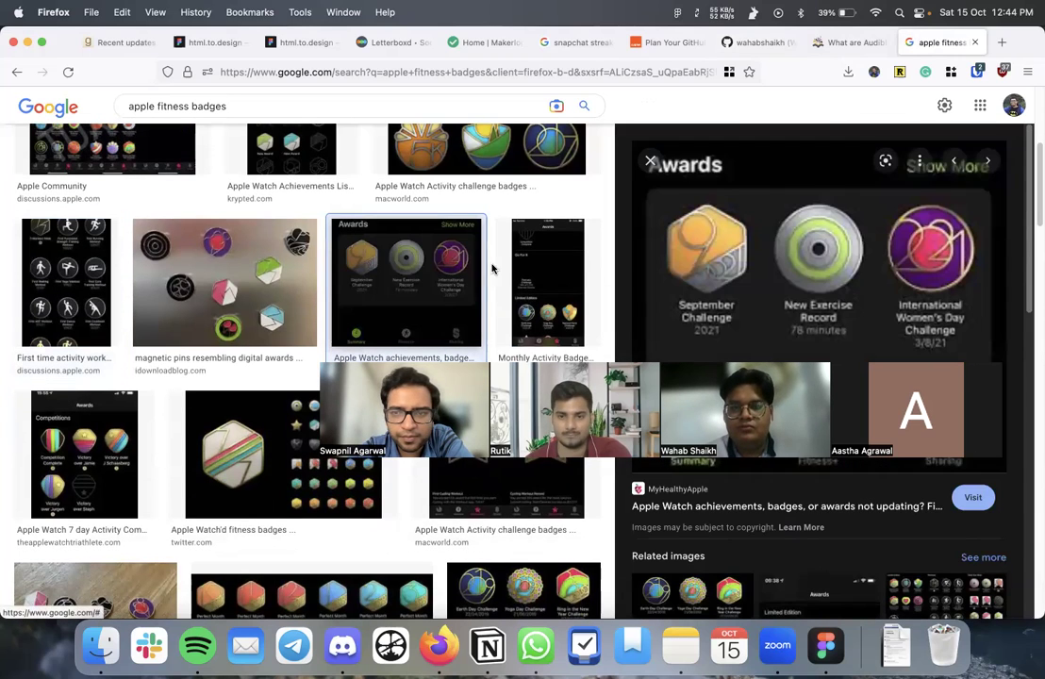
left_click(536, 269)
scroll(534, 269, "down", 2)
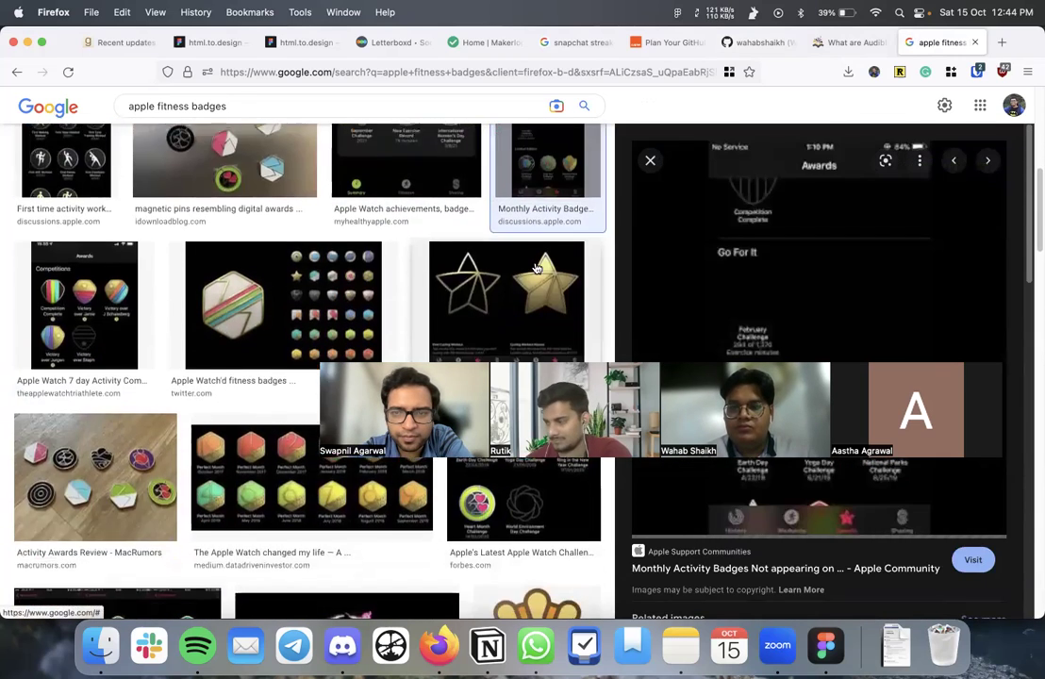
scroll(762, 281, "down", 2)
scroll(765, 283, "down", 1)
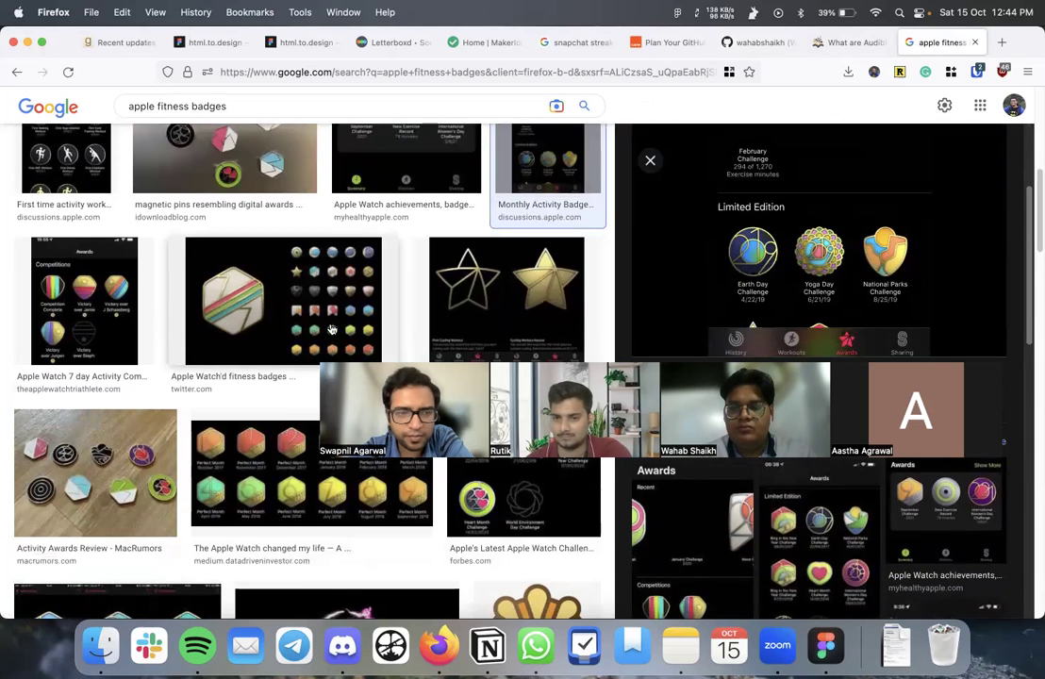
scroll(330, 301, "down", 3)
left_click(332, 304)
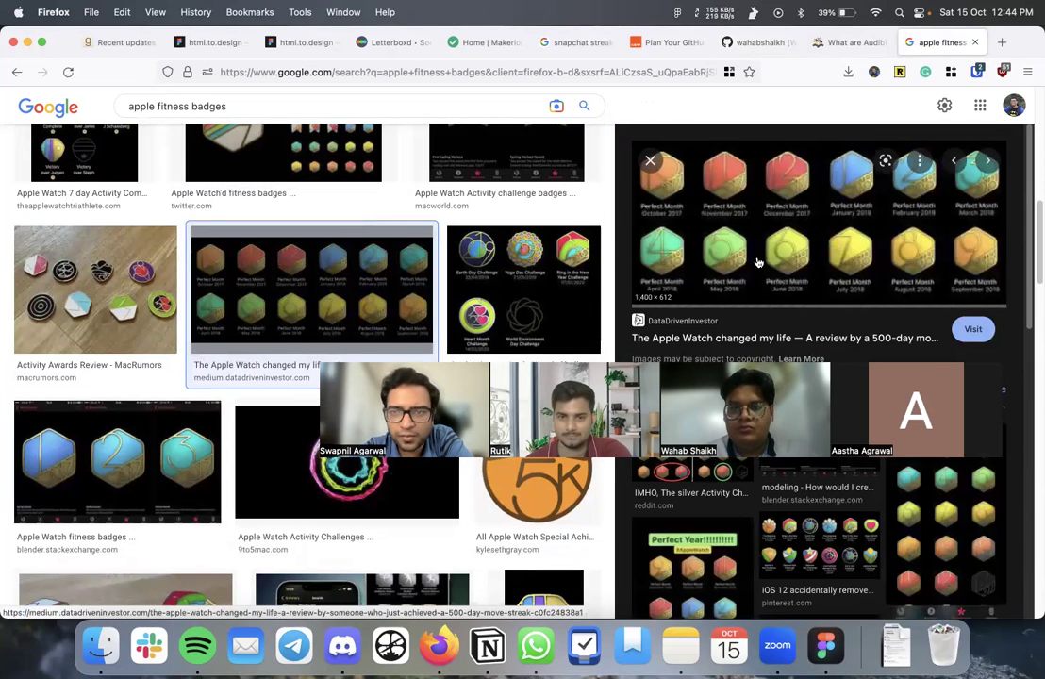
scroll(358, 287, "down", 3)
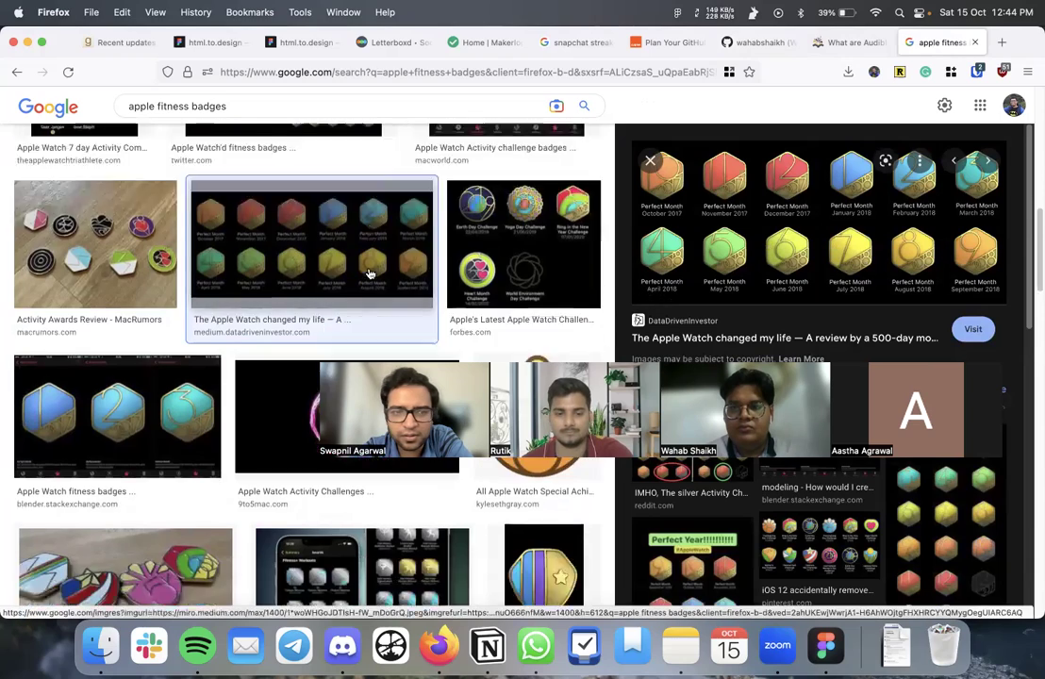
scroll(359, 287, "down", 3)
left_click(359, 287)
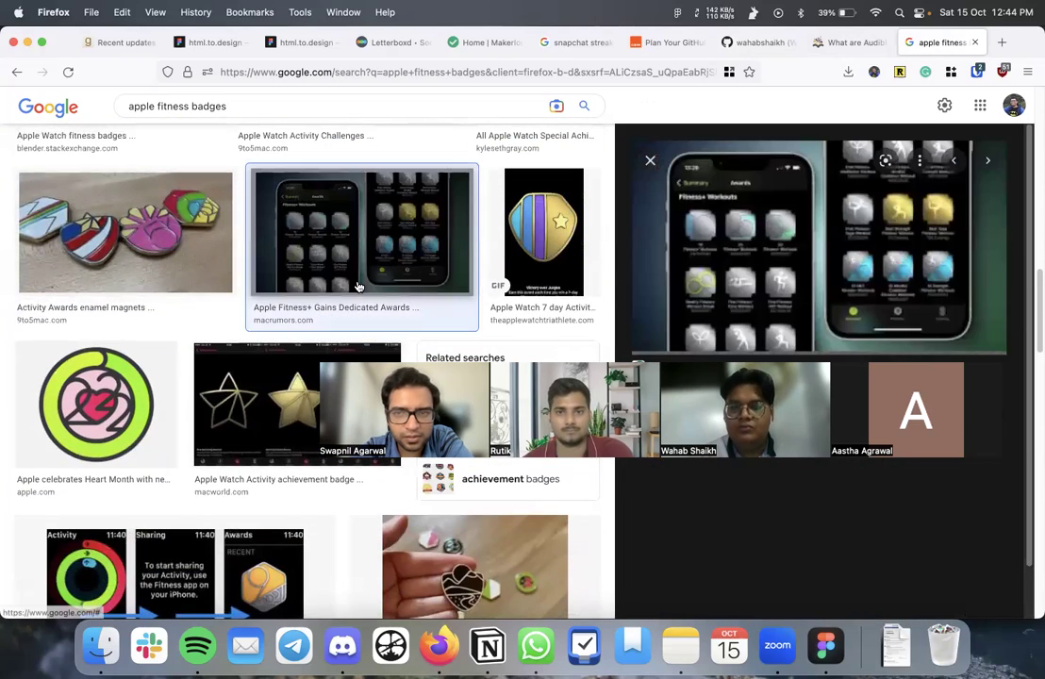
scroll(768, 267, "down", 3)
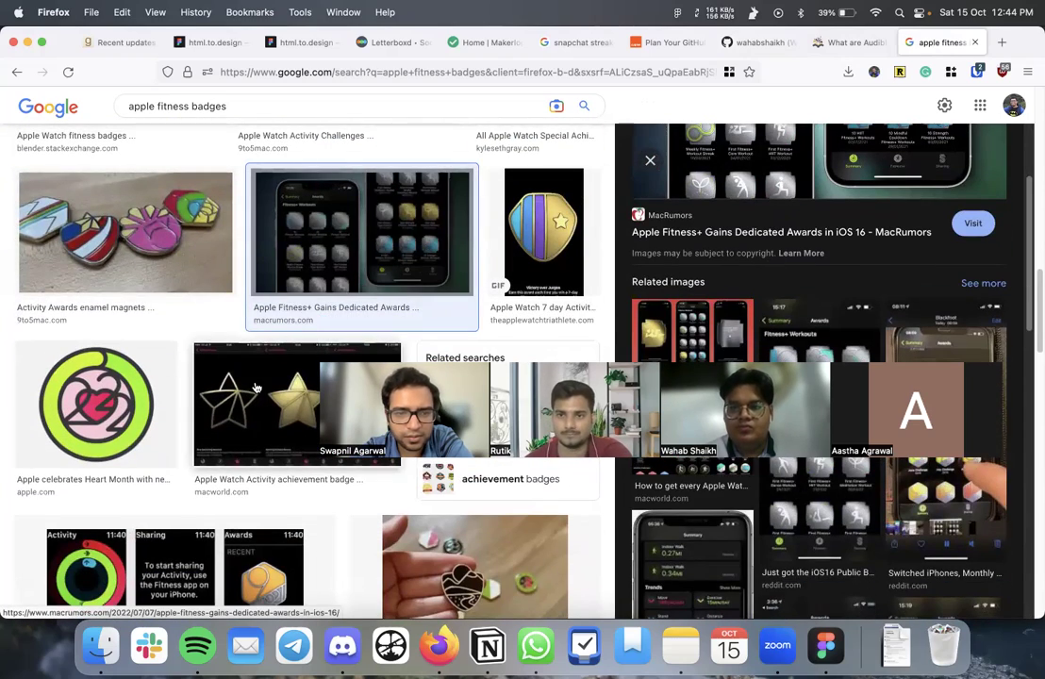
scroll(254, 385, "up", 10)
- Search images for 'youtube play button' and preview the all-tiers comparison image
left_click(190, 121)
left_click_drag(200, 122, 128, 121)
type("youtu")
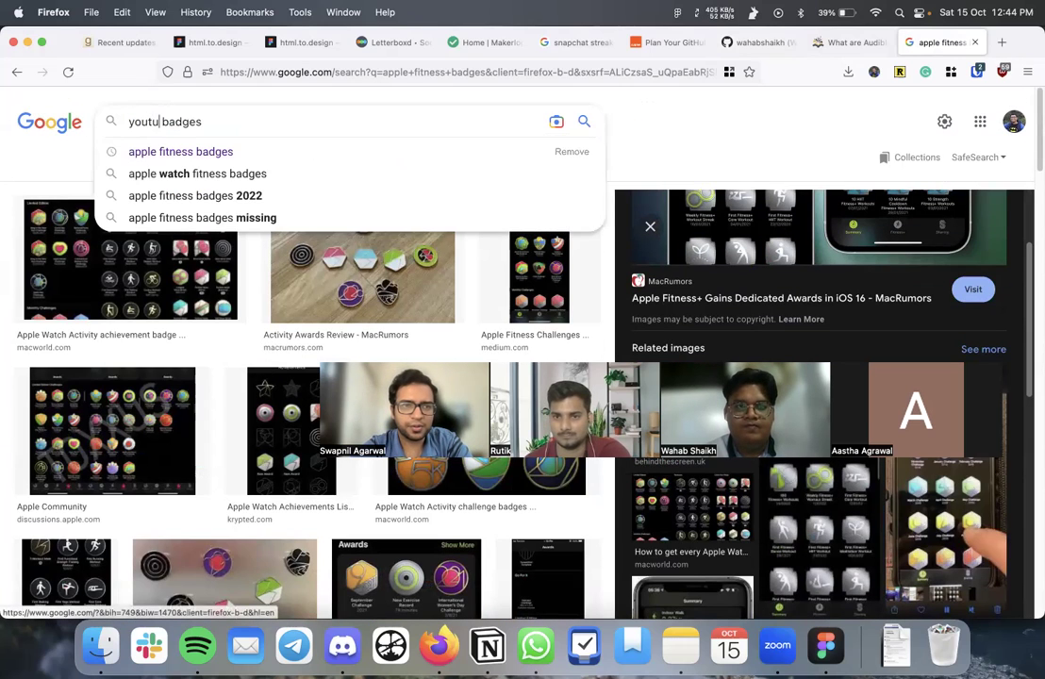
type("be ")
type("miel")
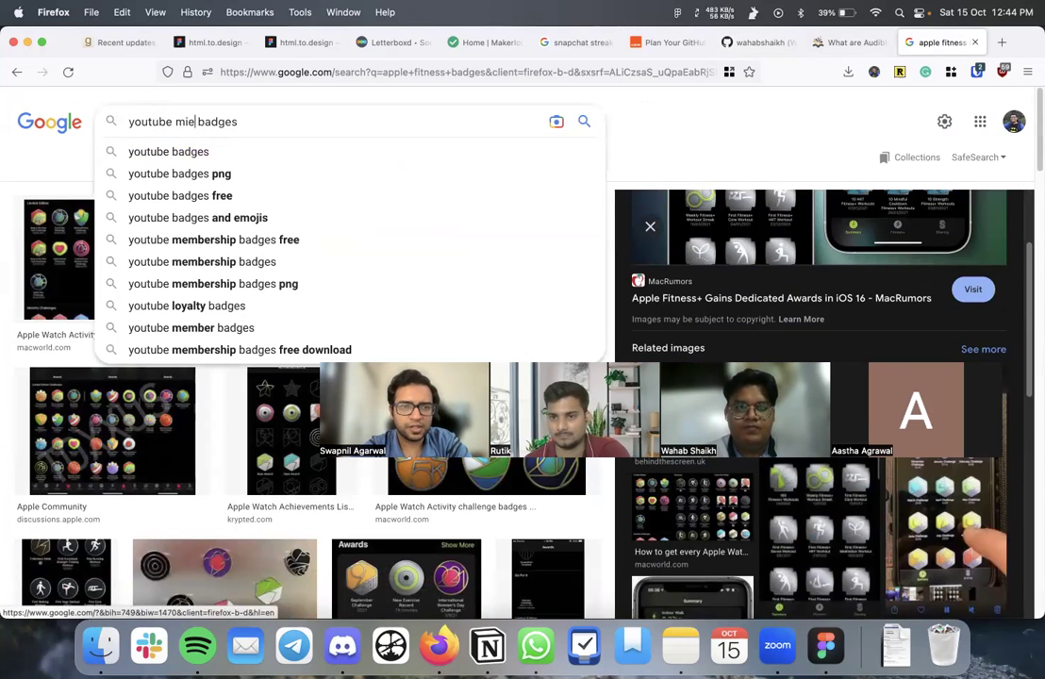
key("BackSpace")
key("BackSpace")
type("le")
key("BackSpace")
key("BackSpace")
key("BackSpace")
key("BackSpace")
type("play btto")
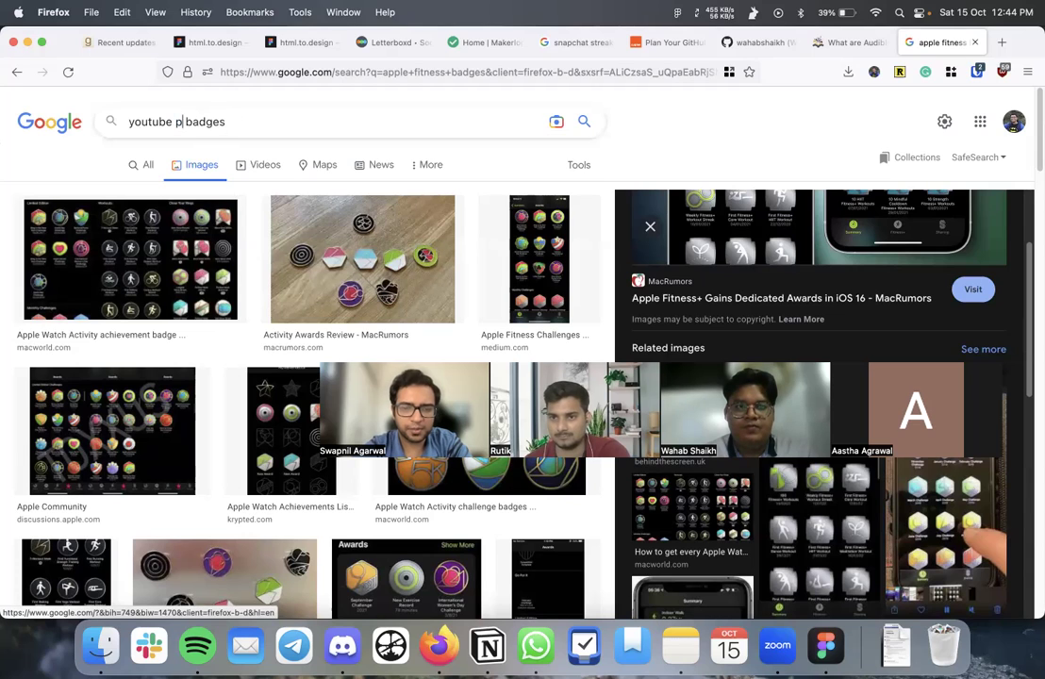
key("BackSpace")
key("BackSpace")
key("BackSpace")
type("utton")
key("shift+End")
key("BackSpace")
key("Return")
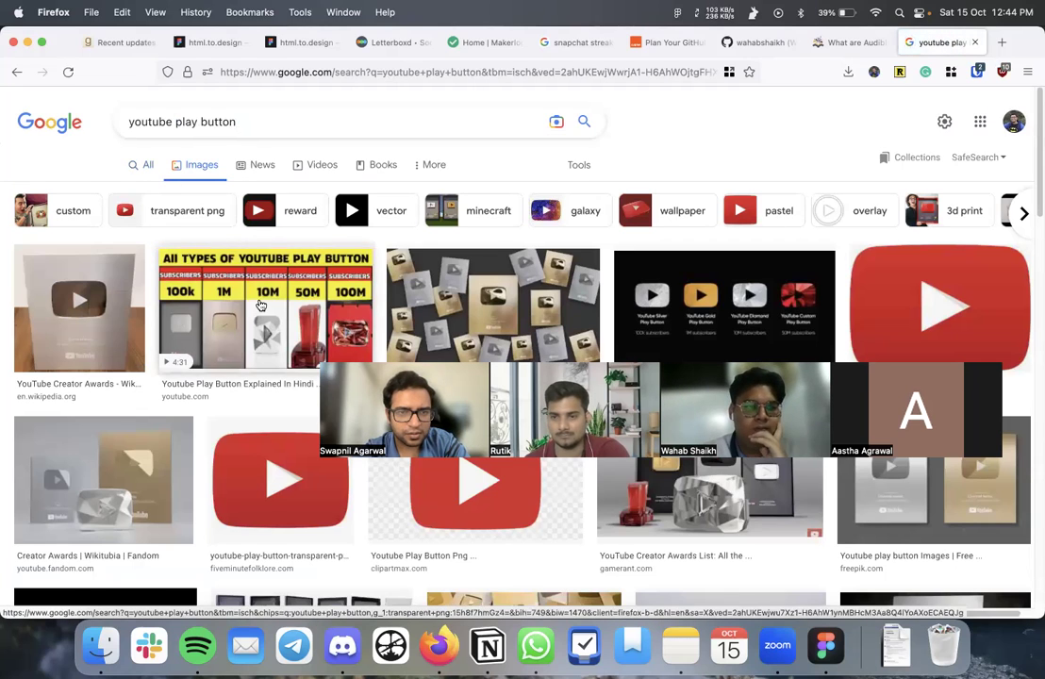
left_click(261, 305)
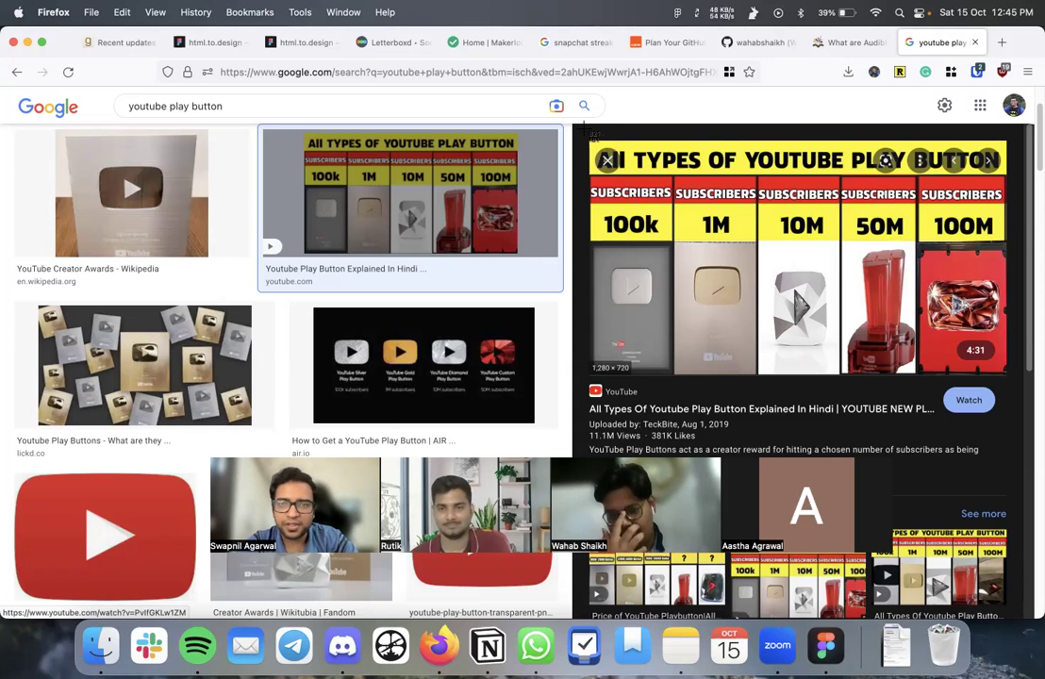
- Screenshot the play button tiers image and place it right of the Snapchat reference on Inspiration
left_click_drag(575, 120, 1019, 426)
left_click(826, 647)
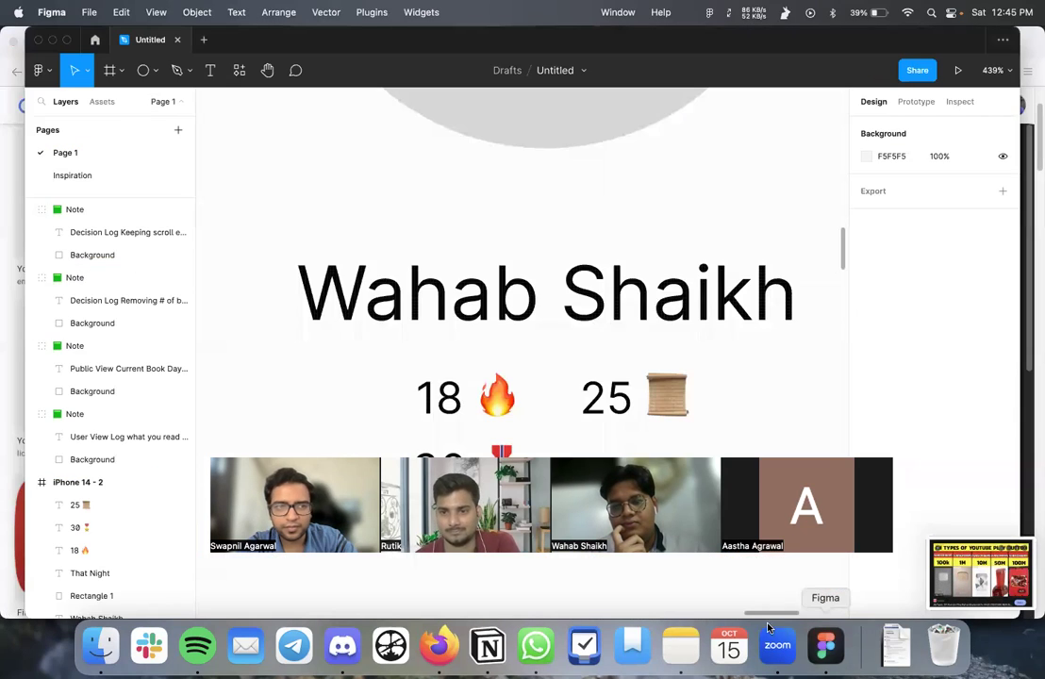
left_click(92, 177)
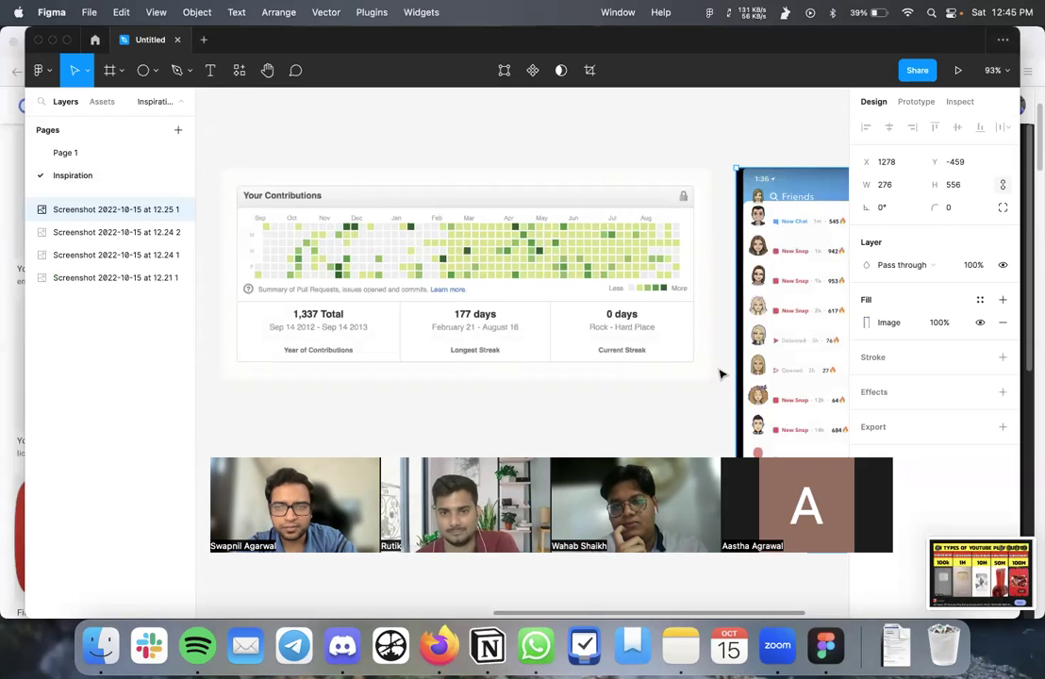
scroll(717, 374, "right", 5)
left_click_drag(981, 573, 675, 226)
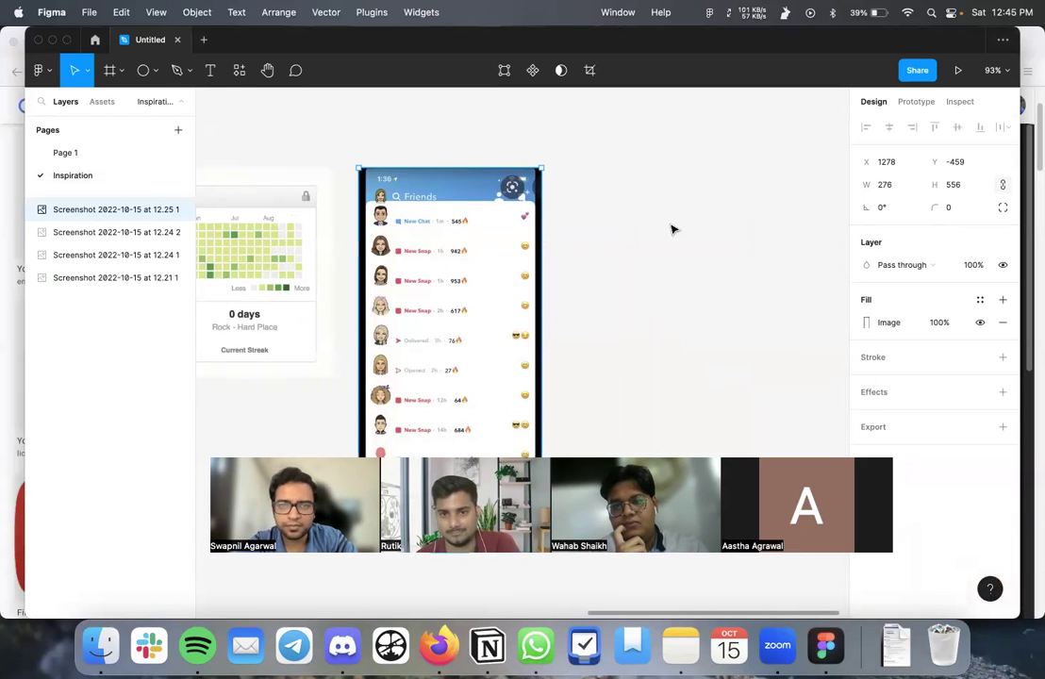
scroll(503, 261, "down", 5)
left_click_drag(503, 262, 541, 269)
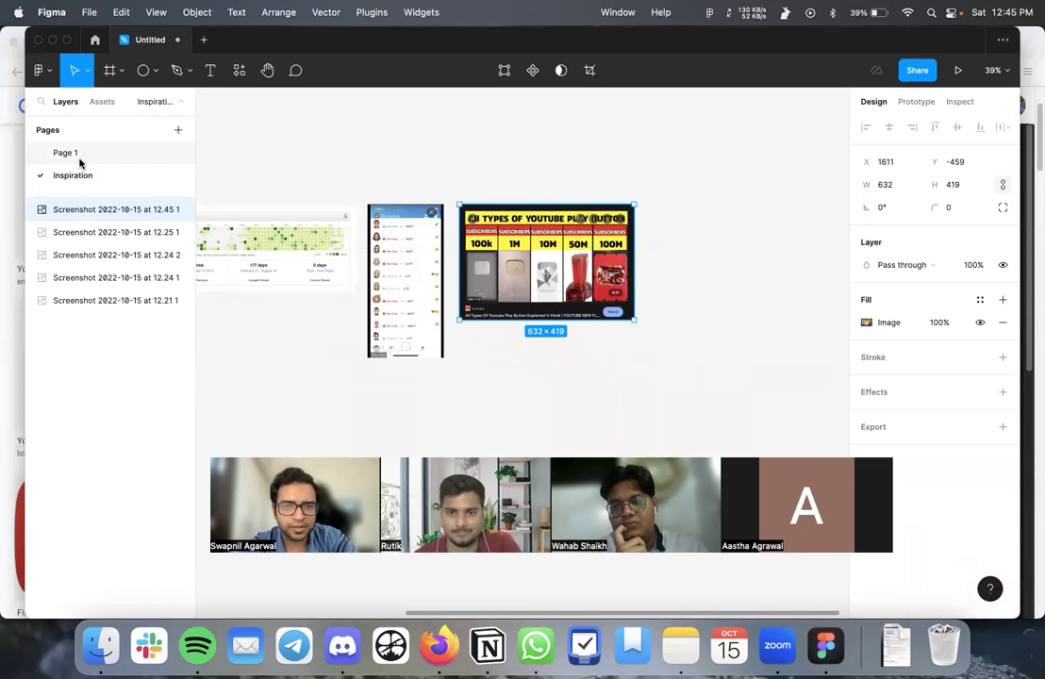
- Go back to the profile wireframe on Page 1
left_click(77, 153)
scroll(373, 325, "down", 2)
scroll(372, 325, "down", 5)
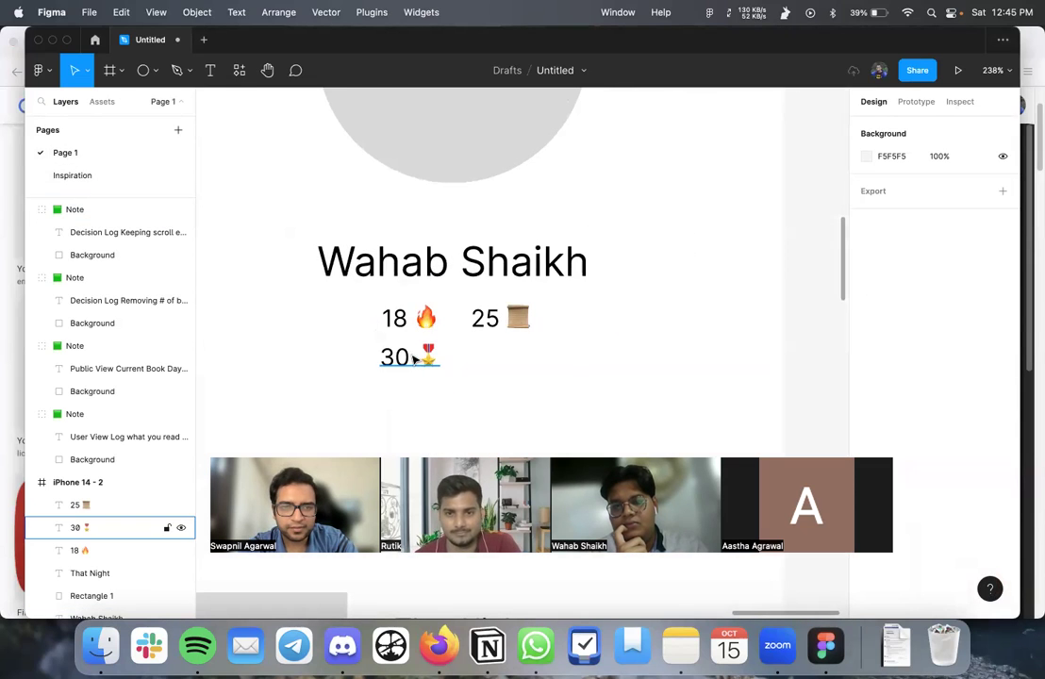
- Draw a grey rectangle over the 30 milestone and move it behind the text
scroll(412, 360, "up", 2)
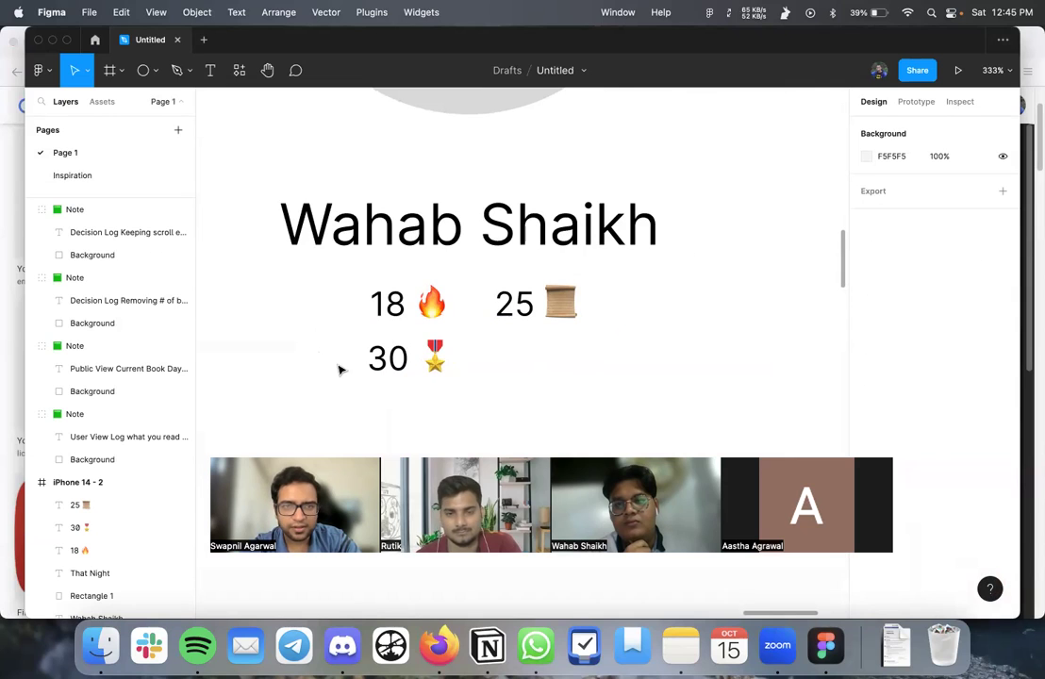
key("r")
mouse_move(338, 332)
left_mouse_down()
mouse_move(480, 401)
mouse_move(486, 392)
left_mouse_up()
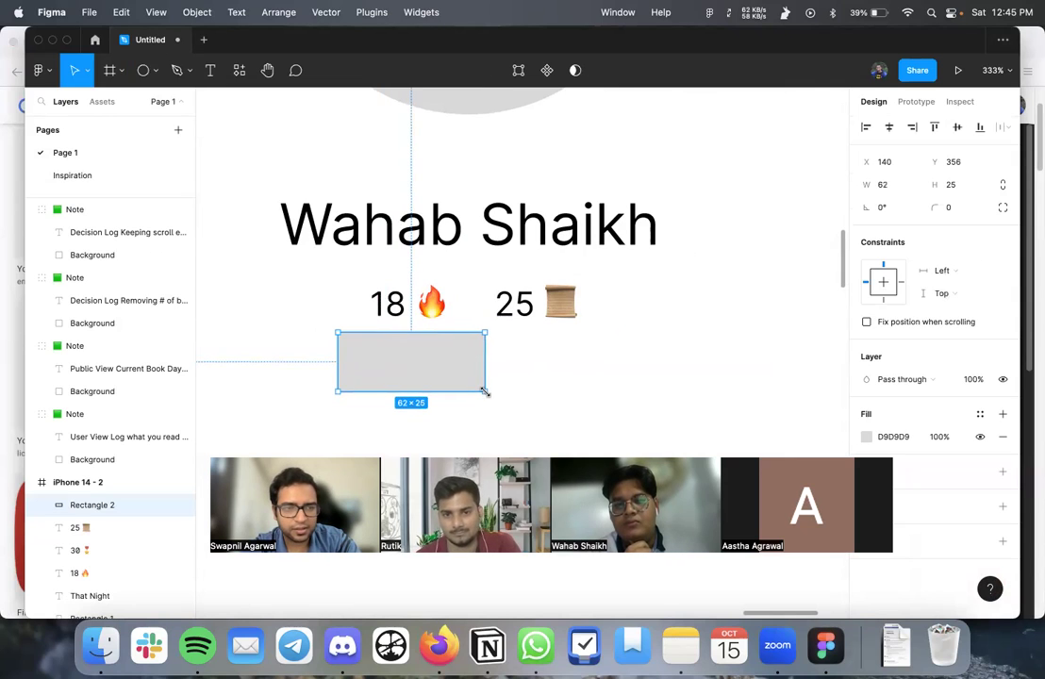
scroll(180, 405, "down", 5)
left_click_drag(95, 357, 104, 413)
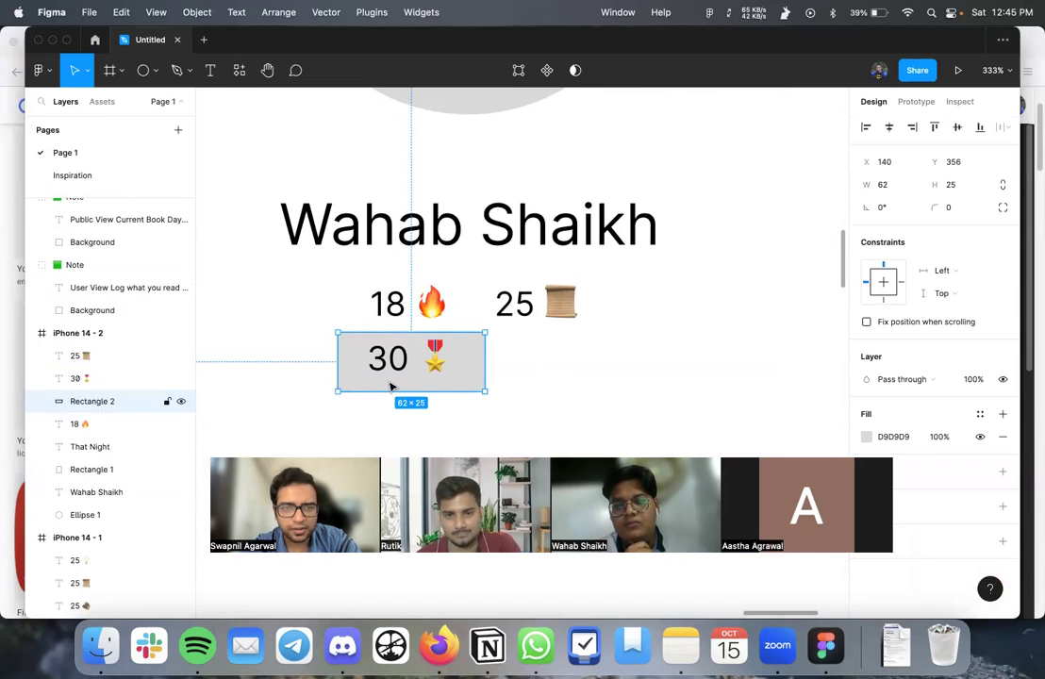
left_click_drag(391, 387, 392, 382)
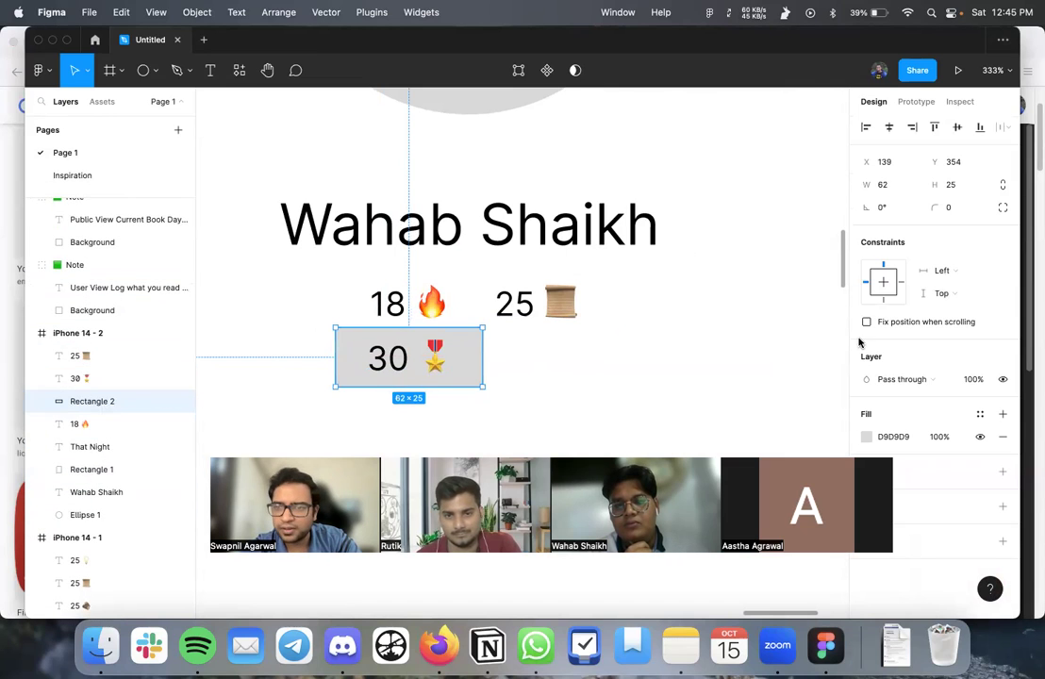
- Give the rectangle a 16 corner radius and select it together with the 30 text
left_click(962, 208)
type("4")
key("Return")
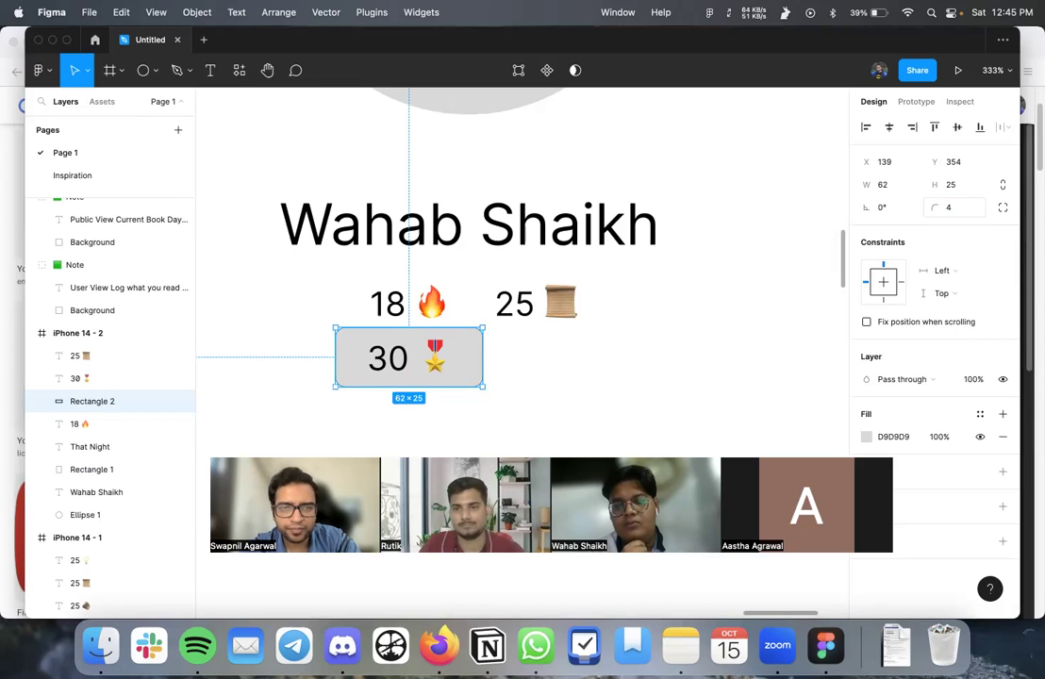
left_click(953, 207)
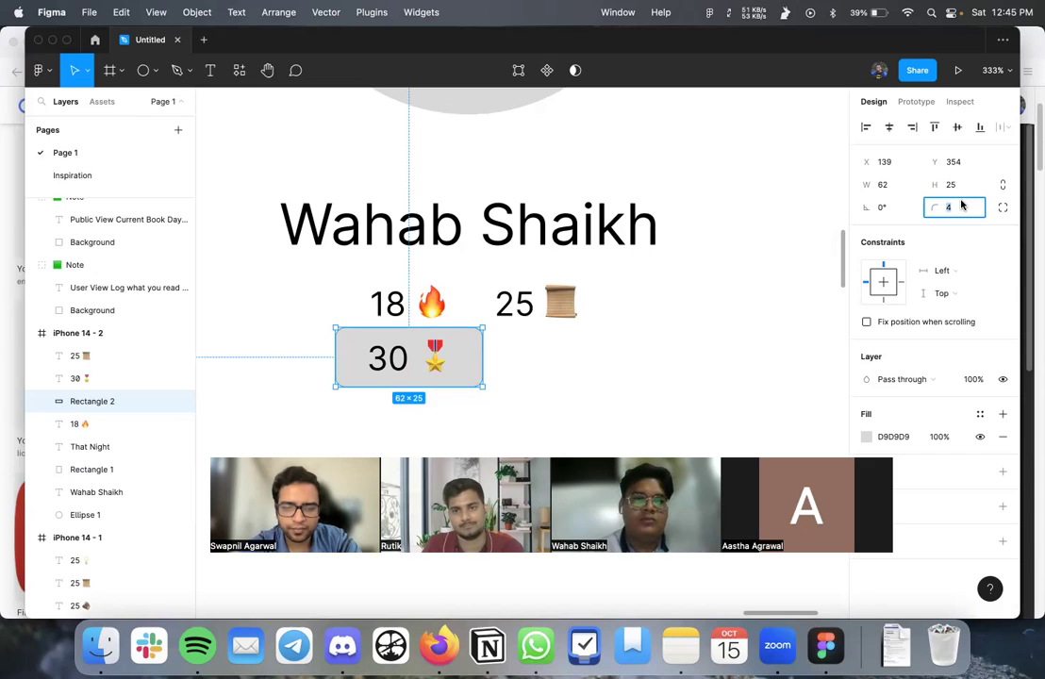
type("16")
key("Return")
left_click(556, 413)
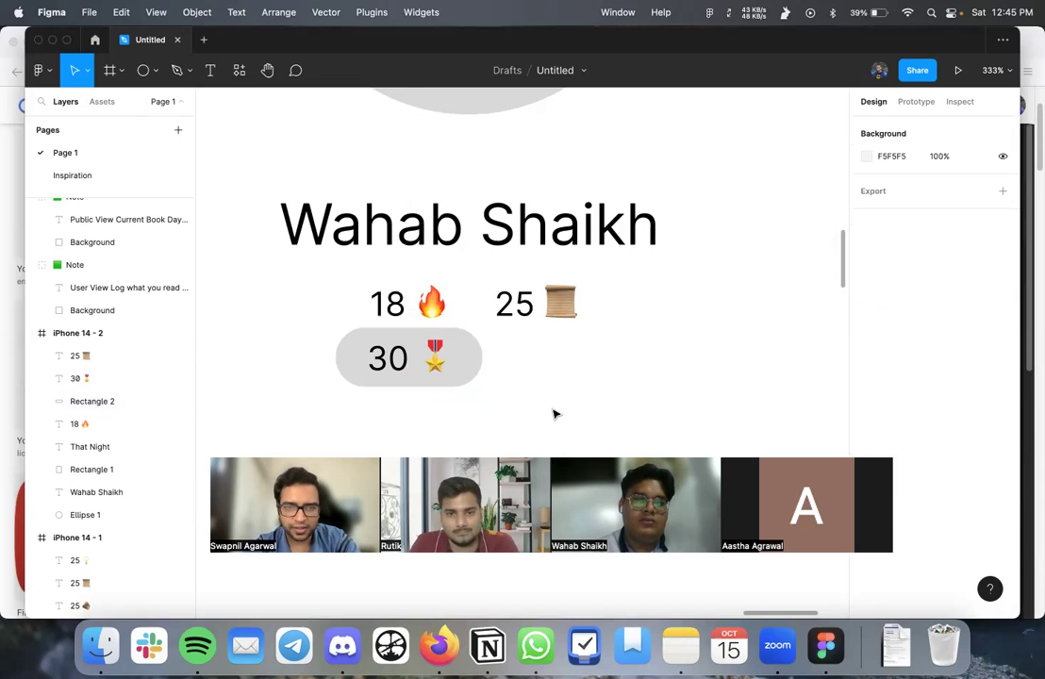
scroll(555, 412, "down", 3)
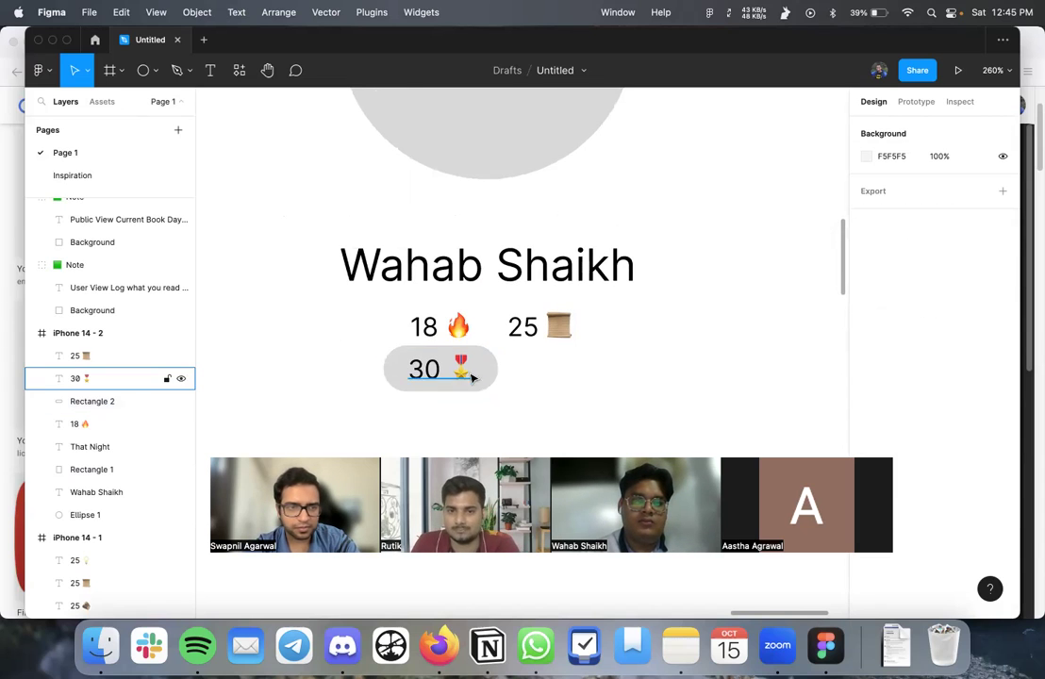
left_click(115, 403)
left_click(109, 383, "shift")
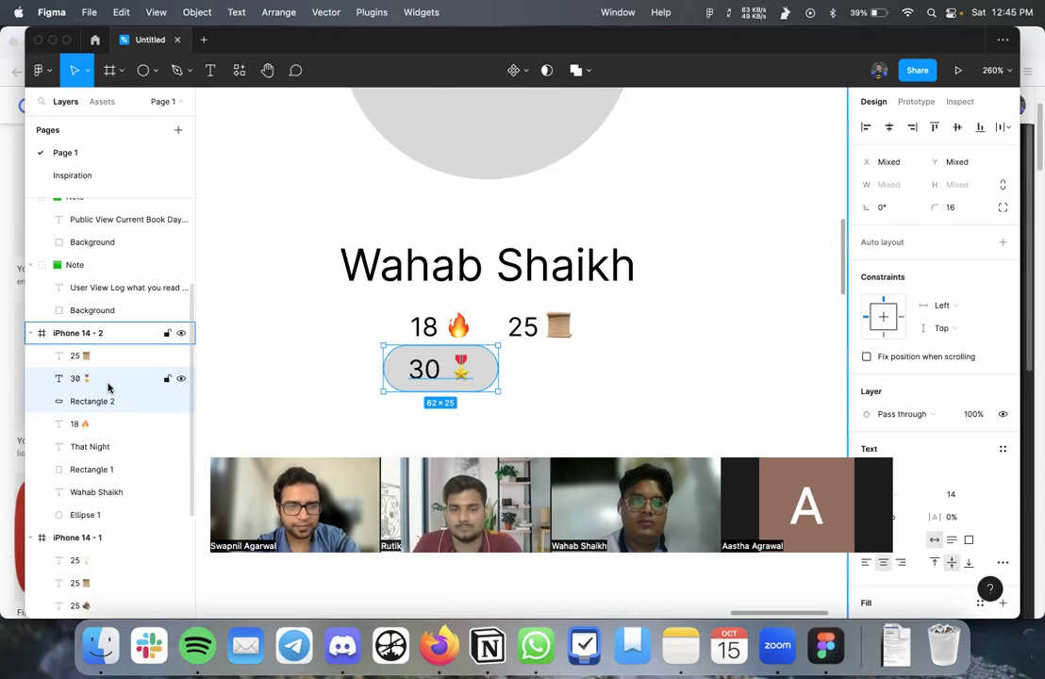
- Group the badge, move it left under the streak numbers, and change its number to 7
key("super+g")
left_click_drag(426, 379, 300, 391)
scroll(298, 404, "down", 3)
scroll(300, 391, "up", 3)
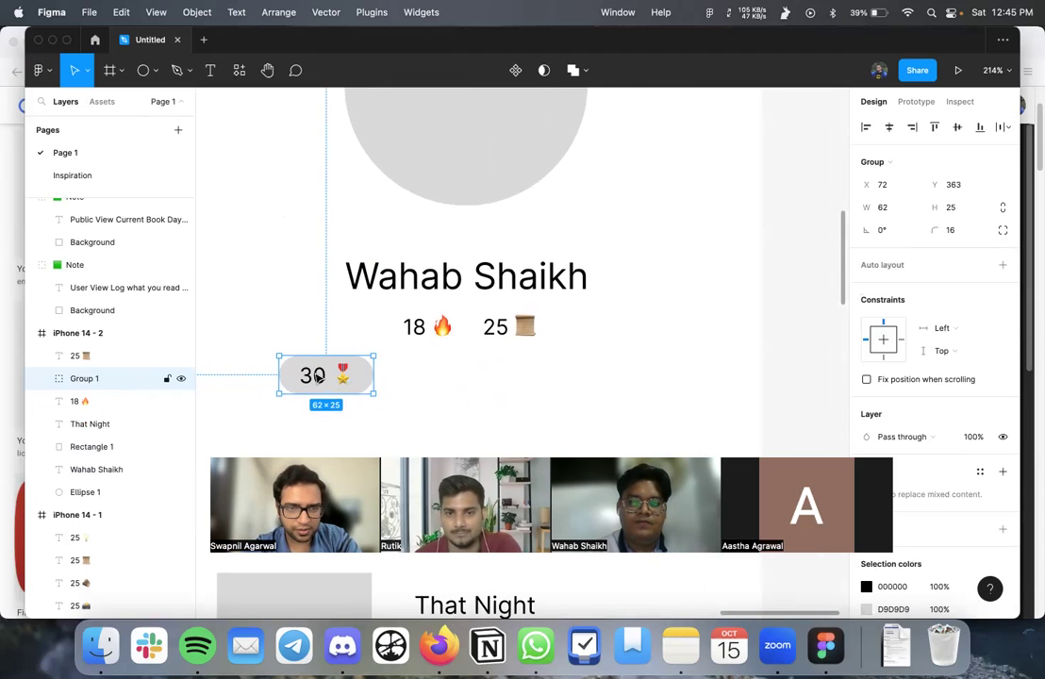
double_click(315, 377)
double_click(317, 379)
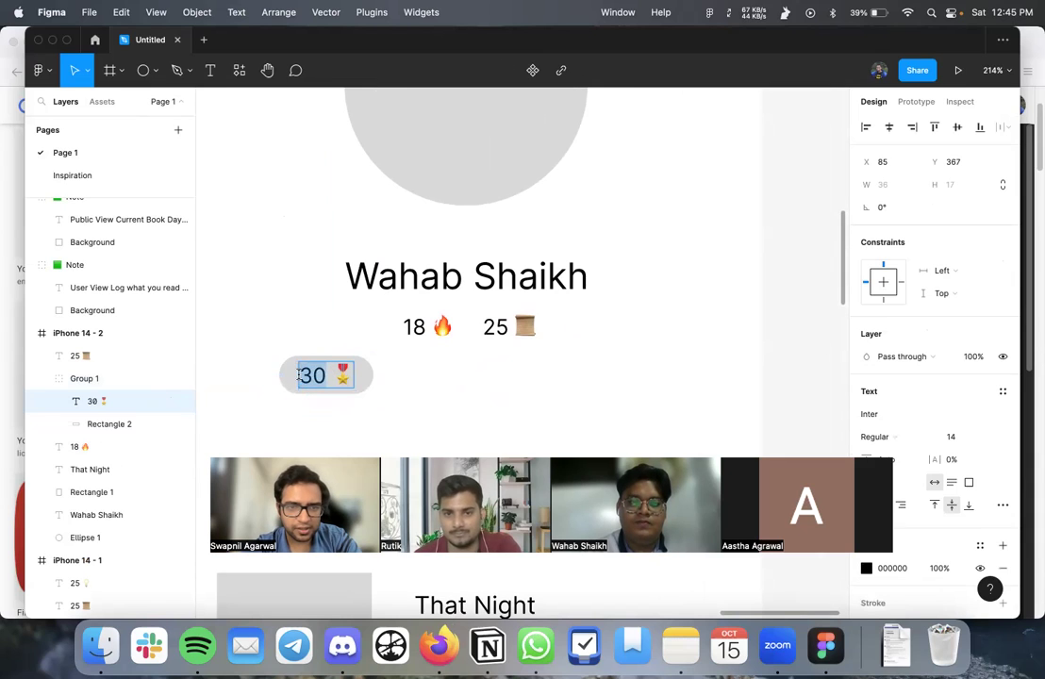
type("7")
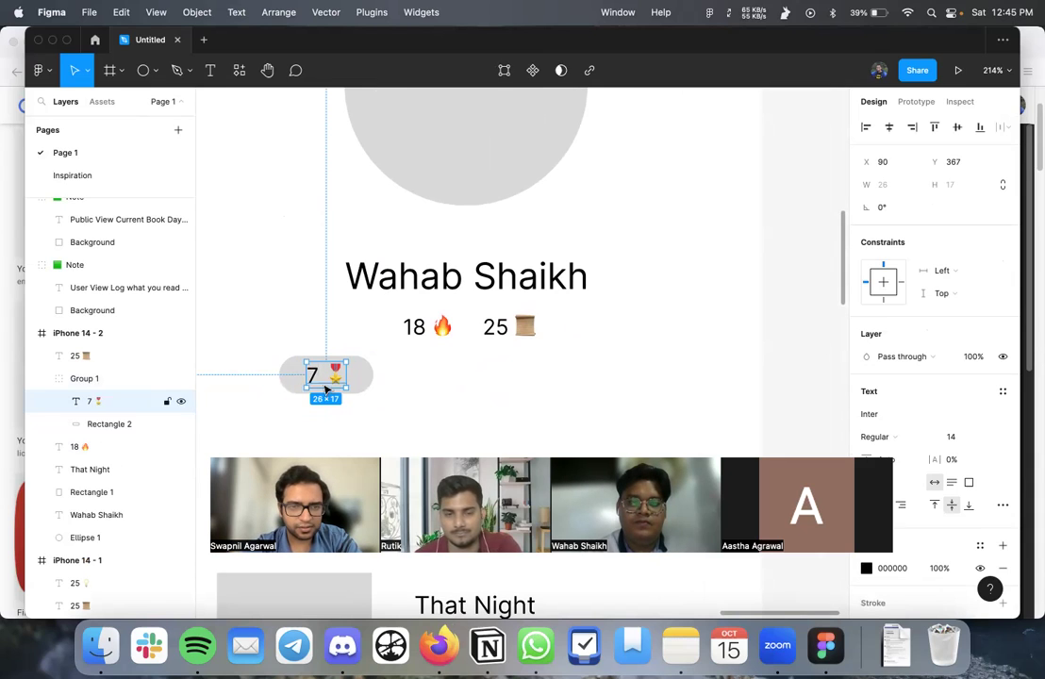
left_click(318, 434)
- Duplicate the badge twice to the right as 30 and 100 badges
left_click(325, 378)
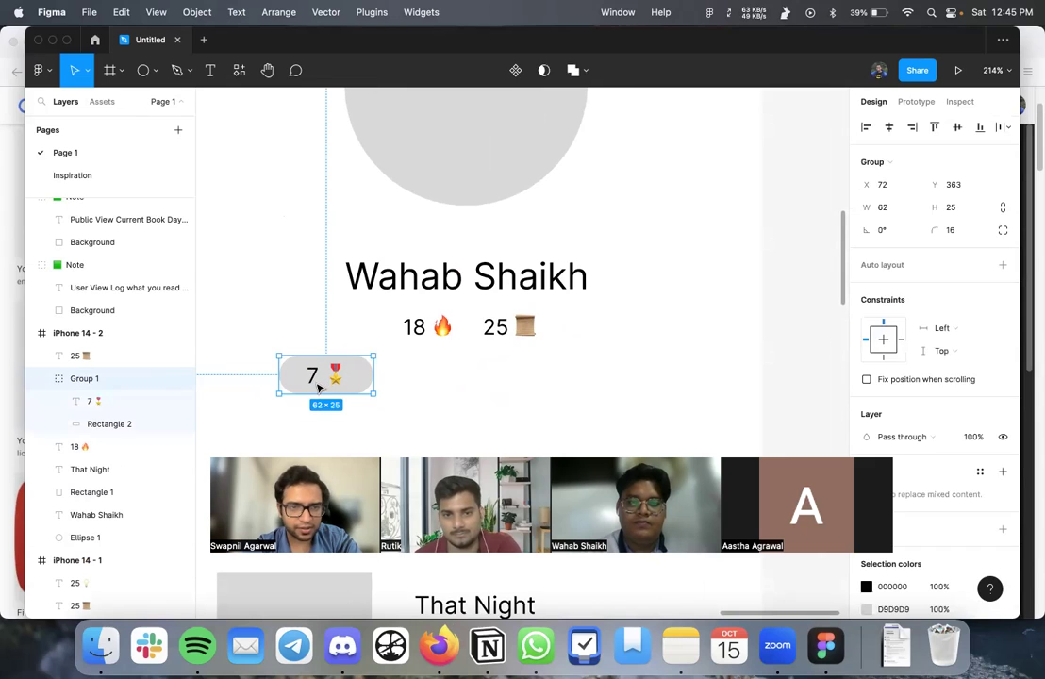
left_click_drag(318, 387, 471, 379)
double_click(433, 374)
double_click(435, 375)
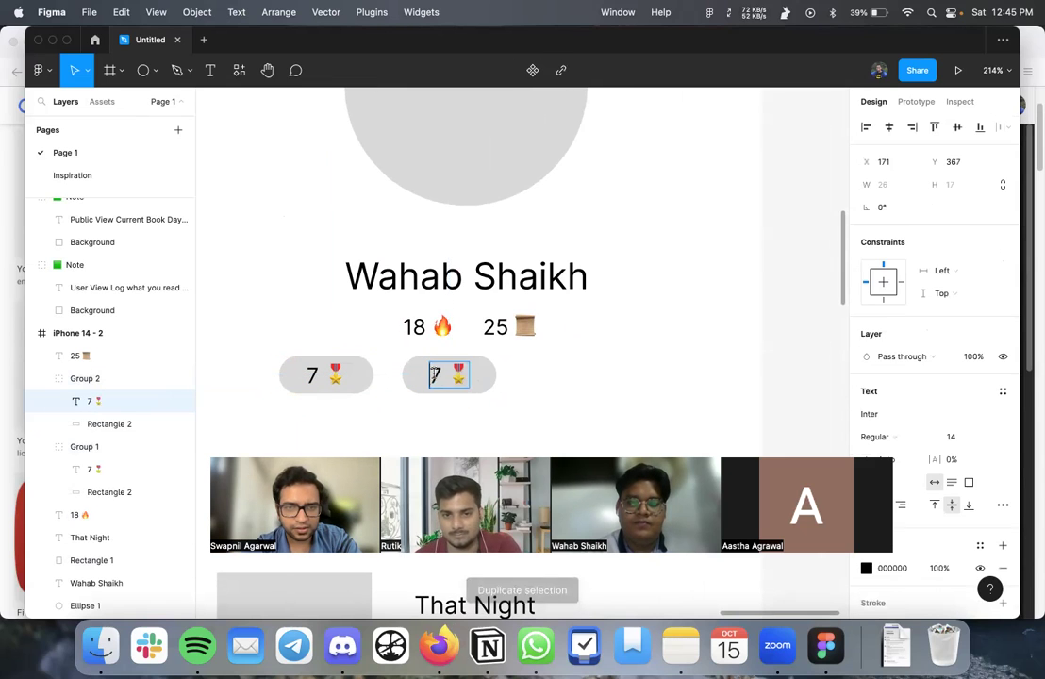
type("30")
key("Escape")
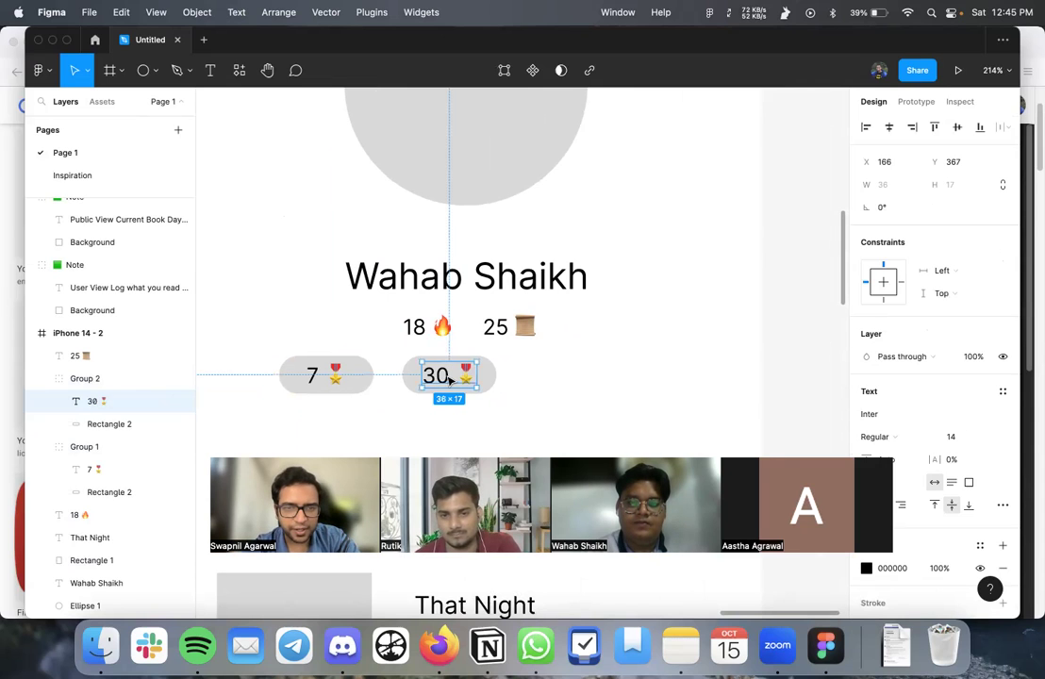
left_click(86, 379)
key("super+d")
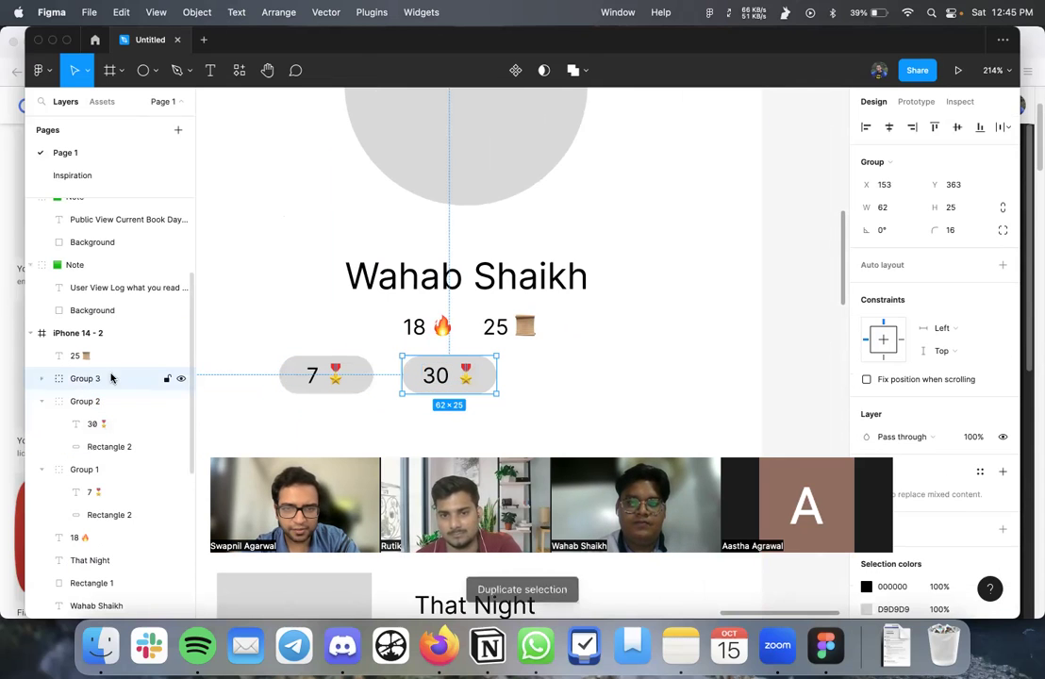
left_click_drag(464, 377, 580, 377)
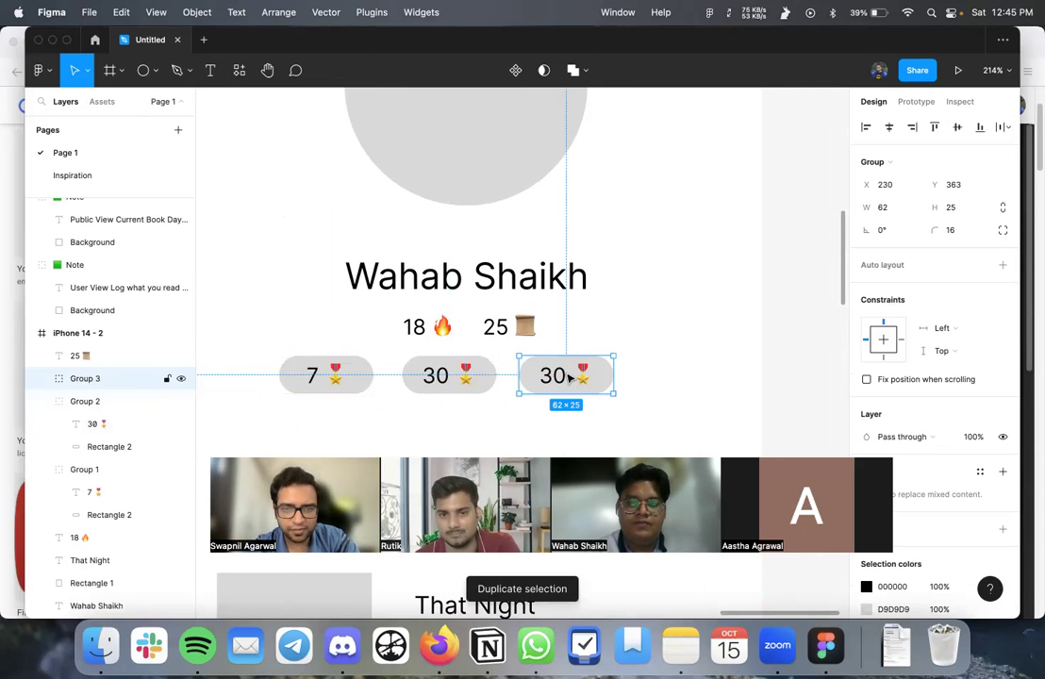
double_click(545, 377)
double_click(547, 376)
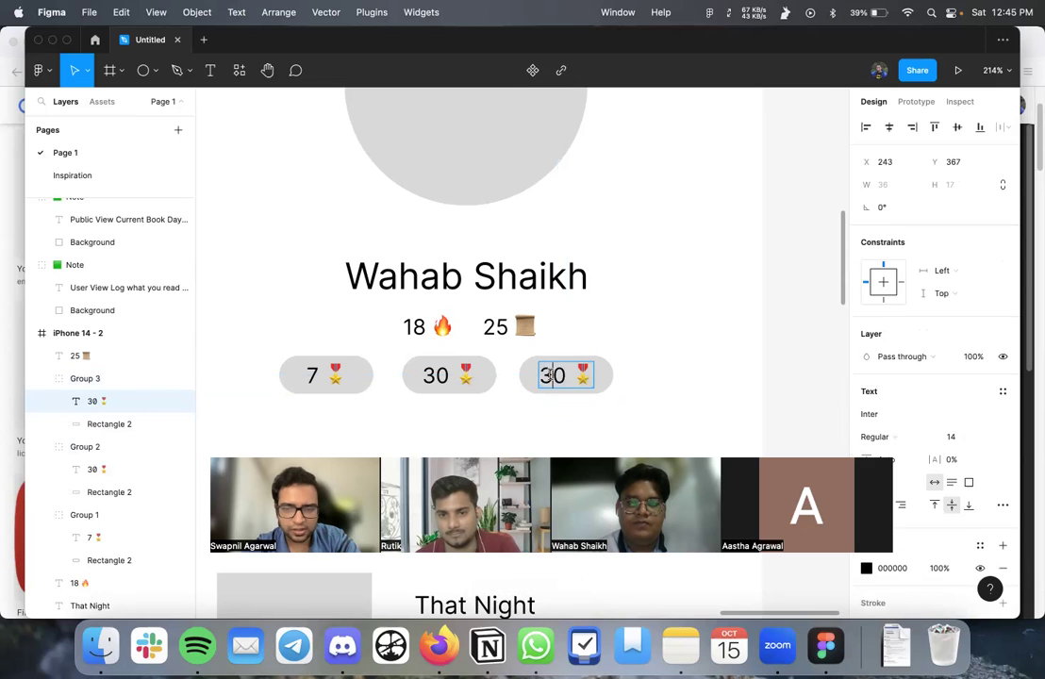
type("100")
key("Escape")
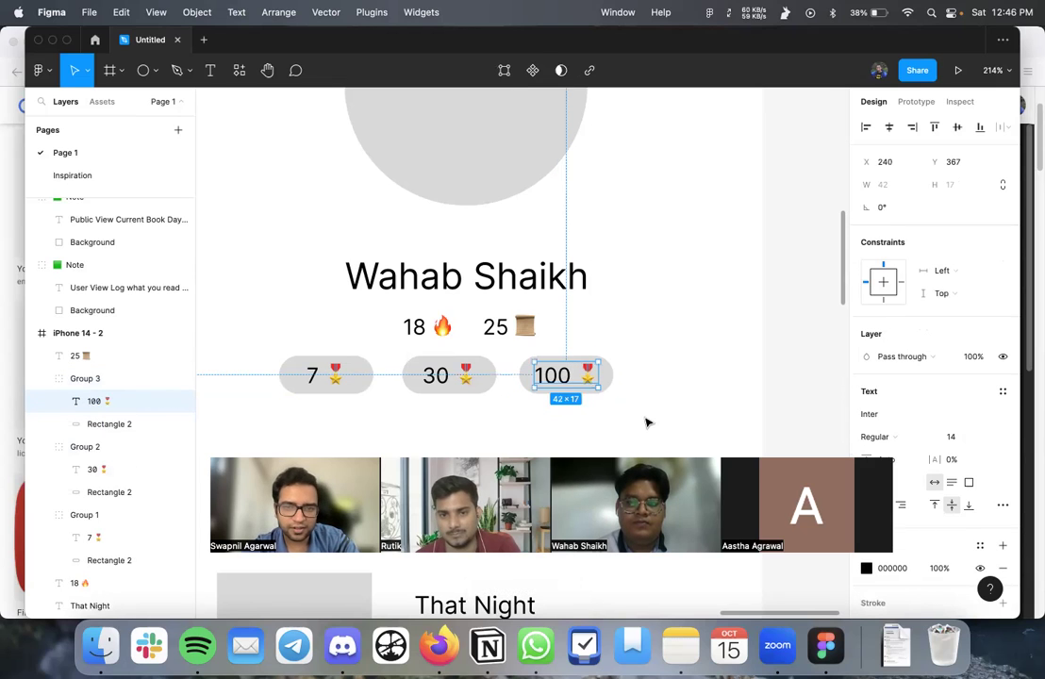
- Add a fourth badge reading 365 at the end of the row
left_click(95, 378)
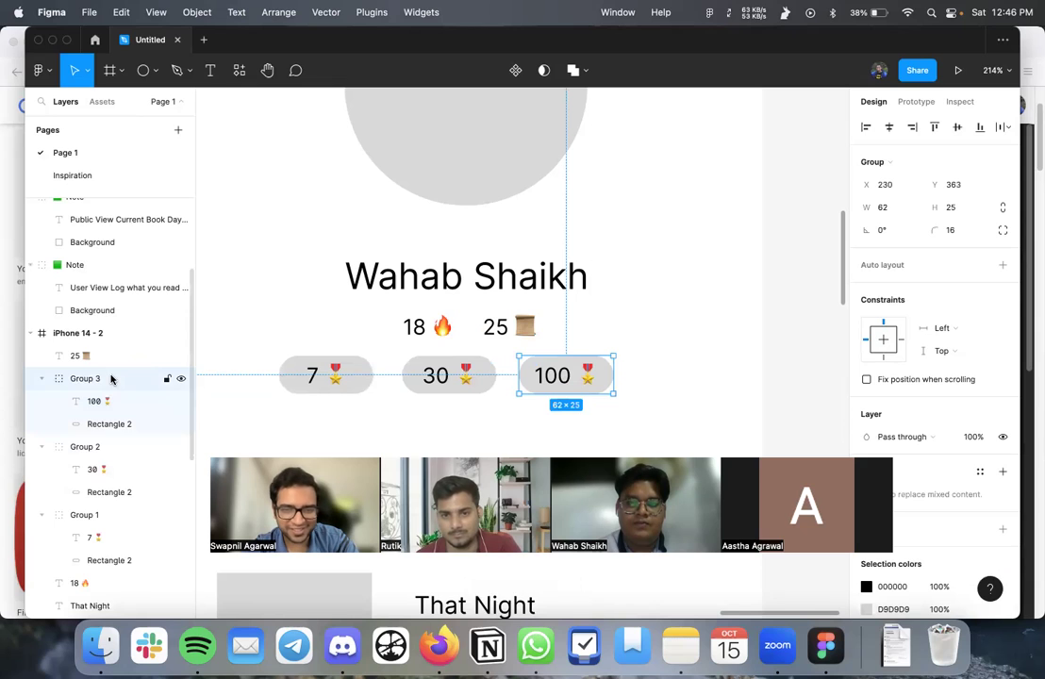
key("super+d")
left_click_drag(548, 376, 674, 380)
double_click(674, 378)
double_click(665, 376)
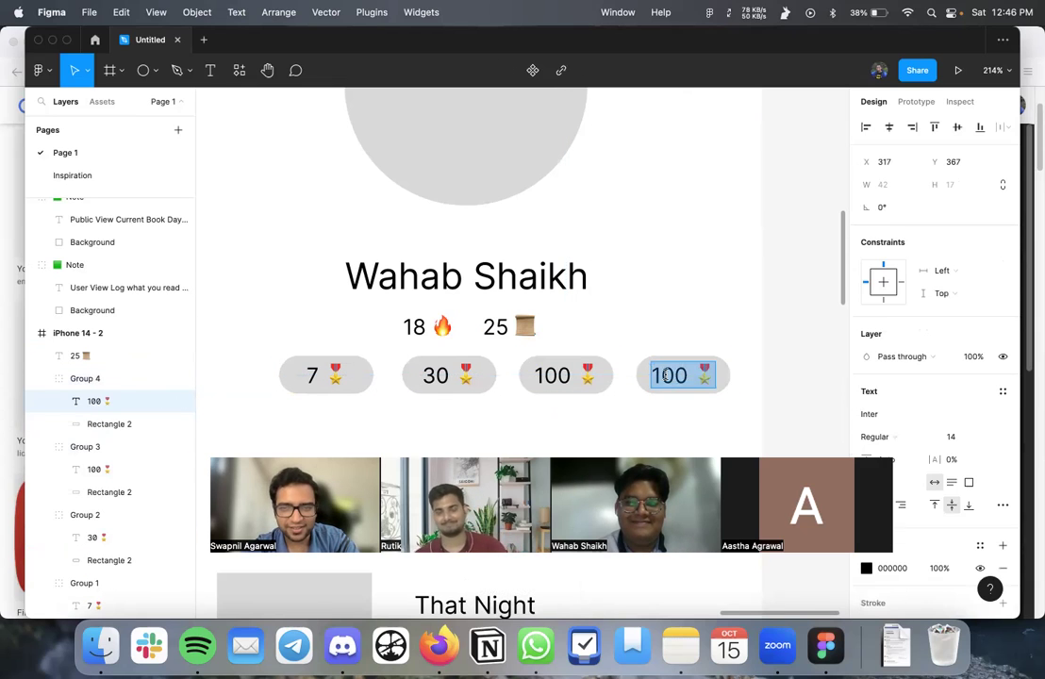
type("364")
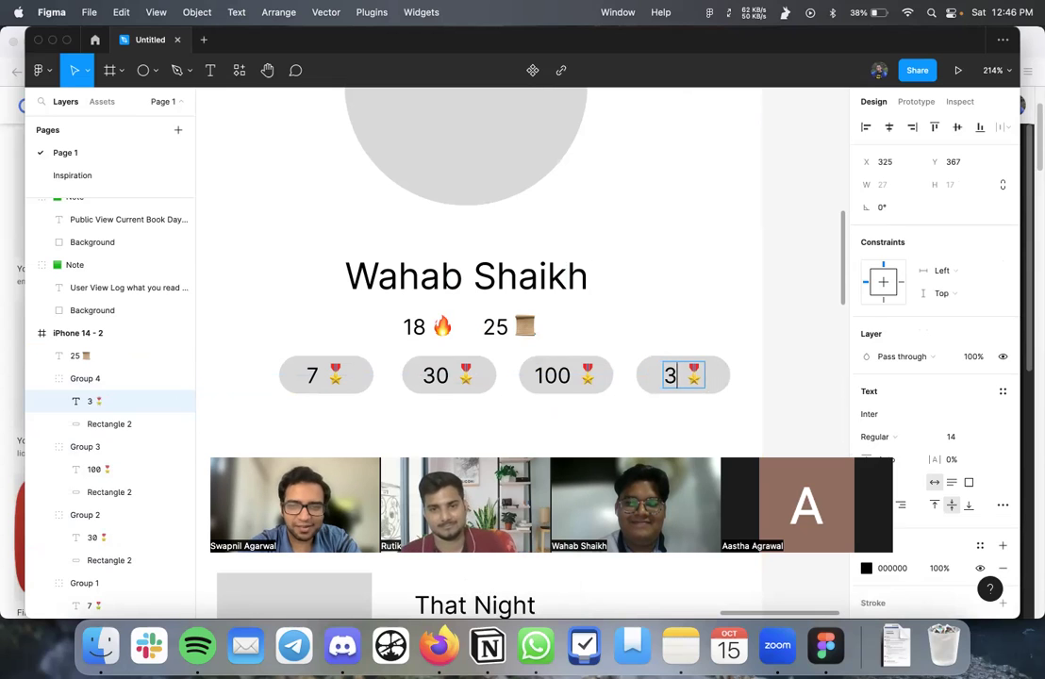
key("BackSpace")
type("5")
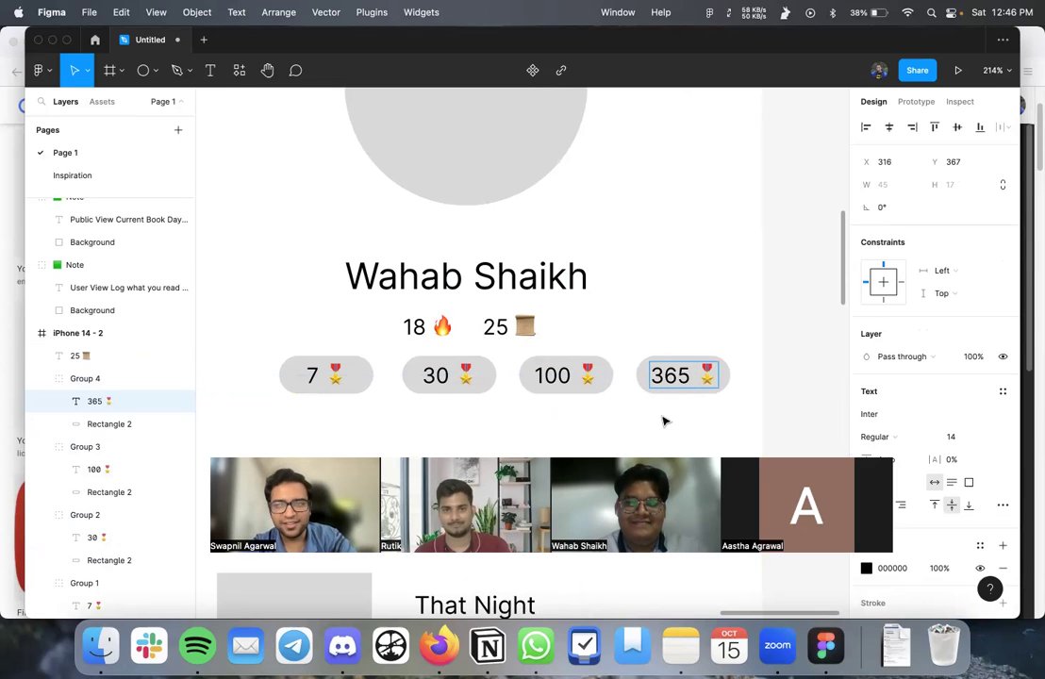
key("Escape")
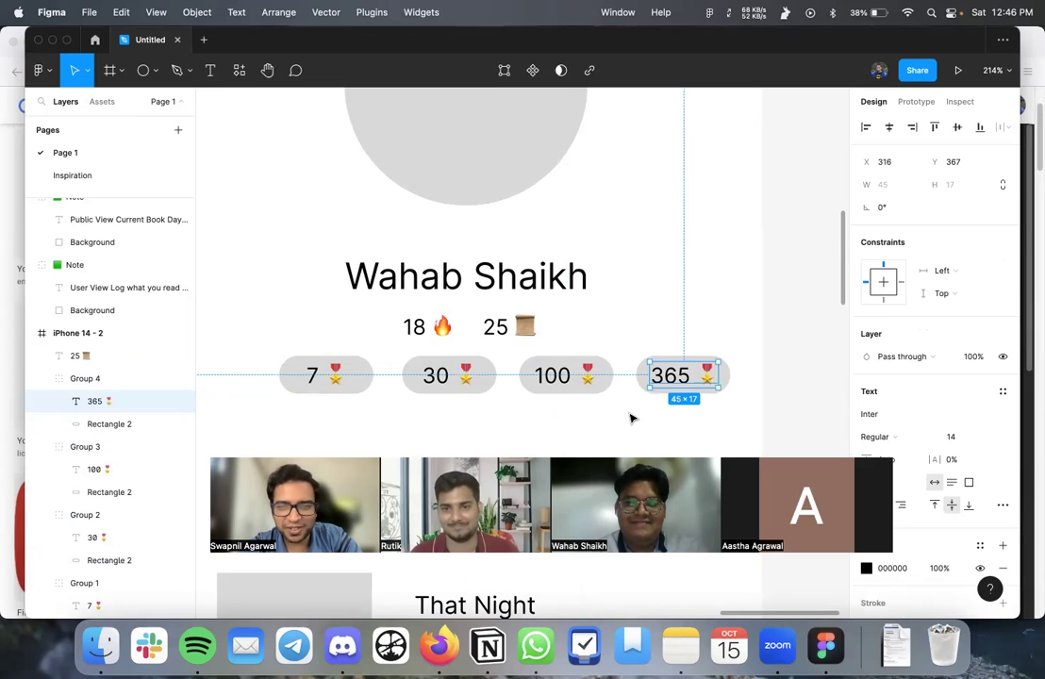
scroll(631, 416, "down", 3)
key("Escape")
- Tidy up the 7, 30, 100 and 365 badges with even spacing and centre the row in the phone frame
left_click_drag(345, 360, 708, 423)
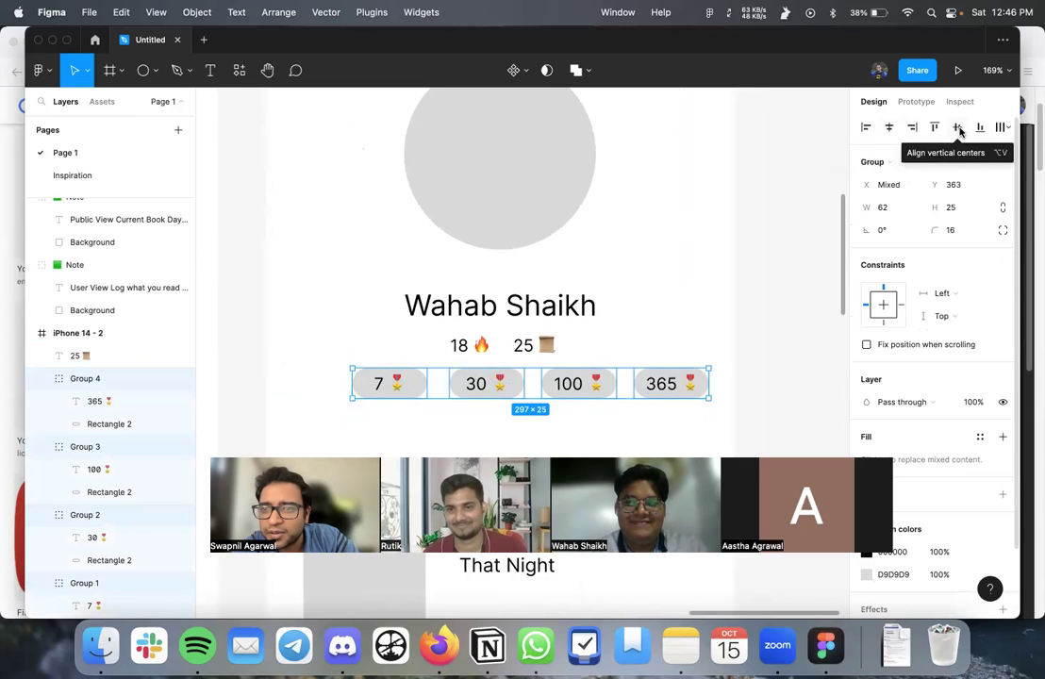
left_click(1002, 128)
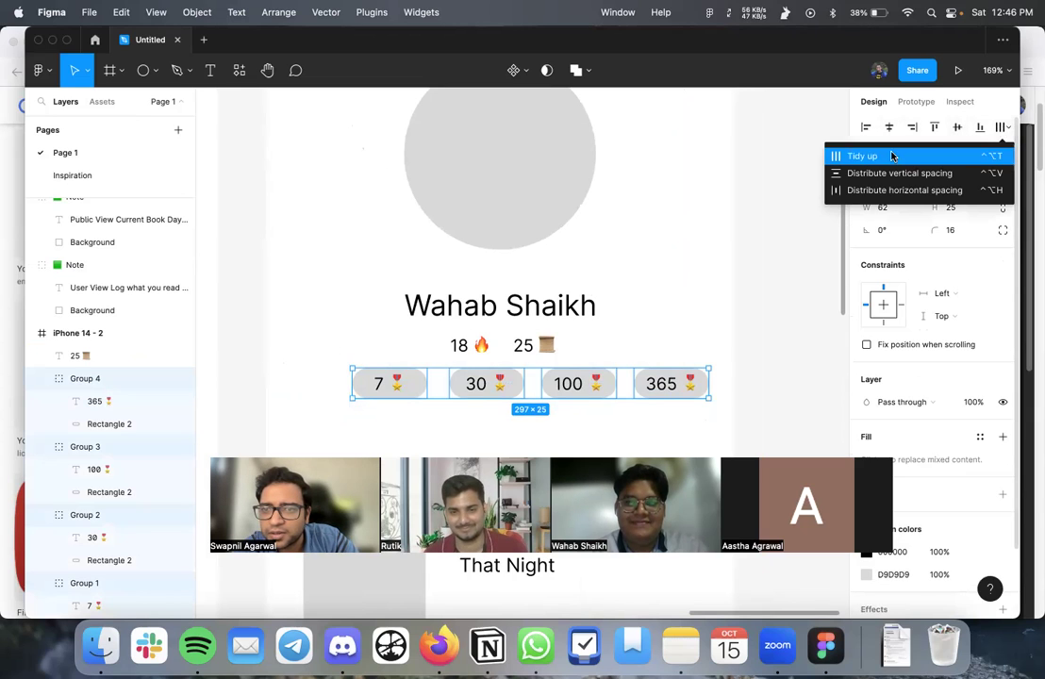
left_click(882, 156)
mouse_move(522, 387)
left_mouse_down()
mouse_move(490, 388)
mouse_move(502, 392)
left_mouse_up()
left_click(618, 362)
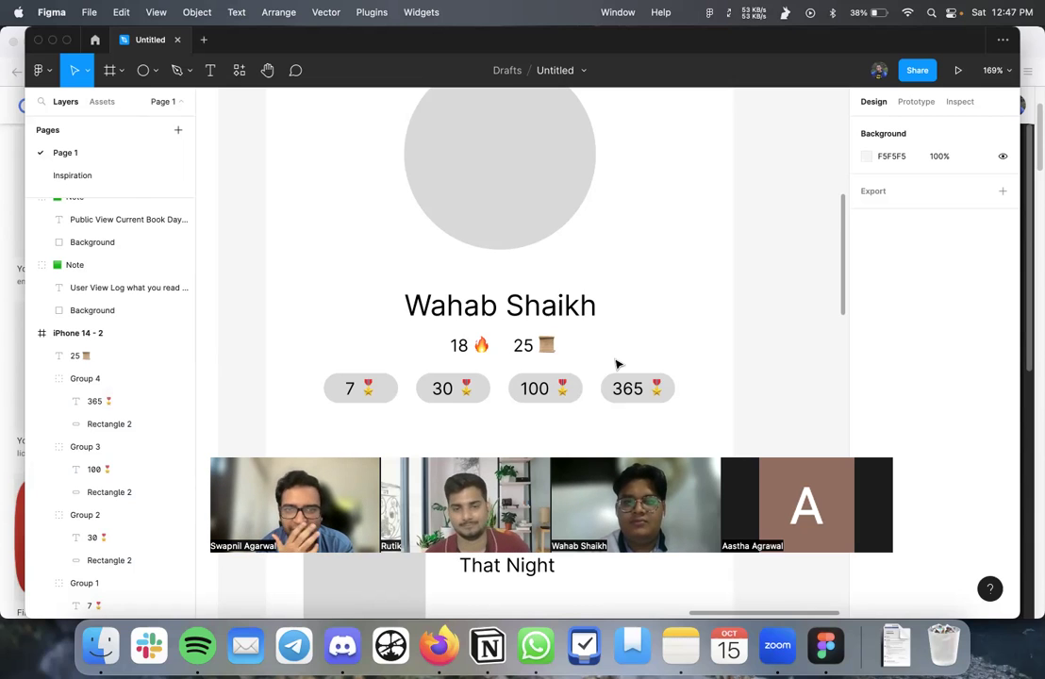
scroll(618, 364, "down", 3)
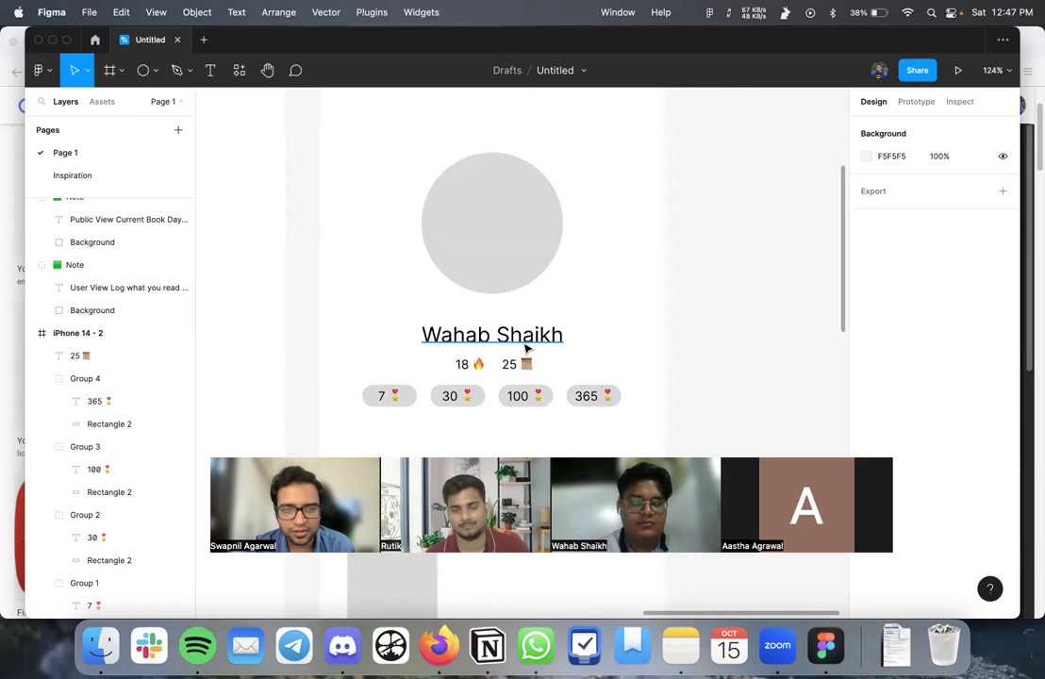
scroll(597, 368, "down", 1)
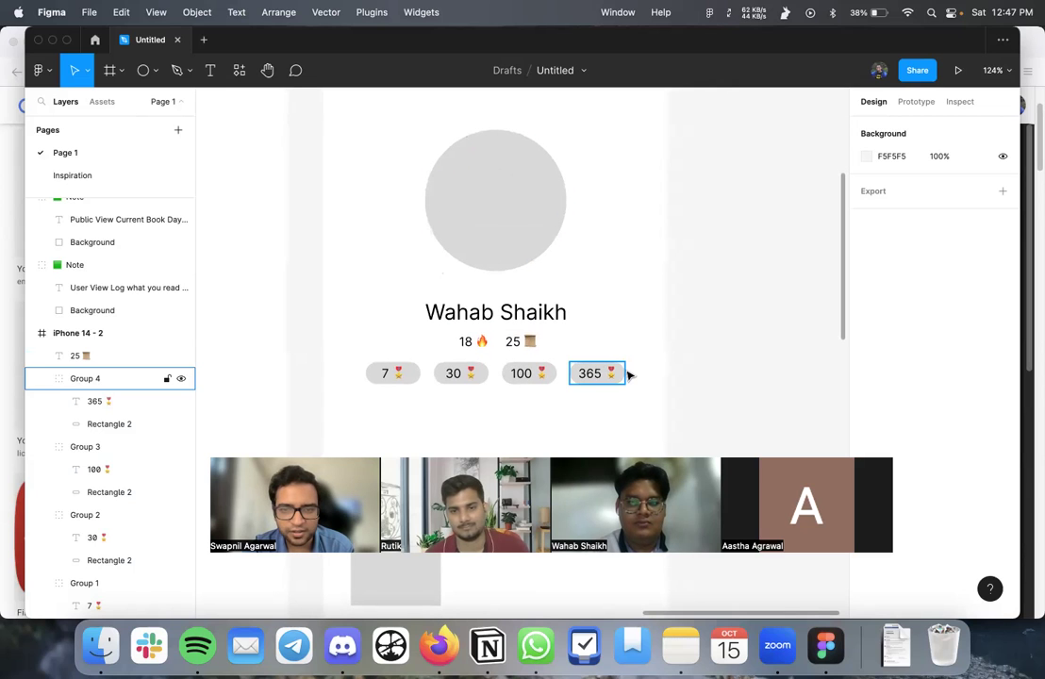
scroll(628, 374, "down", 3)
scroll(538, 411, "down", 3)
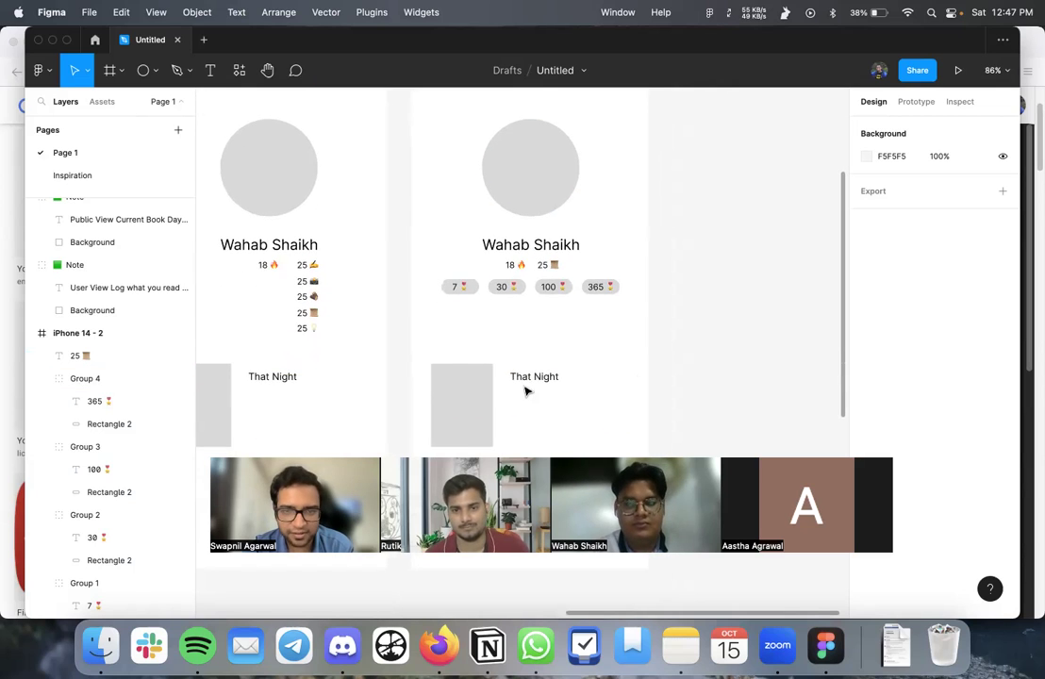
scroll(526, 392, "up", 4)
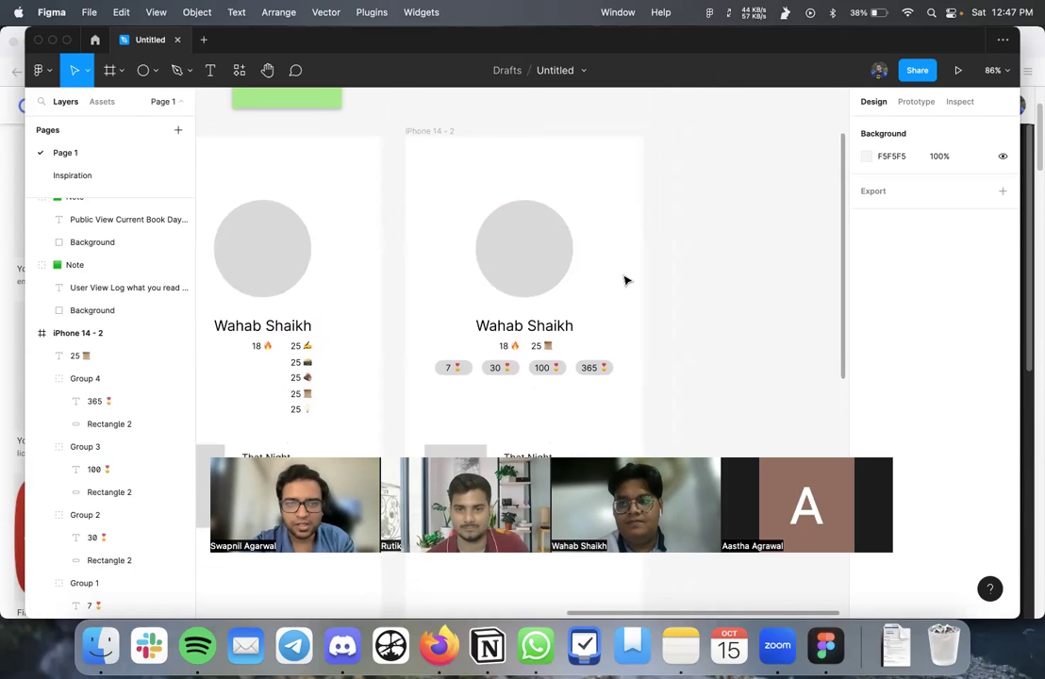
scroll(627, 280, "down", 2)
scroll(627, 280, "down", 3)
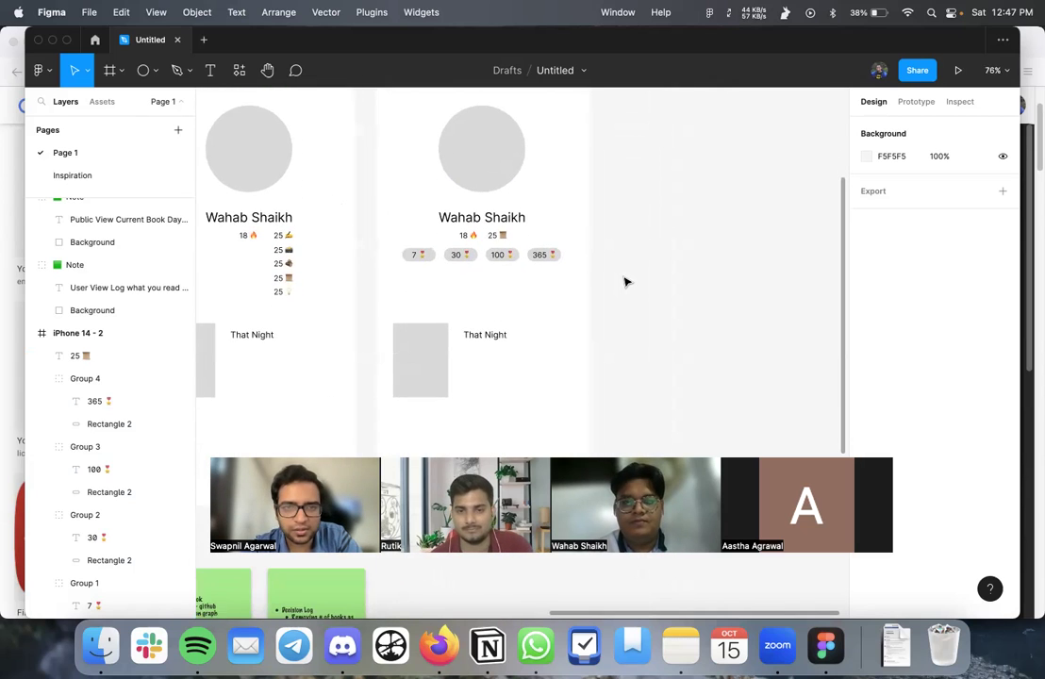
scroll(627, 281, "up", 3)
left_click(471, 349)
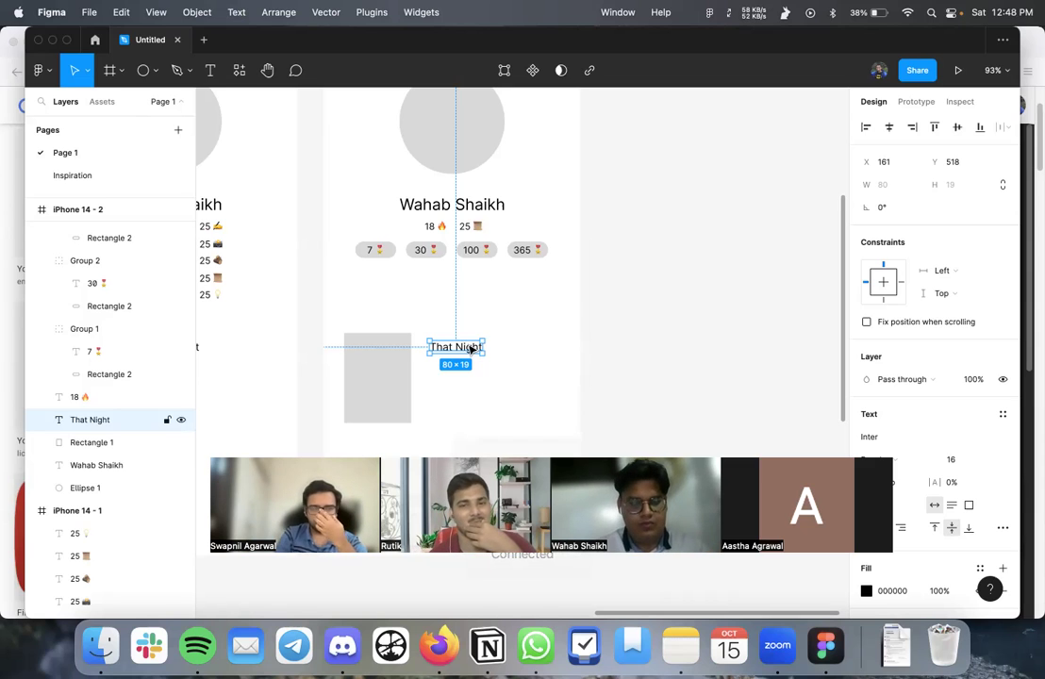
- Duplicate the That Night title below itself and retype the copy as the author's name
left_click(616, 360)
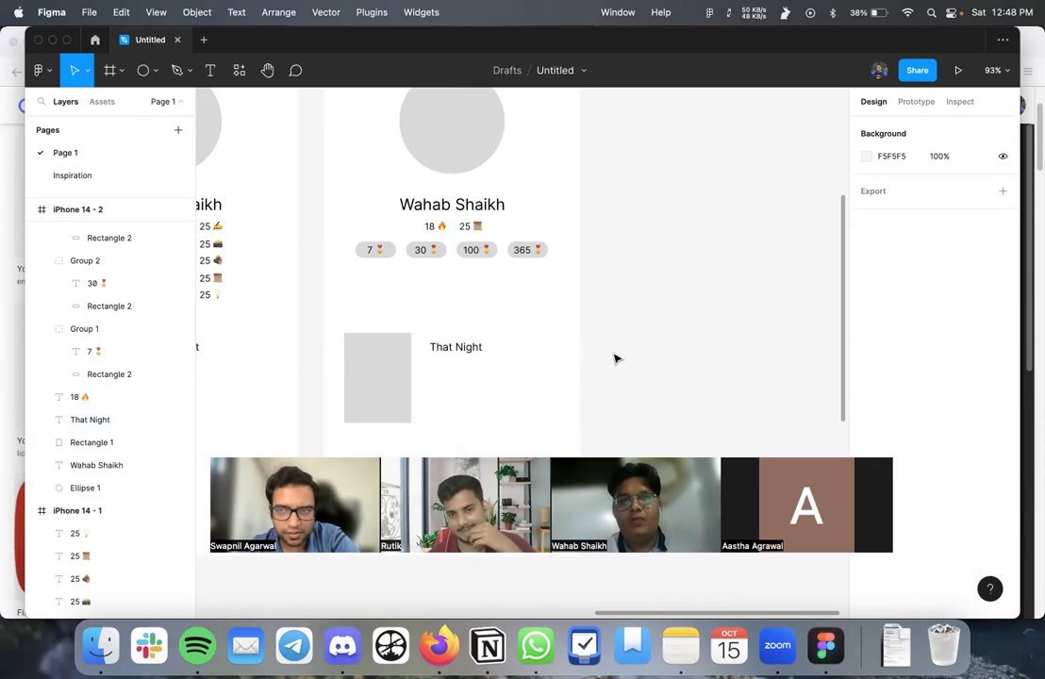
scroll(613, 357, "up", 3)
scroll(510, 330, "down", 1)
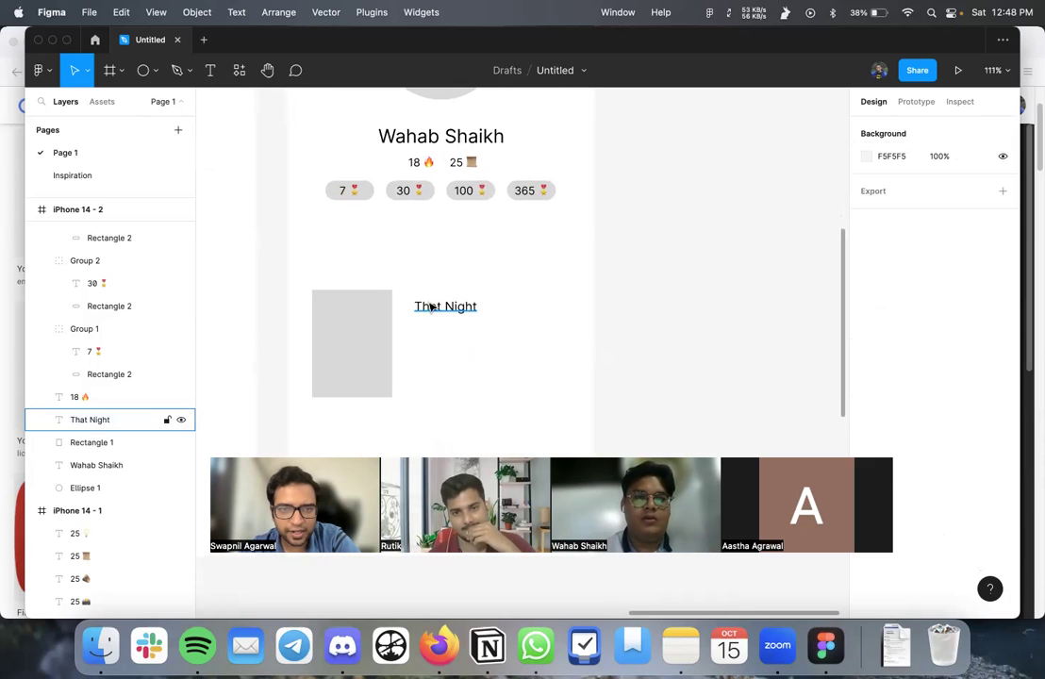
left_click(435, 315)
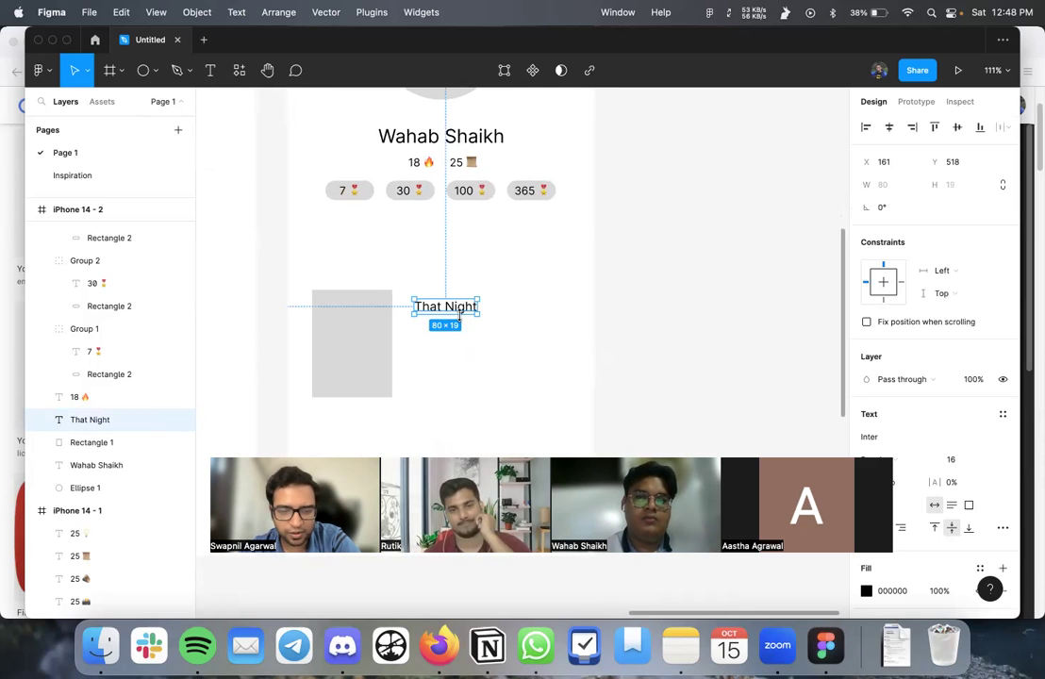
key("super+d")
left_click_drag(459, 315, 446, 342)
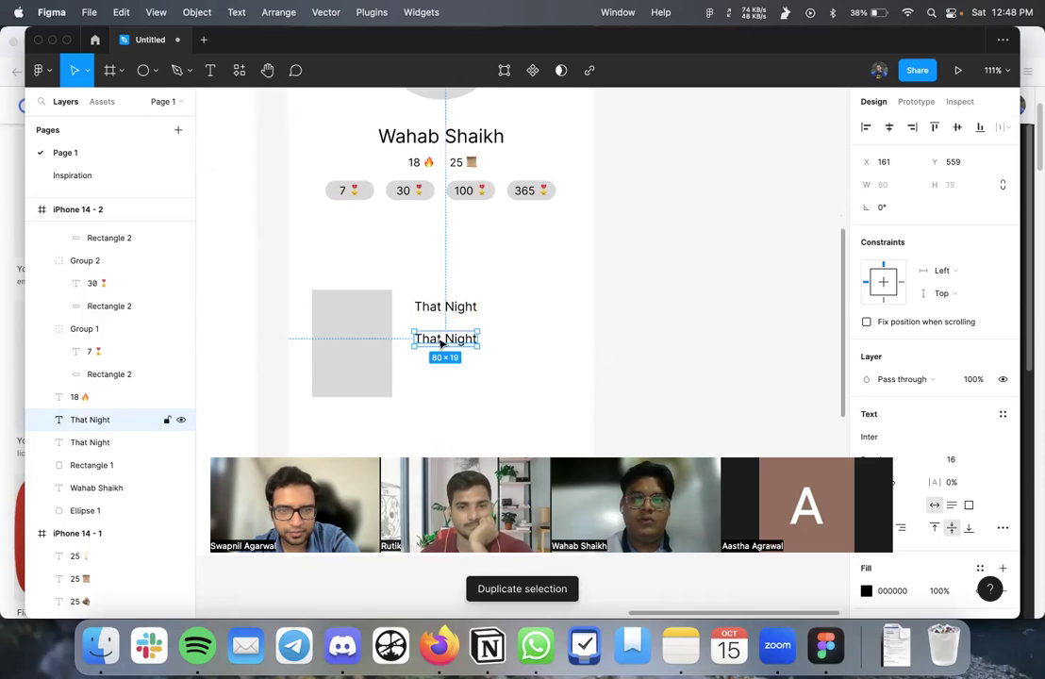
double_click(431, 337)
type("Nidhi")
type(" Upa")
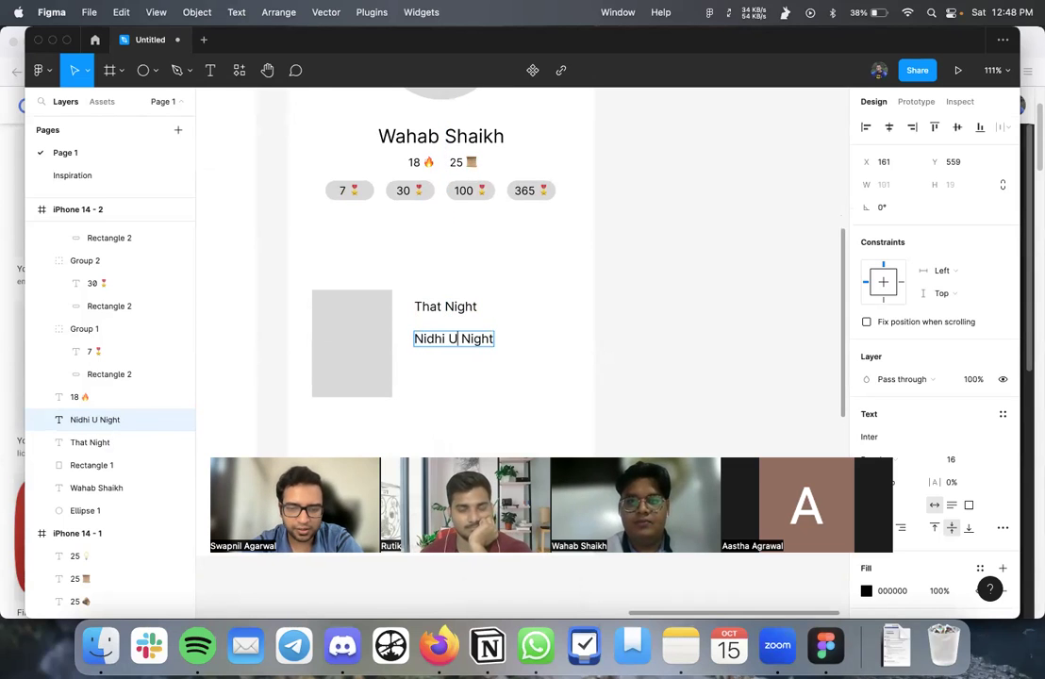
type("dhyay")
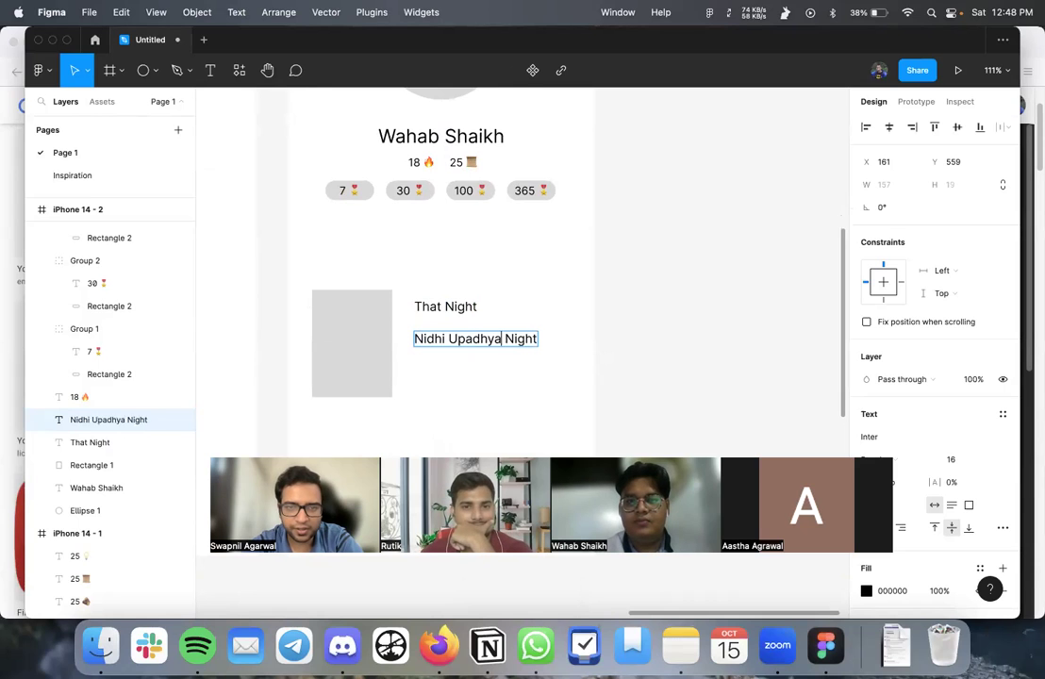
key("Delete")
key("Delete")
key("Delete")
key("Delete")
key("Delete")
key("Delete")
key("Escape")
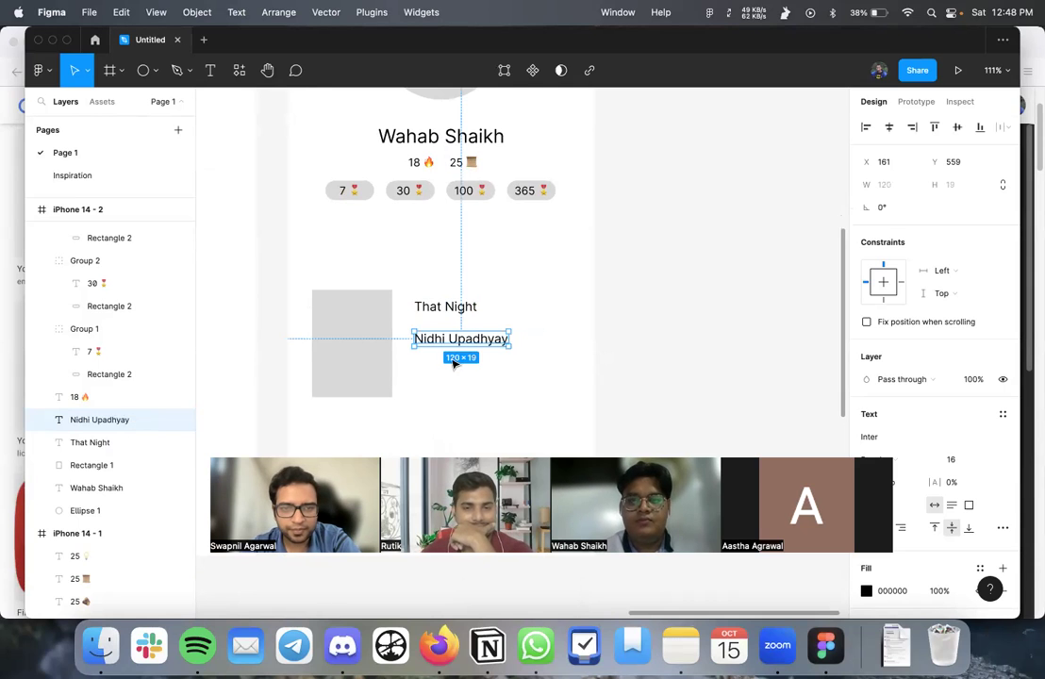
- Set the author line to font size 12 and nudge the That Night title down
left_click(989, 463)
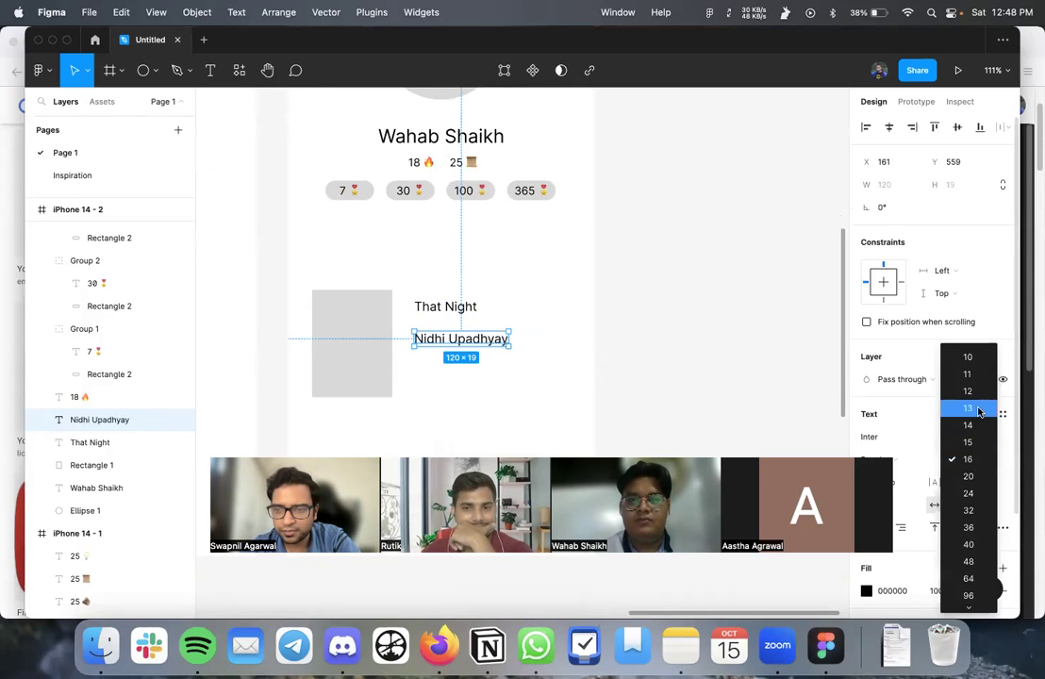
left_click(972, 392)
left_click(566, 366)
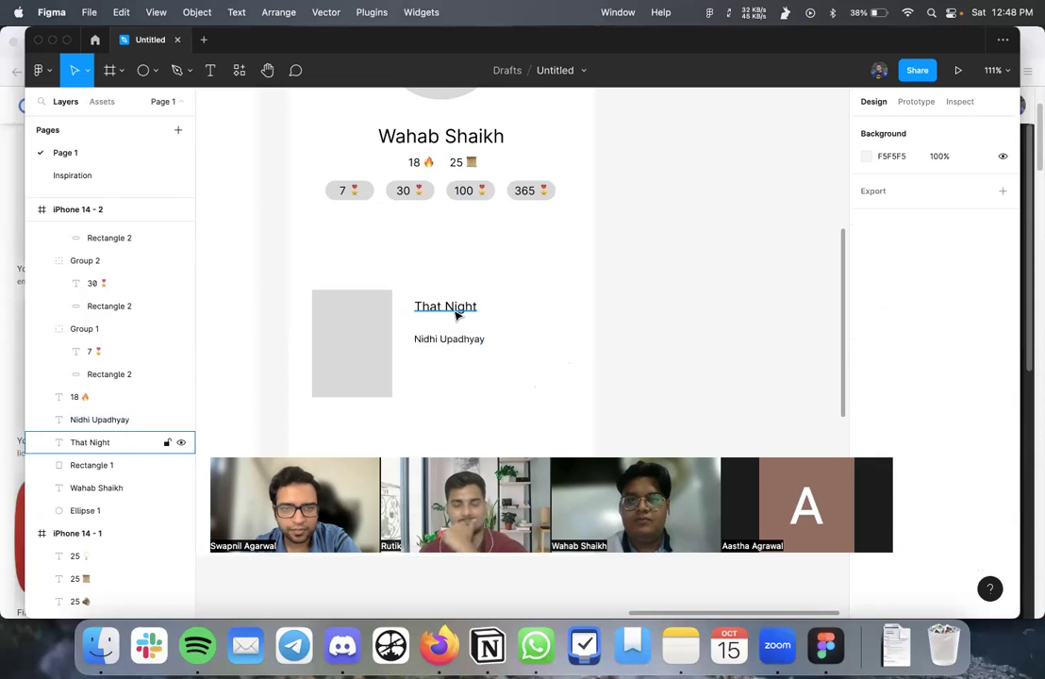
mouse_move(454, 314)
left_mouse_down()
mouse_move(457, 356)
mouse_move(456, 326)
left_mouse_up()
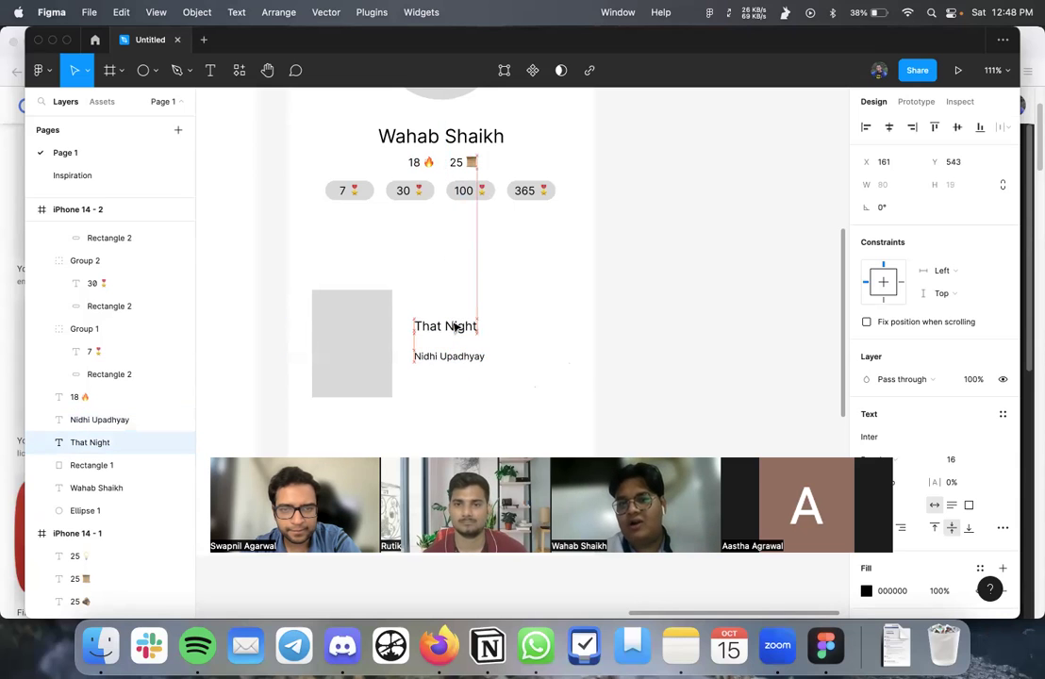
left_click(536, 326)
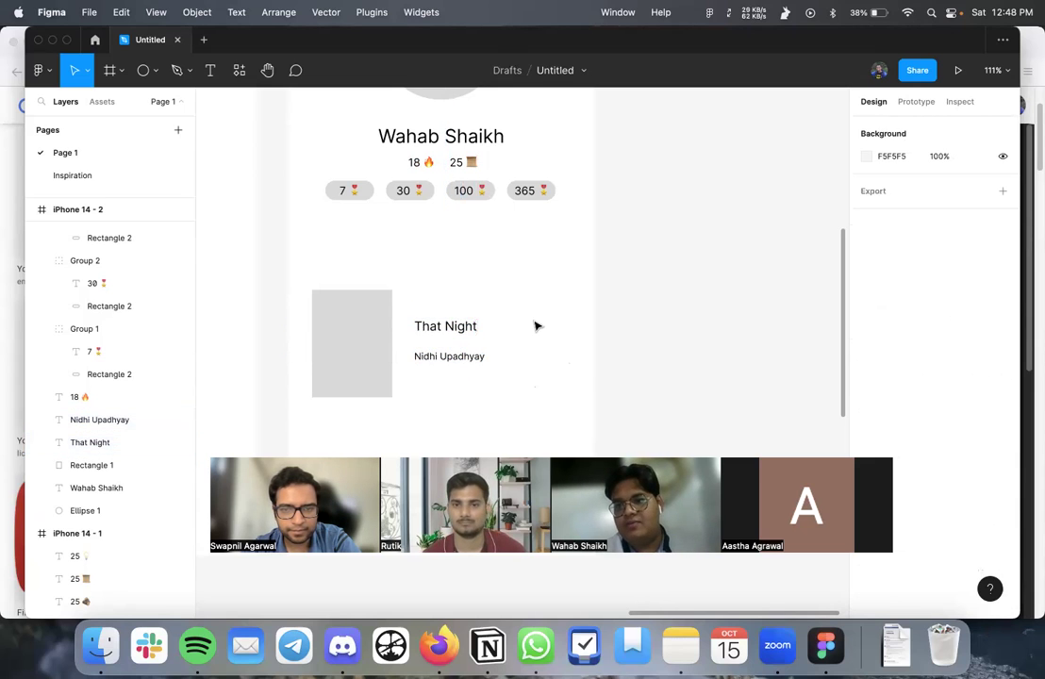
scroll(536, 327, "down", 5)
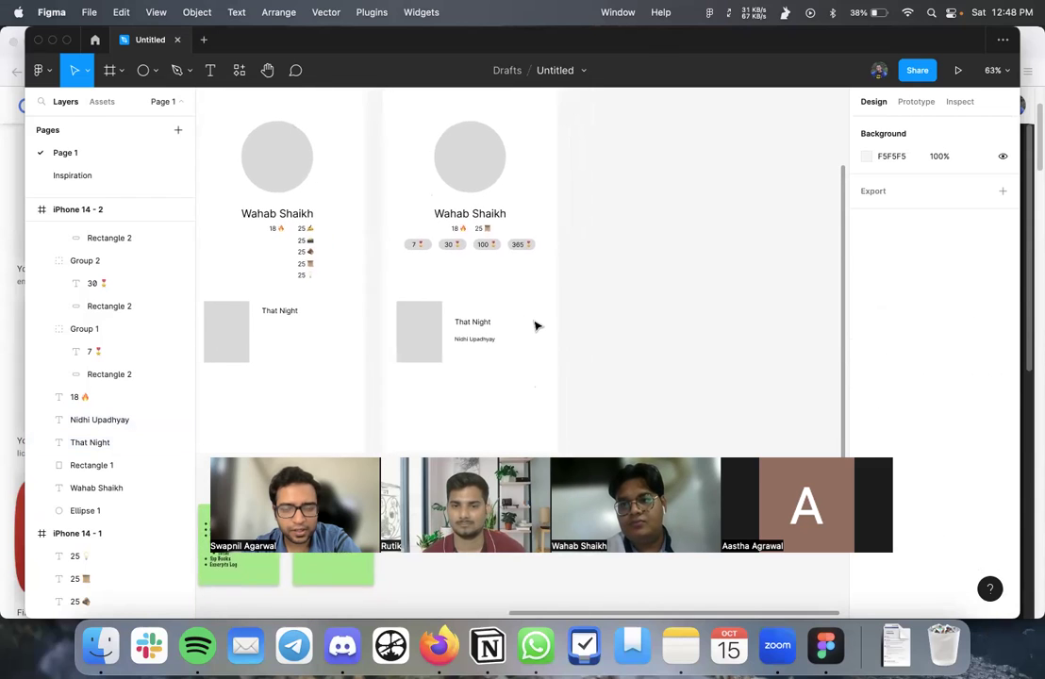
scroll(536, 326, "up", 1)
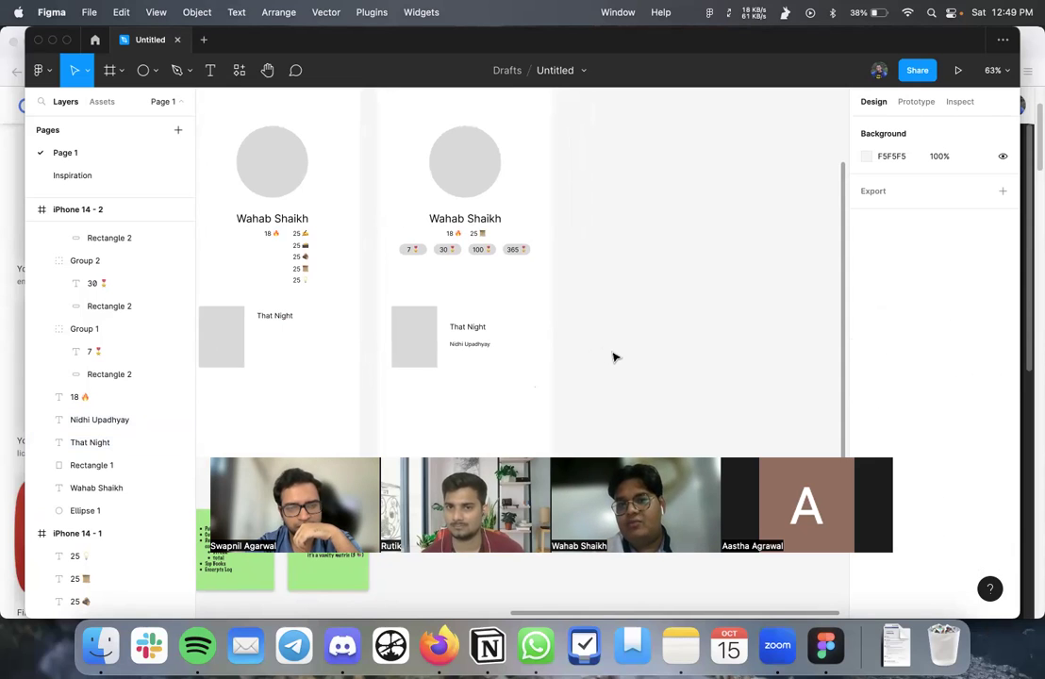
scroll(614, 358, "up", 2)
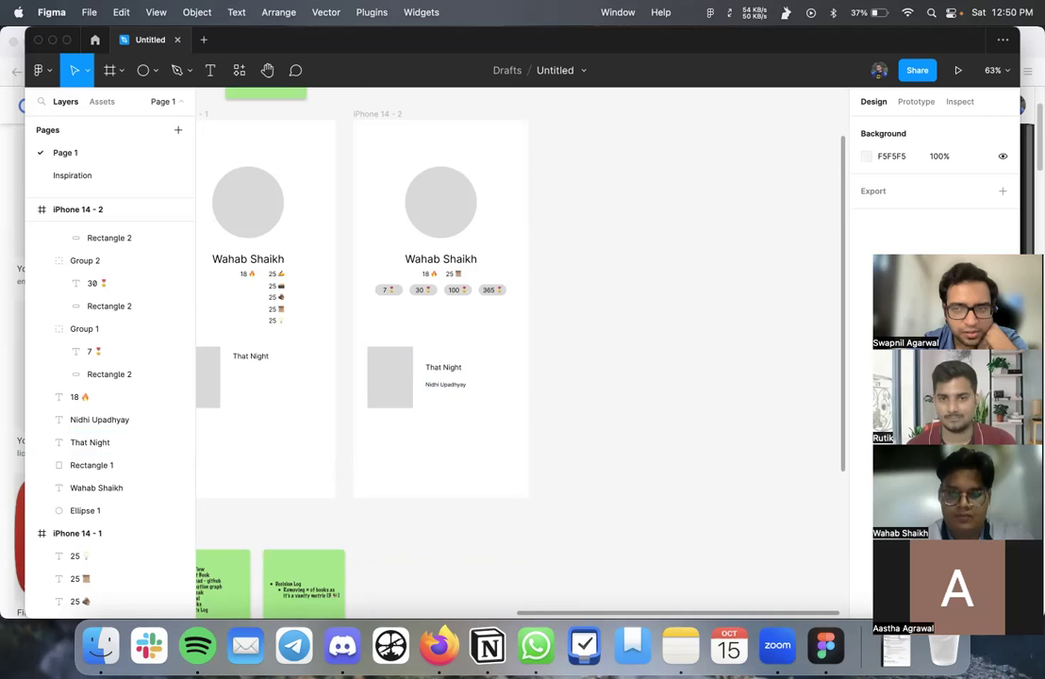
scroll(438, 384, "up", 8)
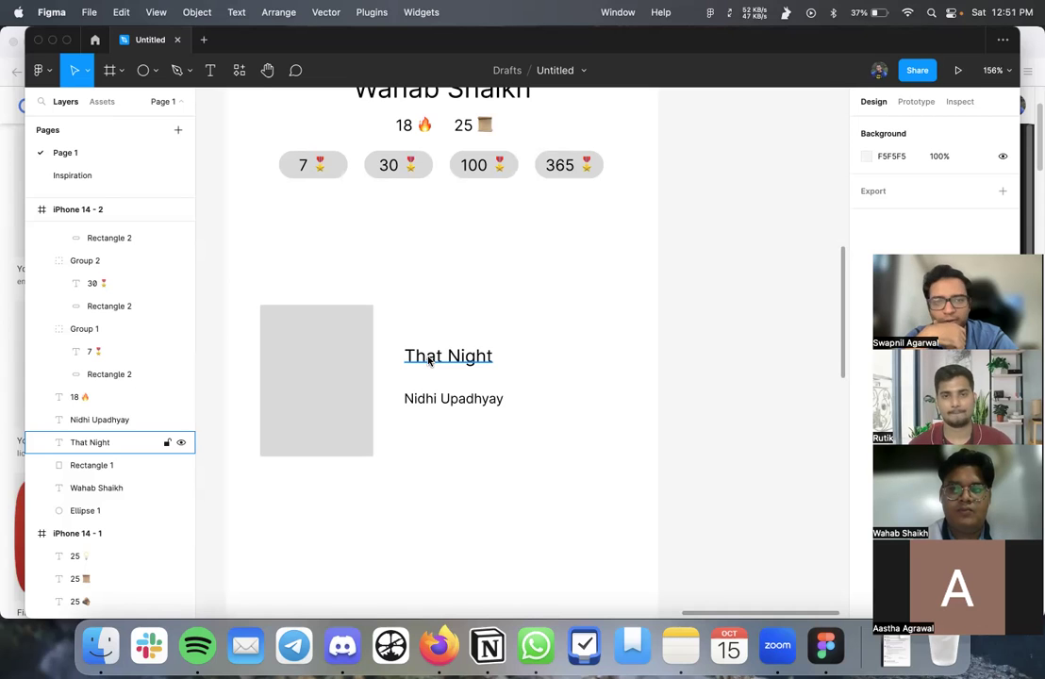
scroll(429, 361, "down", 3)
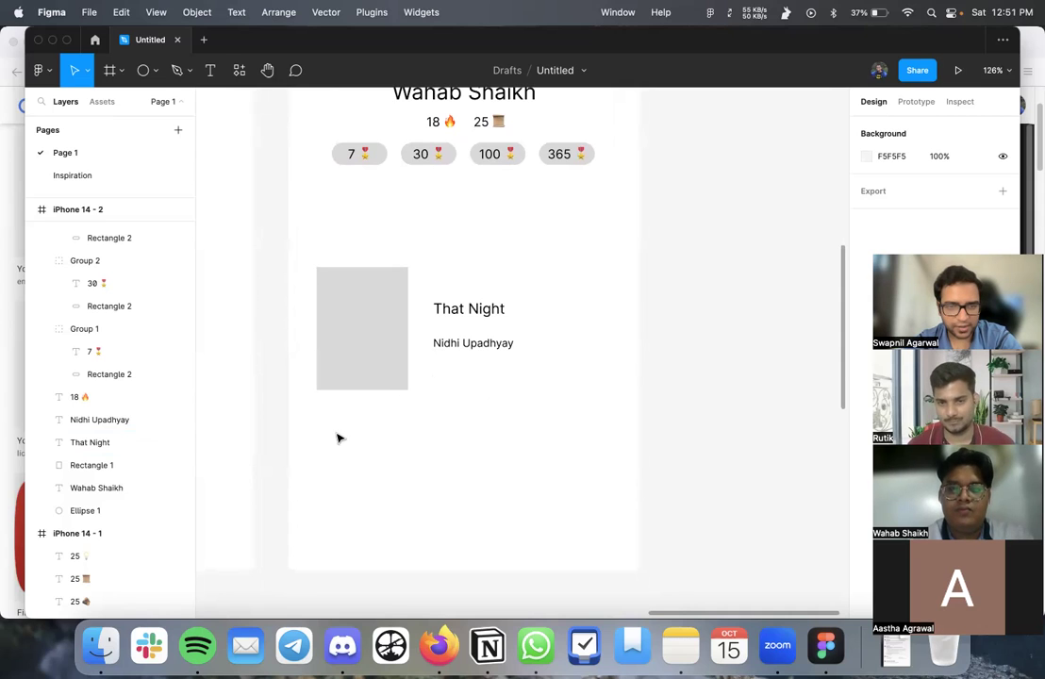
- Draw a text box below the book card, discard it, and select the cover with both lines
key("t")
left_click_drag(317, 412, 614, 543)
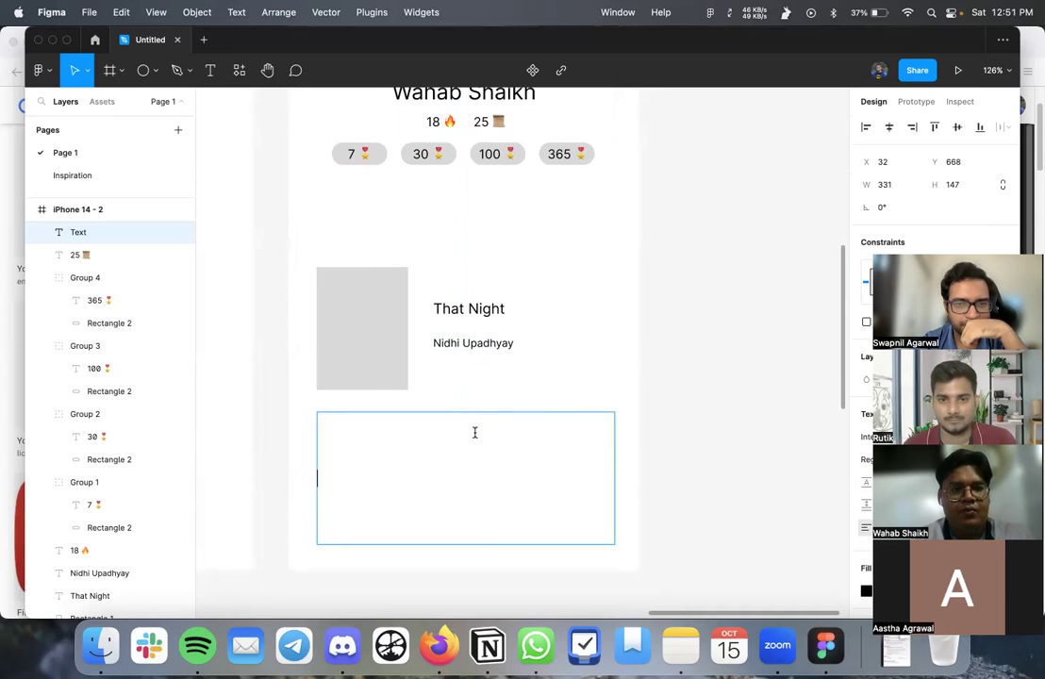
left_click(356, 253)
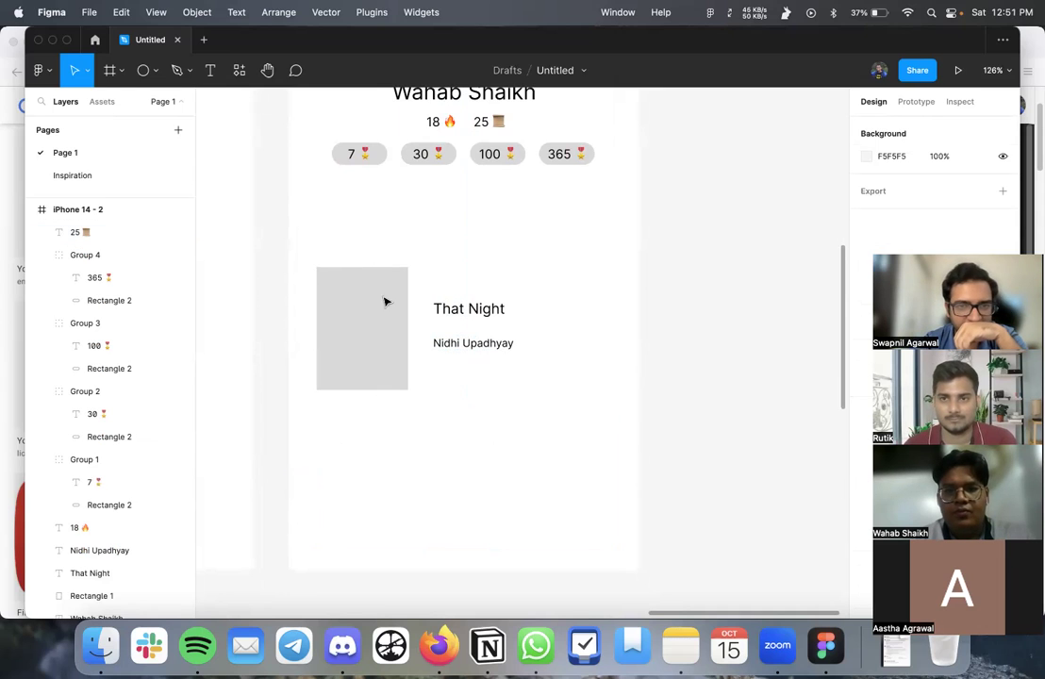
left_click_drag(364, 231, 541, 406)
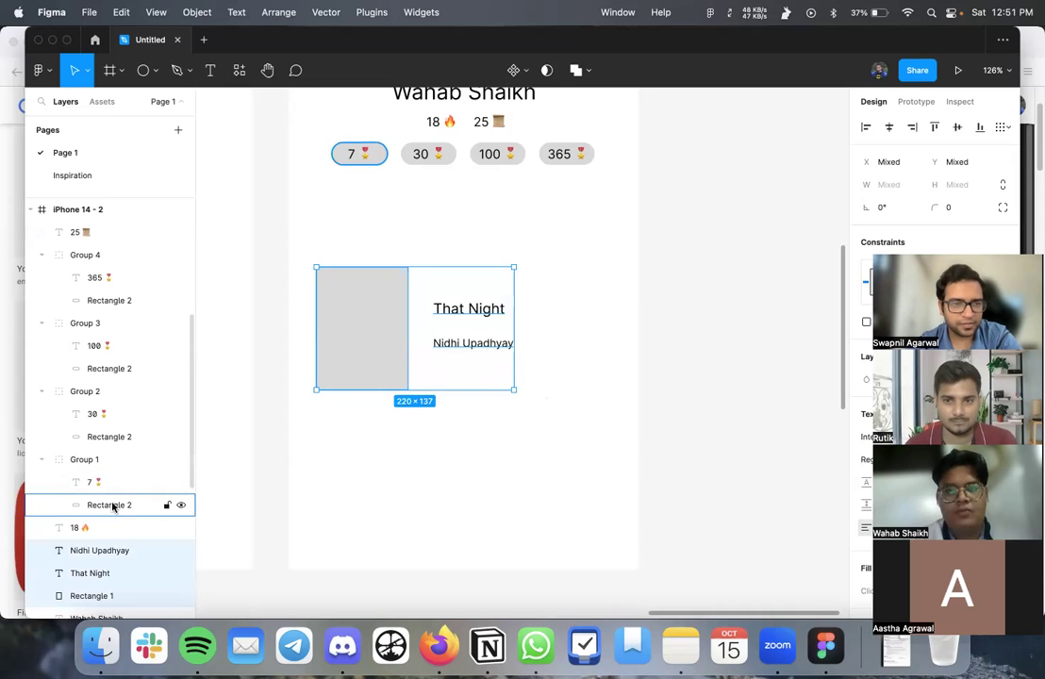
left_click(332, 446)
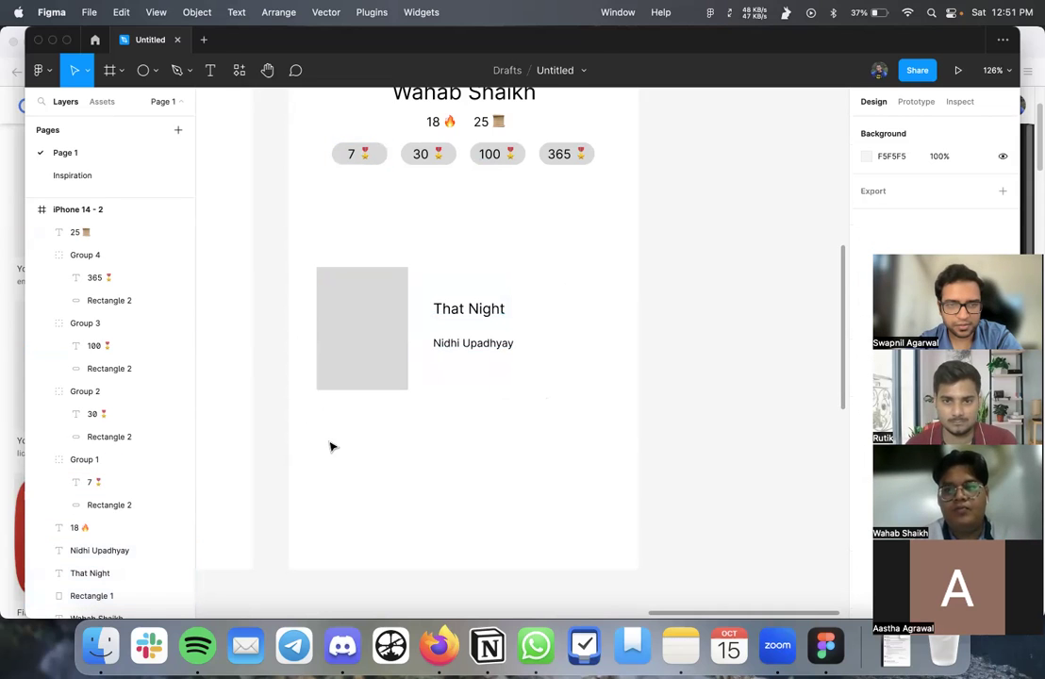
- Add an 'excerpt' text block below the book card and drag the That Night title onto the grey cover
key("t")
left_click_drag(316, 417, 620, 552)
type("excerpt")
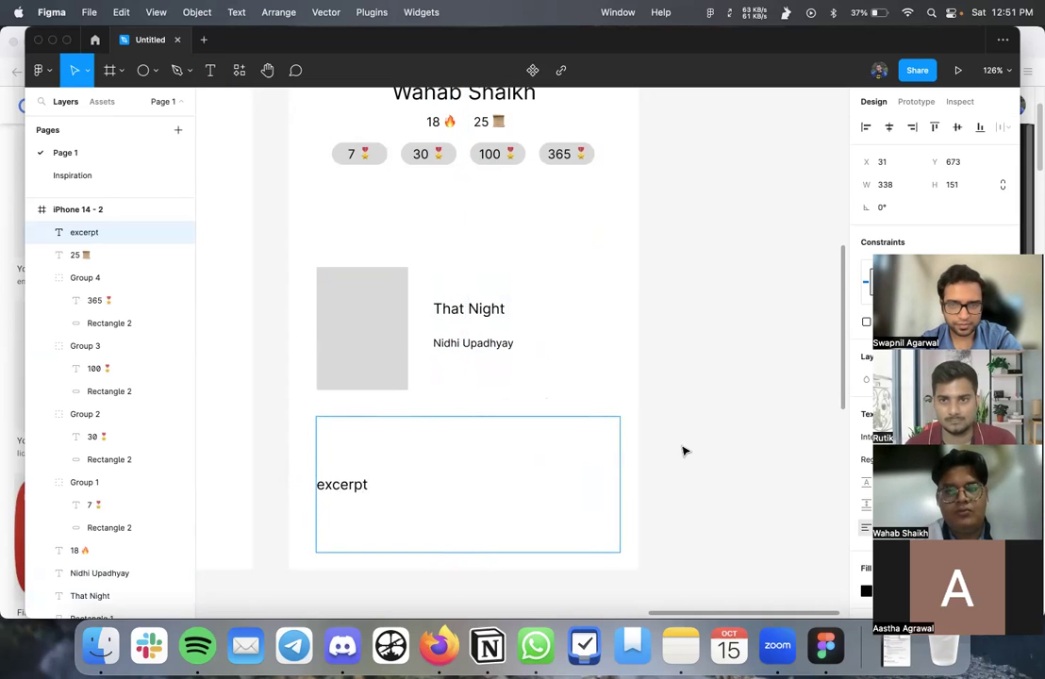
key("Escape")
left_click_drag(471, 312, 365, 305)
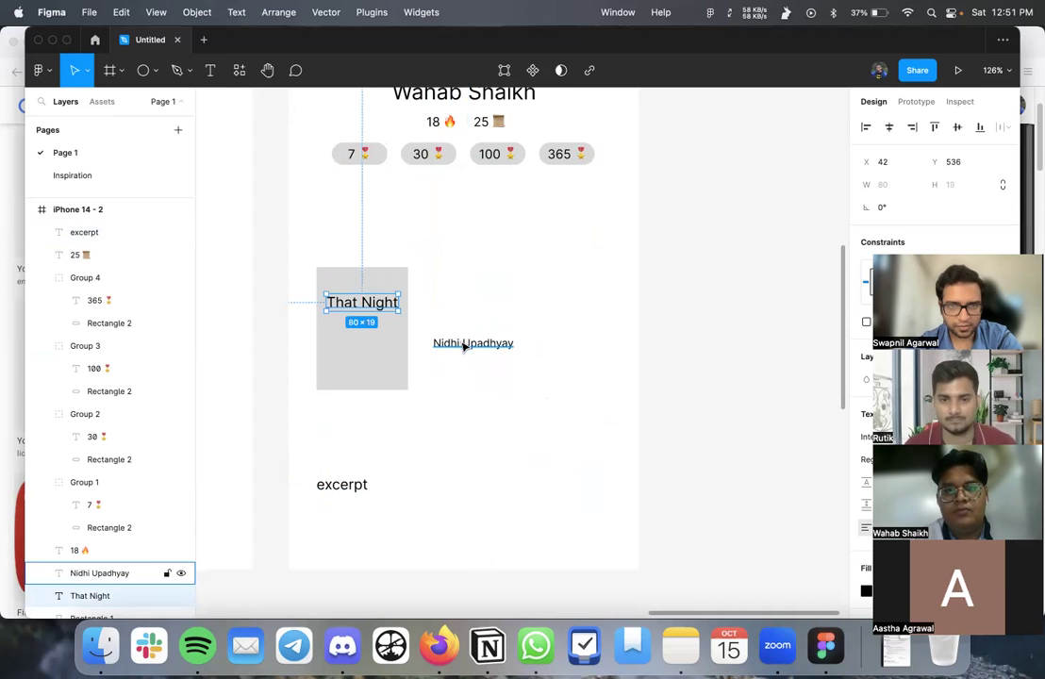
- Place the title and author name on the grey cover and group all three as the book card
key("super+z")
scroll(448, 416, "down", 15)
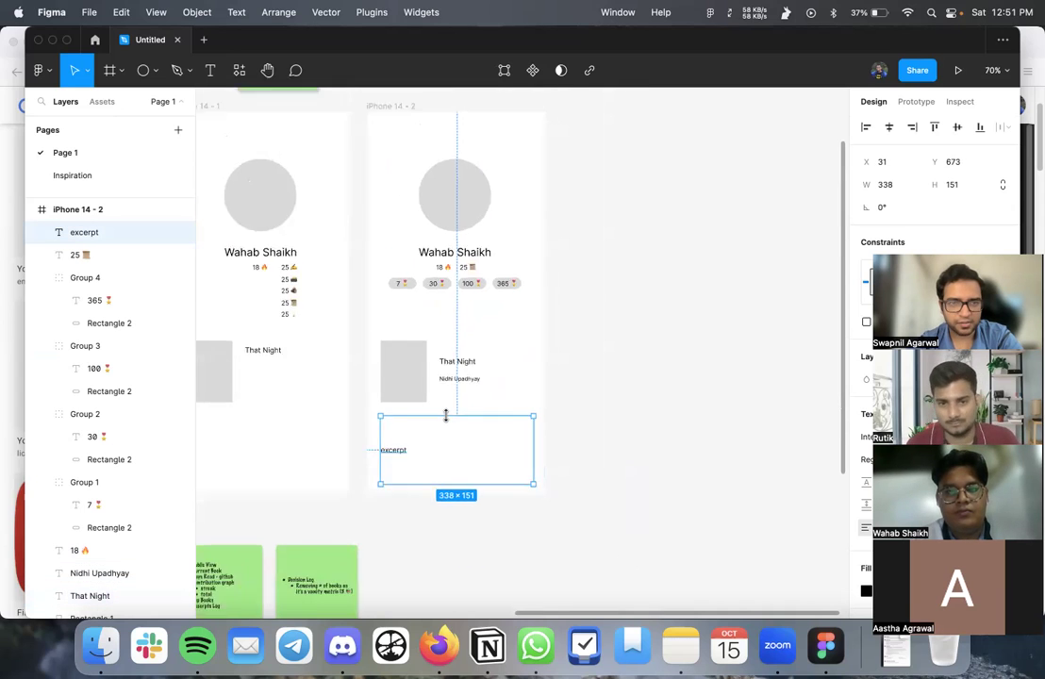
scroll(449, 416, "up", 10)
left_click_drag(442, 321, 359, 315)
left_click_drag(415, 349, 357, 356)
left_click(350, 296)
left_click(358, 355, "shift")
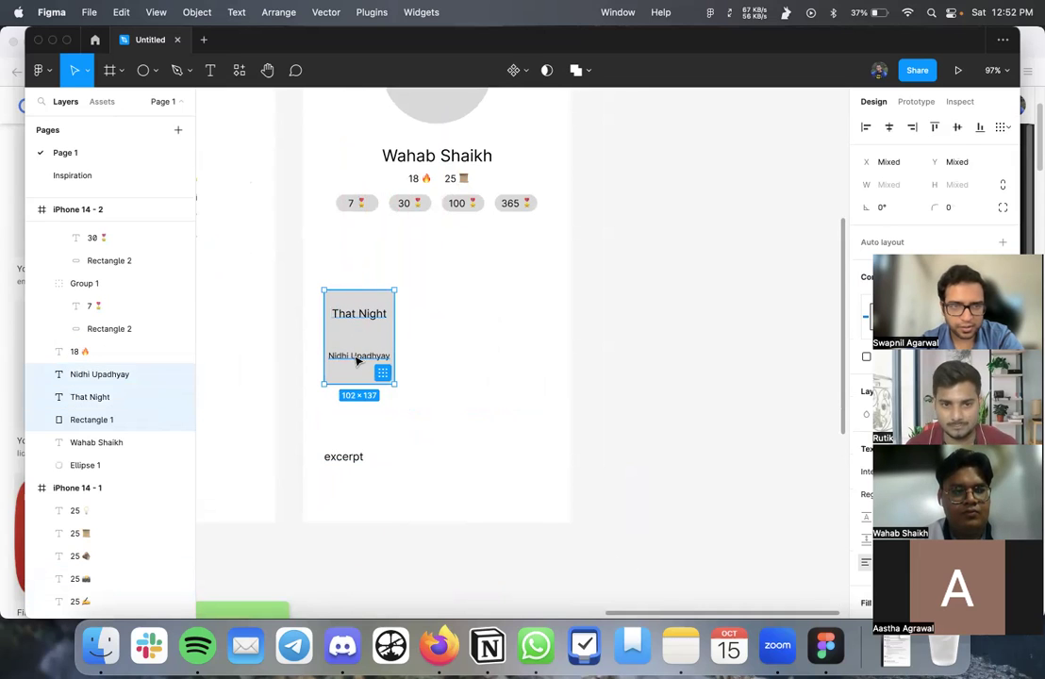
key("super+g")
- Position the shrunken book card beside the excerpt block and start editing the excerpt text
left_click_drag(361, 335, 529, 459)
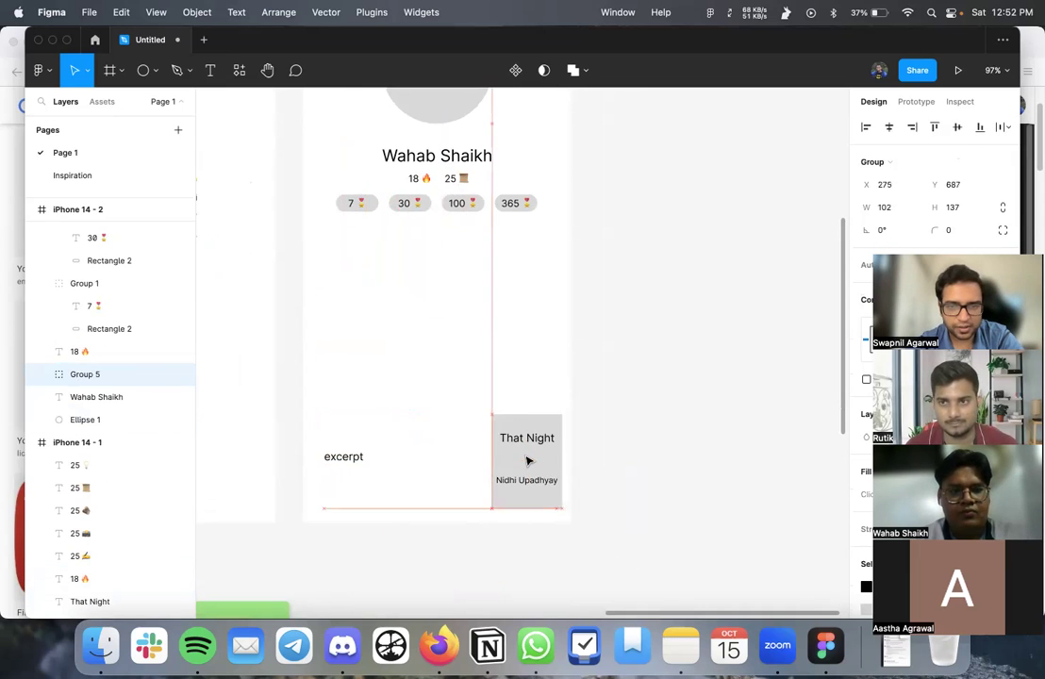
left_click_drag(347, 460, 352, 327)
left_click_drag(537, 423, 533, 332)
left_click_drag(488, 293, 509, 320)
left_click(413, 363)
double_click(355, 326)
left_click(373, 323)
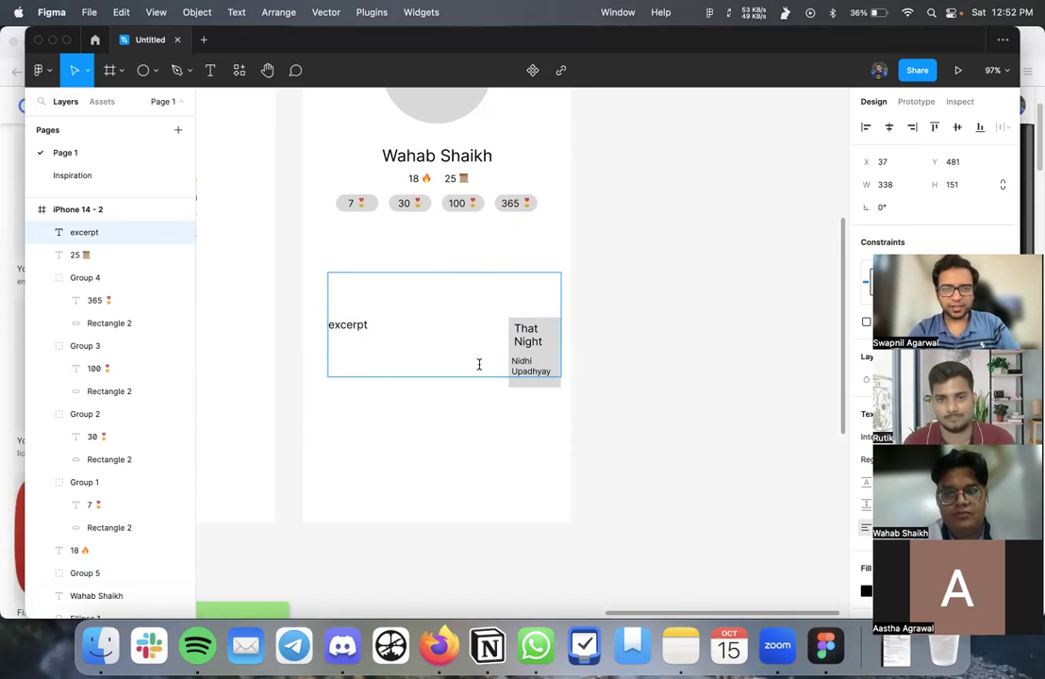
- Add a new line '- That Night by' the author's name under the excerpt placeholder
key("Return")
key("Return")
type("- That Night by Nidhi Upadhyay")
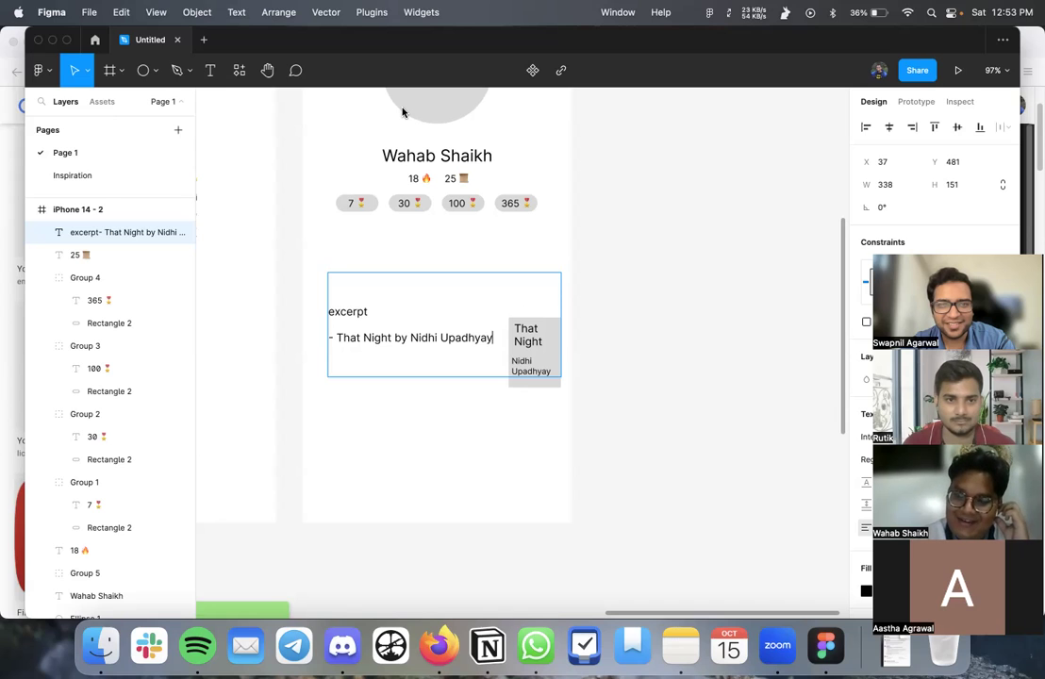
double_click(358, 312)
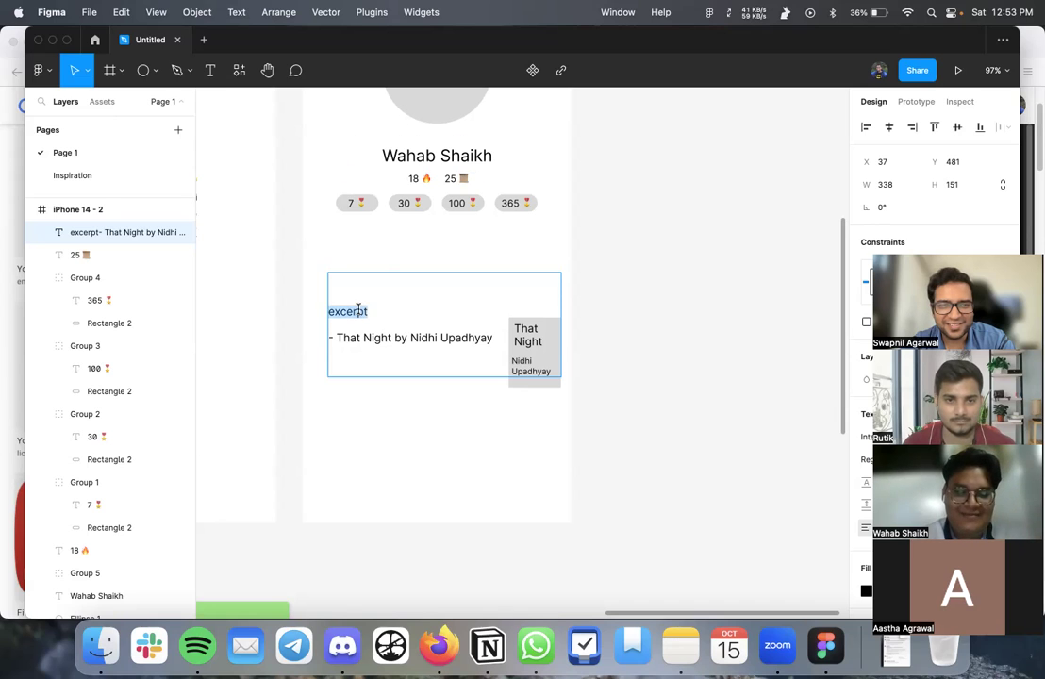
- Try pasting the book passage over the placeholder, restore 'excerpt', and open the clipboard history
key("super+z")
key("super+shift+z")
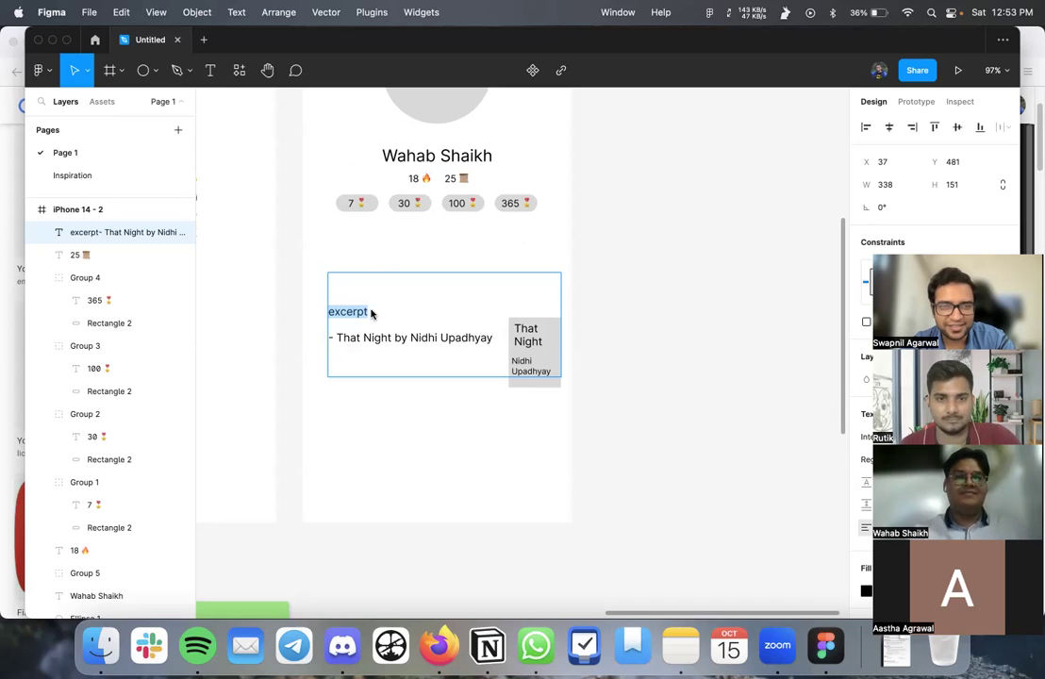
key("super+v")
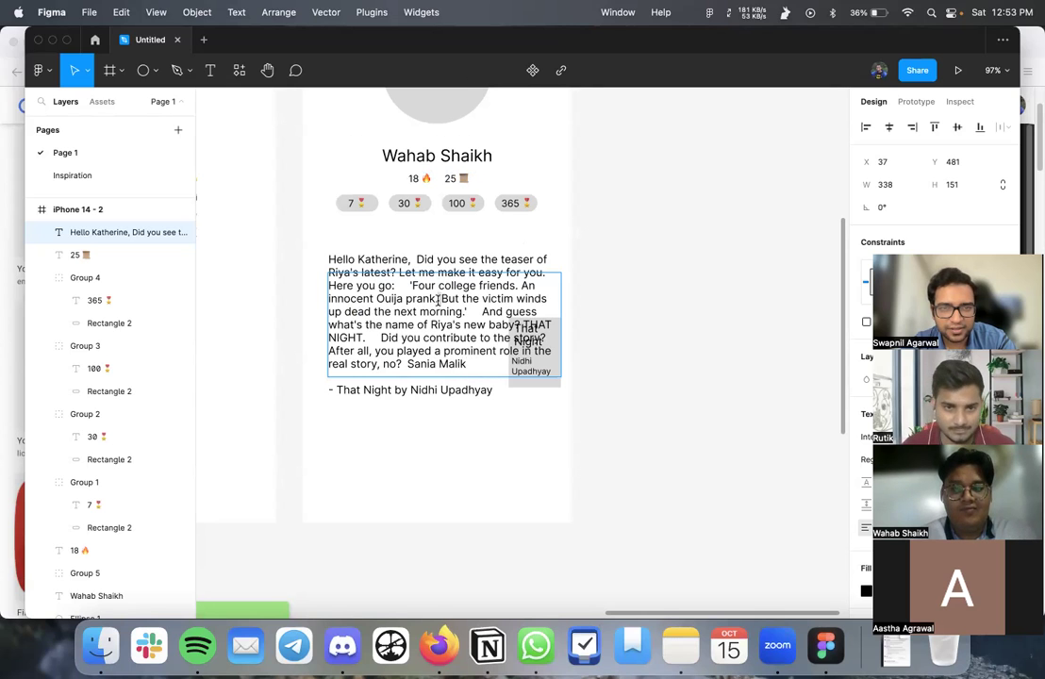
key("super+a")
key("super+c")
scroll(439, 299, "up", 5)
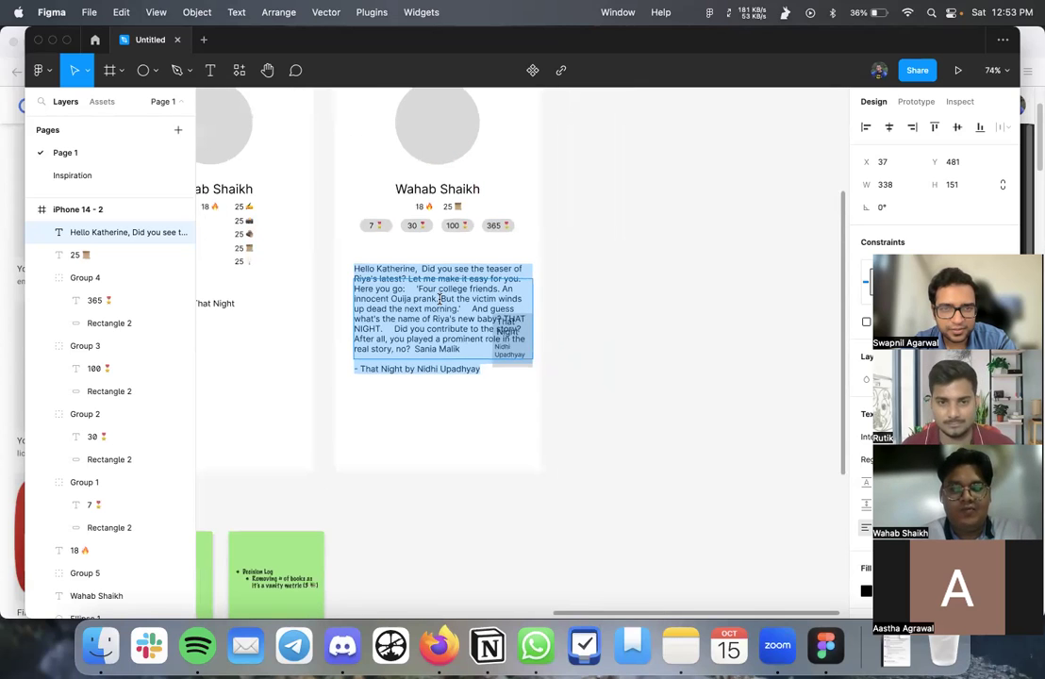
left_click(443, 332)
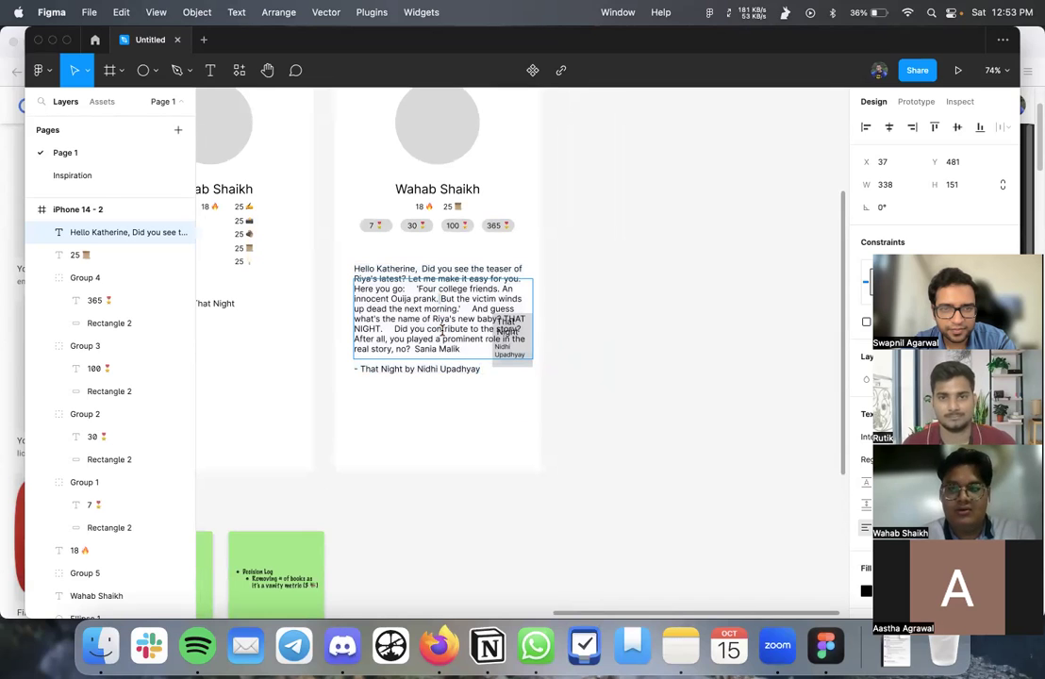
type("excerpt")
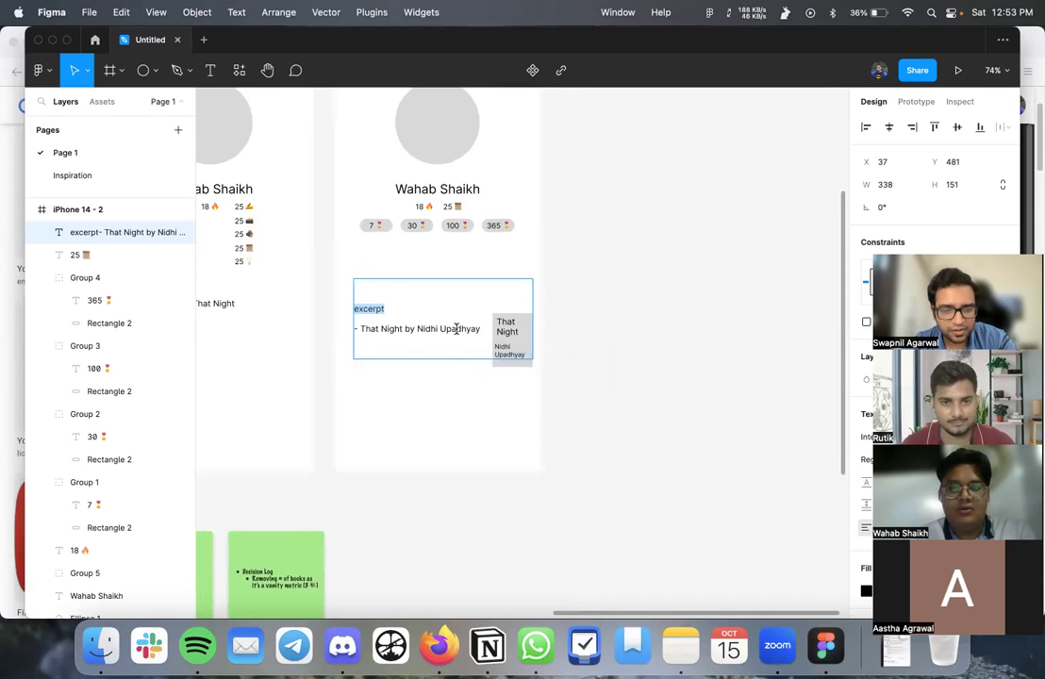
key("shift+super+v")
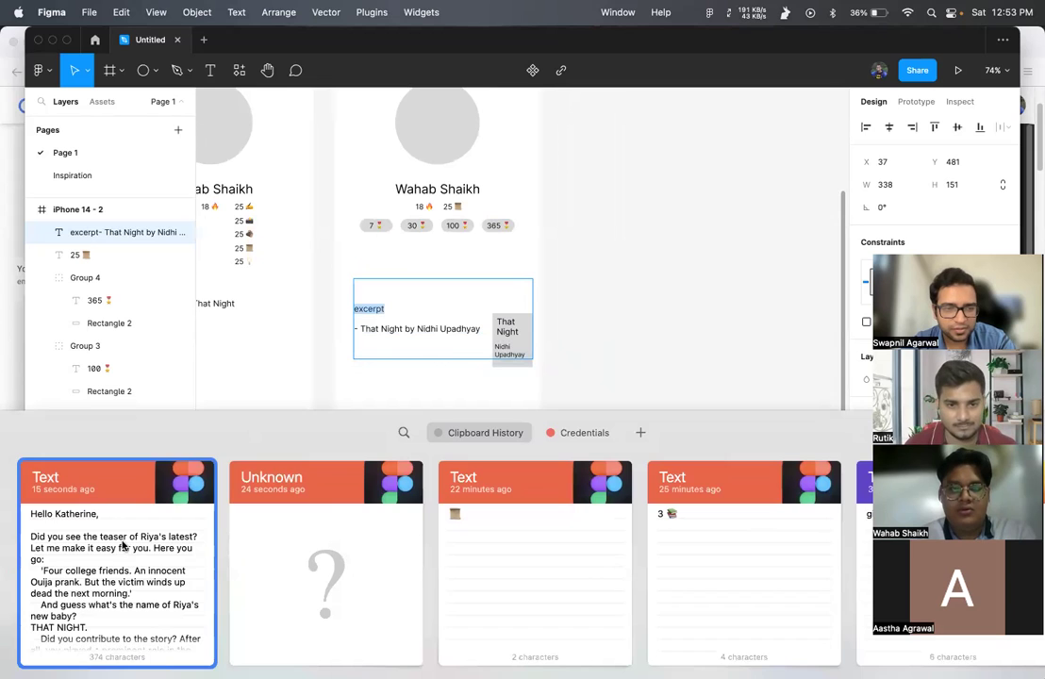
- Paste the clipboard passage over 'excerpt' and drag the That Night card below the text
double_click(109, 472)
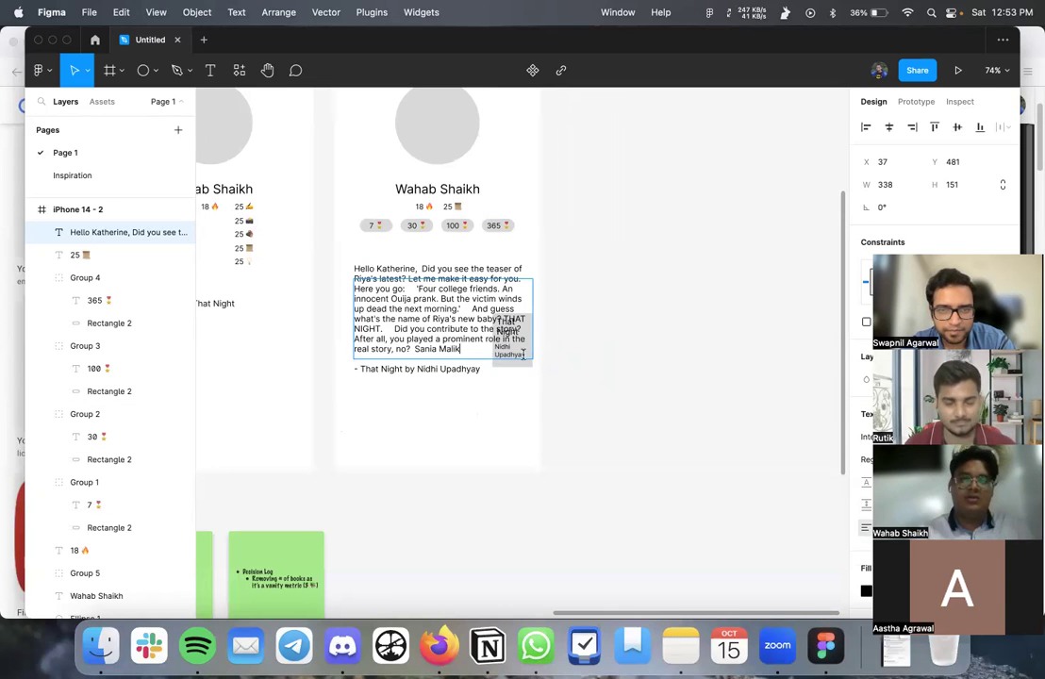
scroll(511, 349, "up", 5)
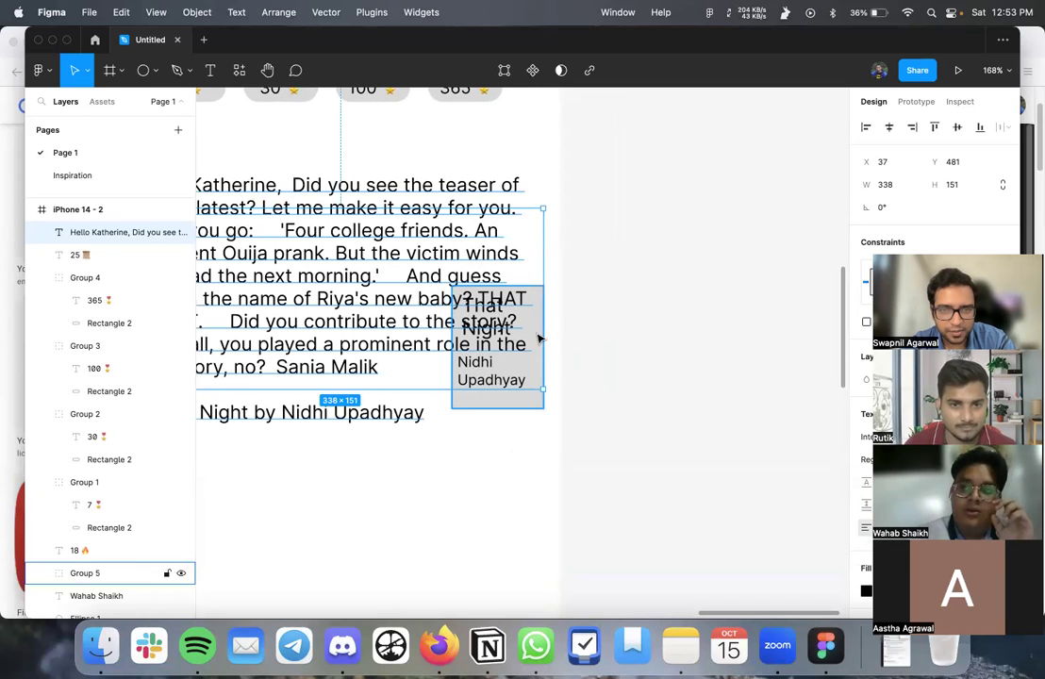
double_click(525, 405)
left_click_drag(528, 404, 524, 551)
key("super+z")
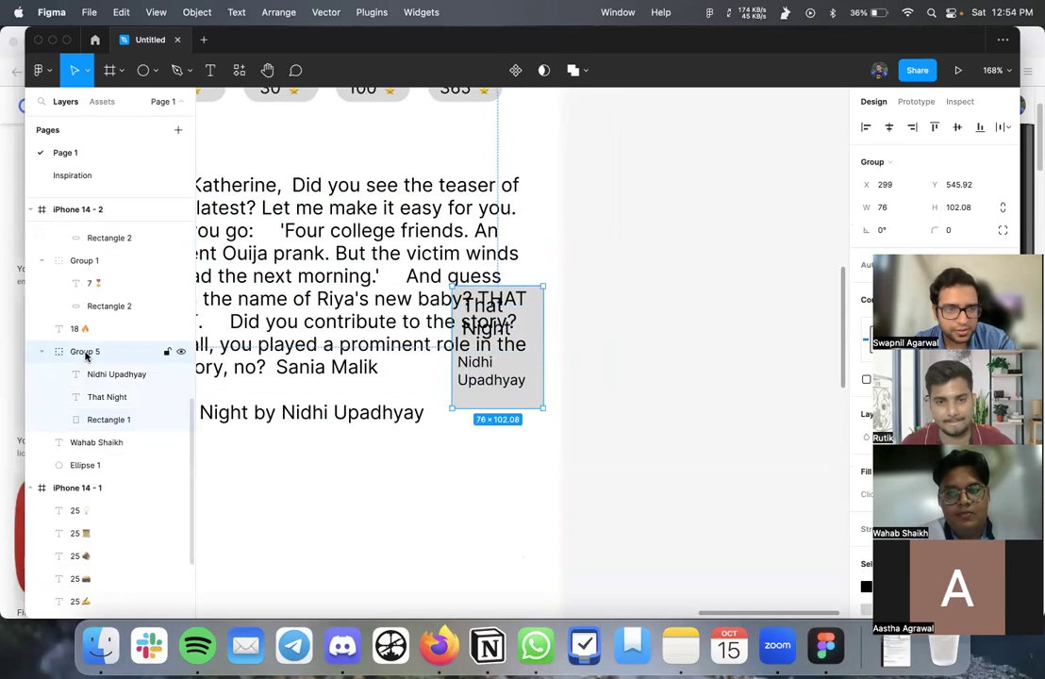
left_click_drag(489, 392, 490, 568)
- Retry pasting into the passage, undo the duplicate, and search the system for 'paste'
scroll(491, 571, "down", 5)
scroll(475, 456, "left", 2)
left_click(478, 451)
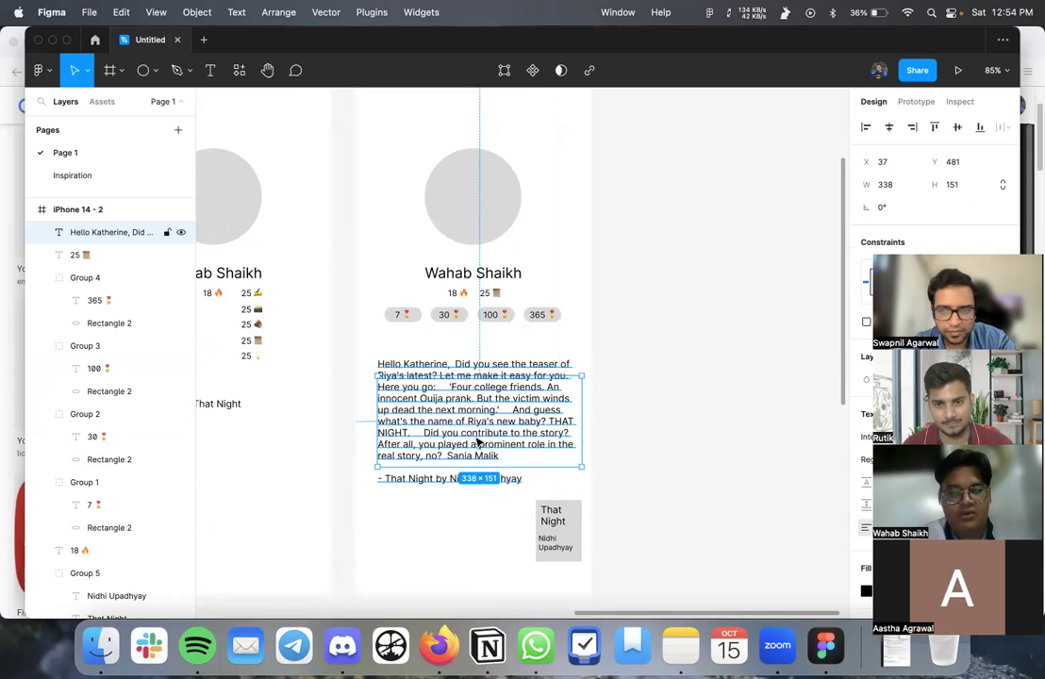
double_click(478, 444)
left_click(510, 439)
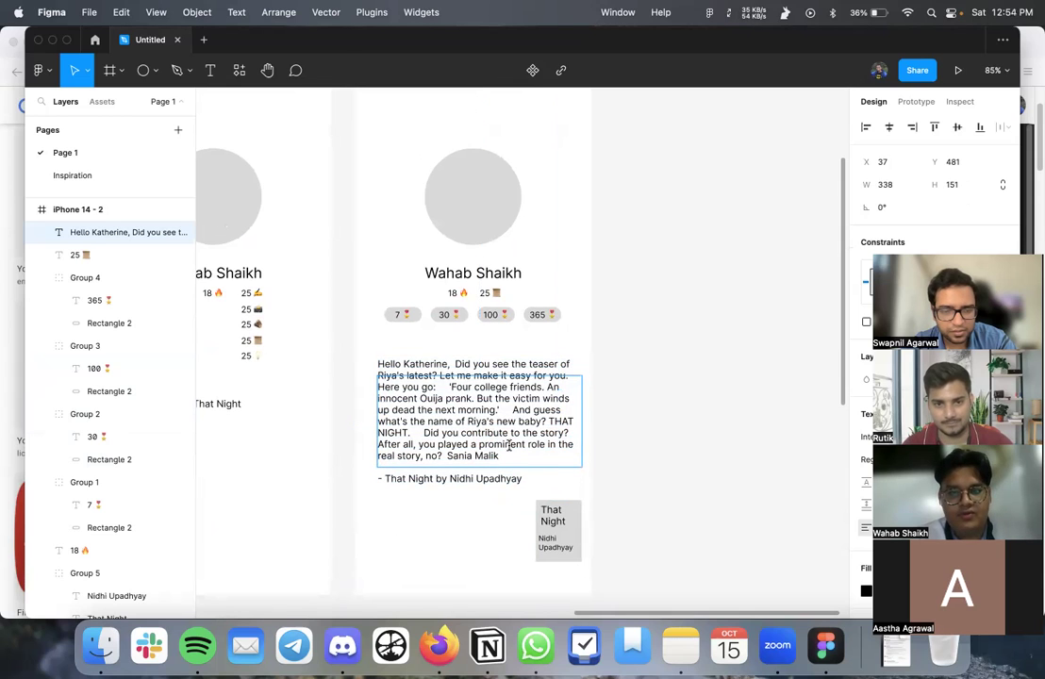
key("super+shift+v")
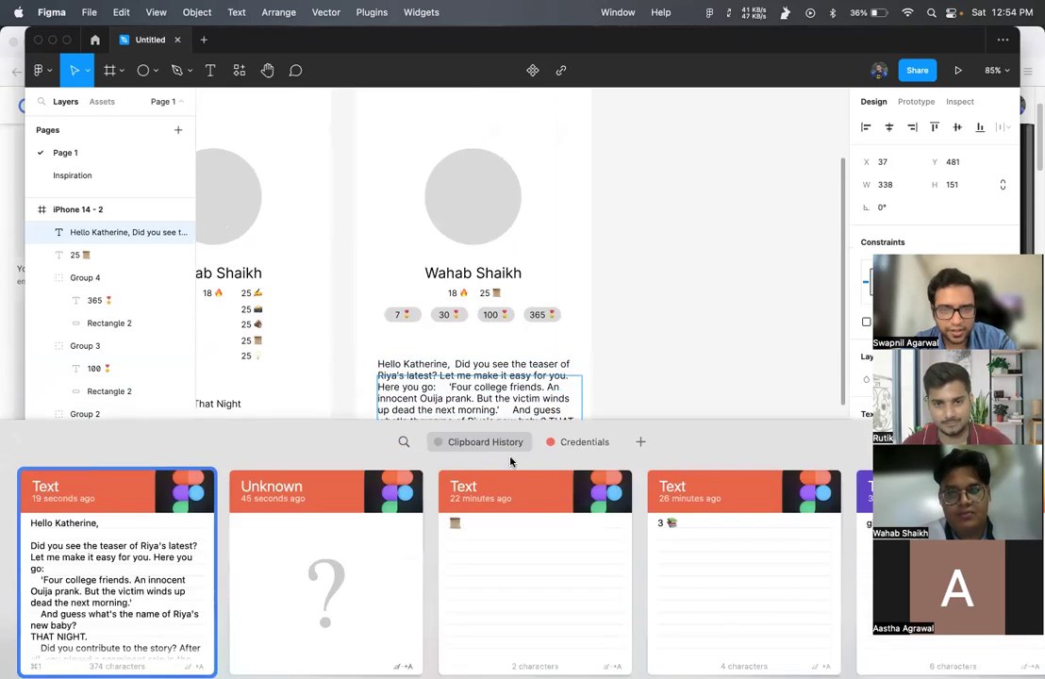
key("Escape")
key("super+v")
key("super+z")
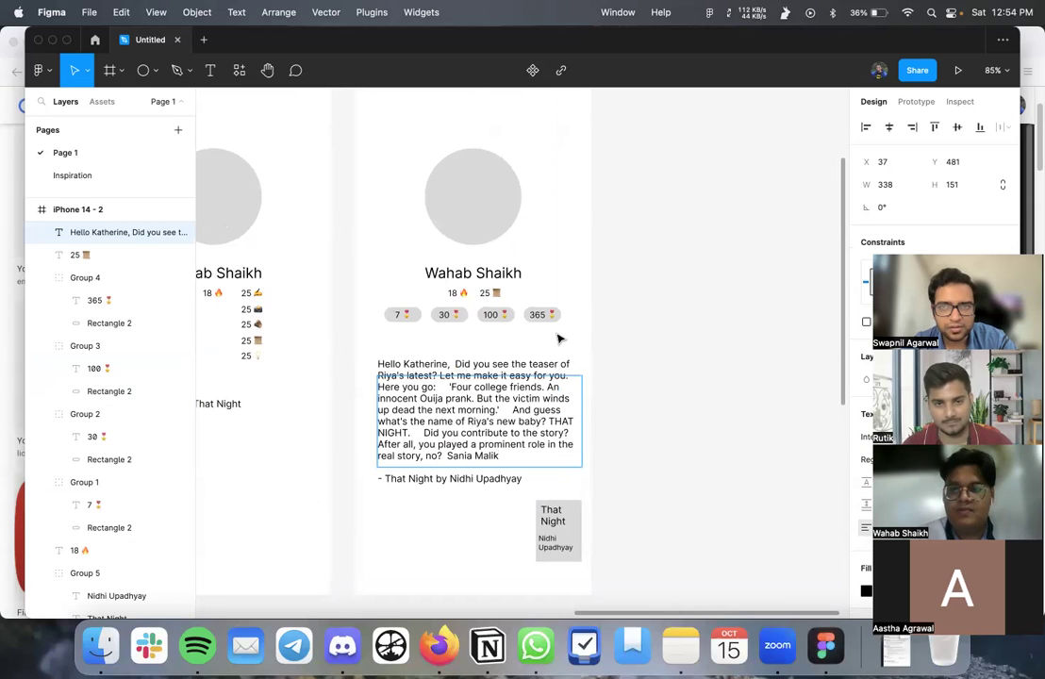
key("super+space")
type("paste")
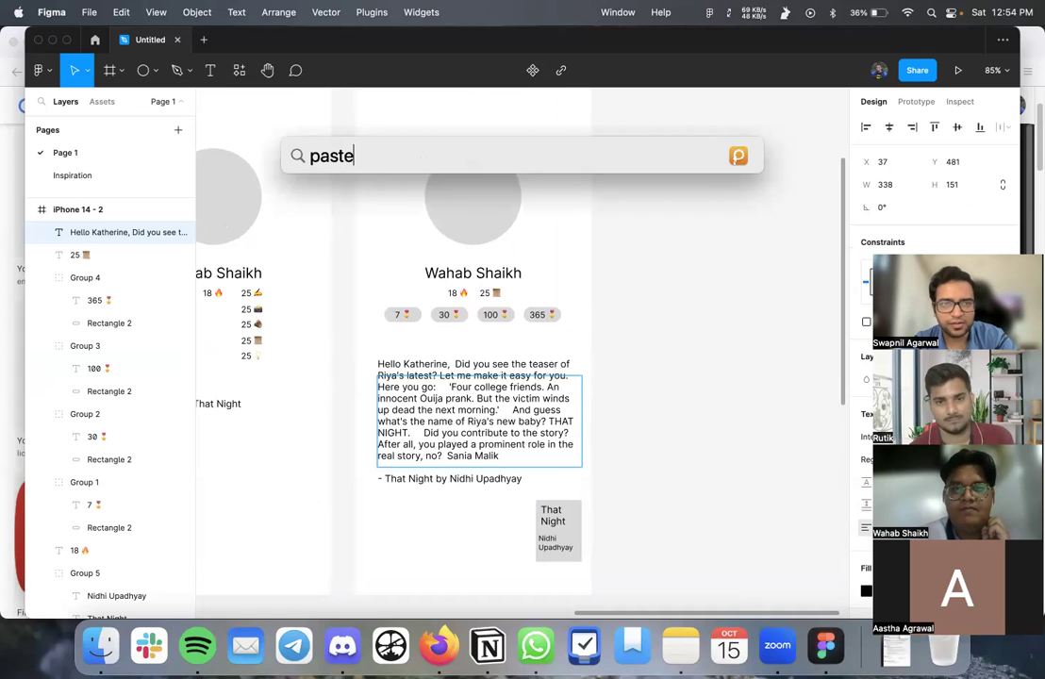
key("Return")
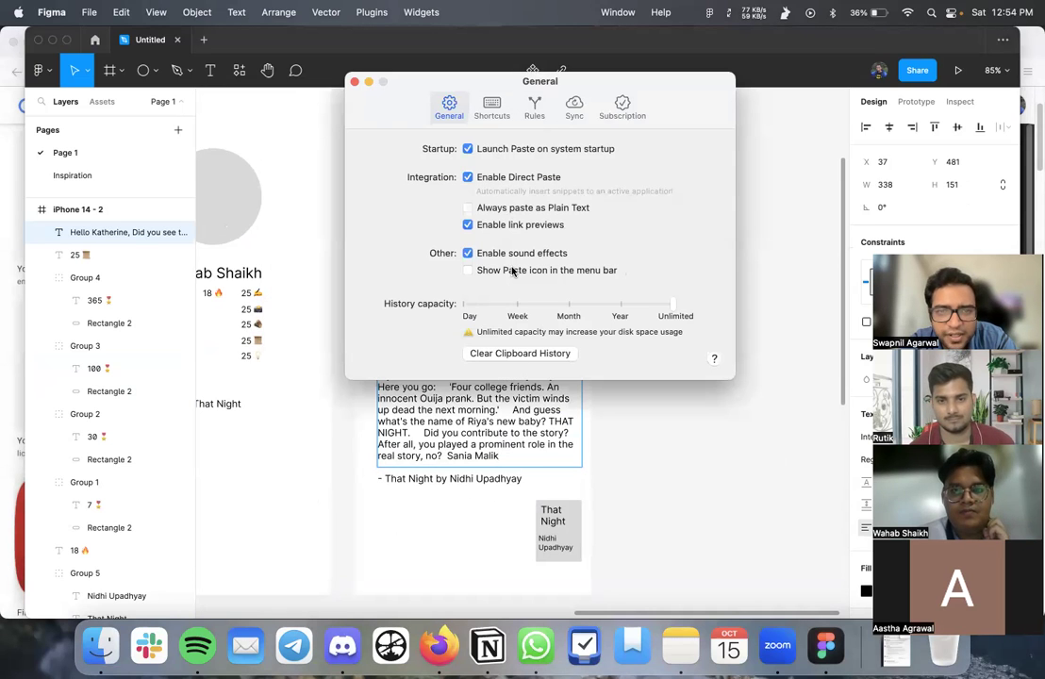
left_click(507, 111)
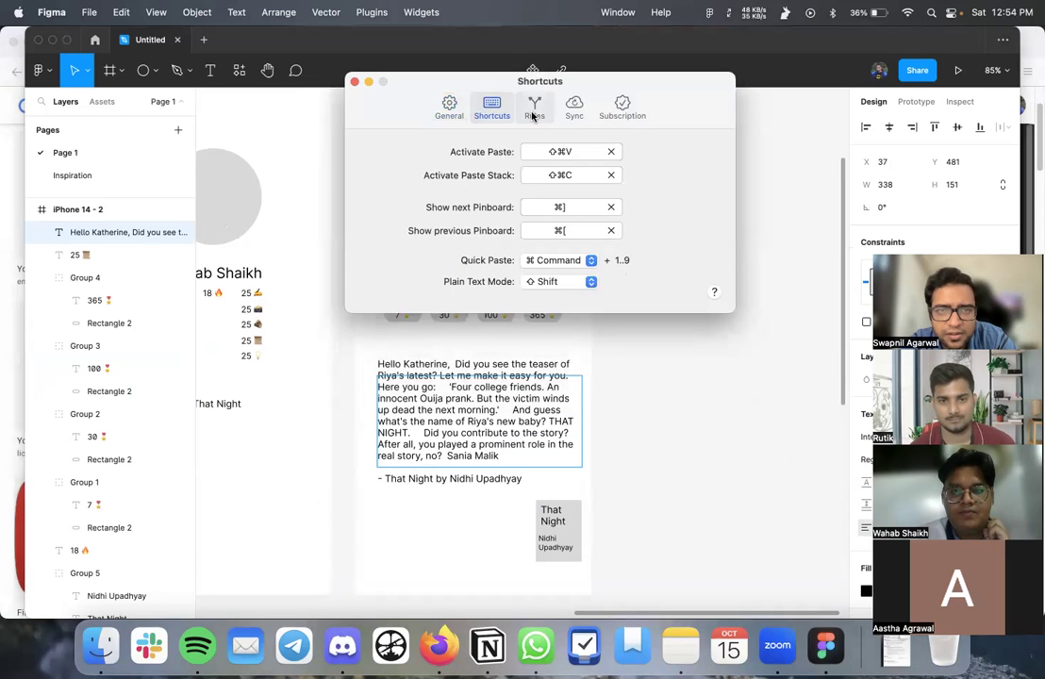
left_click(533, 113)
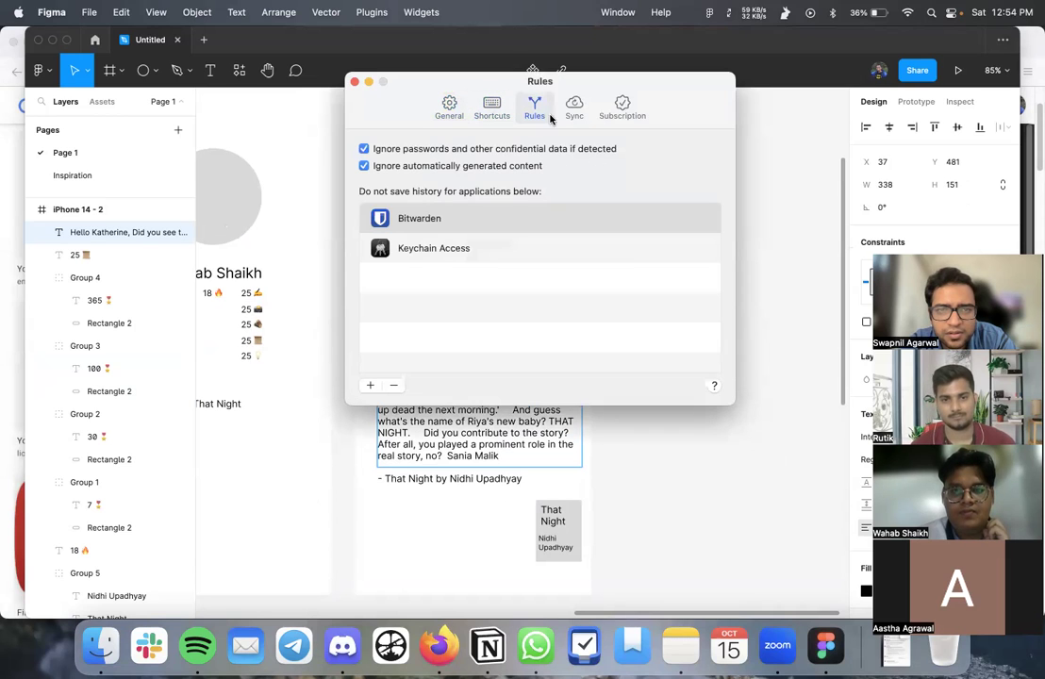
left_click(577, 111)
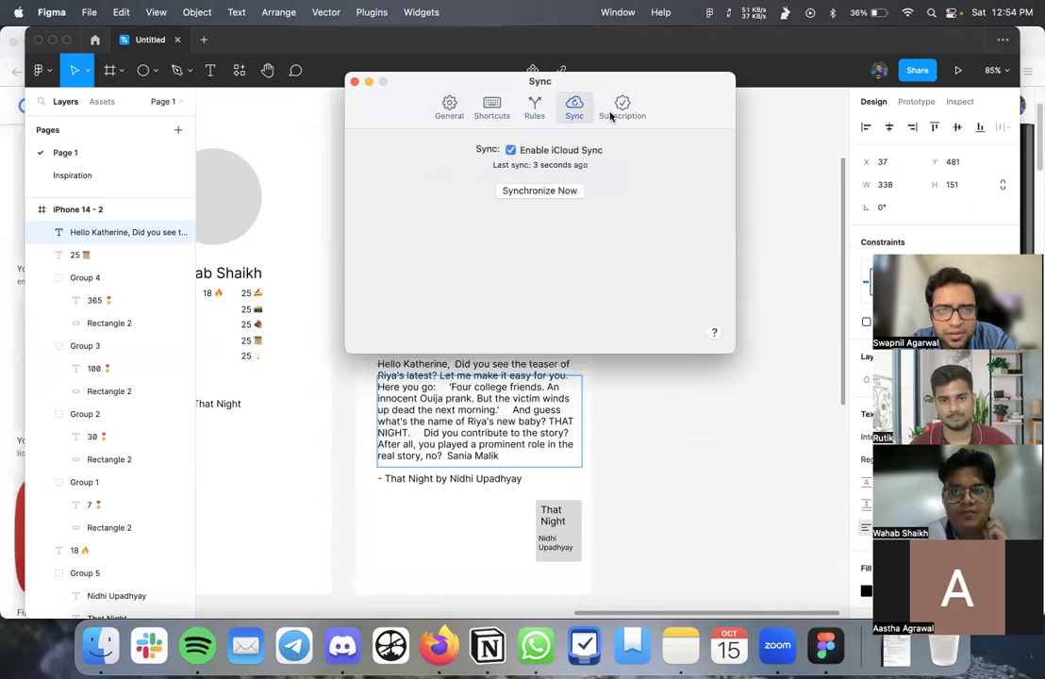
left_click(624, 113)
left_click(572, 111)
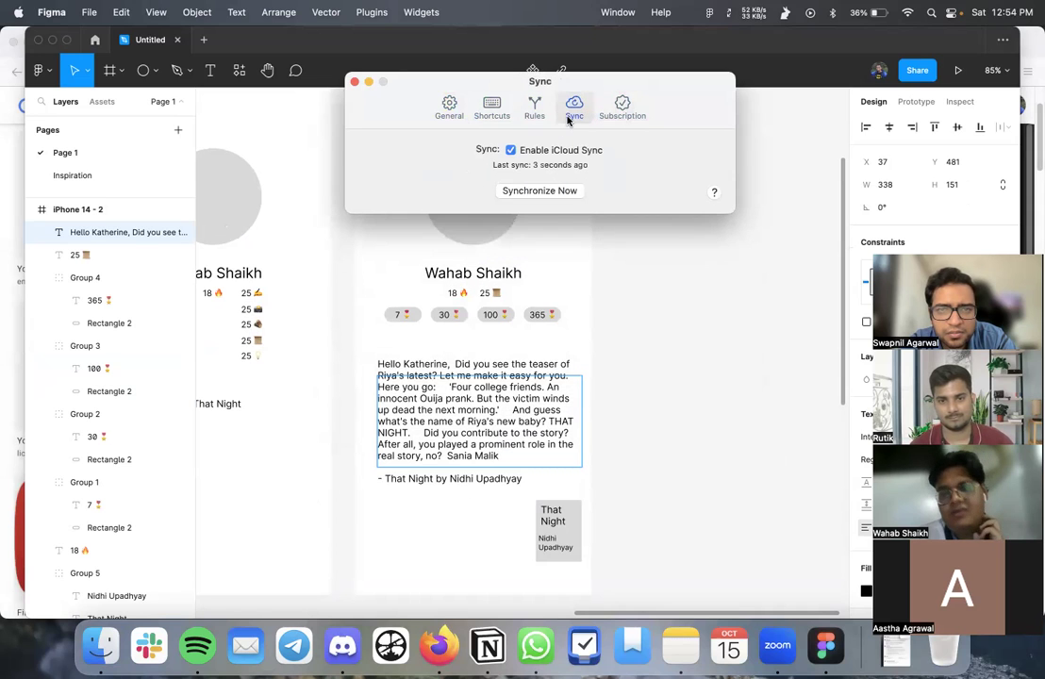
left_click(354, 83)
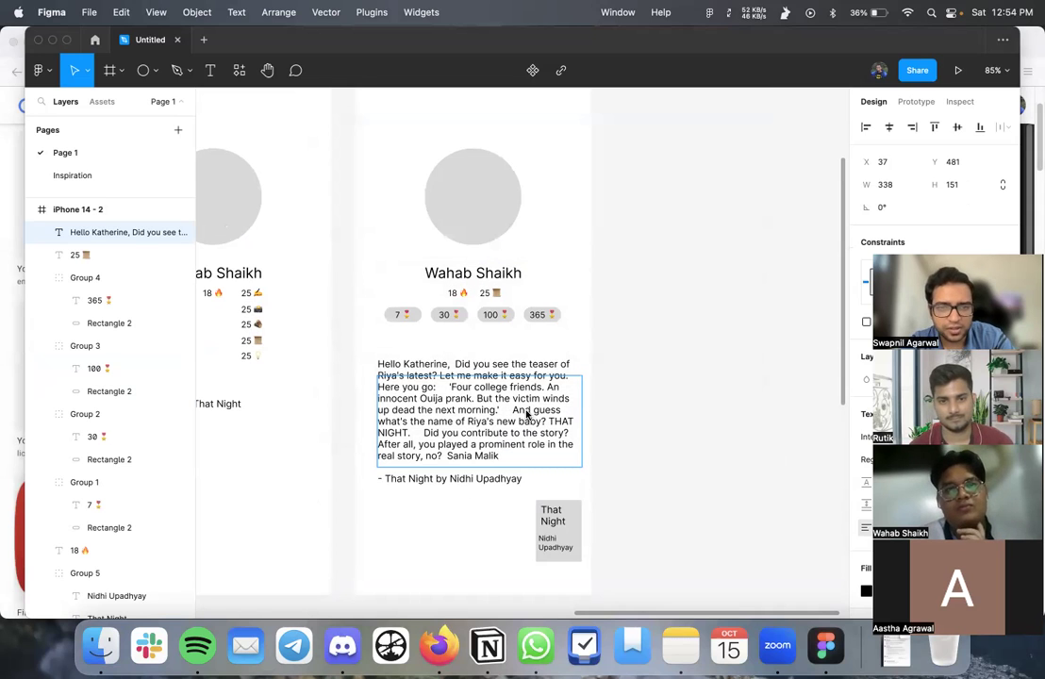
- Select the whole letter passage in the text box and delete it
key("Escape")
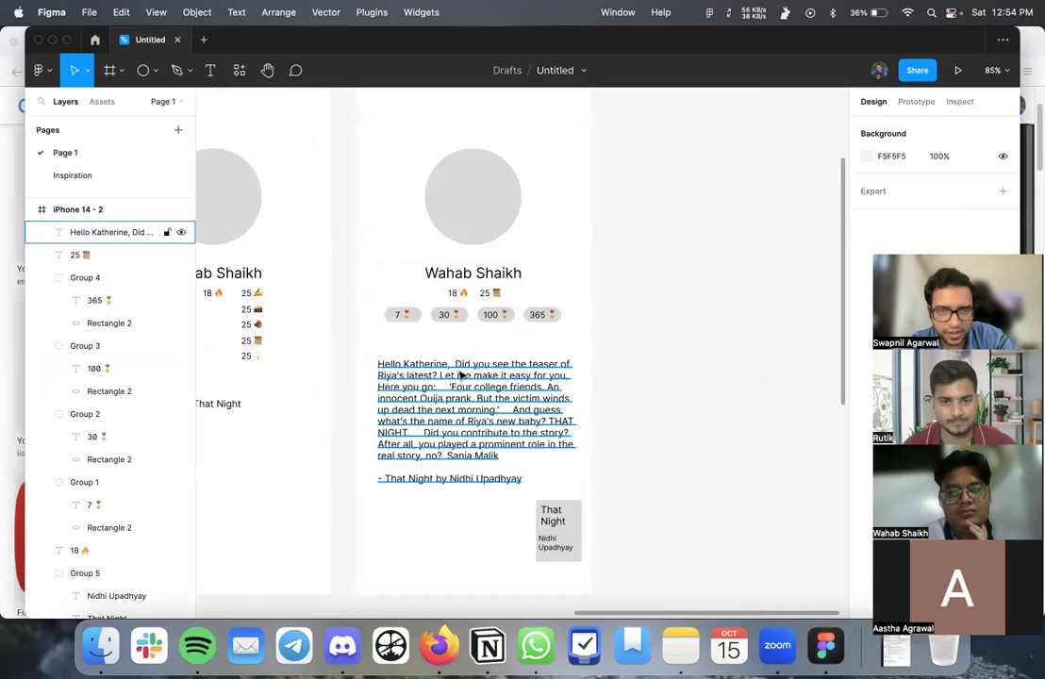
double_click(456, 381)
double_click(456, 387)
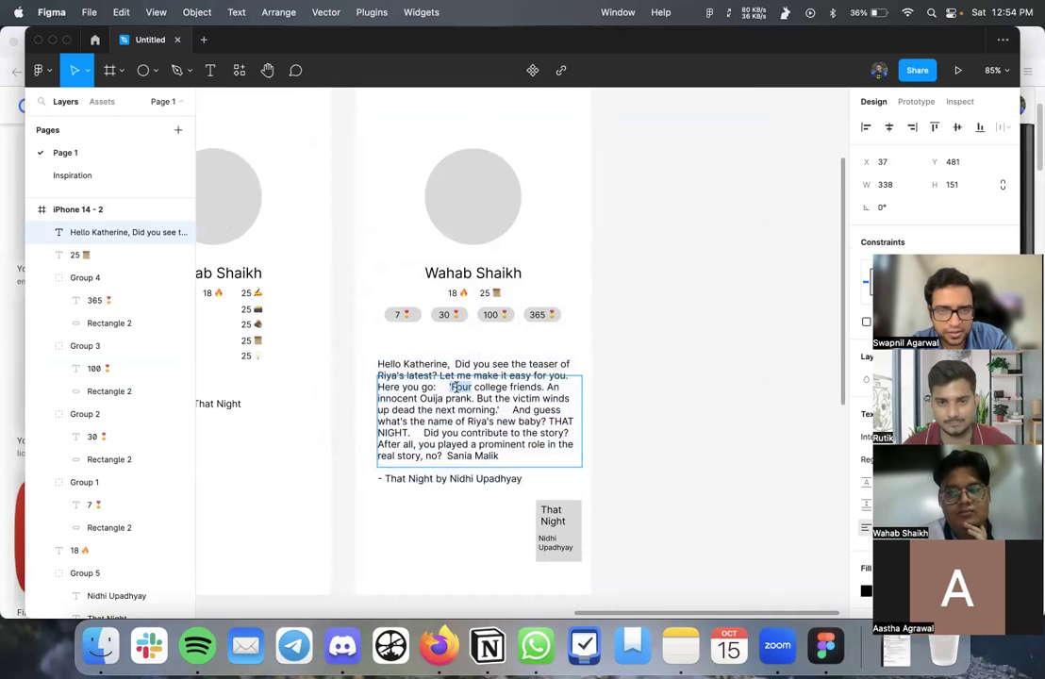
left_click(508, 451)
triple_click(436, 387)
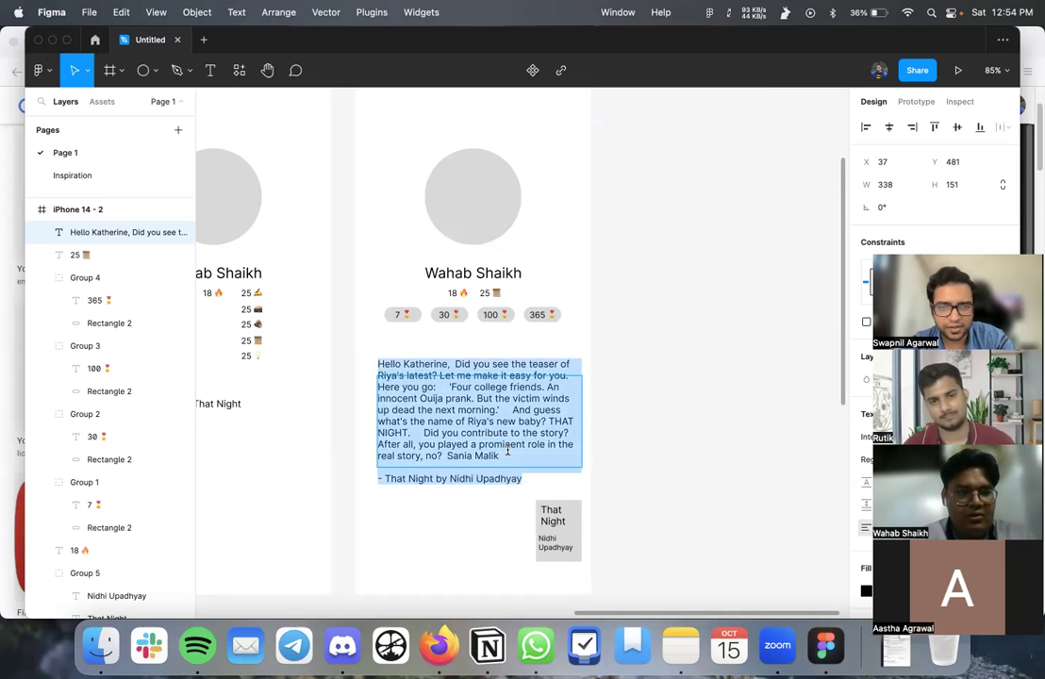
key("Right")
left_click(401, 382, "shift")
left_click(387, 375, "shift")
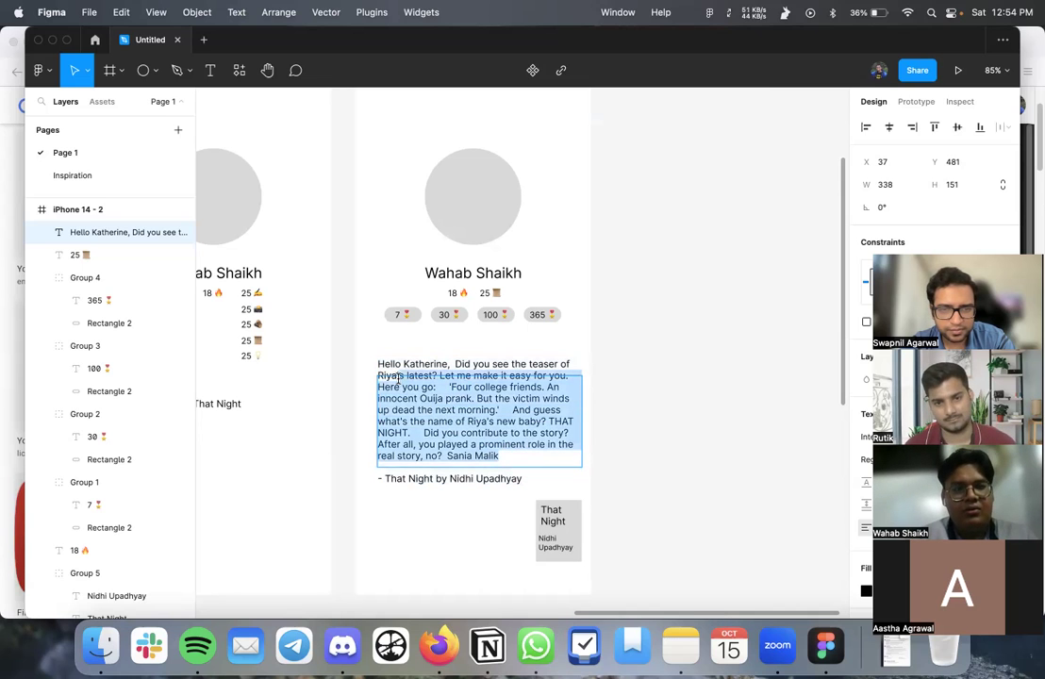
left_click(378, 364, "shift")
key("BackSpace")
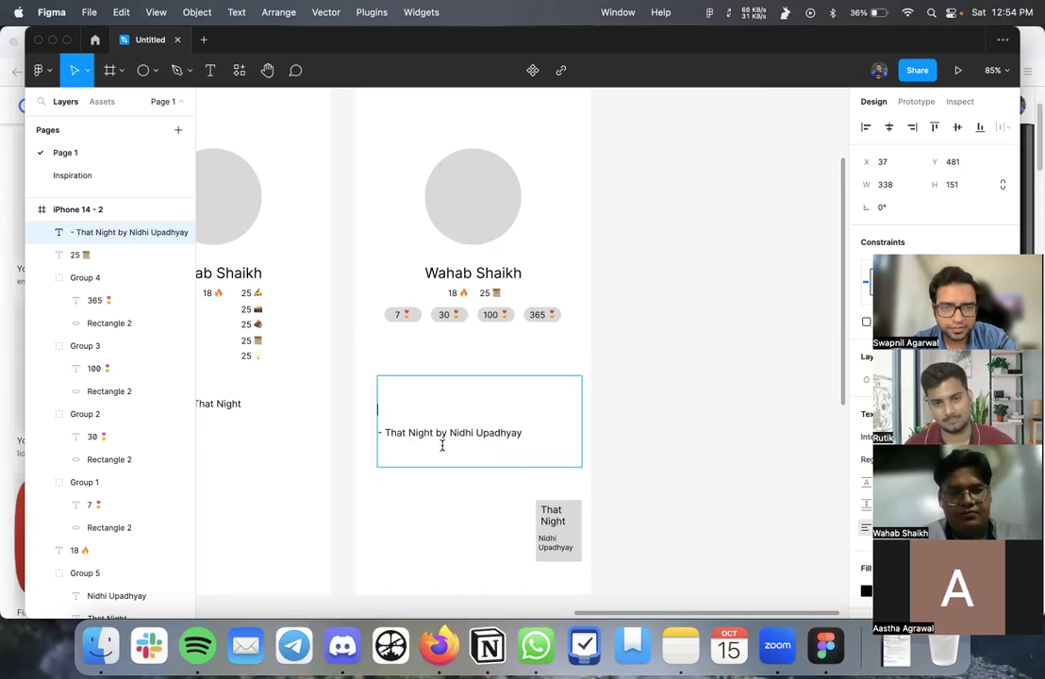
- Add an empty line above the byline and finish editing the text box
key("Return")
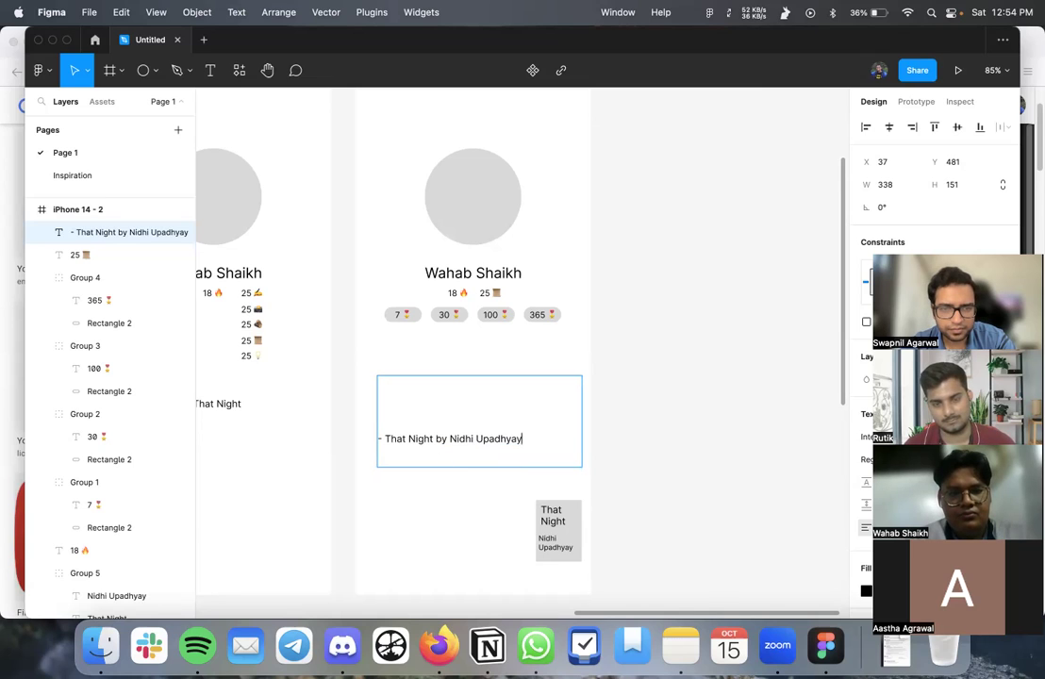
left_click(461, 466)
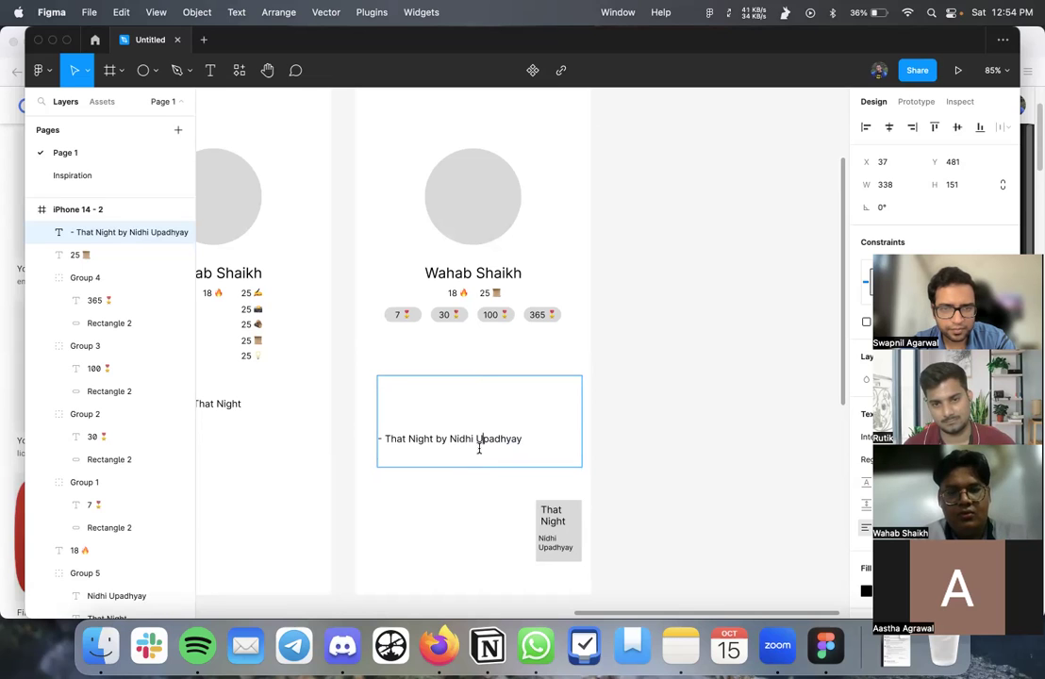
key("Escape")
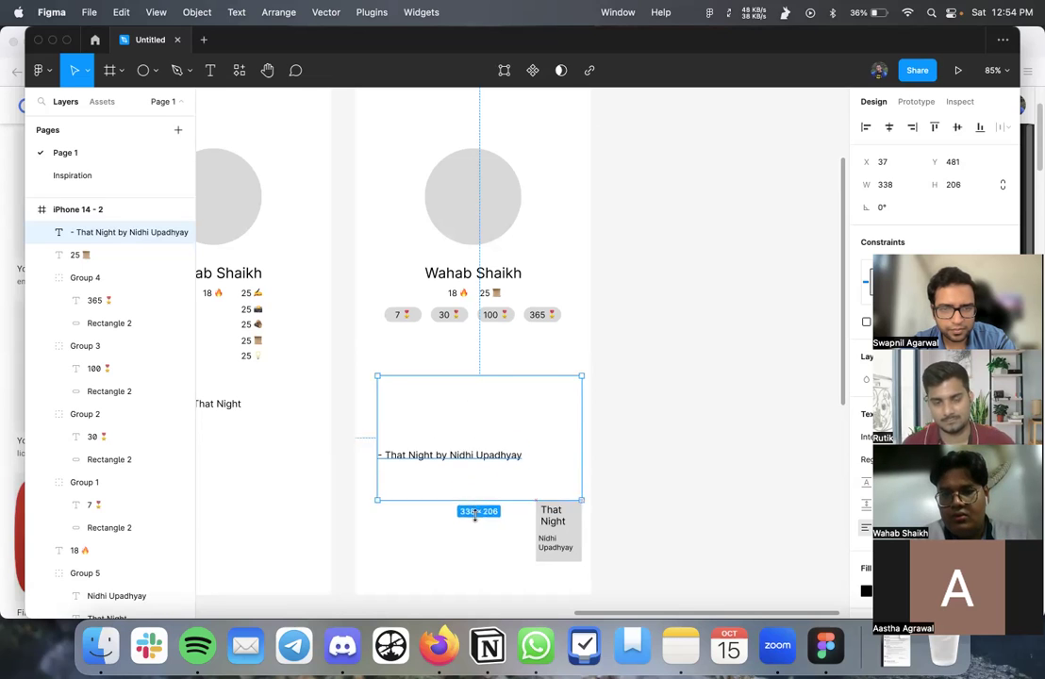